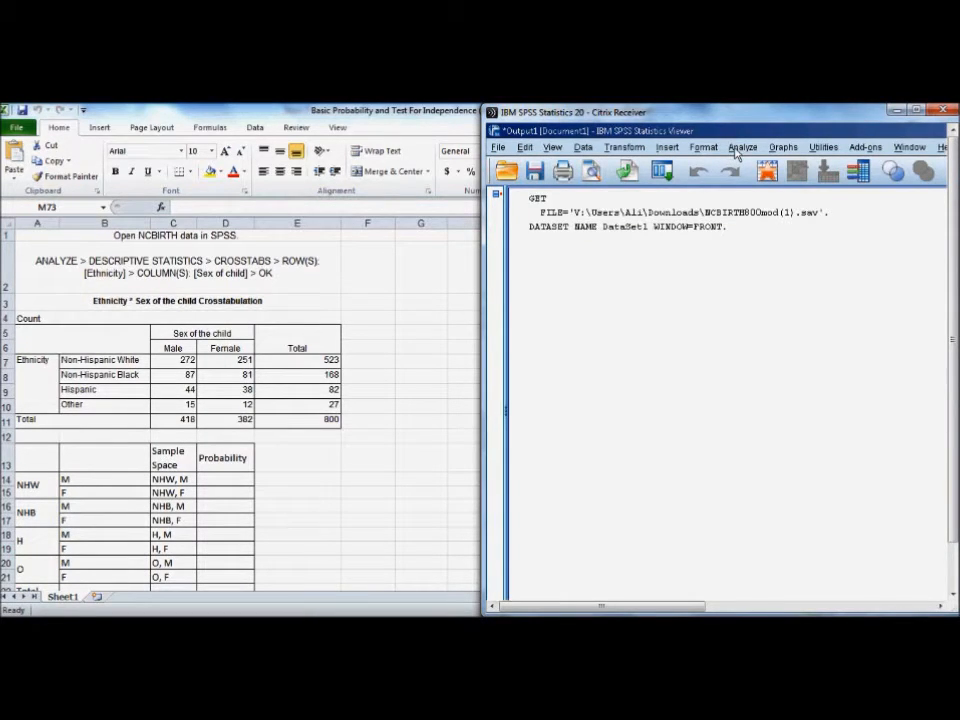
Start a Crosstabs descriptive analysis on the NCBIRTH data in SPSS
left_click(739, 148)
mouse_move(745, 183)
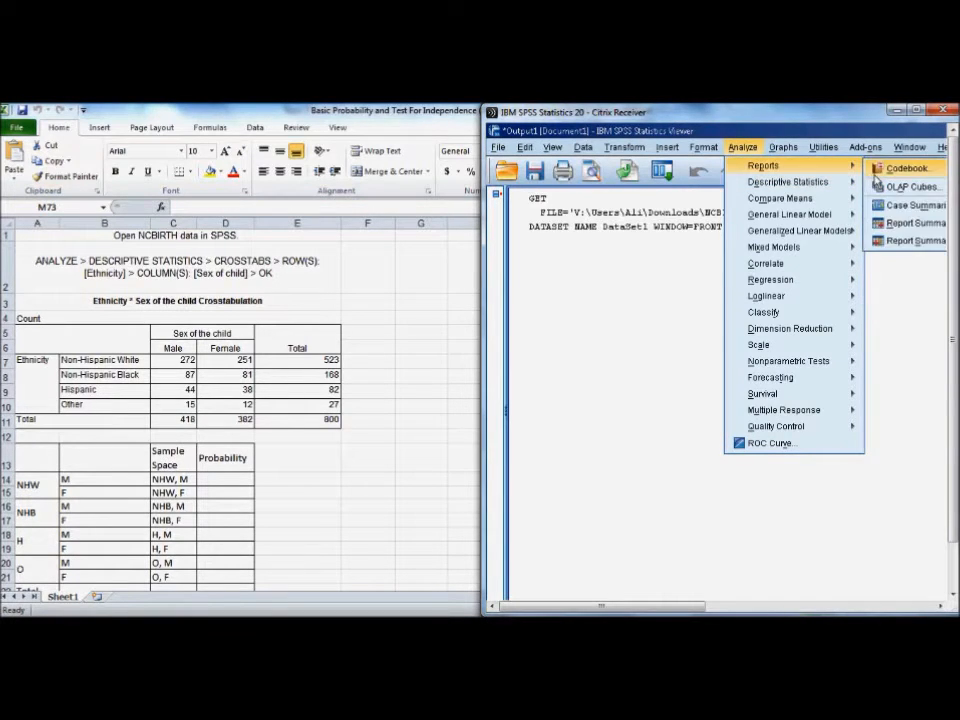
left_click(880, 239)
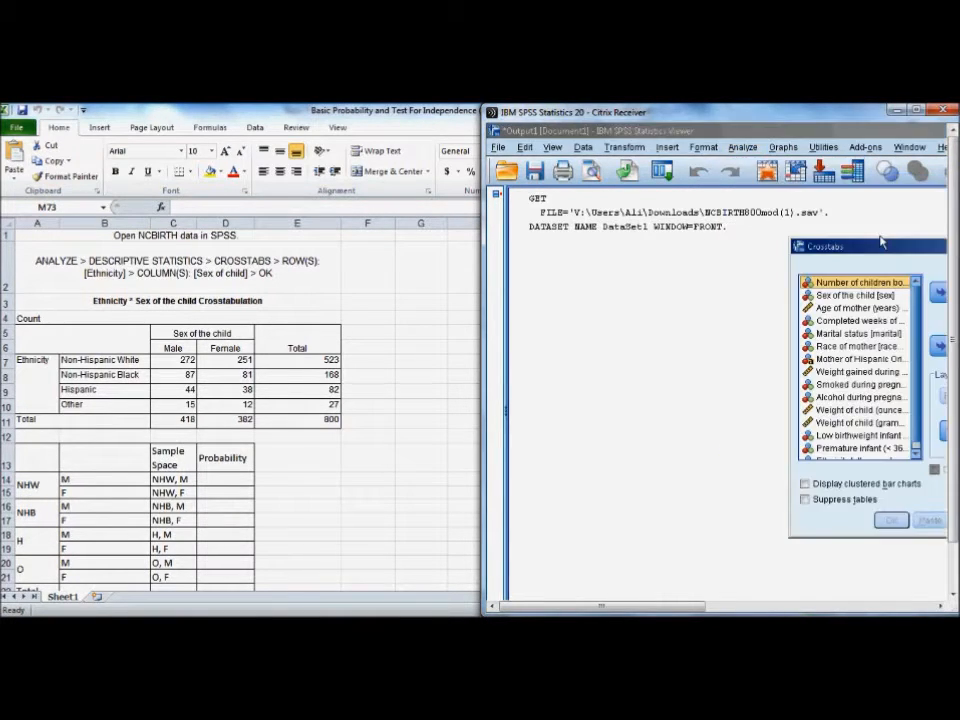
Reposition and widen the Crosstabs dialog, enlarging the SPSS window as well, so the variable names are readable beside the worksheet
left_click_drag(876, 247, 641, 245)
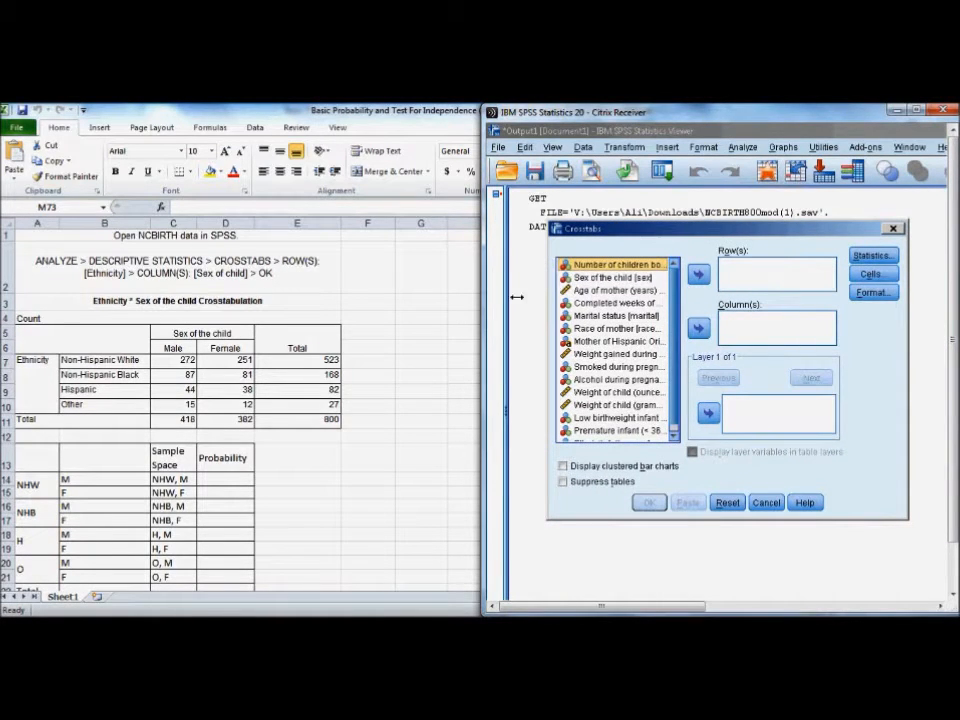
left_click_drag(549, 302, 488, 300)
mouse_move(641, 288)
left_mouse_down()
mouse_move(642, 314)
mouse_move(643, 300)
left_mouse_up()
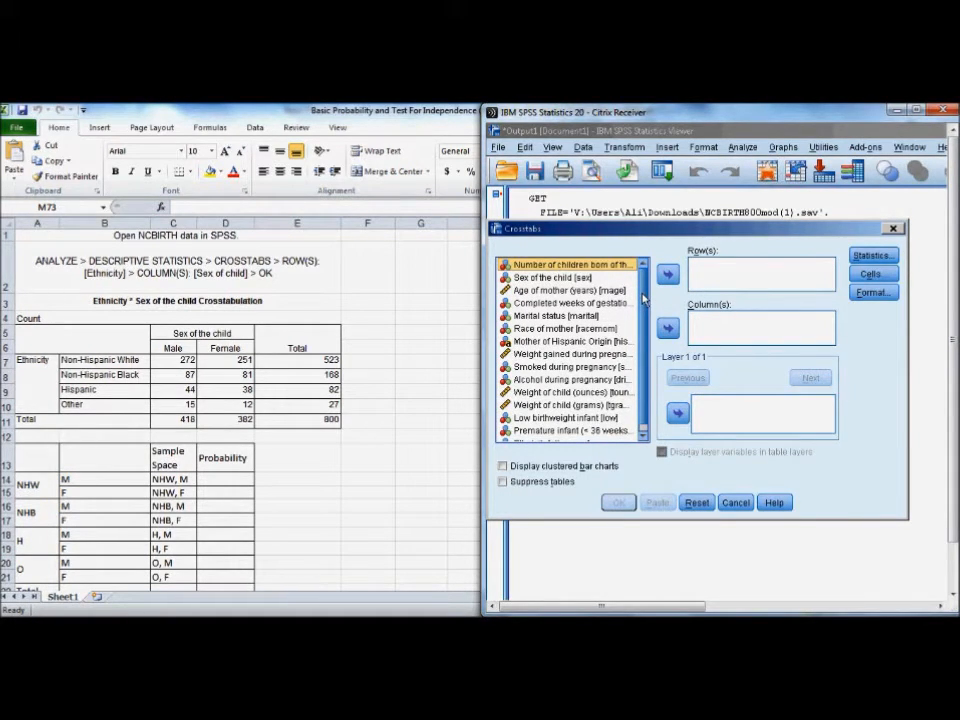
left_click_drag(483, 332, 428, 332)
left_click_drag(465, 228, 511, 210)
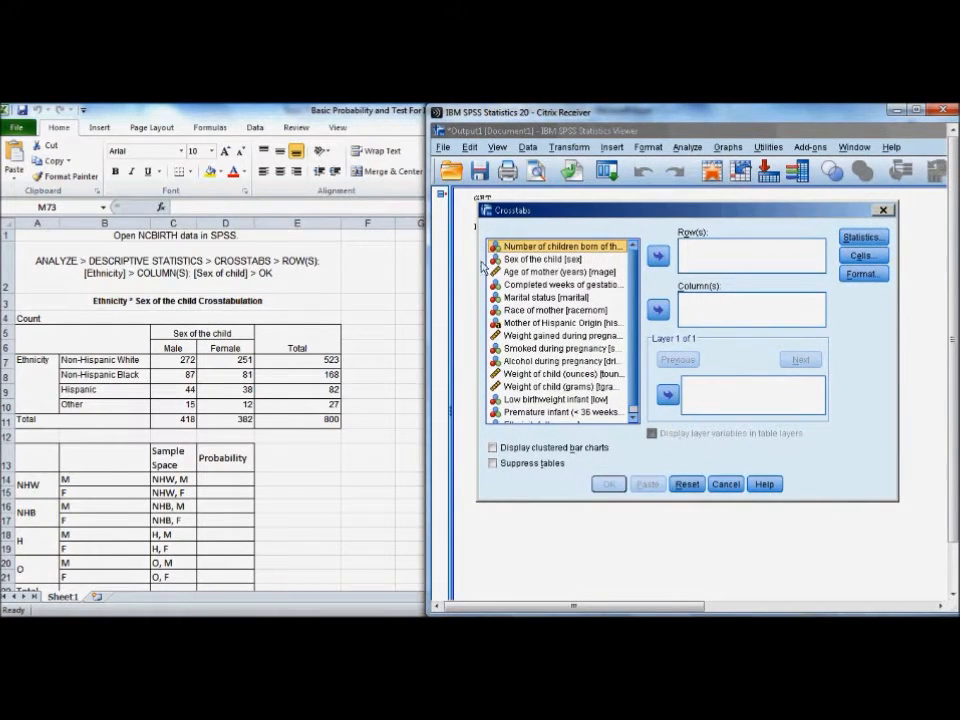
left_click_drag(446, 271, 433, 271)
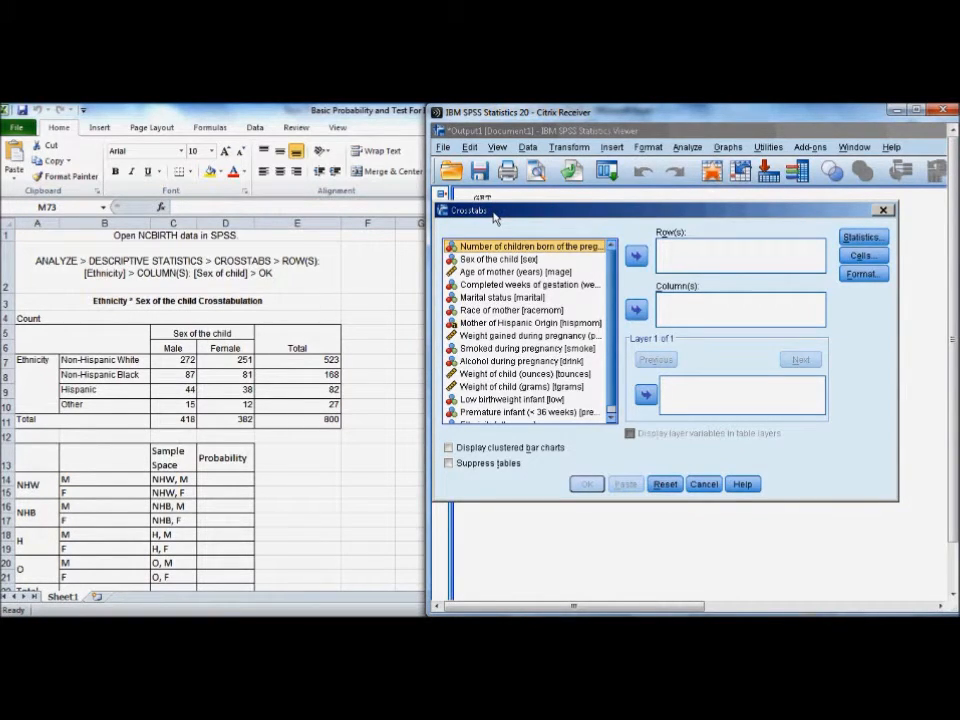
left_click_drag(493, 218, 508, 212)
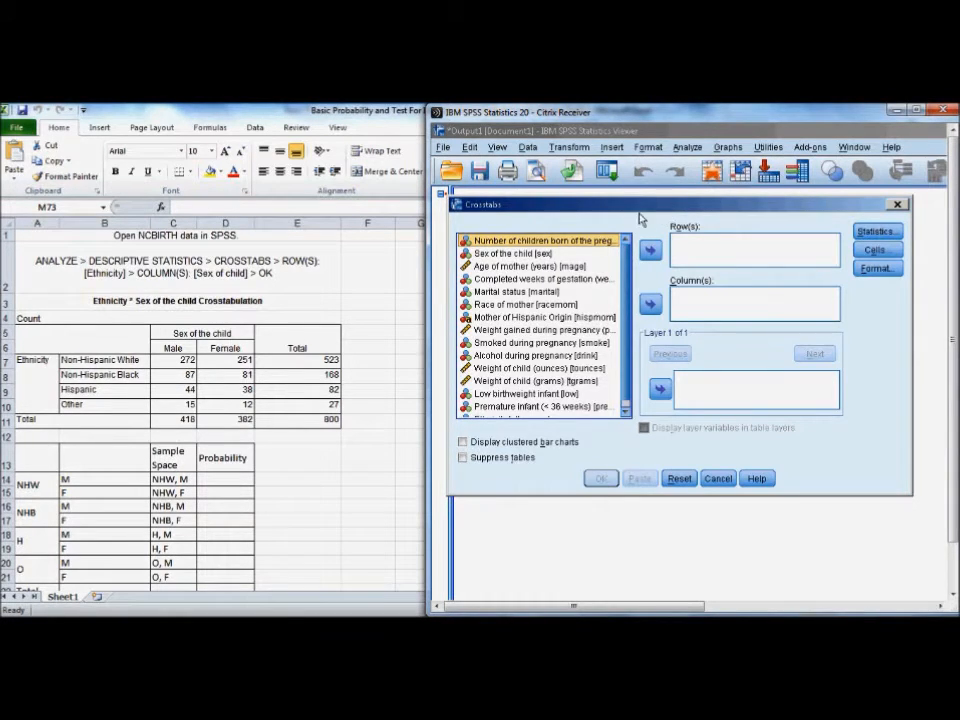
mouse_move(506, 205)
left_mouse_down()
mouse_move(490, 205)
mouse_move(506, 211)
left_mouse_up()
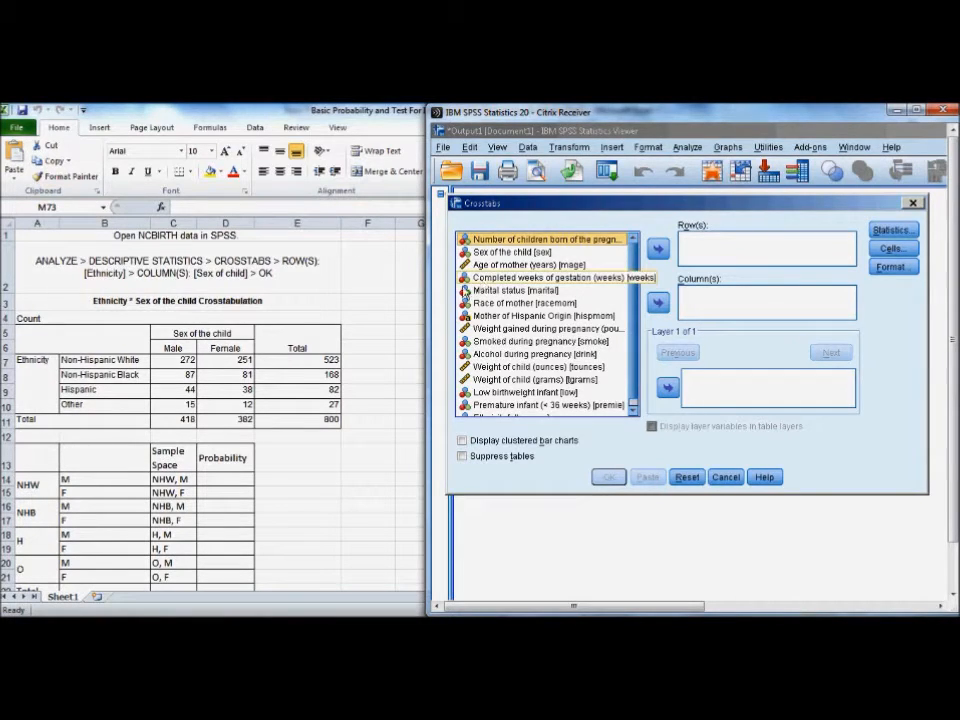
left_click_drag(445, 292, 430, 296)
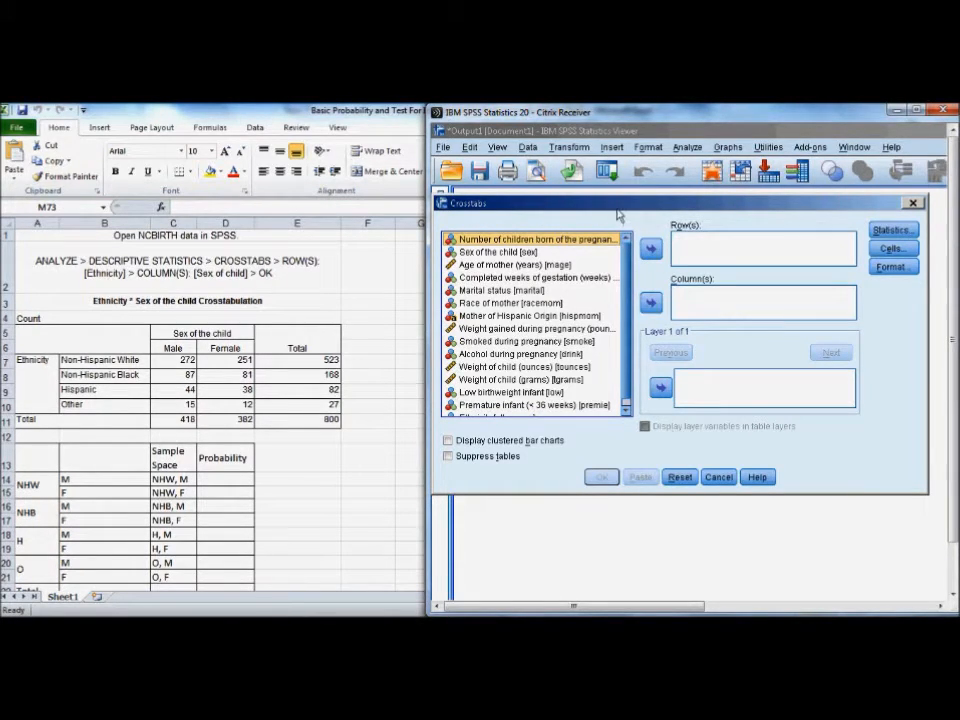
left_click_drag(618, 212, 631, 201)
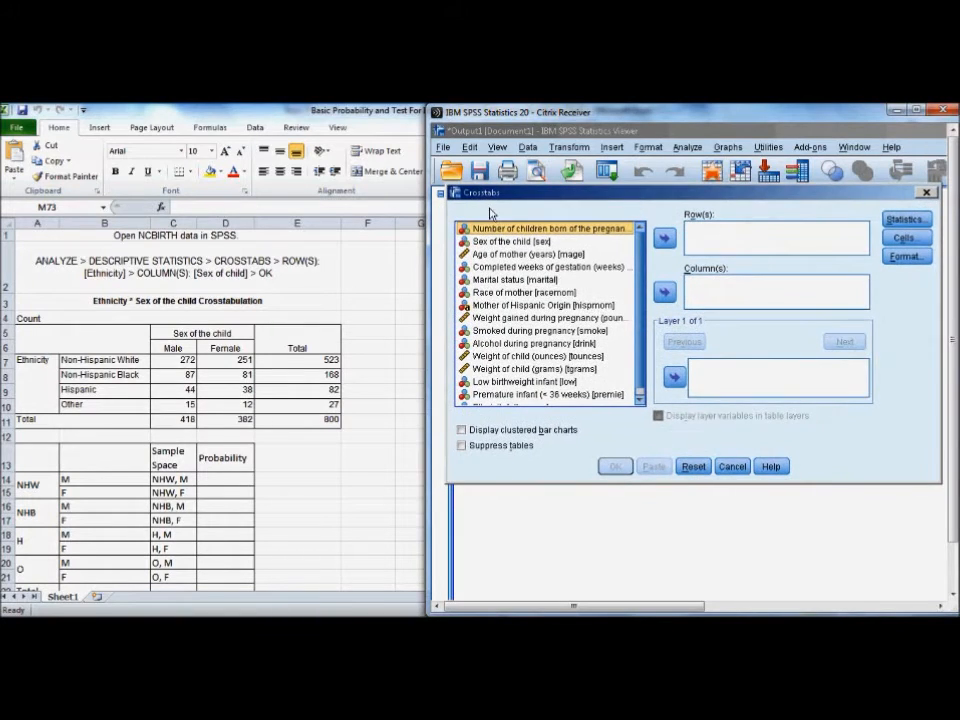
left_click_drag(448, 236, 433, 236)
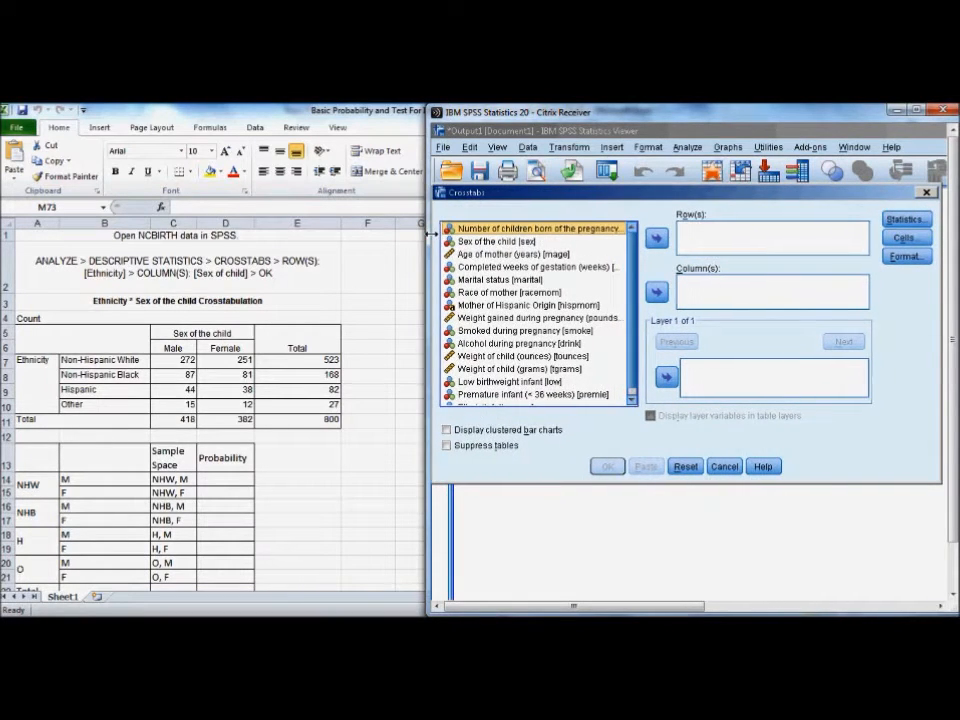
mouse_move(477, 197)
left_mouse_down()
mouse_move(491, 170)
mouse_move(484, 176)
left_mouse_up()
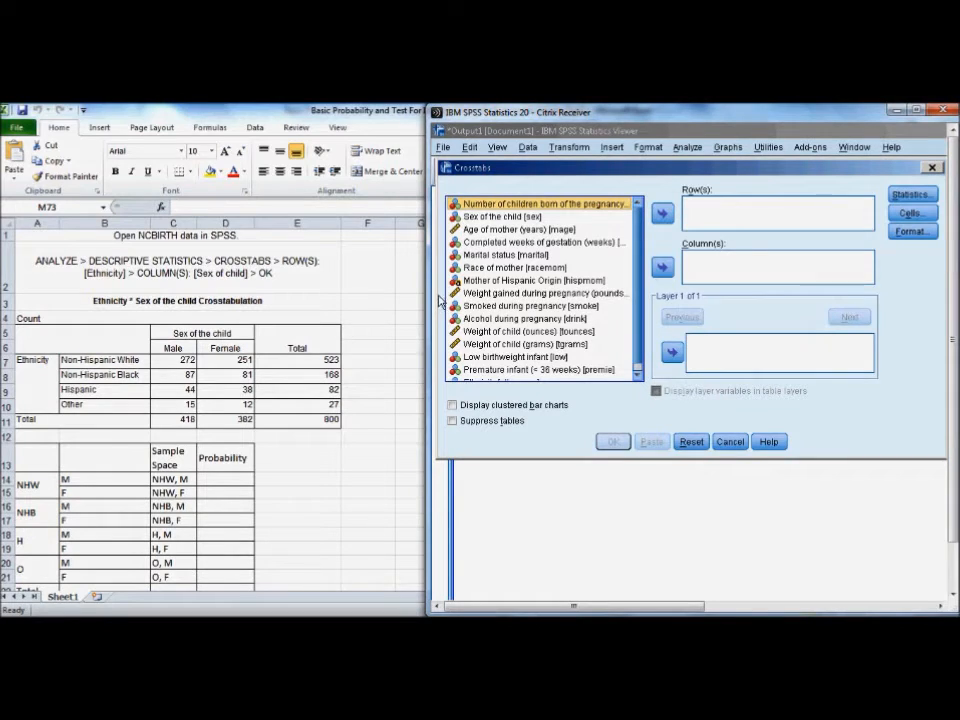
left_click_drag(436, 300, 431, 296)
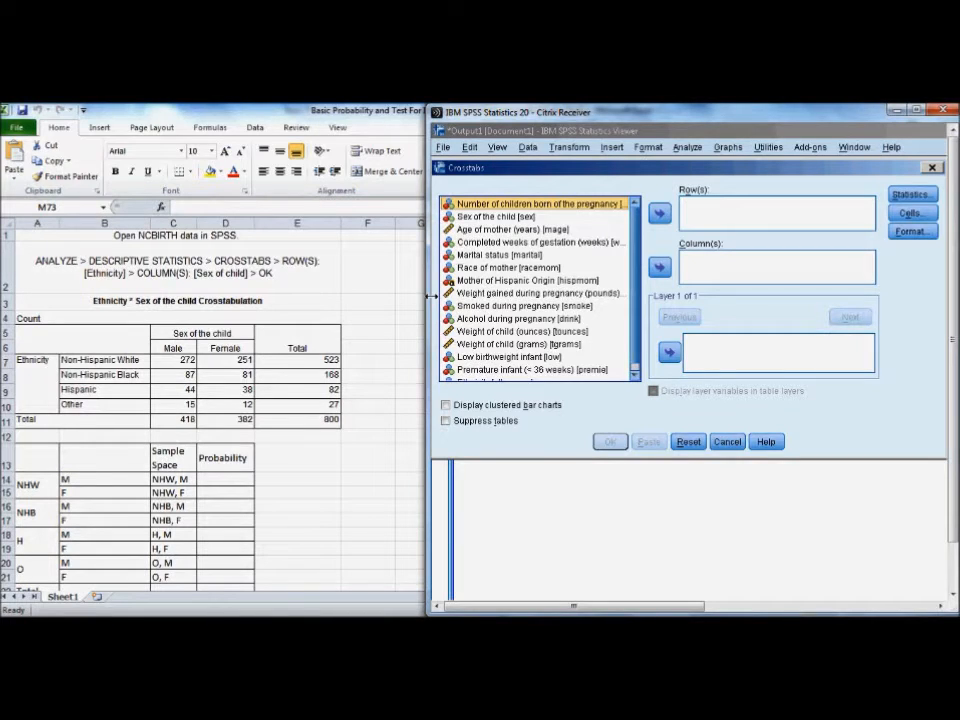
Assign the Ethnicity [ethnmom] variable to the rows of the crosstabulation
scroll(636, 285, "down", 1)
scroll(636, 285, "up", 1)
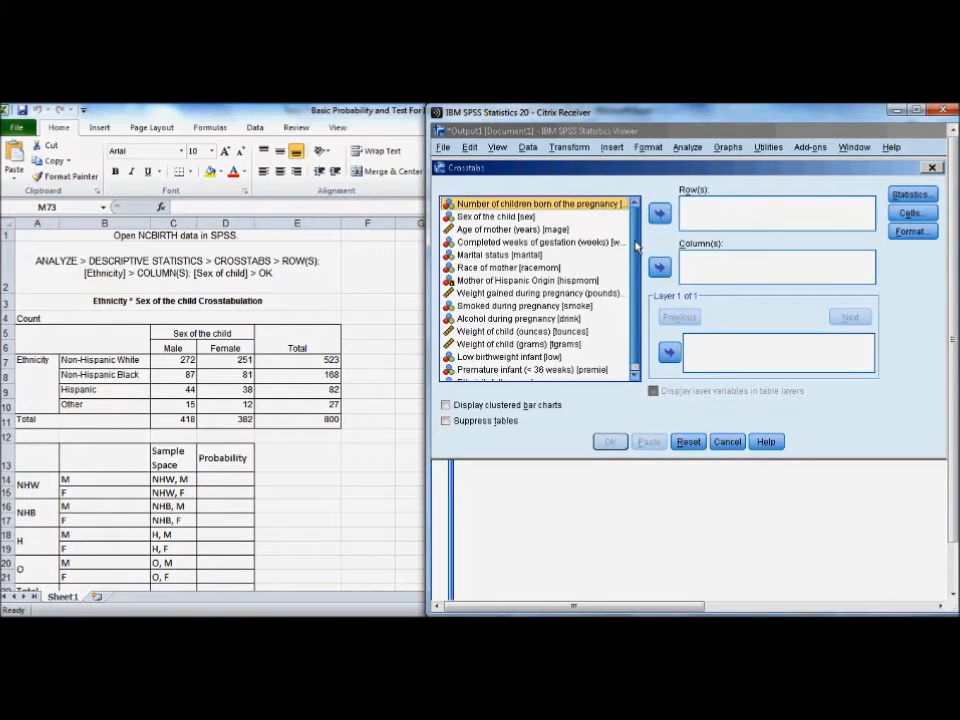
scroll(634, 270, "down", 1)
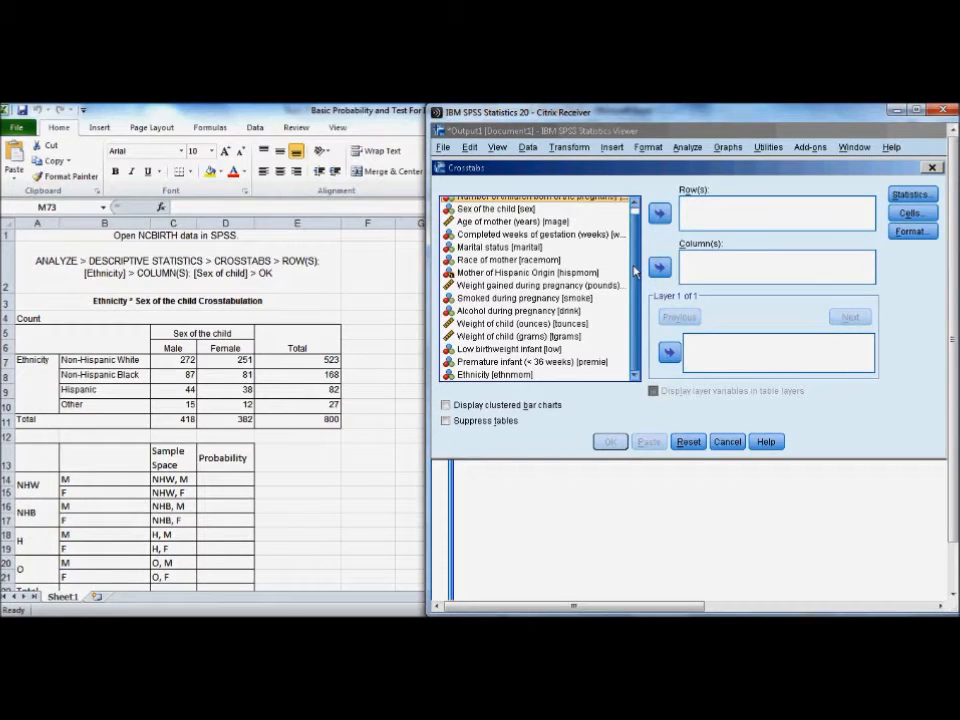
left_click(516, 376)
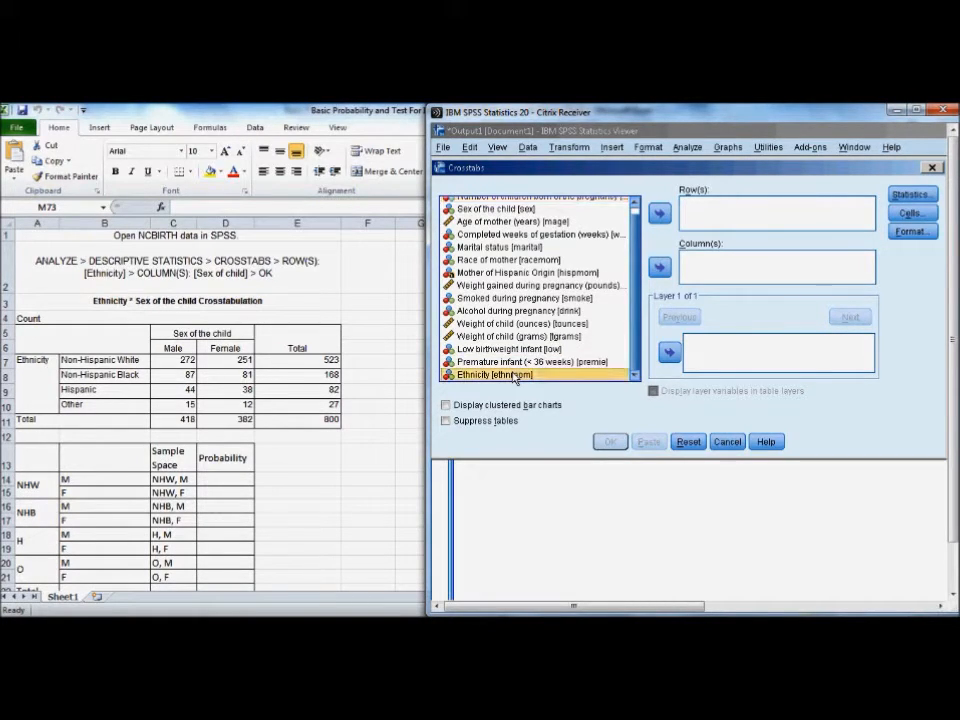
left_click(659, 213)
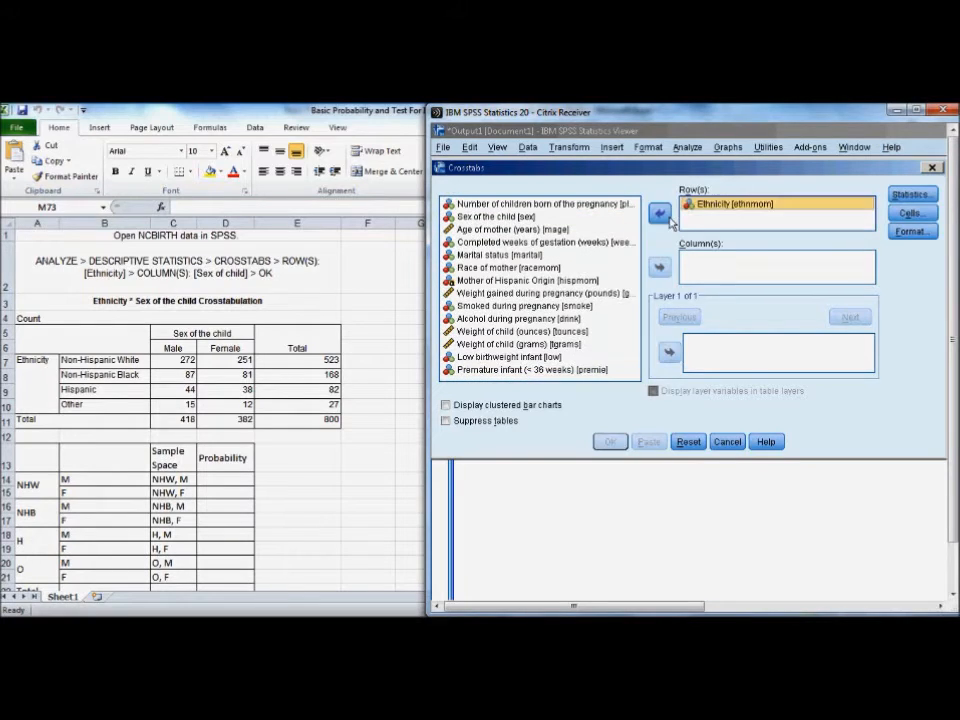
Assign Sex of the child [sex] to the columns and run the crosstabulation
left_click(508, 217)
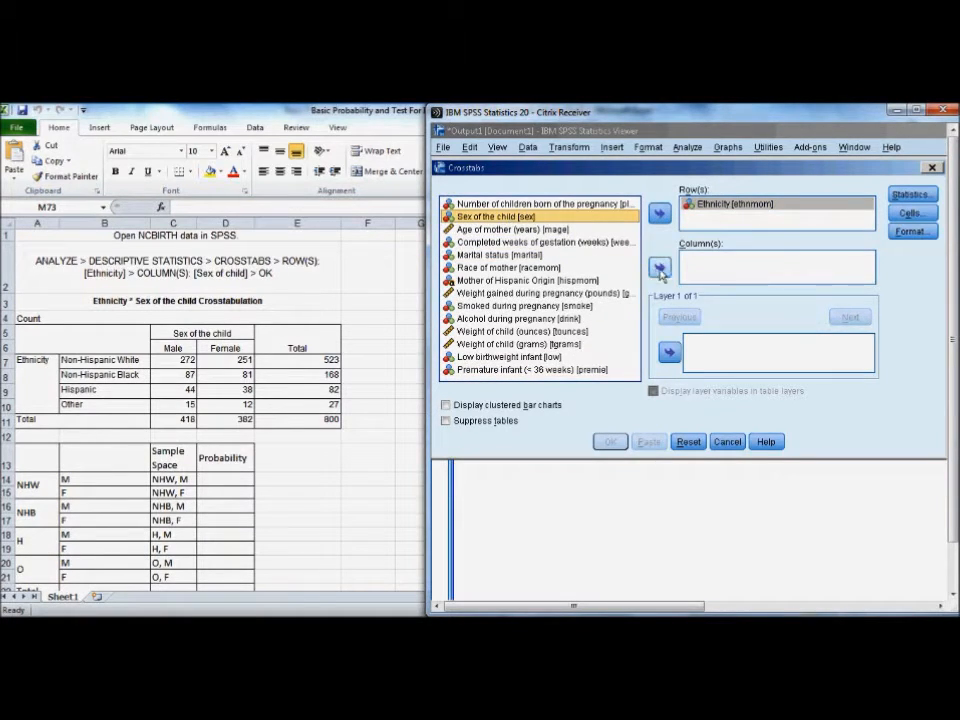
left_click(659, 268)
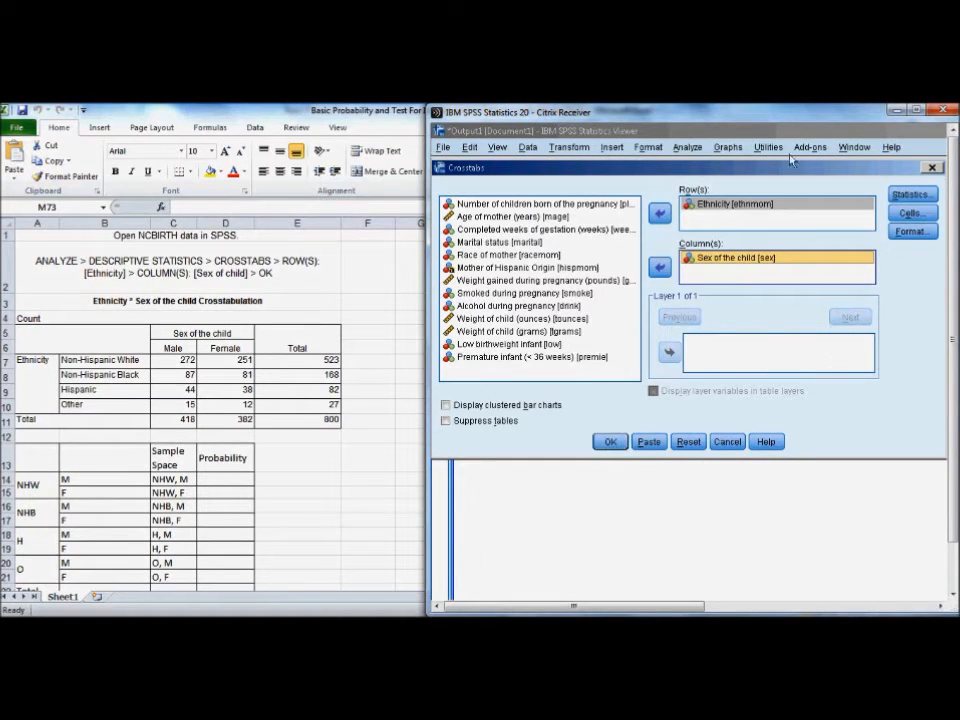
left_click(913, 194)
left_click(607, 445)
left_click(610, 443)
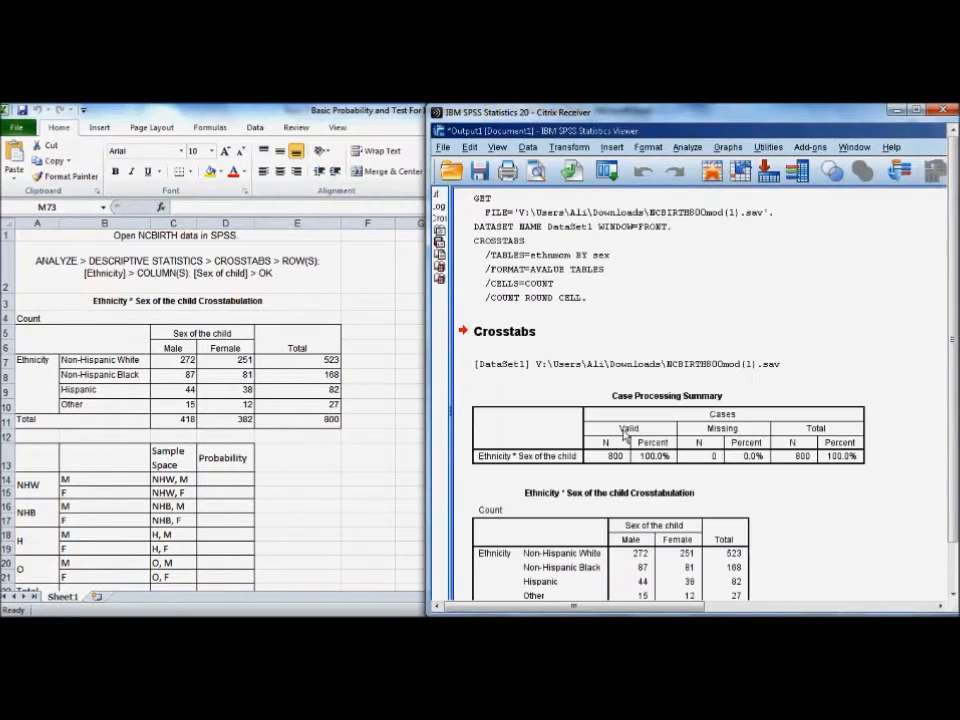
Review the Ethnicity by Sex of the child crosstabulation in the output and switch to the Excel workbook
left_click(953, 597)
left_click(641, 505)
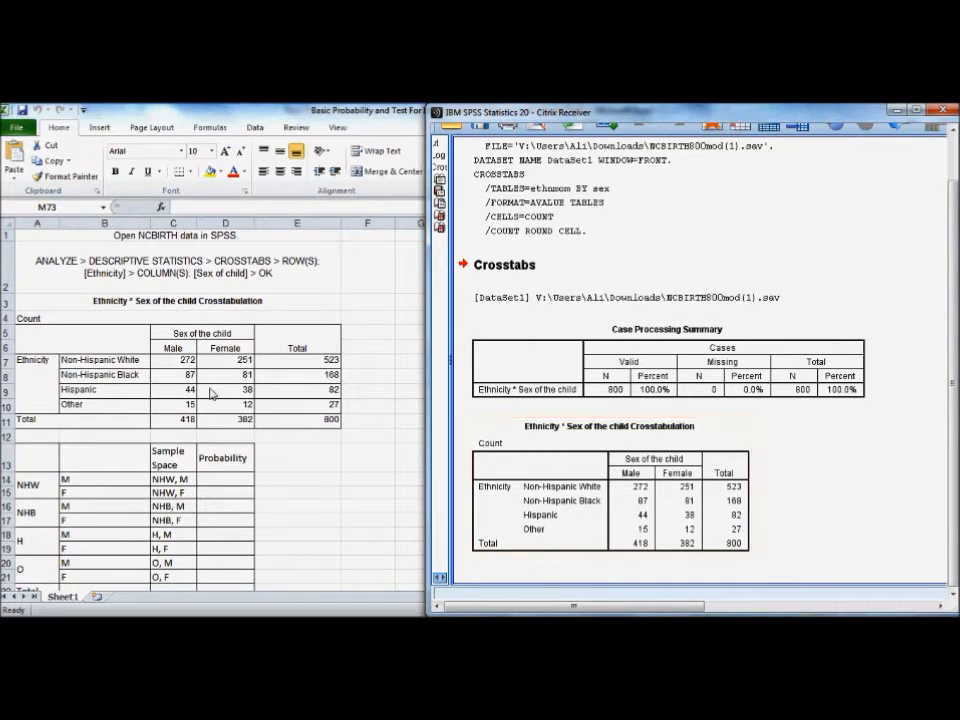
left_click(896, 112)
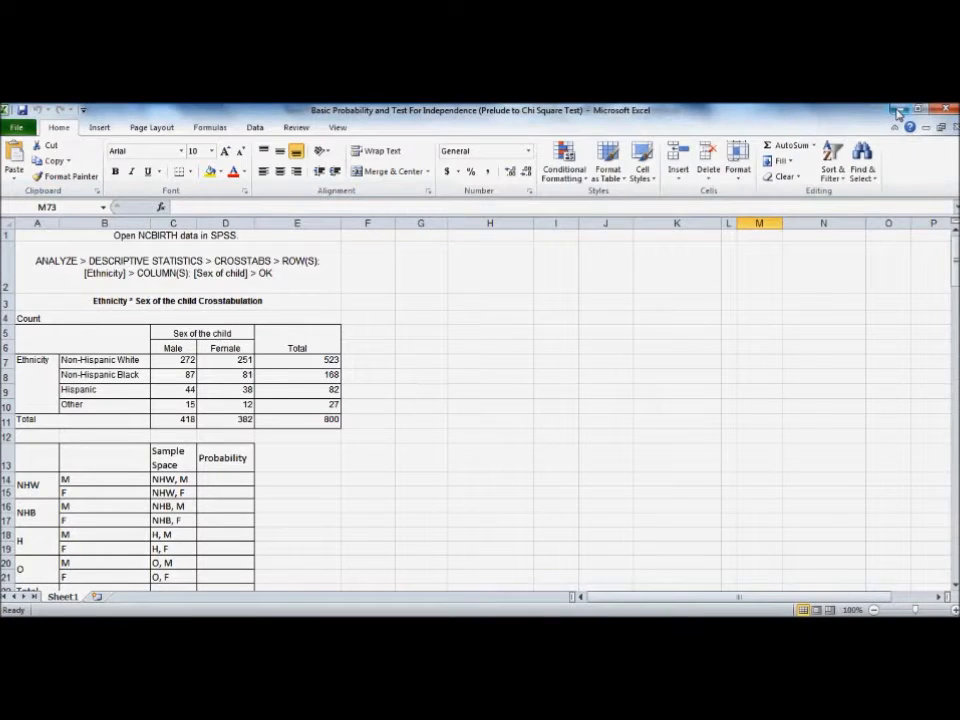
Look over the worksheet's Ethnicity by Sex of the child count table and the sample space and probability table below it
left_click(62, 306)
left_click(38, 318)
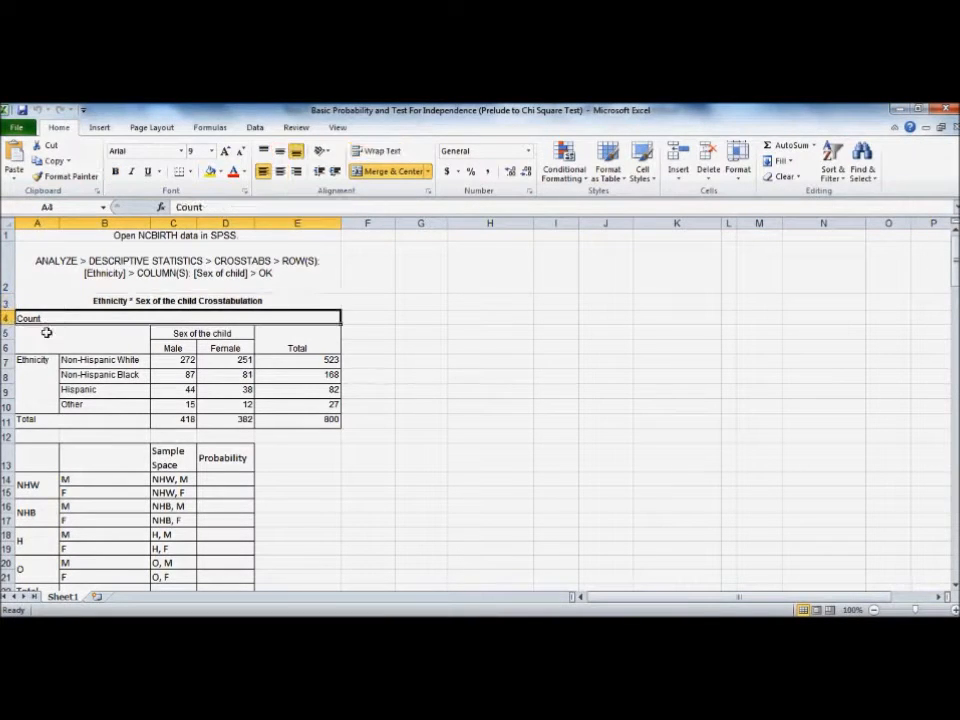
left_click(47, 434)
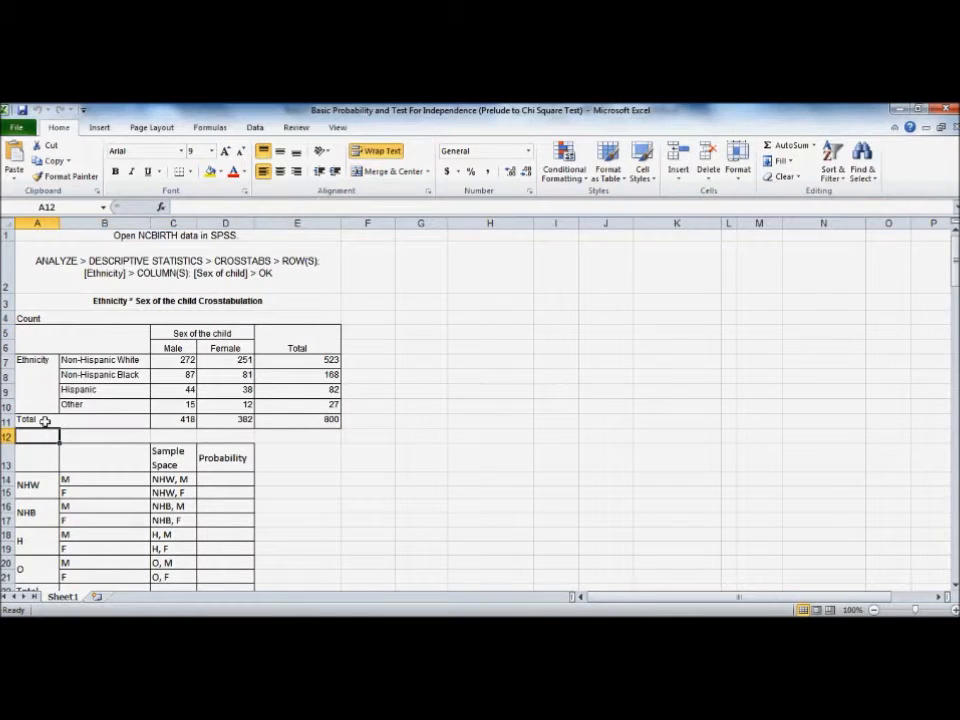
scroll(24, 396, "down", 1)
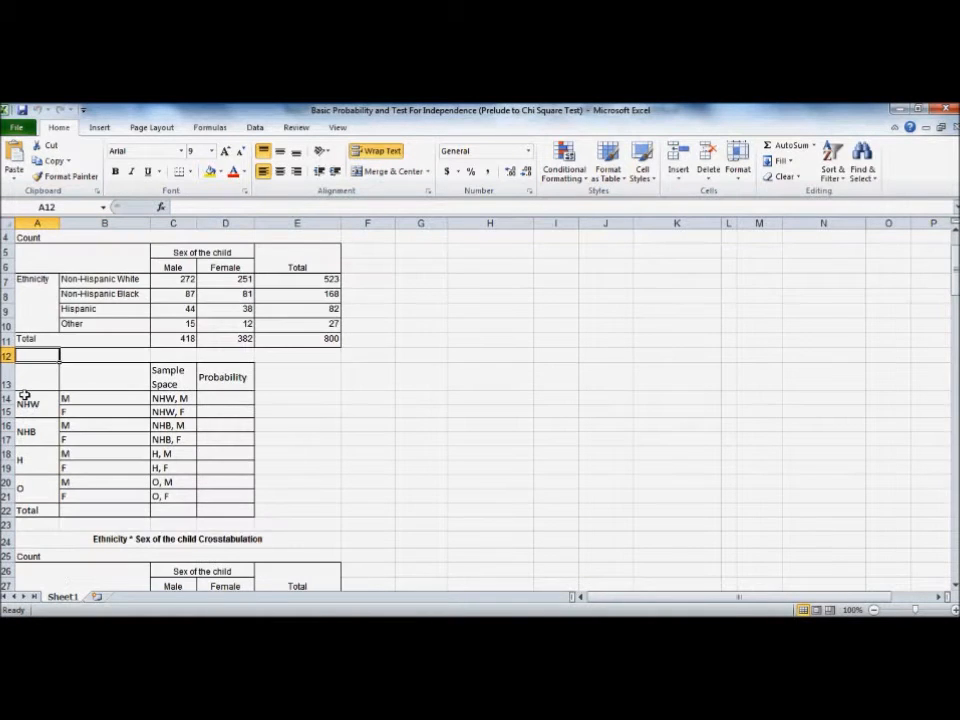
scroll(24, 396, "up", 1)
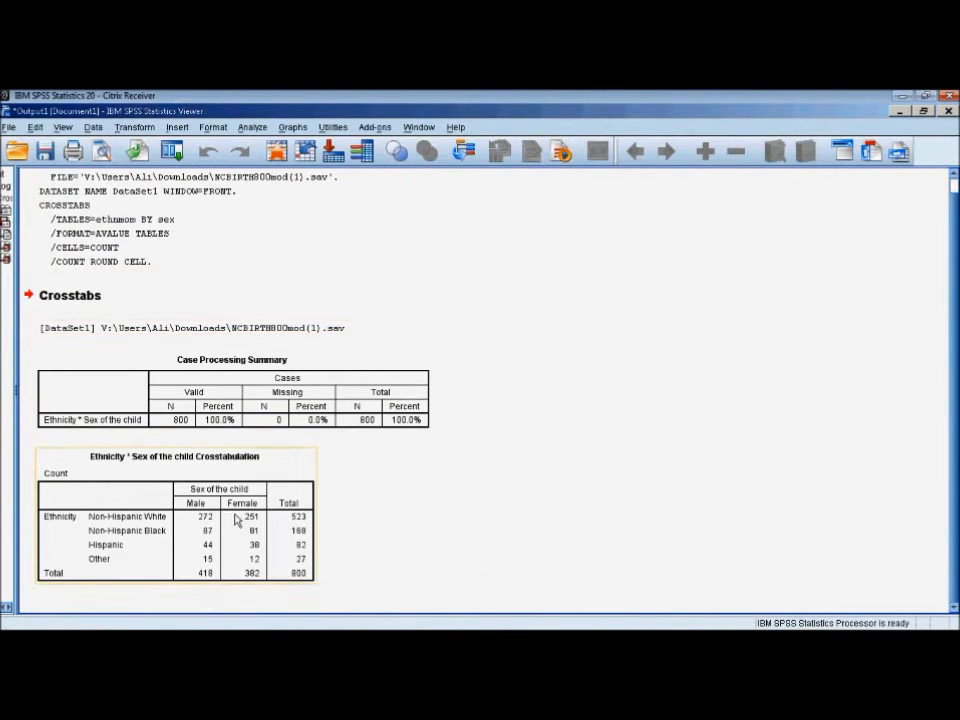
Move the SPSS output window aside to compare its crosstabulation with the worksheet, and return to the full Excel worksheet
left_click_drag(403, 101, 765, 98)
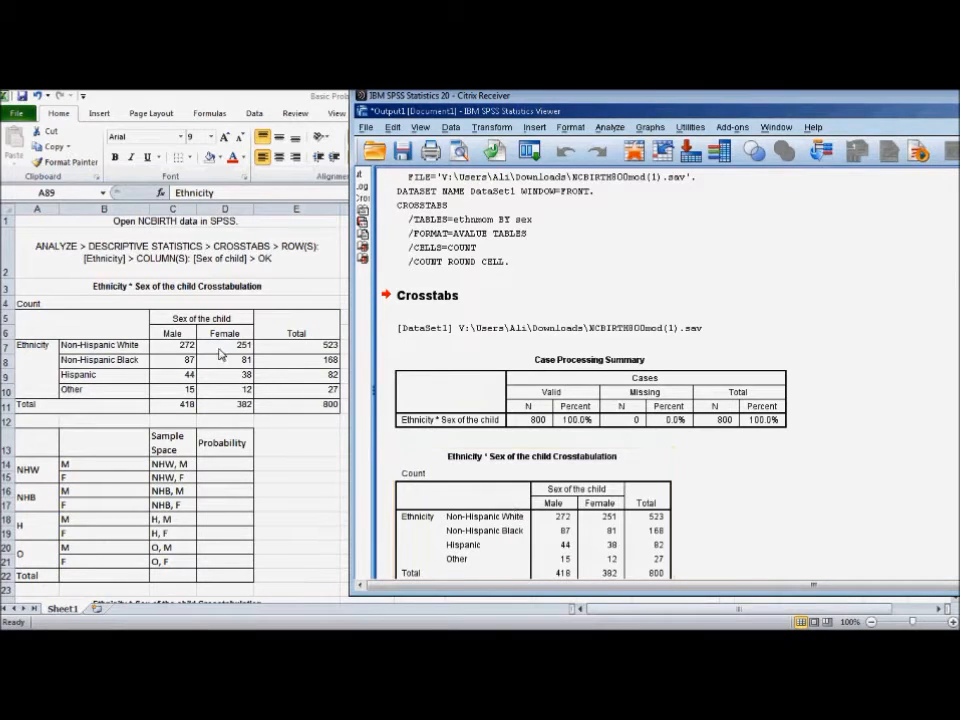
left_click_drag(801, 99, 959, 92)
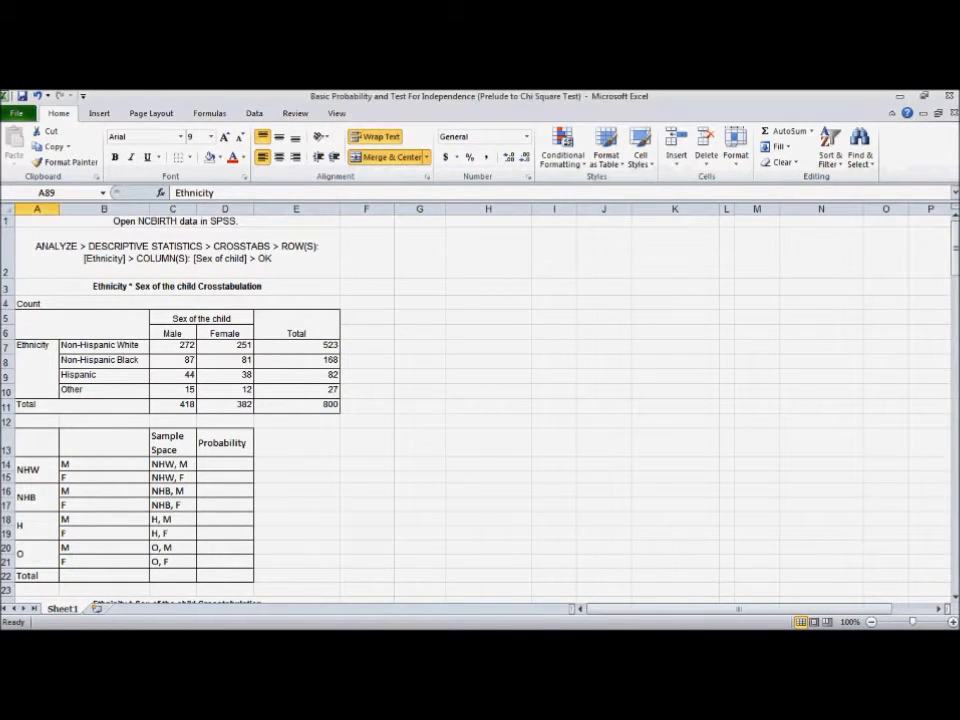
left_click(267, 440)
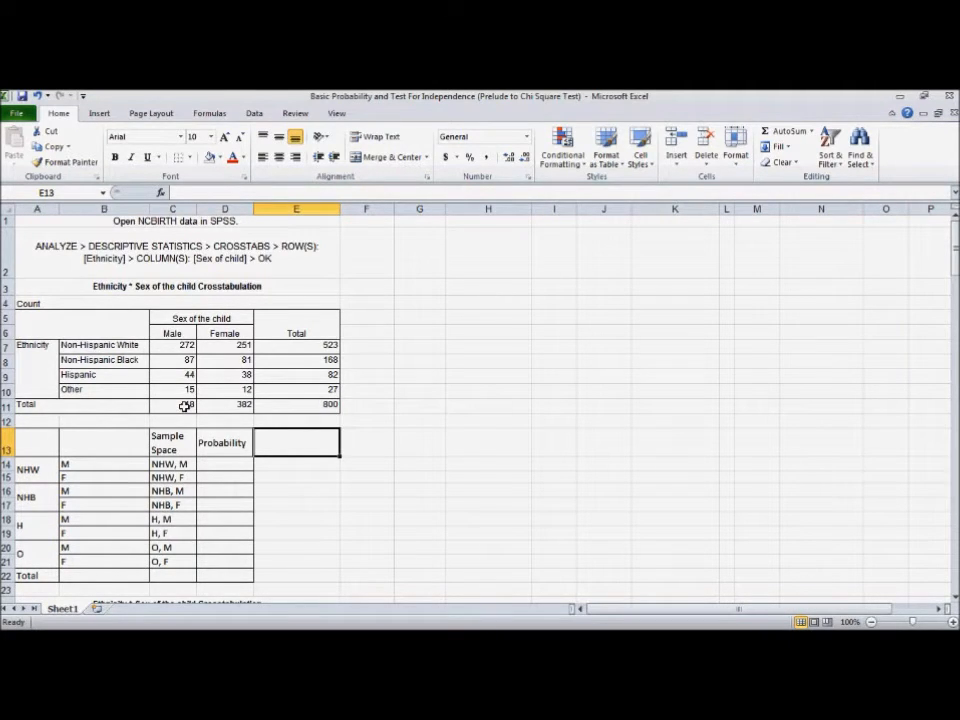
Examine the male, female and overall totals in the count table, along with the totals for each ethnicity
left_click_drag(185, 406, 223, 405)
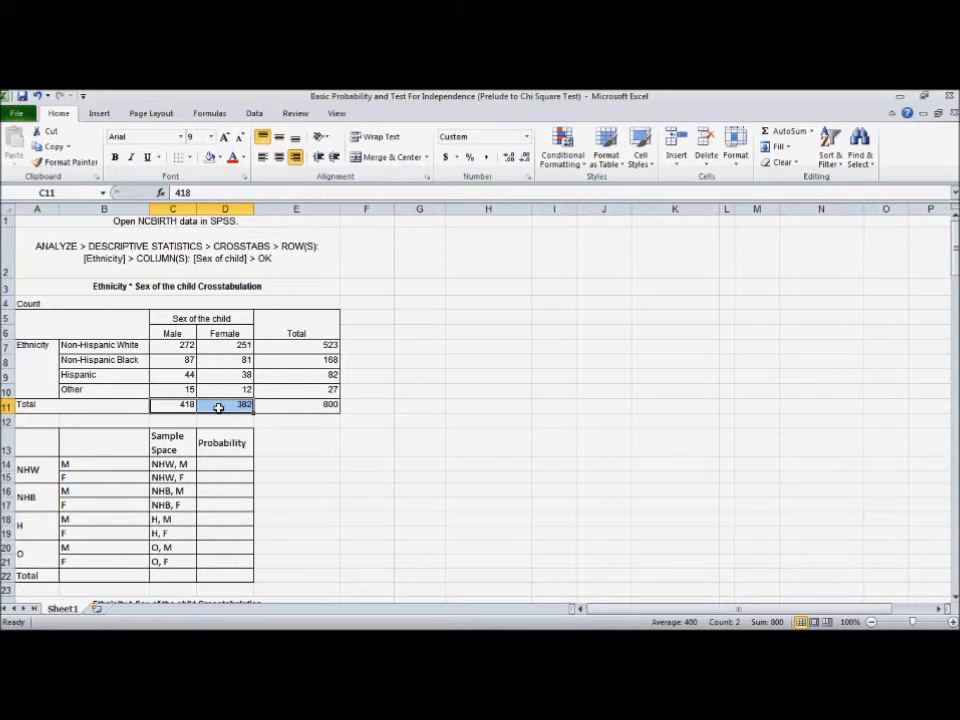
left_click(325, 405)
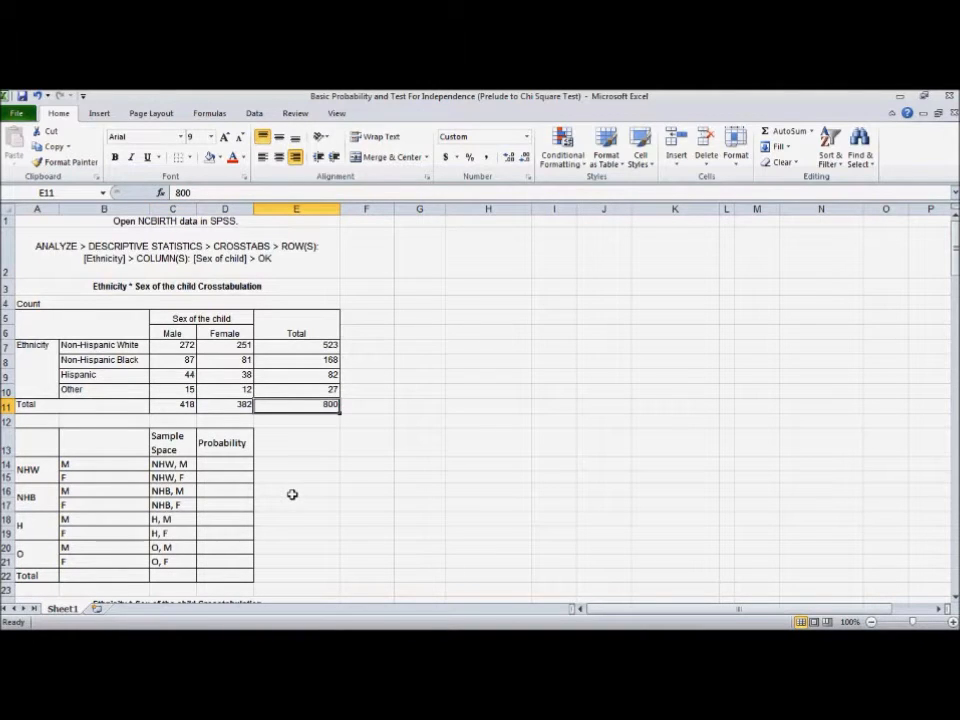
left_click_drag(290, 347, 287, 388)
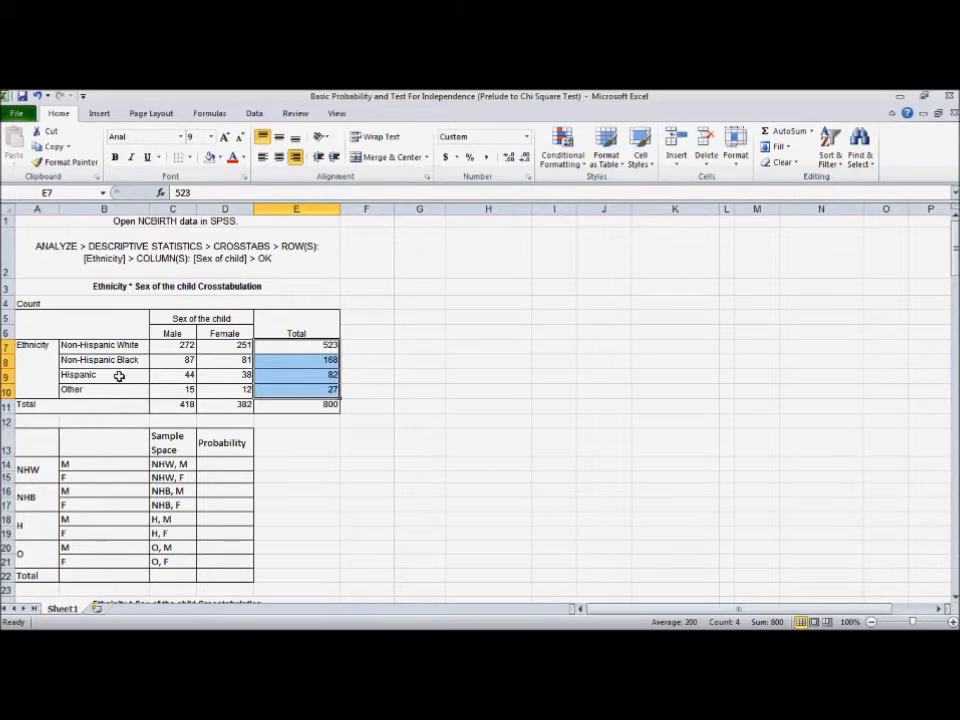
left_click(123, 345)
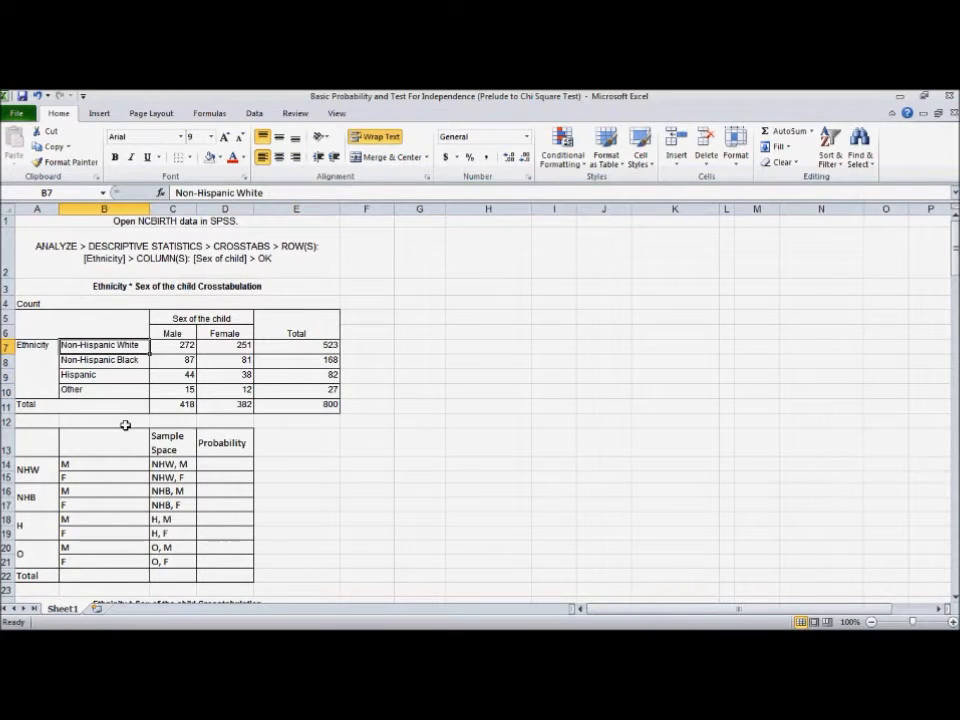
left_click(309, 345)
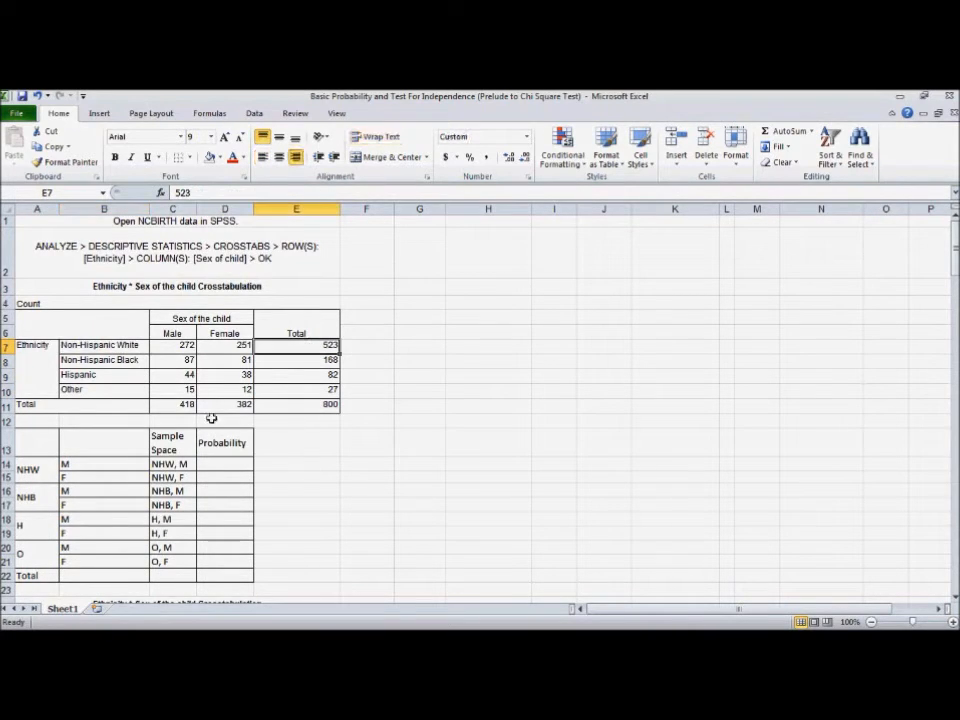
left_click(122, 362)
left_click(280, 360)
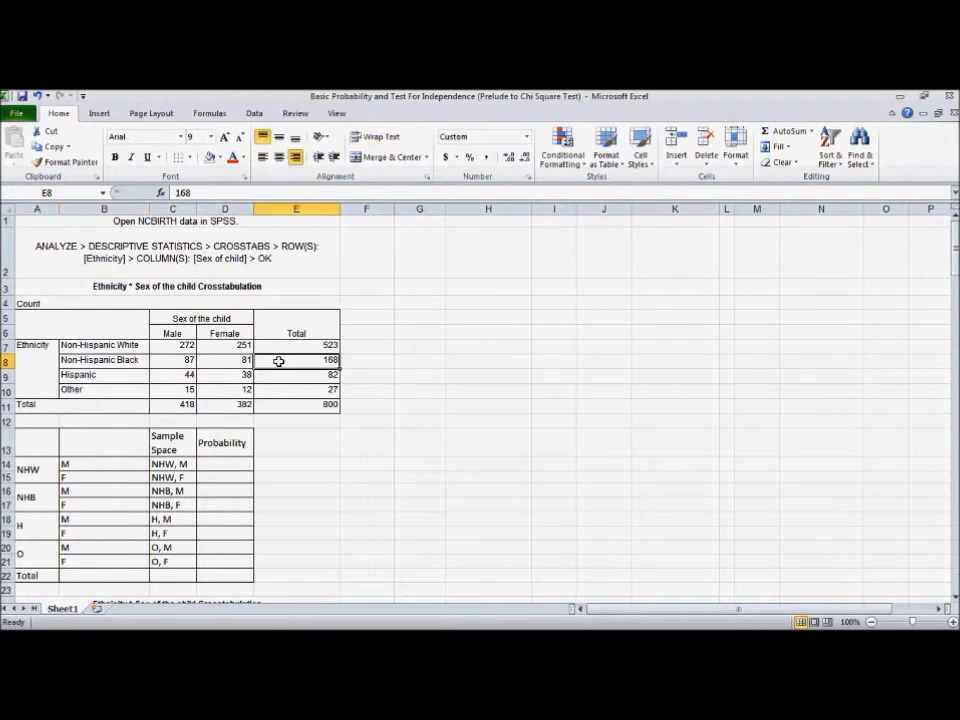
Examine the Hispanic and Other totals and how the four ethnicity totals relate to the overall total
left_click(100, 374)
left_click(285, 375)
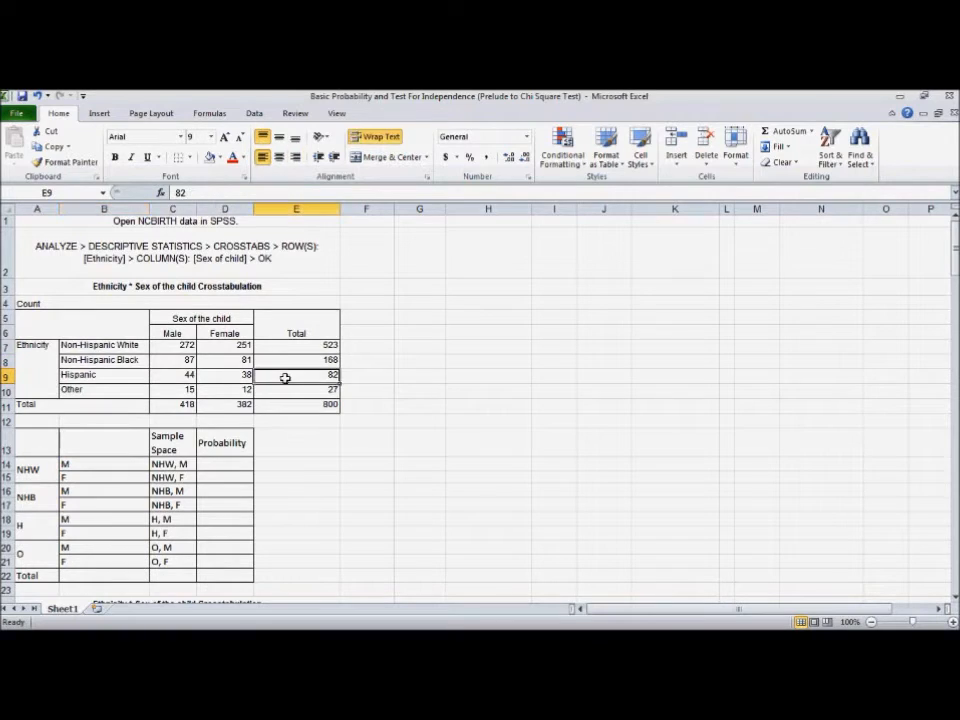
left_click(120, 394)
left_click(281, 388)
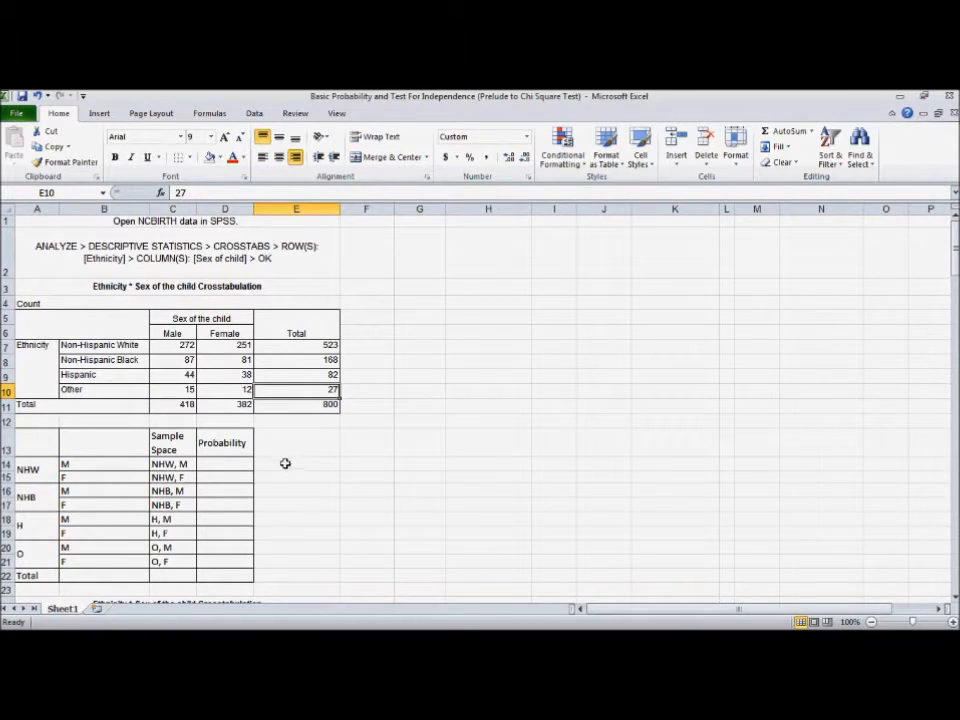
left_click_drag(302, 344, 332, 392)
left_click(322, 405)
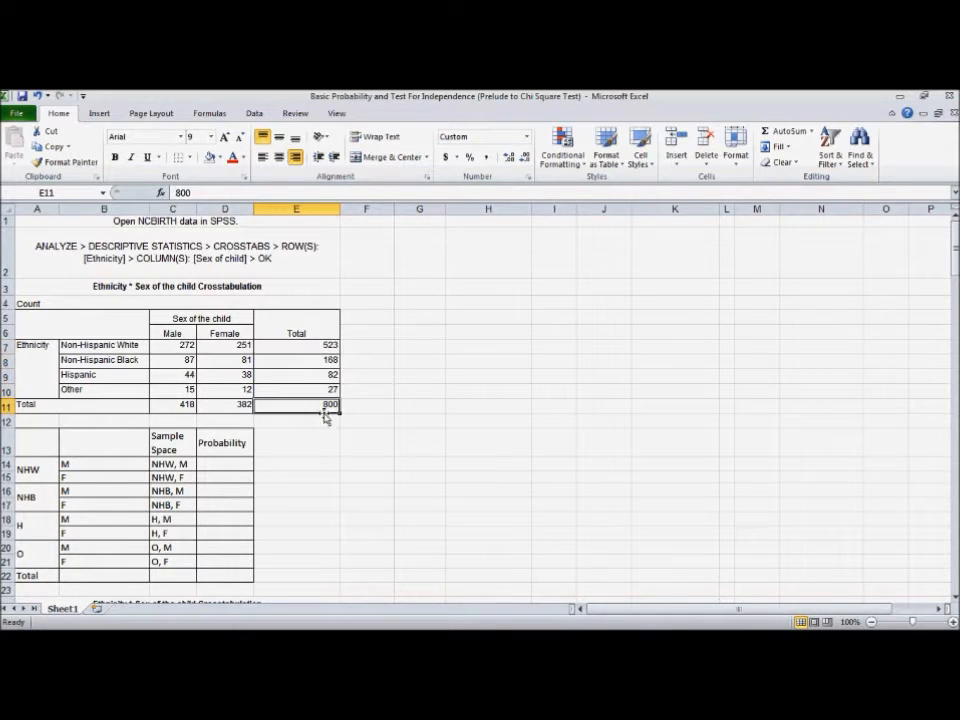
left_click(306, 487)
Examine the block of ethnicity-by-sex counts, comparing the Non-Hispanic White male and female counts with that row's total
left_click_drag(186, 345, 216, 388)
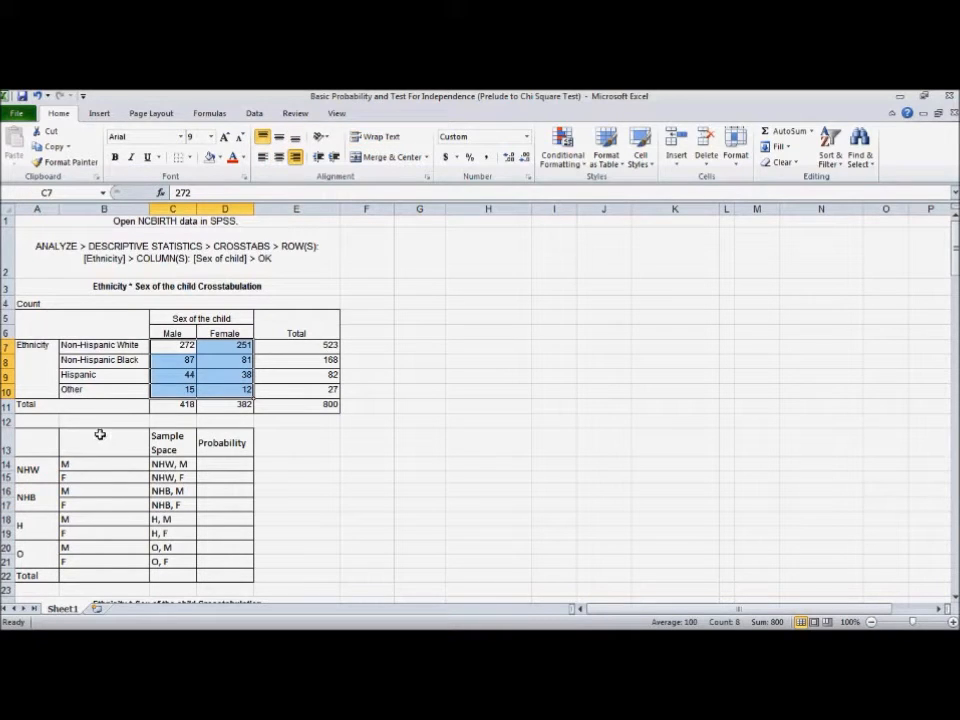
left_click(116, 345)
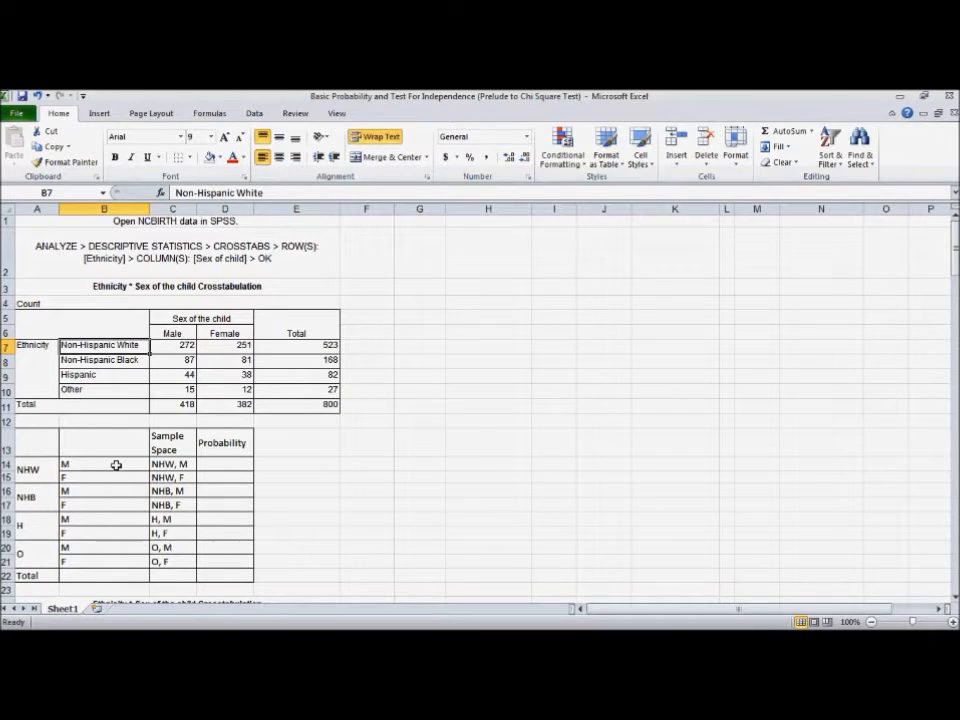
left_click(175, 346)
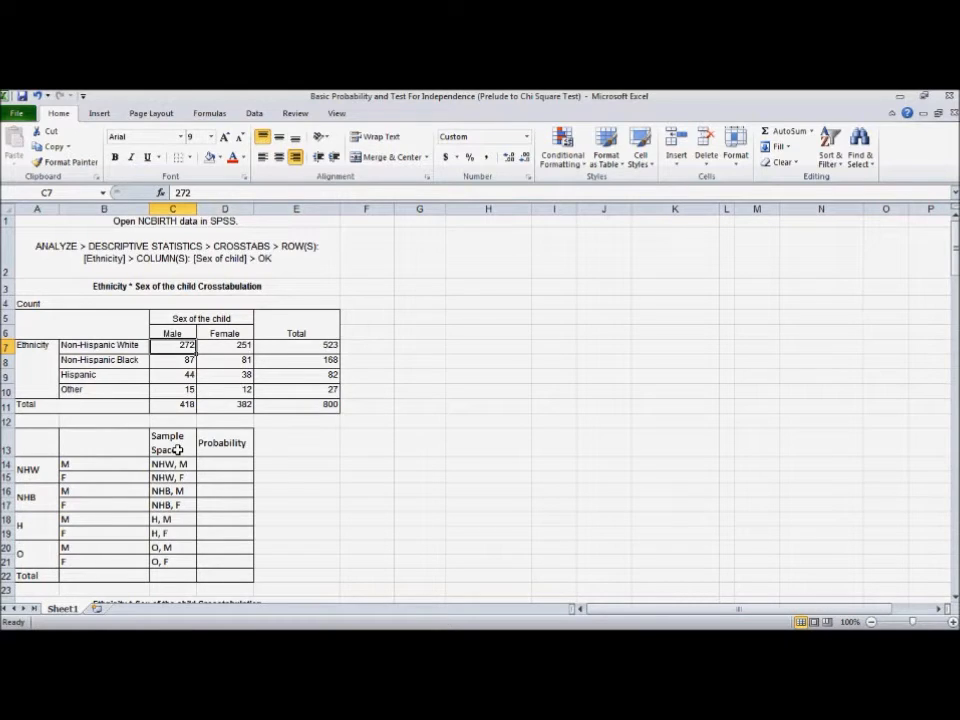
left_click(225, 348)
left_click(127, 346)
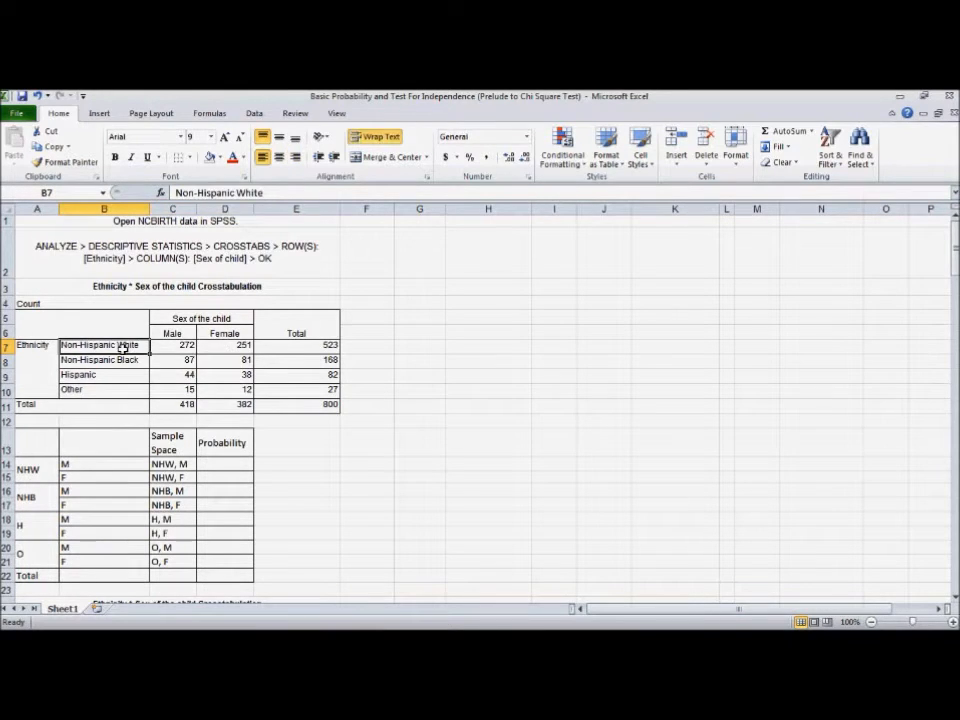
left_click(246, 348)
left_click(289, 349)
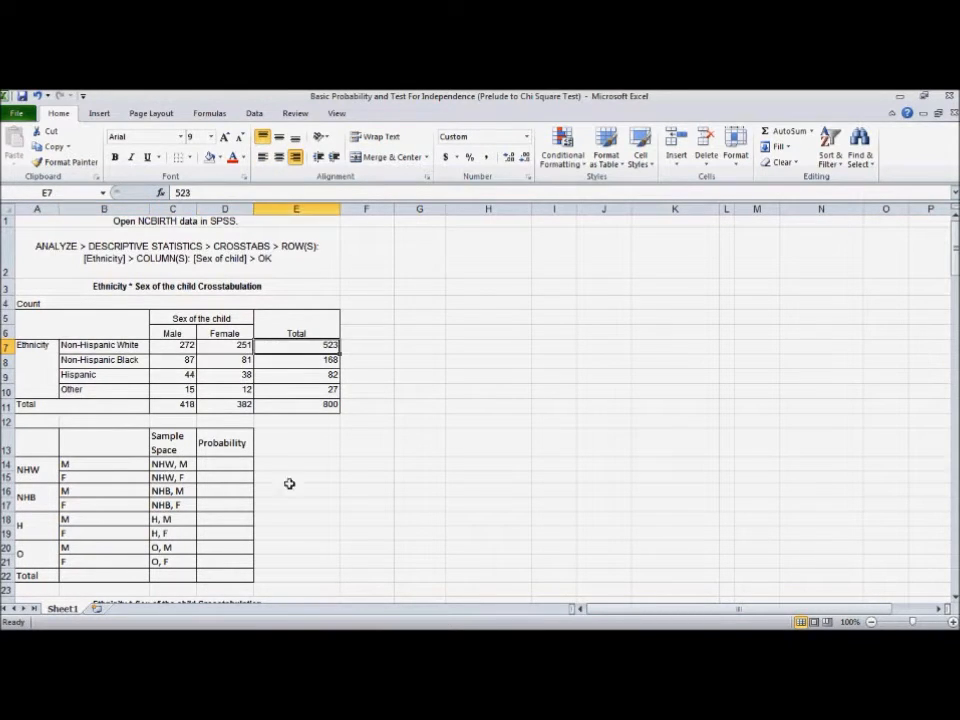
left_click_drag(171, 345, 212, 345)
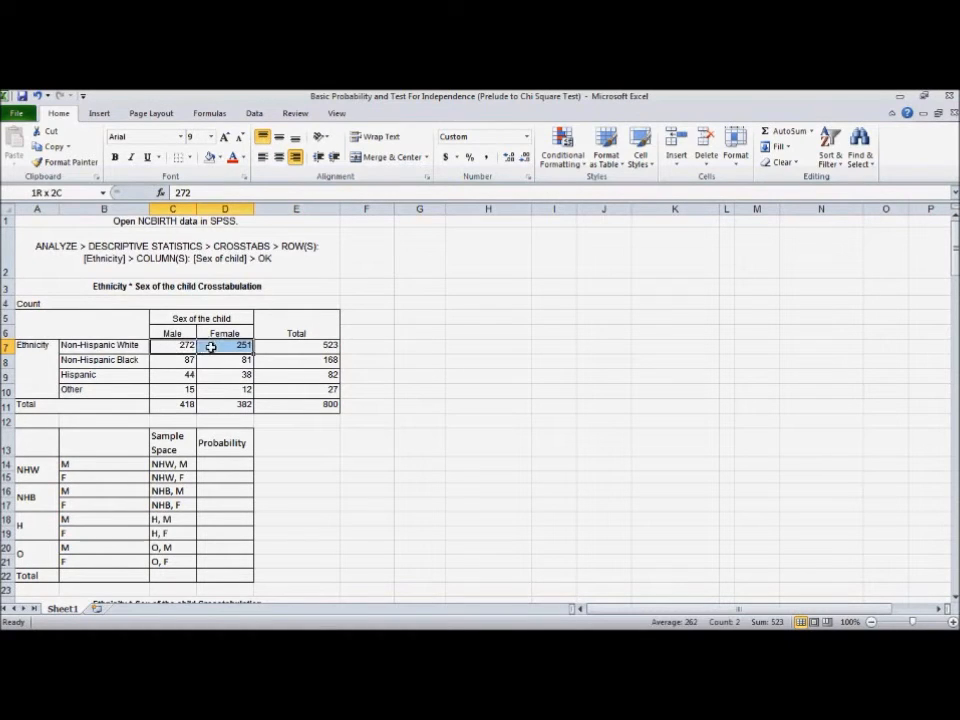
left_click(291, 343)
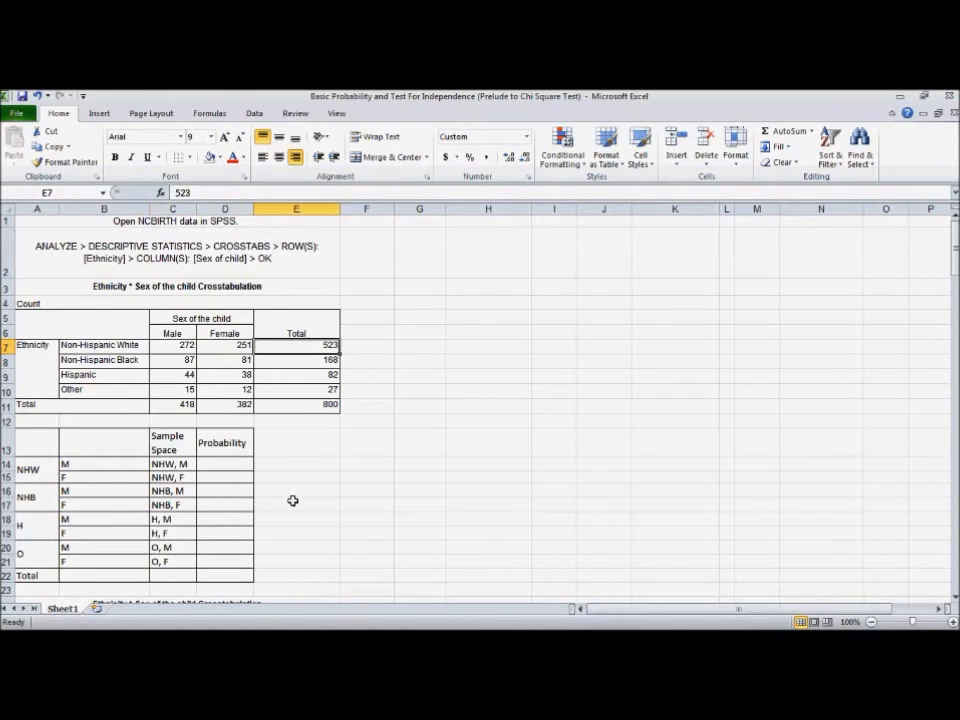
Compare the male and female totals with the overall total, and recheck the Non-Hispanic White row against its total
left_click_drag(174, 404, 232, 405)
left_click(297, 408)
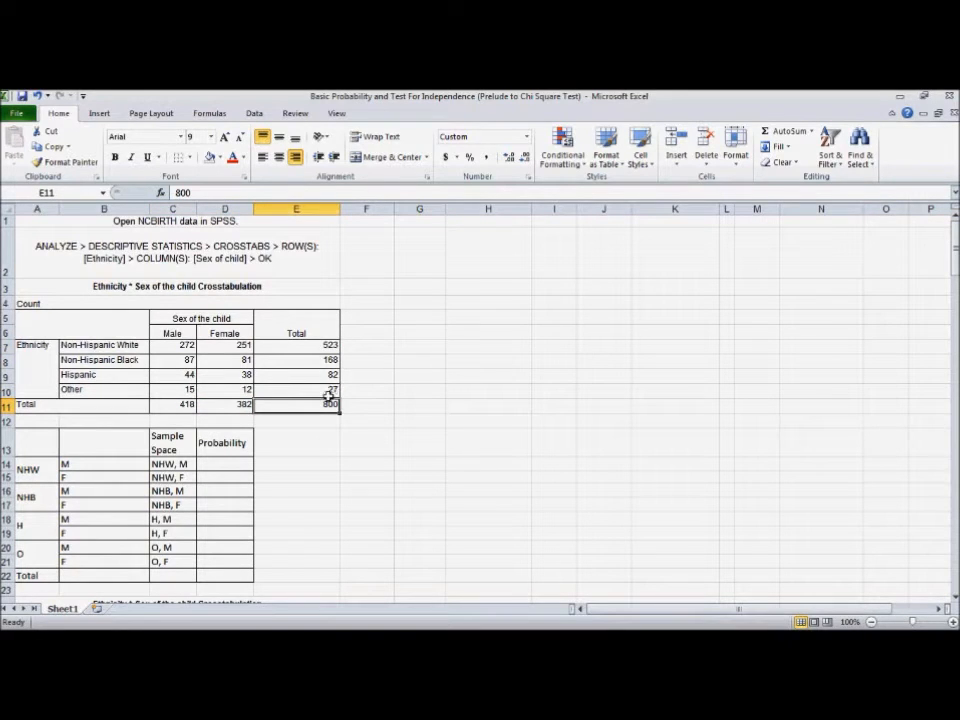
left_click_drag(176, 345, 240, 345)
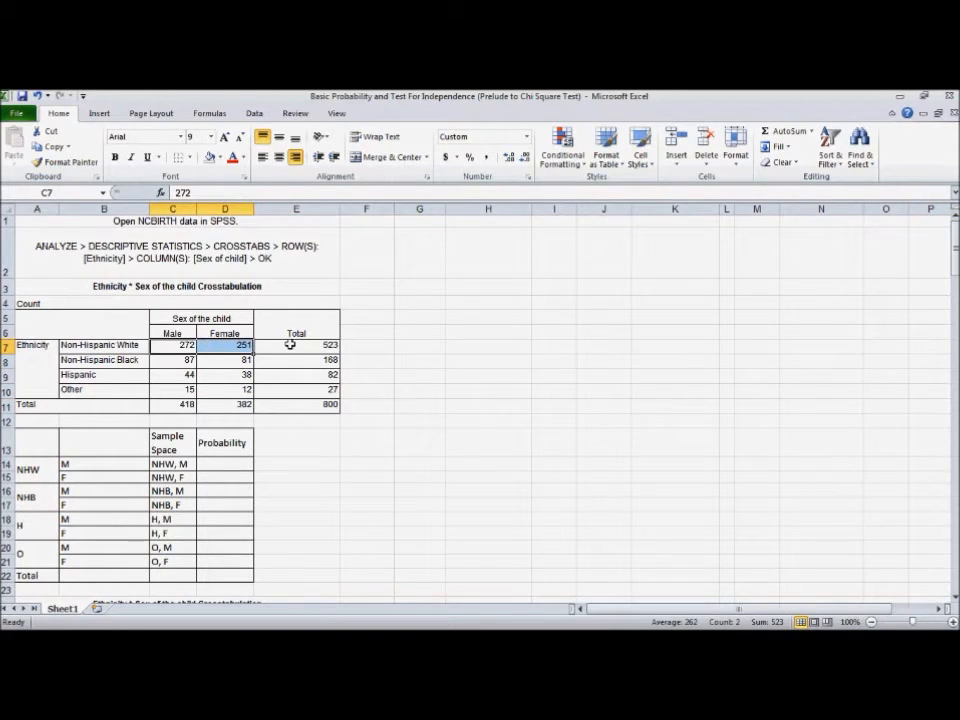
left_click(290, 344)
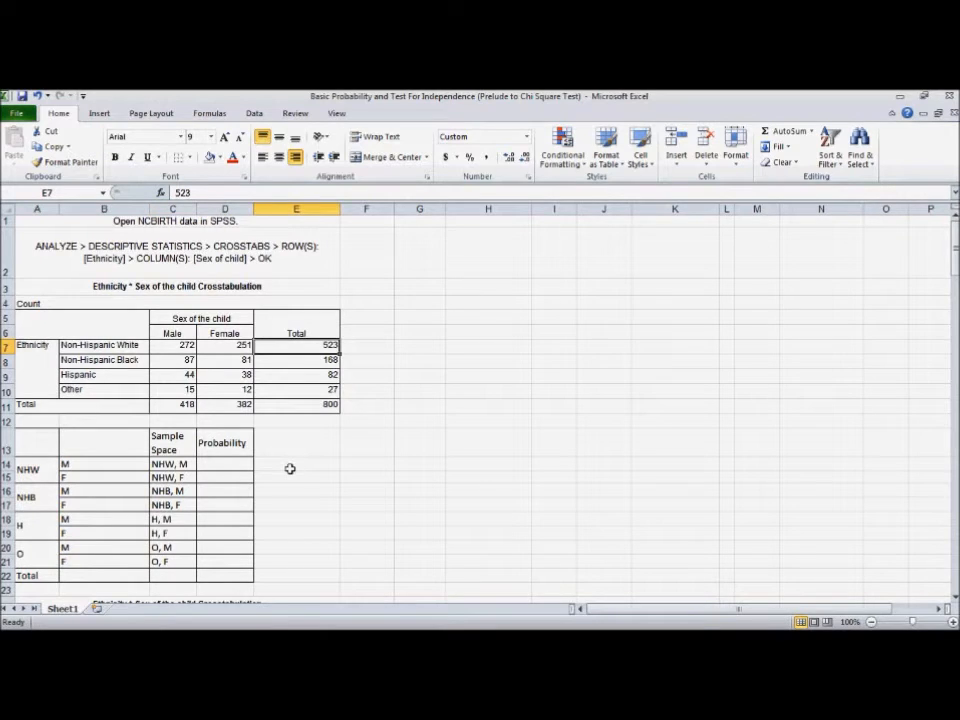
Check the male and female columns of counts against their column totals
left_click_drag(181, 346, 180, 389)
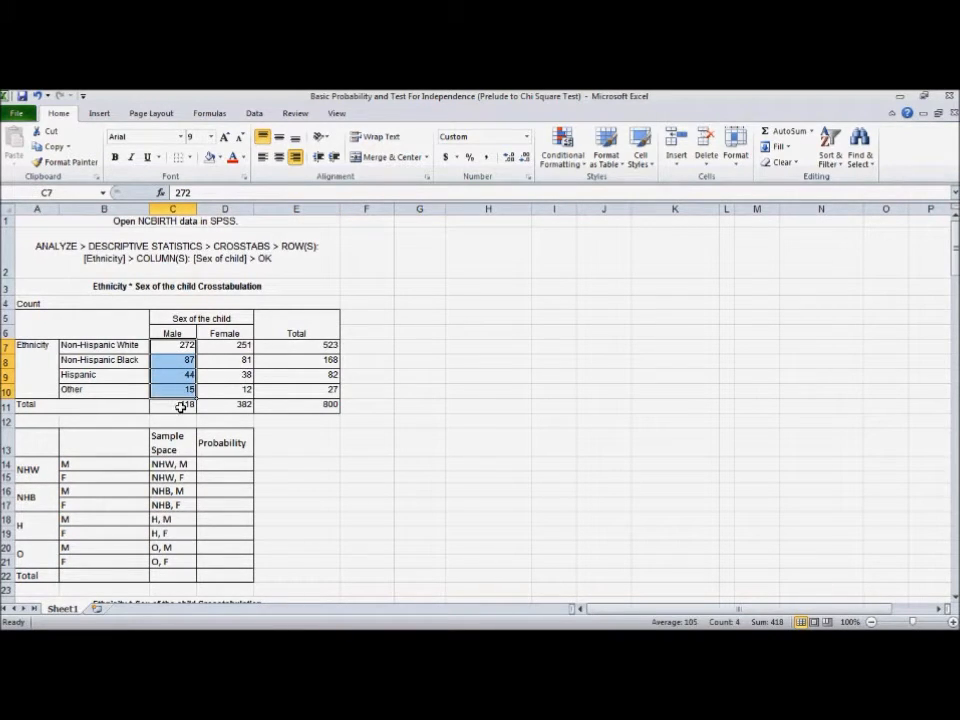
left_click(181, 406)
left_click_drag(230, 346, 224, 403)
left_click(226, 405)
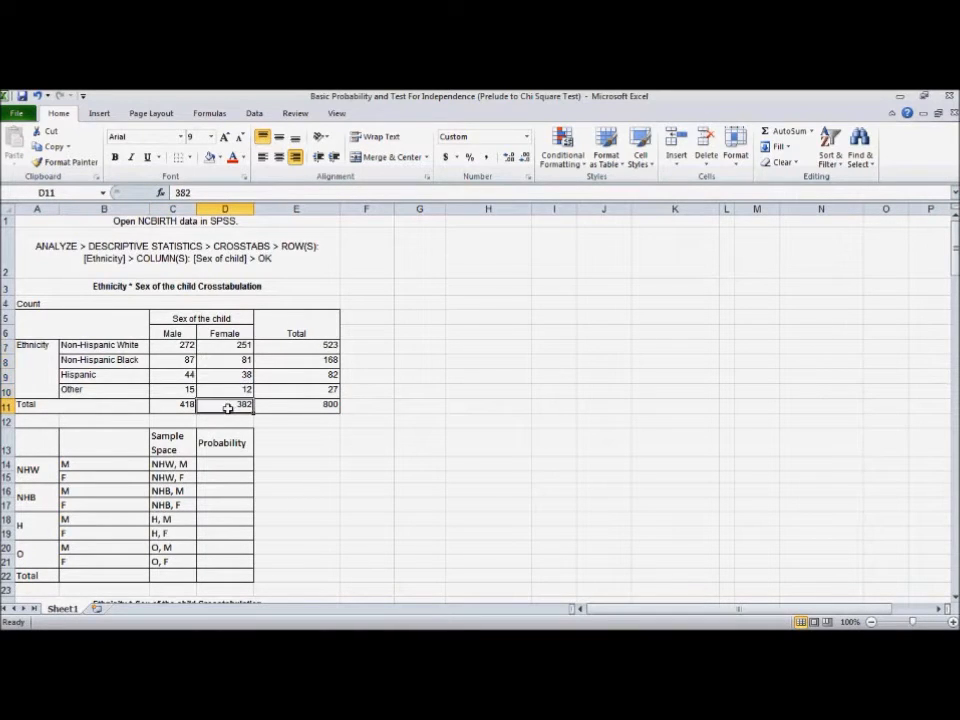
Check each ethnicity's male and female counts against its row total, and the row totals against the overall total
left_click_drag(178, 346, 238, 345)
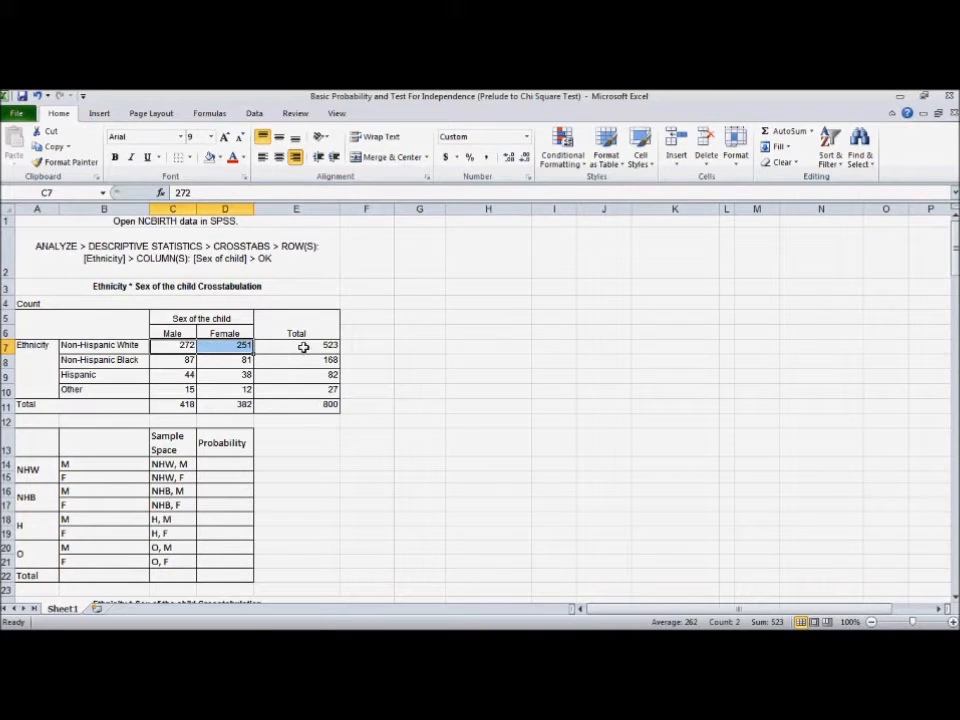
left_click_drag(182, 361, 206, 362)
left_click(268, 362)
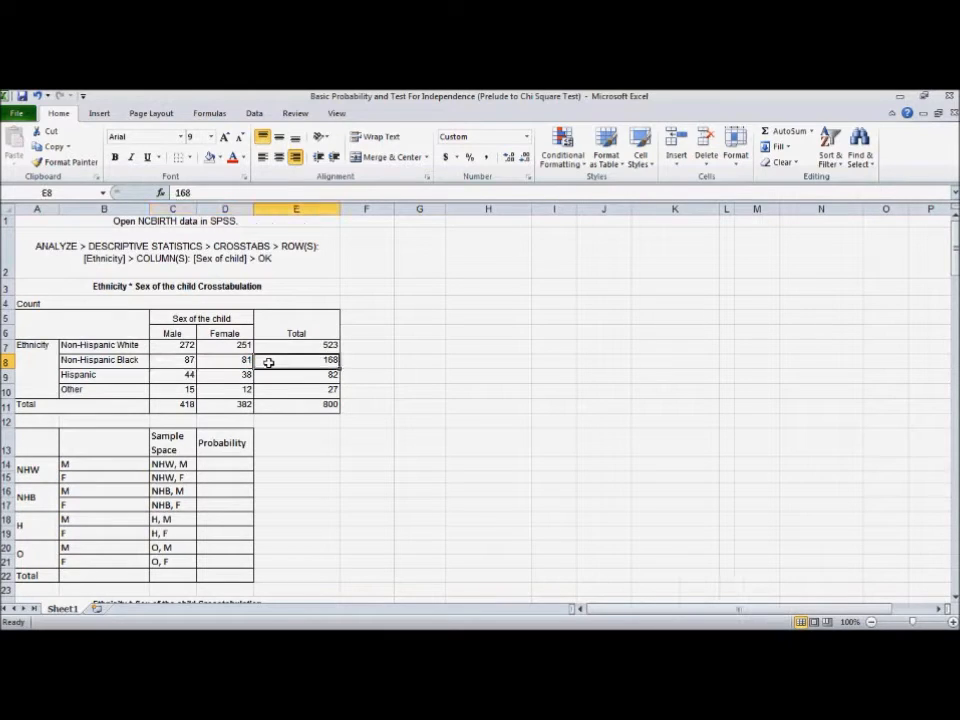
left_click_drag(186, 373, 237, 375)
left_click(268, 375)
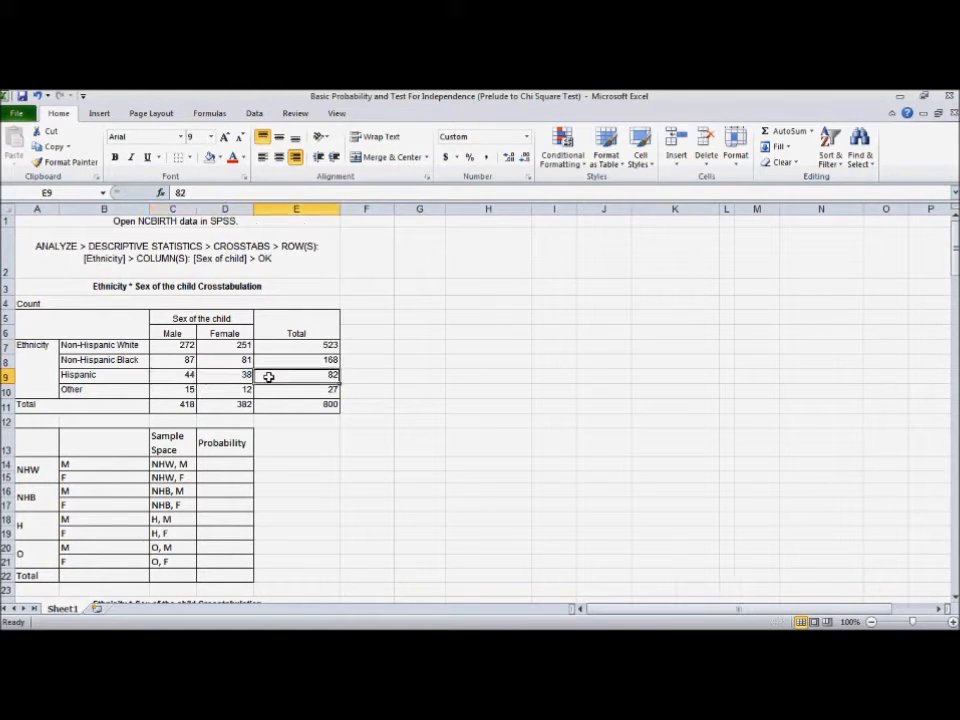
left_click(184, 390)
left_click_drag(184, 390, 211, 391)
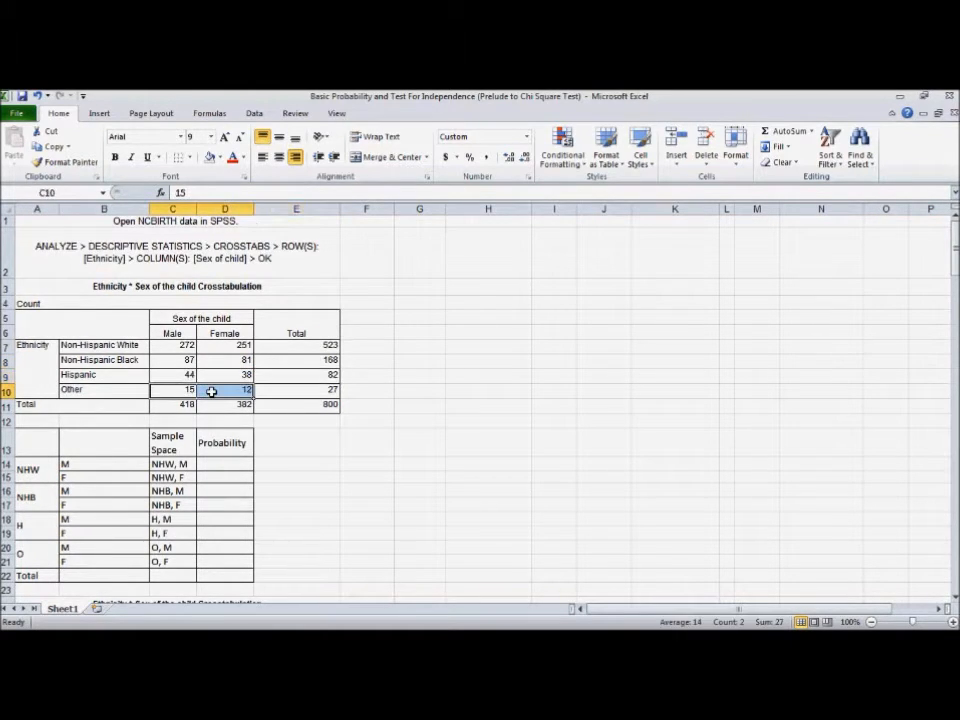
left_click(263, 390)
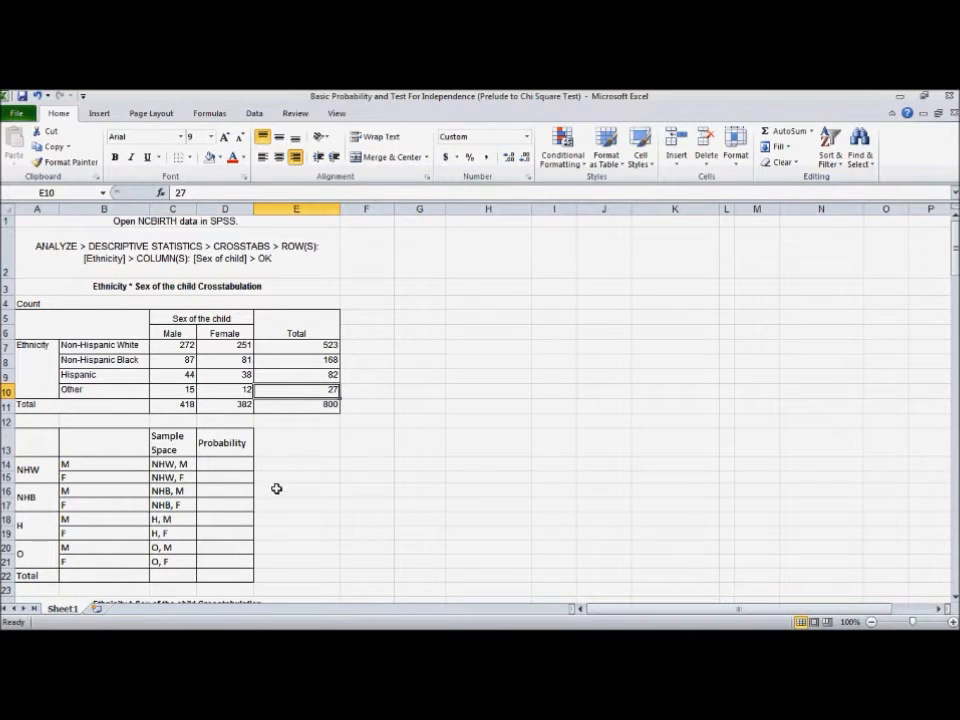
left_click_drag(298, 352, 298, 386)
left_click(302, 401)
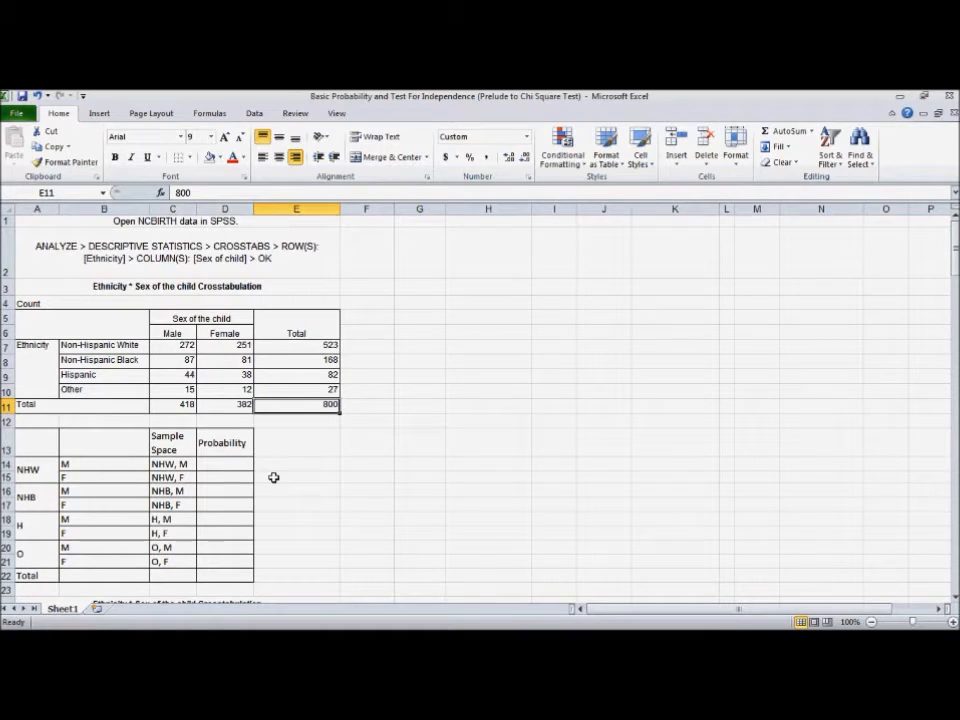
Examine the male and female counts of all four ethnicities together with the sample space table below them
left_click_drag(170, 344, 212, 389)
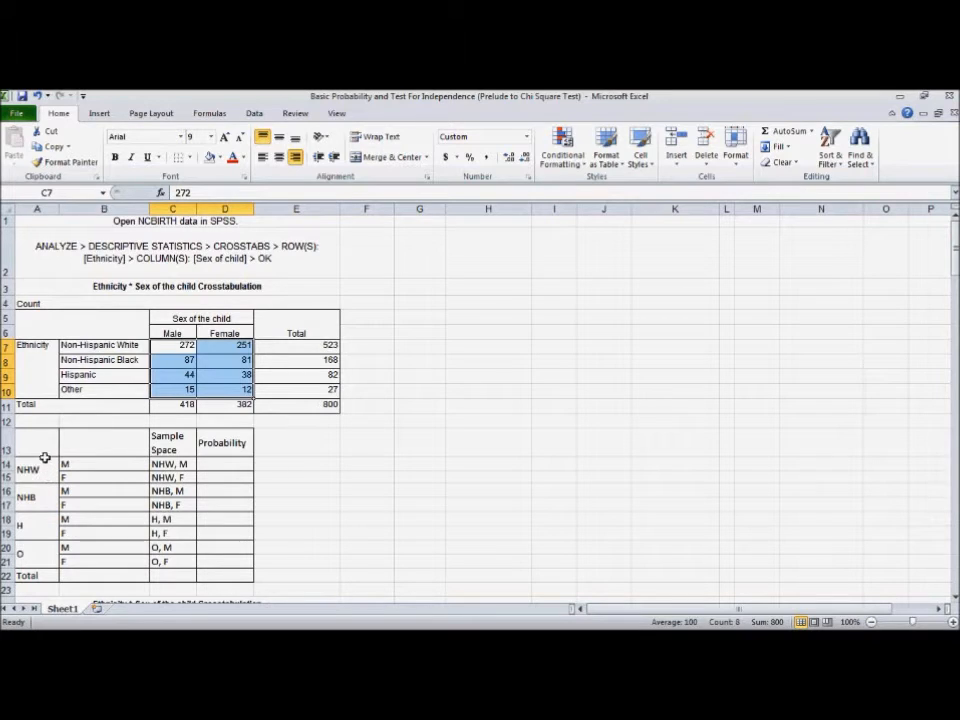
left_click(227, 345)
left_click_drag(175, 345, 224, 390)
left_click(287, 423)
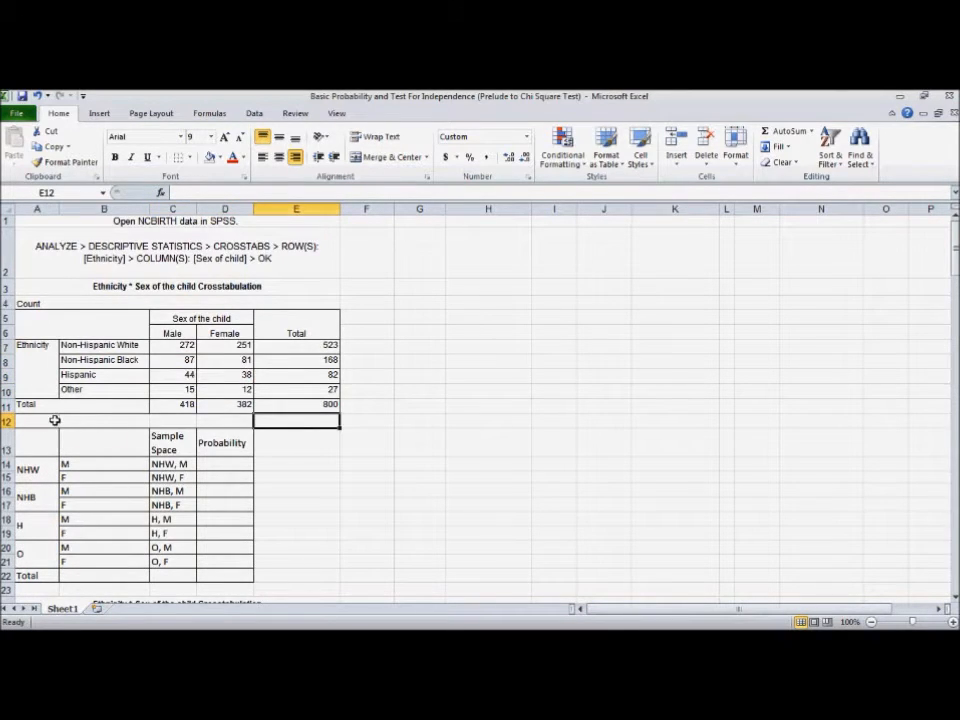
scroll(52, 423, "down", 1)
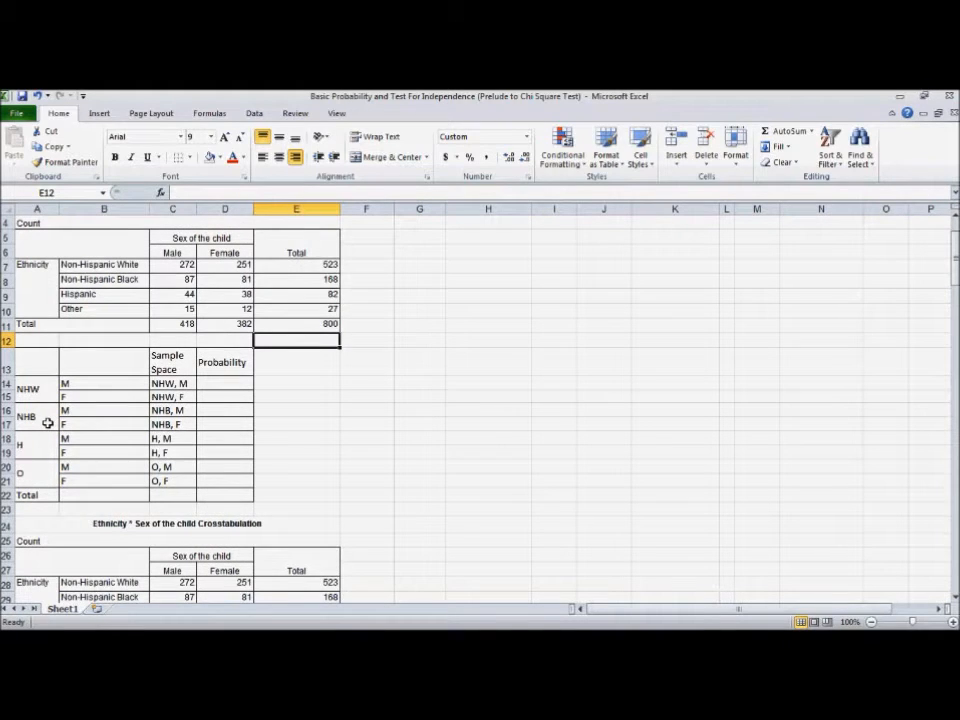
scroll(47, 423, "up", 1)
scroll(47, 423, "down", 1)
left_click(484, 405)
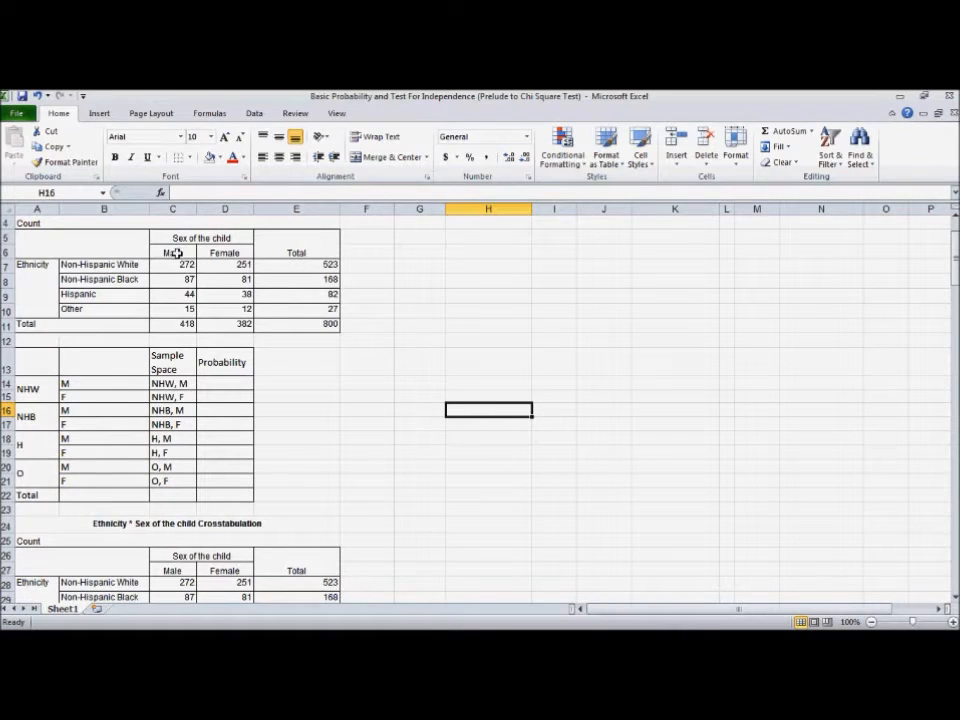
left_click_drag(180, 265, 212, 314)
left_click(300, 370)
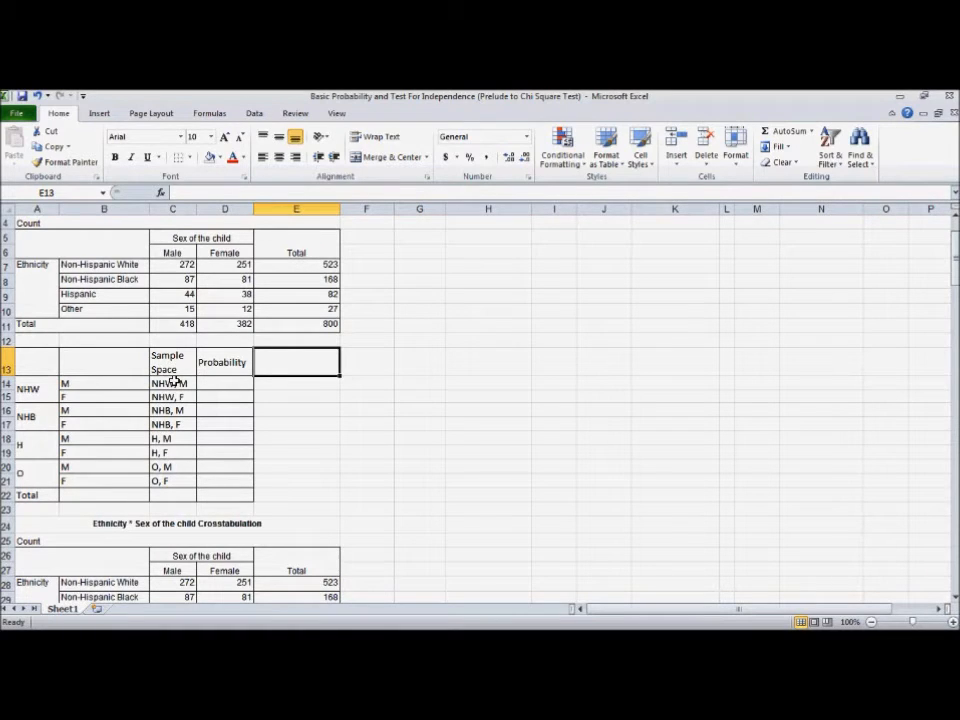
Compare the list of sample space outcomes from NHW, M to O, F with the block of ethnicity-by-sex counts
left_click_drag(165, 380, 167, 481)
left_click(315, 415)
left_click_drag(171, 266, 212, 306)
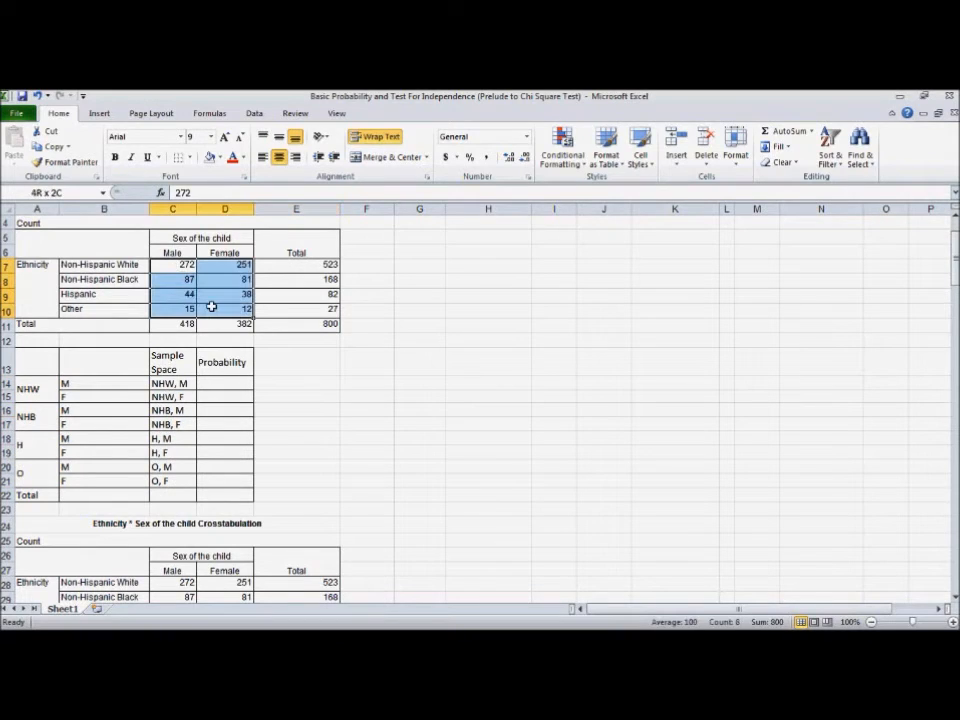
left_click(299, 363)
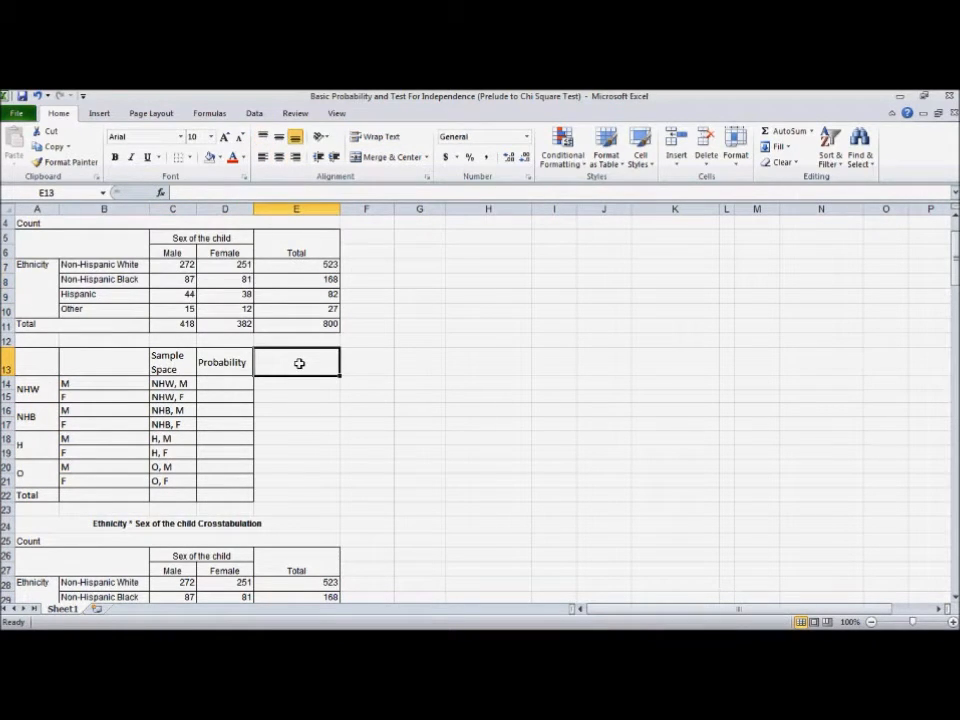
Go through the ethnicity-by-sex counts one cell at a time, down the male column and back up the female column
left_click(179, 268)
left_click(184, 280)
left_click(187, 295)
left_click(195, 310)
left_click(208, 313)
left_click(215, 295)
left_click(218, 280)
left_click(226, 263)
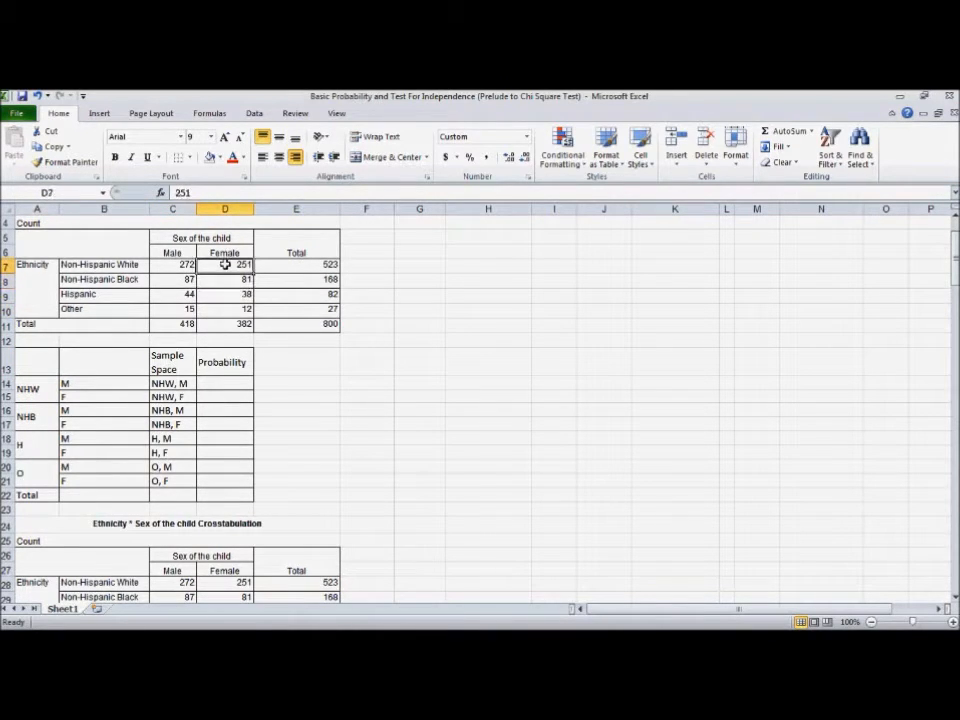
Go through the sample space outcomes one by one, from NHW, M down to O, F
left_click(175, 383)
left_click(170, 396)
left_click(172, 410)
left_click(165, 424)
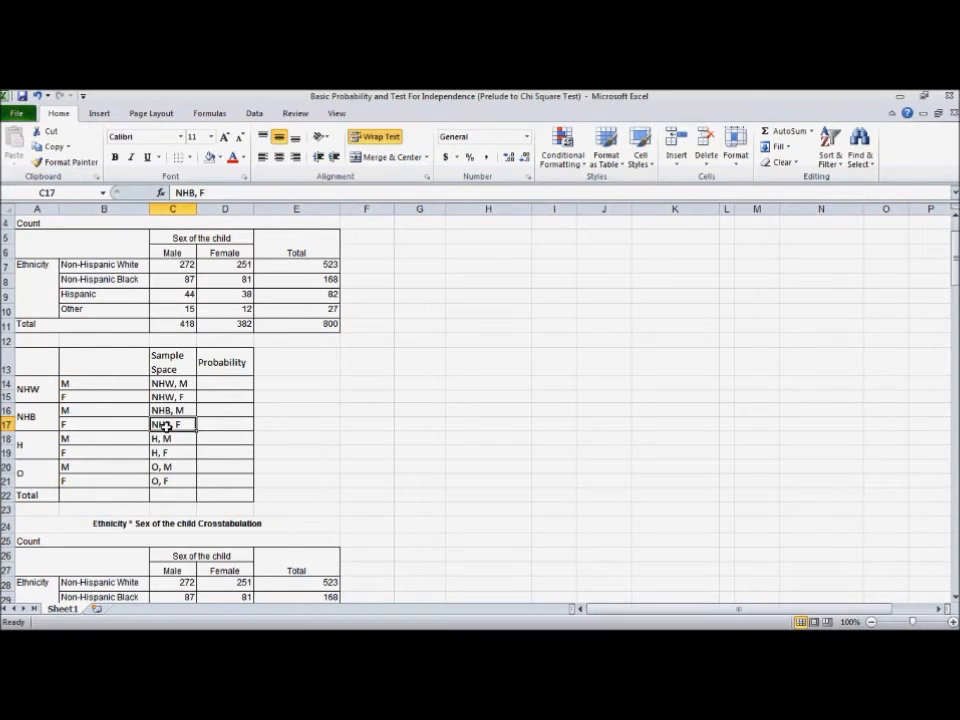
left_click(164, 438)
left_click(166, 453)
left_click(163, 467)
left_click(163, 481)
left_click(296, 424)
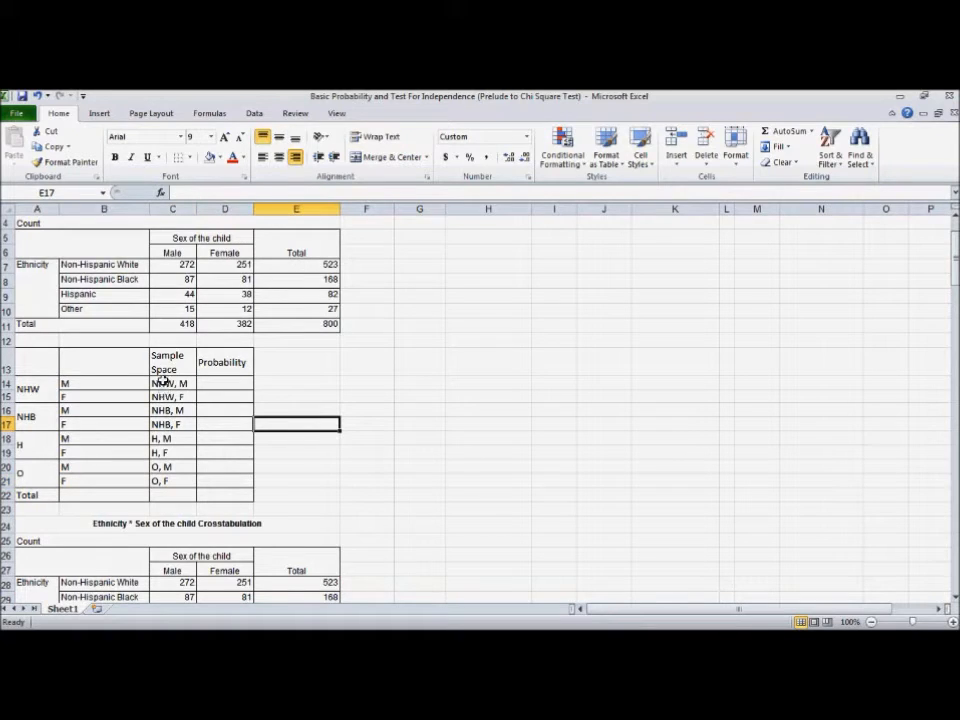
Examine the NHW group's M and F rows and match the NHW, M outcome to the Non-Hispanic White male count
left_click(31, 384)
left_click(70, 383)
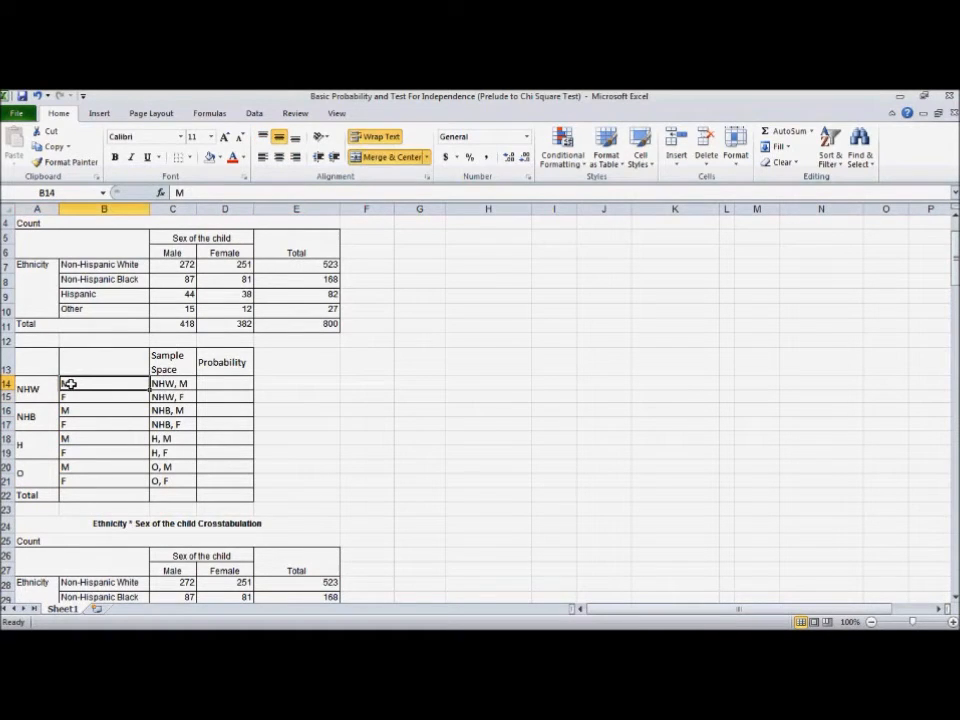
left_click(75, 396)
left_click(39, 394)
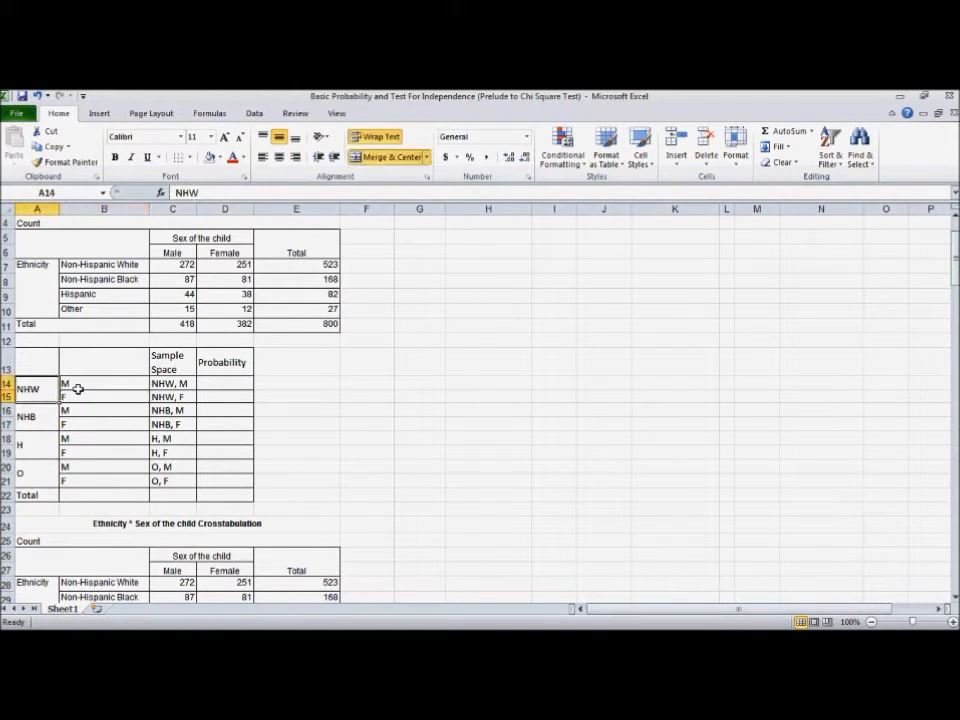
left_click(175, 383)
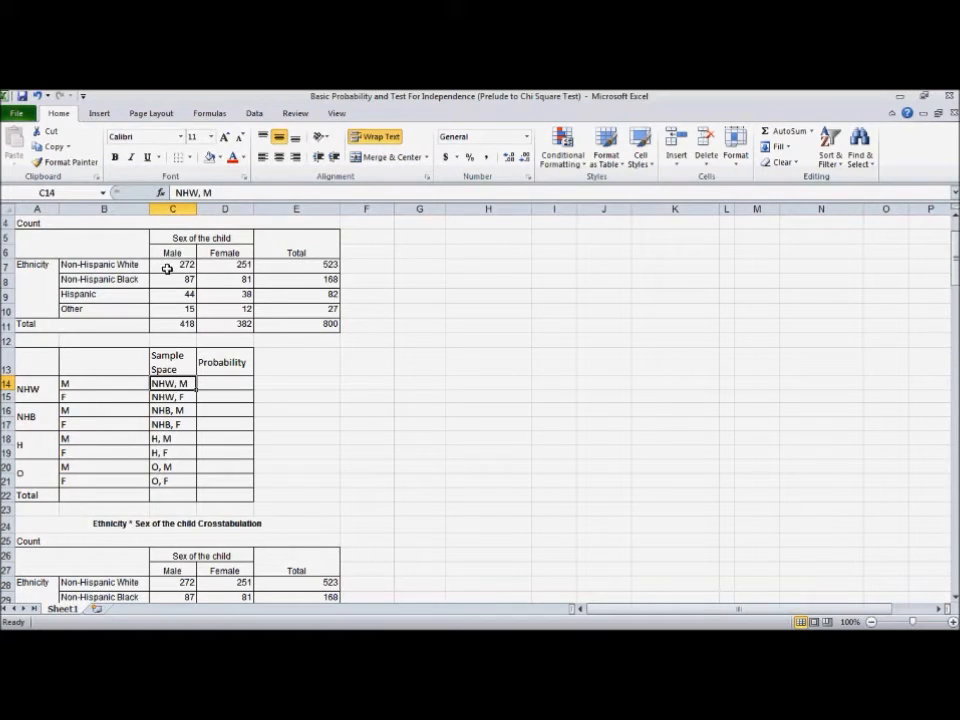
left_click(167, 267)
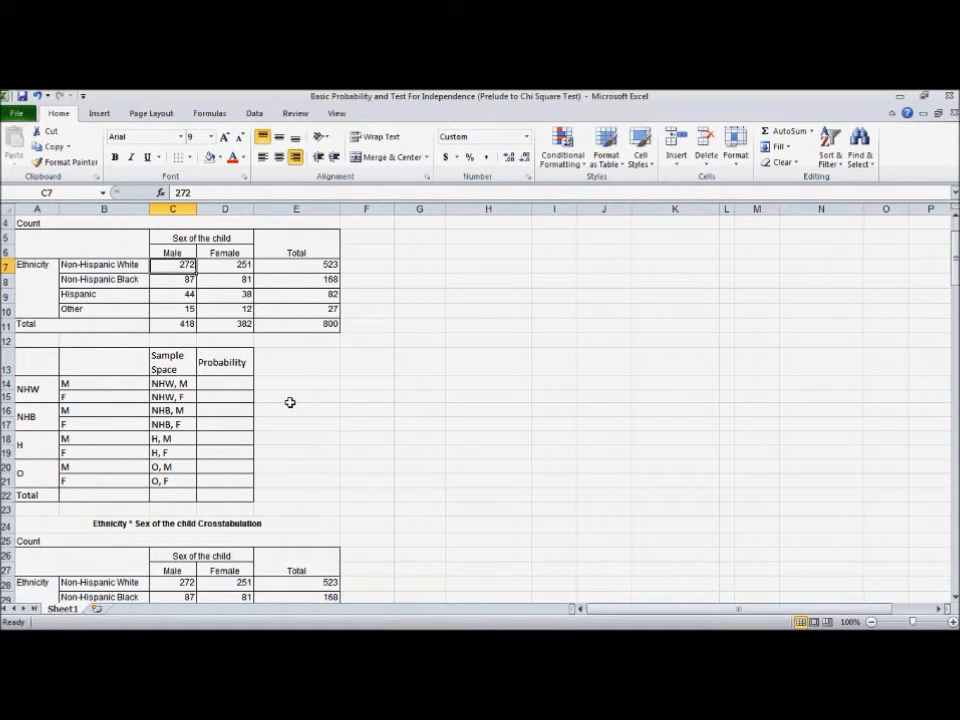
Calculate the NHW, M probability in D14 by dividing the Non-Hispanic White male count by the grand total, =C7/E11
left_click(242, 386)
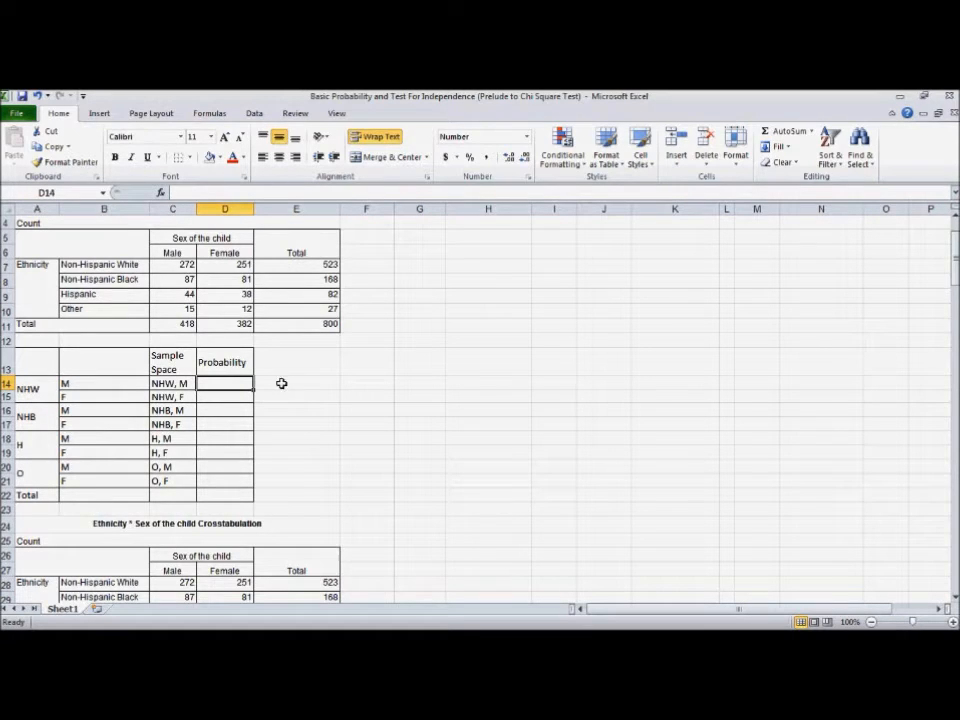
left_click(177, 266)
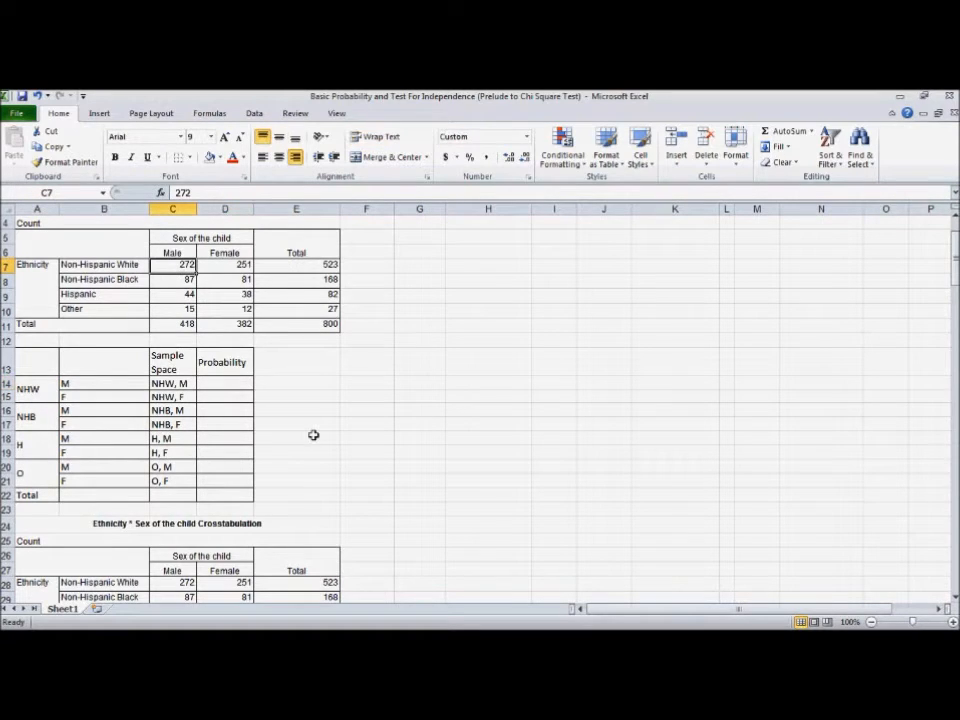
left_click(328, 326)
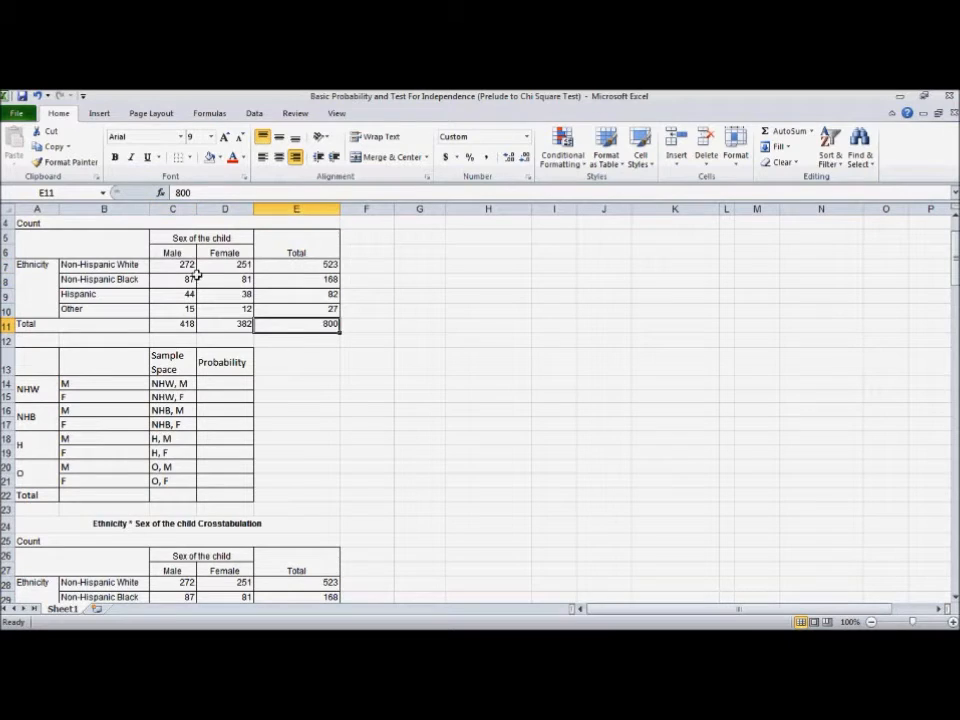
left_click(182, 263)
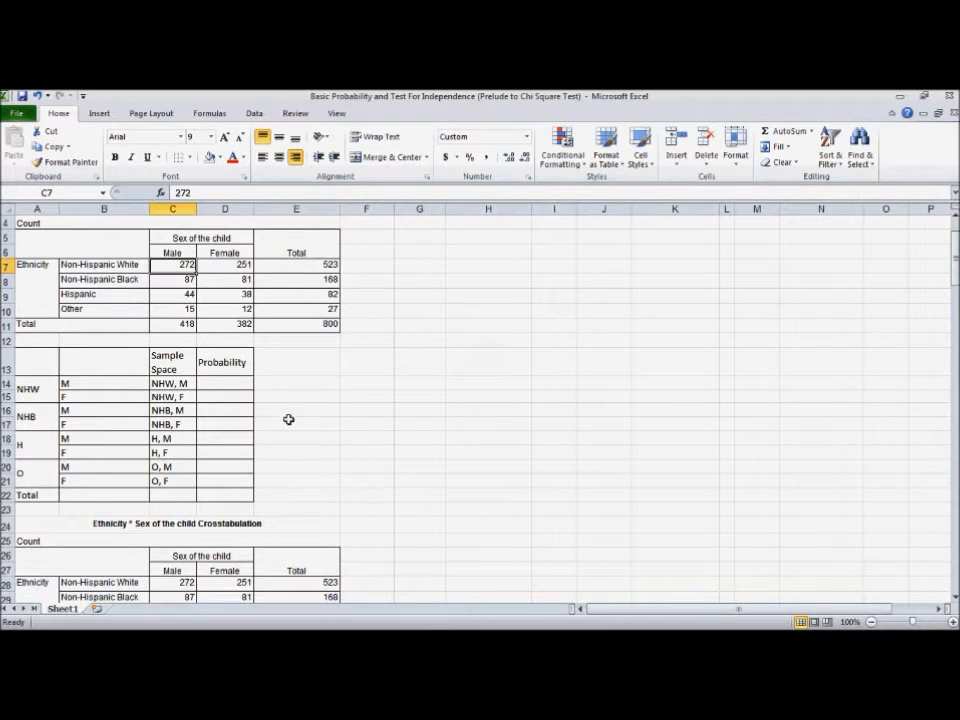
left_click(241, 386)
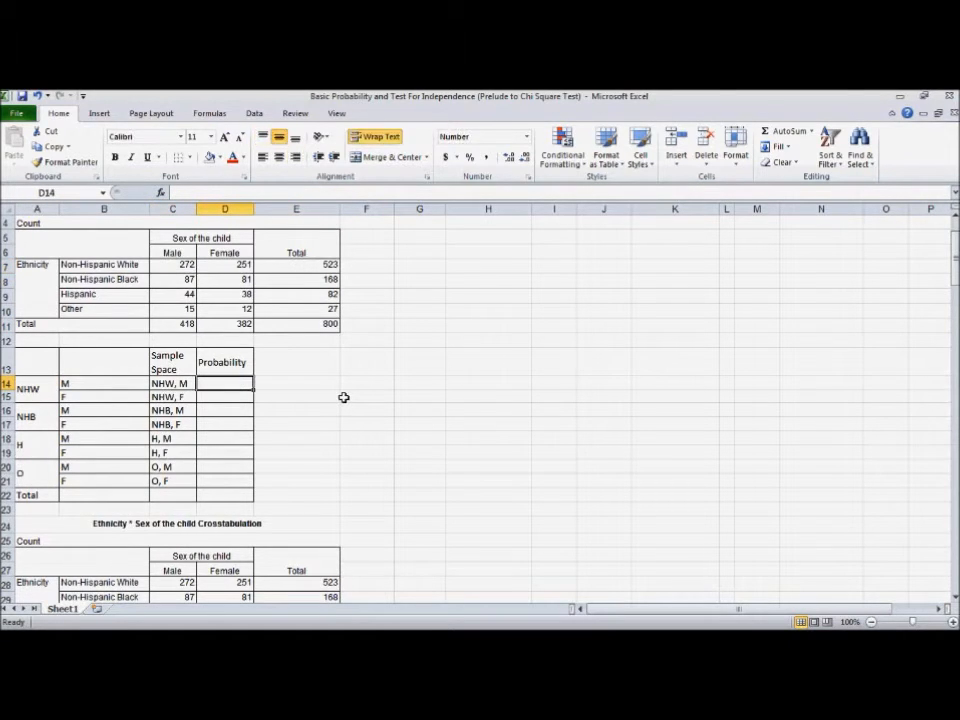
type("=")
left_click(166, 265)
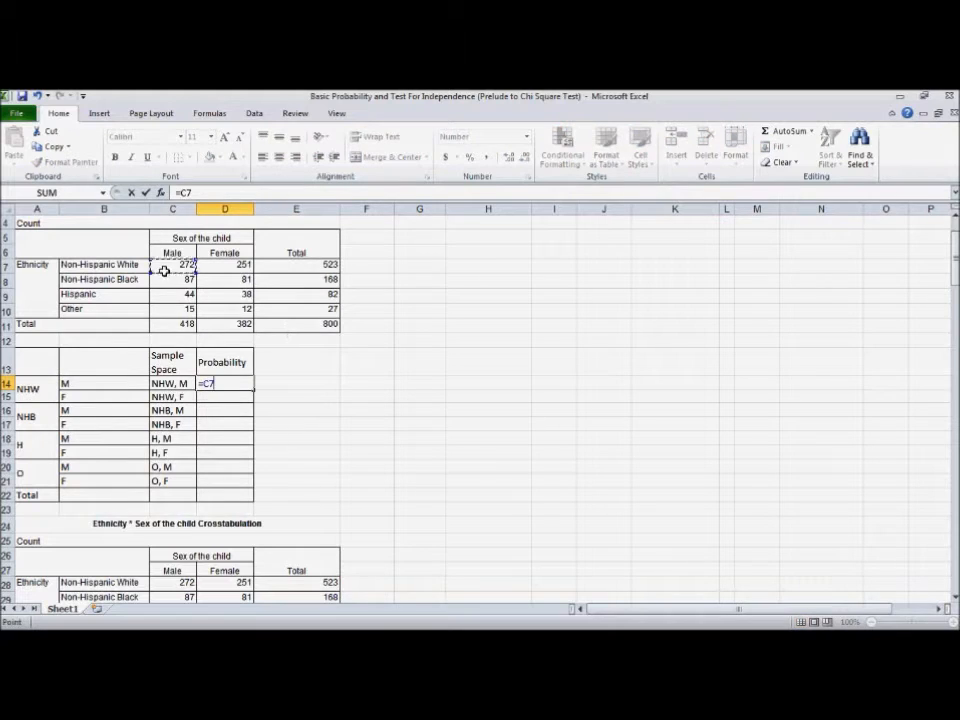
type("/")
left_click(336, 325)
key("Return")
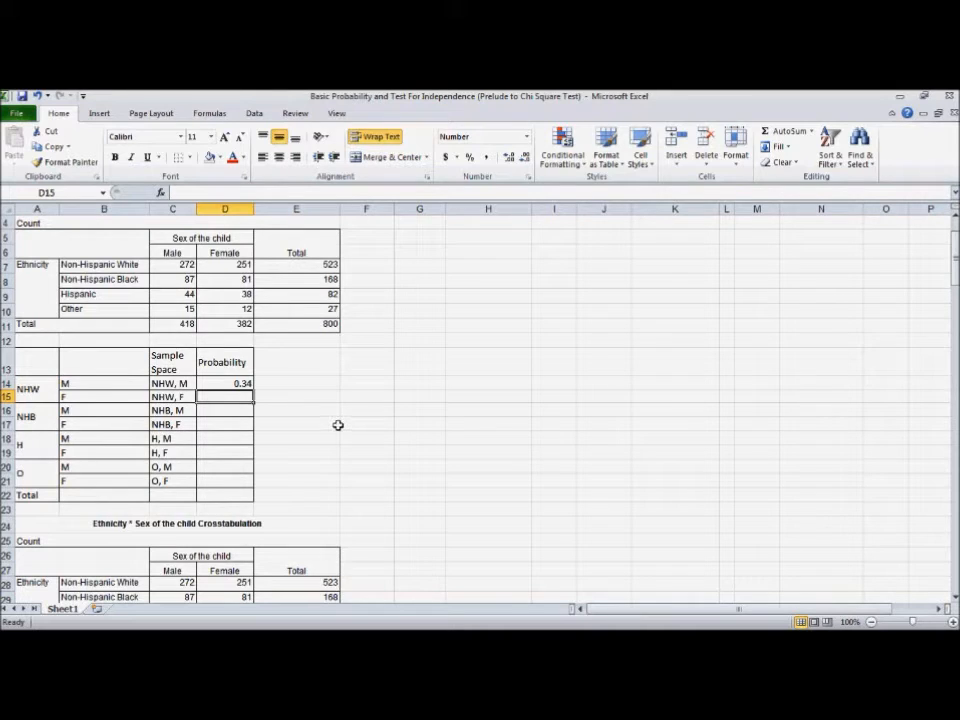
Calculate the NHW, F probability in D15 by dividing the Non-Hispanic White female count by the grand total, =D7/E11
type("=")
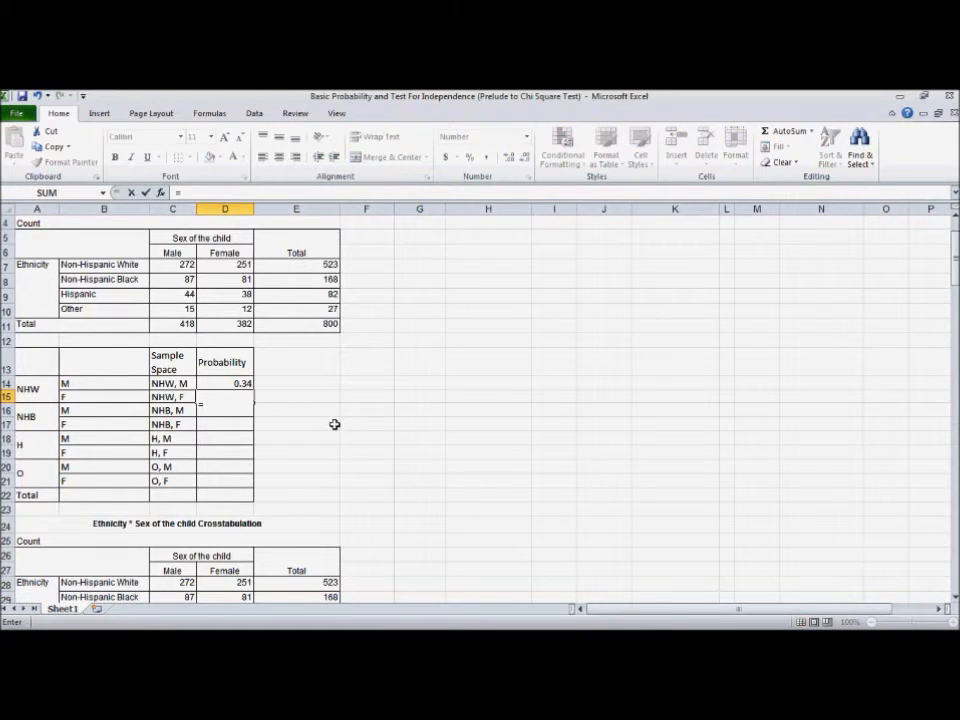
left_click(230, 267)
type("/")
left_click(326, 325)
key("Return")
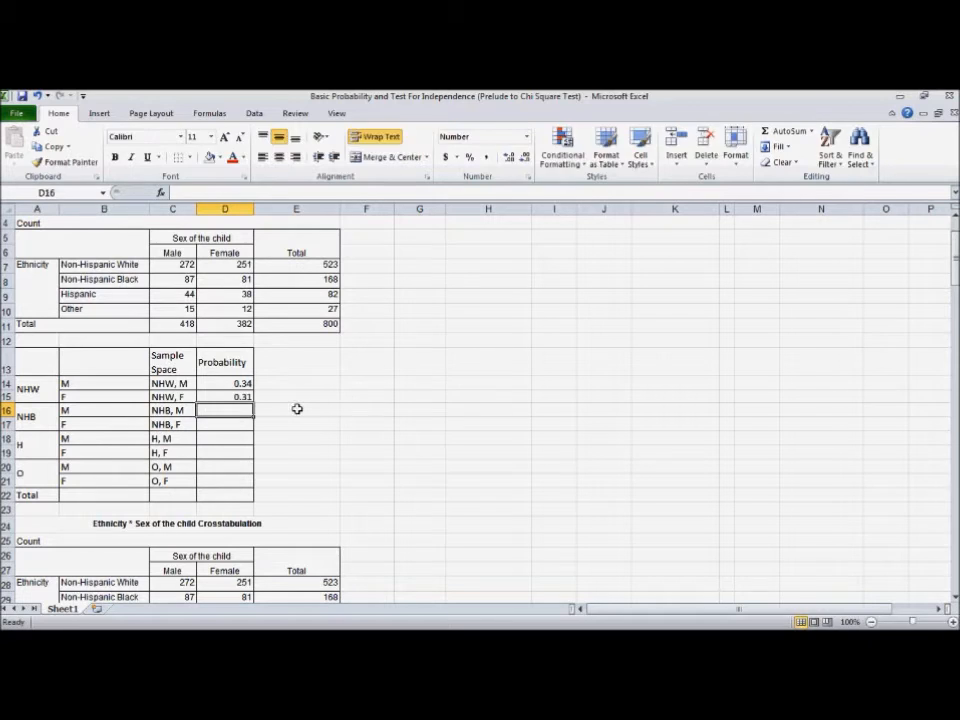
Calculate the NHB, M probability in D16 by dividing the Non-Hispanic Black male count by the grand total, =C8/E11
type("=")
left_click(188, 282)
type("/")
left_click(328, 324)
key("Return")
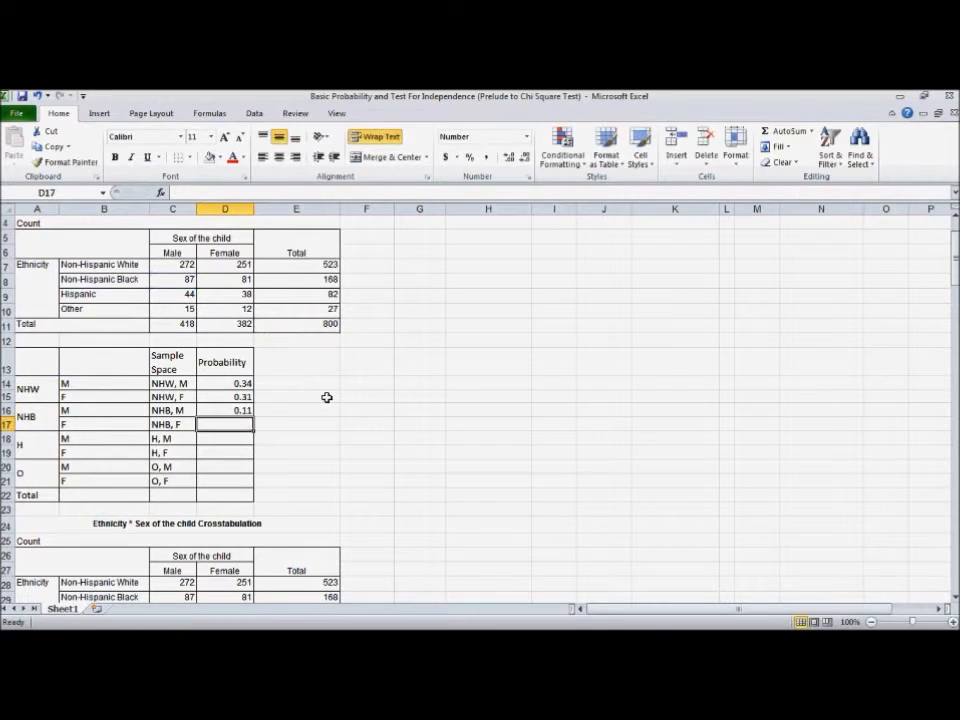
Calculate the NHB, F probability in D17 by dividing the Non-Hispanic Black female count by the grand total, =D8/E11
type("=")
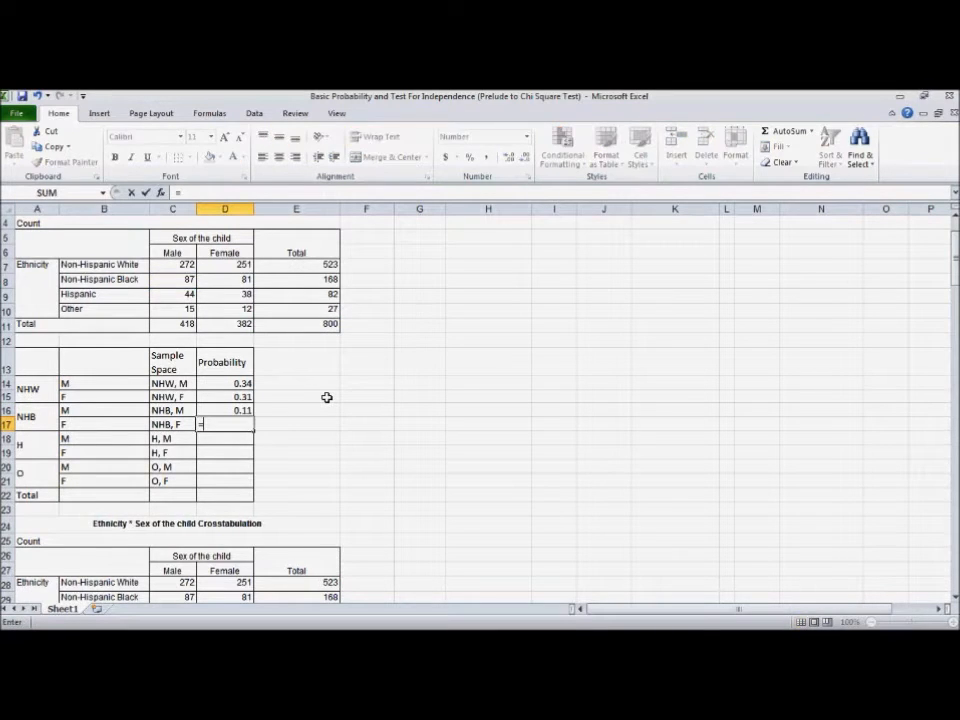
left_click(220, 283)
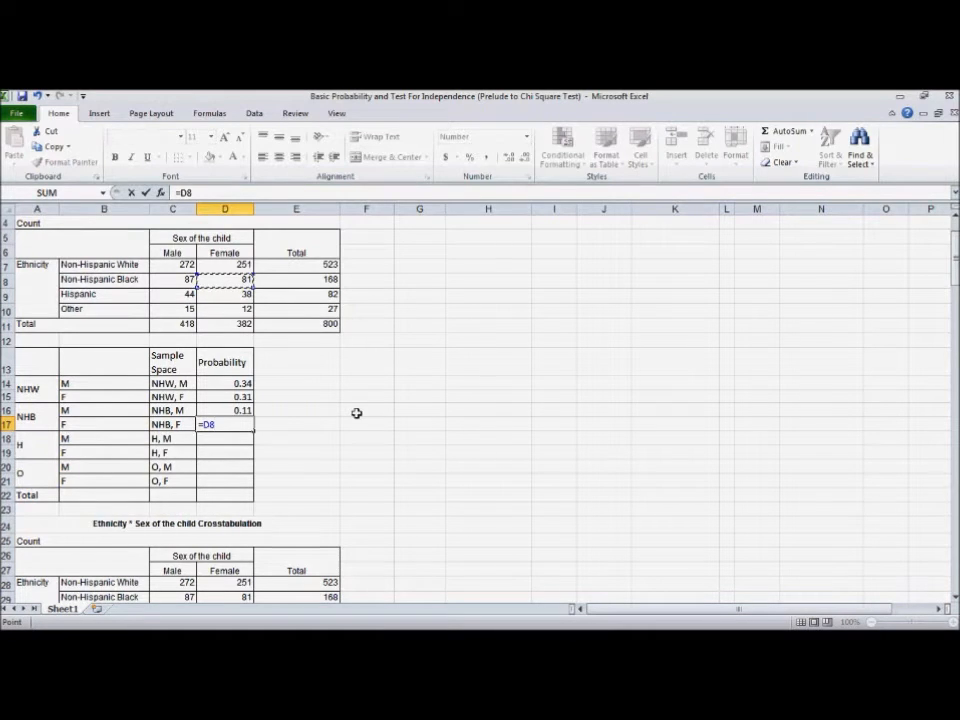
type("/")
left_click(324, 325)
key("Return")
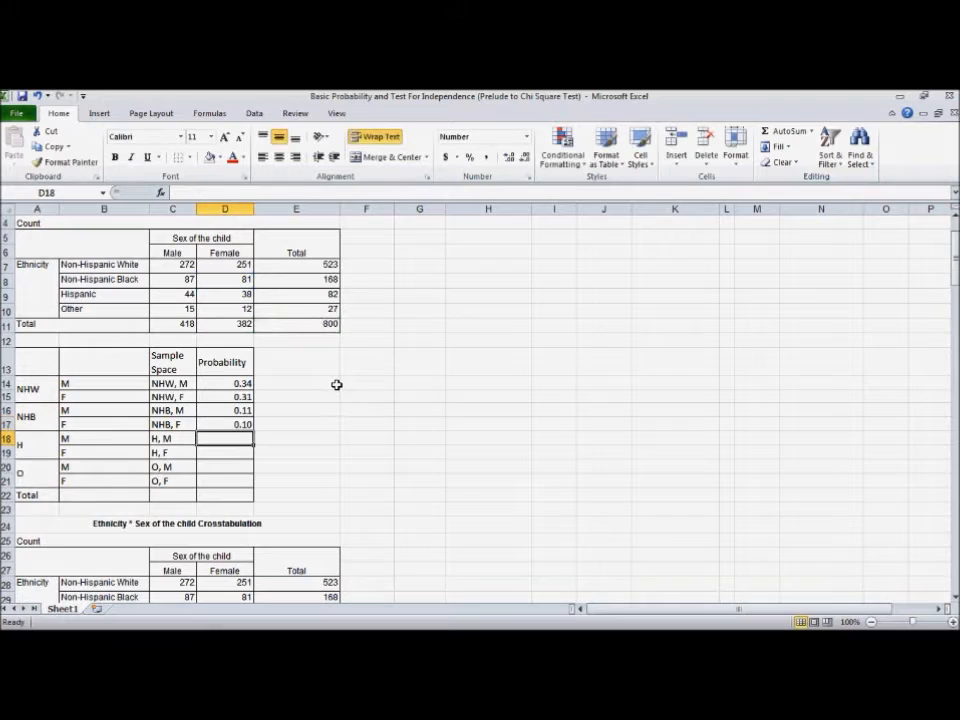
Calculate the H, M probability in D18 by dividing the Hispanic male count by the grand total, =C9/E11
type("=")
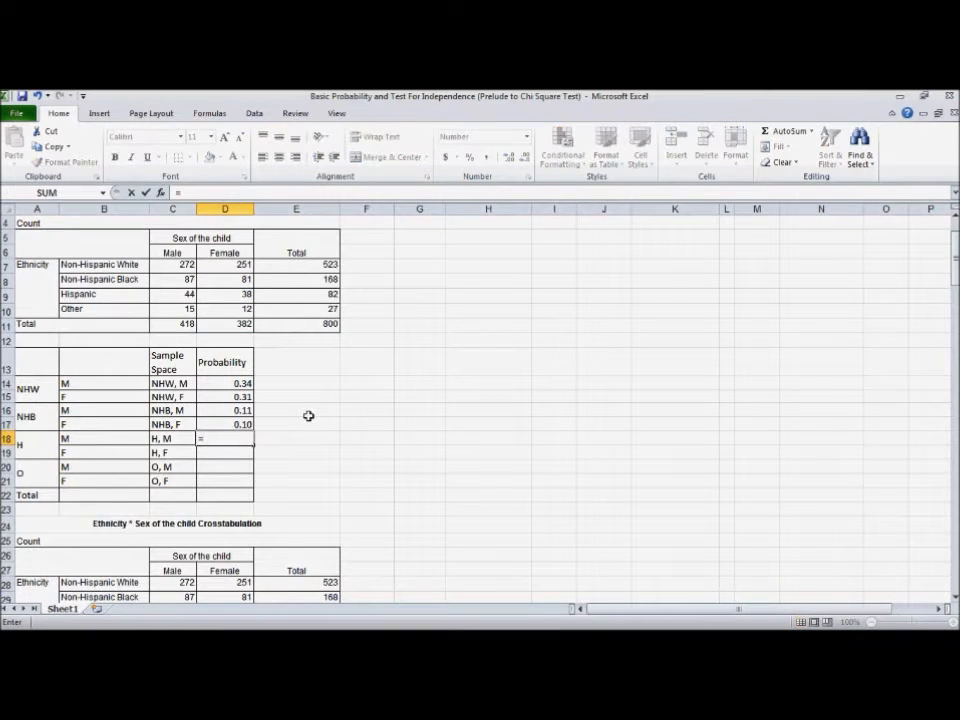
left_click(180, 296)
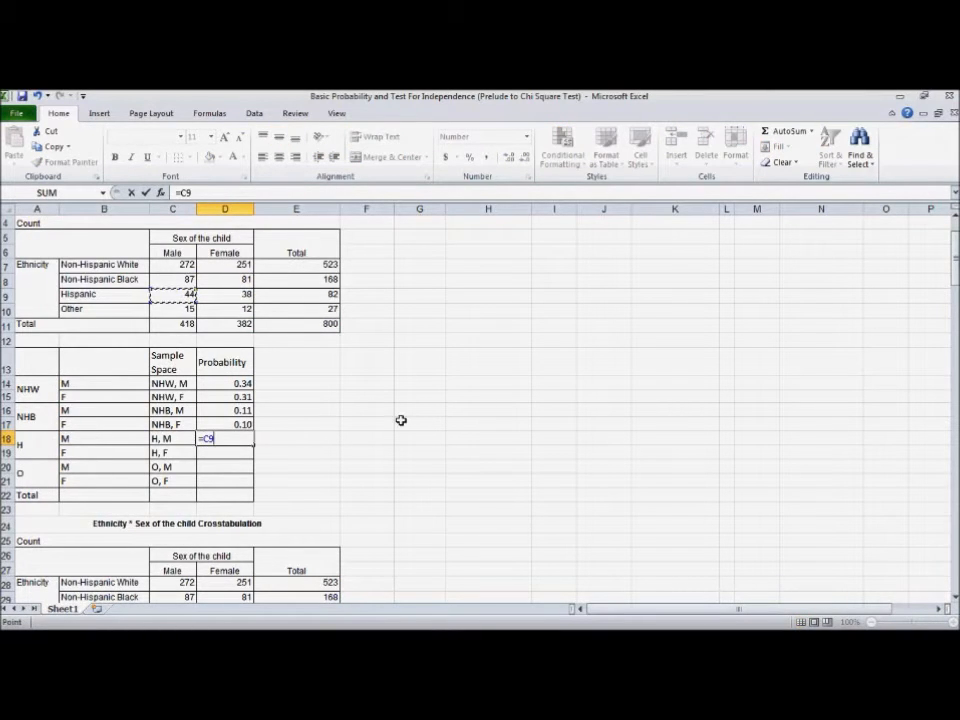
type("/")
left_click(282, 326)
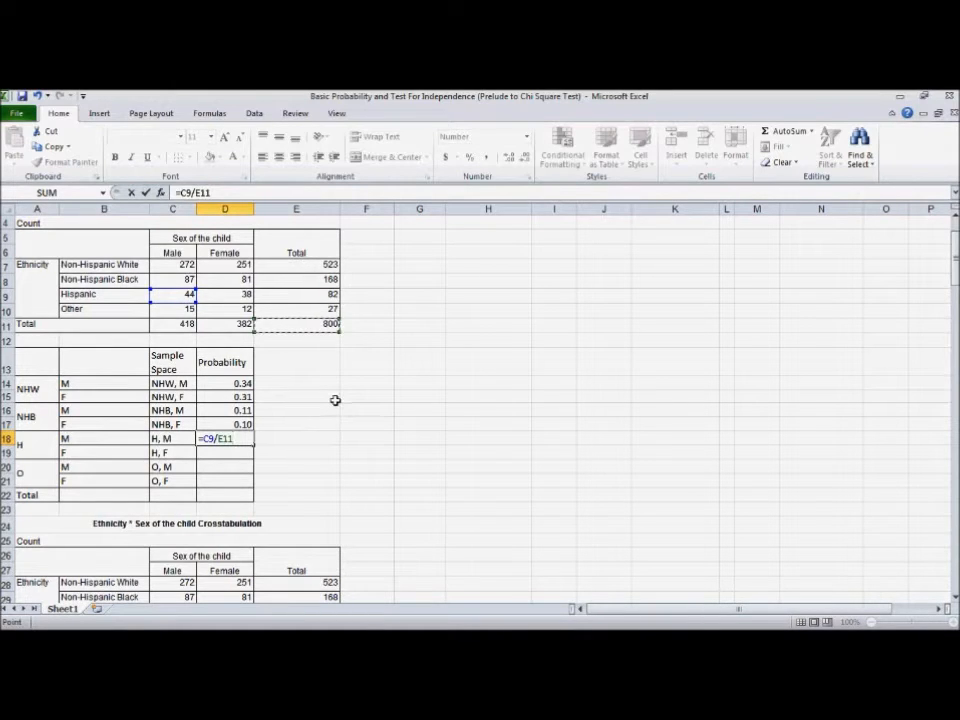
key("Return")
Calculate the H, F probability in D19 by dividing the Hispanic female count by the grand total, =D9/E11
type("=")
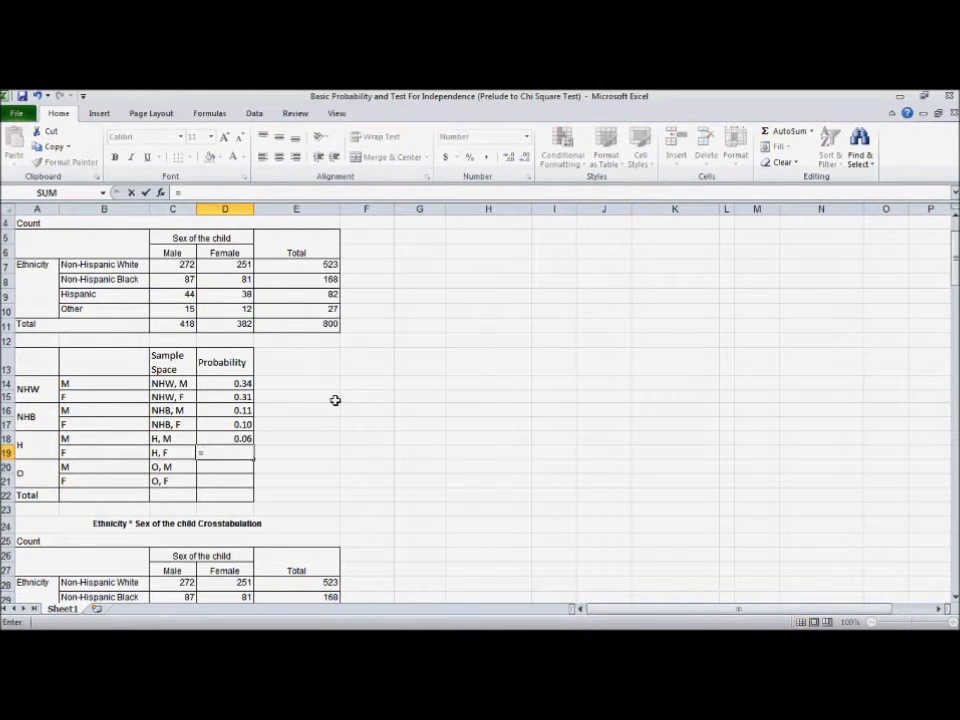
left_click(244, 294)
type("/")
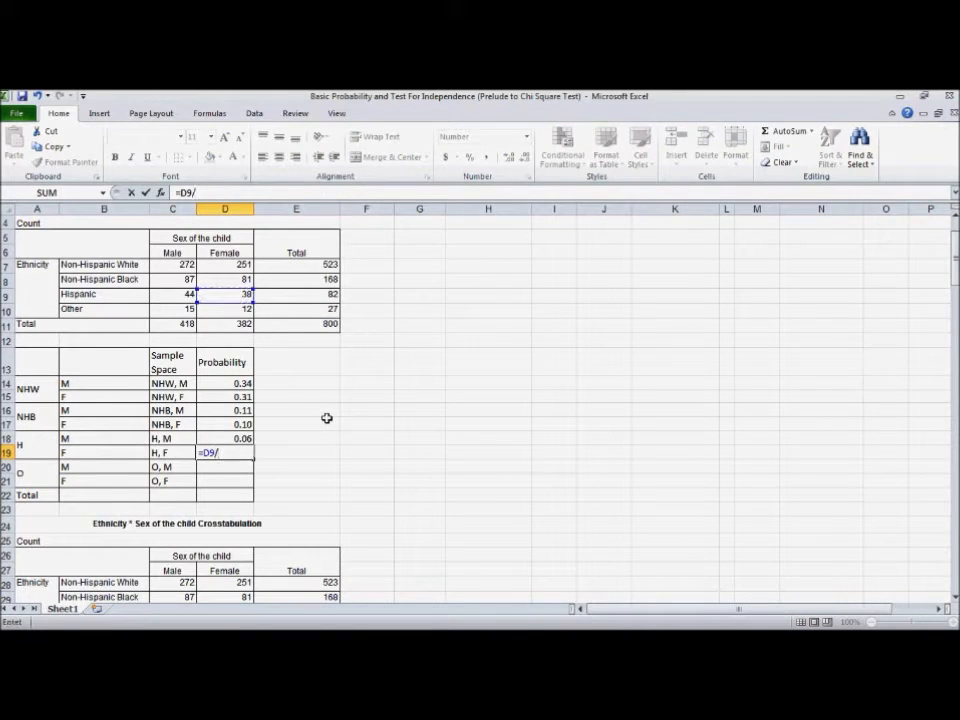
left_click(336, 326)
key("Return")
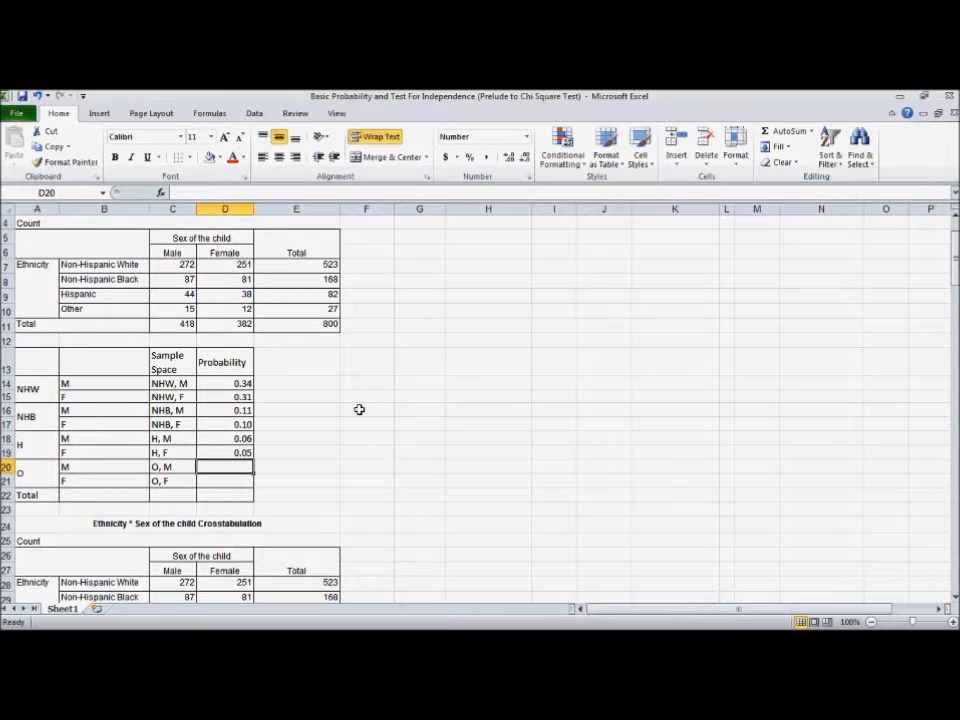
Calculate the O, M probability in D20 by dividing the Other male count by the grand total, =C10/E11
type("=")
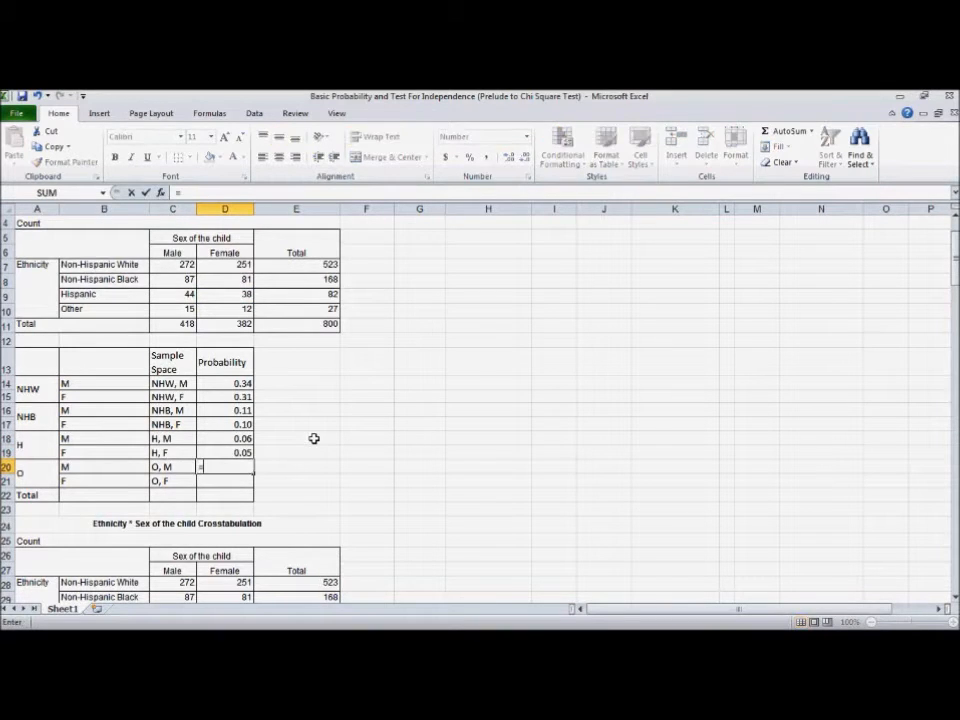
left_click(176, 312)
type("/")
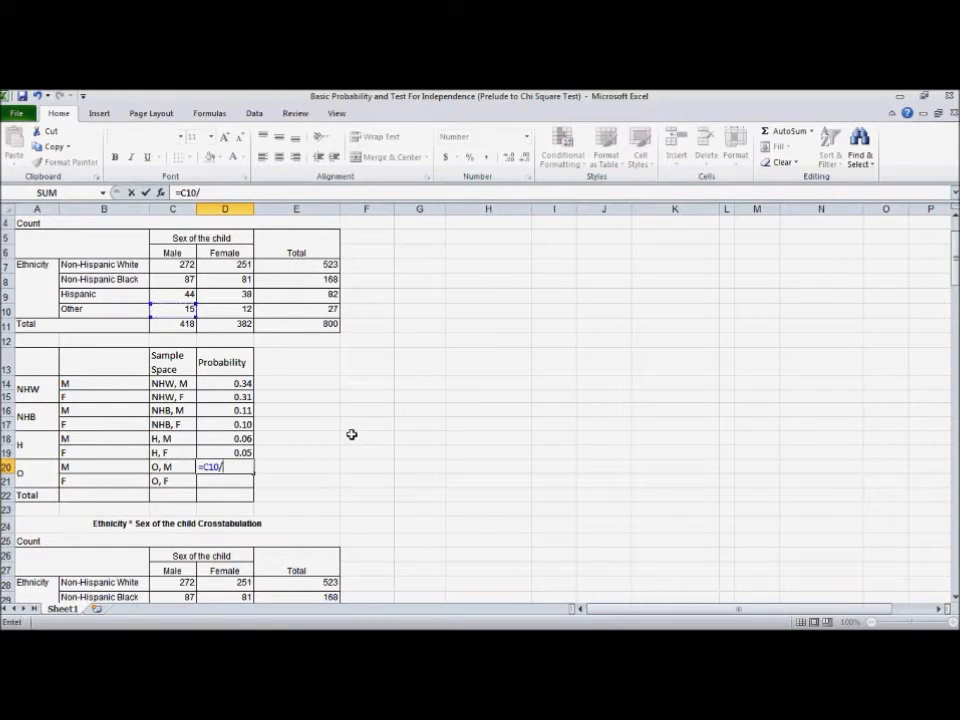
left_click(304, 325)
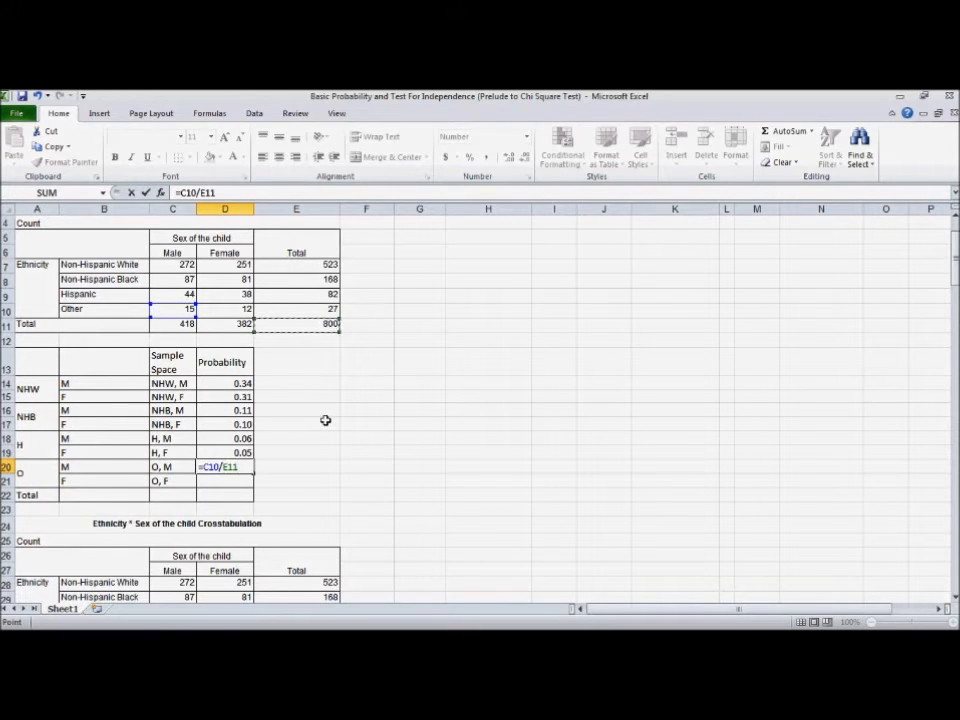
key("Return")
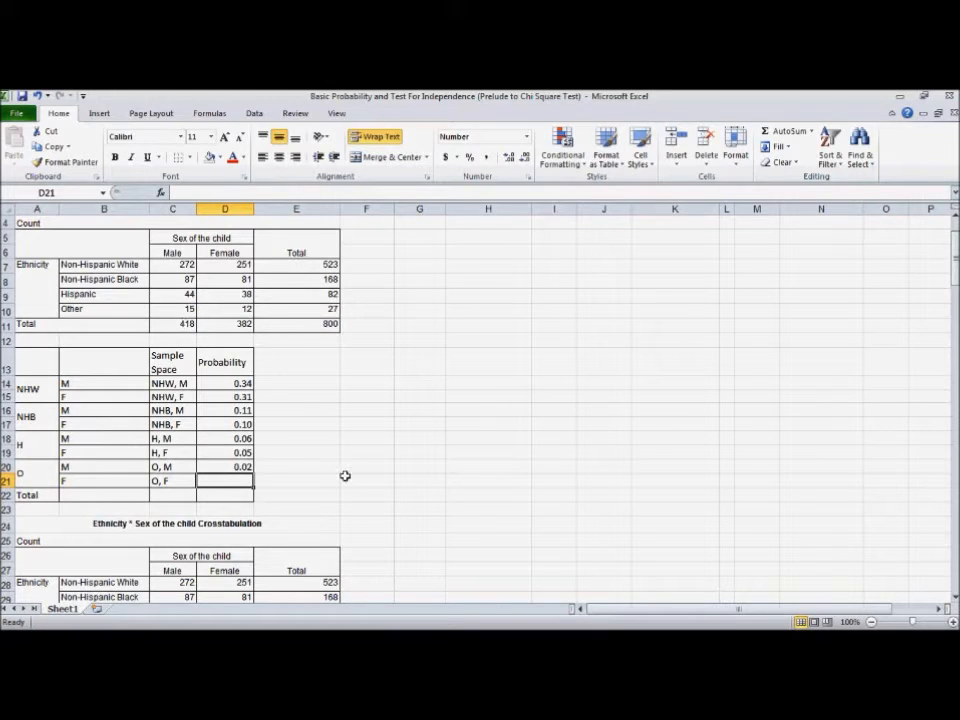
Calculate the O, F probability in D21 by dividing the Other female count by the grand total, =D10/E11
type("=")
left_click(247, 311)
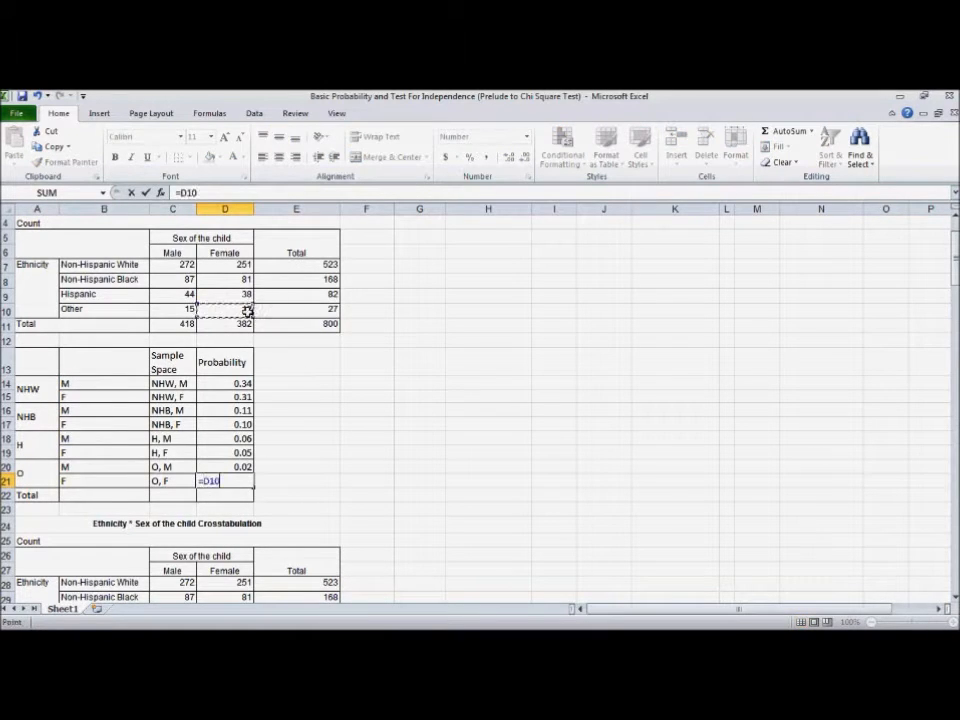
type("/")
left_click(300, 324)
key("Return")
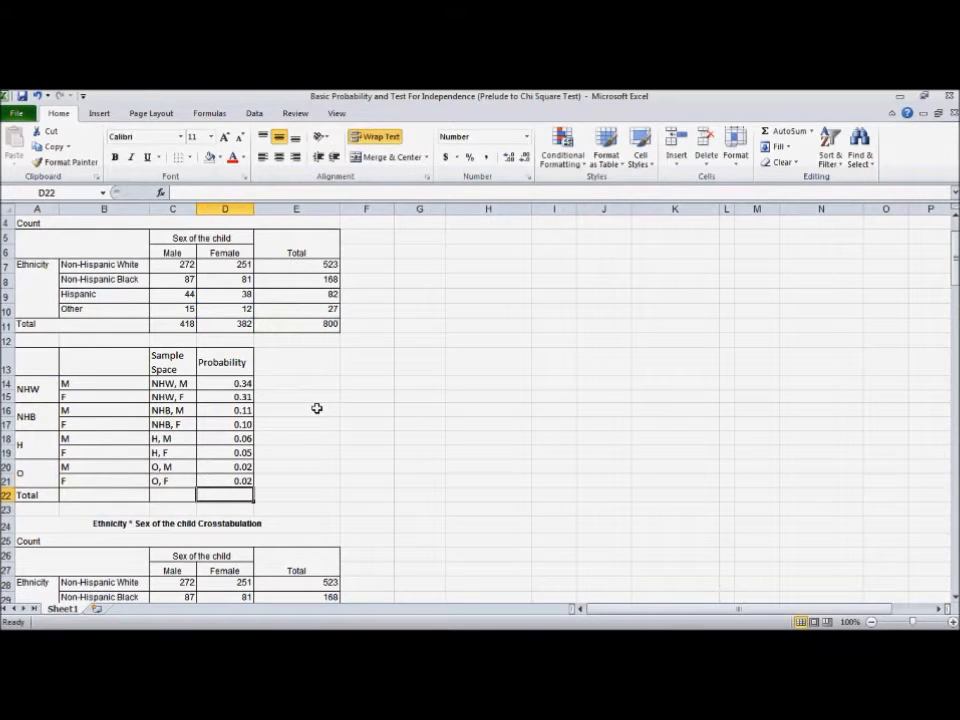
Total the eight outcome probabilities in D22 with =SUM(D14:D21)
type("=sum")
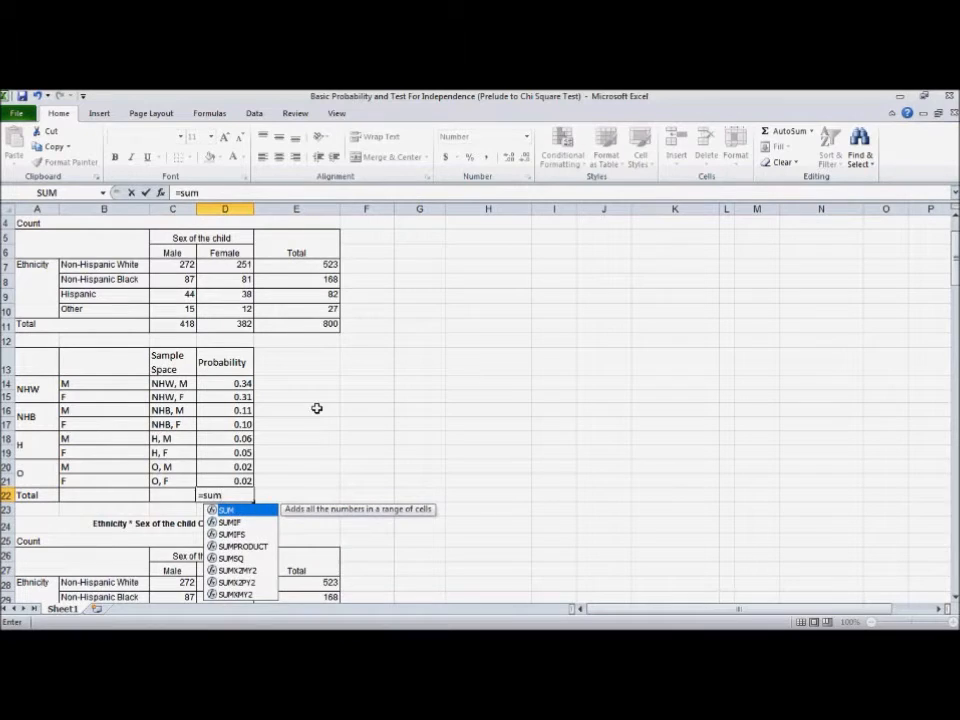
double_click(240, 510)
left_click_drag(222, 383, 226, 482)
key("Return")
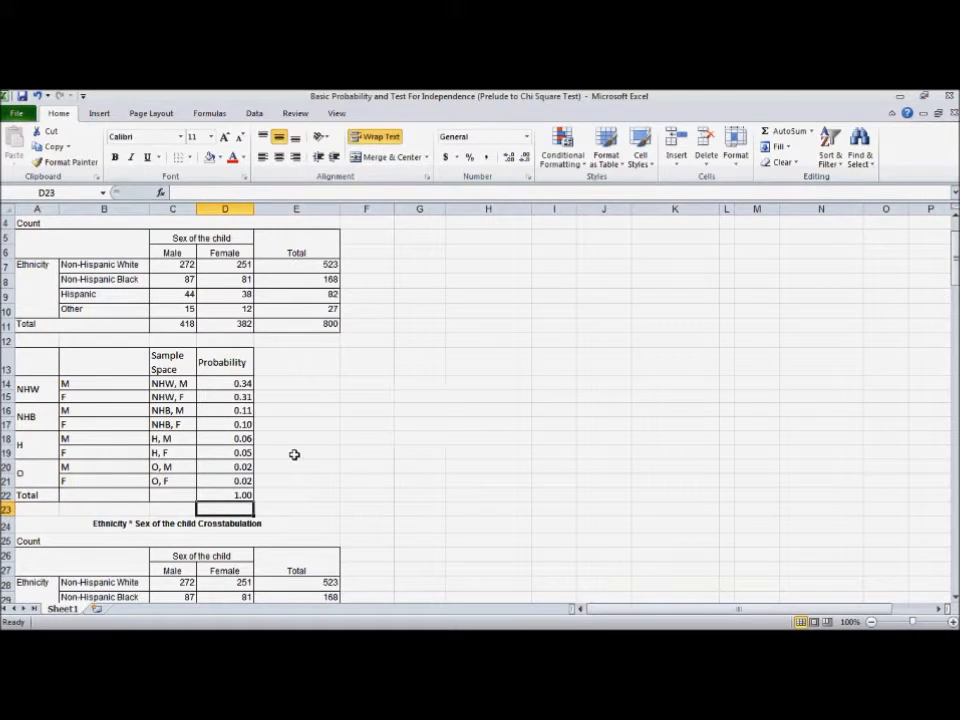
Review the sample space outcomes alongside their probabilities and check the total of the Probability column
left_click_drag(178, 357, 189, 482)
left_click_drag(229, 380, 239, 468)
left_click(170, 385)
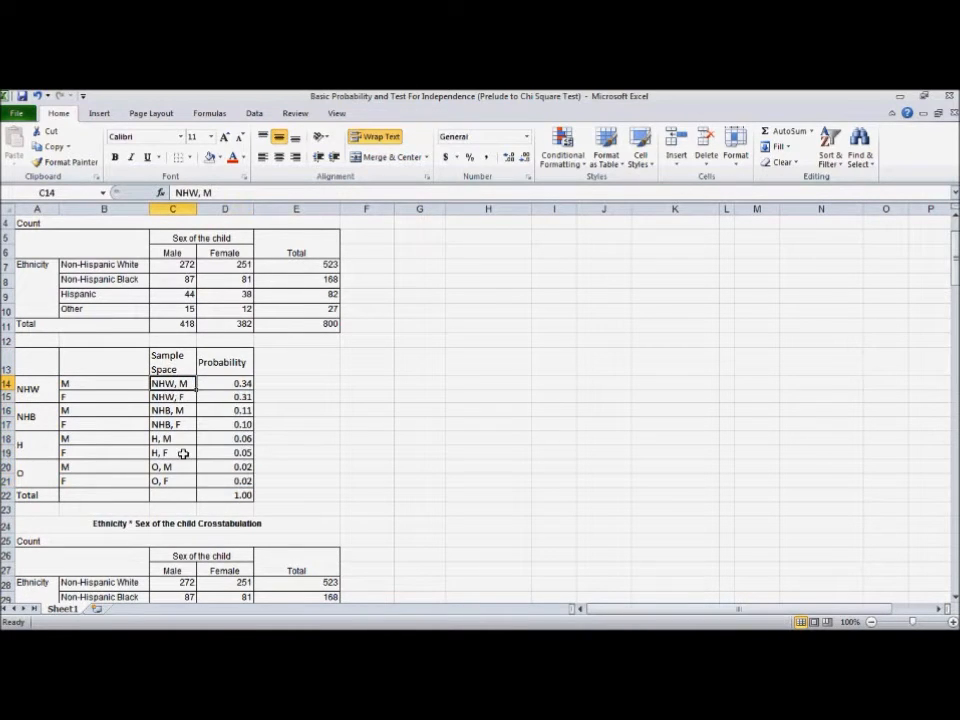
left_click(242, 495)
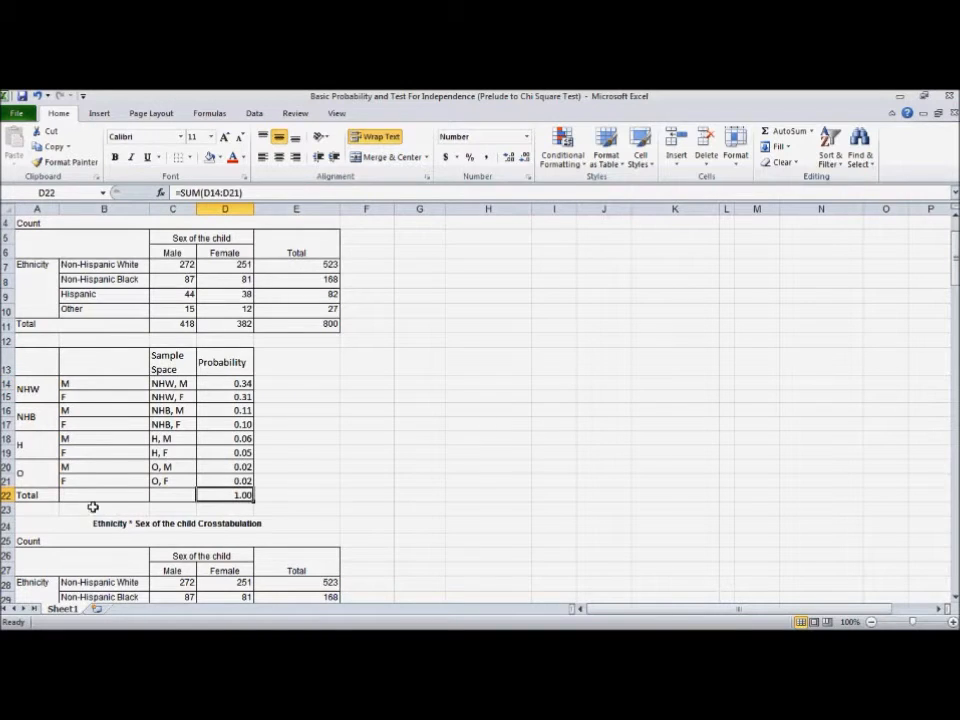
Examine the definitions of events A and B against the second crosstabulation's male total, its ethnicity-by-sex counts and the P(A) answer cell
scroll(75, 490, "up", 2)
scroll(72, 484, "down", 4)
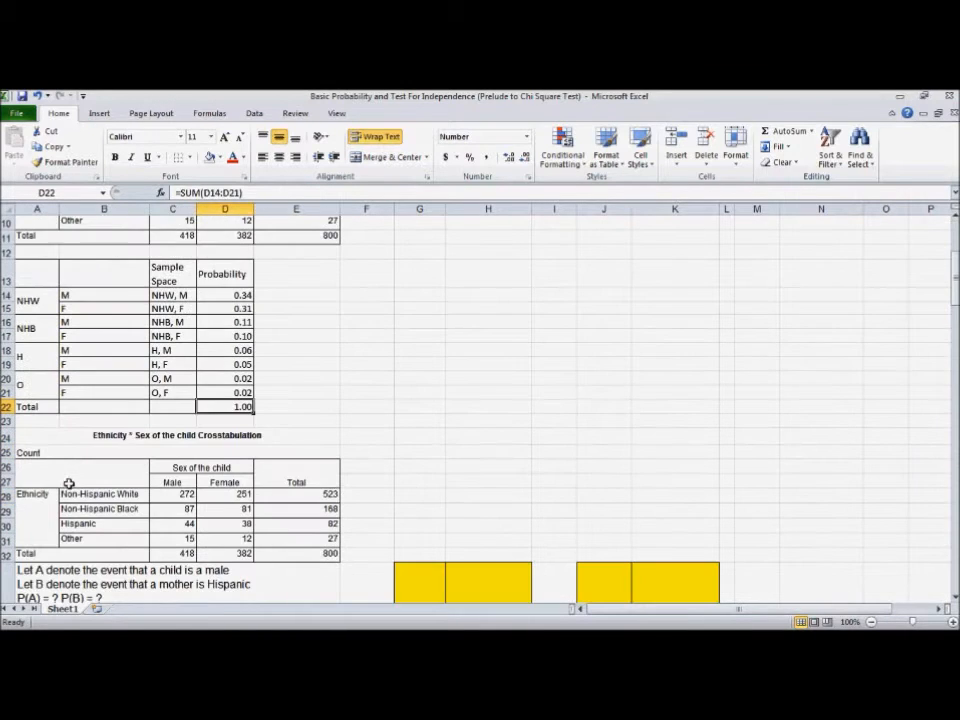
scroll(55, 485, "down", 2)
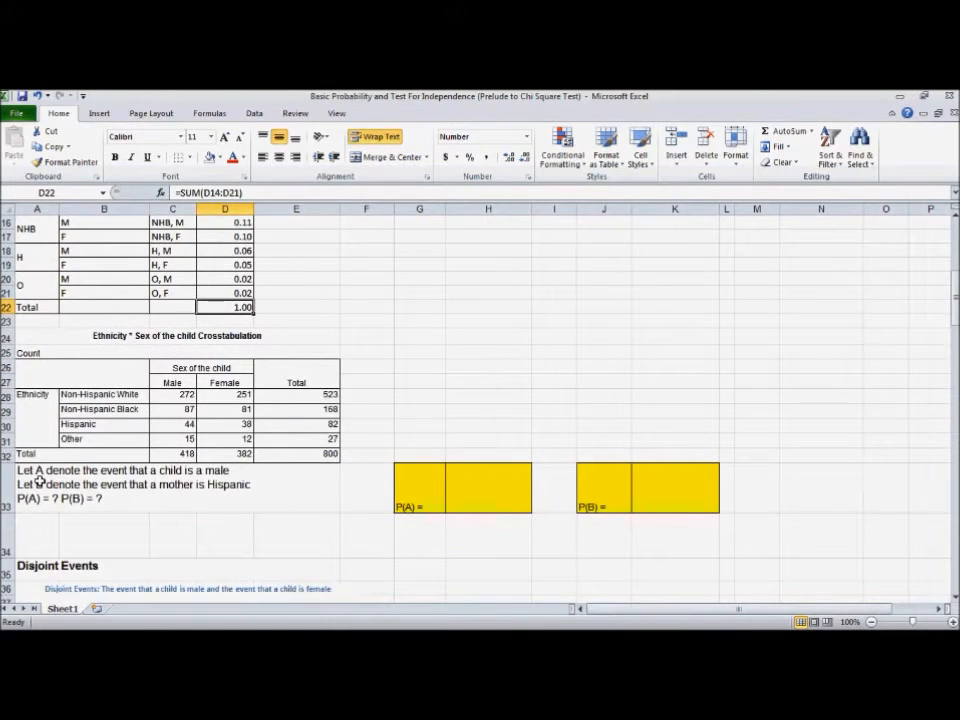
left_click_drag(176, 455, 218, 456)
left_click(118, 489)
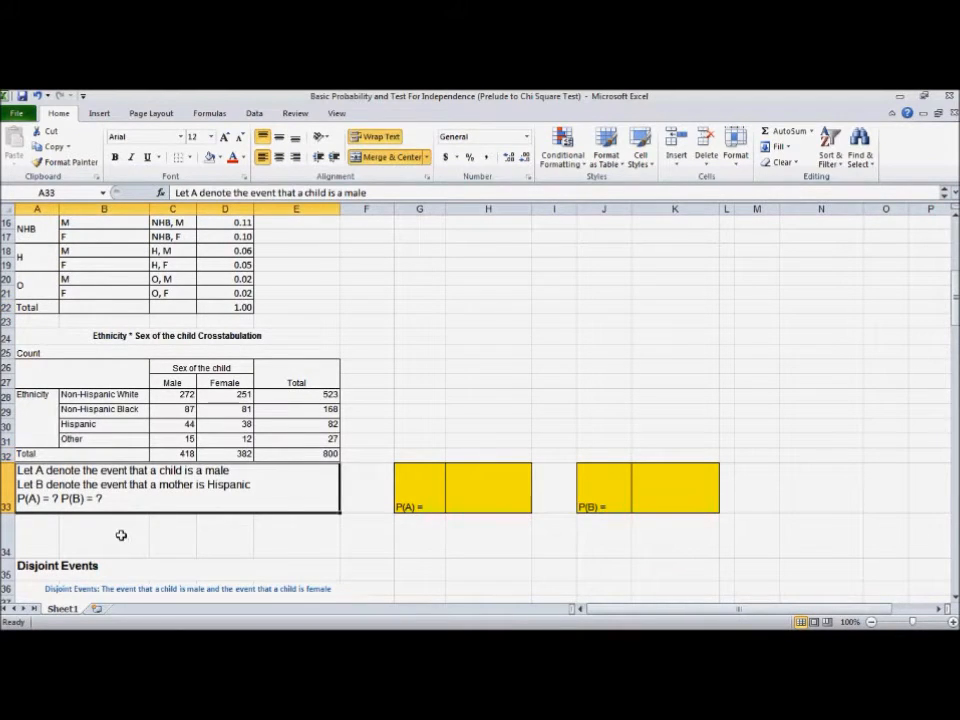
left_click(173, 458)
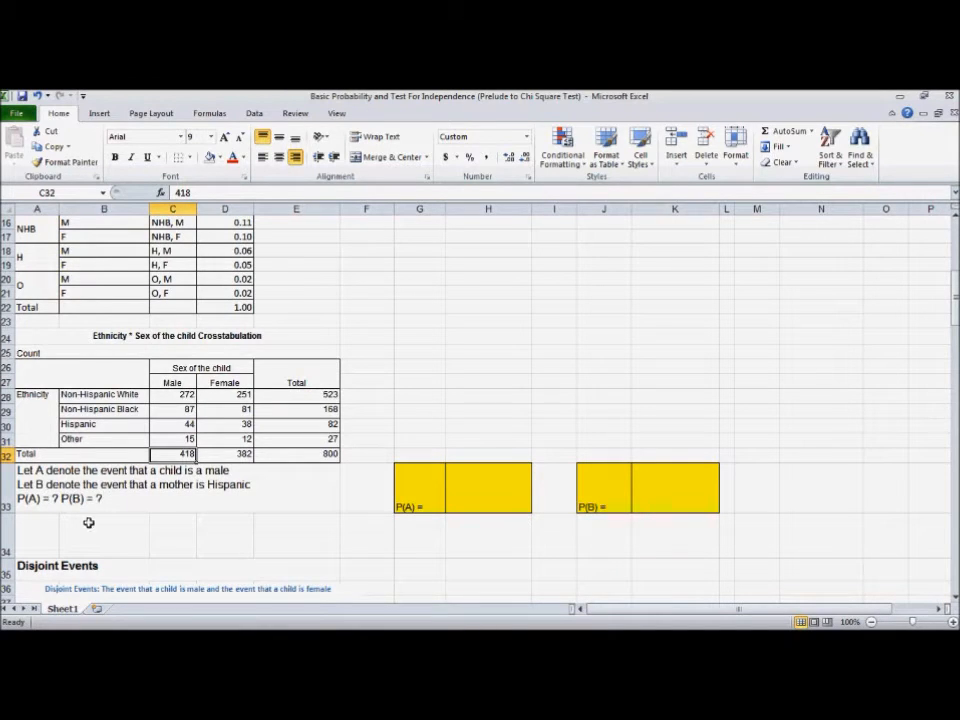
left_click(500, 490)
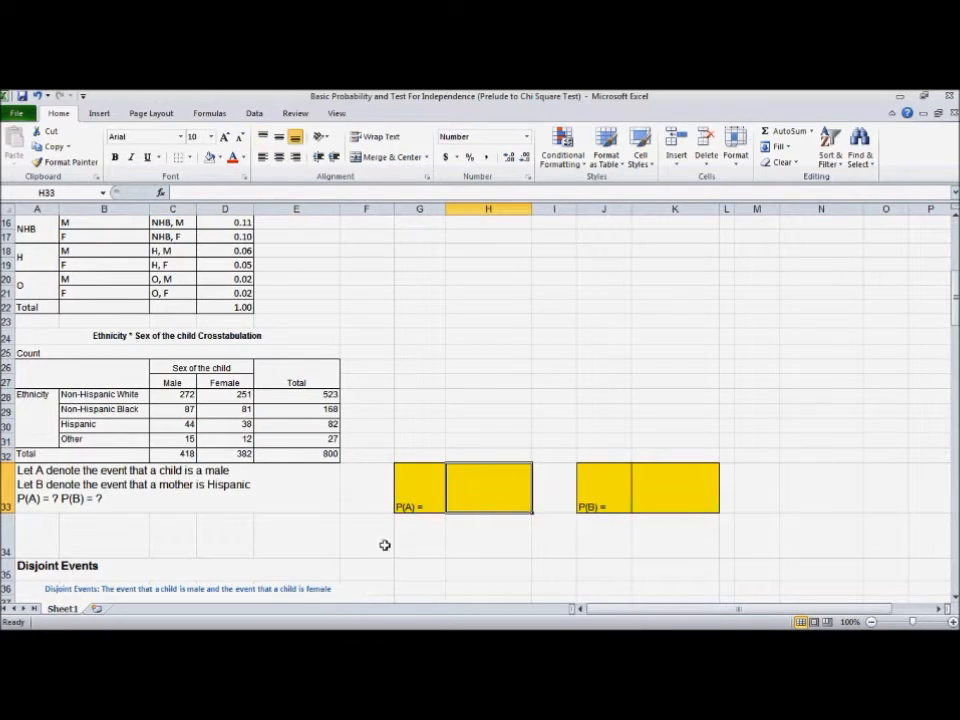
left_click(180, 455)
left_click_drag(178, 397, 225, 439)
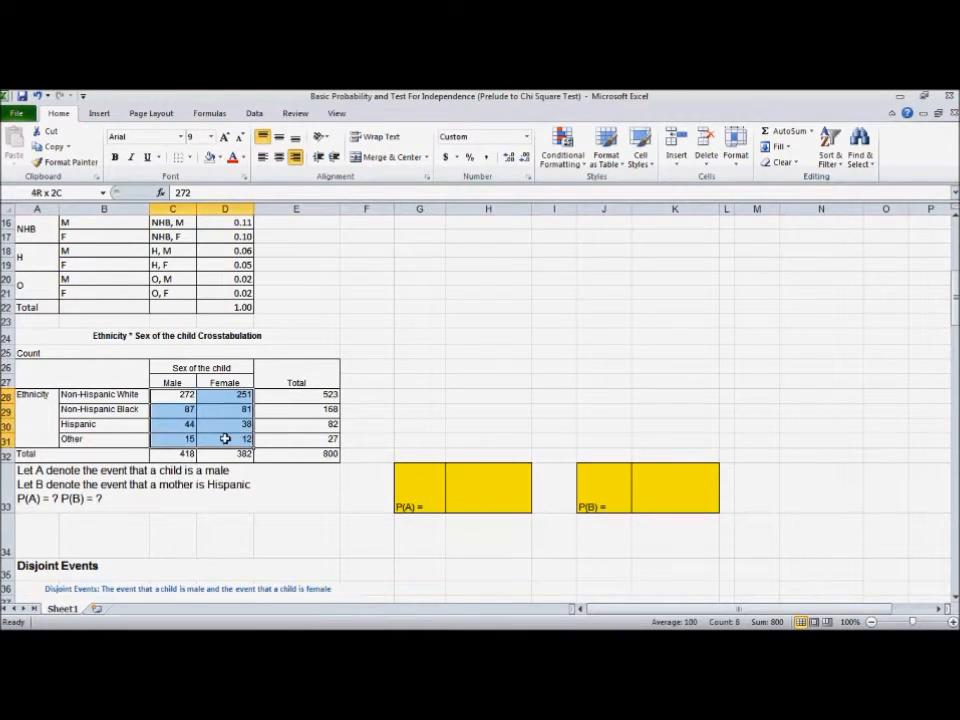
Examine the second crosstabulation's male counts for each ethnicity, the Other female count, the male total and the grand total
left_click(171, 397)
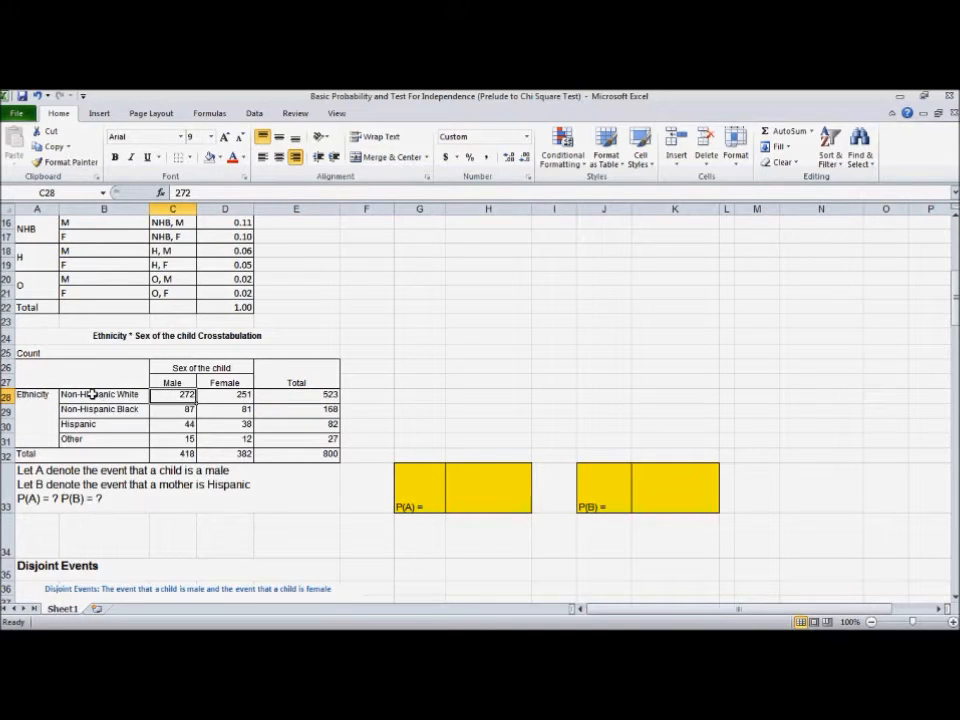
left_click(180, 409)
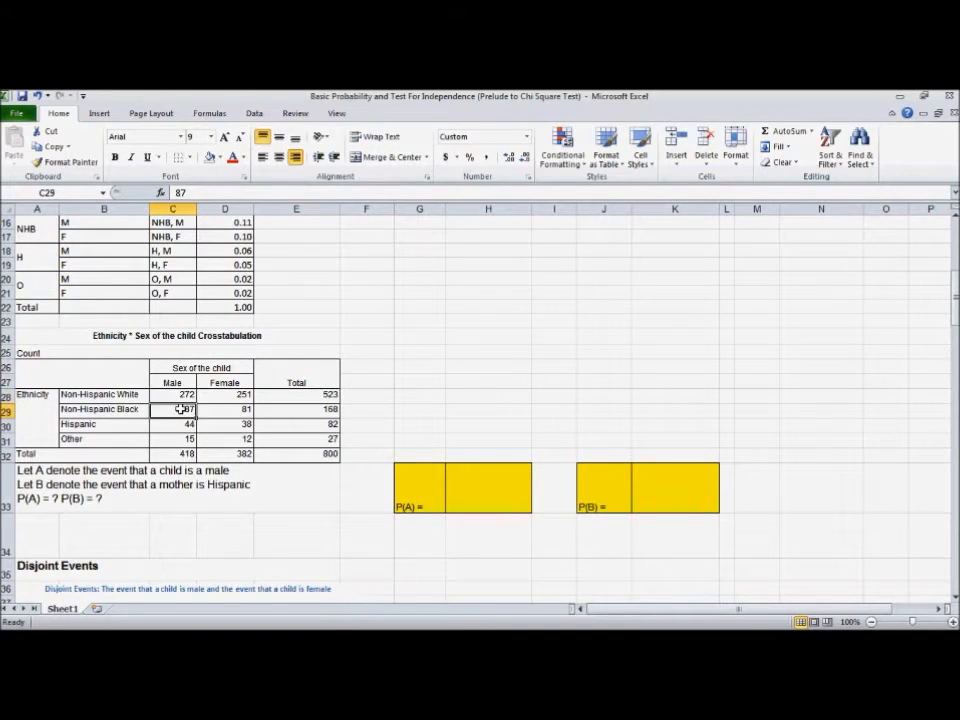
left_click(183, 423)
left_click(184, 439)
left_click(229, 439)
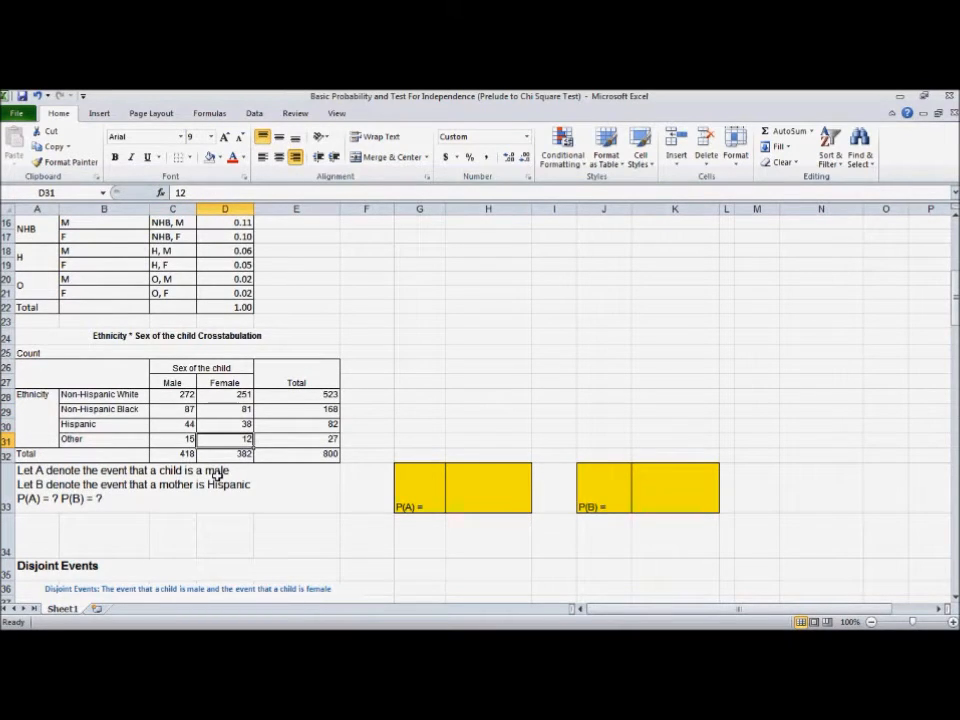
left_click(187, 453)
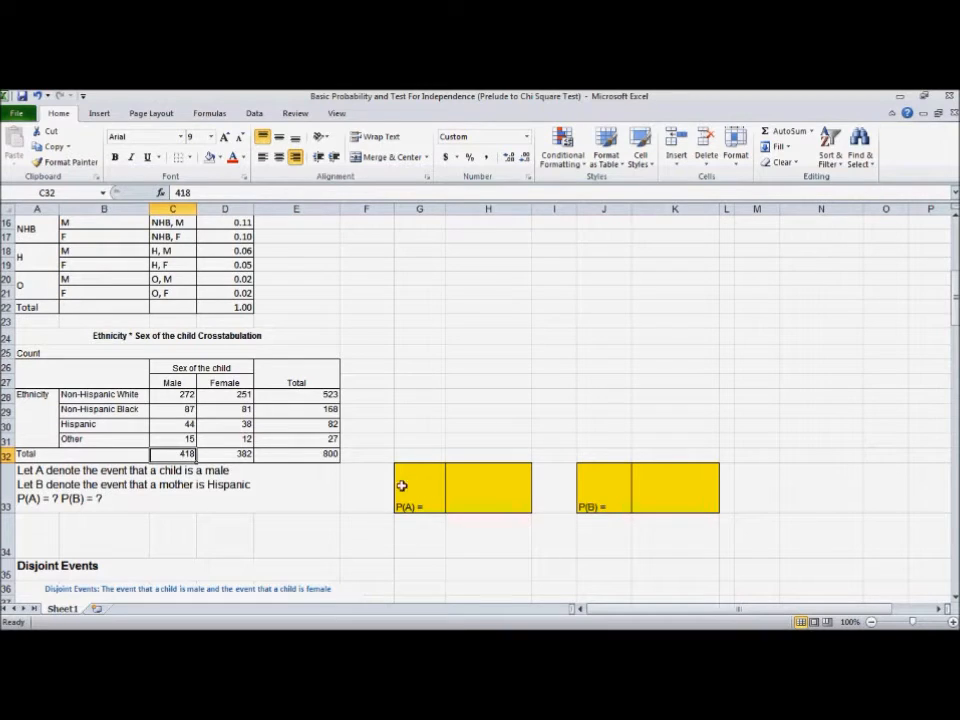
left_click(329, 454)
Calculate P(A) in H33 by dividing the male total by the grand total, =C32/E32
left_click(492, 488)
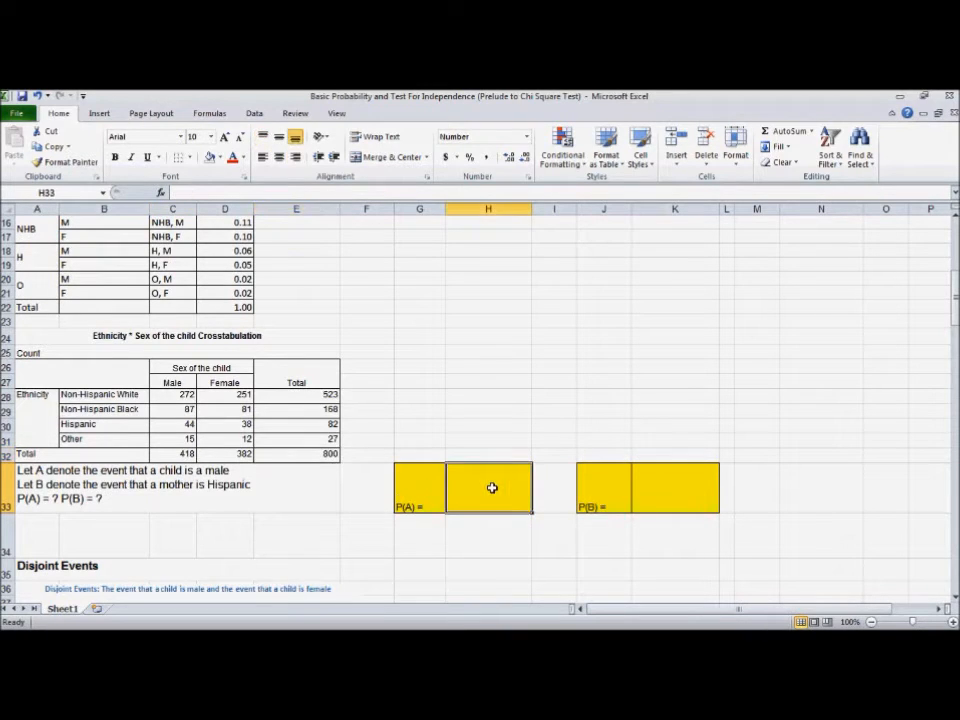
type("=")
left_click(182, 454)
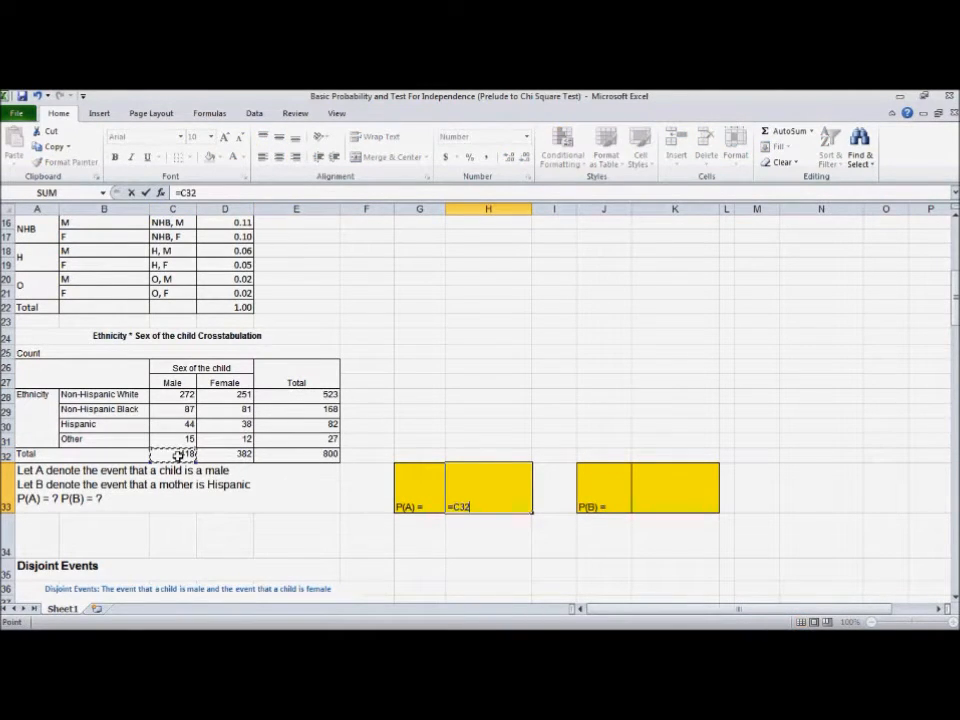
type("/")
left_click(322, 454)
key("Return")
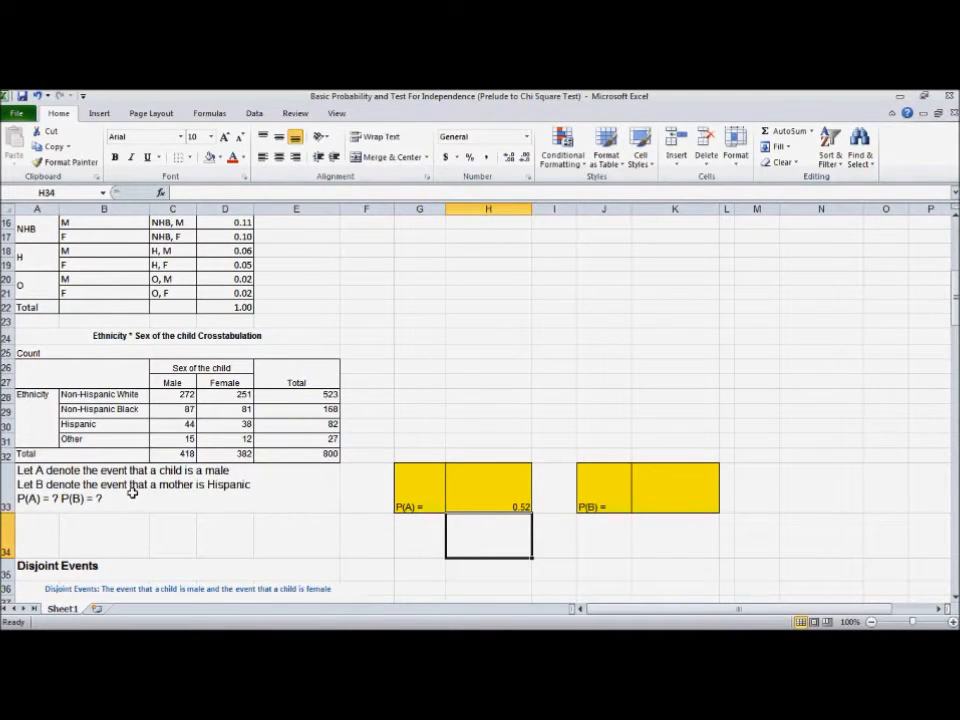
Pick out the four male outcomes in the Sample Space column: NHW, M; NHB, M; H, M; and O, M
scroll(132, 493, "up", 1)
scroll(358, 427, "up", 1)
scroll(358, 427, "down", 1)
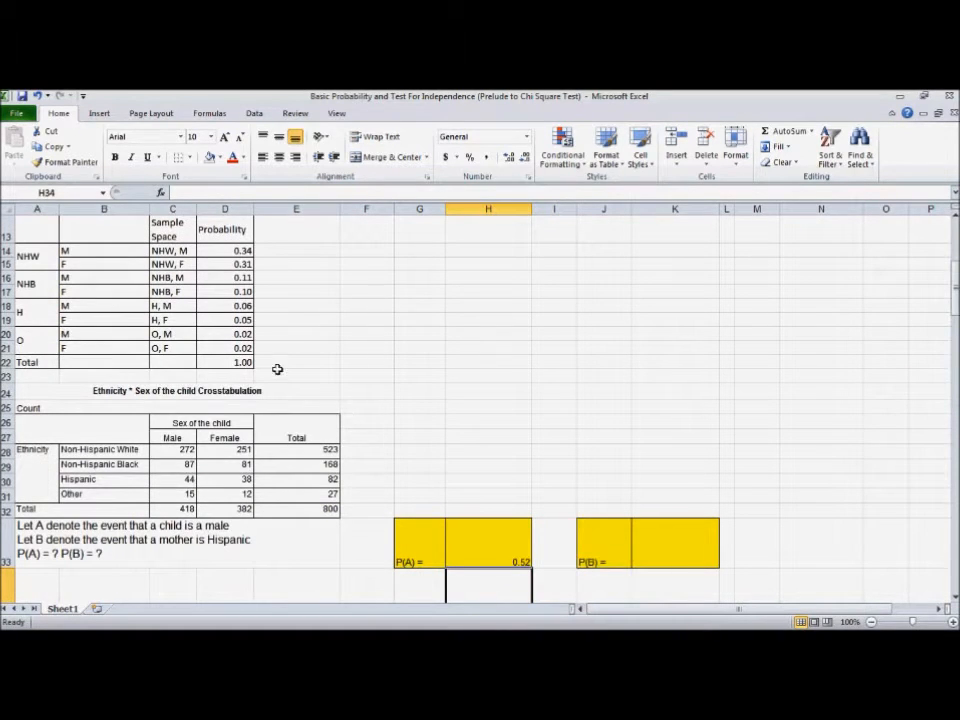
left_click(162, 251)
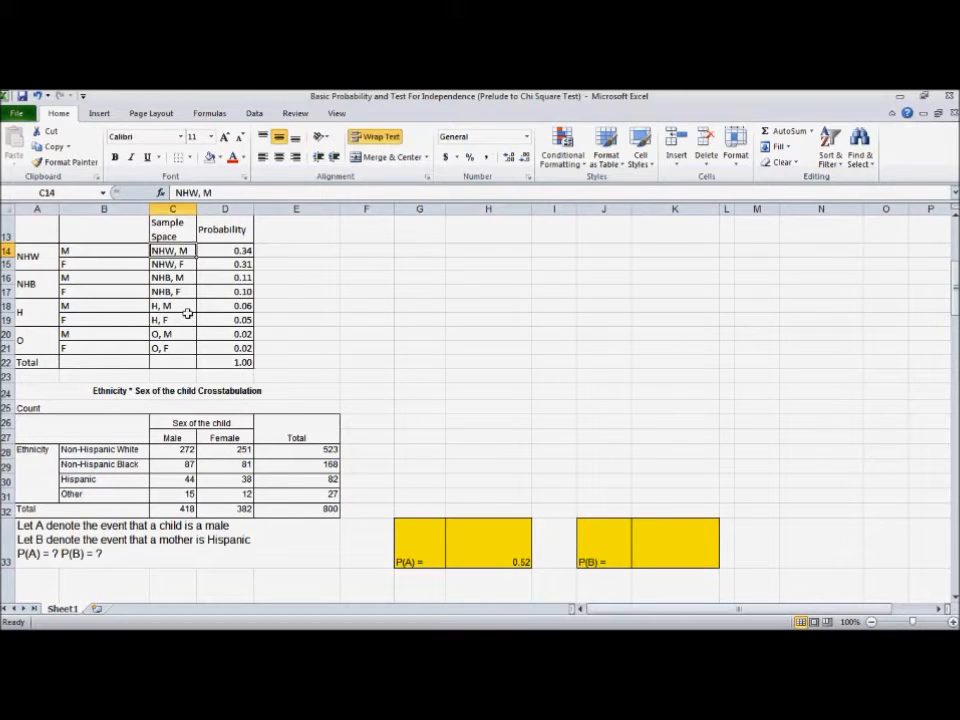
left_click(172, 279, "ctrl")
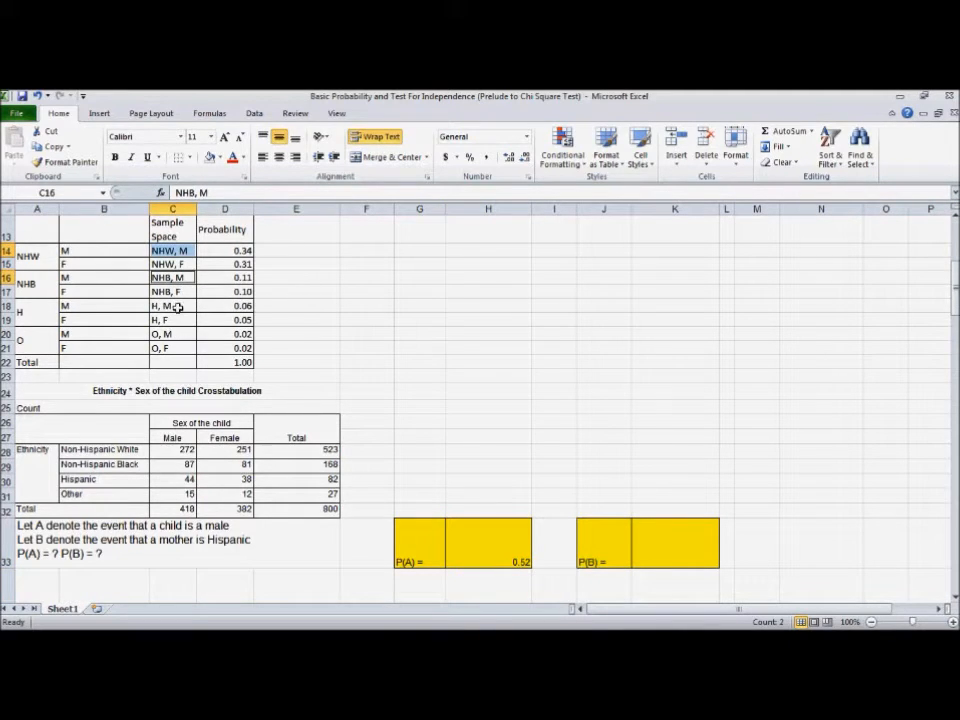
left_click(176, 307, "ctrl")
left_click(173, 336, "ctrl")
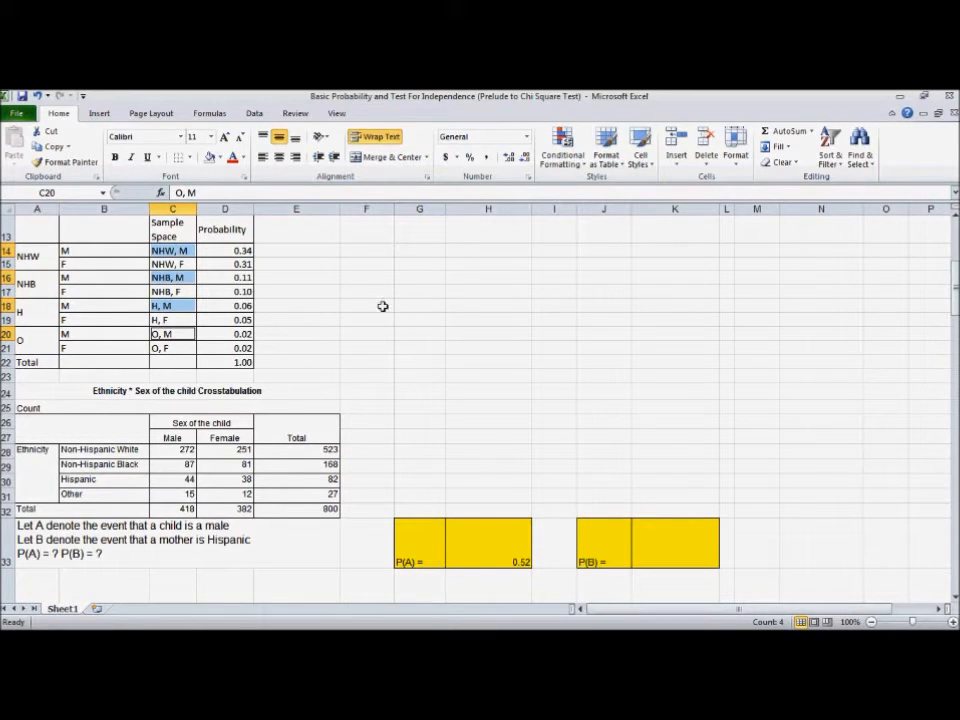
Cross-check P(A) in F16 by summing the male outcome probabilities with =SUM(D14,D16,D18,D20), and clear the cell
left_click(356, 277)
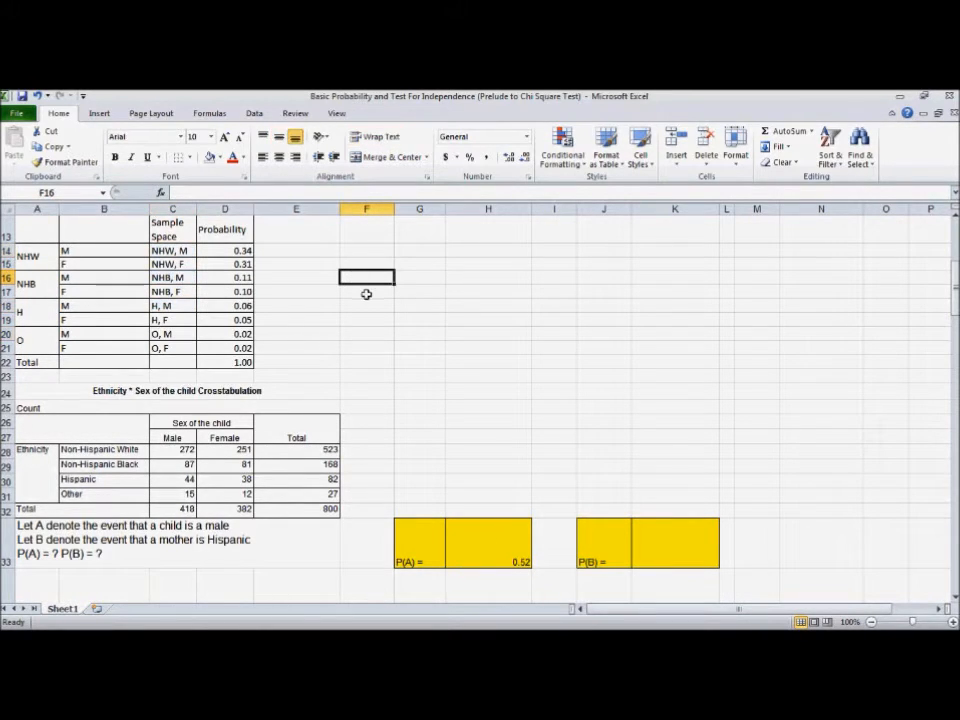
type("=")
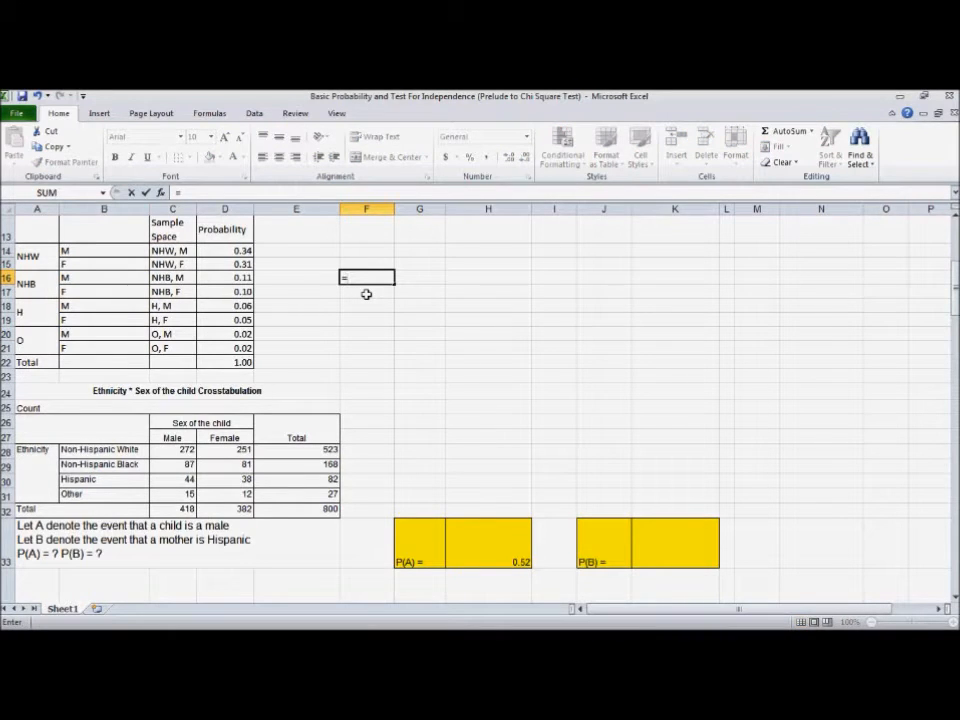
type("su")
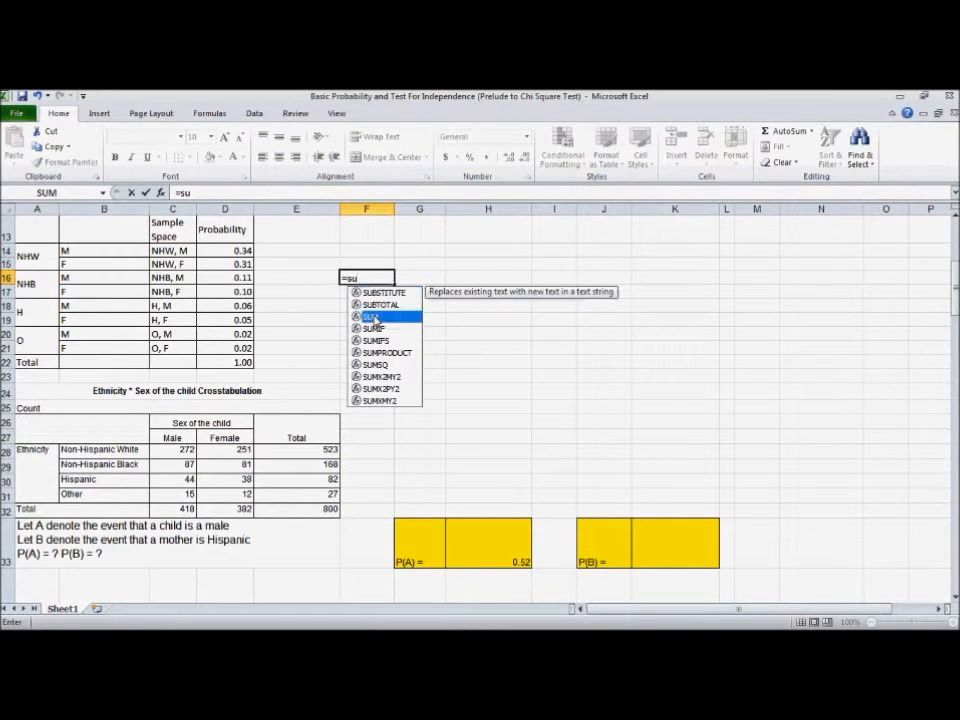
double_click(371, 316)
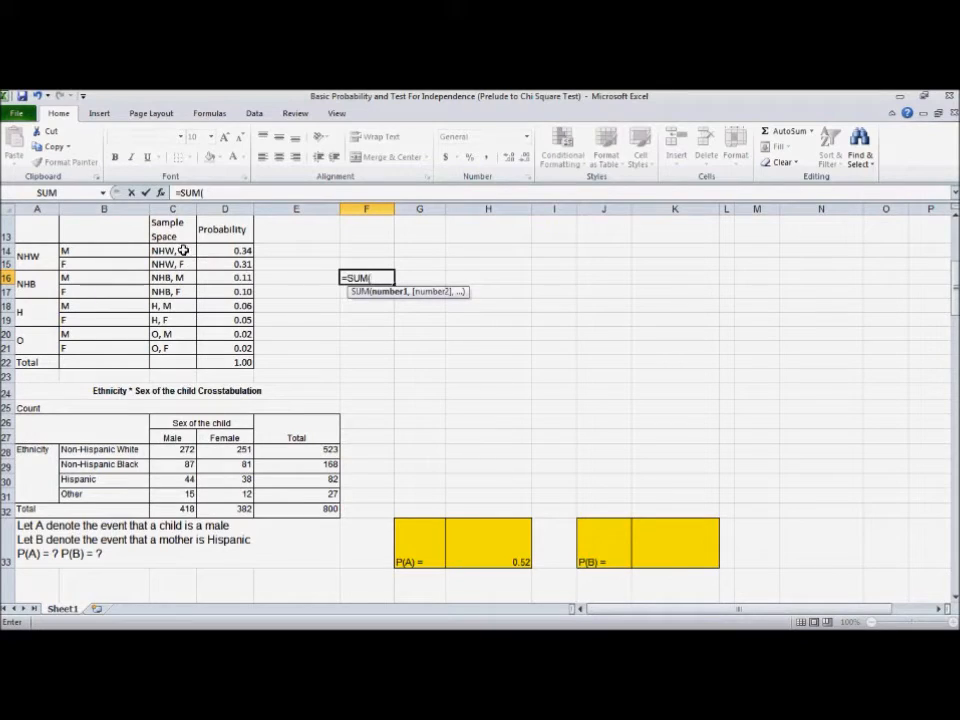
left_click(241, 252)
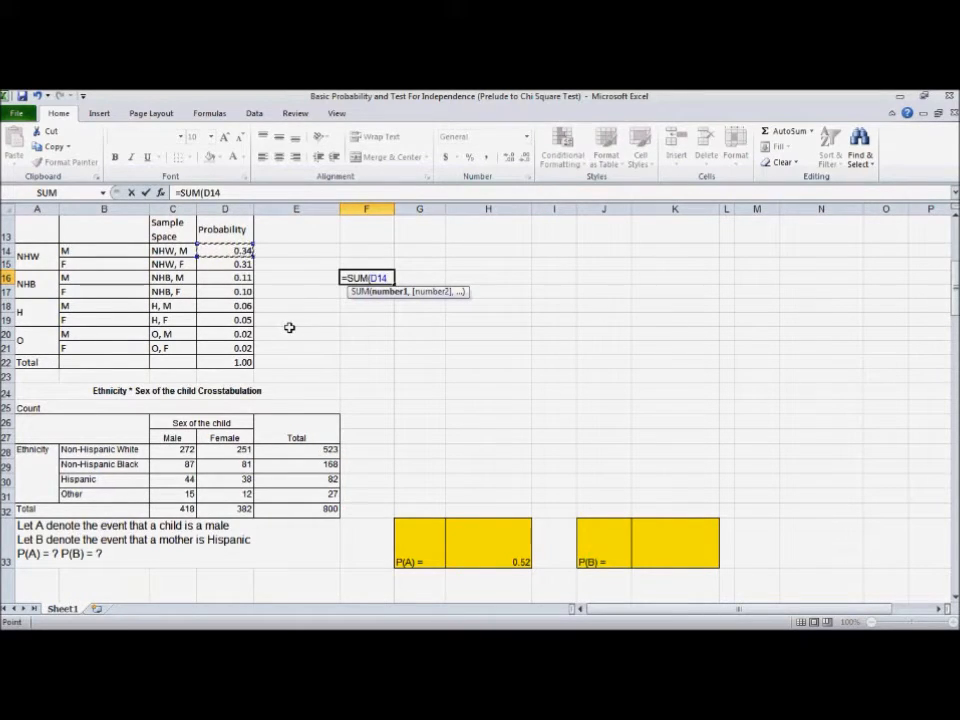
type(",")
left_click(240, 278)
type(",")
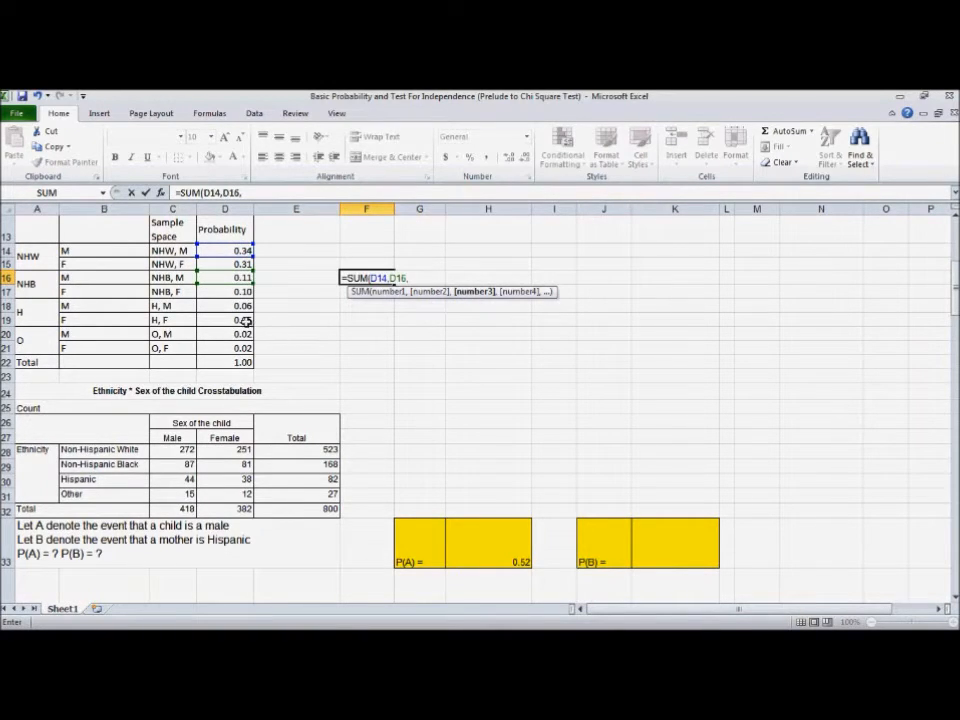
left_click(233, 308)
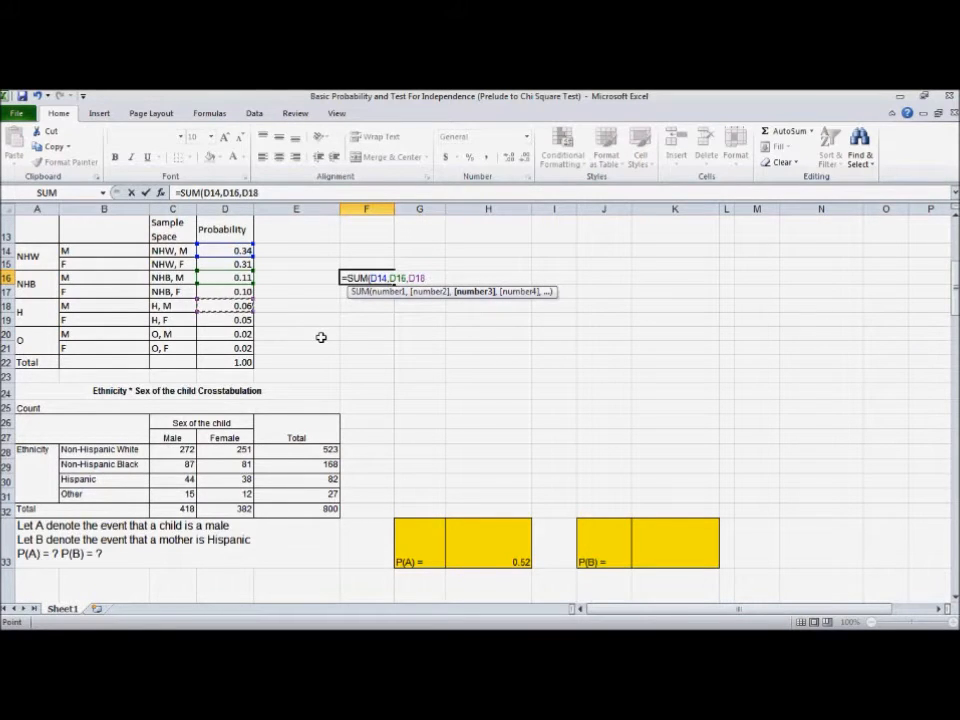
type(",")
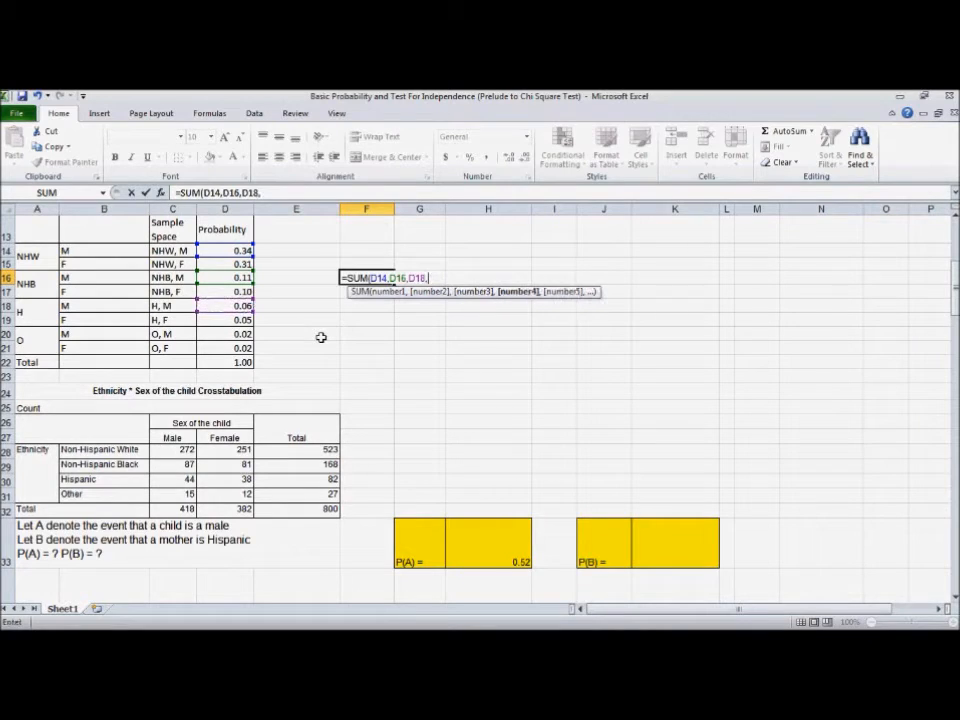
left_click(241, 334)
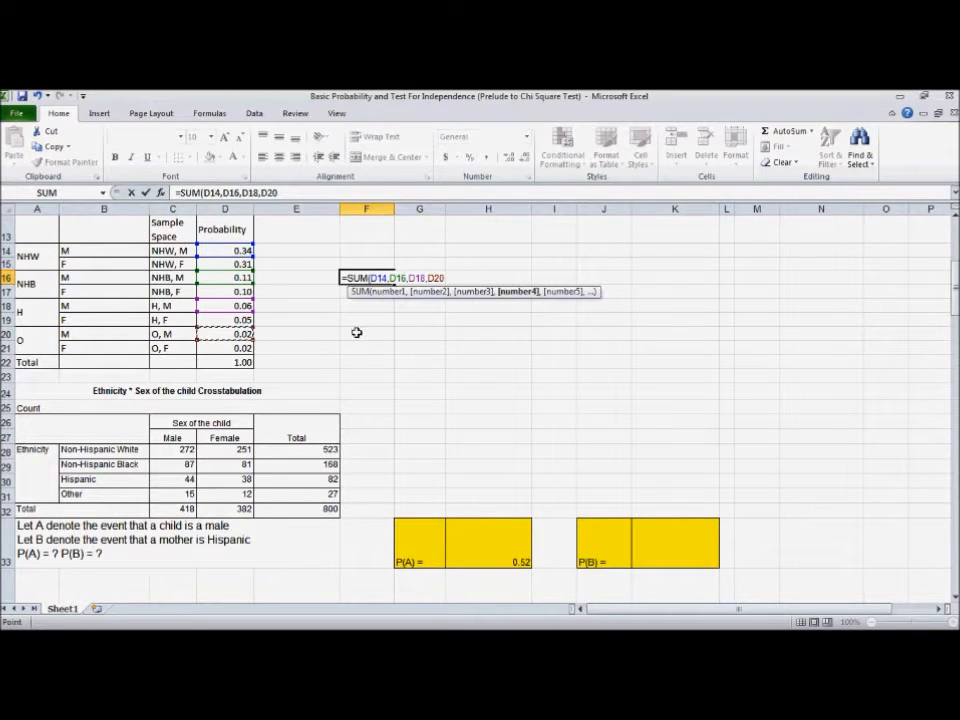
key("Return")
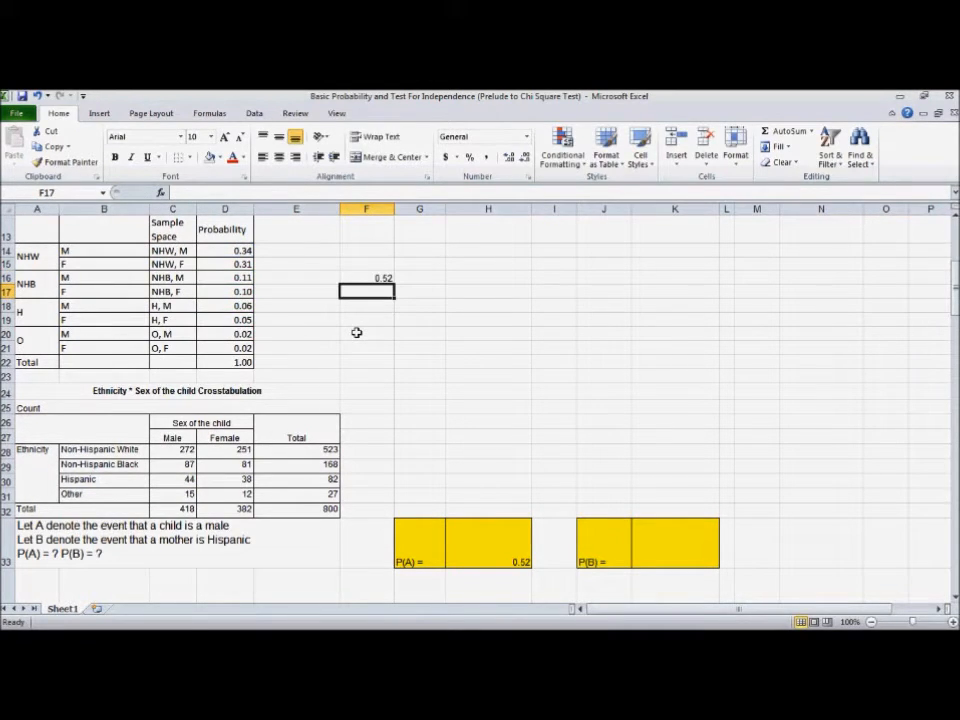
left_click(361, 280)
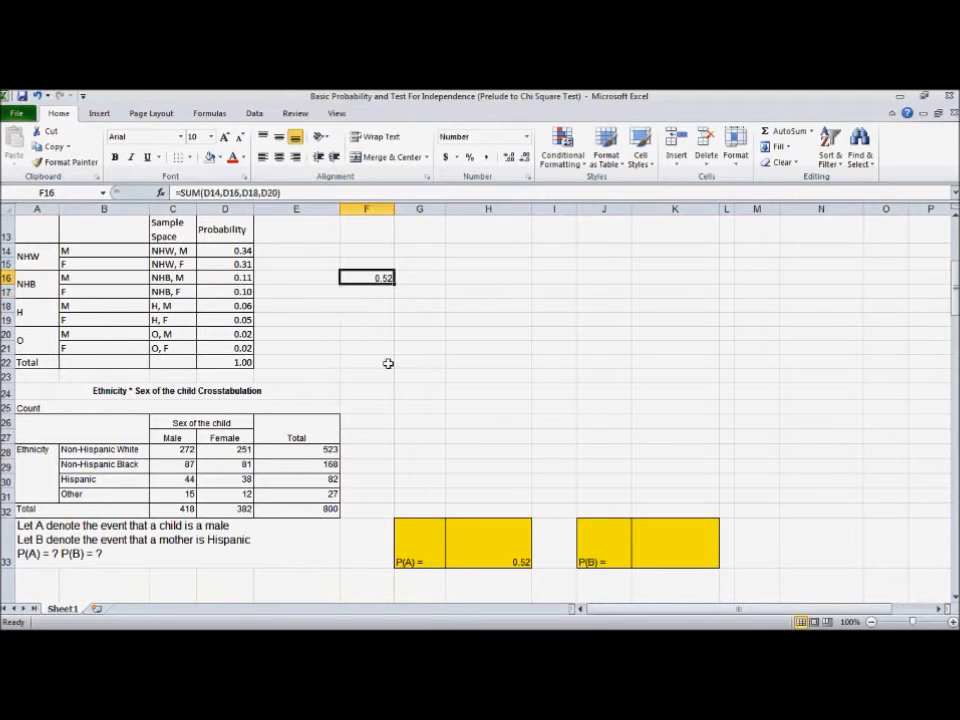
key("Delete")
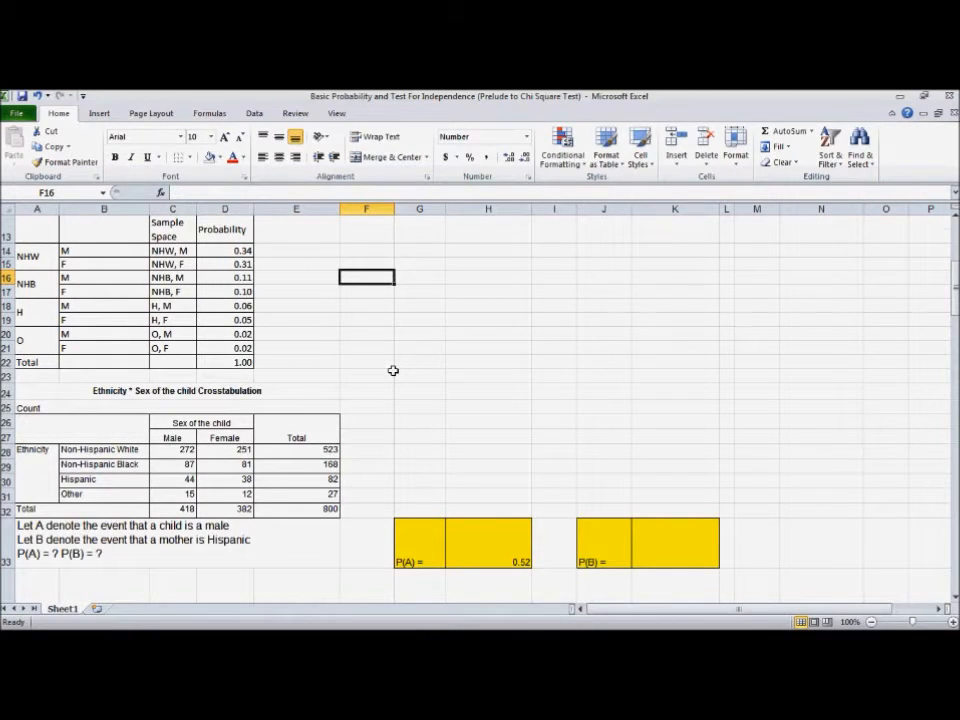
Calculate P(B) in K33 by dividing the Hispanic row total by the grand total, =E30/E32
scroll(393, 370, "down", 1)
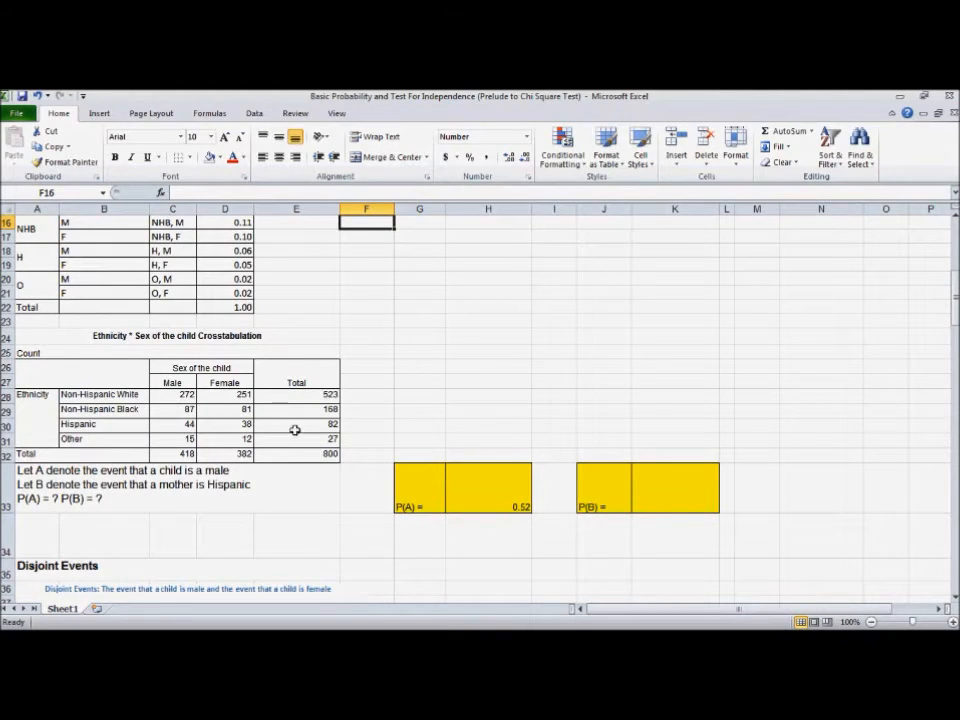
left_click(325, 424)
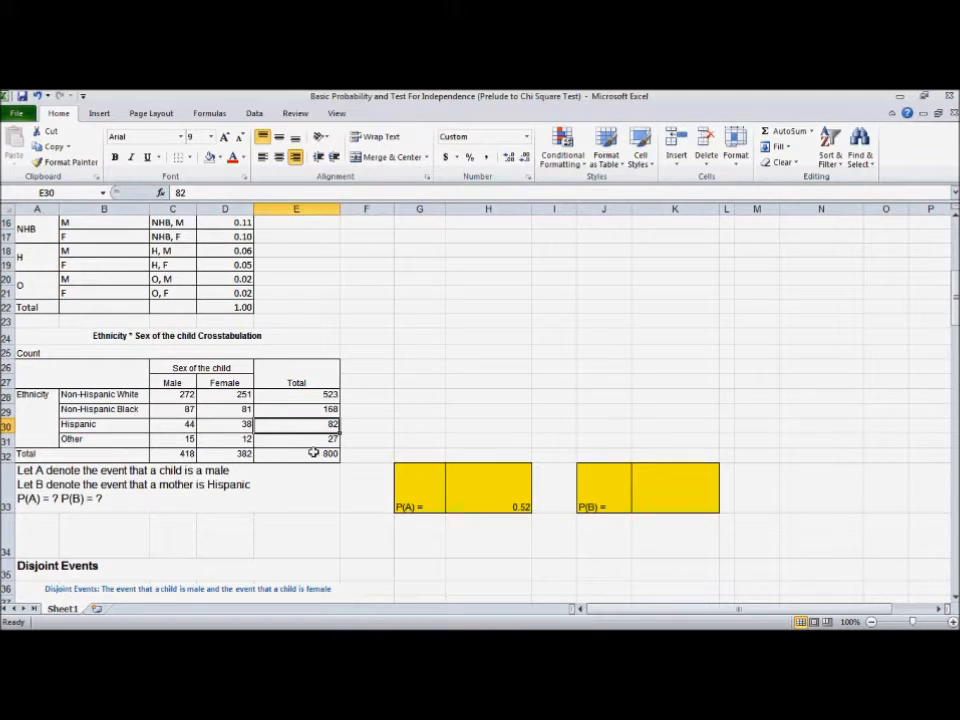
left_click_drag(128, 426, 306, 424)
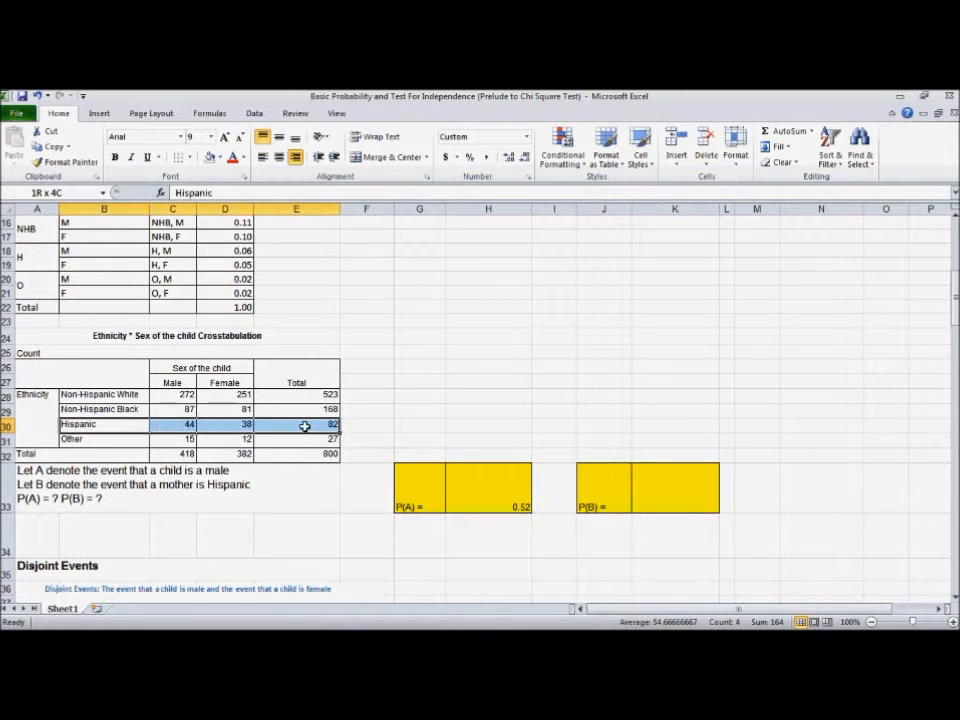
left_click(305, 426)
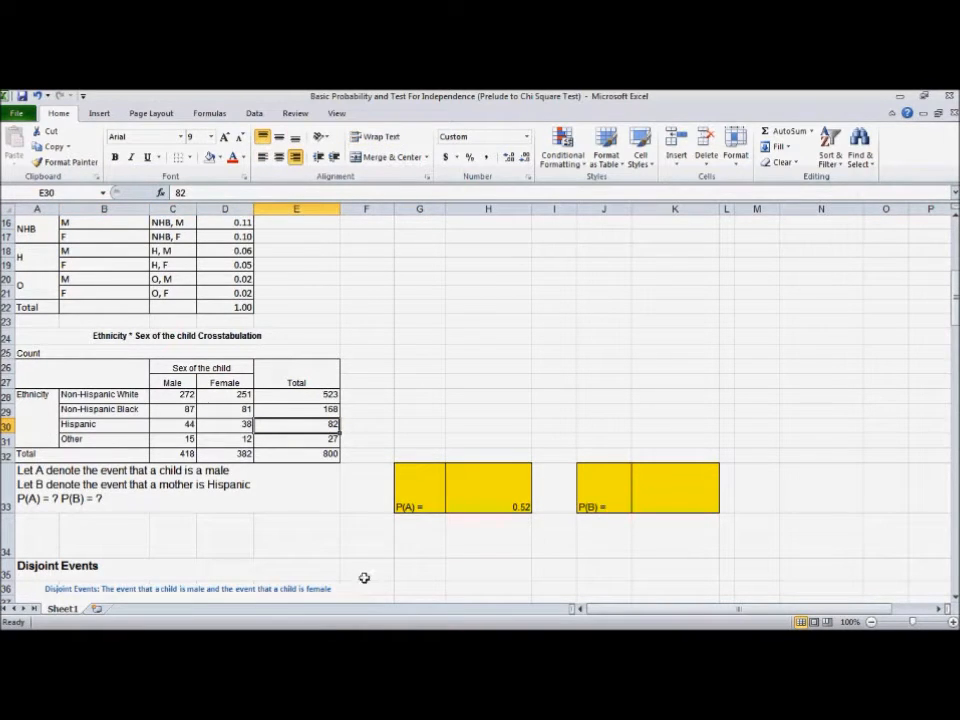
left_click(653, 502)
type("=")
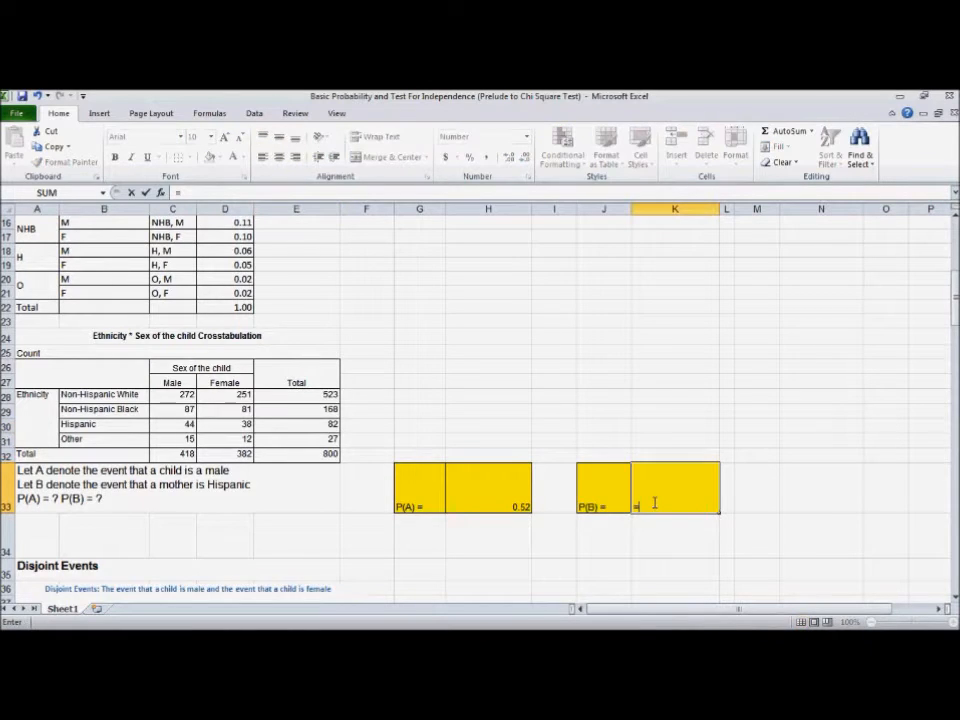
left_click(325, 424)
type("/")
left_click(334, 453)
key("Return")
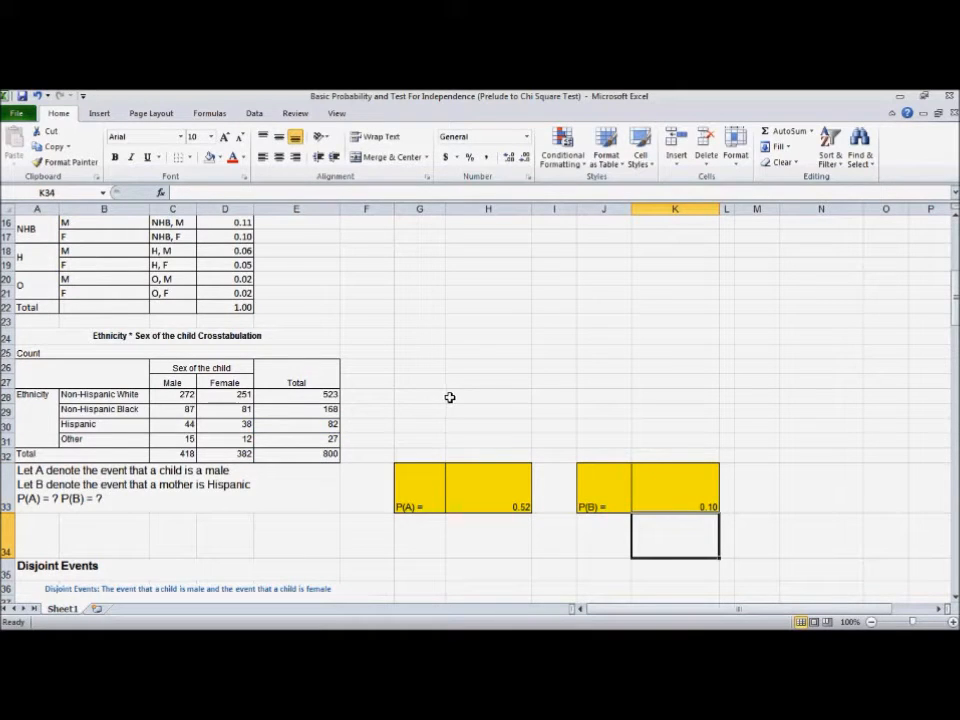
Compare the Hispanic outcomes H, M and H, F in the sample space with the Hispanic male and female counts in the first crosstabulation
scroll(355, 420, "up", 1)
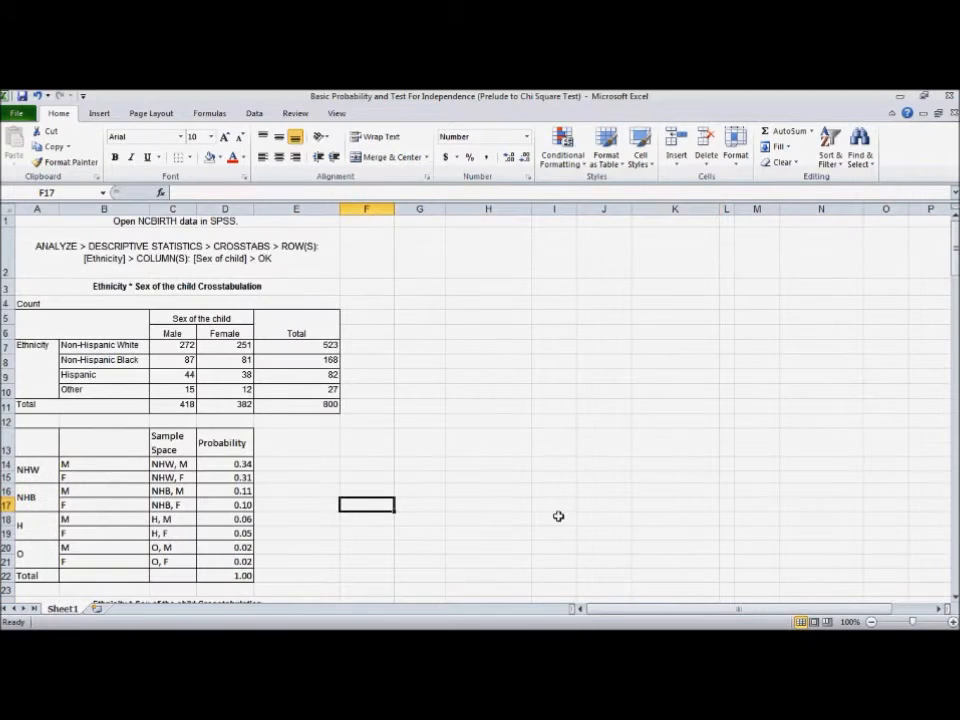
scroll(368, 500, "down", 2)
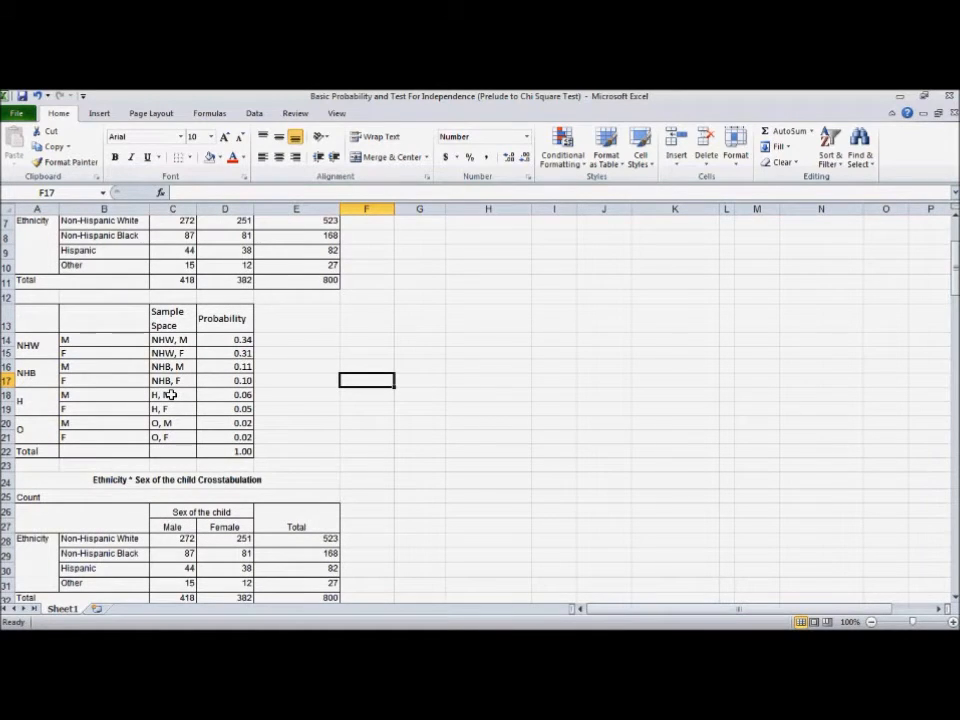
left_click(168, 395)
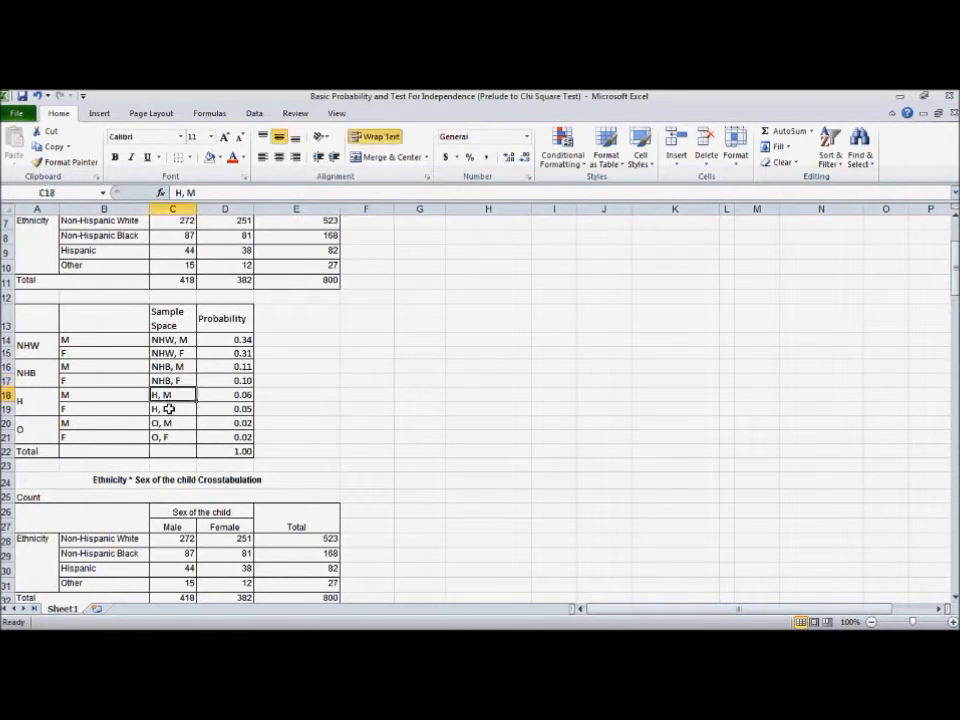
left_click(190, 408, "ctrl")
scroll(350, 413, "up", 1)
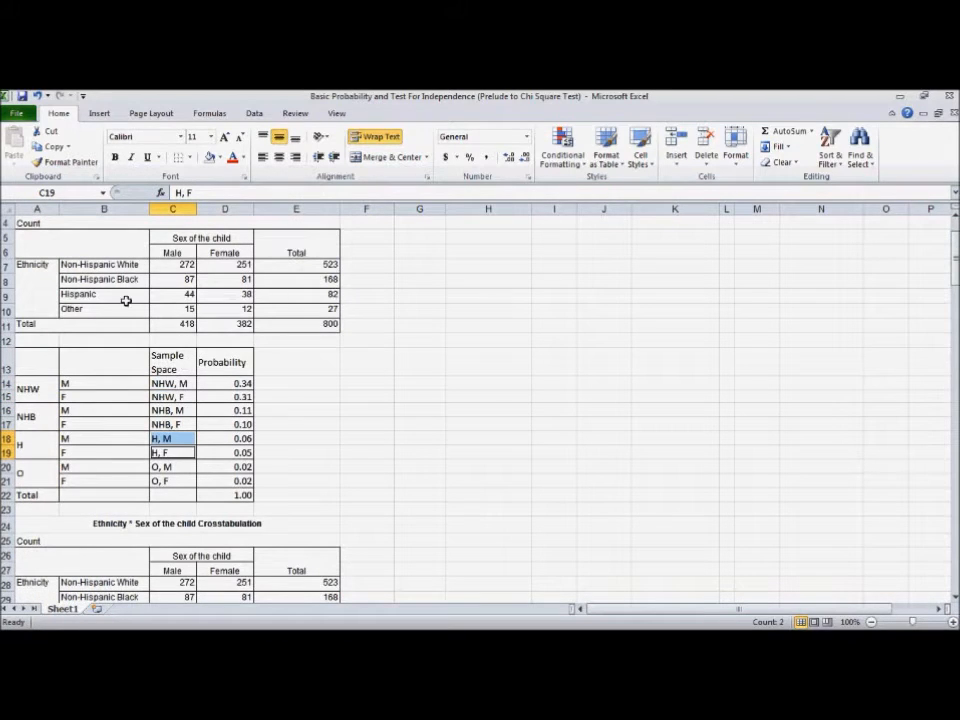
left_click(182, 296)
left_click(208, 296, "ctrl")
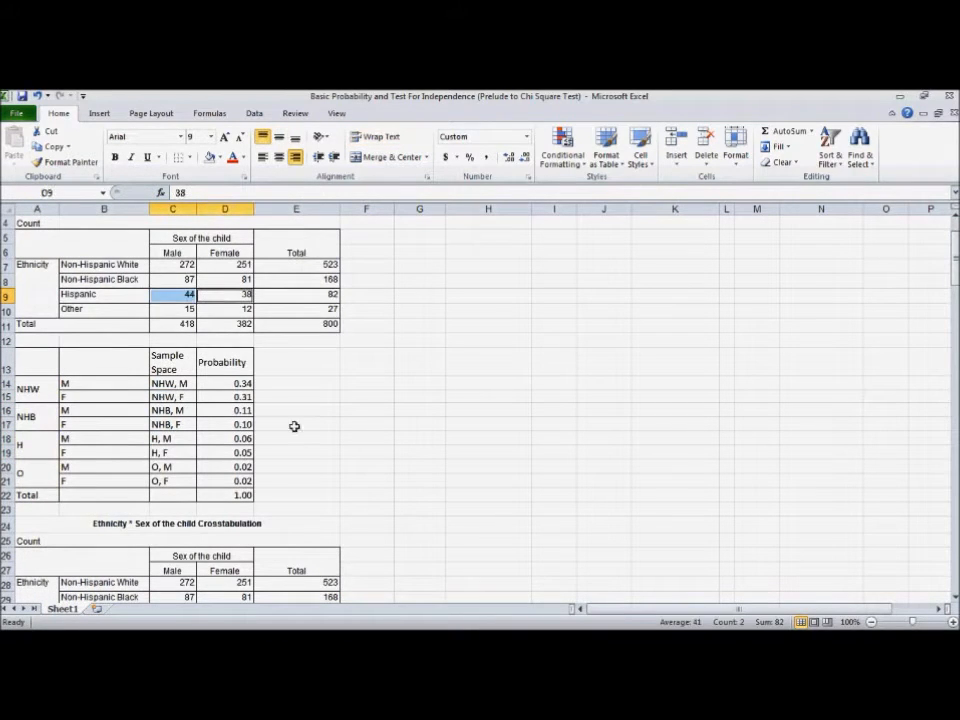
scroll(392, 565, "down", 1)
left_click(369, 376)
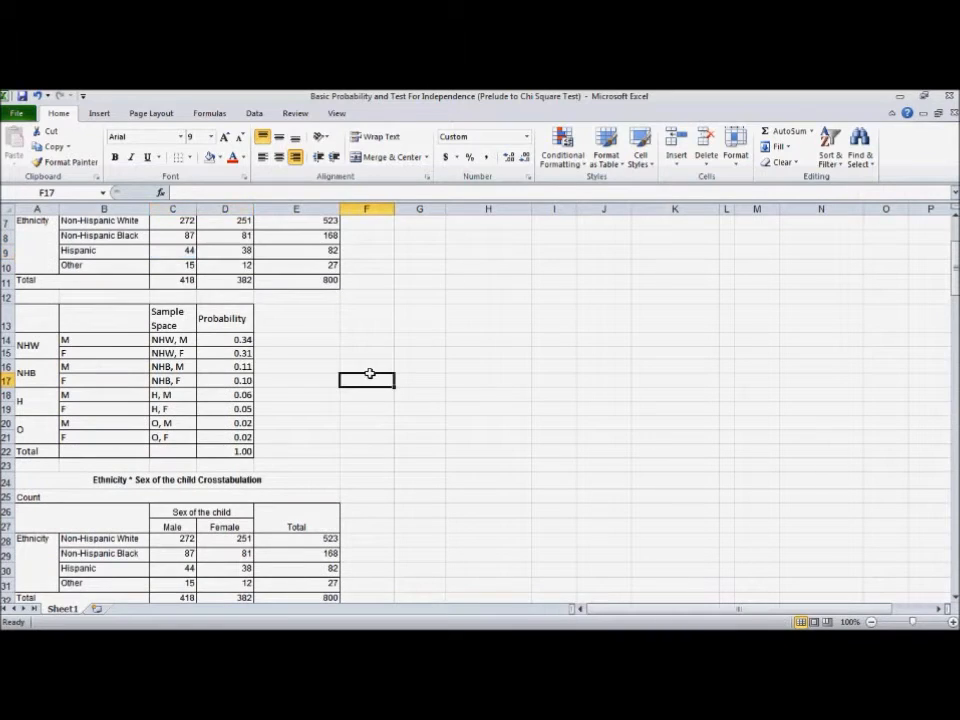
Cross-check P(B) in F17 by summing the Hispanic outcome probabilities with =SUM(D18:D19), compare it with K33, and clear F17
type("=sum")
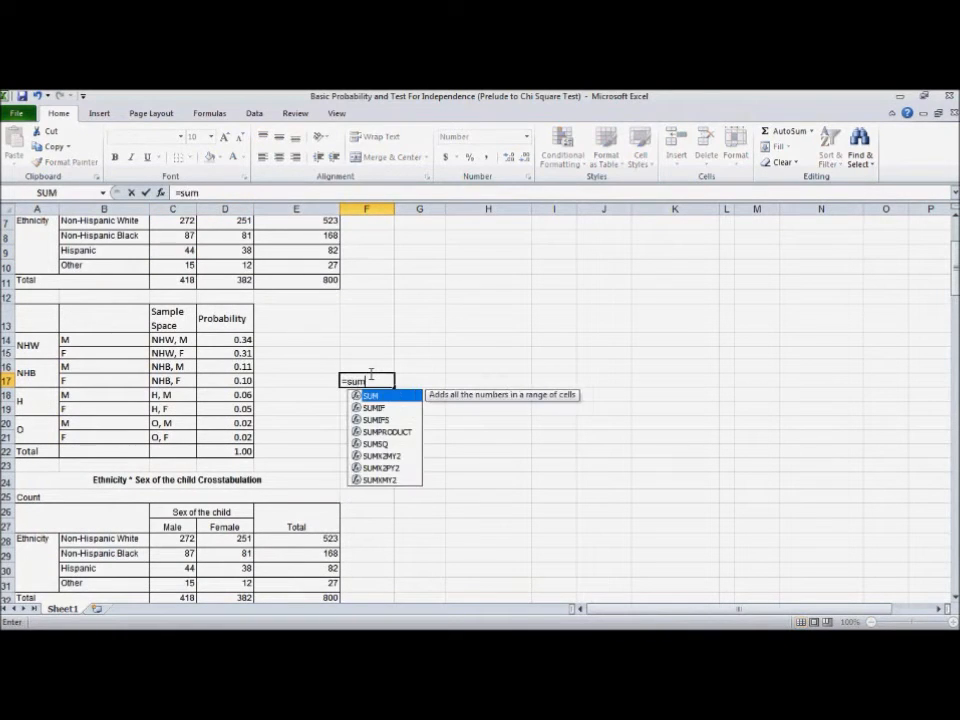
double_click(375, 397)
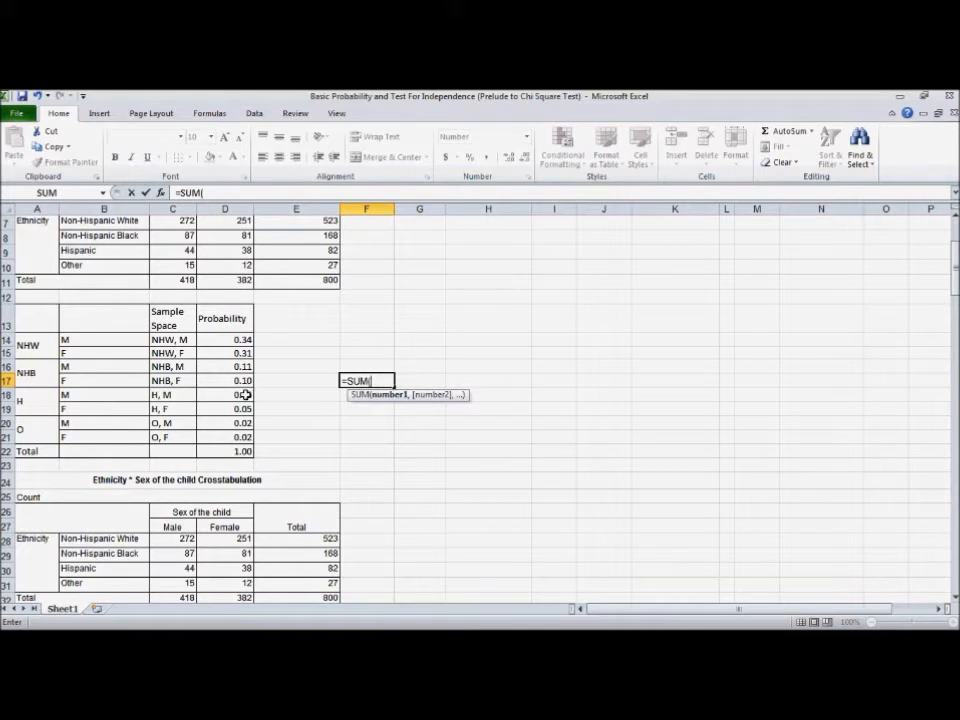
left_click_drag(245, 395, 246, 409)
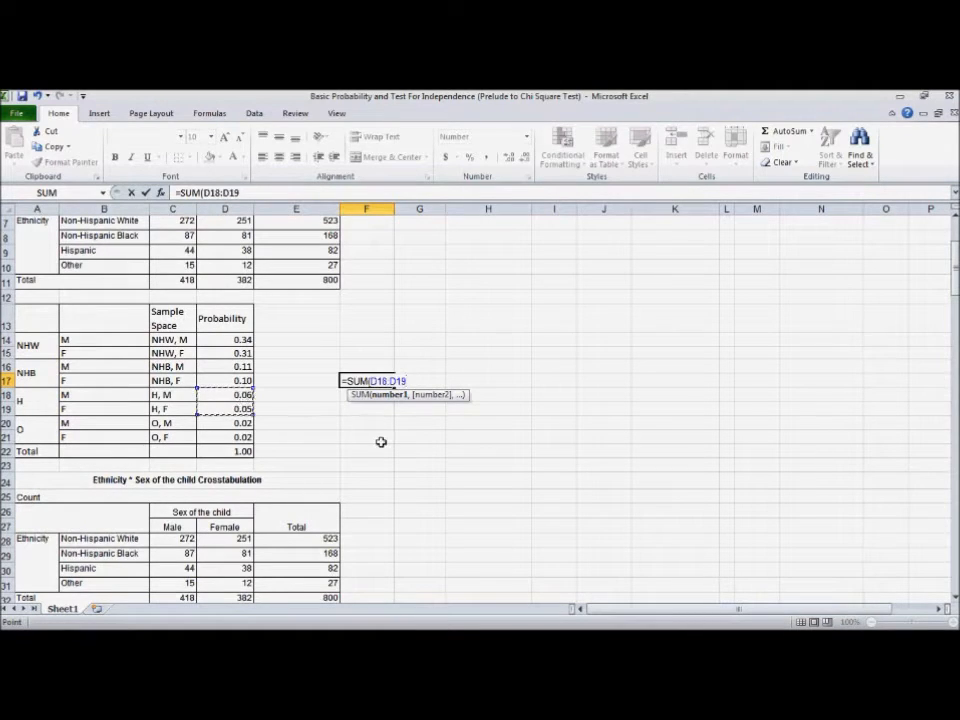
key("Return")
scroll(381, 442, "down", 2)
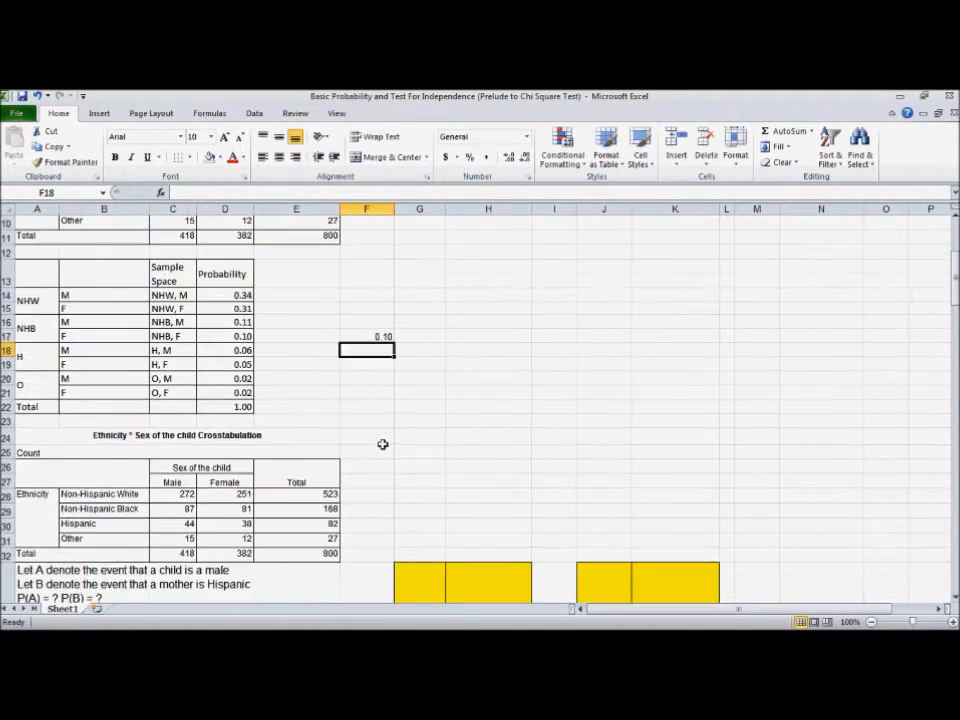
left_click(686, 558)
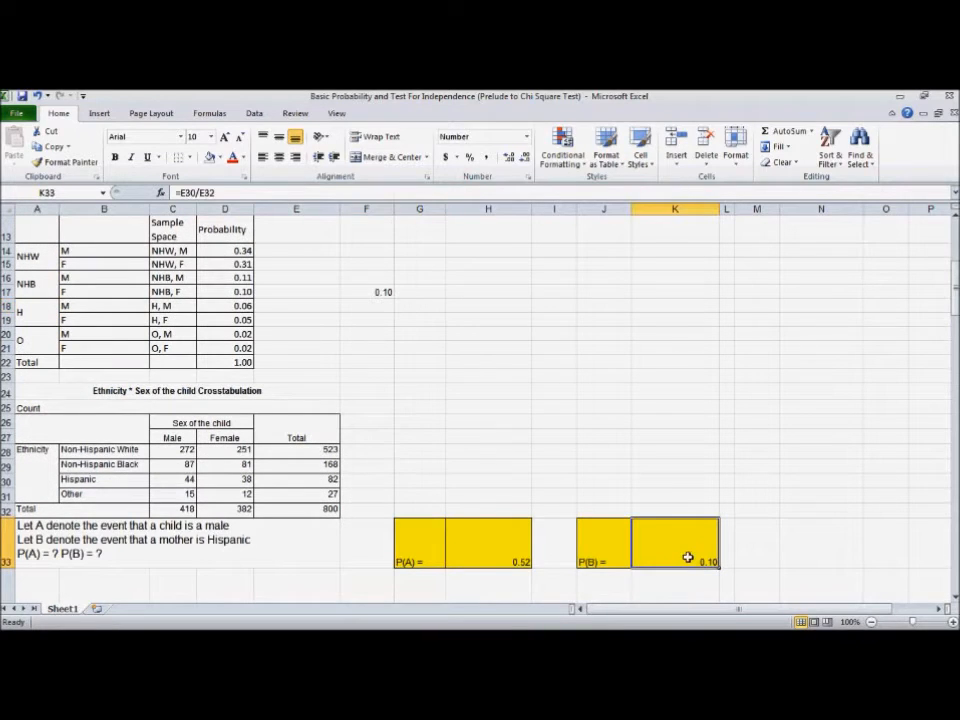
left_click(371, 290)
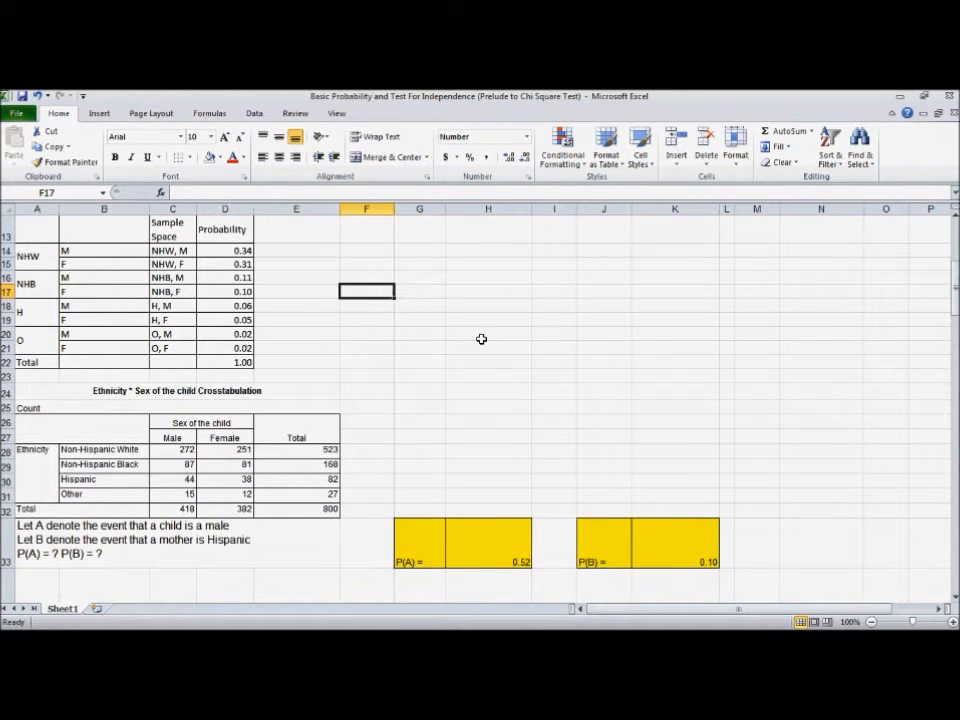
Review the definitions of events A and B in A33 against the joint counts C28:D31 of the second crosstabulation
scroll(416, 403, "down", 3)
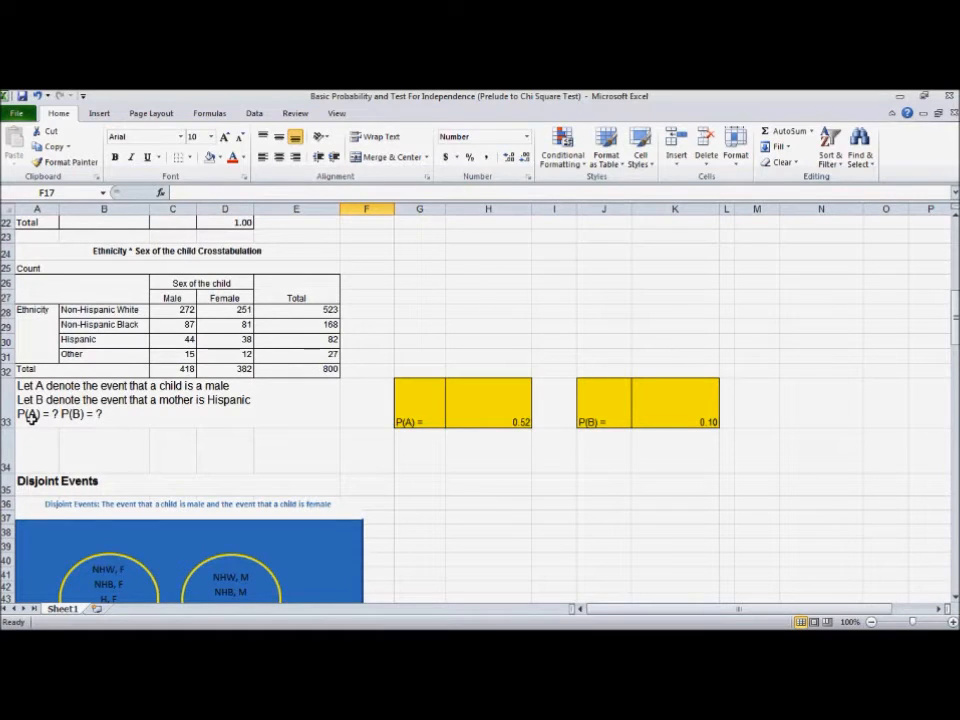
scroll(34, 404, "up", 1)
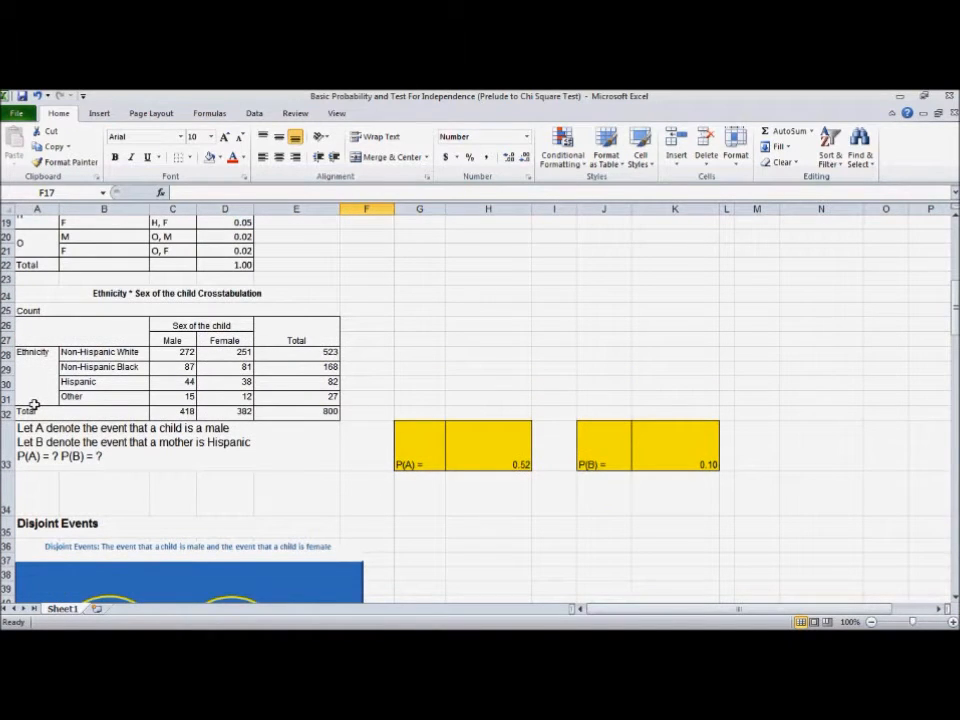
scroll(34, 404, "up", 1)
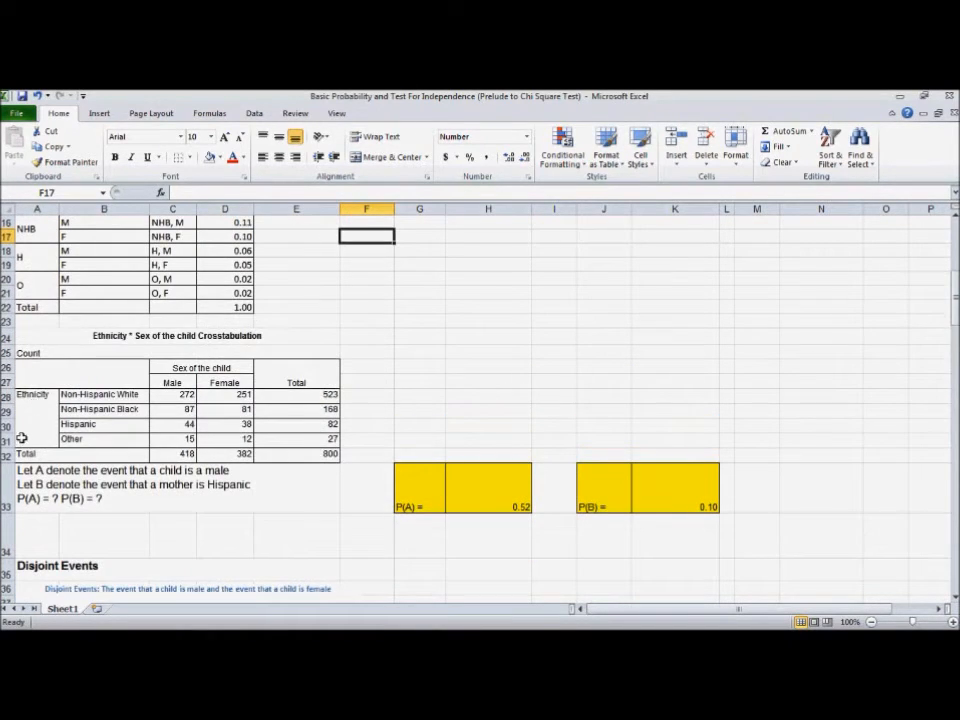
scroll(21, 438, "down", 1)
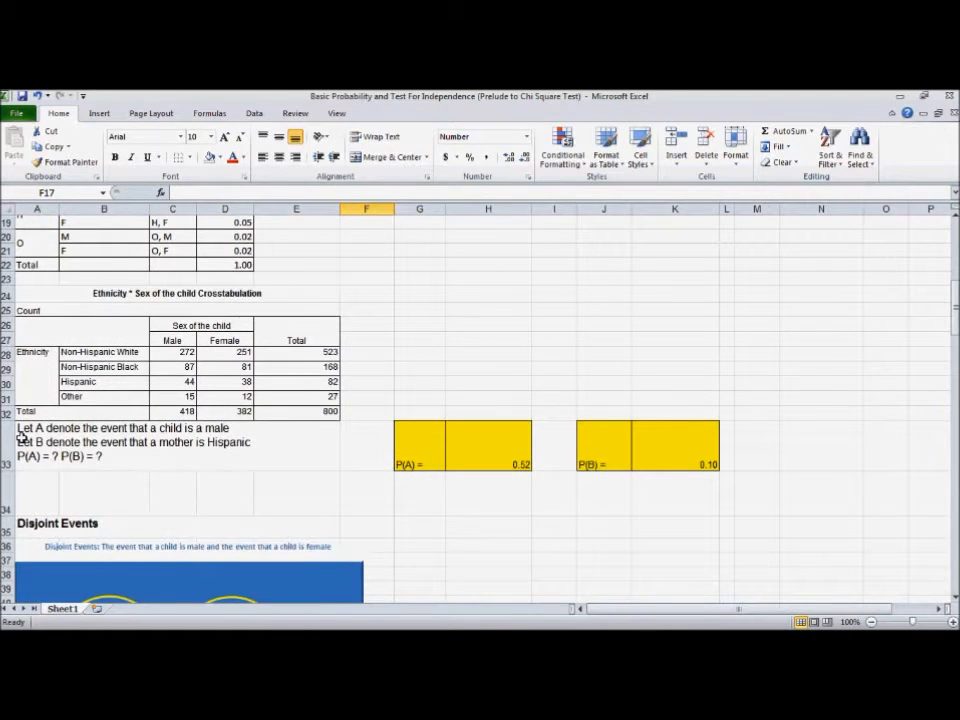
scroll(21, 438, "down", 1)
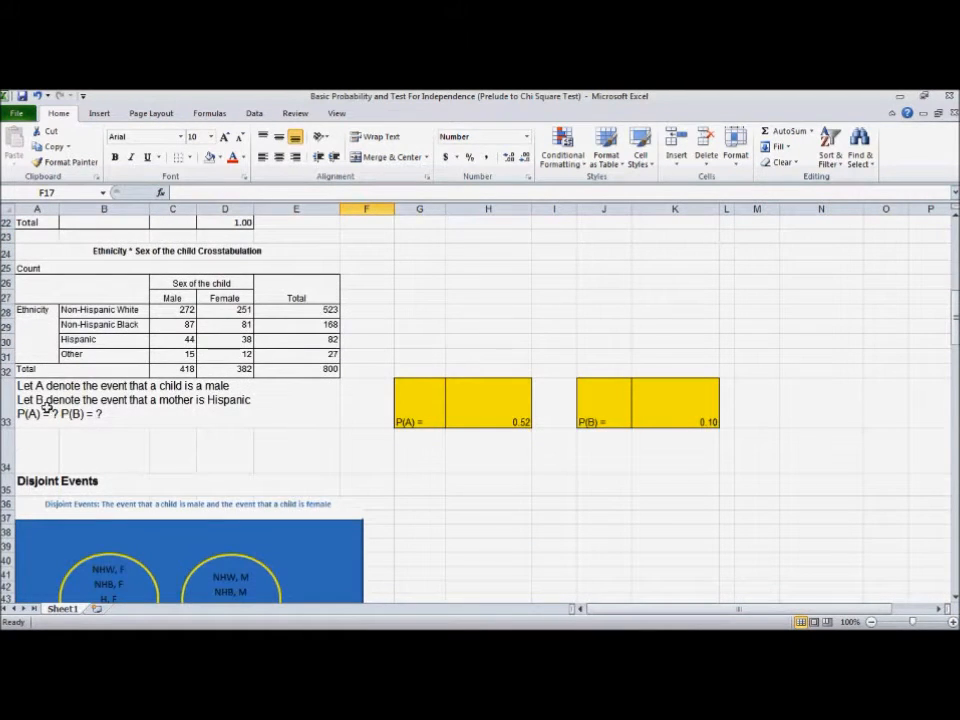
left_click_drag(180, 310, 222, 354)
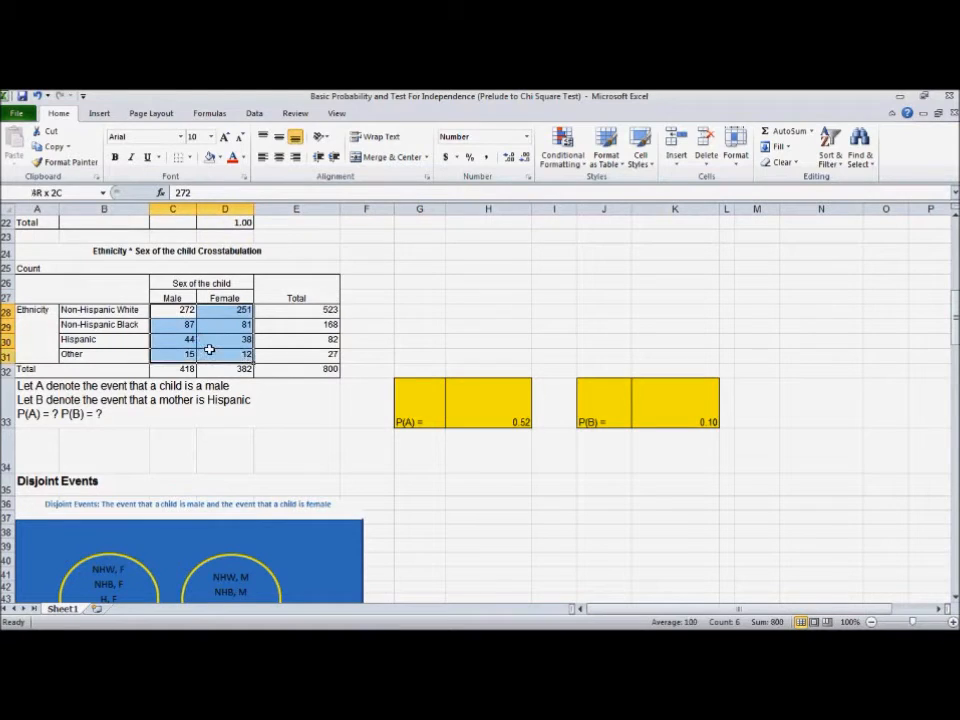
left_click(25, 405)
scroll(25, 408, "down", 1)
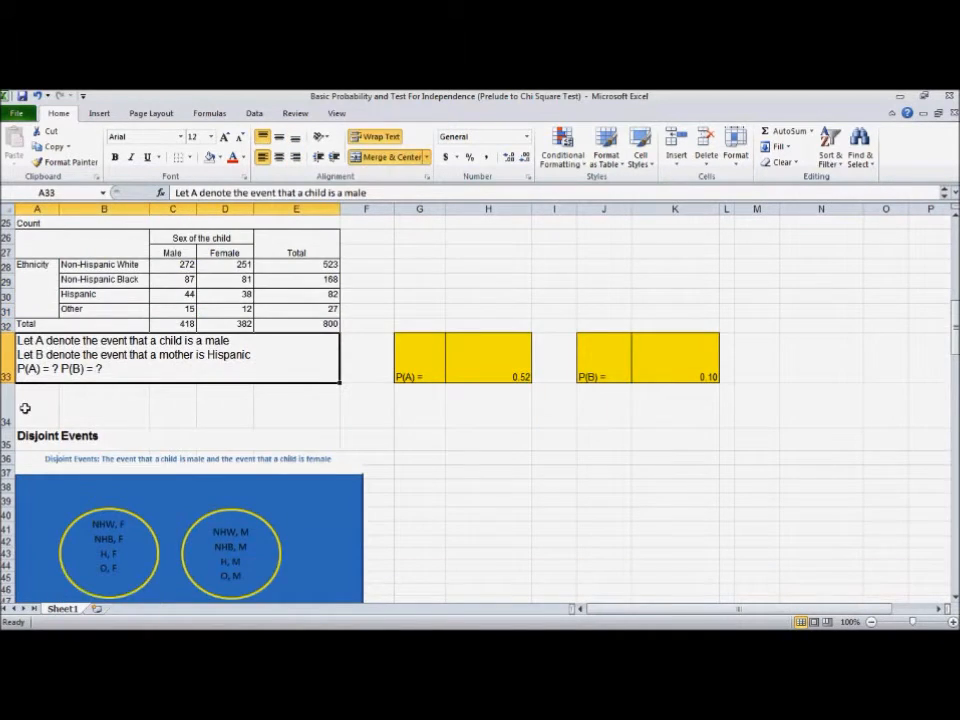
Examine the Disjoint Events diagram of female and male outcomes together with the explanatory notes below it
scroll(25, 408, "down", 5)
left_click(446, 416)
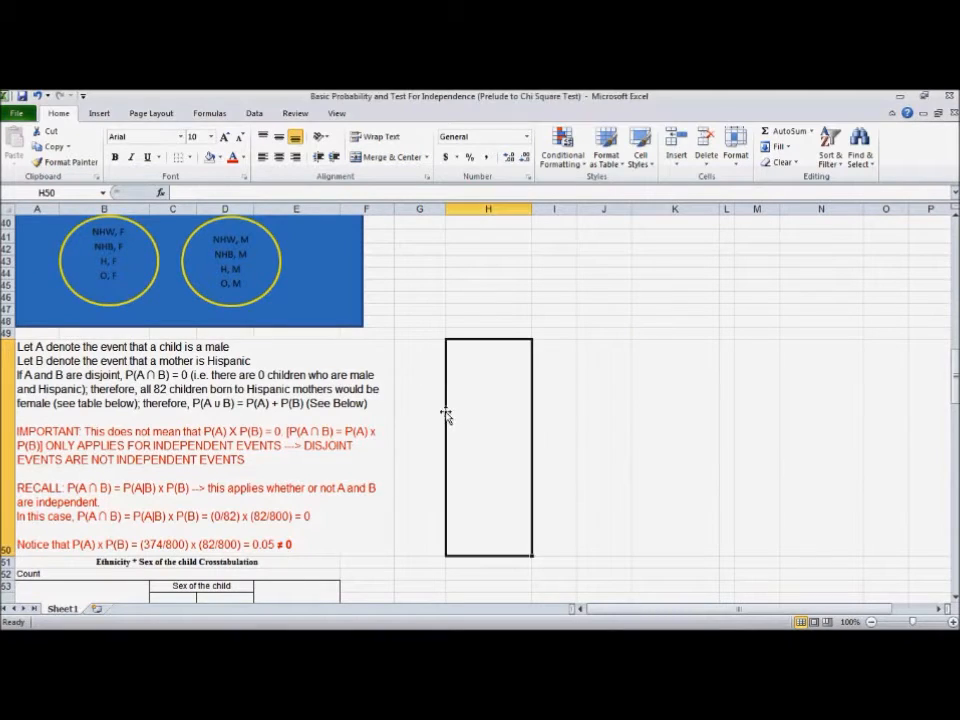
scroll(409, 442, "up", 2)
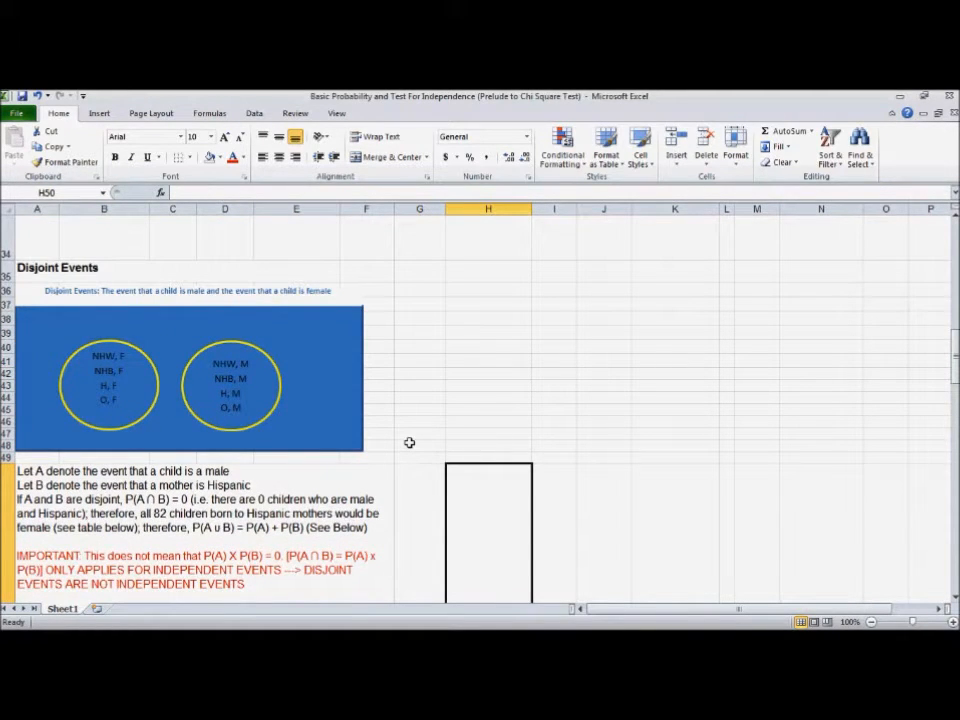
scroll(409, 442, "down", 1)
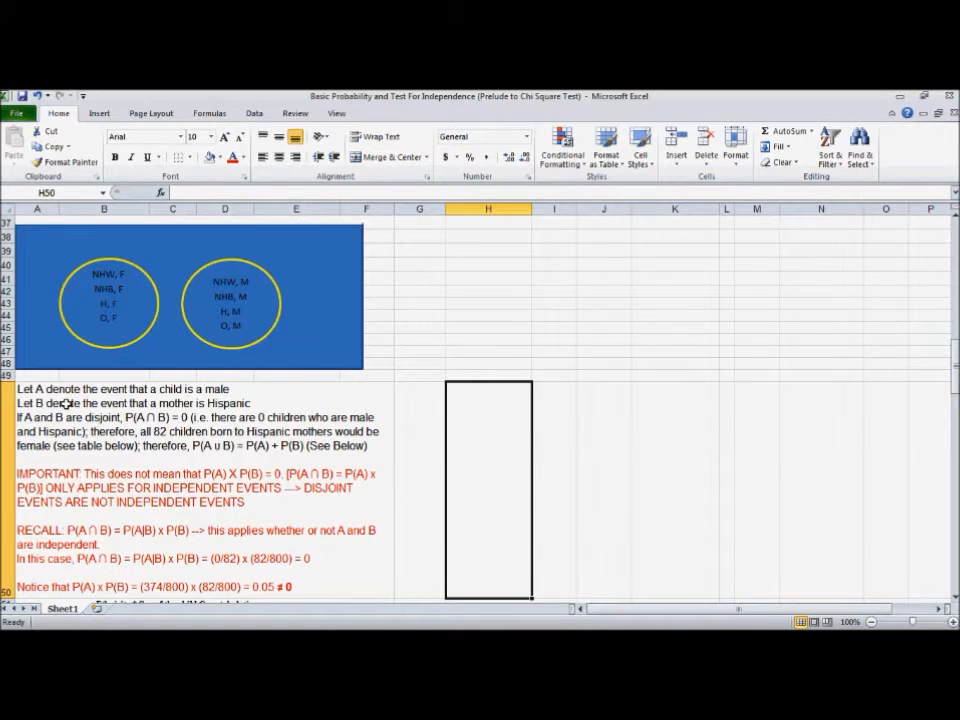
Highlight the joint counts C28:D31 in the second crosstabulation, and single out the Hispanic male count in C30
scroll(64, 403, "up", 4)
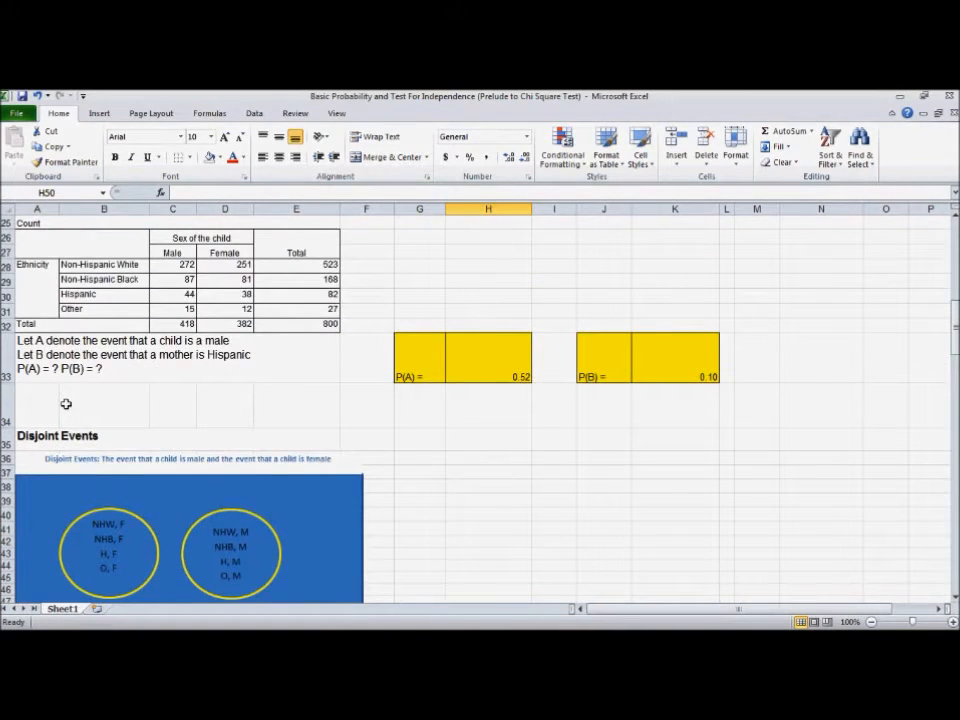
left_click(170, 265)
left_click_drag(170, 265, 208, 309)
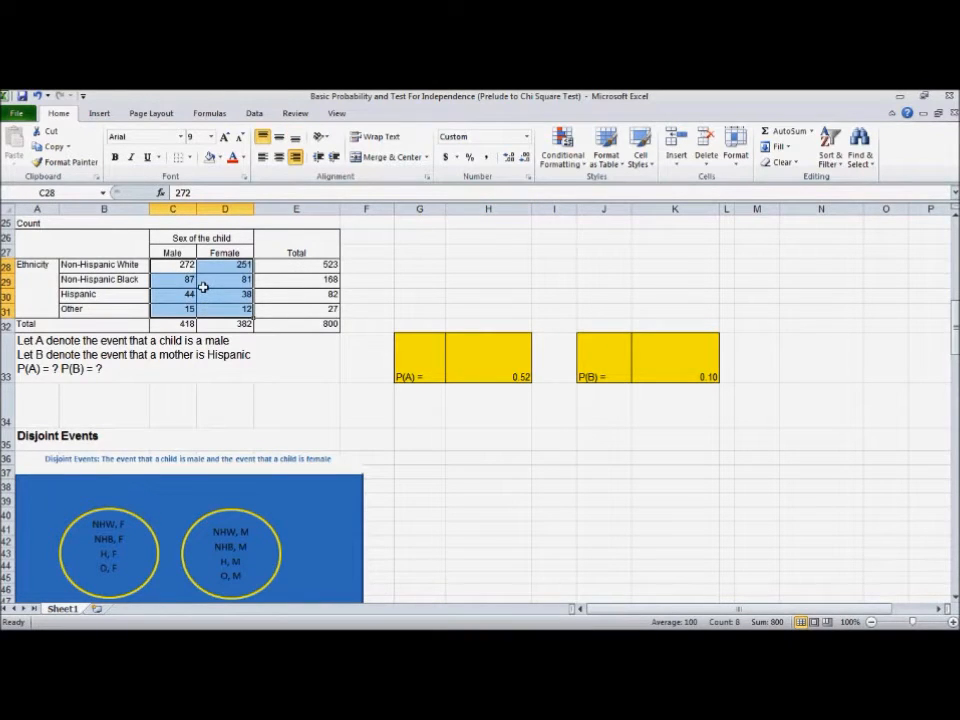
left_click(186, 298)
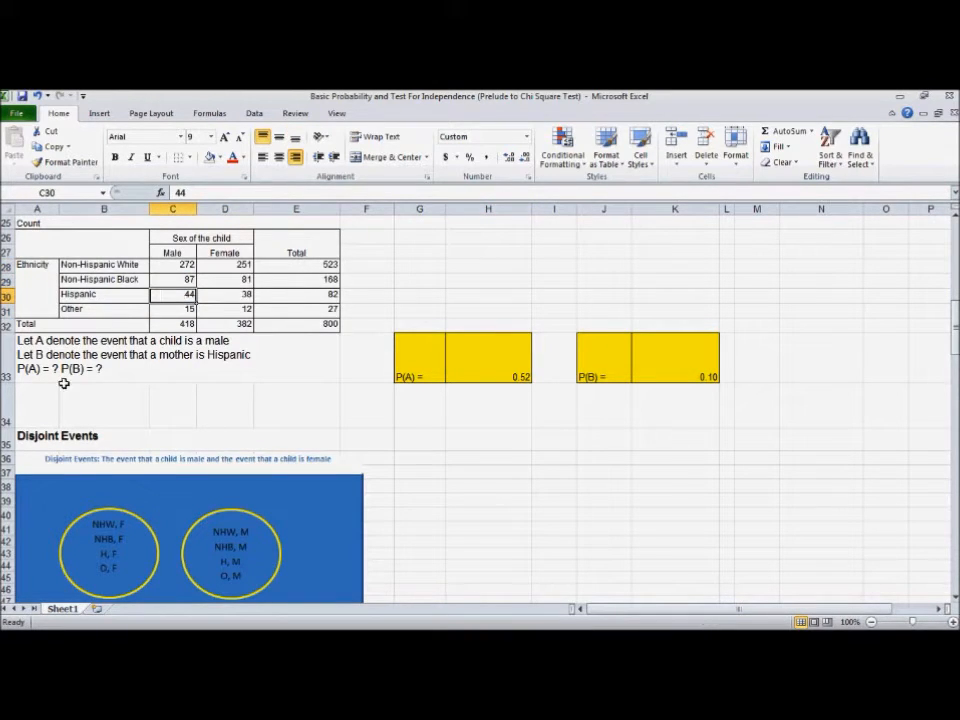
Examine the crosstabulation below the disjoint events notes: the joint counts C55:D58, the male total in C59, and the Hispanic male count in C57
scroll(55, 400, "down", 3)
scroll(35, 423, "down", 1)
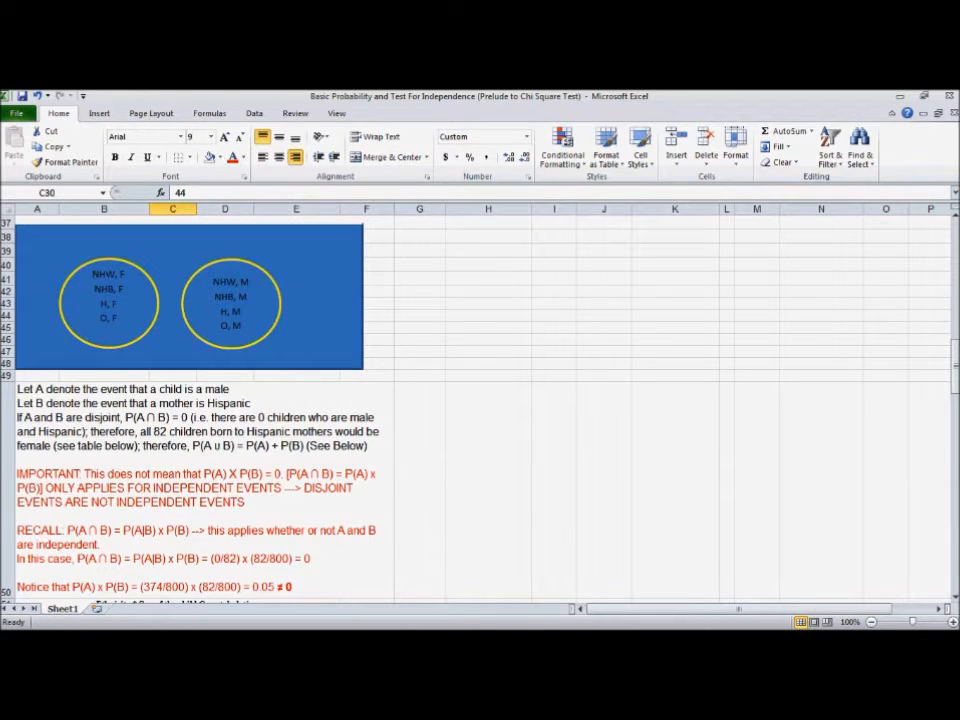
scroll(48, 268, "up", 1)
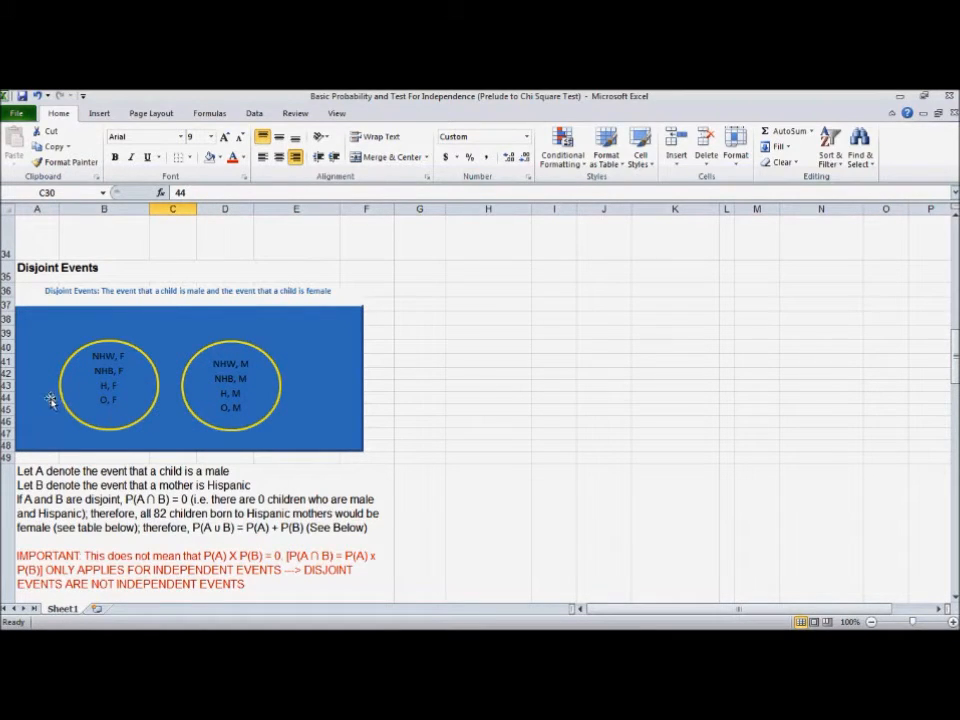
scroll(50, 400, "down", 5)
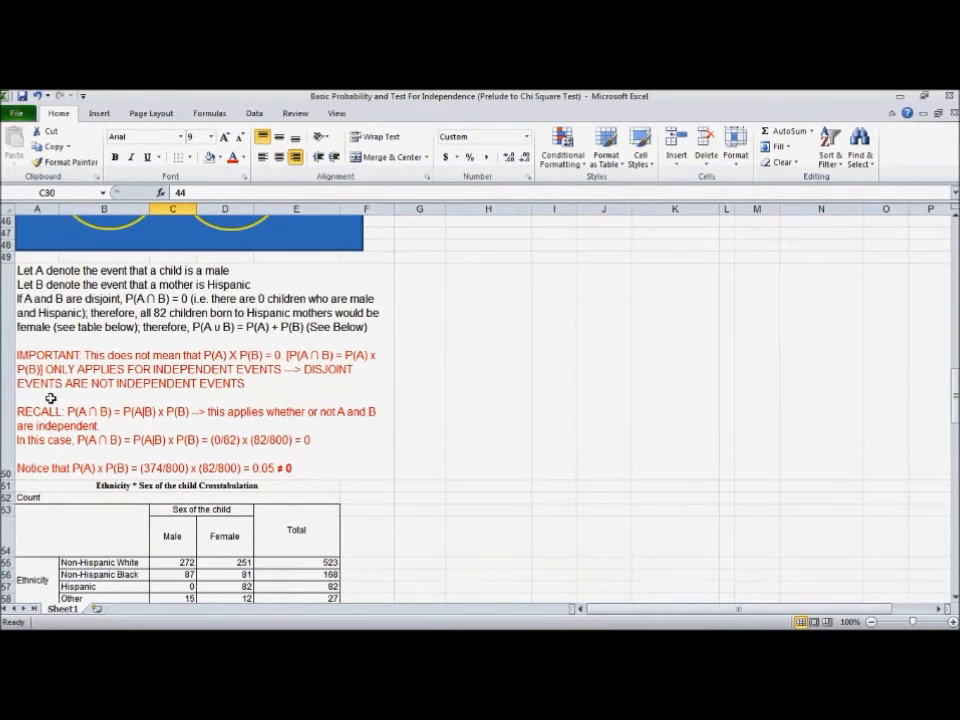
scroll(50, 400, "down", 1)
scroll(100, 390, "up", 1)
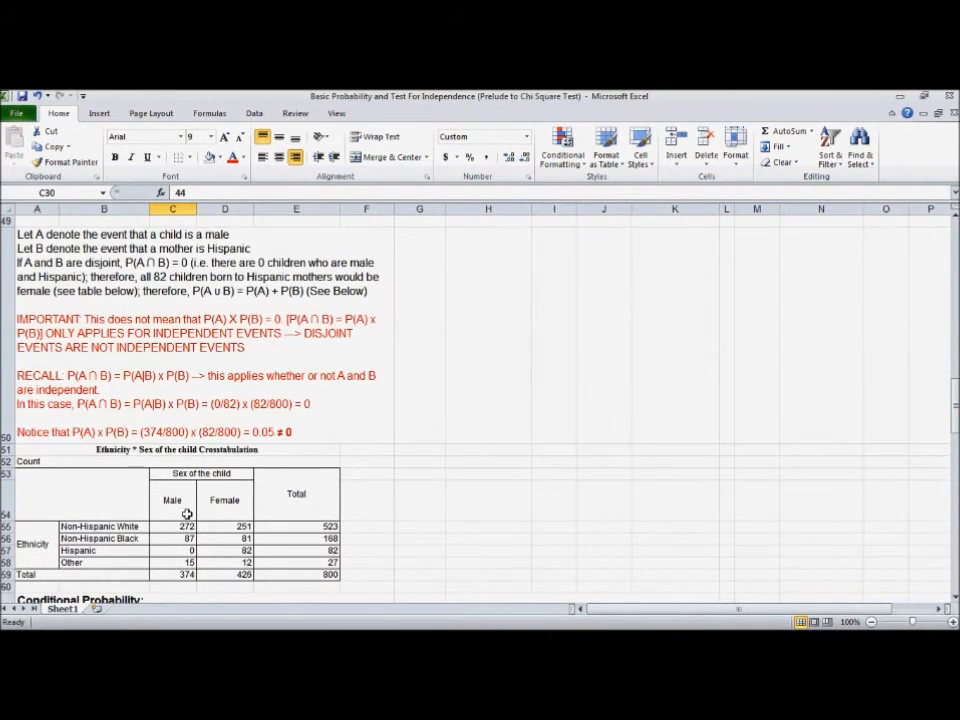
left_click_drag(185, 525, 214, 562)
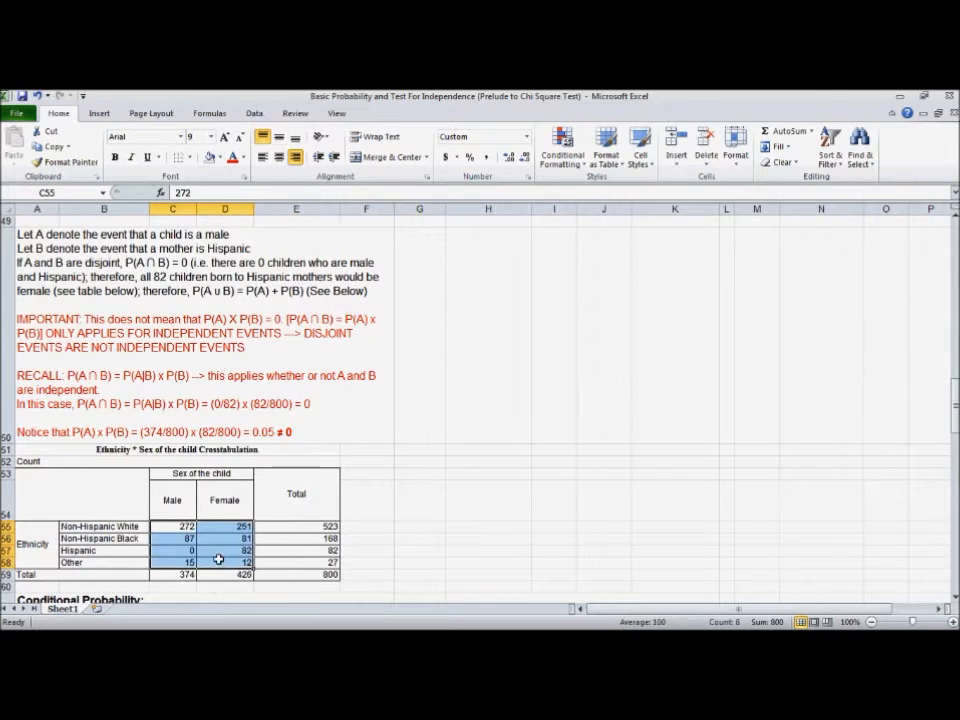
scroll(170, 535, "down", 1)
left_click(167, 332)
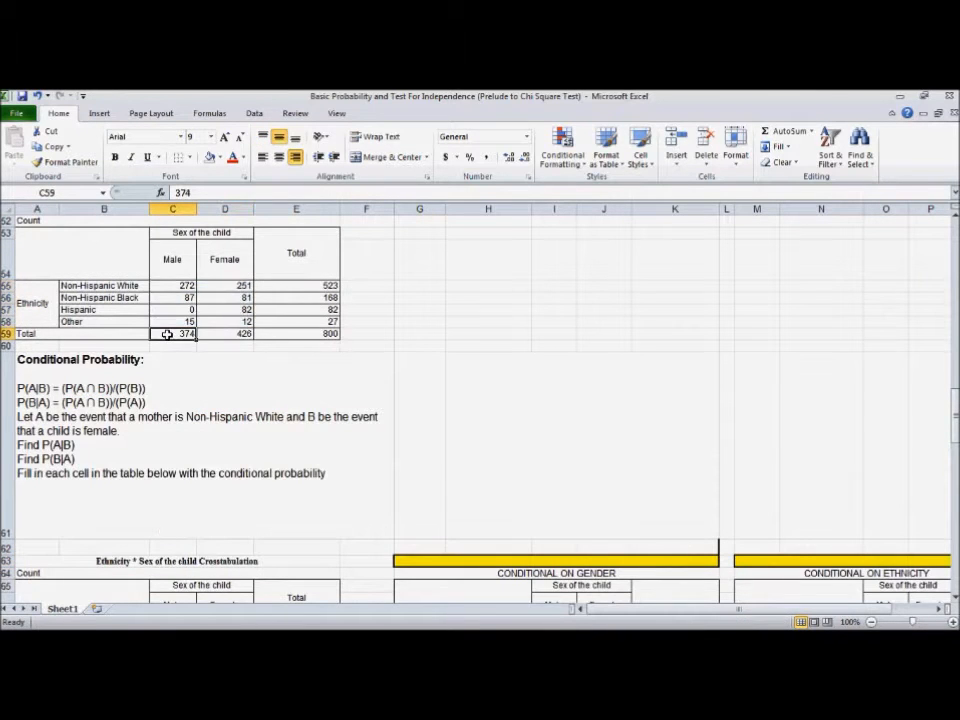
scroll(84, 342, "up", 1)
left_click(178, 550)
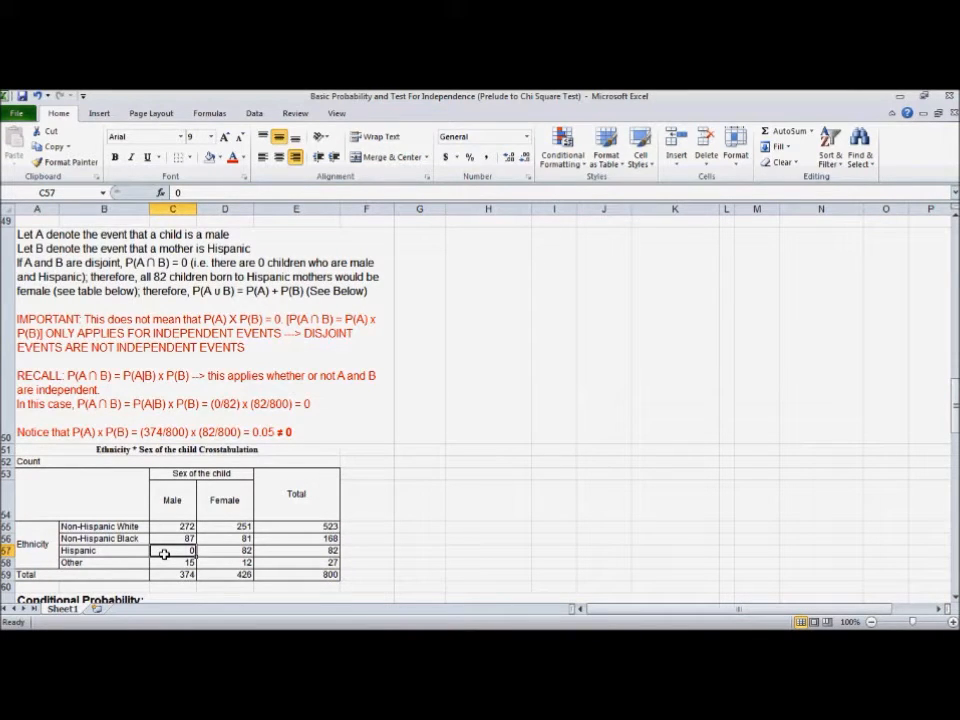
Point out P(A ∩ B) in the "In this case" line of the A50 notes, and leave the cell without changing its text
left_click(82, 400)
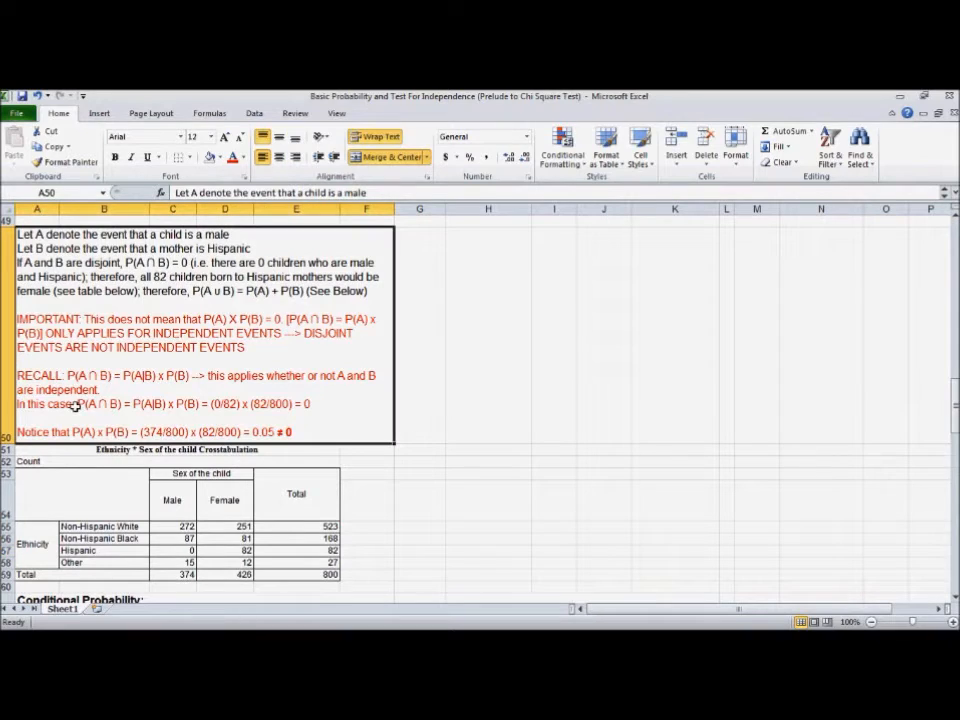
double_click(79, 403)
left_click_drag(79, 403, 122, 404)
left_click(85, 428)
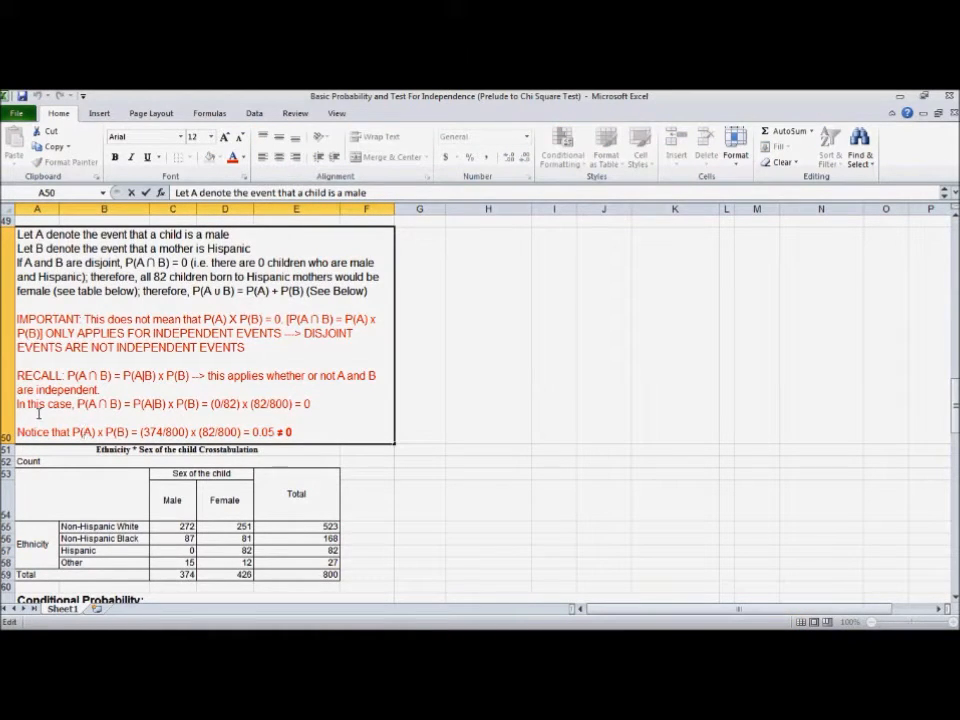
left_click(34, 362)
scroll(40, 300, "up", 1)
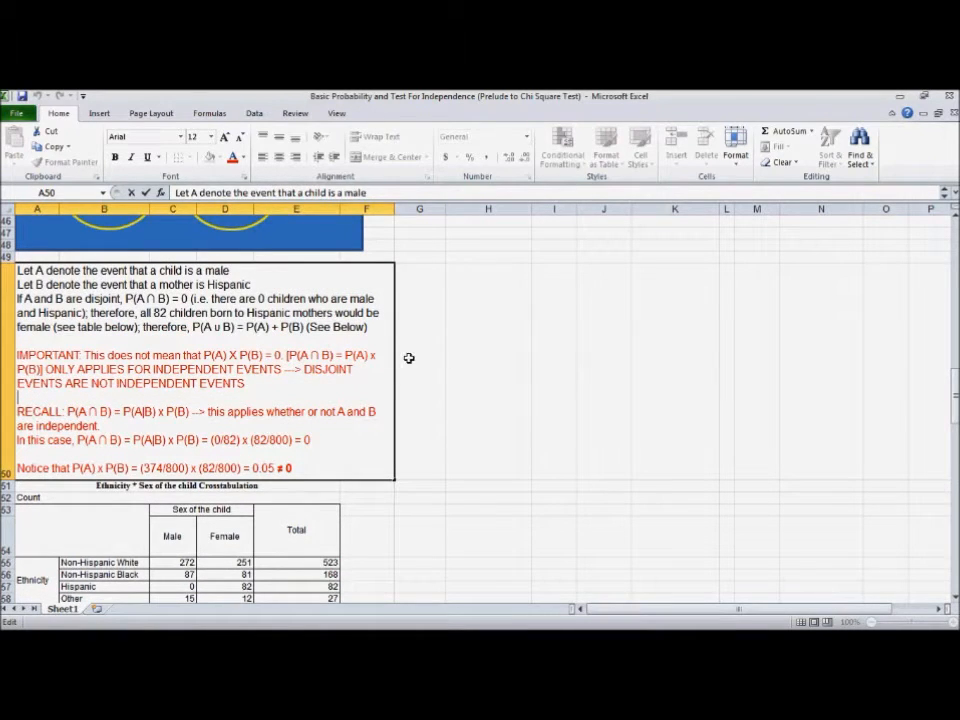
left_click(454, 364)
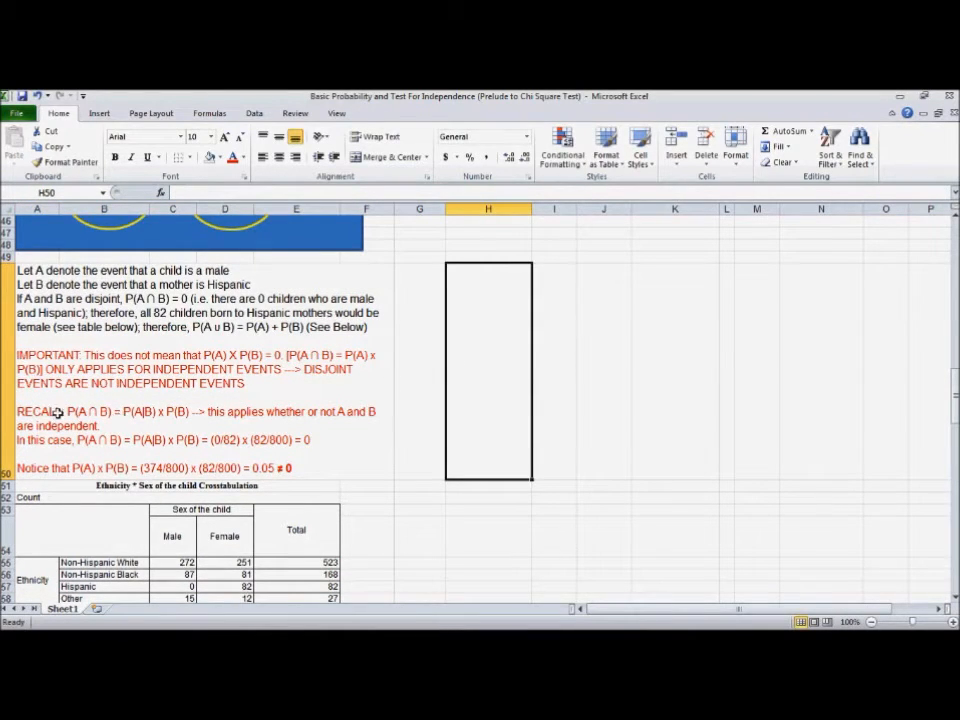
Highlight P(A ∩ B) in the "If A and B are disjoint" sentence of A50, and deselect it at the IMPORTANT note
left_click(128, 298)
double_click(127, 298)
left_click_drag(127, 298, 170, 298)
left_click(169, 298)
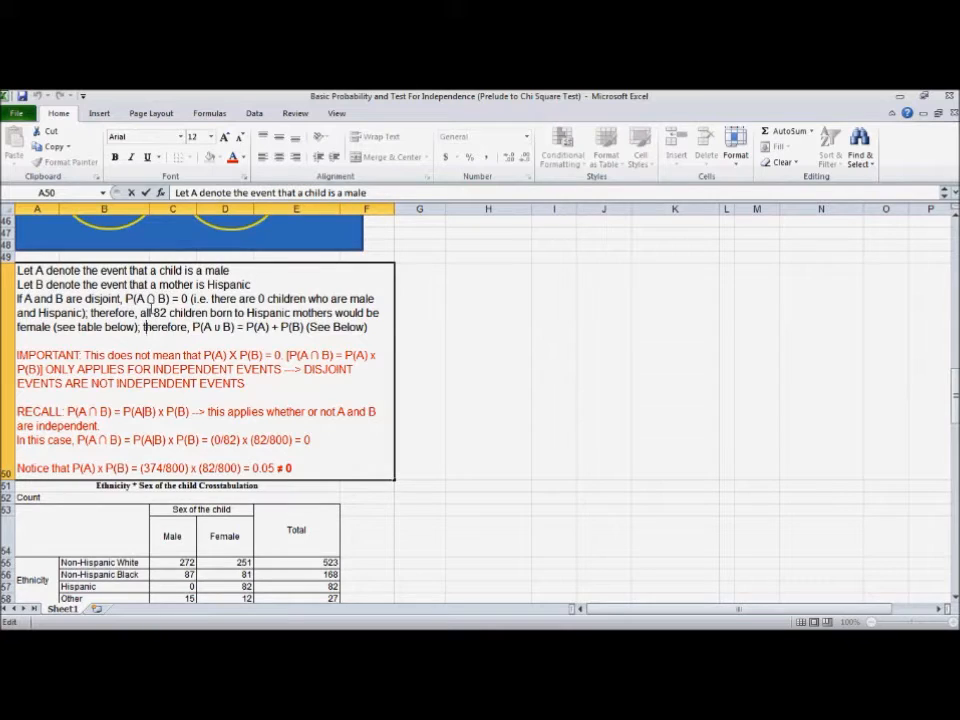
left_click_drag(169, 298, 127, 298)
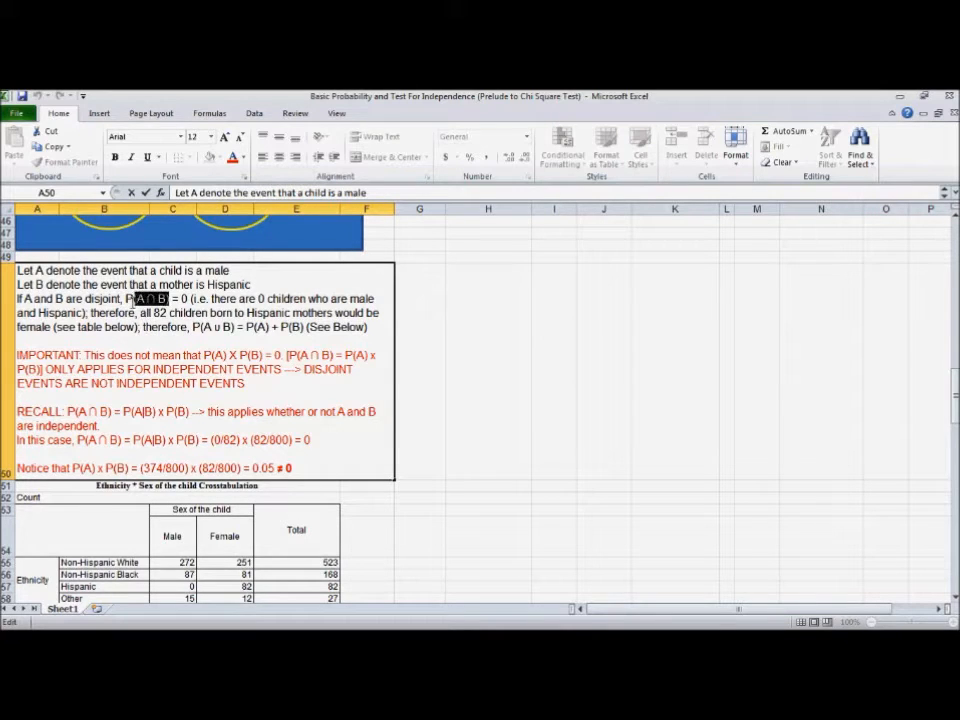
left_click(87, 360)
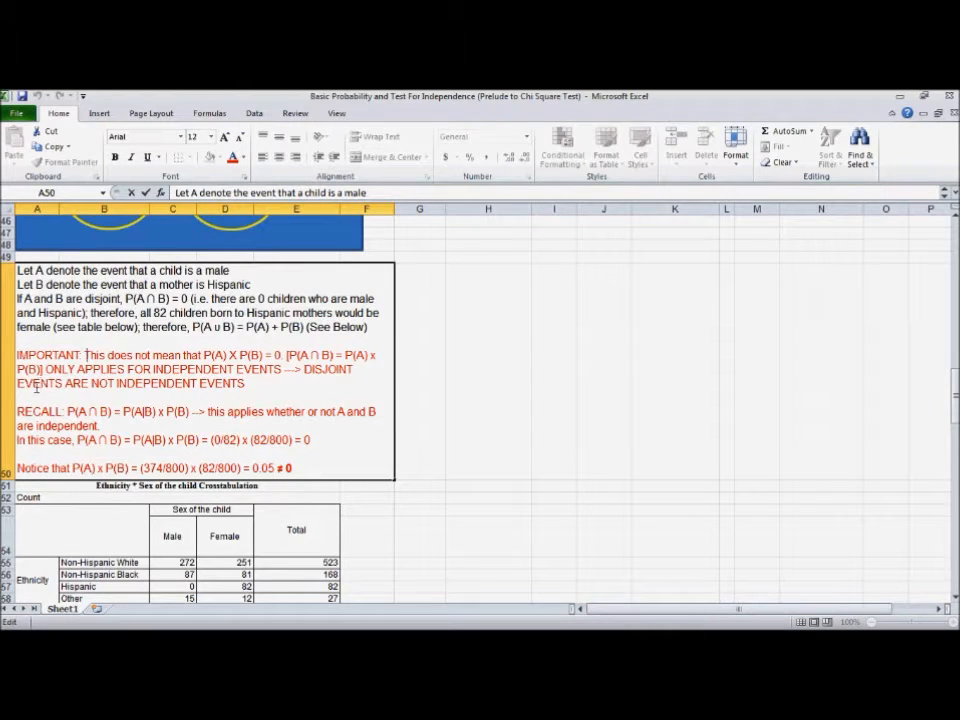
Leave the A50 notes and select the blue background rectangle of the disjoint events diagram
scroll(36, 386, "up", 2)
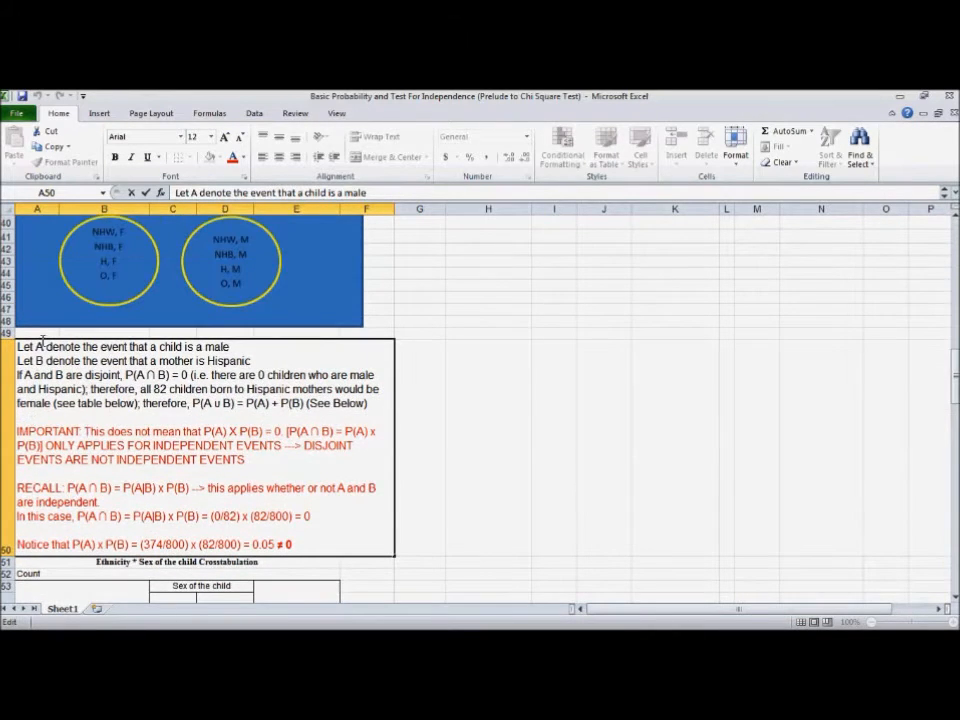
scroll(45, 330, "up", 1)
left_click(53, 306)
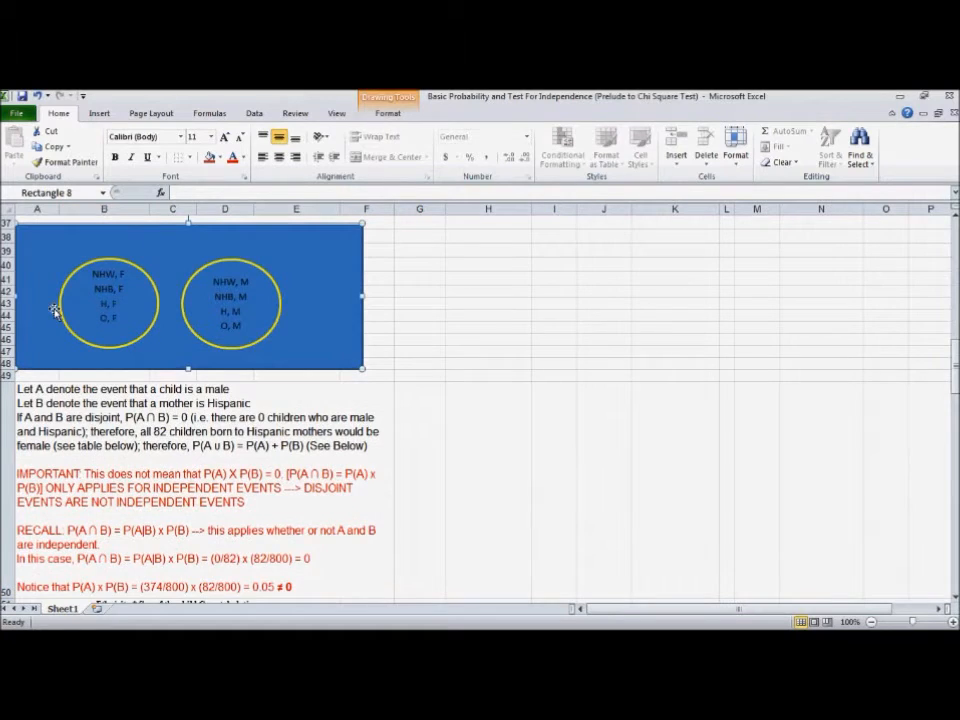
Examine the crosstabulation below the disjoint events notes, marking the whole table A53:E59 and the Hispanic male count in C57
scroll(50, 300, "down", 5)
scroll(60, 346, "up", 2)
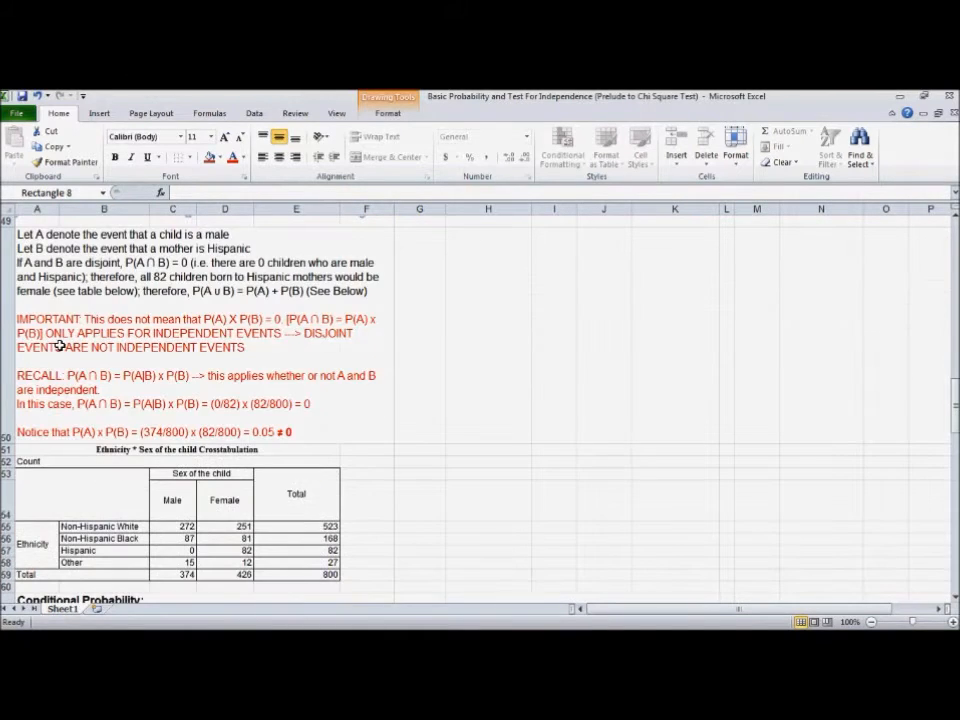
left_click(189, 545)
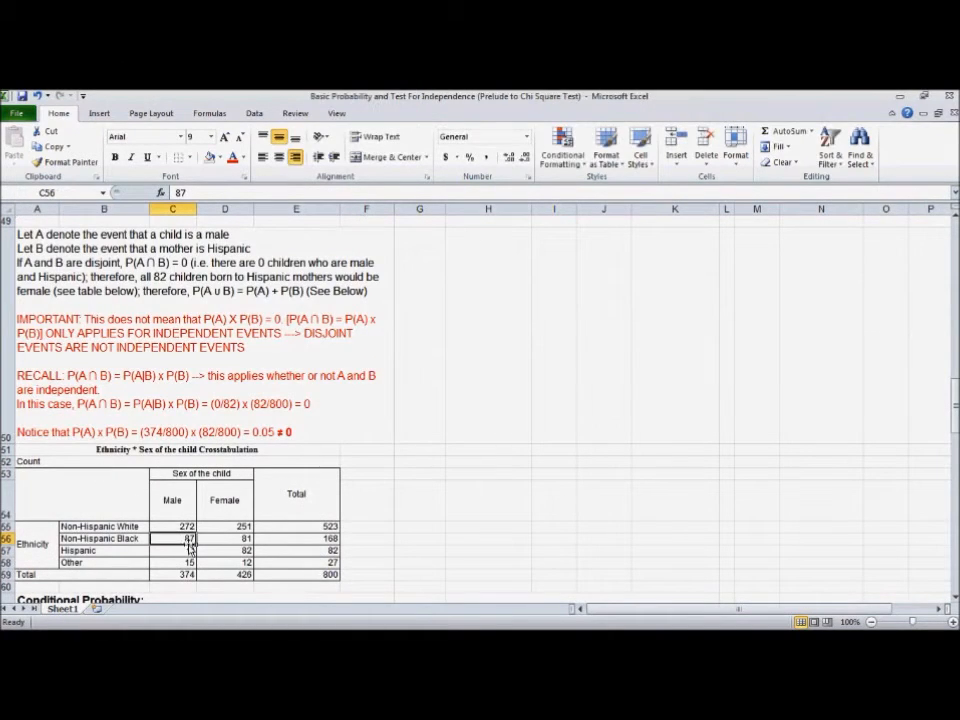
left_click(156, 553)
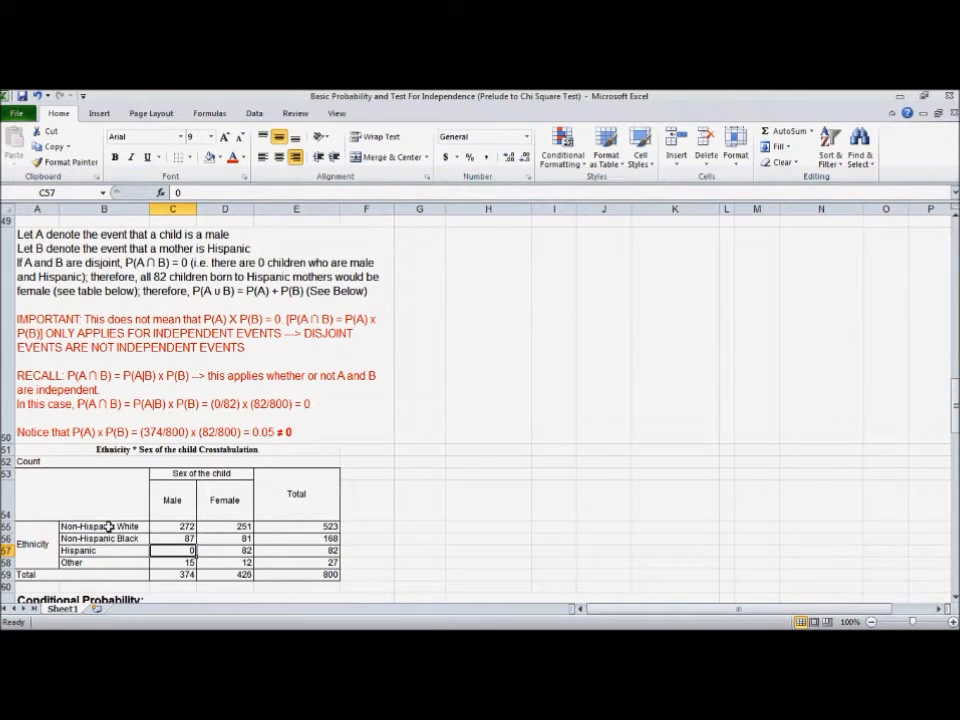
left_click_drag(99, 493, 265, 570)
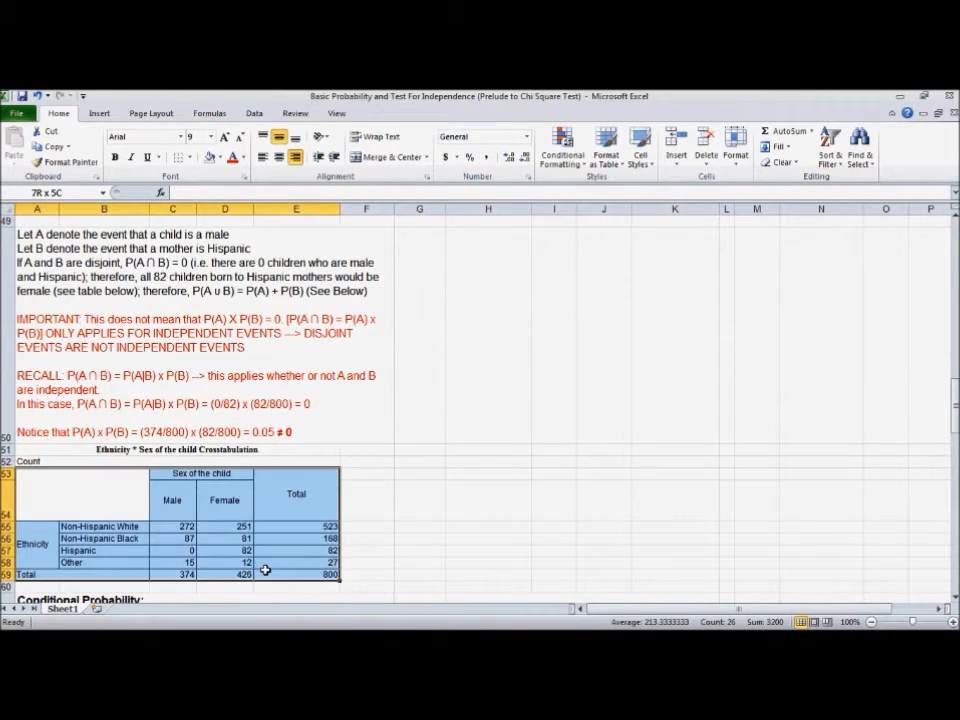
left_click(561, 516)
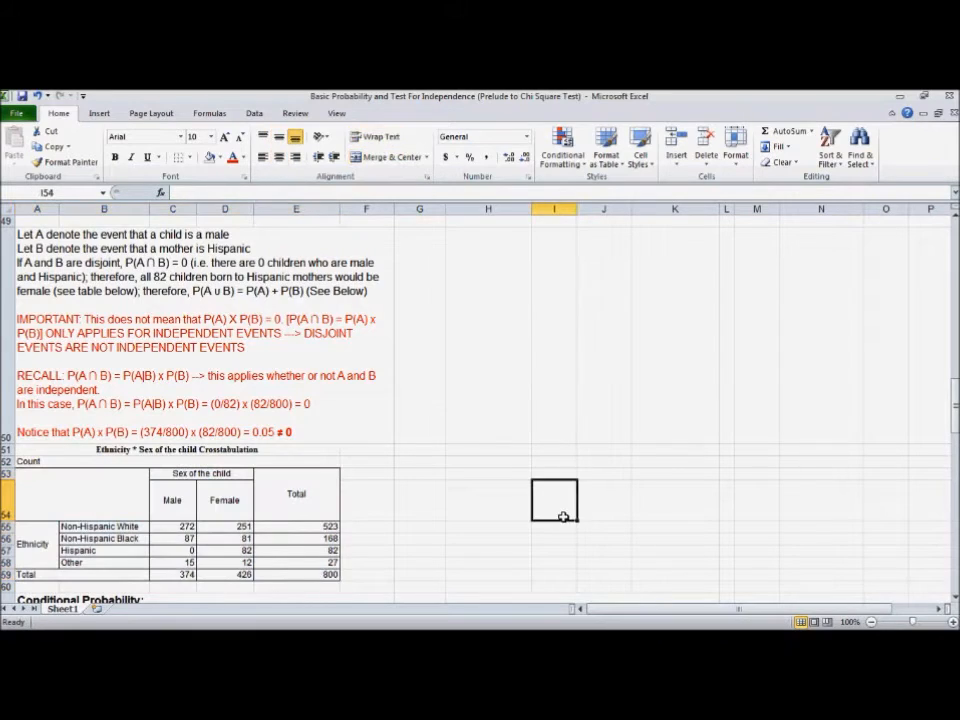
left_click(171, 550)
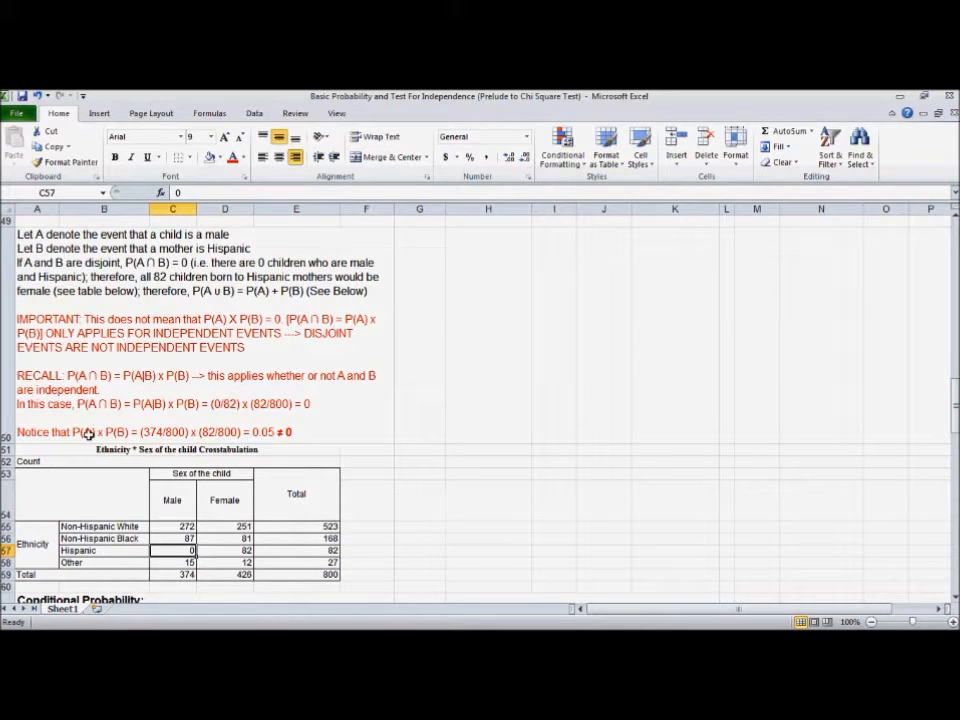
Find the Union notes in A84, highlight the formula P(A ∪ B) = P(A) + P(B) – P(A ∩ B), and deselect it
scroll(50, 420, "down", 1)
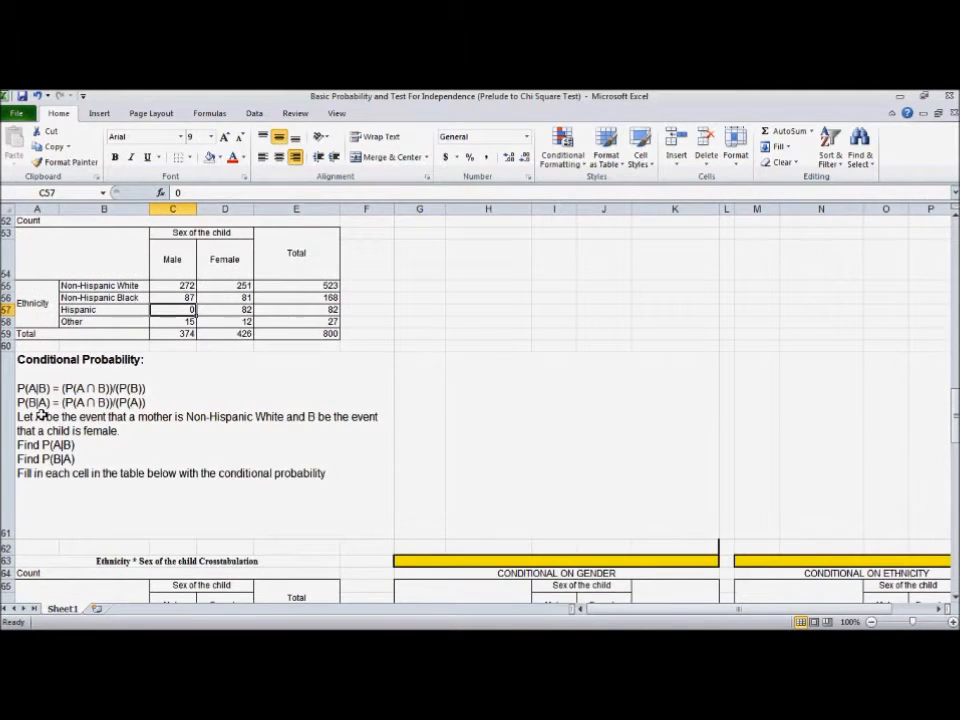
scroll(40, 414, "down", 7)
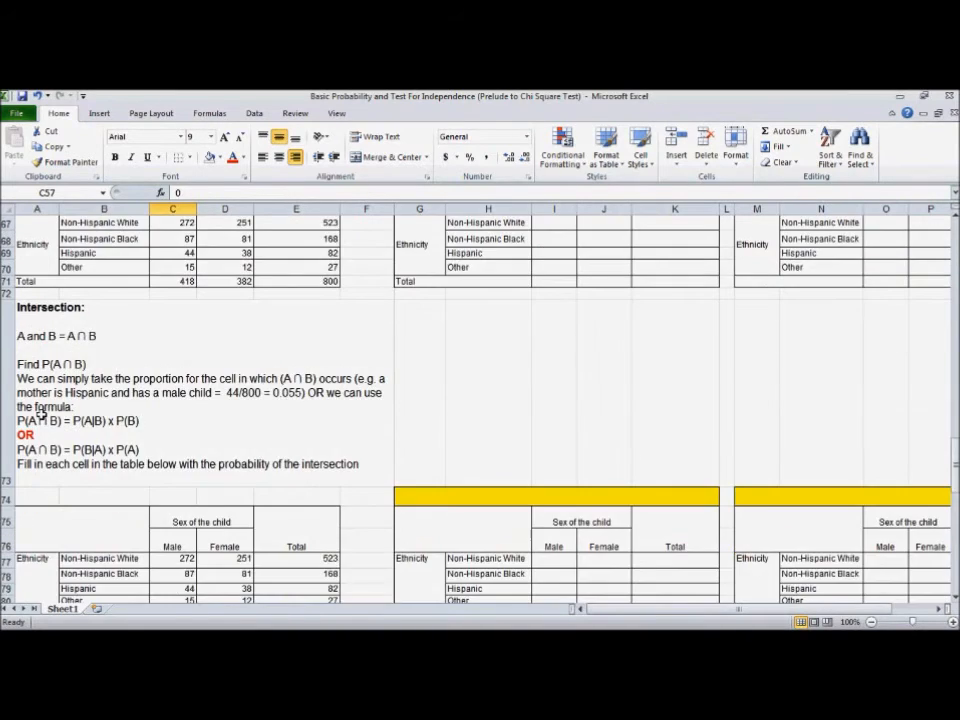
scroll(41, 414, "down", 5)
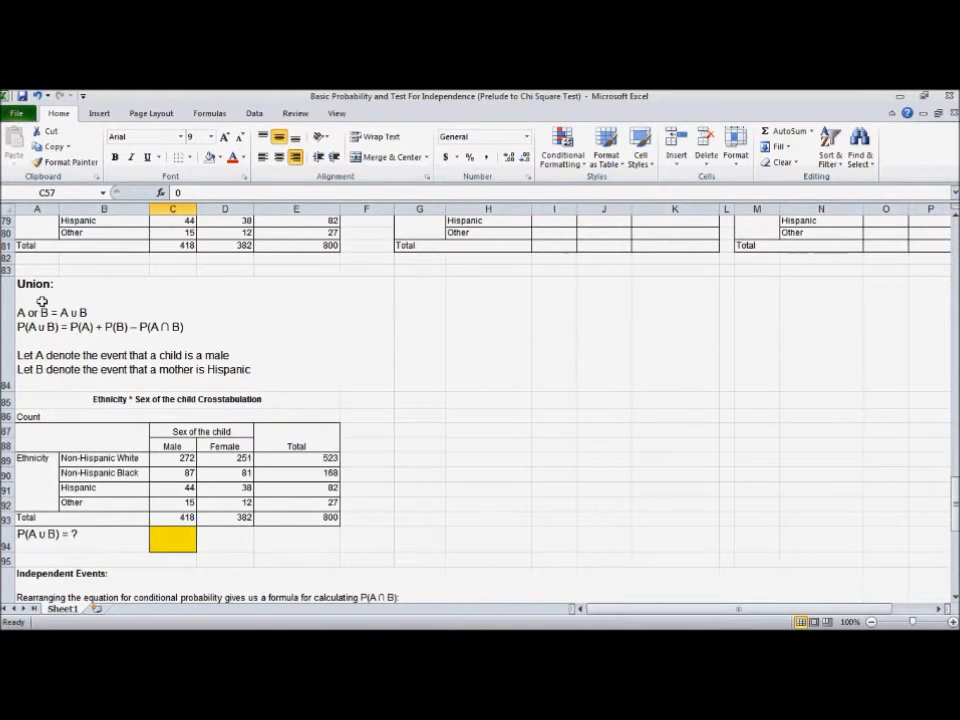
left_click(30, 334)
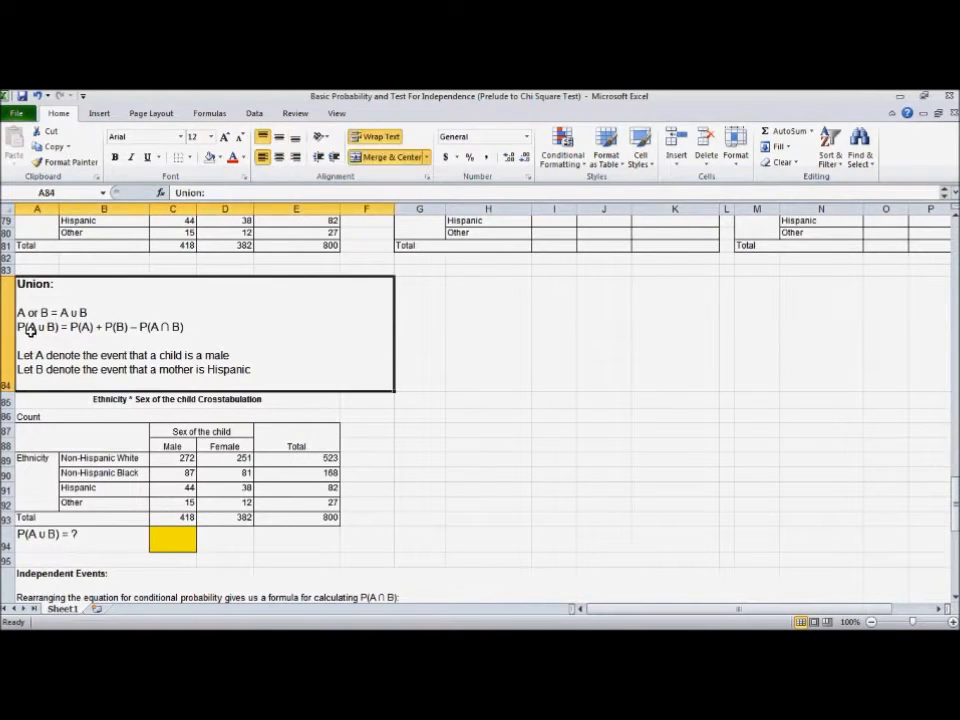
double_click(113, 329)
left_click_drag(195, 326, 17, 327)
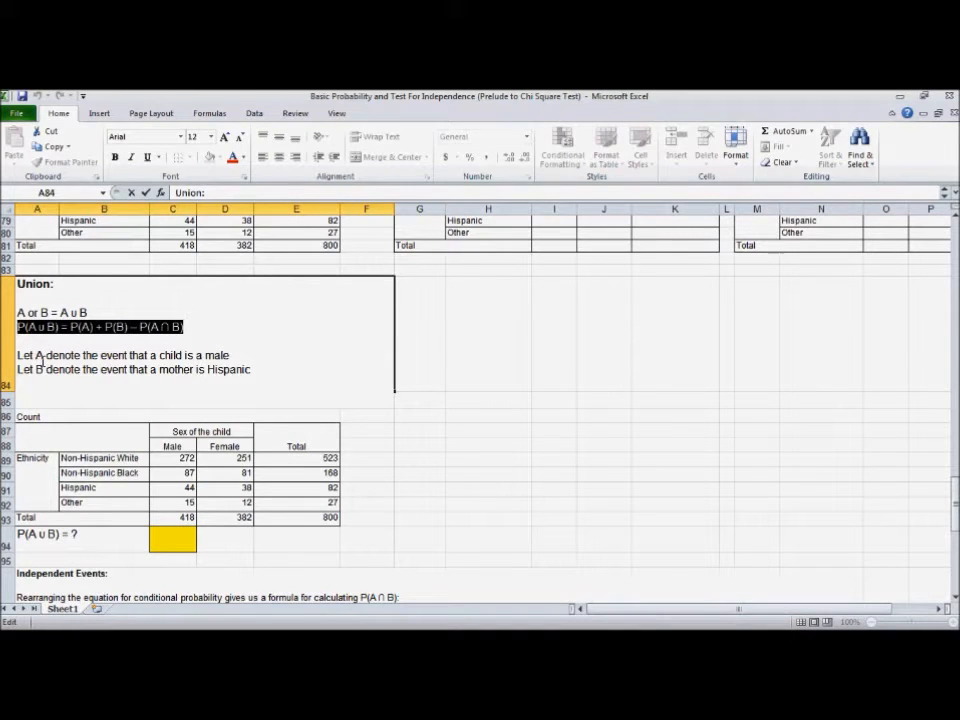
left_click(41, 357)
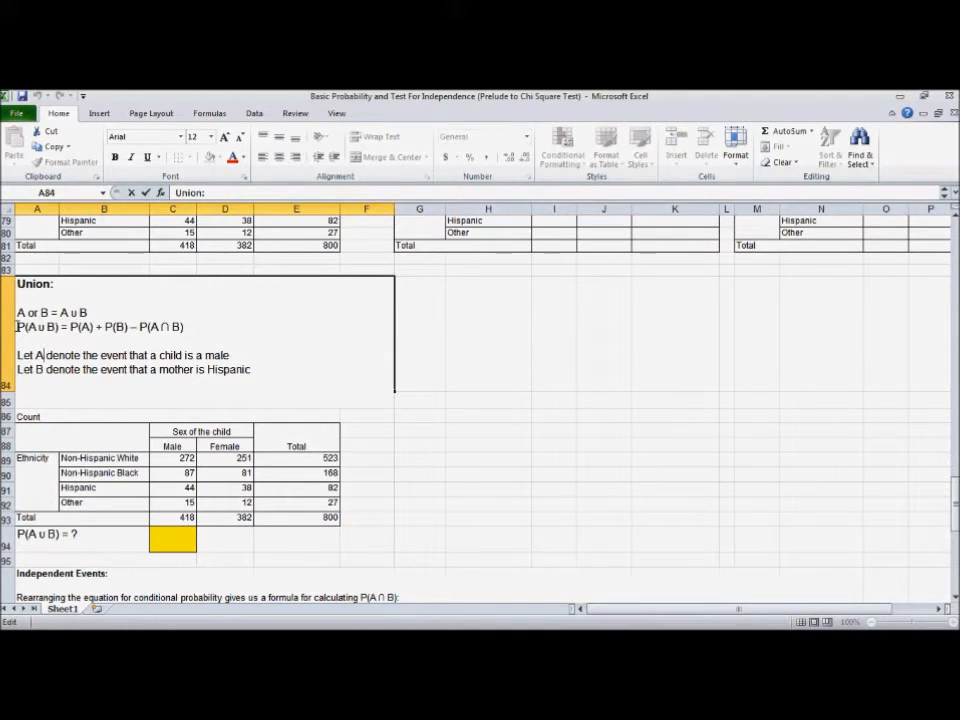
Highlight and deselect P(A ∪ B) in the A84 union formula, and compare the formula with the Disjoint Events diagram
left_click_drag(17, 326, 57, 331)
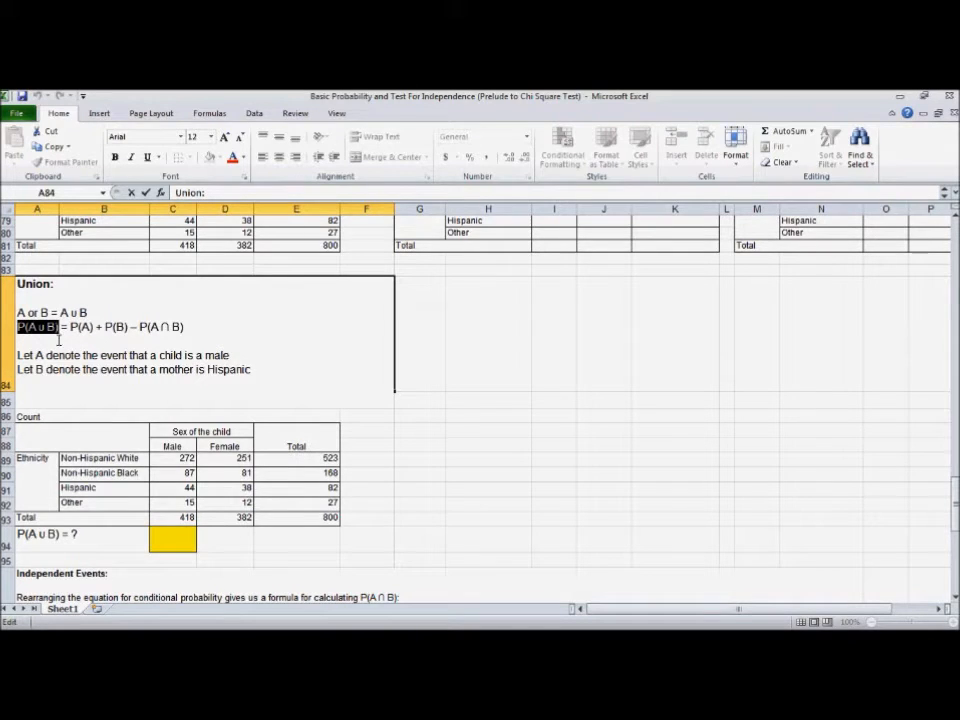
left_click(66, 340)
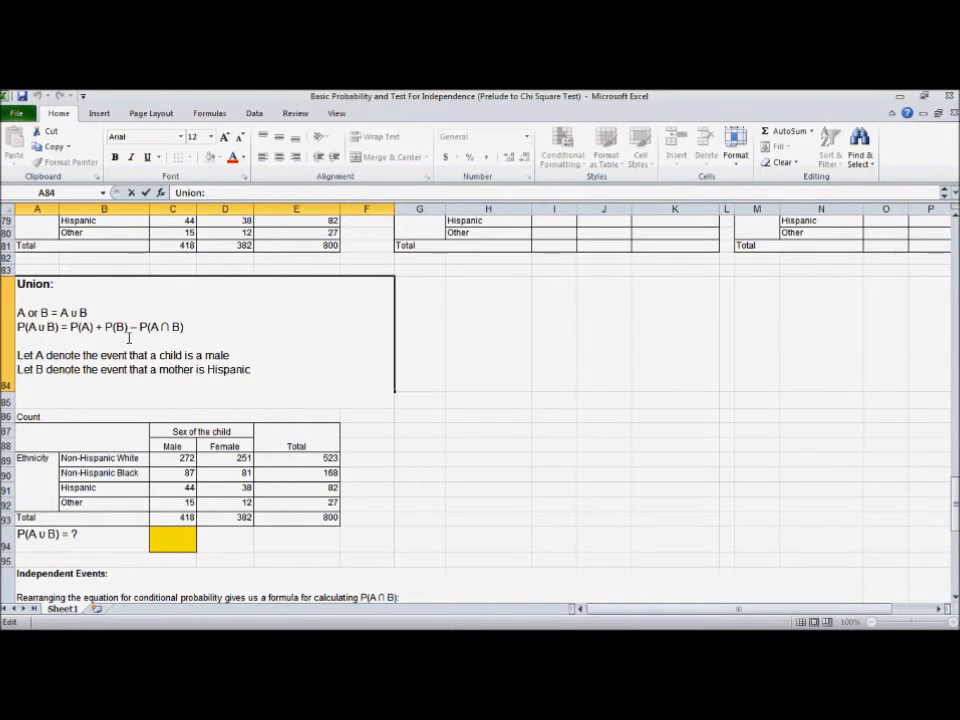
scroll(80, 382, "up", 10)
scroll(80, 382, "up", 4)
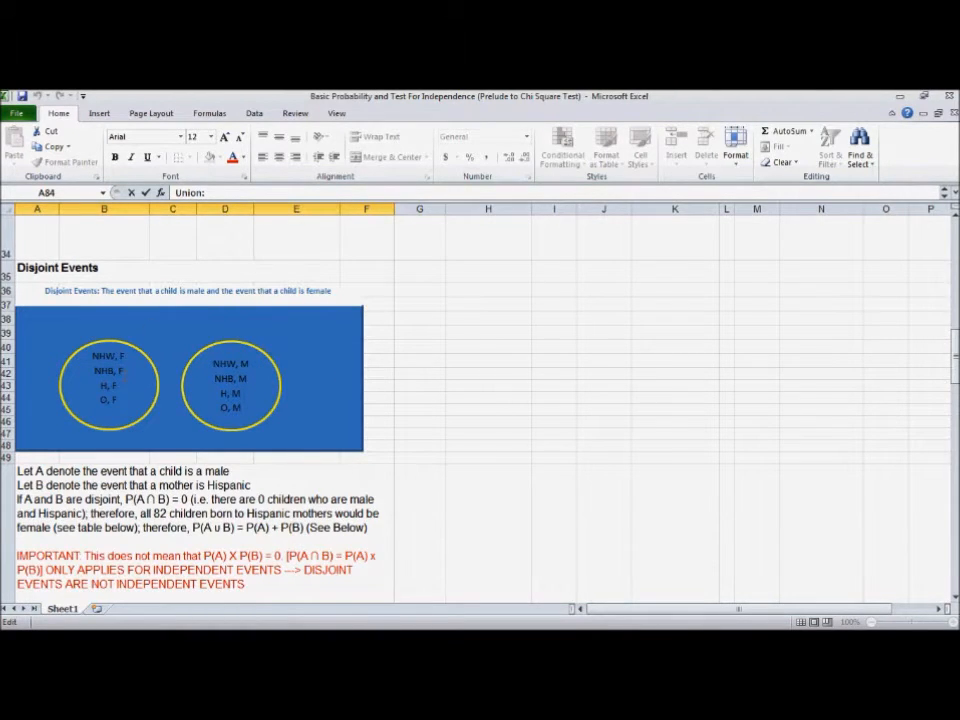
scroll(108, 453, "down", 9)
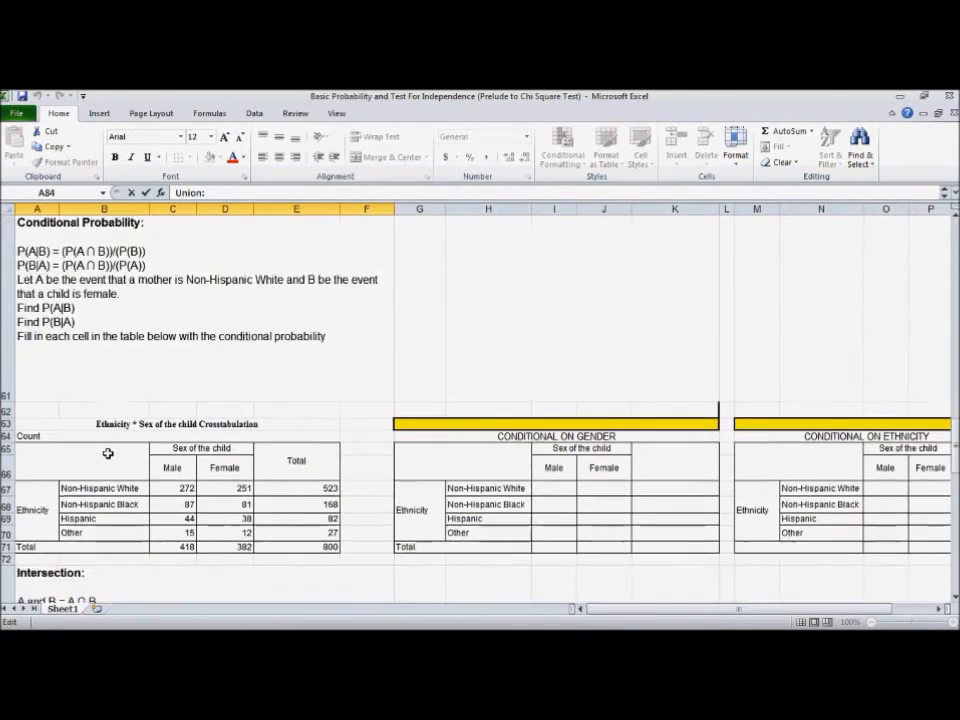
scroll(108, 453, "down", 3)
scroll(108, 453, "down", 2)
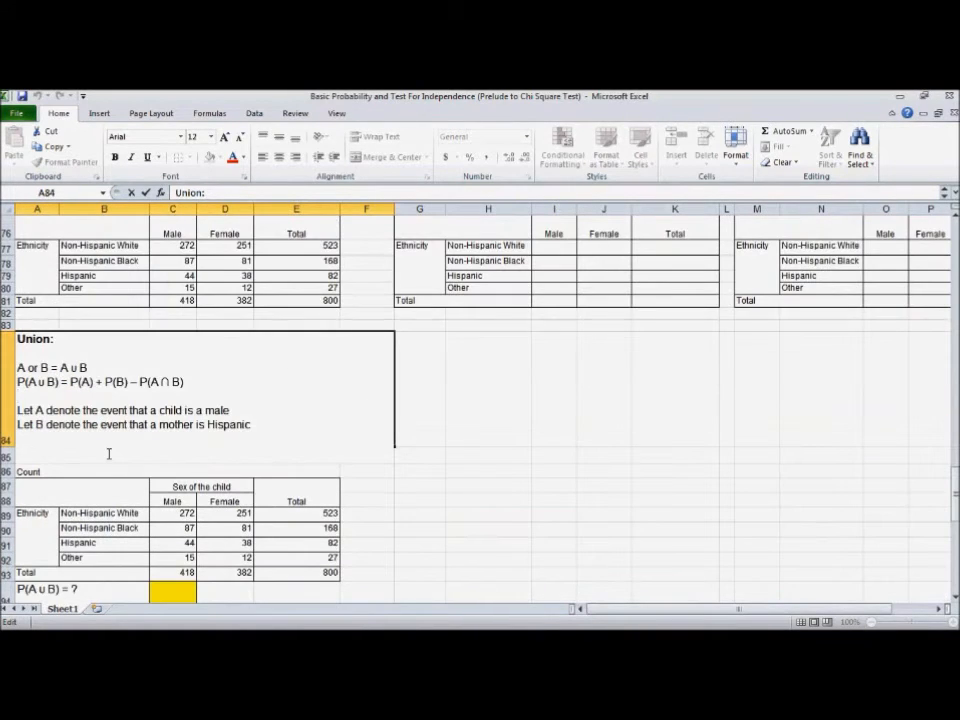
Point out P(A ∩ B) in the A84 union formula, check it against the two disjoint circles, and return to the Union notes
left_click_drag(141, 382, 191, 385)
left_click(158, 410)
scroll(100, 460, "up", 10)
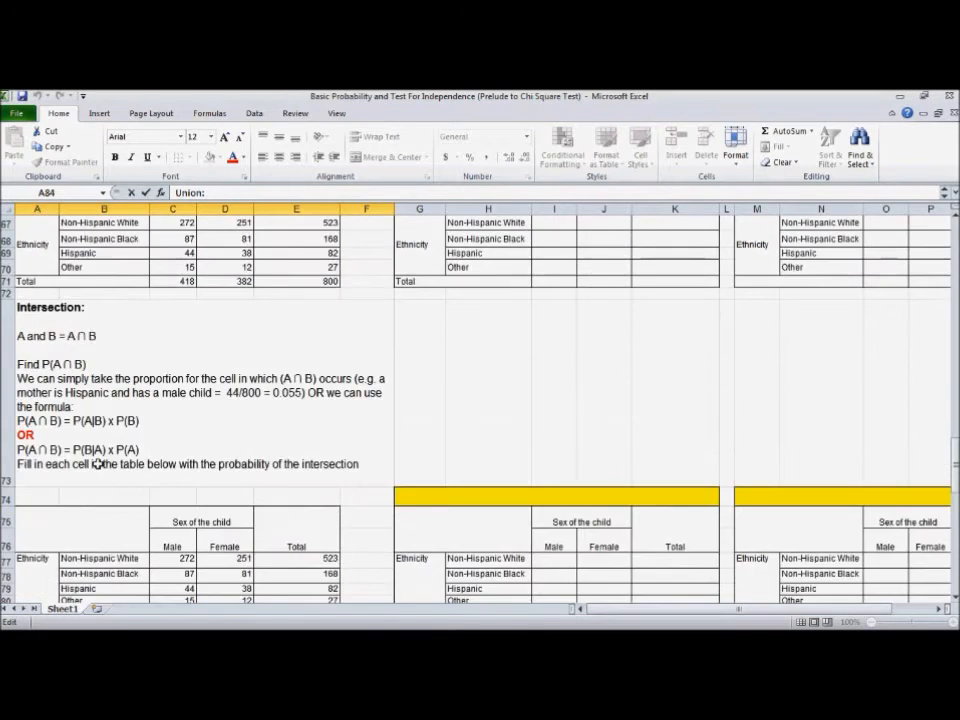
scroll(71, 483, "up", 3)
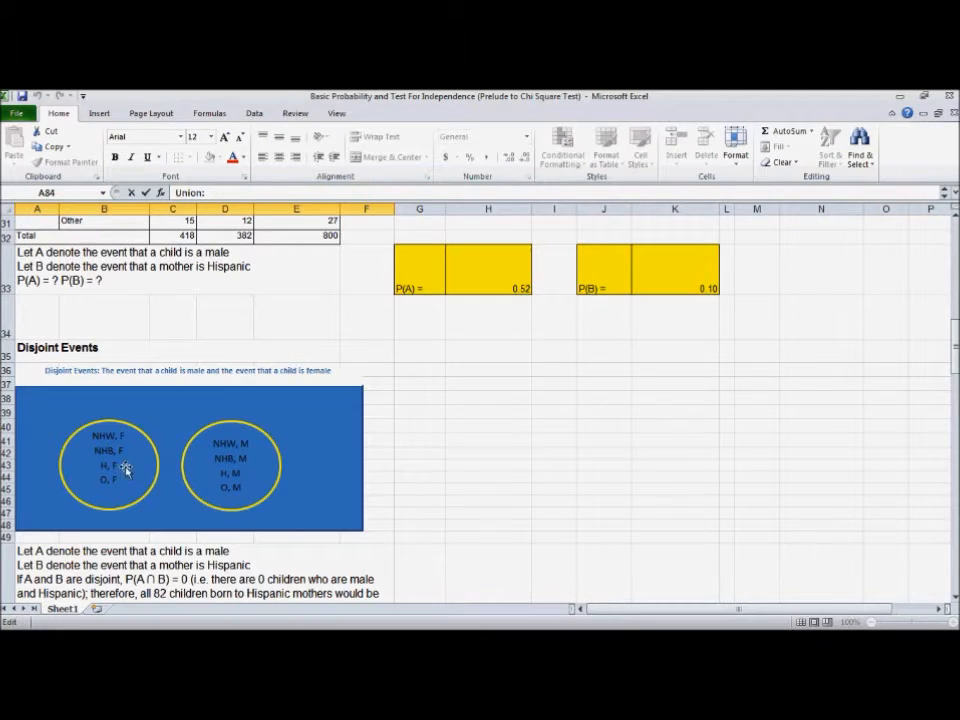
scroll(97, 483, "down", 15)
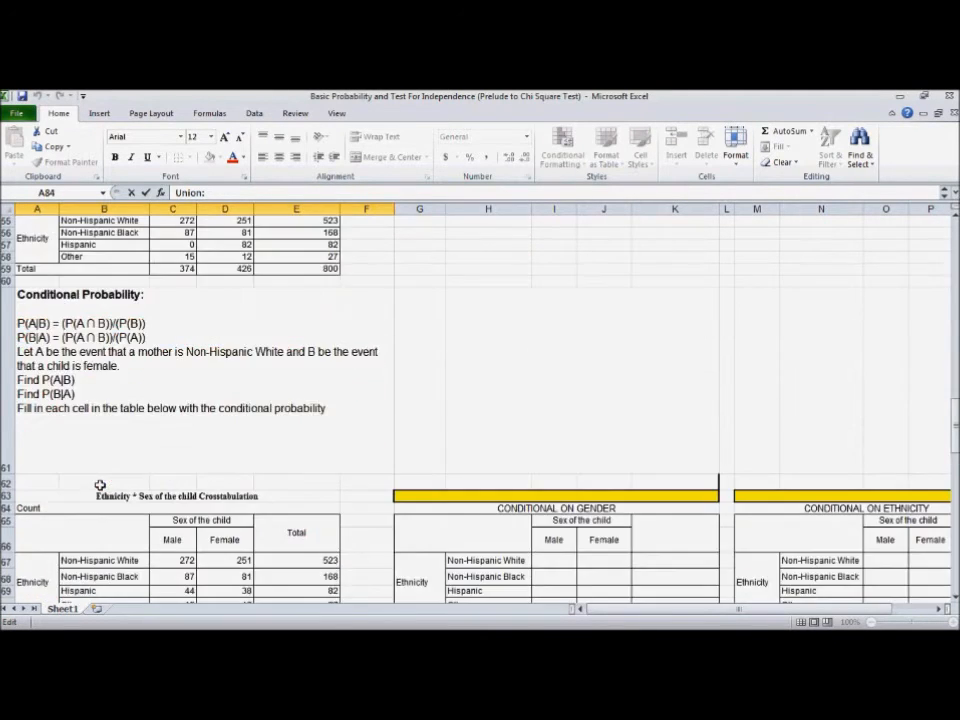
scroll(97, 483, "down", 1)
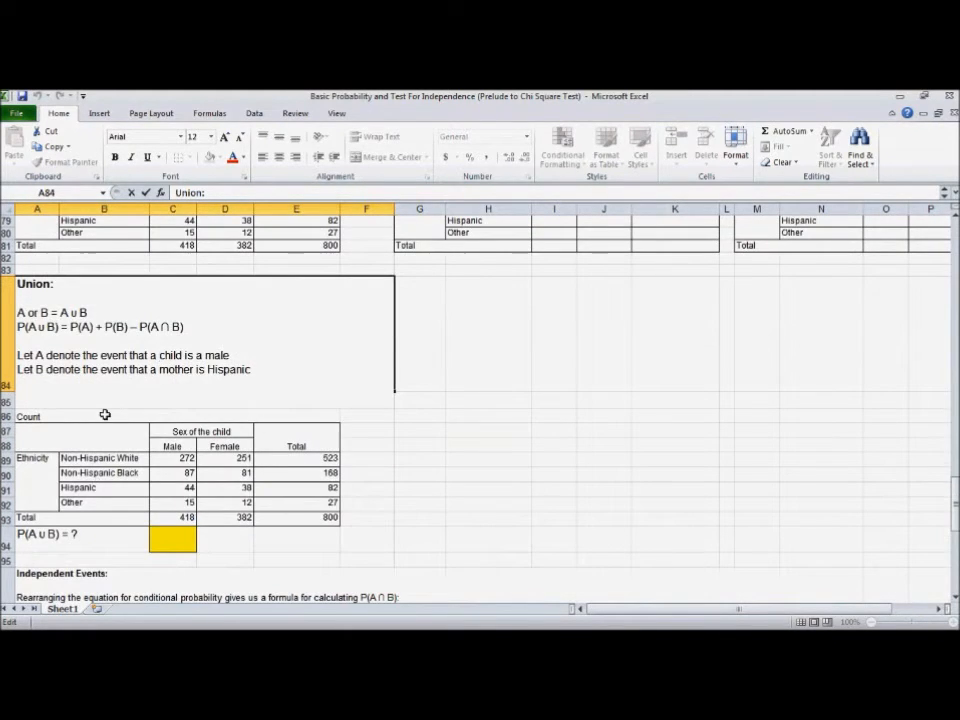
Delete – P(A ∩ B) from the union formula in A84 and undo the deletion
left_click_drag(141, 327, 184, 328)
left_click(181, 340)
left_click_drag(128, 327, 185, 327)
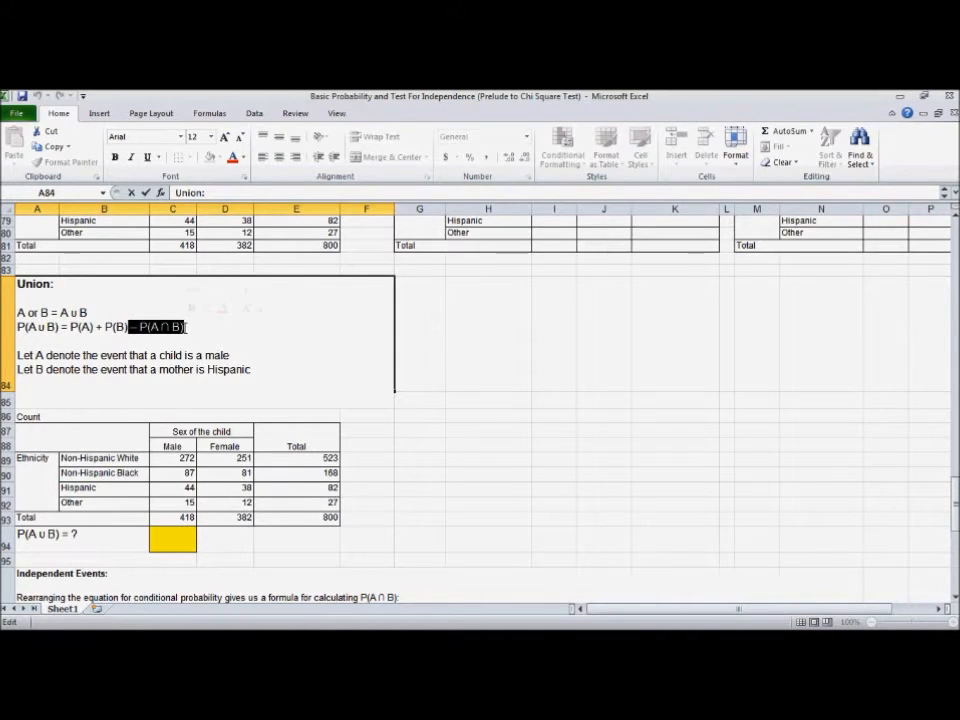
key("Delete")
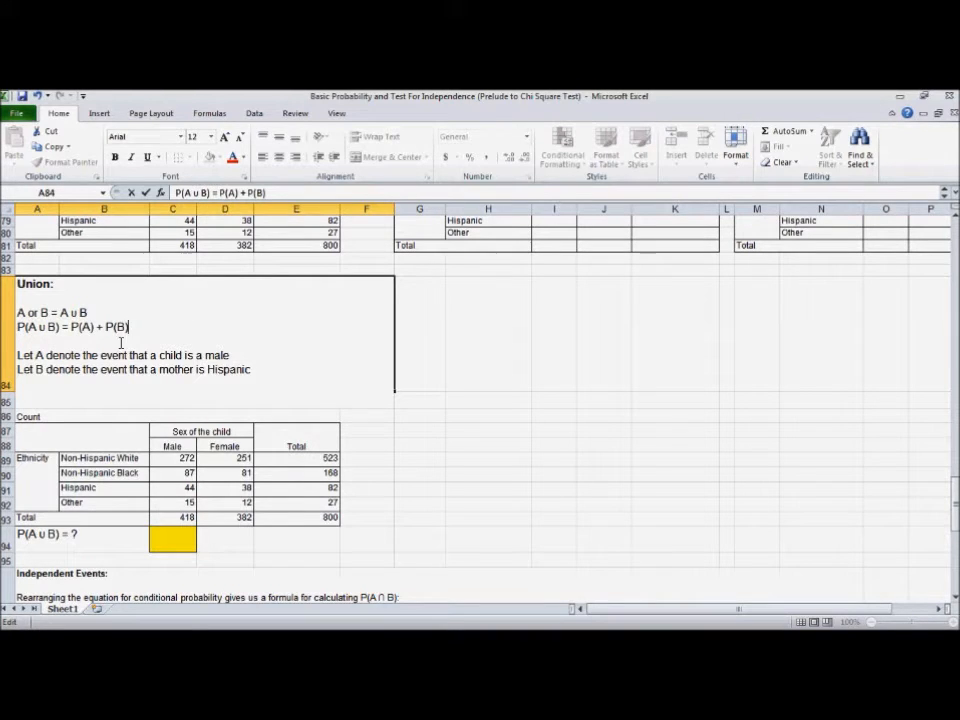
left_click(37, 97)
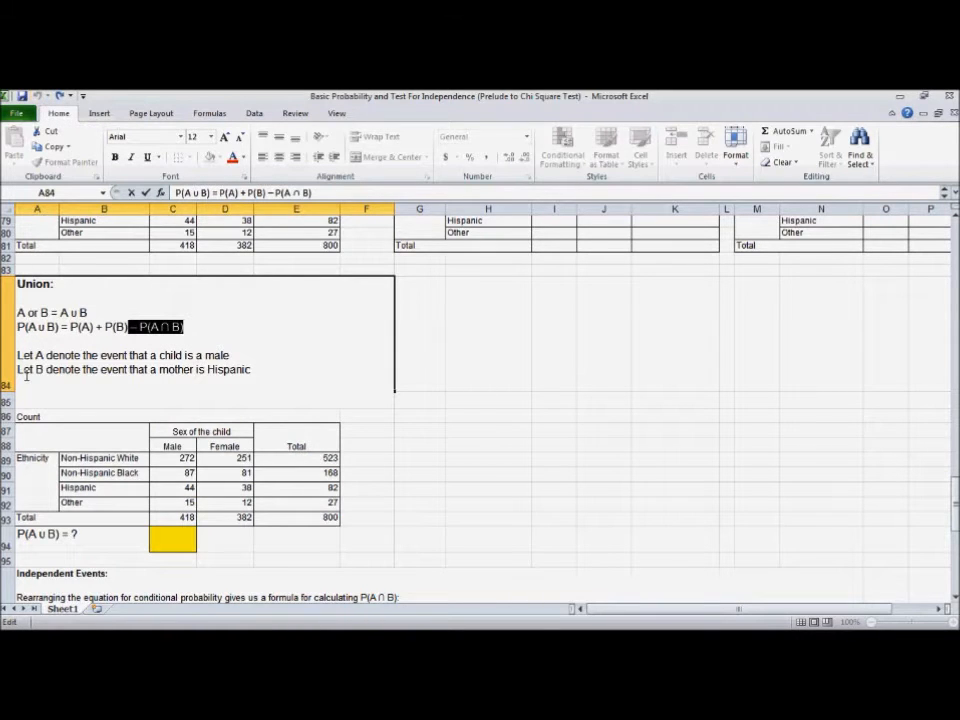
Return to the disjoint events notes in A50, highlight the RECALL formula P(A ∩ B) = P(A|B) x P(B), and deselect it
scroll(26, 375, "up", 9)
scroll(25, 375, "up", 3)
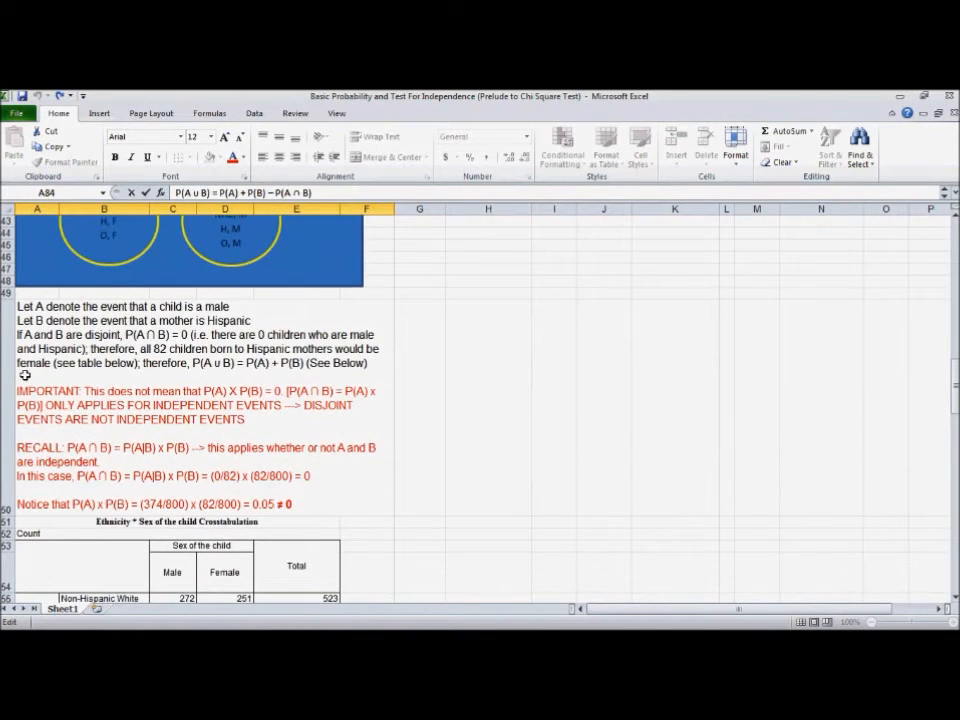
scroll(25, 375, "down", 1)
left_click(79, 412)
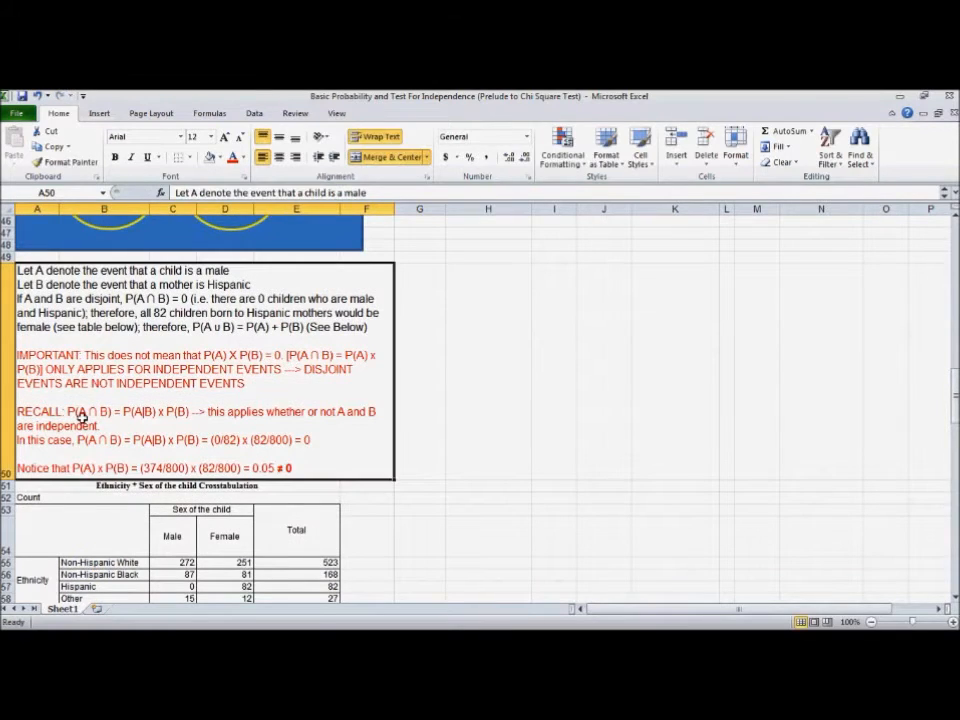
left_click_drag(69, 411, 185, 408)
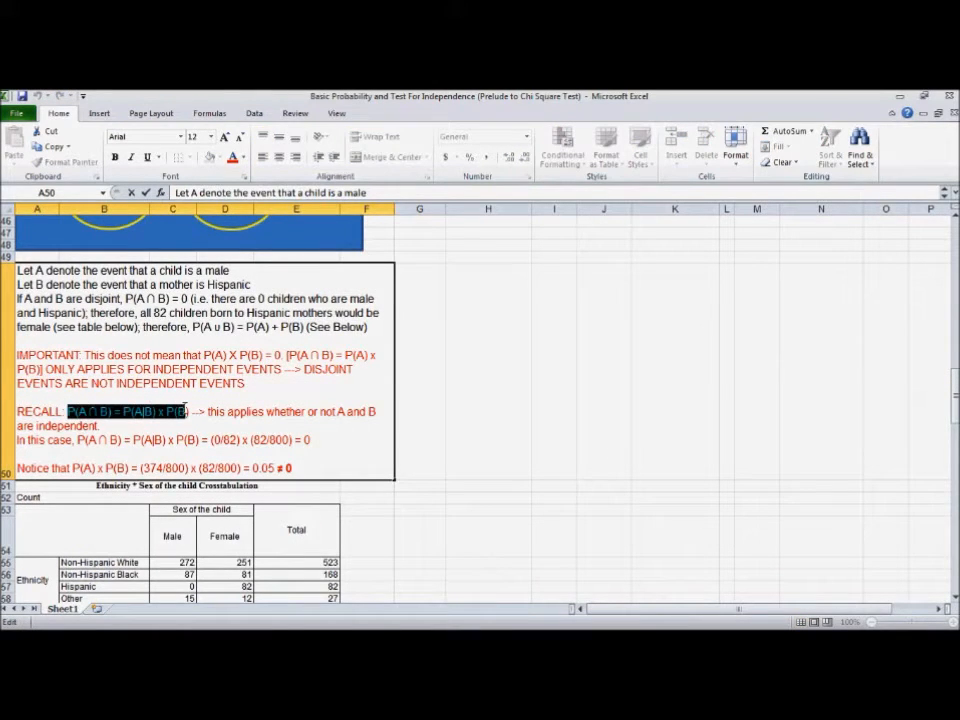
left_click(134, 431)
Highlight P(A|B) and P(A ∩ B) separately in the RECALL line of A50, leaving the text unselected at the line's start
scroll(62, 386, "down", 1)
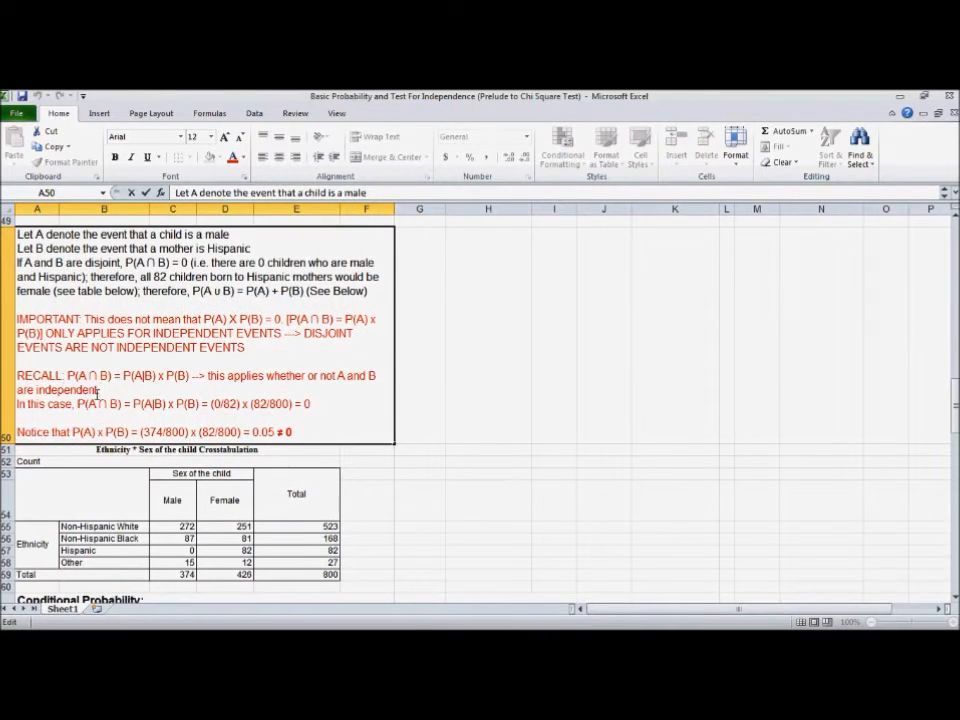
left_click_drag(125, 375, 155, 376)
left_click(82, 389)
left_click_drag(68, 375, 106, 376)
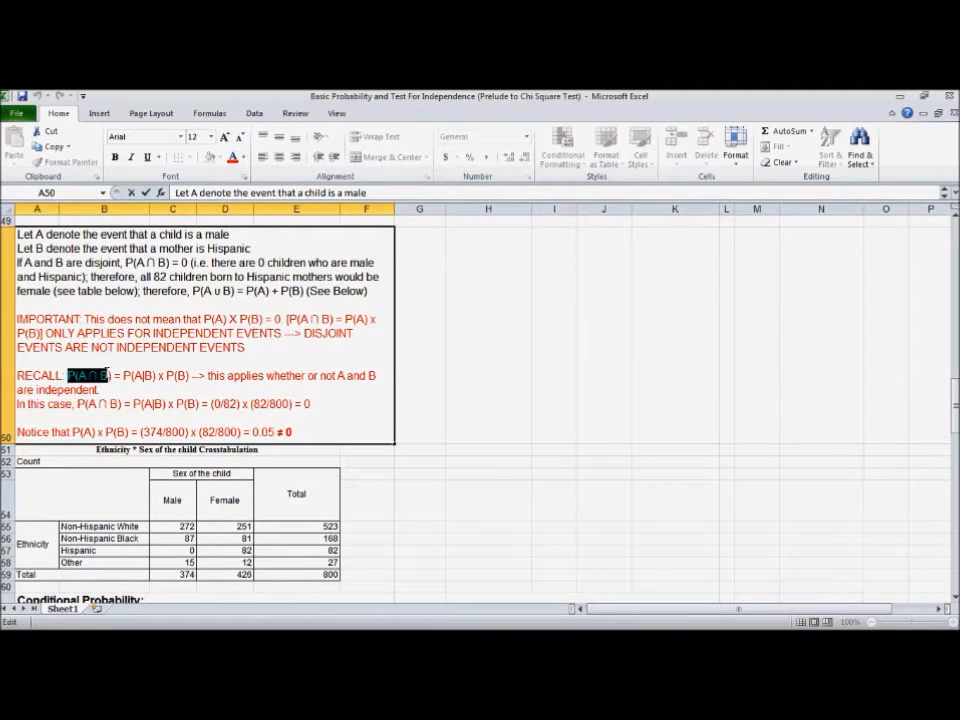
left_click(18, 376)
Inspect the female circle in the disjoint events diagram, the Hispanic male count in C57, and the Total heading in E53
scroll(18, 376, "up", 4)
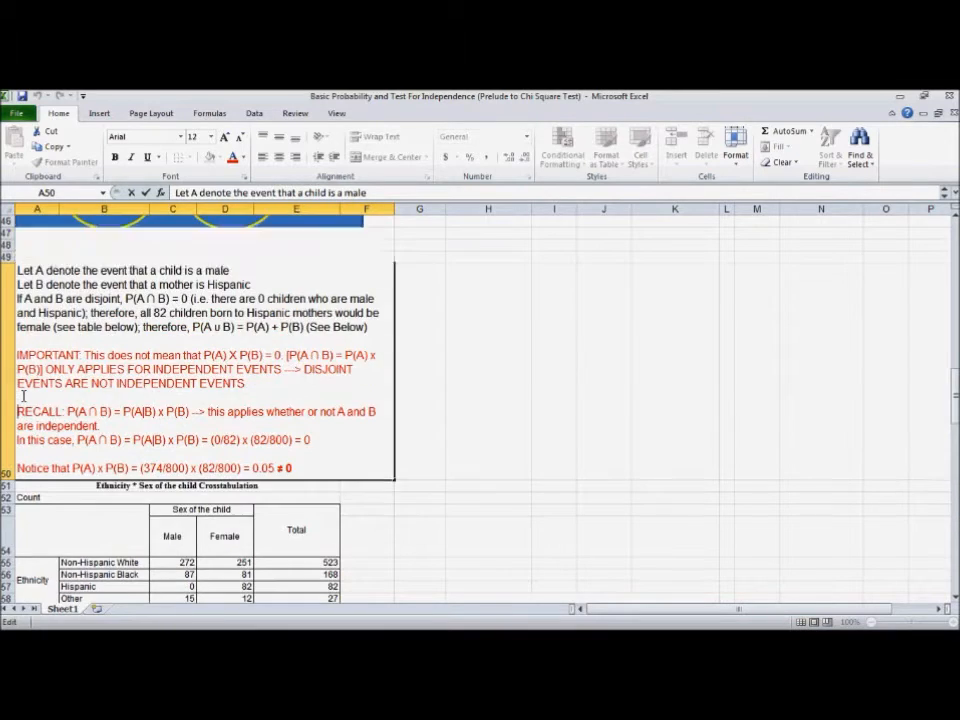
left_click(62, 285)
scroll(60, 288, "down", 5)
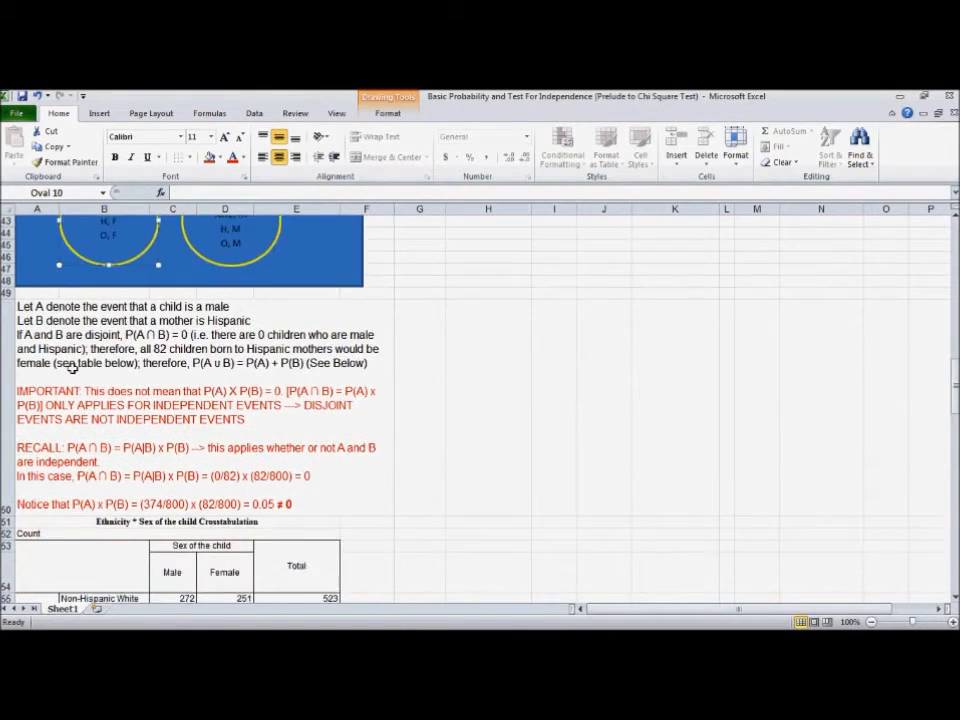
left_click(178, 307)
scroll(31, 258, "up", 1)
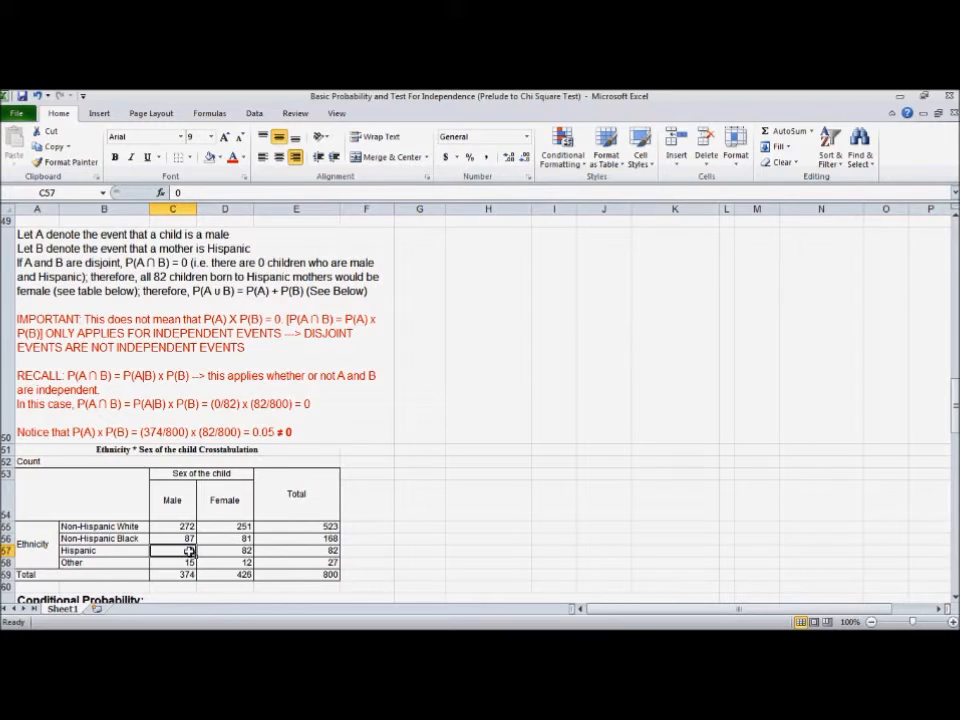
left_click(64, 484)
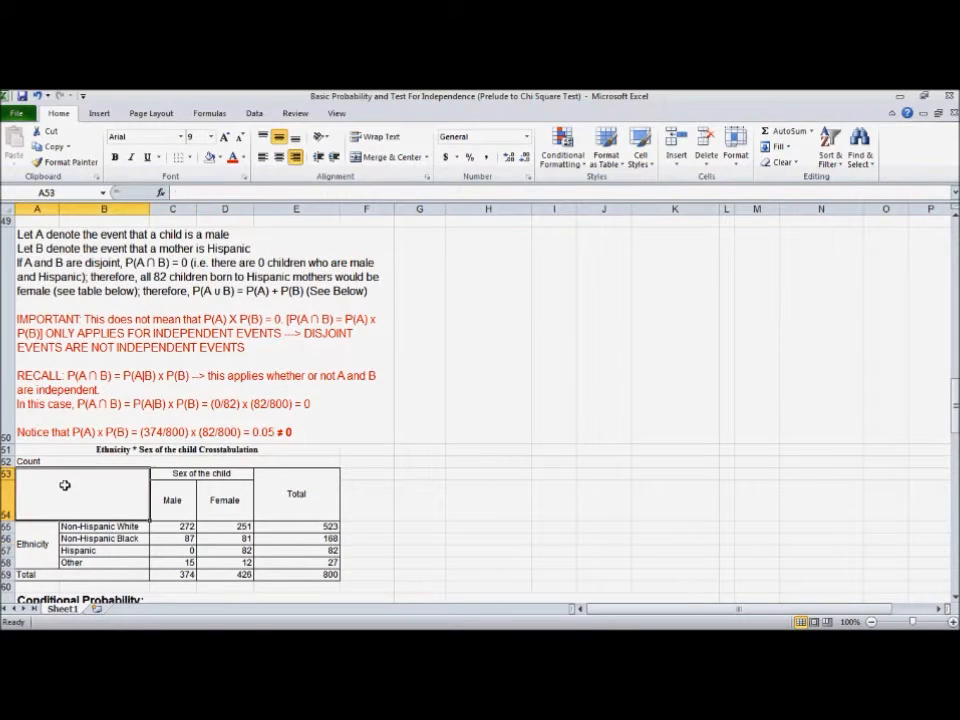
left_click(293, 495)
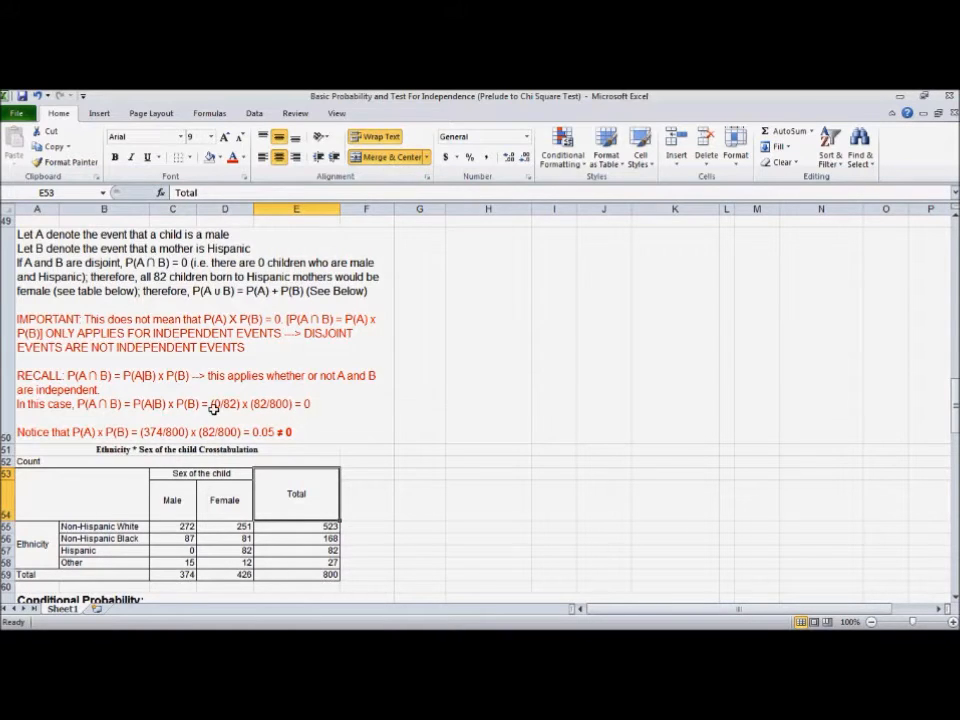
Highlight P(A ∩ B) in the "In this case" line of the A50 notes
left_click(73, 404)
double_click(73, 404)
left_click_drag(77, 404, 122, 404)
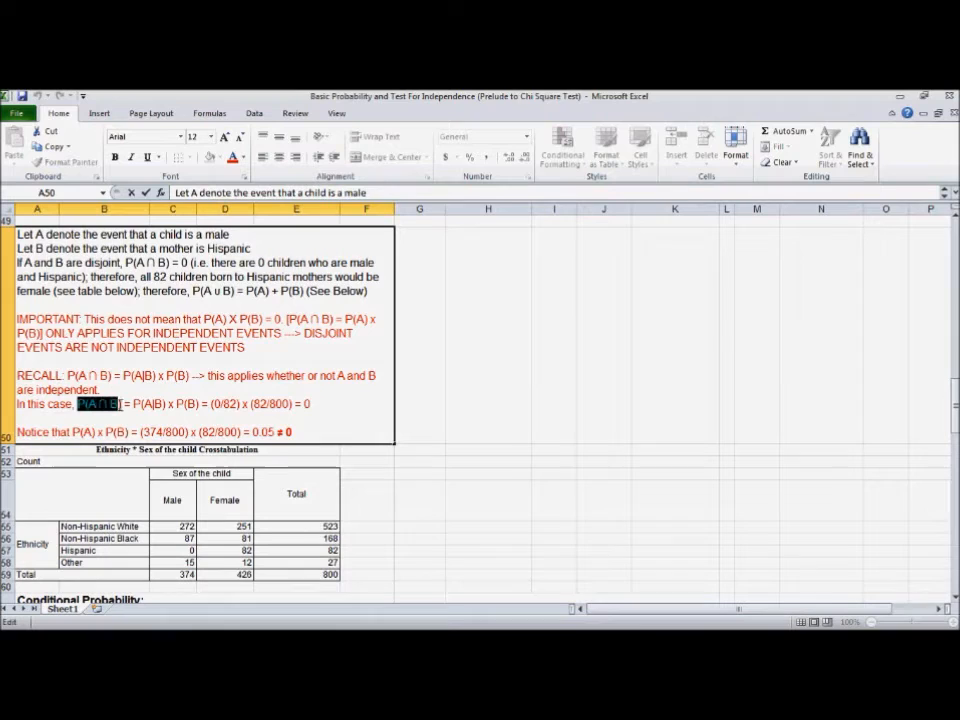
Deselect the highlighted text, leave the A50 notes by selecting J50, and look at the Union section in row 84
left_click(336, 376)
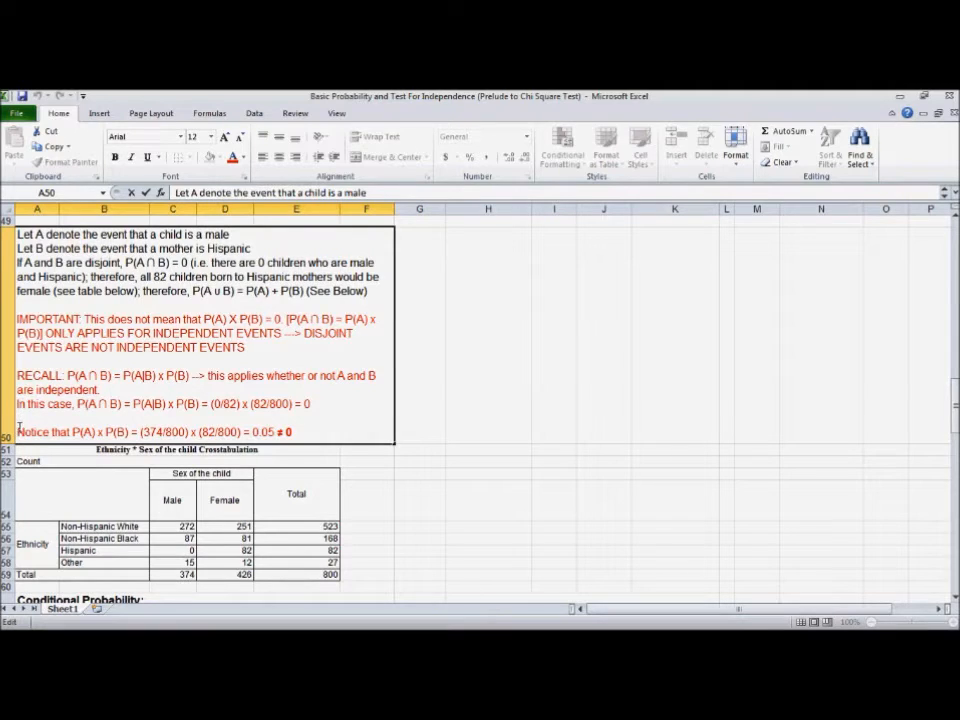
scroll(19, 427, "up", 1)
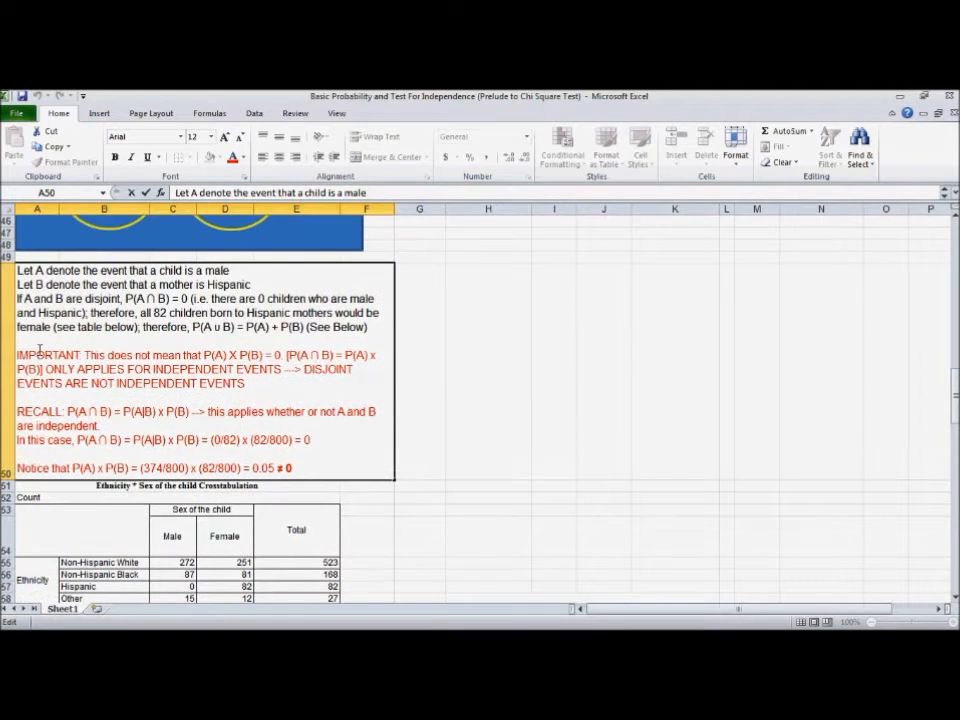
left_click(606, 407)
scroll(133, 469, "down", 5)
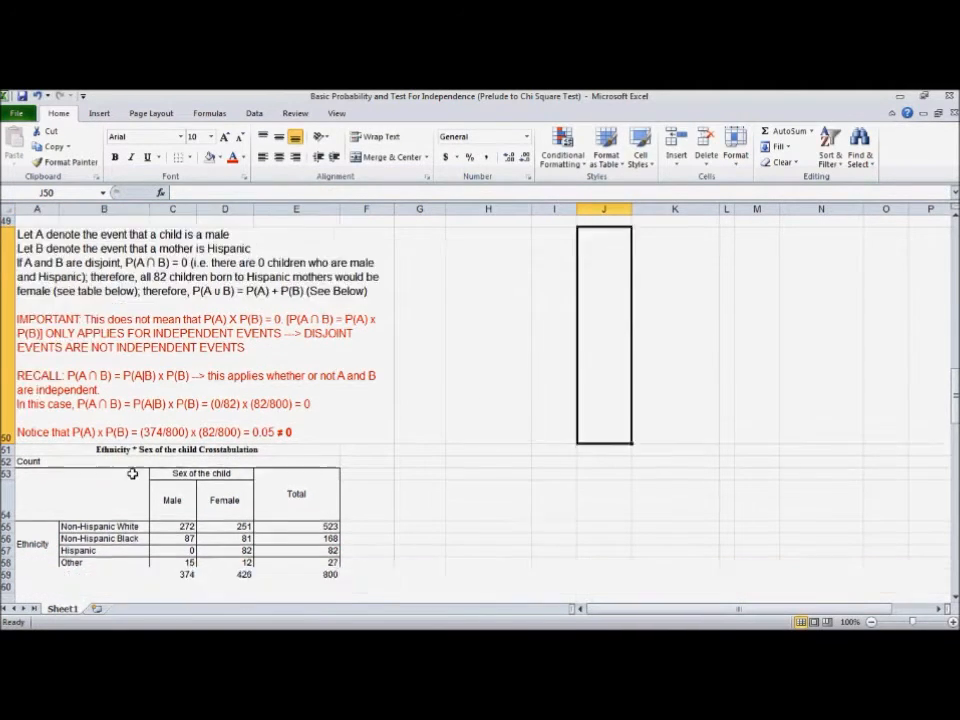
scroll(34, 546, "down", 5)
scroll(34, 480, "down", 3)
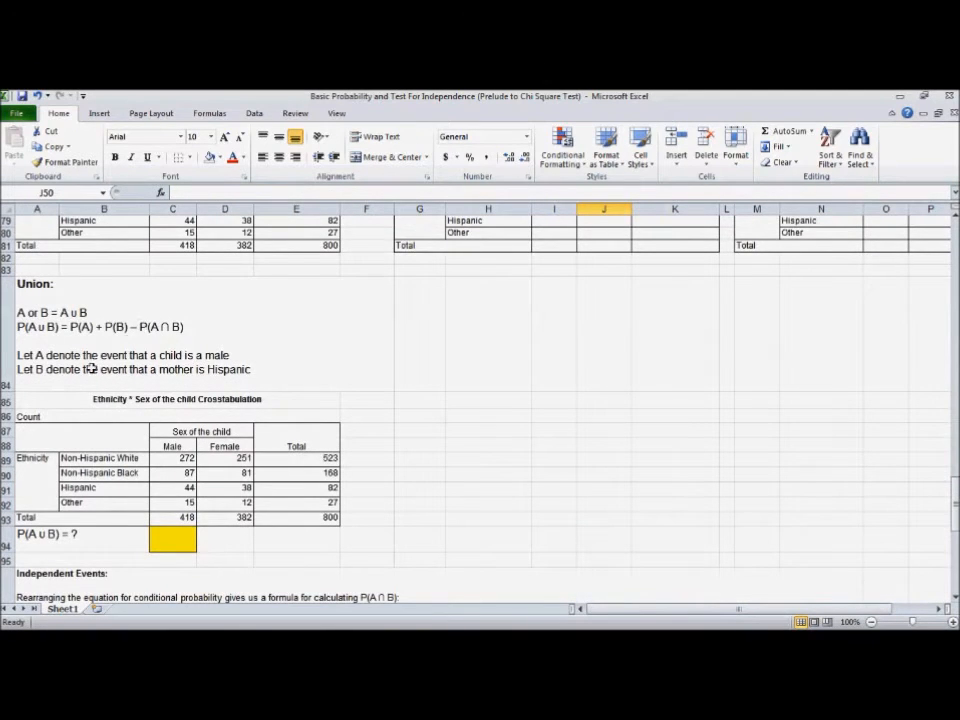
Review the disjoint events diagram and the A50 notes alongside the Conditional Probability section
scroll(62, 421, "up", 4)
scroll(62, 421, "up", 6)
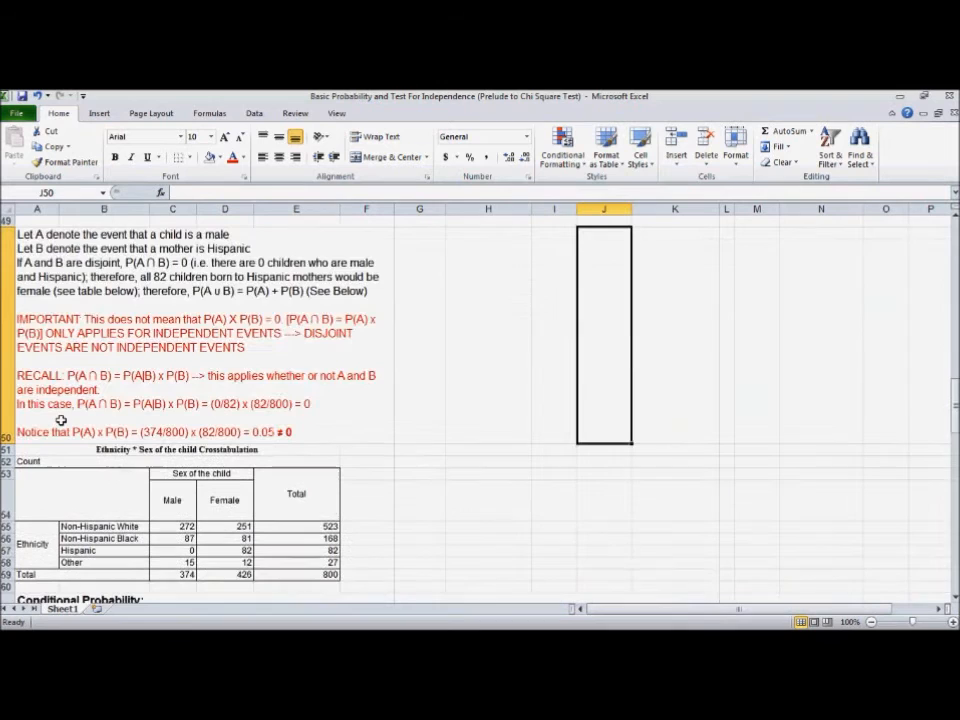
scroll(62, 425, "up", 4)
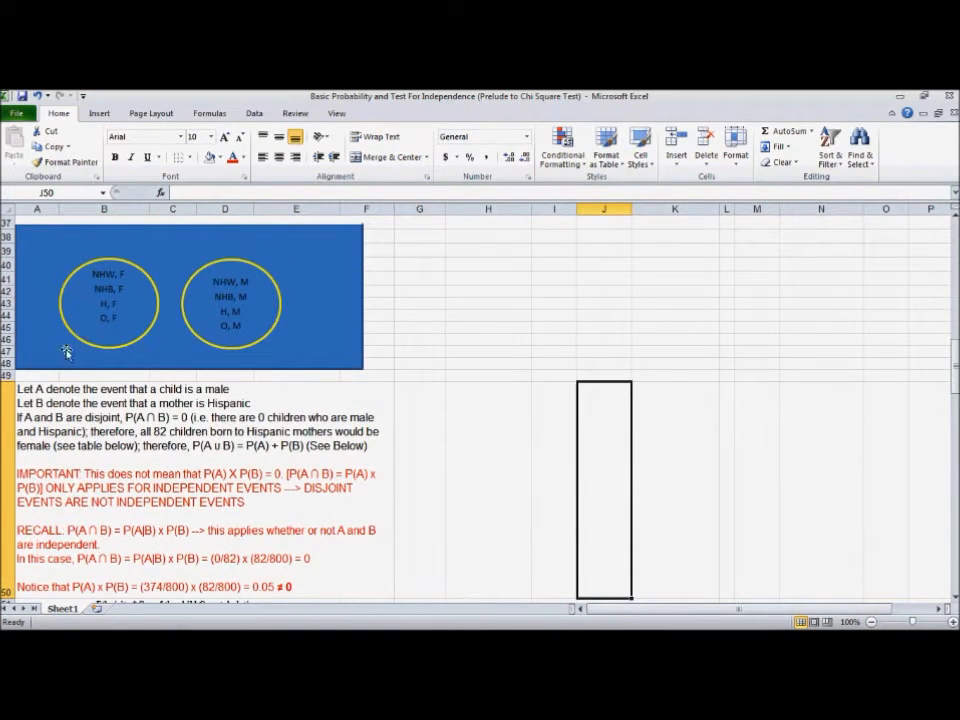
scroll(66, 352, "down", 5)
scroll(65, 385, "up", 1)
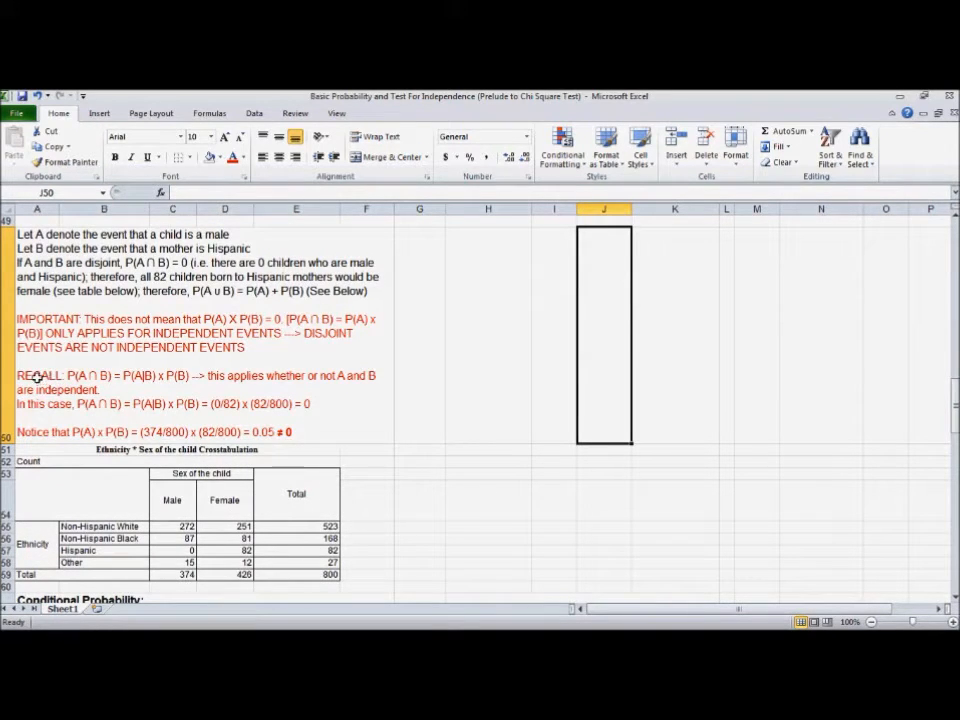
scroll(36, 379, "down", 2)
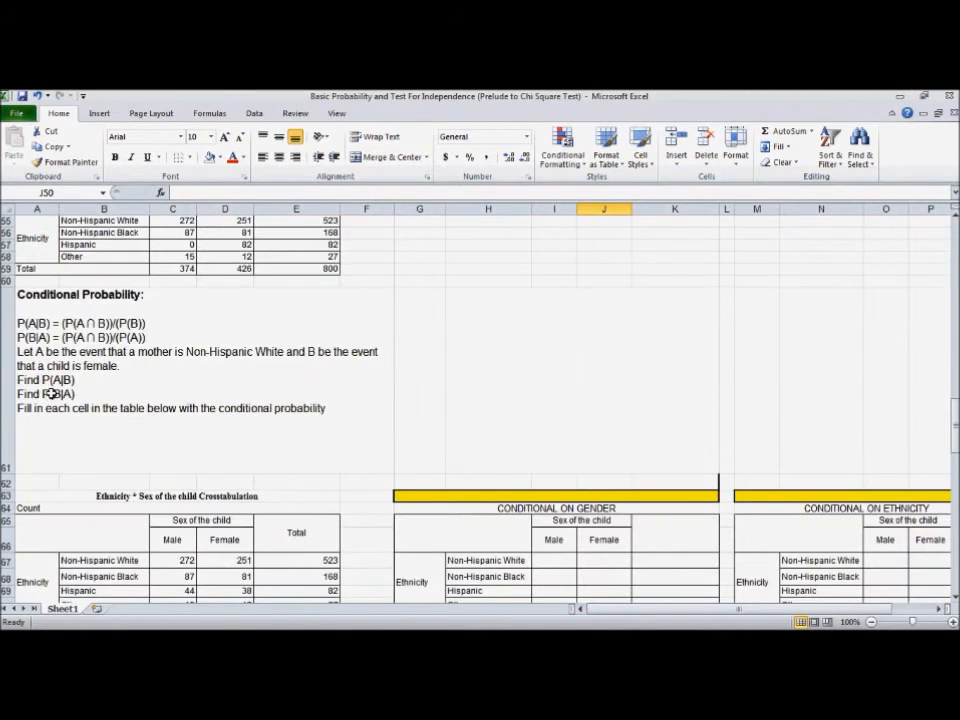
scroll(47, 392, "up", 2)
Open the A50 notes, highlight P(A|B) in the RECALL line, and deselect it
double_click(128, 376)
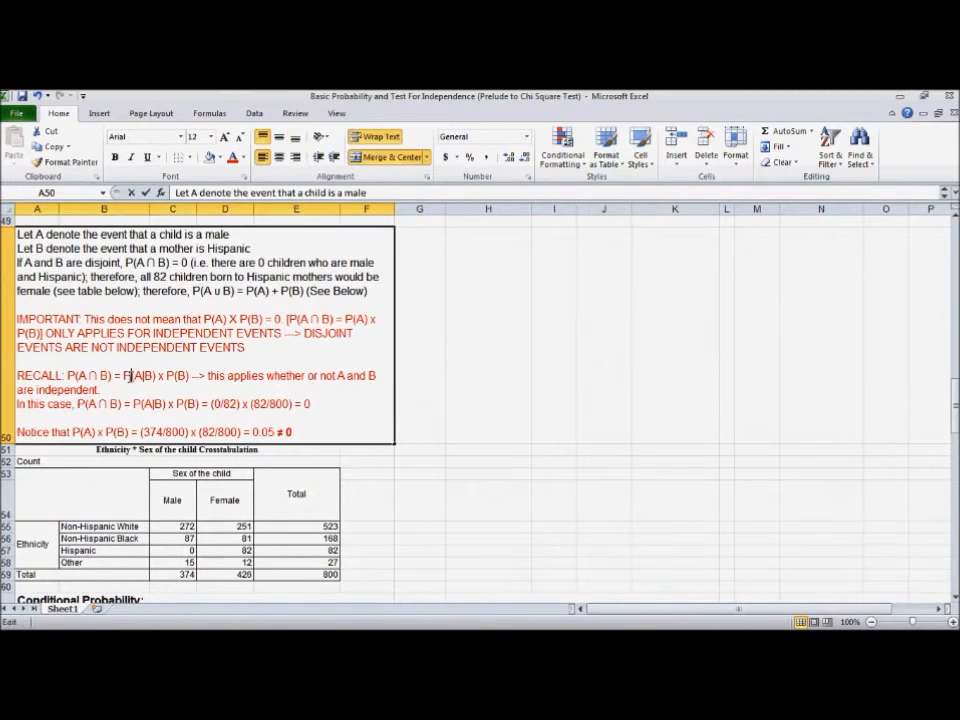
left_click_drag(123, 376, 155, 376)
left_click(156, 391)
Compare the RECALL formula in A50 with the P(A|B) and P(B|A) formulas in the Conditional Probability section
scroll(154, 396, "down", 3)
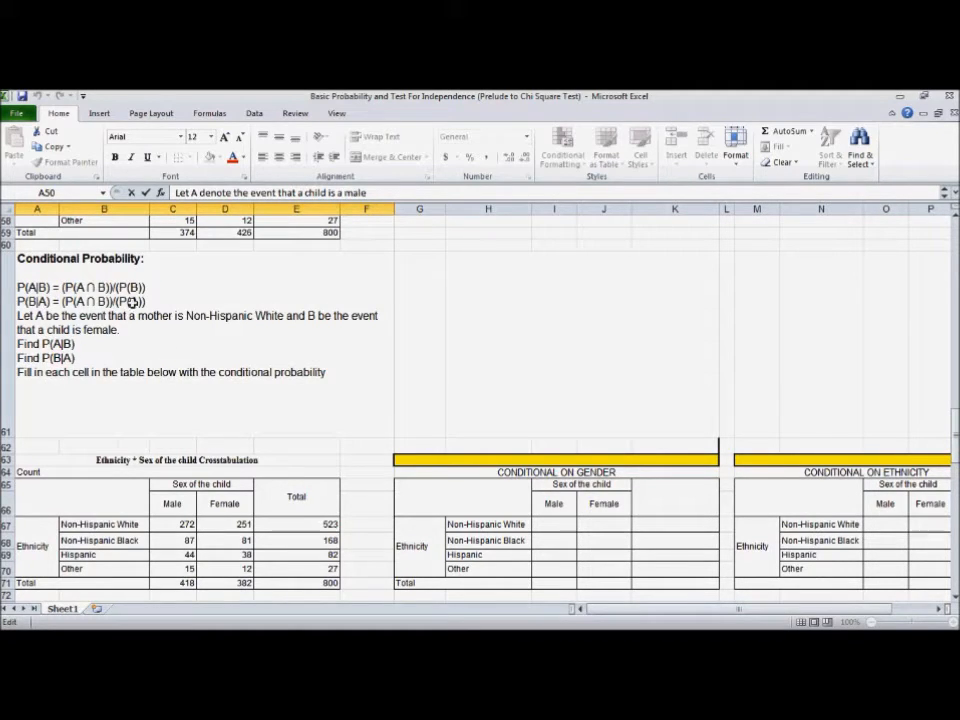
scroll(73, 364, "up", 3)
scroll(73, 363, "up", 1)
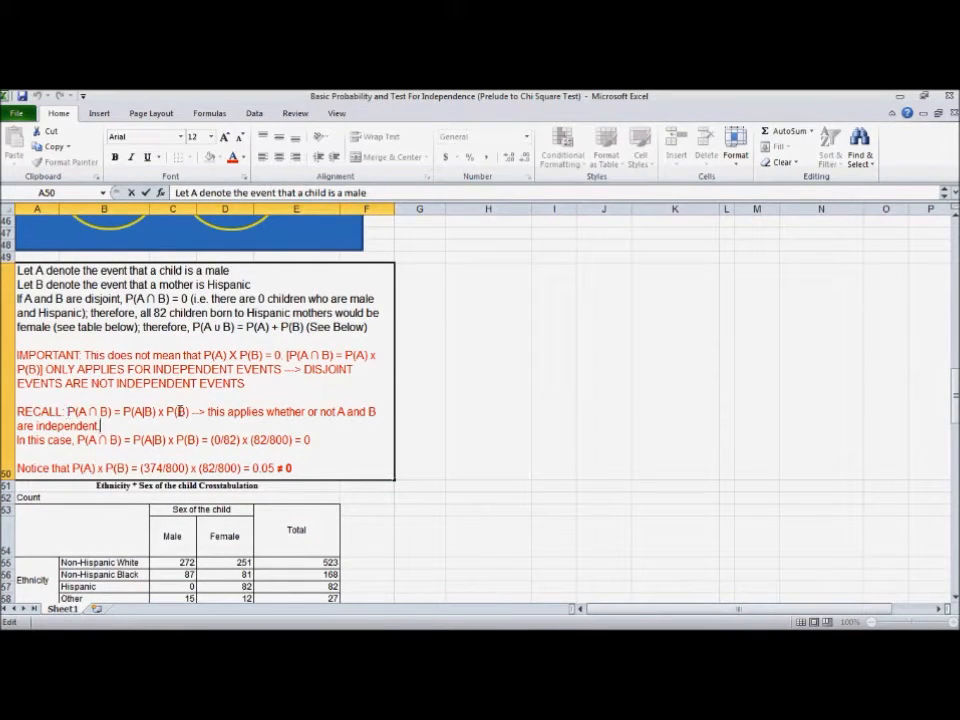
scroll(93, 426, "down", 2)
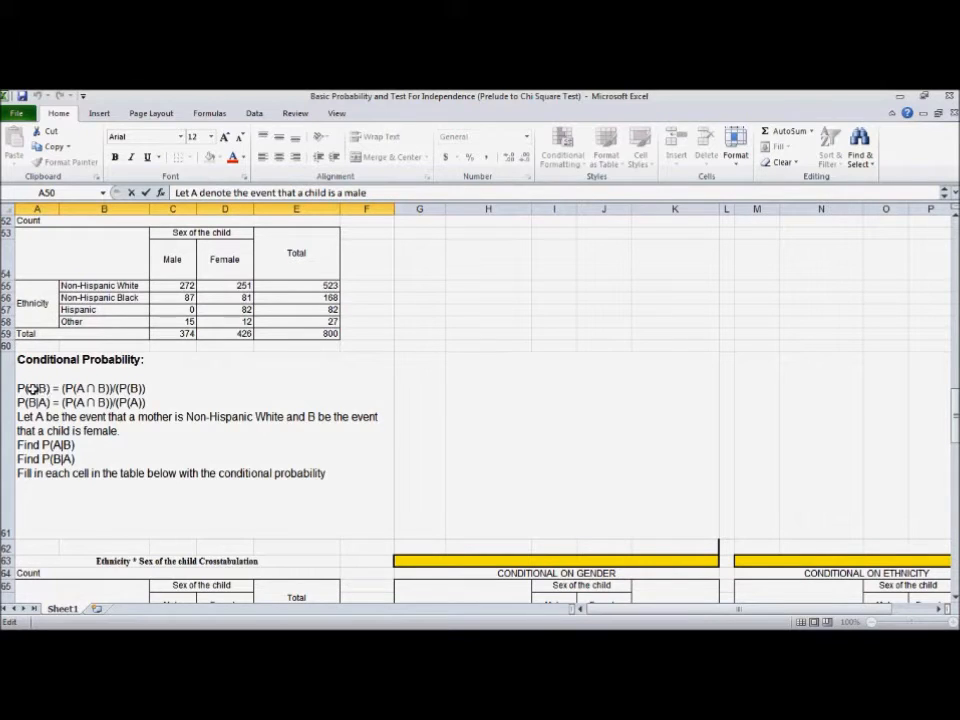
scroll(47, 405, "down", 1)
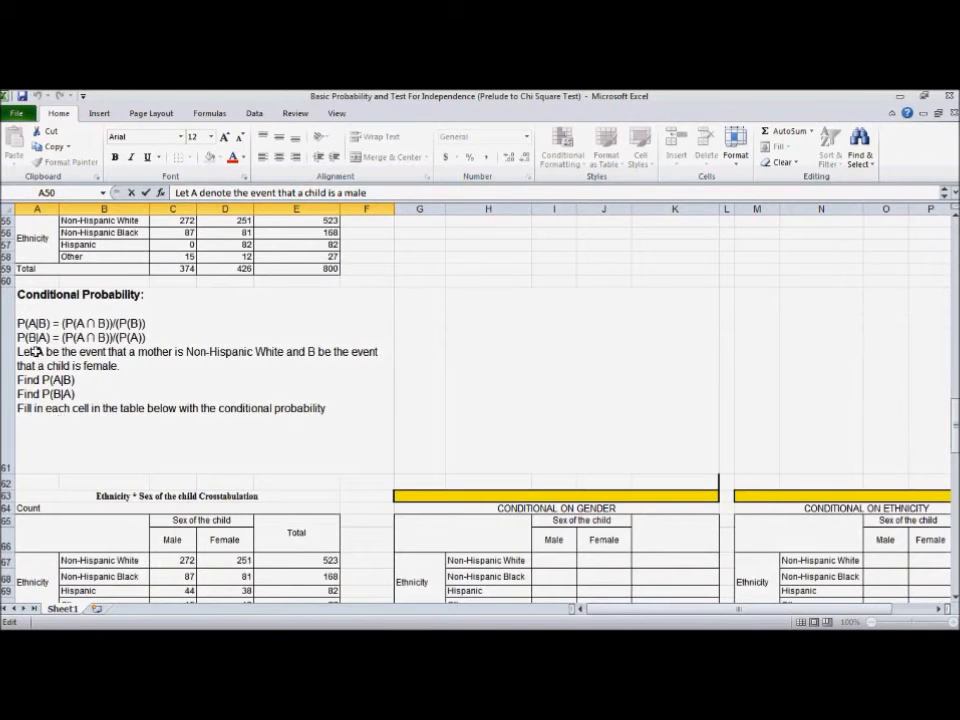
scroll(55, 295, "up", 3)
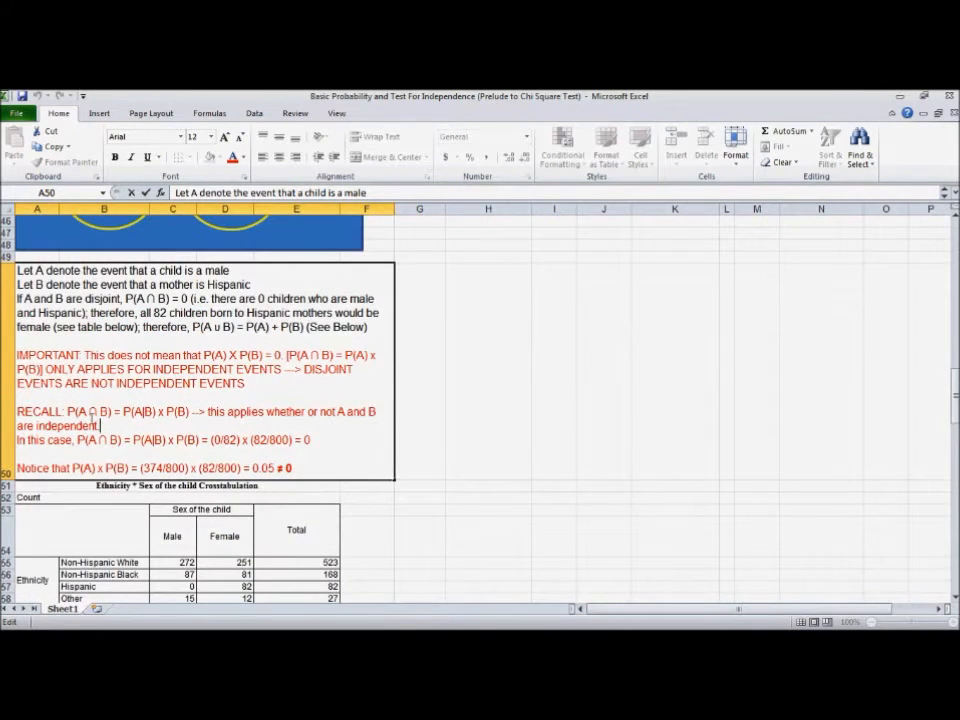
scroll(60, 410, "down", 3)
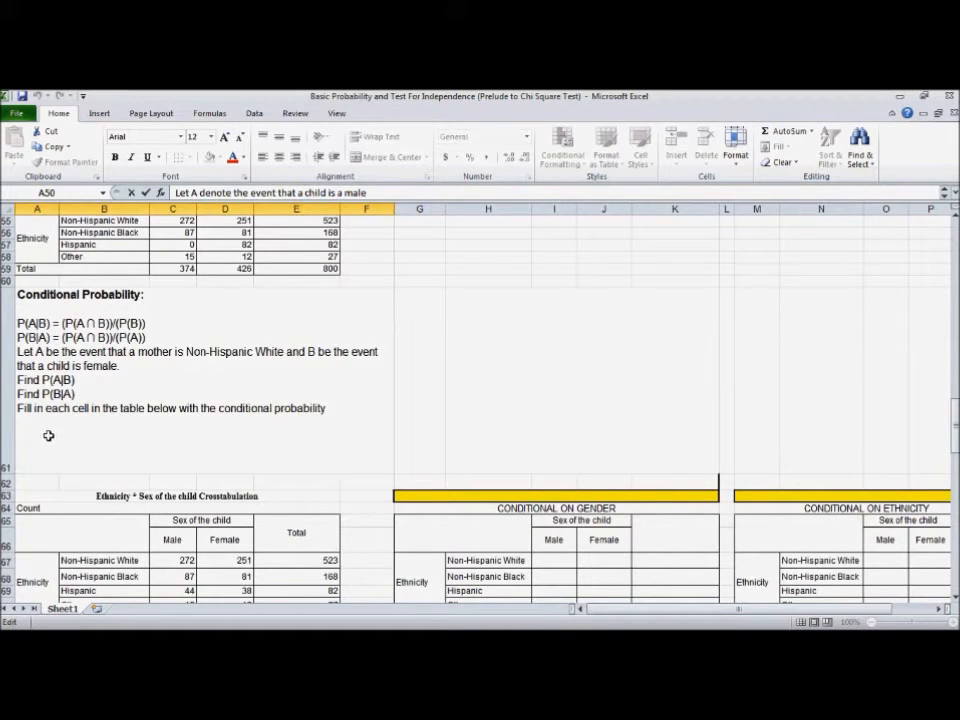
scroll(48, 436, "down", 1)
scroll(48, 436, "down", 1)
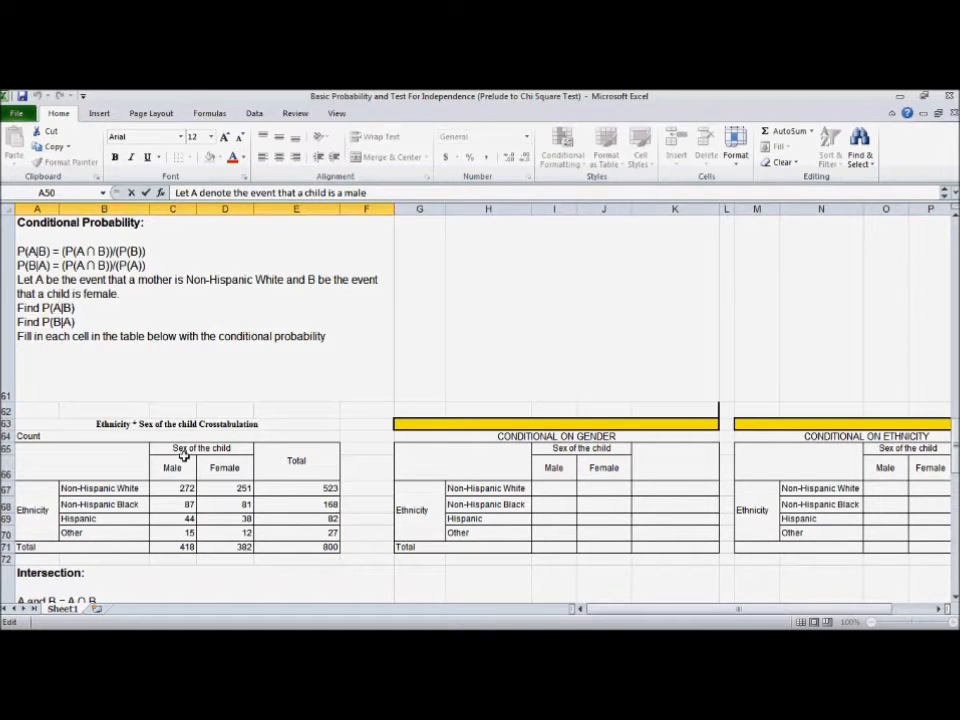
Select the Non-Hispanic White female count in D67, and highlight the whole Female column D66:D71 of the crosstabulation
left_click(219, 482)
scroll(219, 482, "down", 8)
scroll(219, 482, "up", 8)
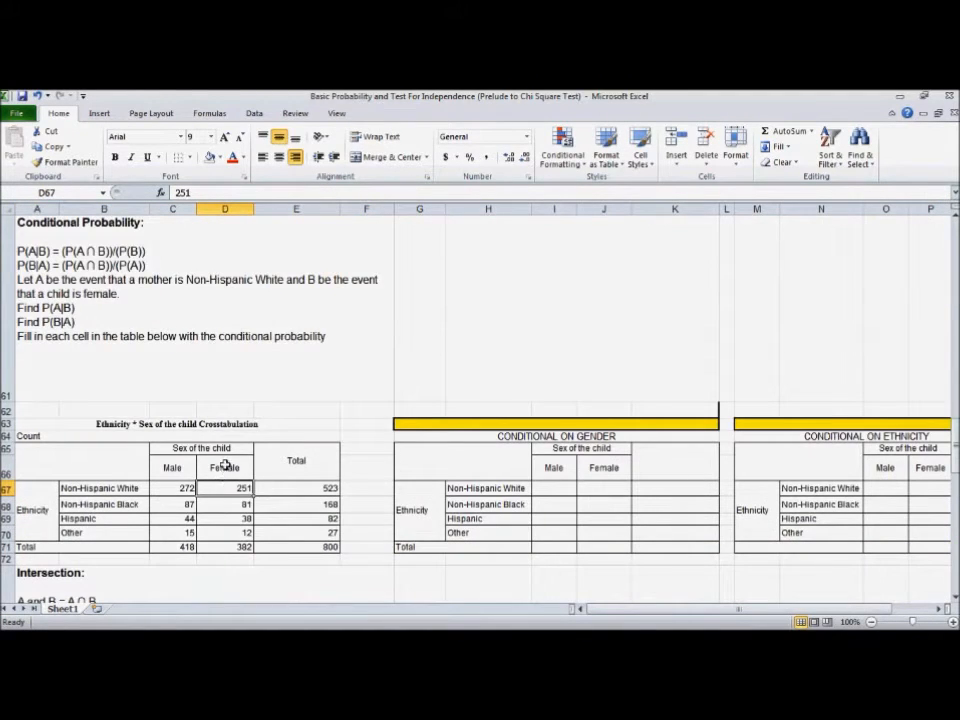
left_click_drag(225, 465, 229, 549)
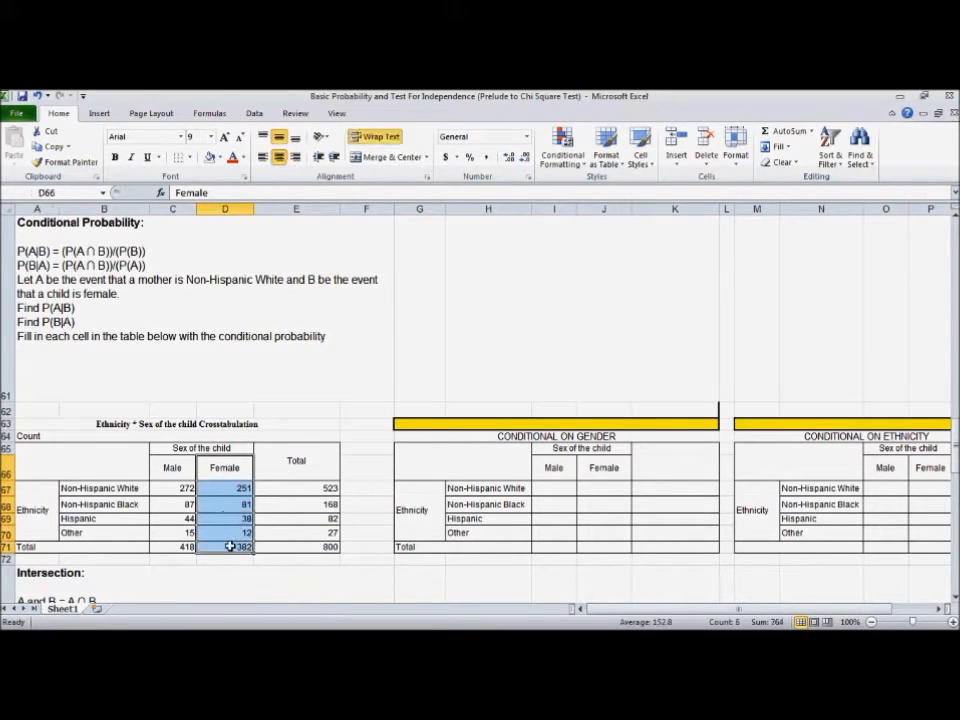
Highlight the Non-Hispanic White row B67:E67 of the crosstabulation, and select its female count in D67
left_click(82, 505)
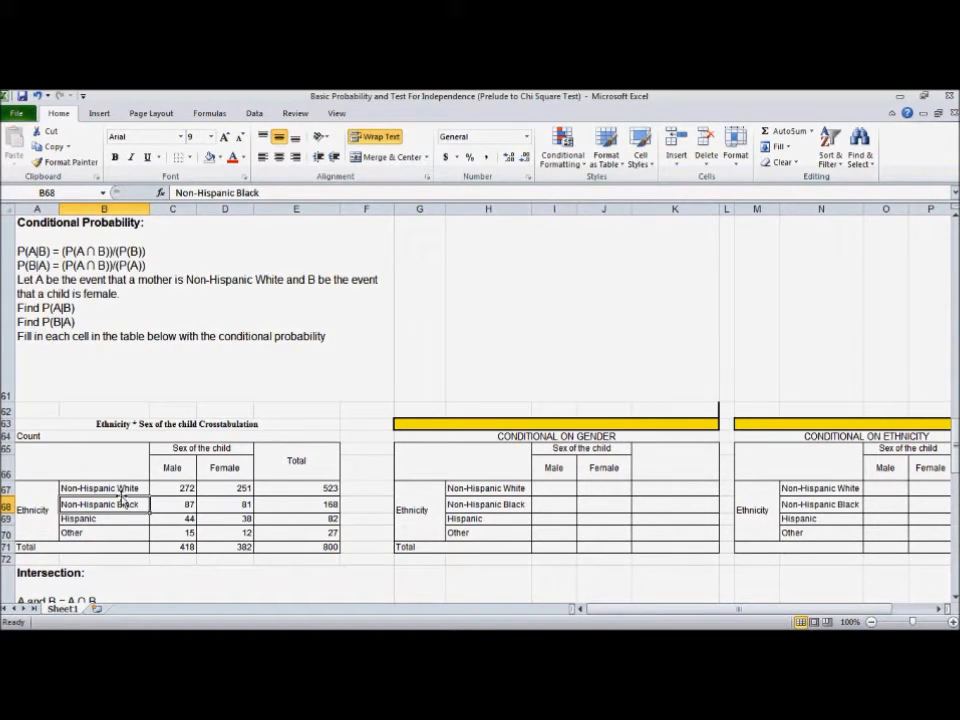
left_click_drag(150, 497, 178, 495)
left_click_drag(111, 488, 255, 488)
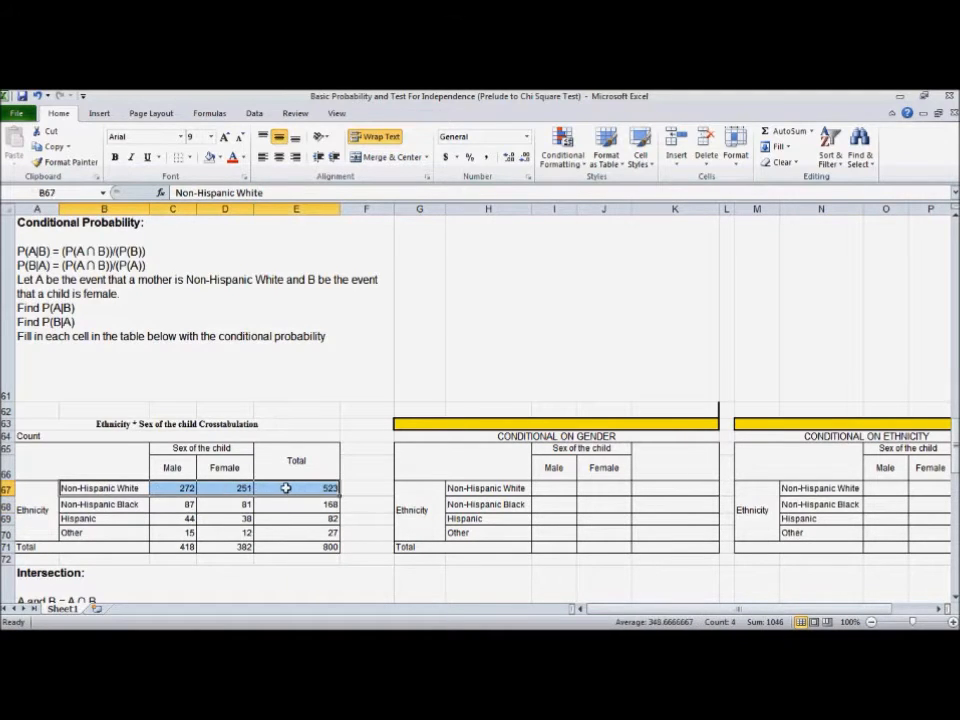
left_click(230, 489)
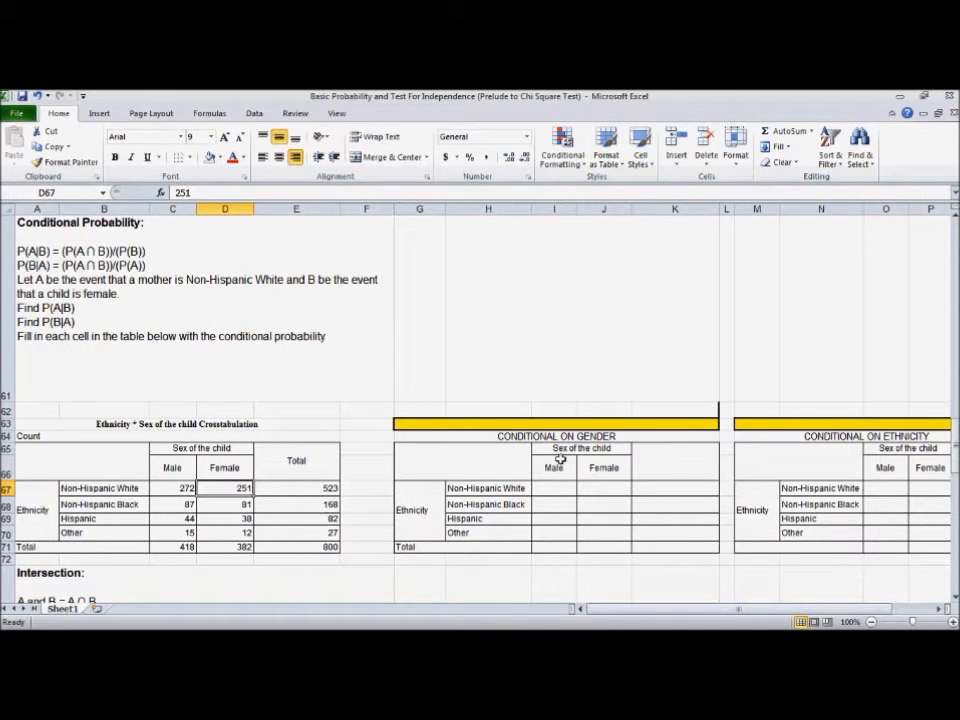
Review the Male column C66:C71, and enter =272/418 in I67 for Non-Hispanic White males in the CONDITIONAL ON GENDER table
left_click_drag(168, 466, 168, 548)
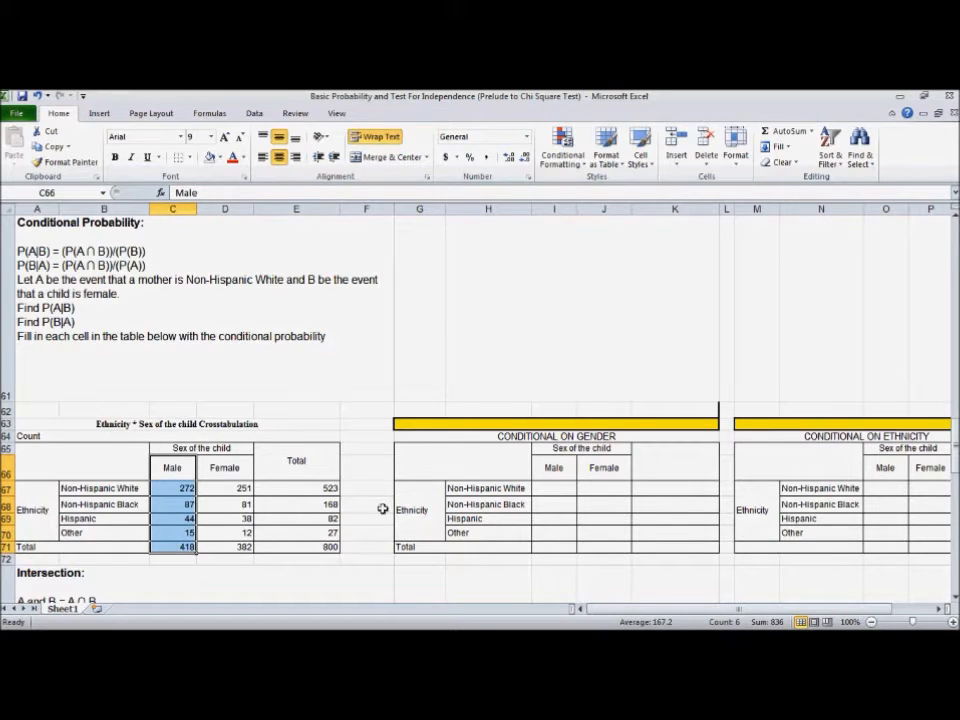
left_click(171, 491)
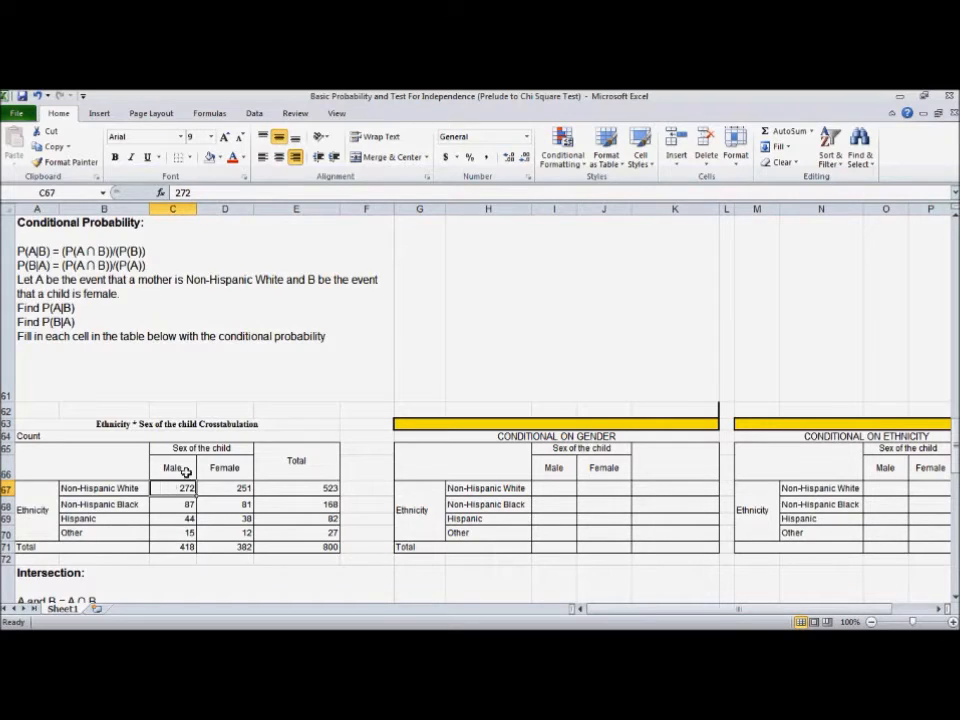
left_click(569, 487)
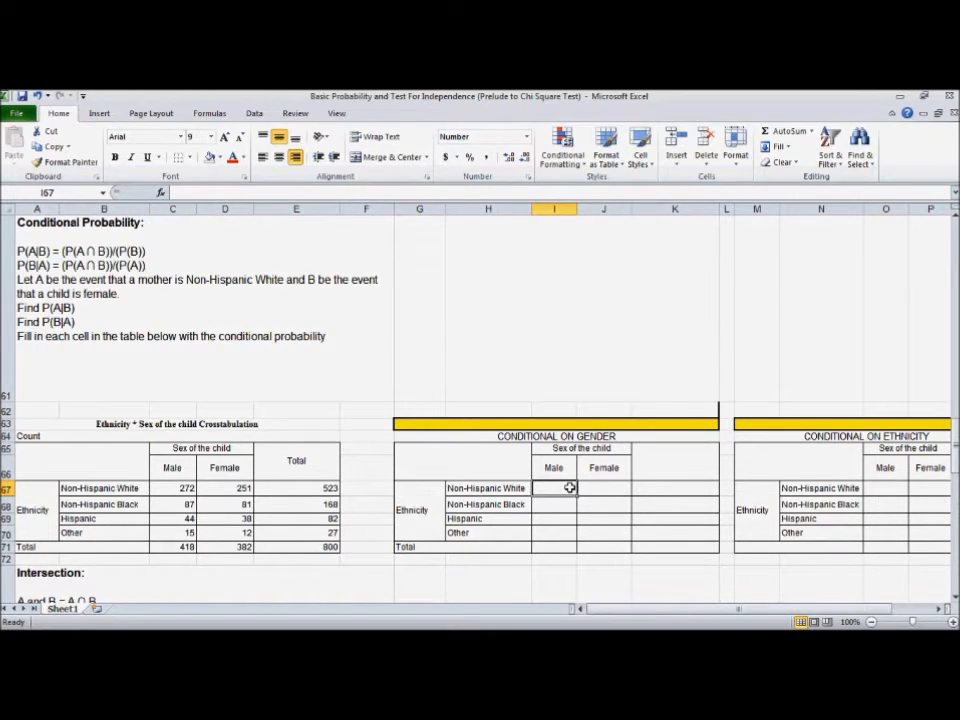
type("=272")
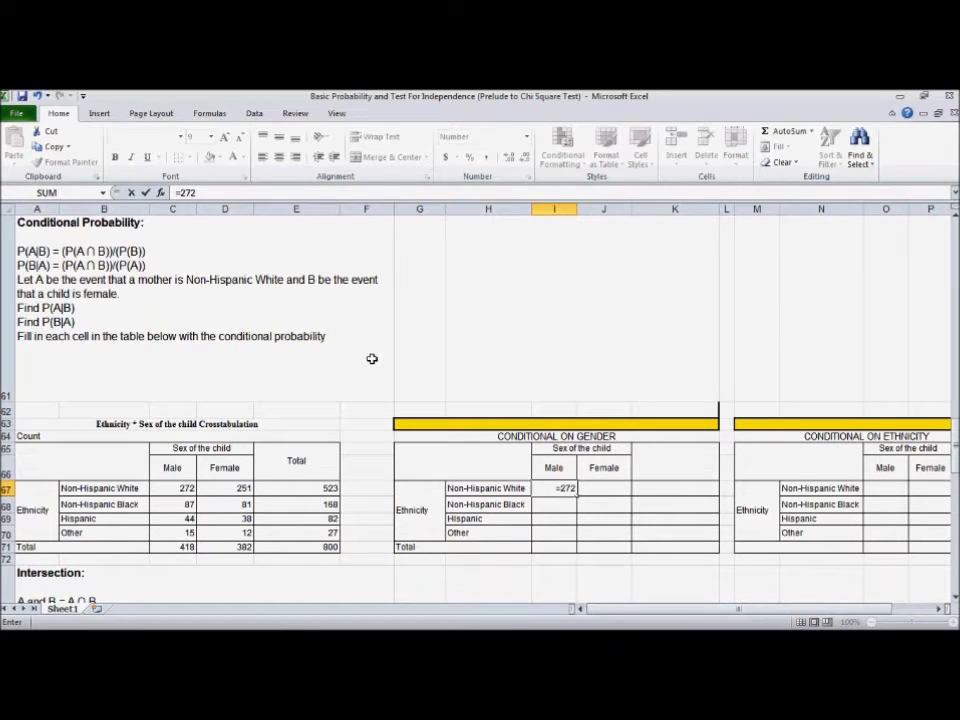
type("/418")
key("Return")
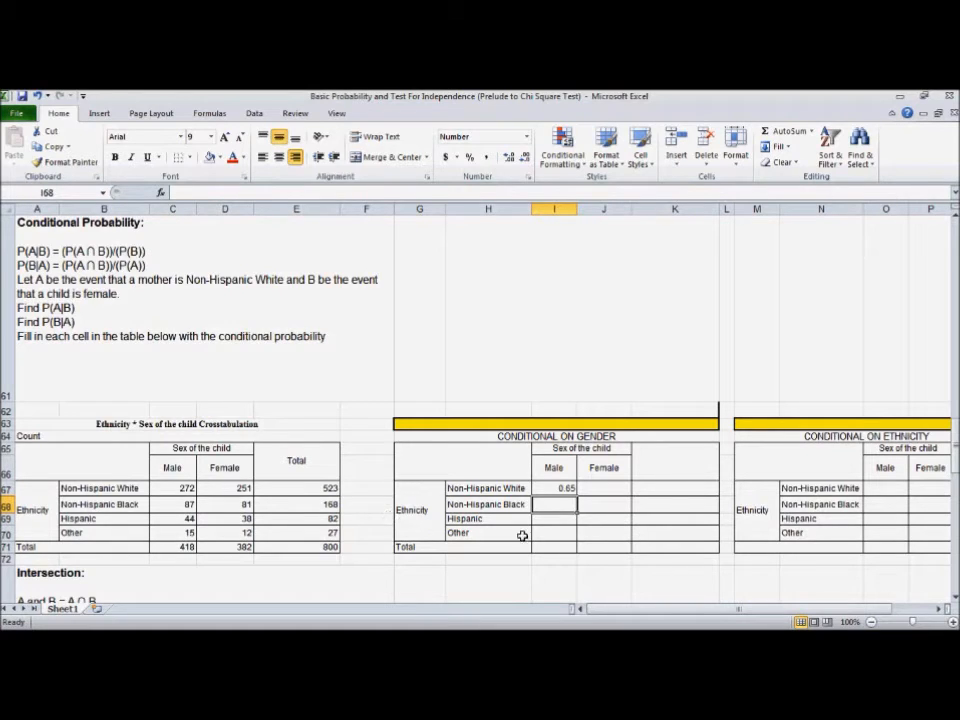
Enter =C68/C71 in I68 as the Non-Hispanic Black probability conditional on male
type("=")
left_click(172, 504)
type("/")
left_click(174, 547)
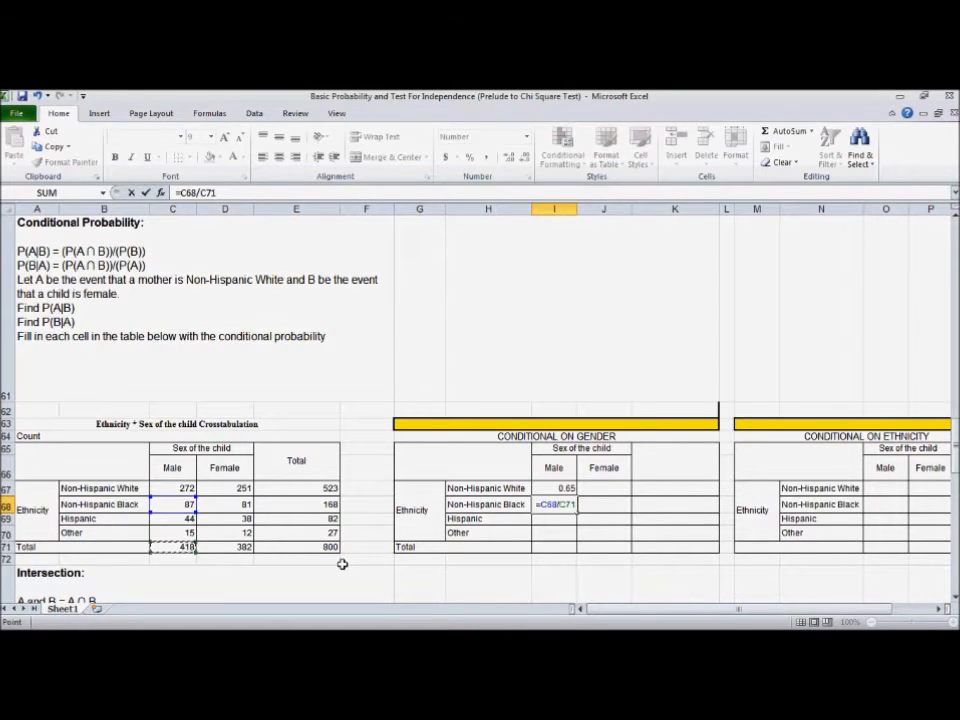
key("Return")
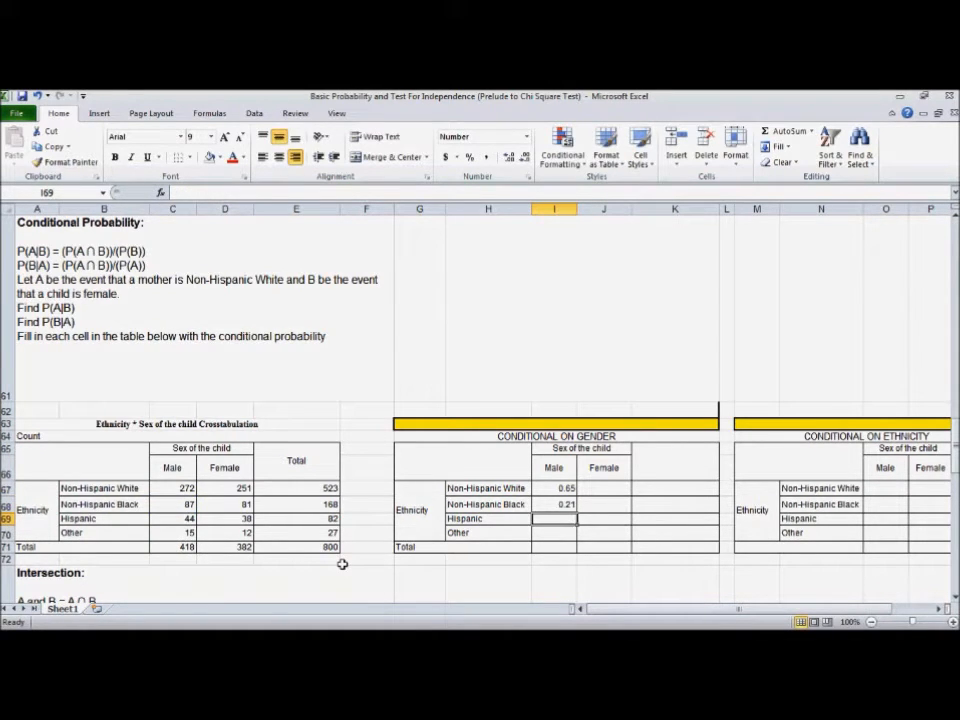
Enter =C69/C71 in I69 as the Hispanic probability conditional on male
type("=")
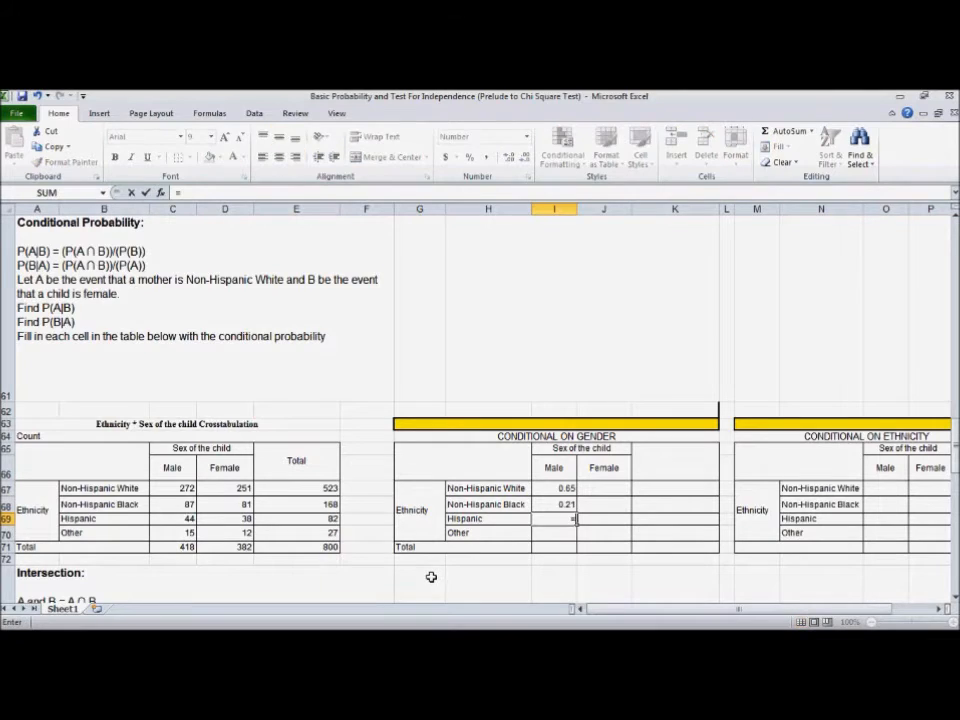
left_click(186, 518)
type("/")
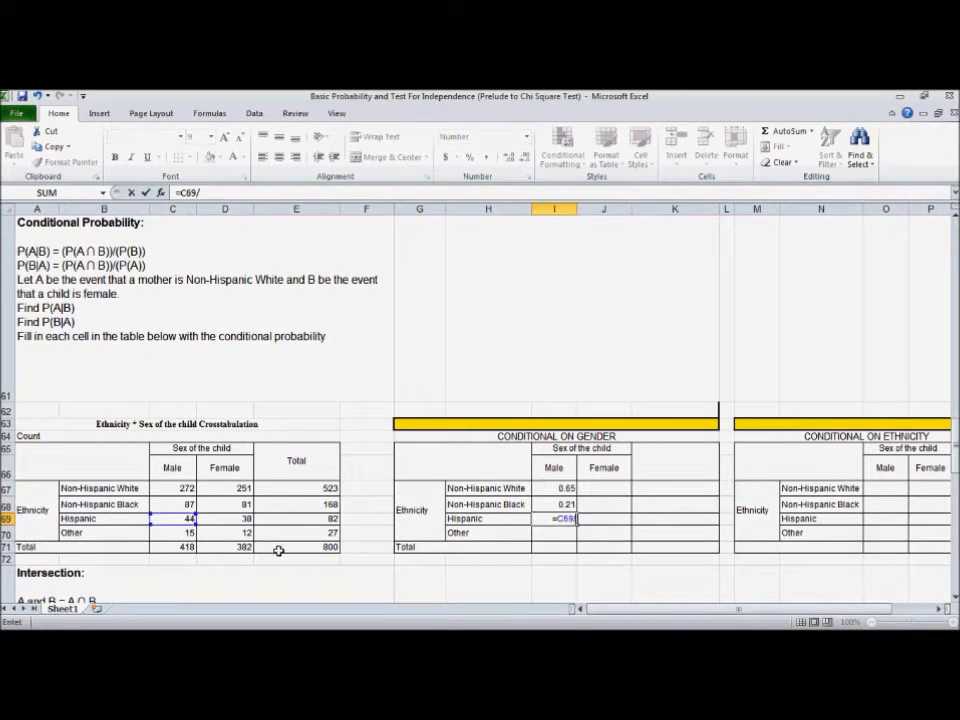
left_click(186, 547)
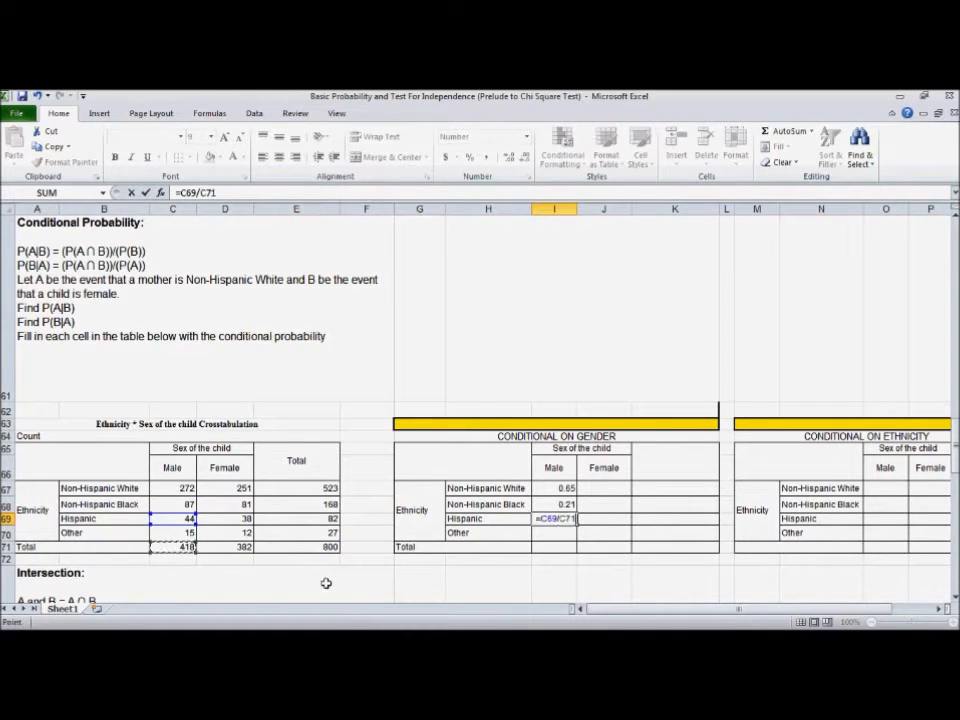
key("Return")
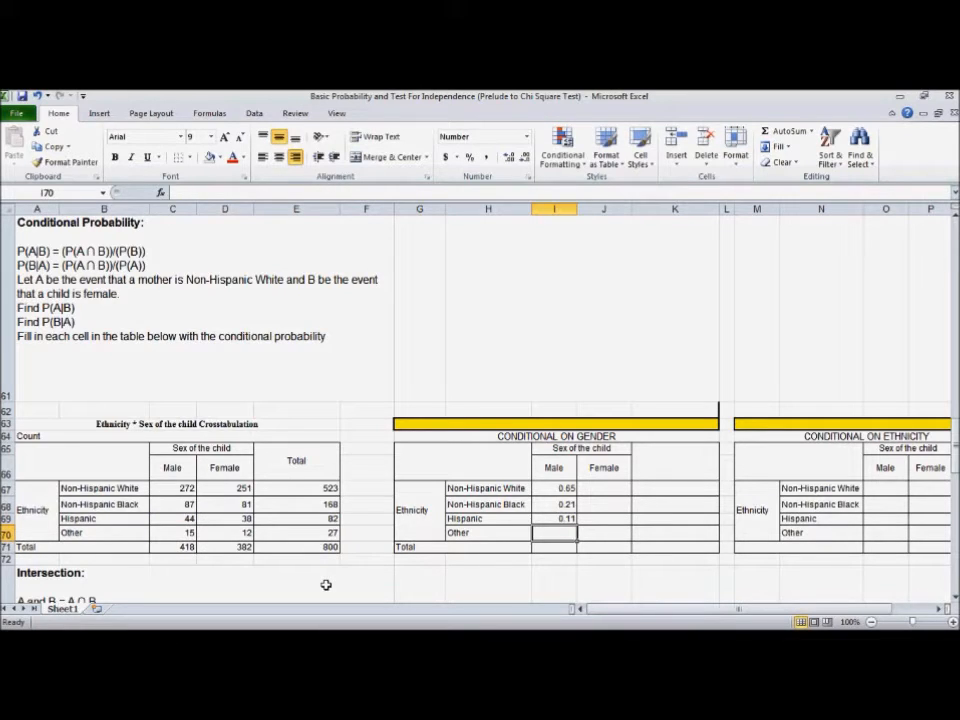
Enter =C70/C71 in I70 as the Other ethnicity probability conditional on male
type("=")
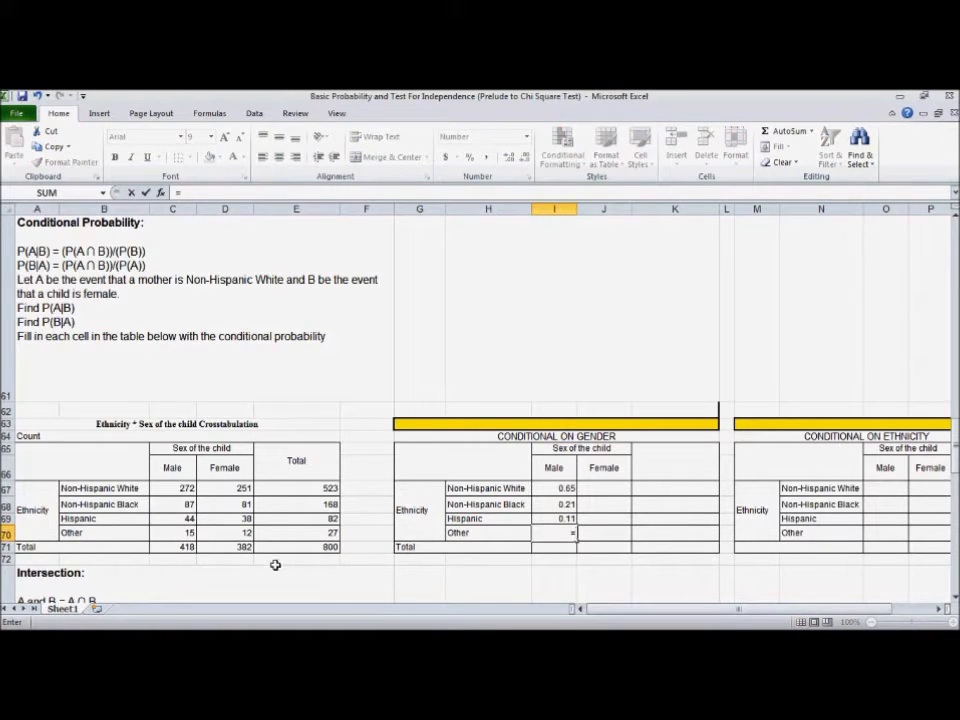
left_click(172, 532)
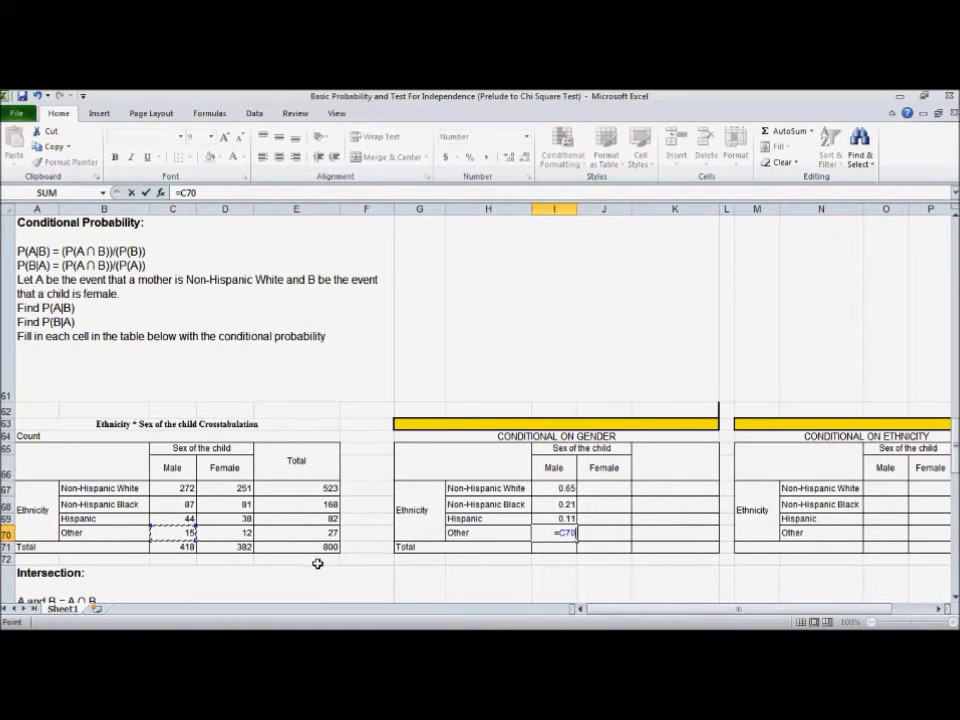
type("/")
left_click(174, 546)
key("Return")
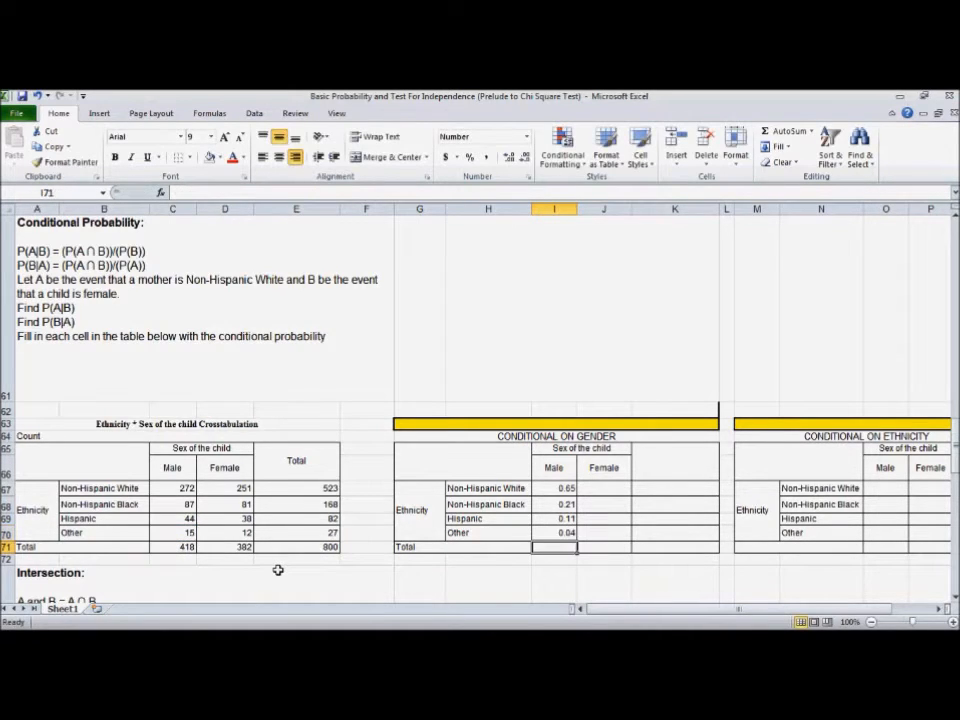
Enter =D67/$D$71 in J67 as the Non-Hispanic White probability conditional on female, and fill the formula down through J70
left_click(606, 485)
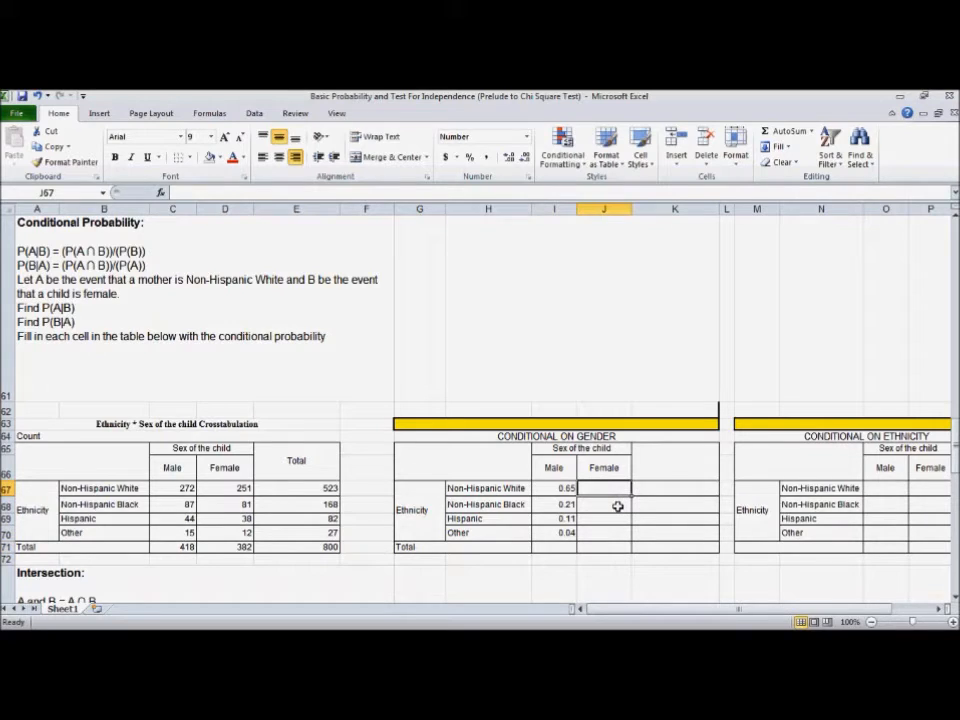
type("=")
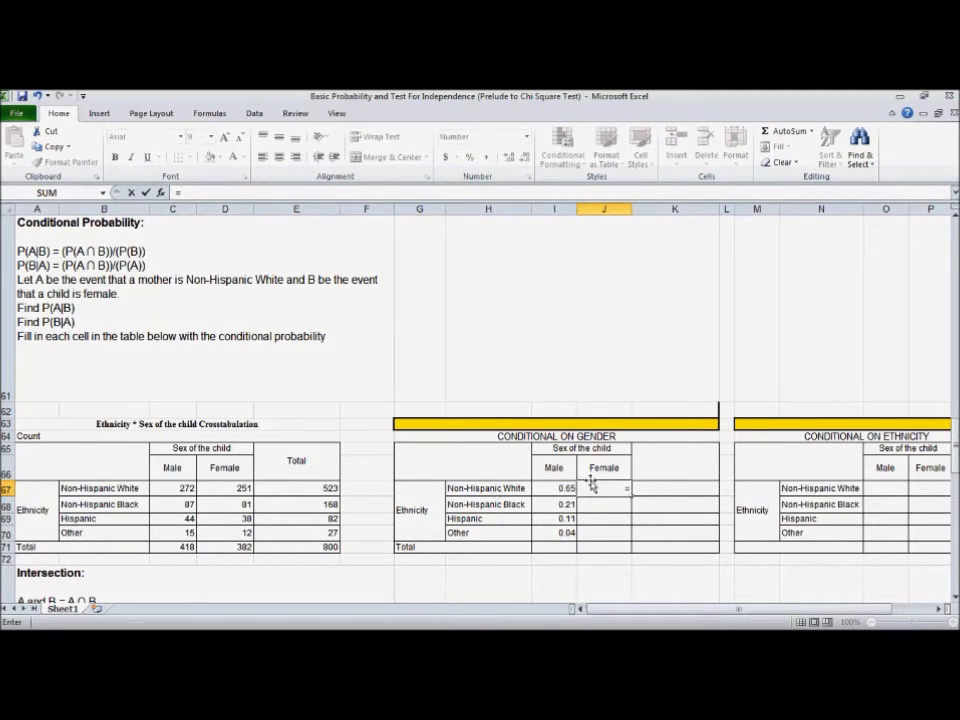
left_click(245, 490)
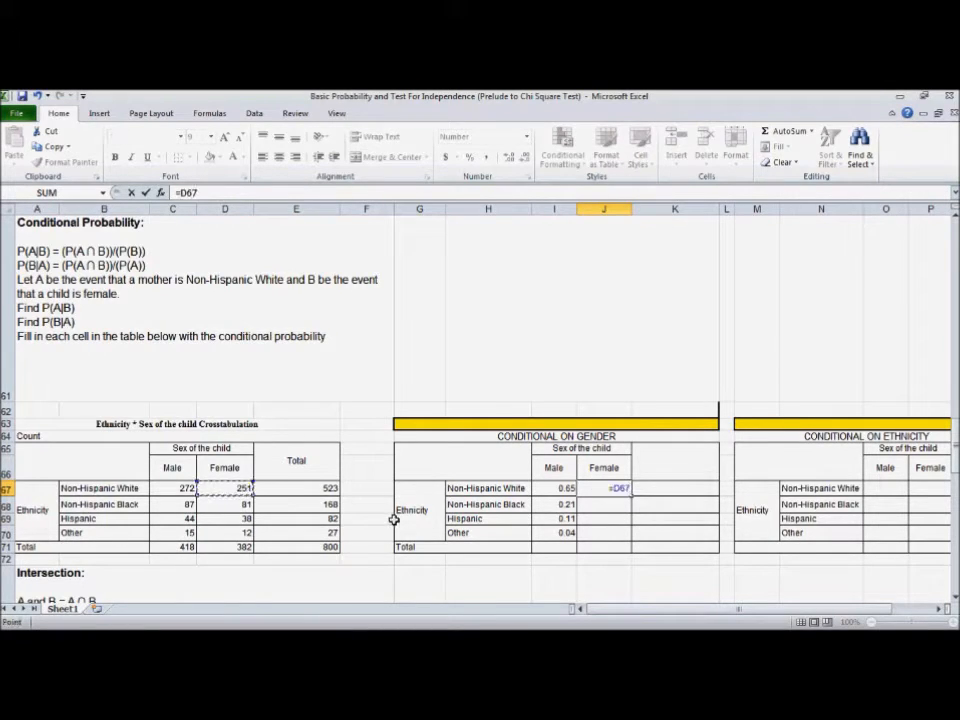
type("/")
type("$")
type("D$71")
key("Return")
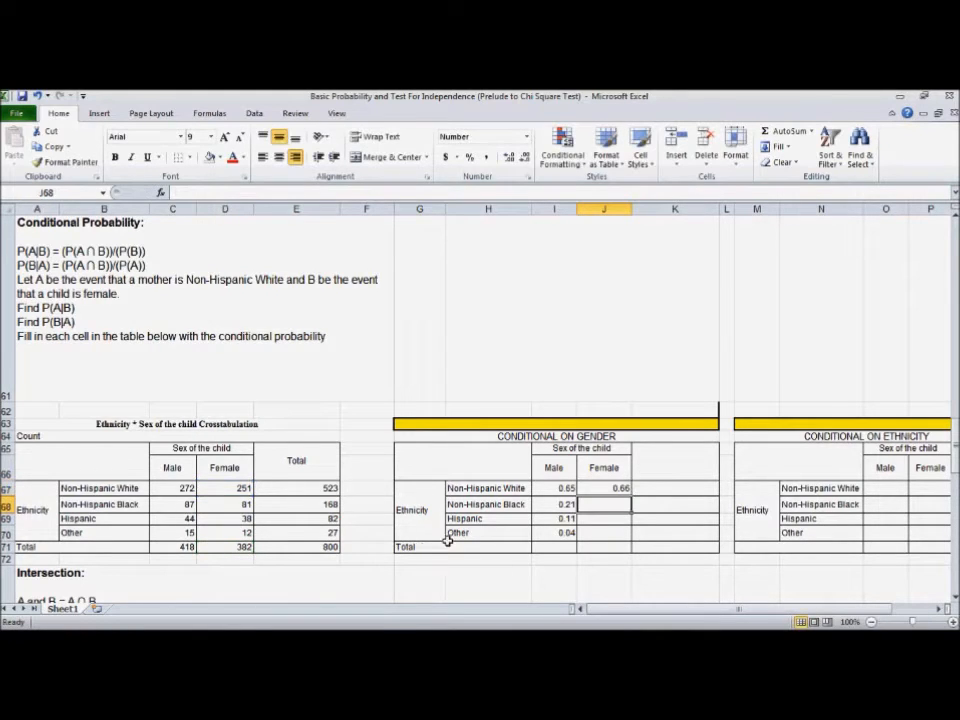
left_click(595, 489)
left_click_drag(632, 494, 633, 539)
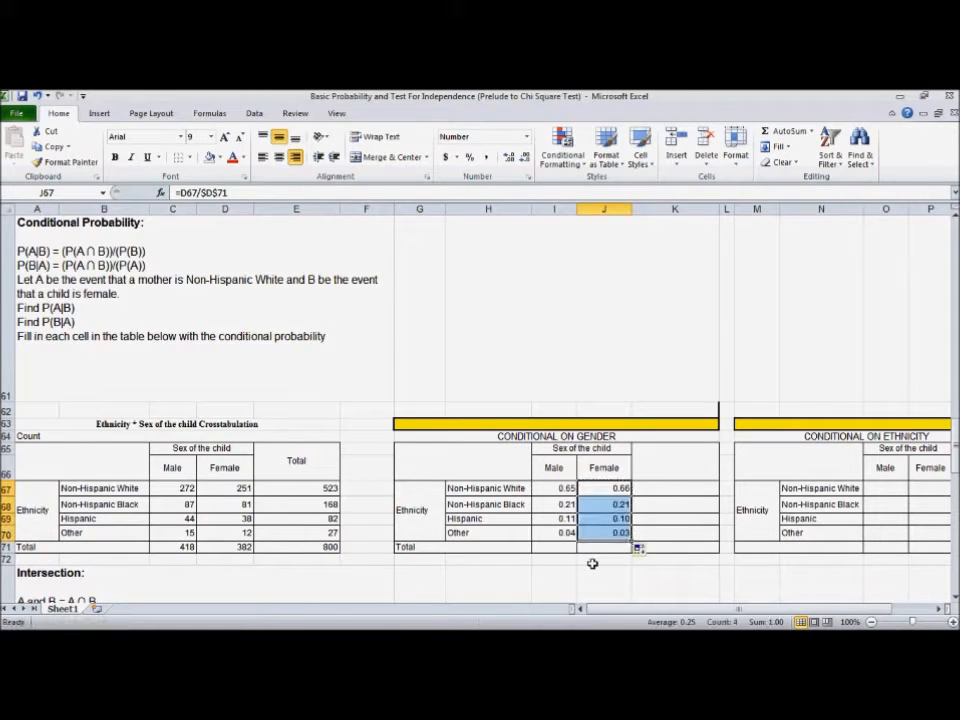
Check the filled formulas in J67:J70 against the Female counts D67:D70 in the crosstabulation
left_click(610, 507)
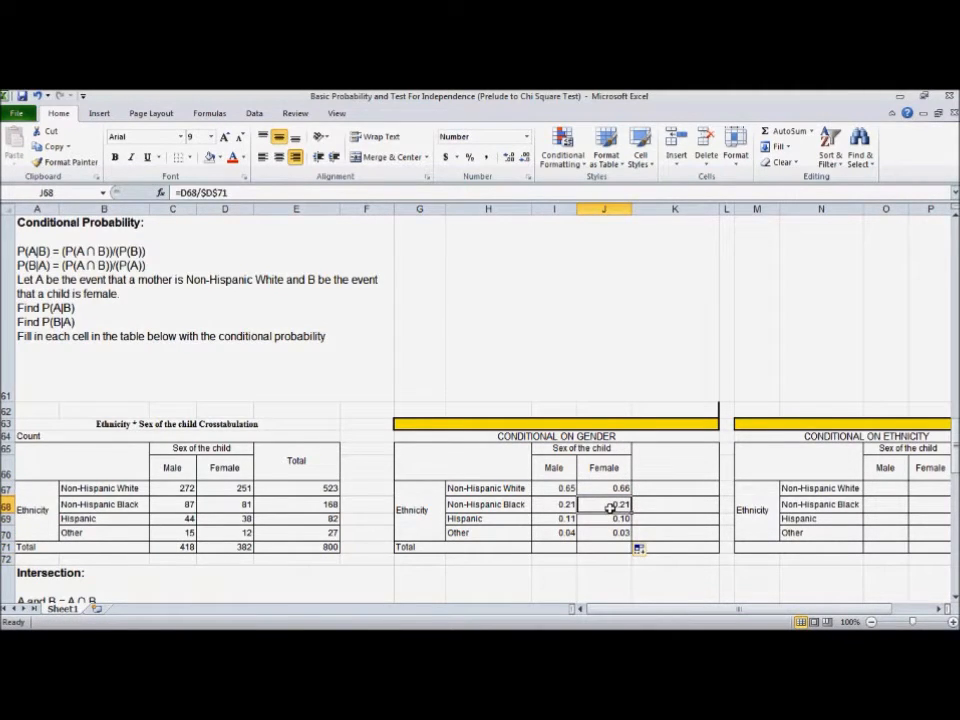
left_click(589, 519)
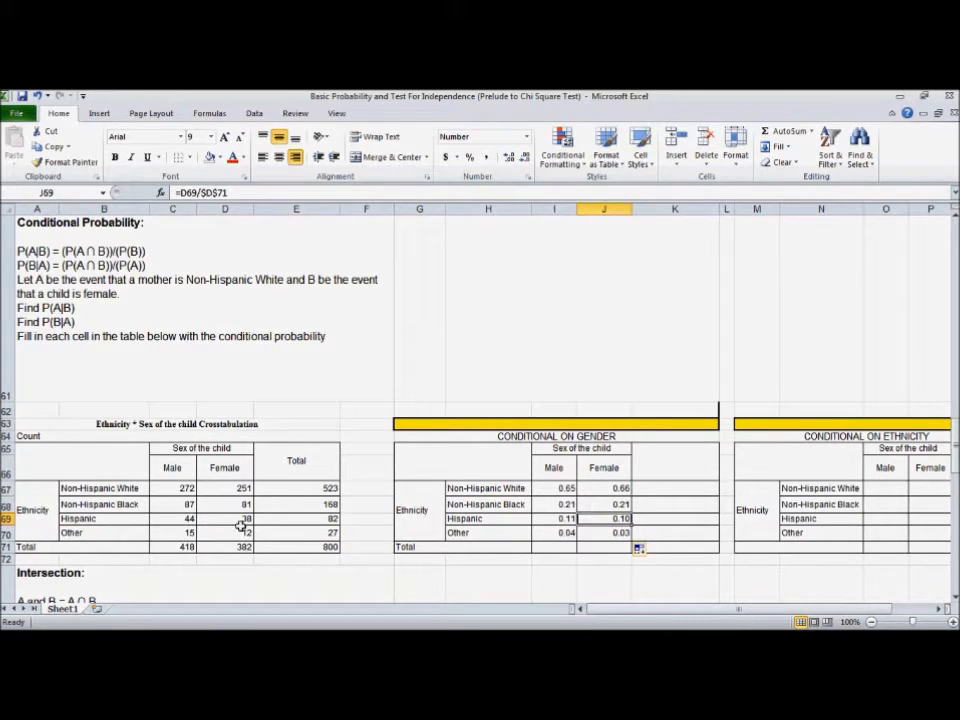
left_click(585, 532)
left_click(240, 531)
left_click(235, 488)
left_click(230, 504)
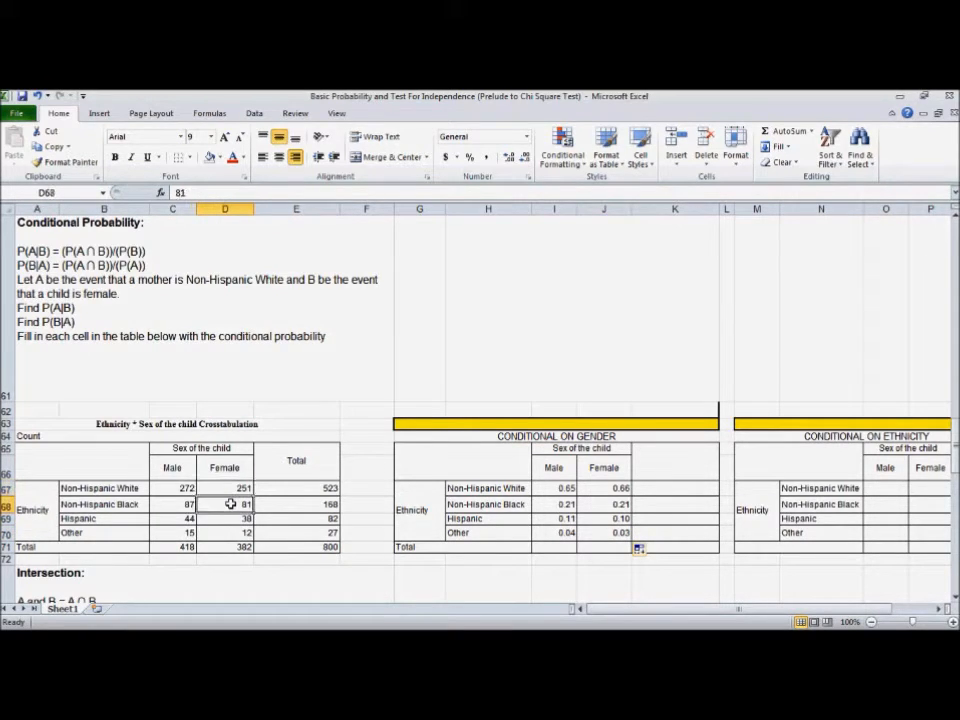
left_click(228, 487)
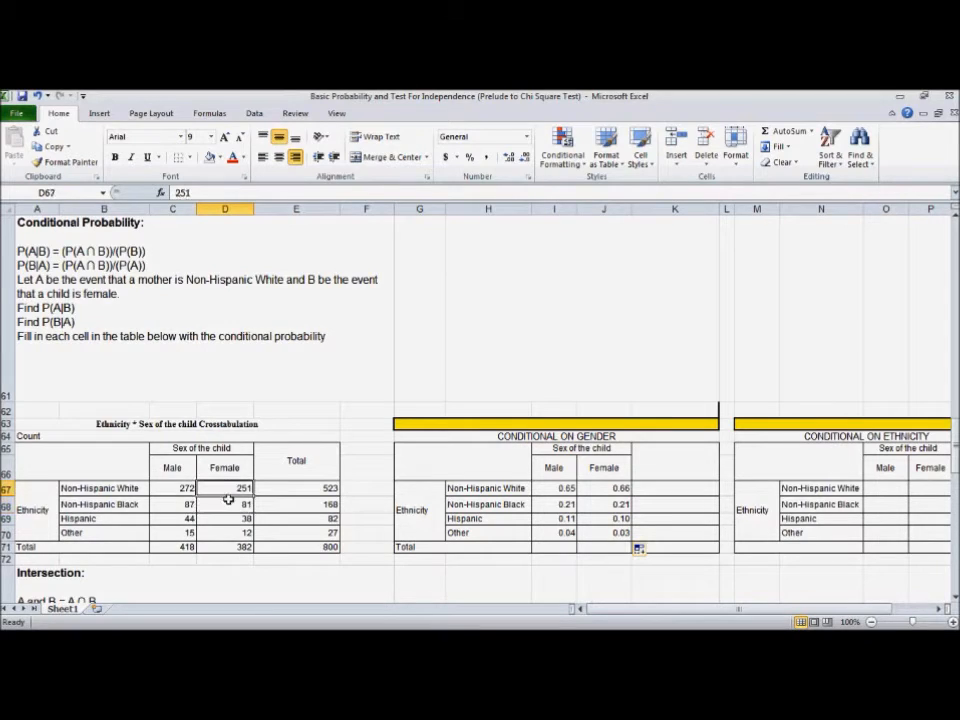
left_click(228, 505)
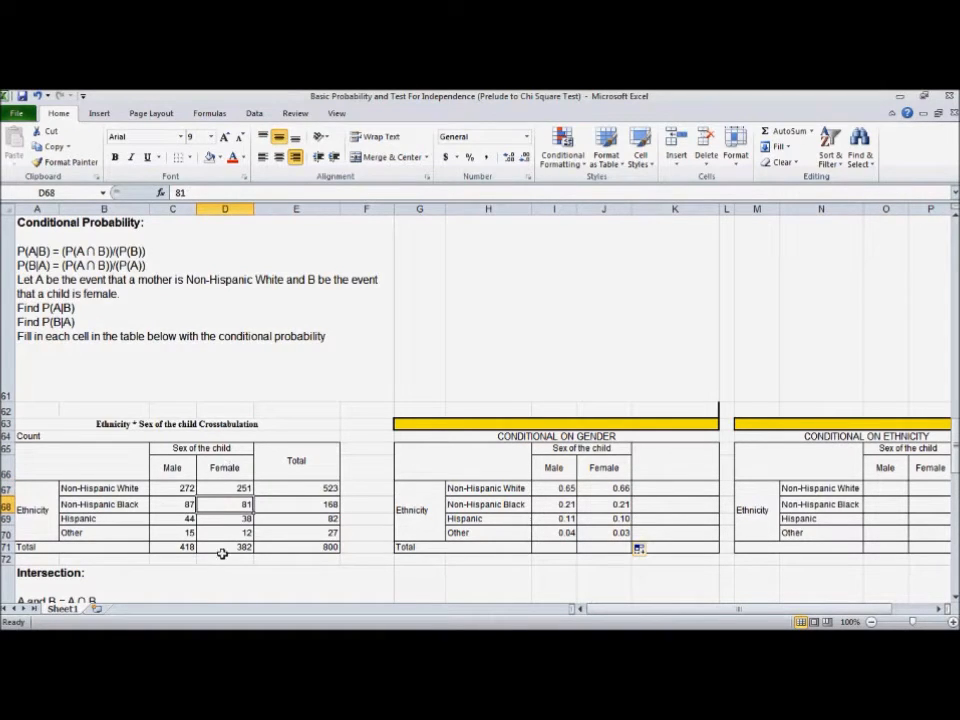
left_click(614, 505)
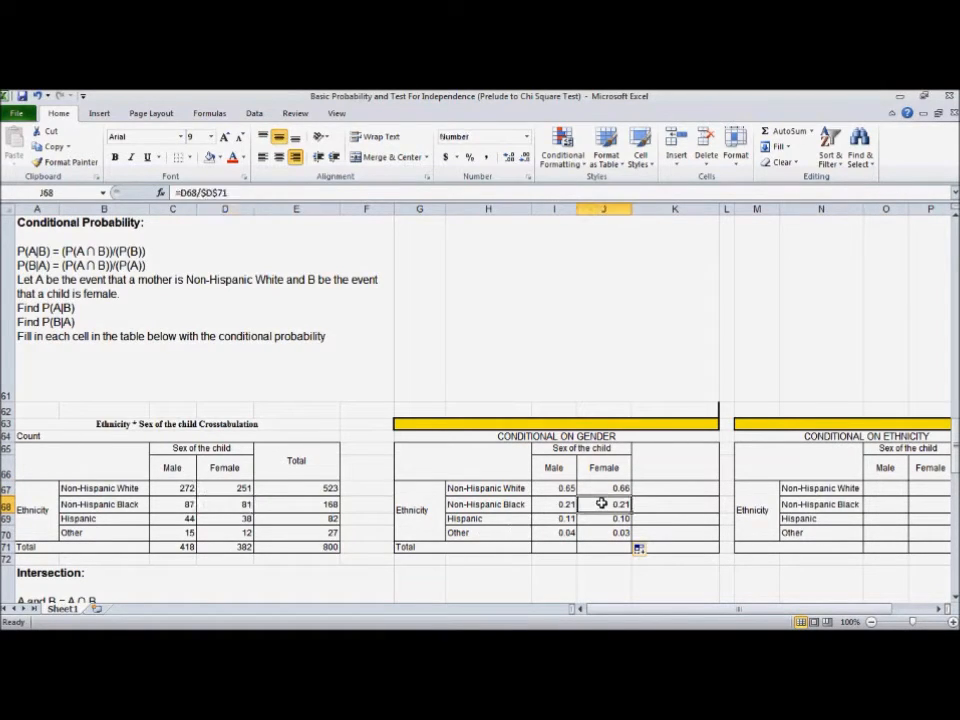
left_click(604, 519)
left_click(606, 533)
left_click(605, 488)
left_click(608, 505)
left_click(606, 519)
left_click(604, 533)
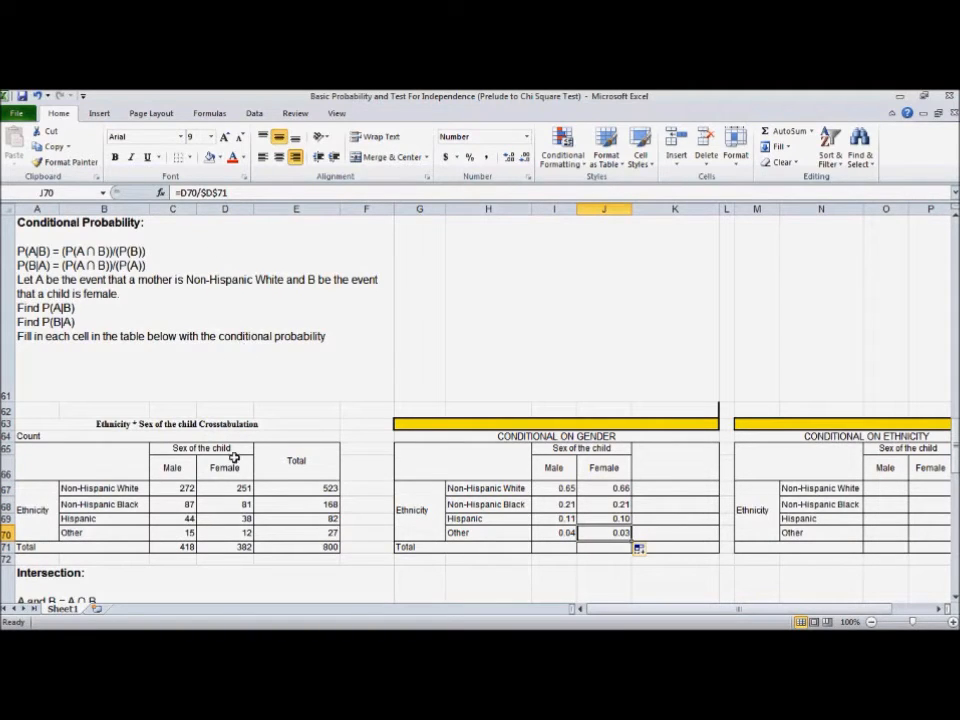
Total the Male conditional probabilities in I71 with =SUM(I67:I70)
left_click(548, 548)
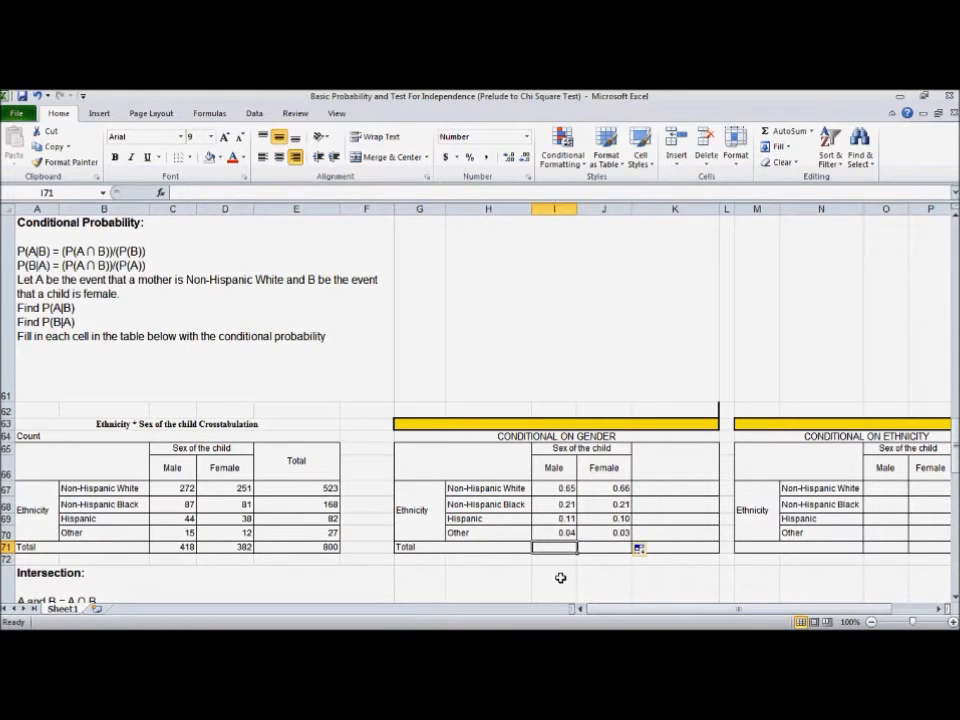
type("=s")
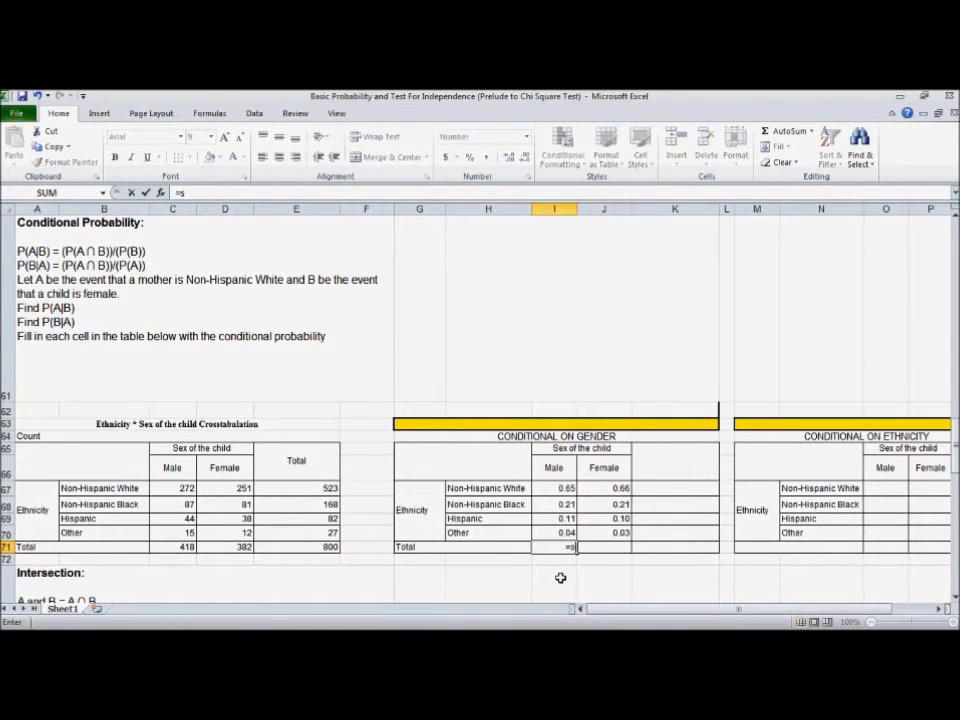
type("um")
key("Tab")
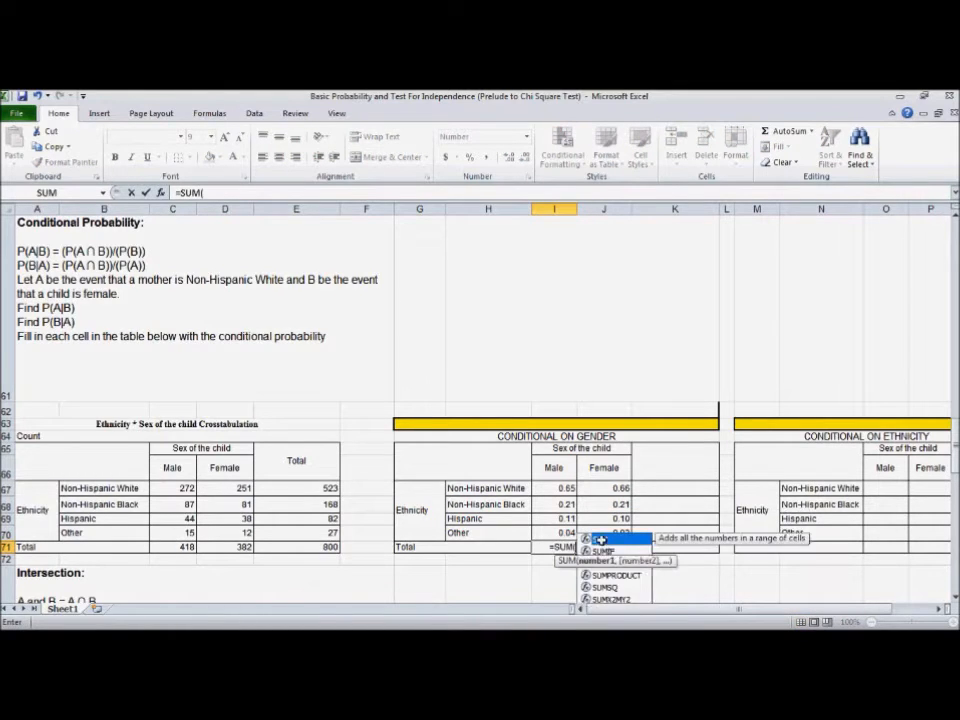
left_click_drag(567, 488, 567, 533)
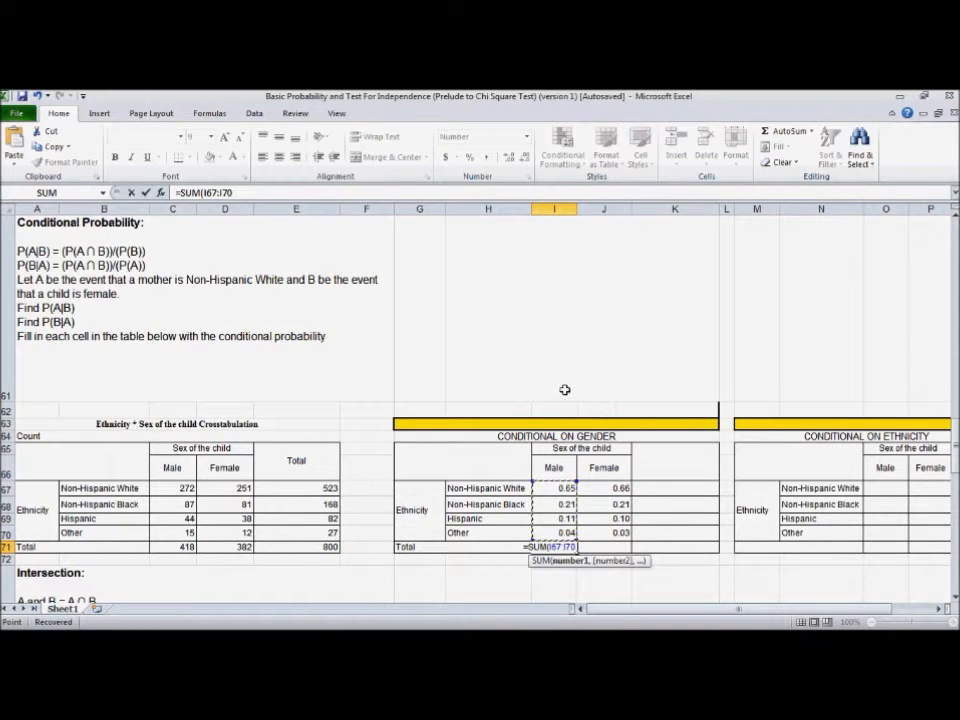
key("Return")
Total the Female conditional probabilities in J71 with =SUM(J67:J70)
left_click(617, 547)
type("=")
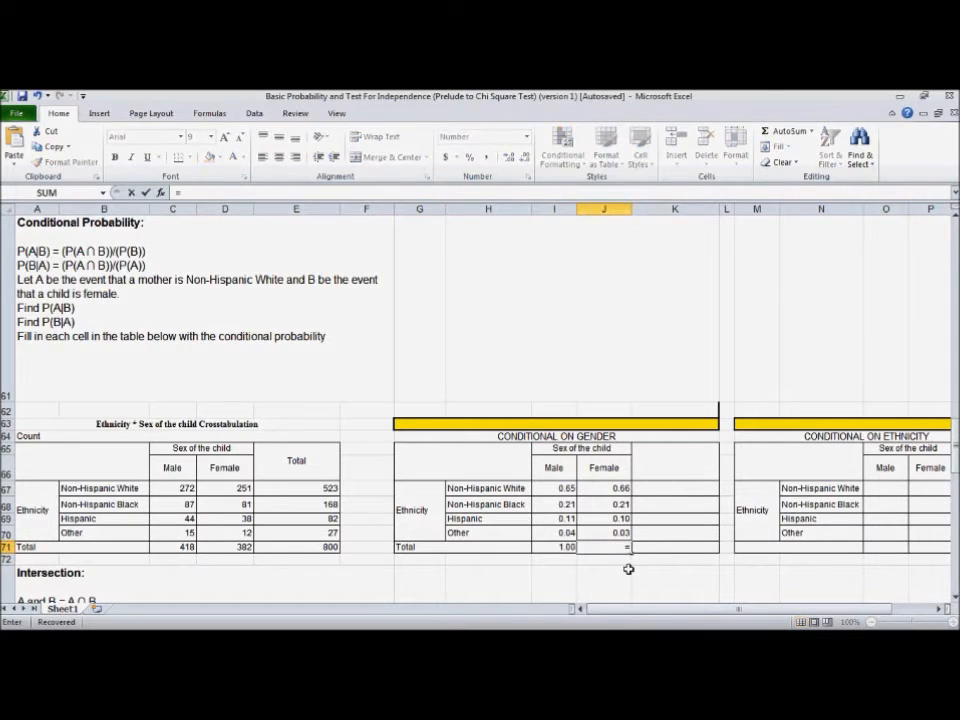
type("sum")
double_click(655, 540)
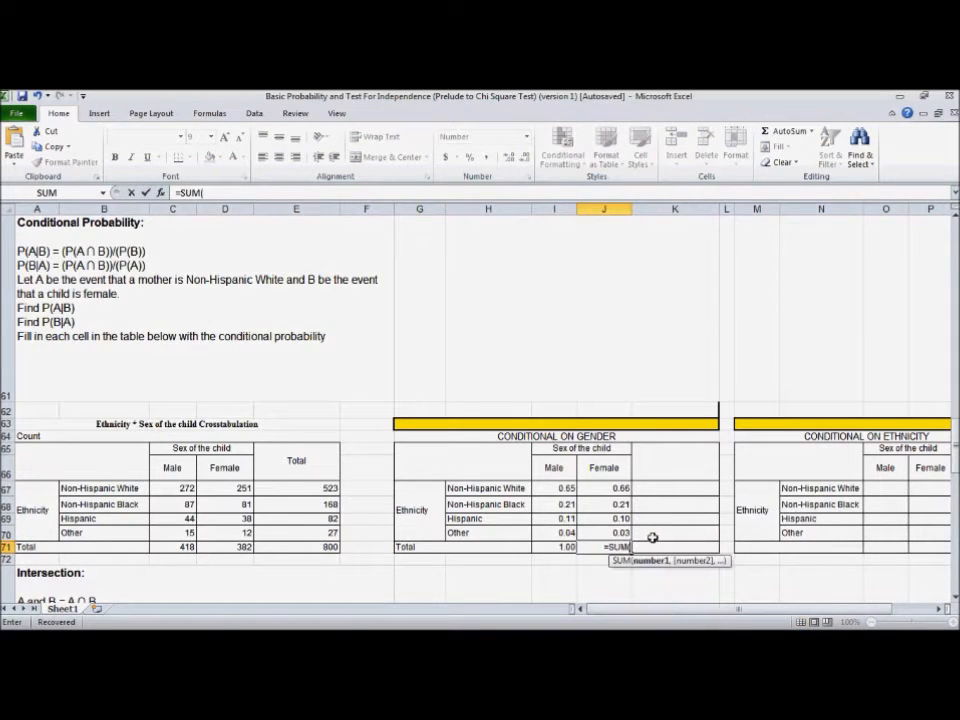
left_click_drag(619, 490, 612, 533)
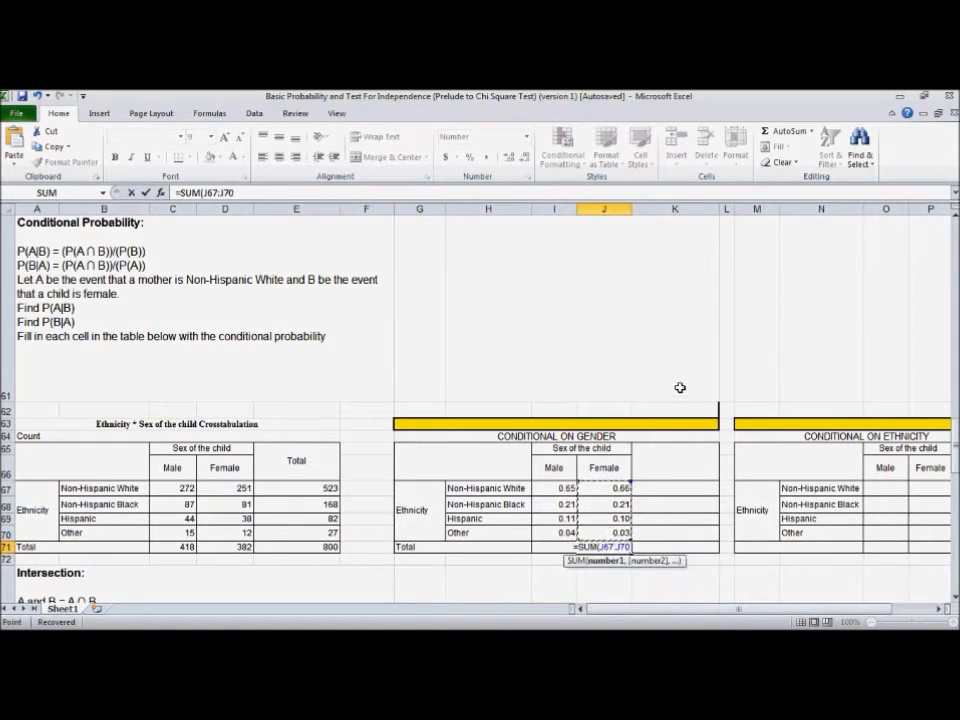
key("Return")
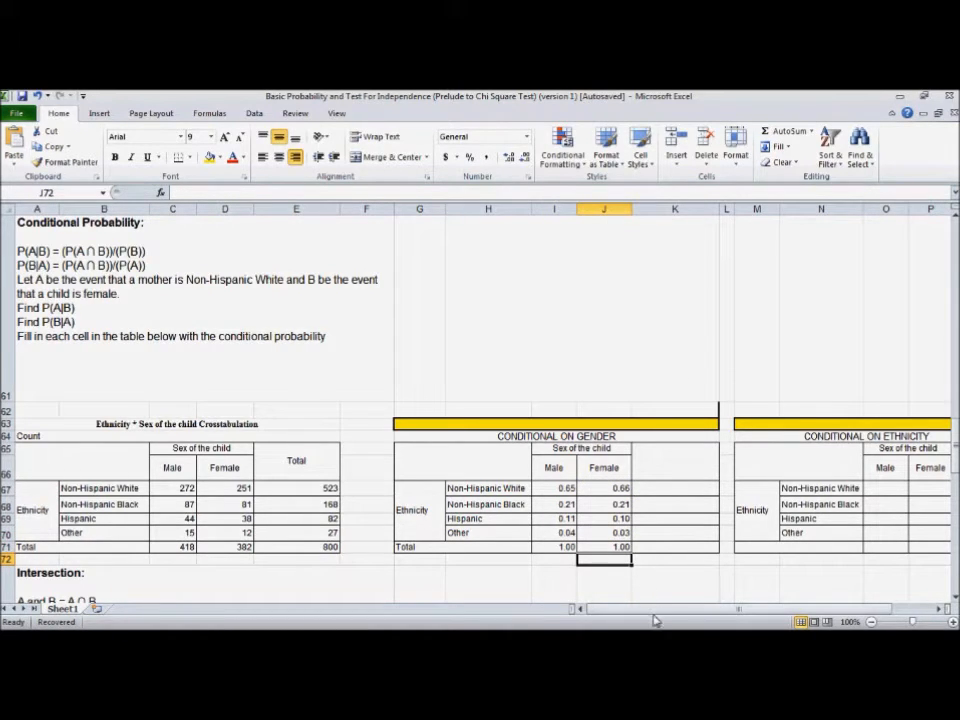
Review the Male and Female probabilities I67:J70 in the CONDITIONAL ON GENDER table
left_click_drag(659, 616, 685, 615)
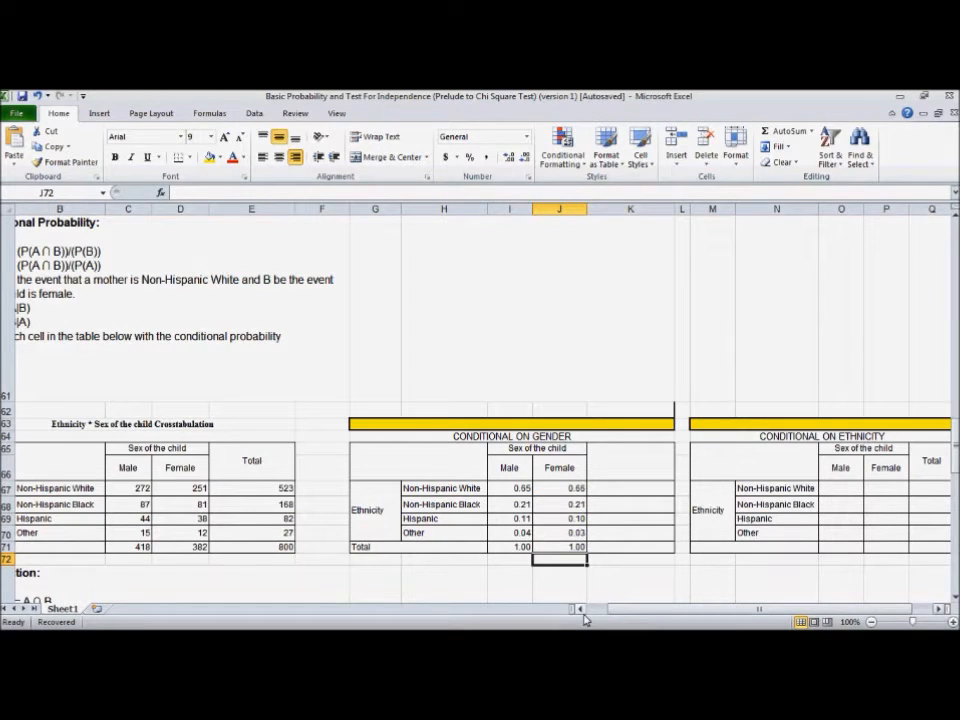
left_click_drag(521, 488, 545, 529)
left_click(558, 563)
left_click(580, 609)
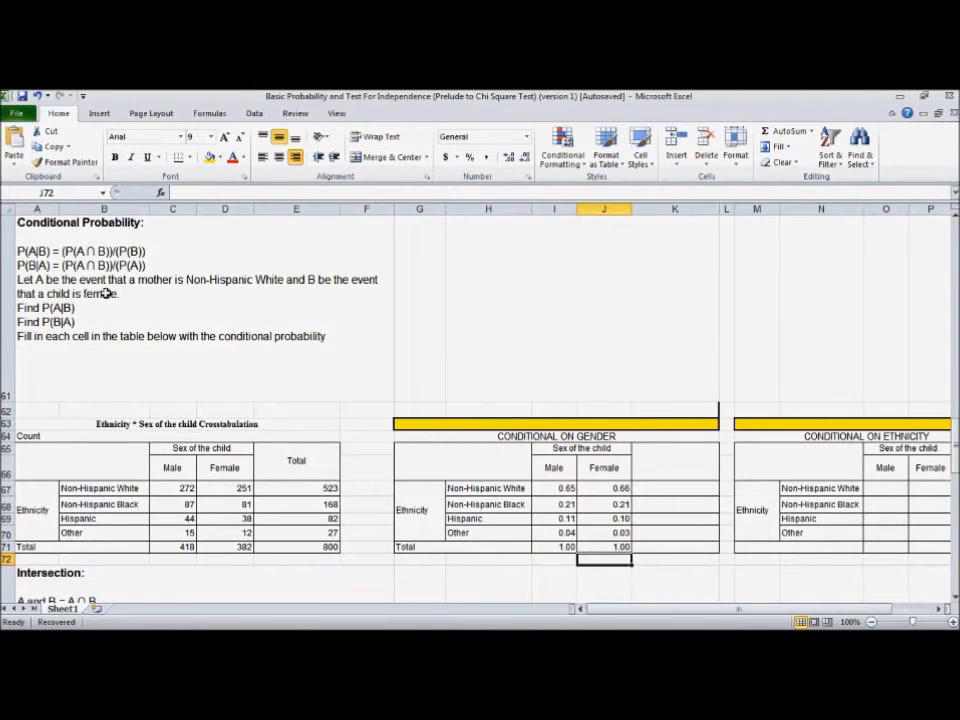
Examine the P(A|B) formula in the Conditional Probability notes in A61 alongside the crosstabulation's gender and ethnicity totals
left_click(27, 253)
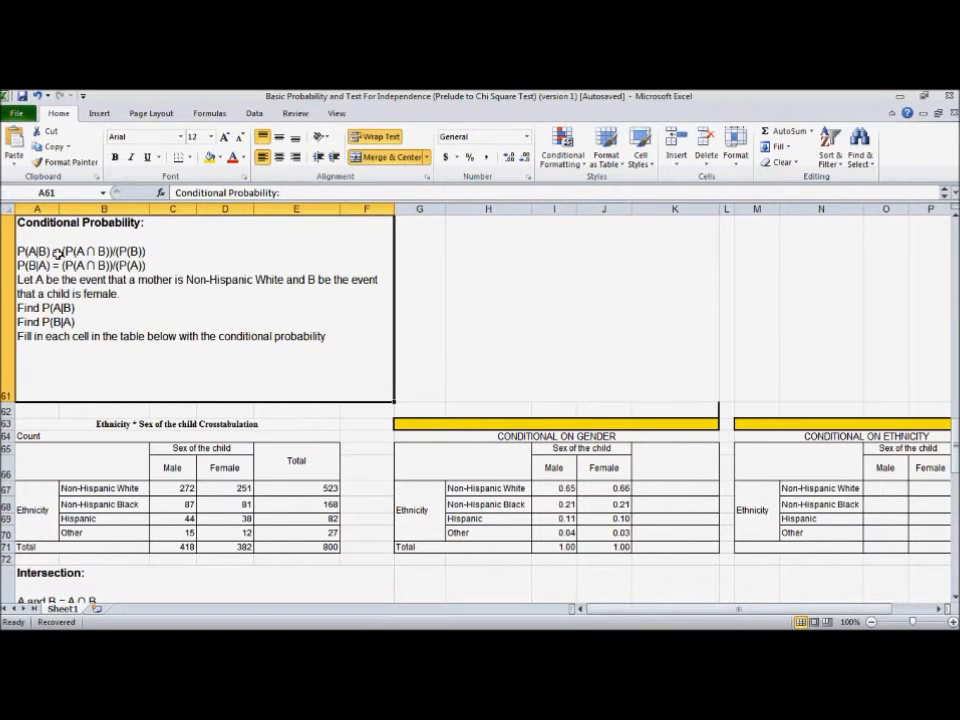
double_click(77, 252)
left_click_drag(62, 251, 140, 251)
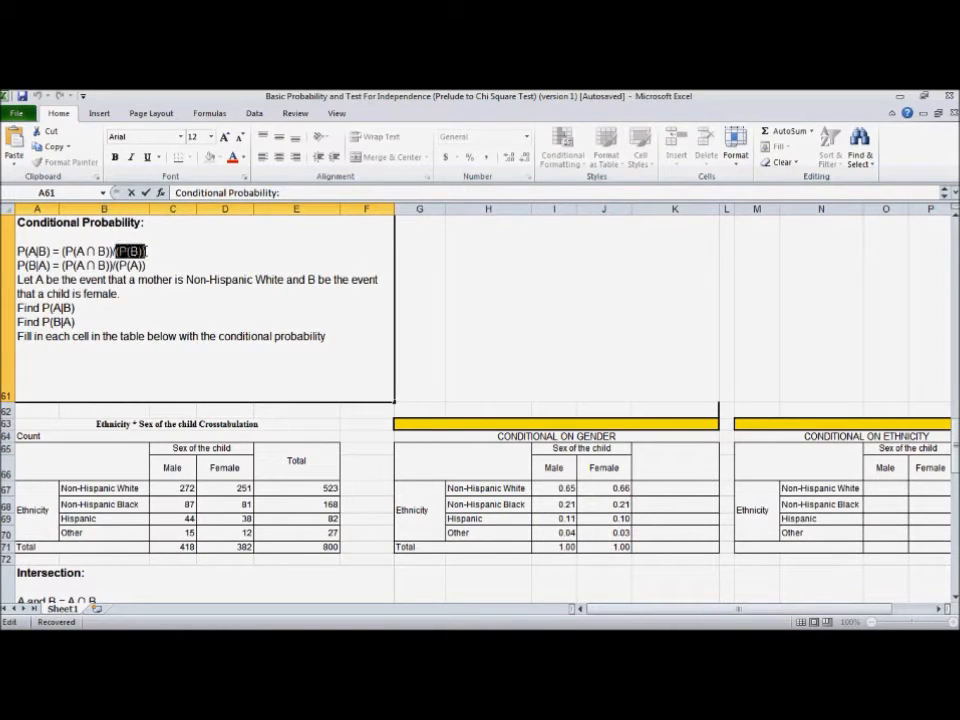
left_click(149, 279)
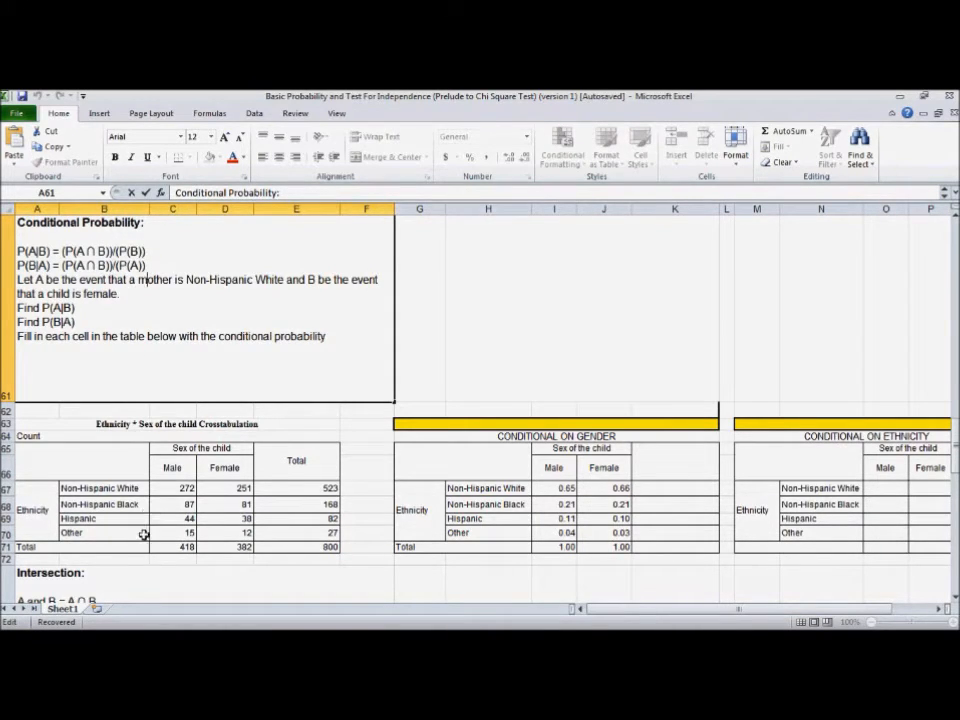
left_click_drag(160, 549, 214, 546)
left_click_drag(293, 491, 298, 532)
left_click(205, 339)
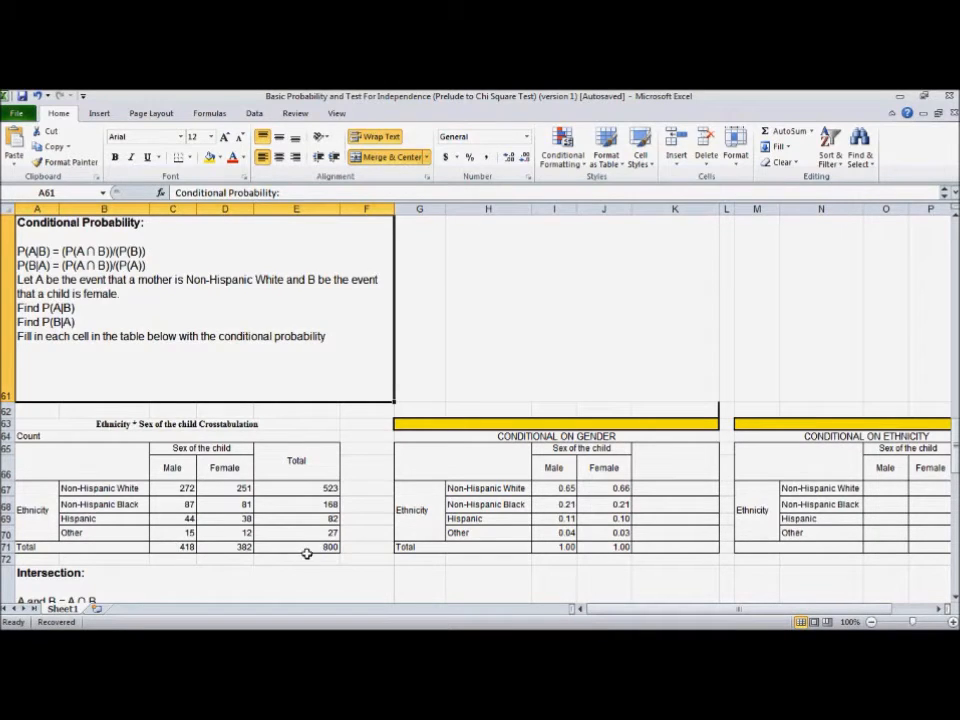
Look through the Conditional Probability, Intersection and disjoint-event sections, and return to the original crosstabulation and sample space table at the sheet's start
scroll(127, 396, "up", 5)
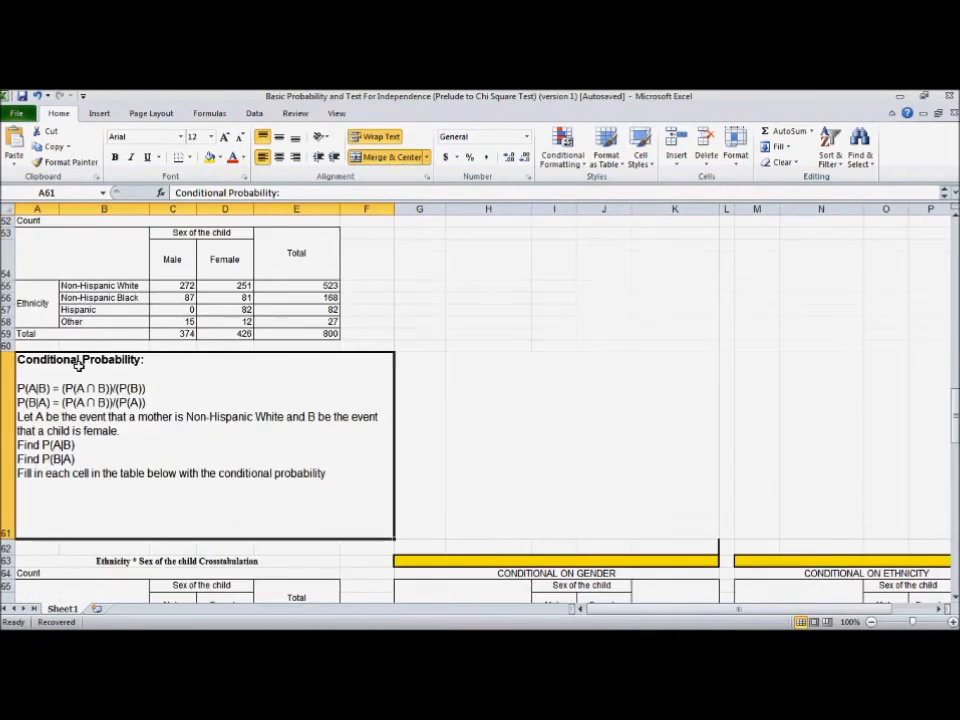
scroll(57, 413, "down", 3)
scroll(57, 413, "down", 2)
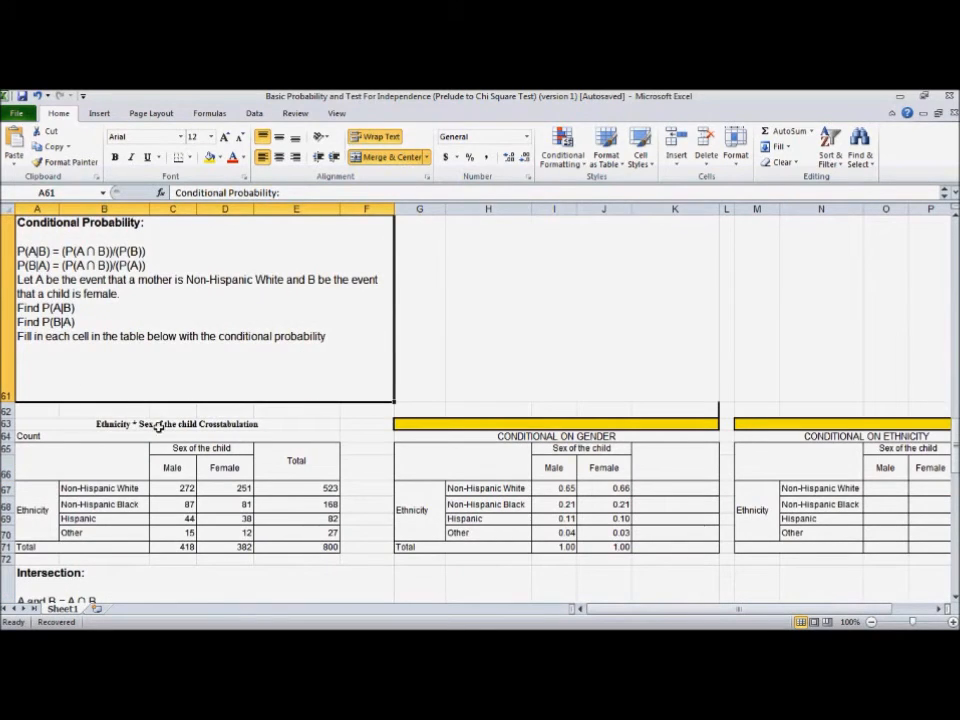
left_click(476, 377)
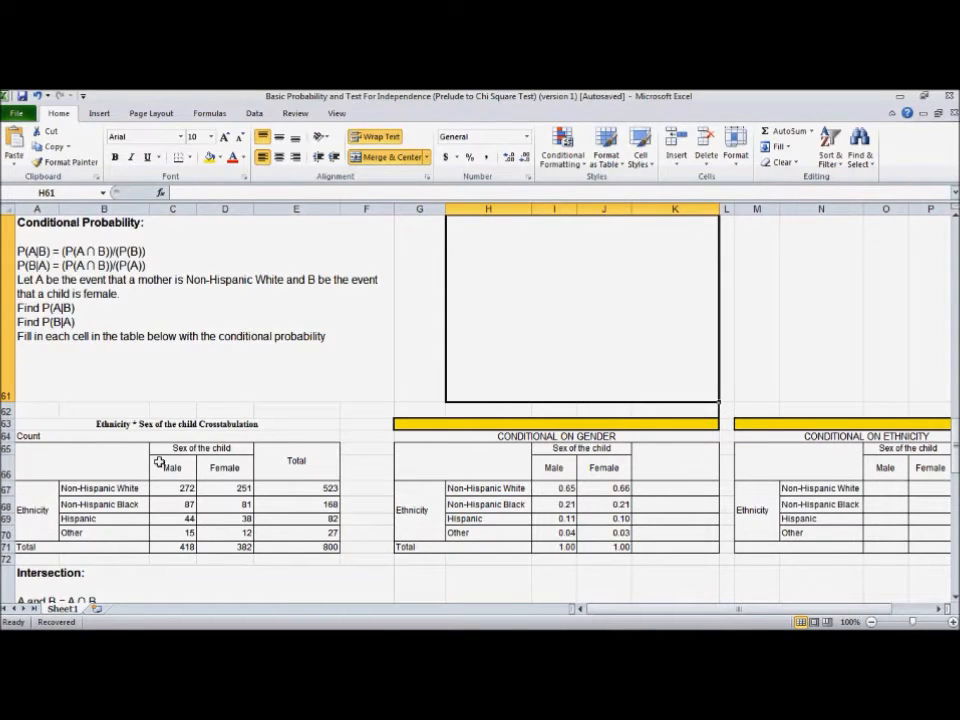
left_click(158, 489)
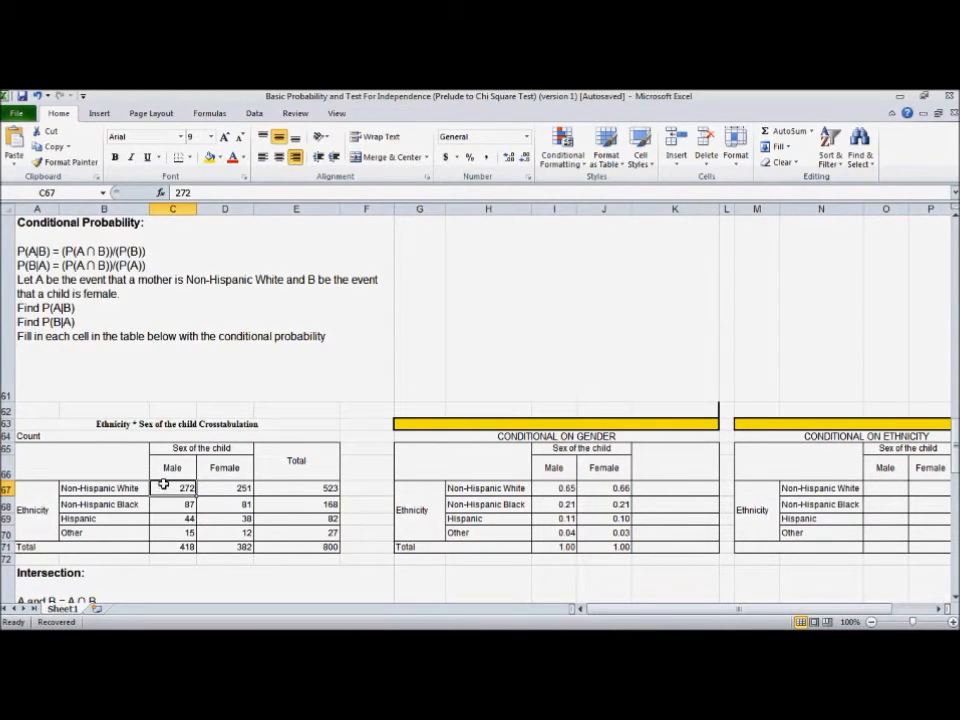
scroll(161, 462, "down", 6)
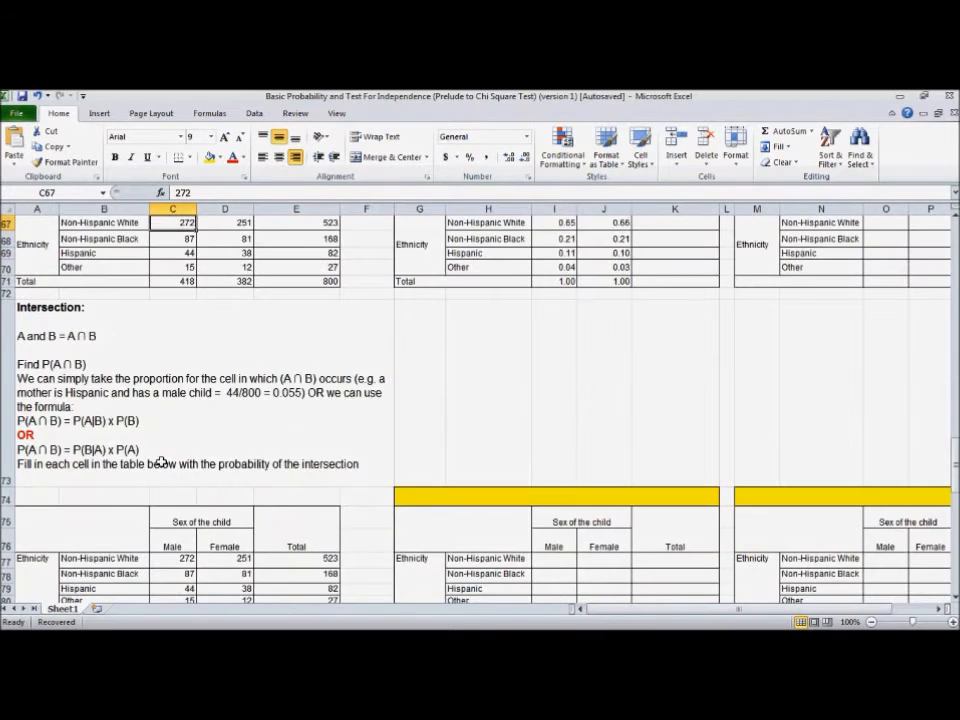
scroll(159, 459, "down", 1)
scroll(159, 459, "up", 5)
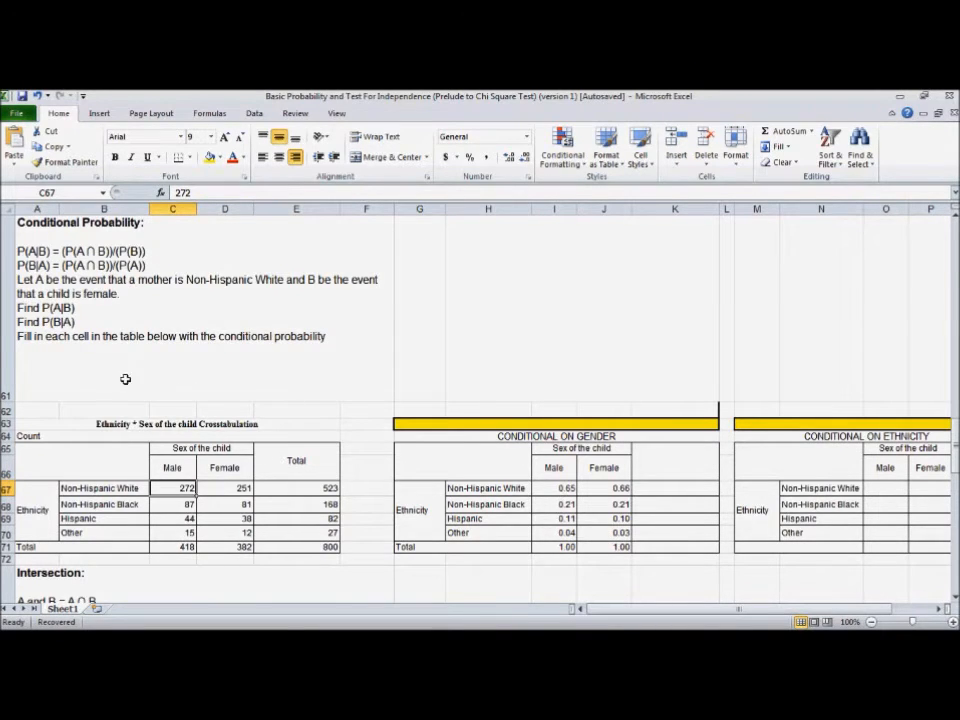
scroll(124, 379, "down", 4)
scroll(124, 379, "down", 6)
scroll(128, 375, "up", 6)
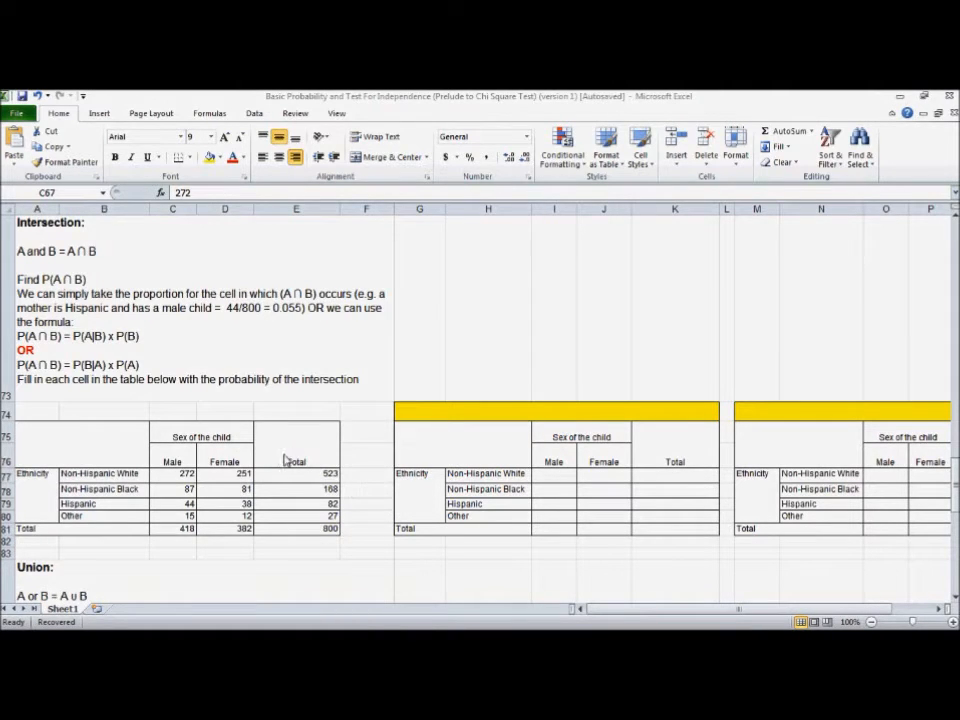
scroll(191, 507, "up", 10)
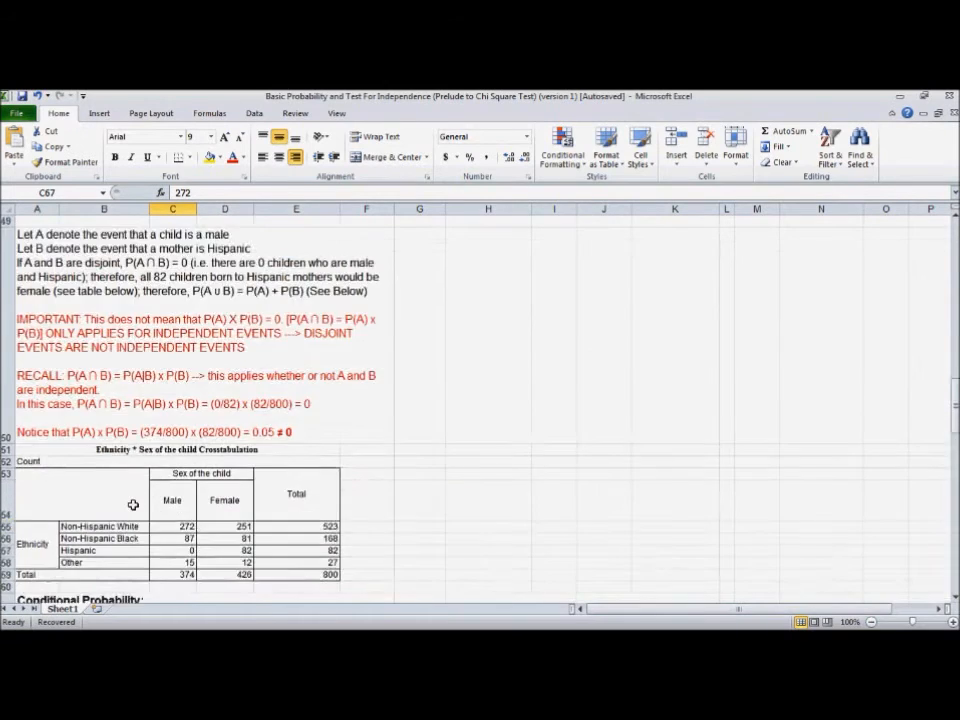
scroll(133, 505, "up", 12)
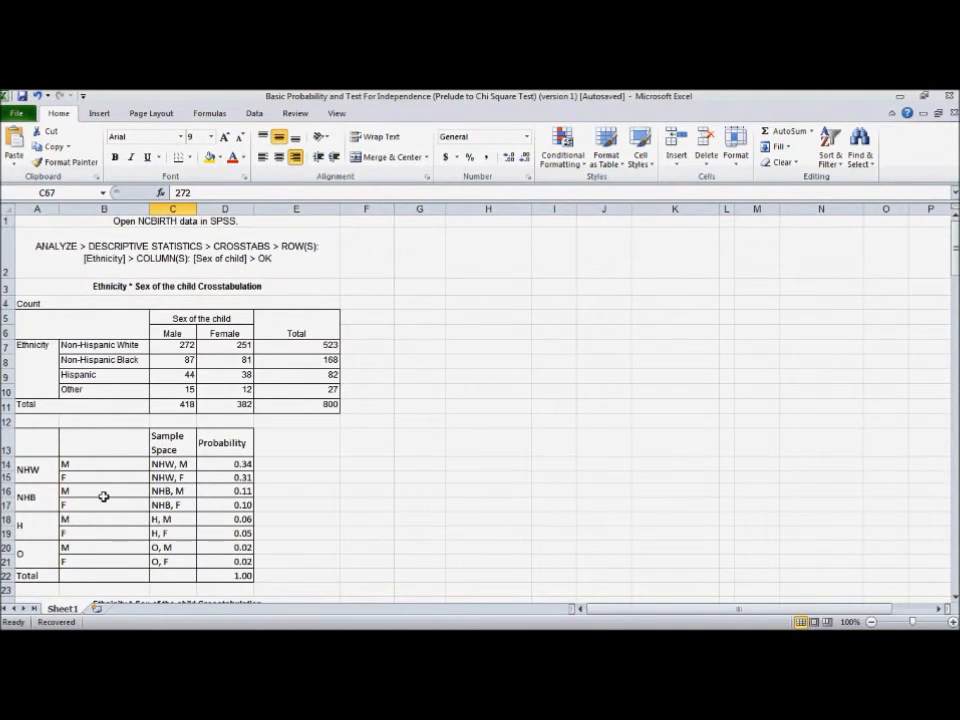
Examine the P(A ∩ B) expression and its two formulas in the Intersection notes in A73
scroll(119, 485, "down", 19)
scroll(288, 554, "down", 5)
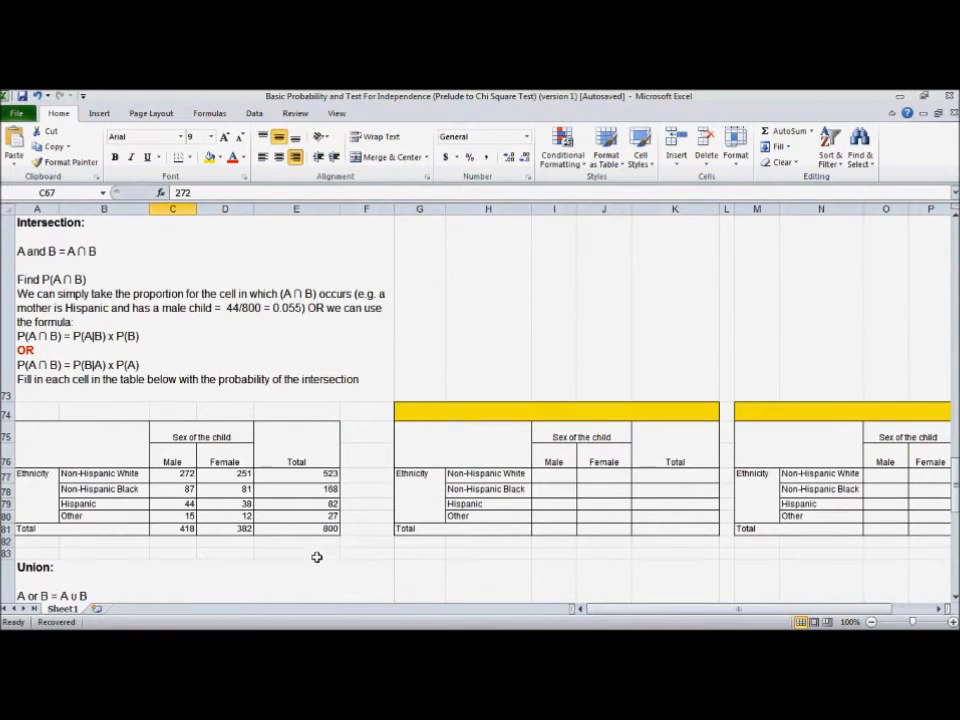
left_click(57, 280)
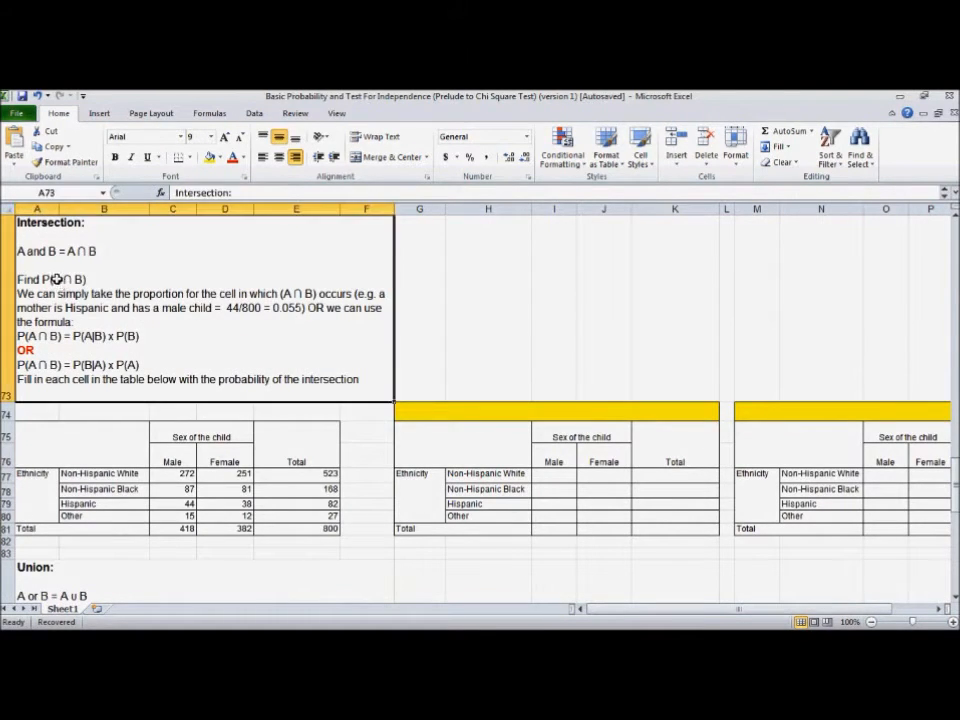
double_click(47, 280)
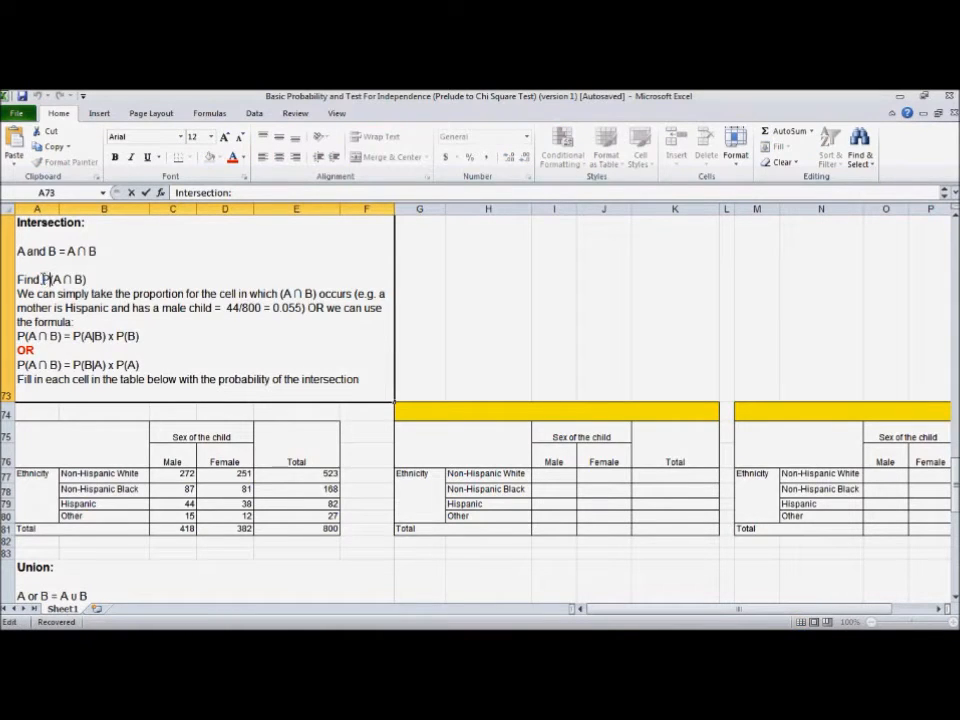
left_click_drag(44, 280, 91, 280)
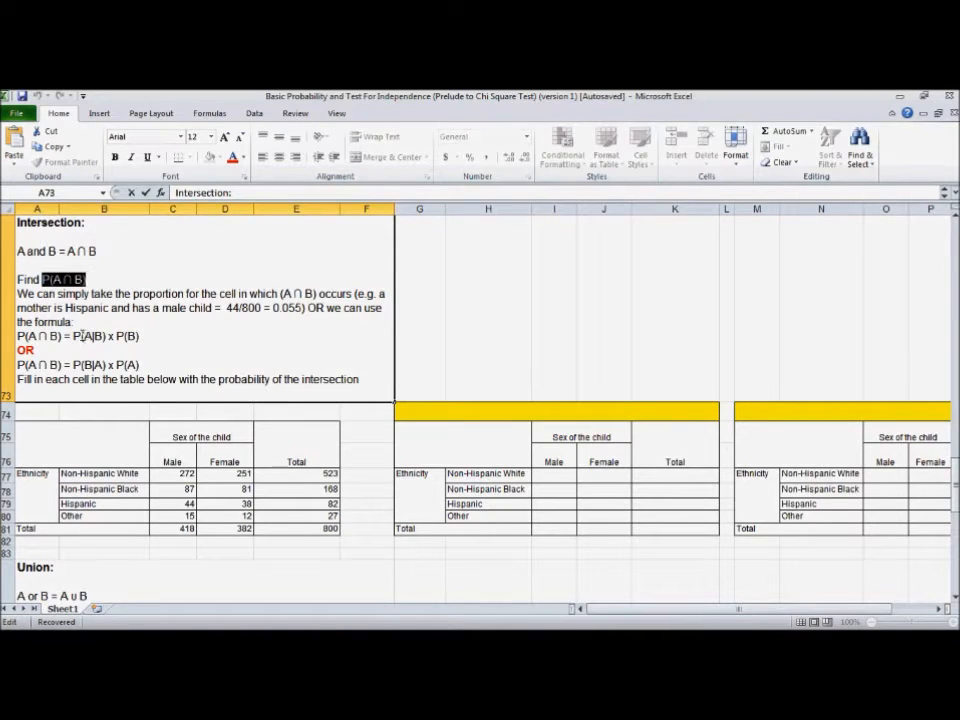
left_click_drag(18, 336, 40, 363)
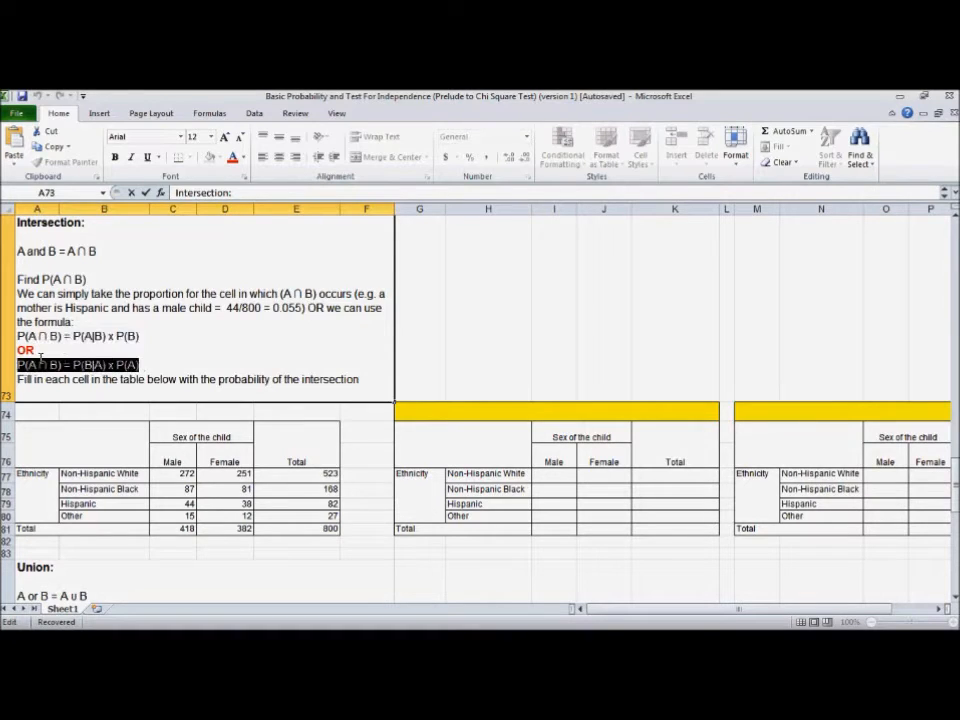
left_click(95, 380)
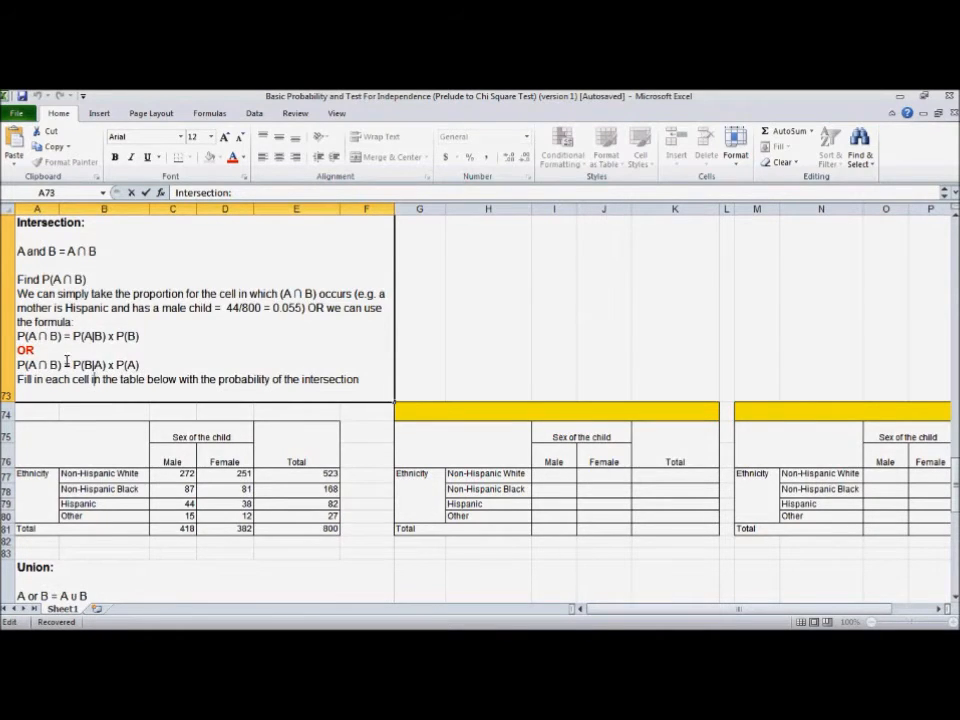
Compare the Conditional Probability formulas in A61 with the Intersection formula P(A|B) x P(B) in A73
scroll(93, 364, "up", 6)
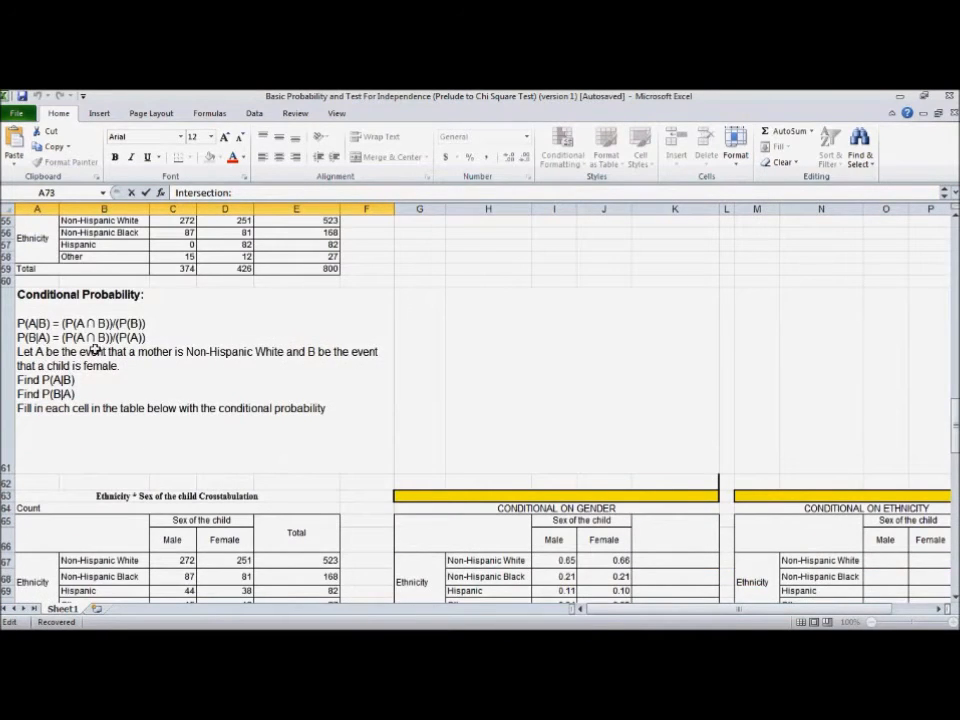
scroll(76, 399, "down", 5)
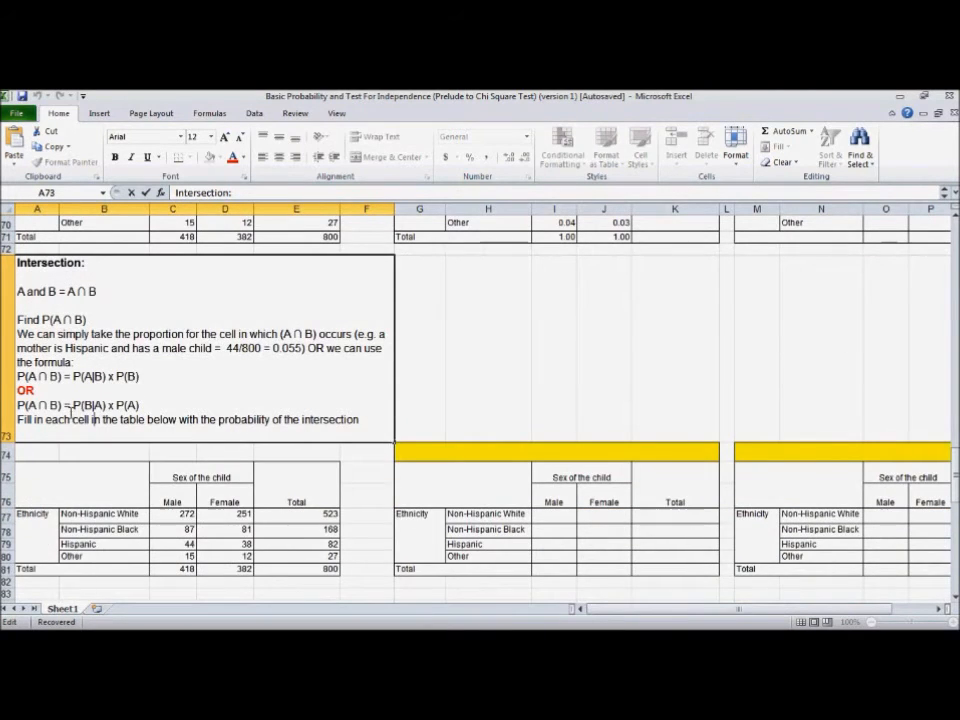
scroll(53, 308, "up", 5)
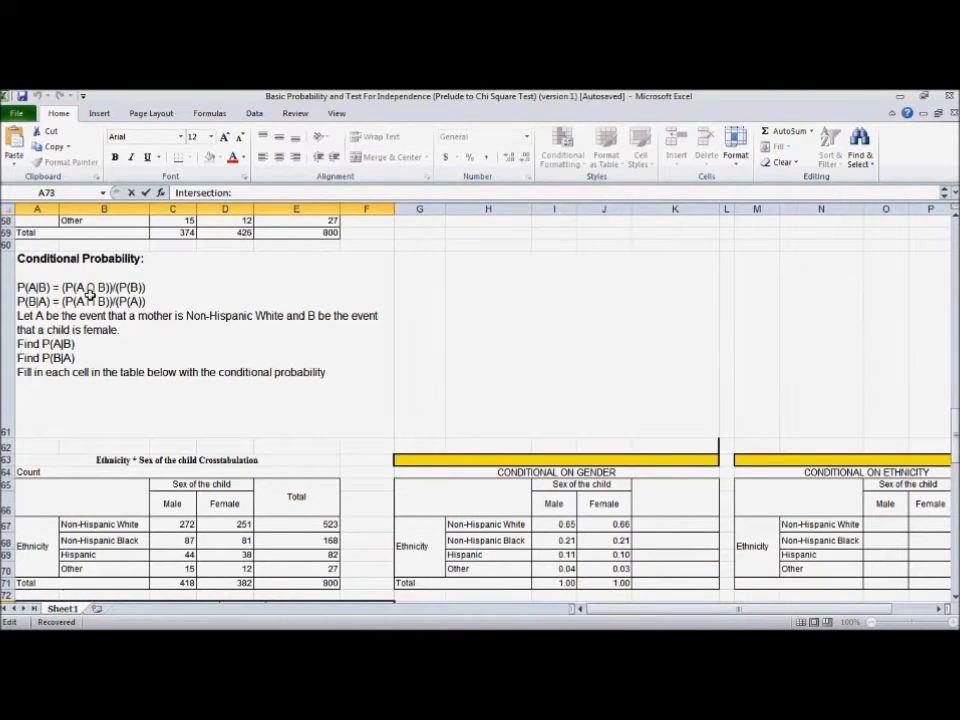
scroll(86, 293, "down", 5)
scroll(95, 407, "up", 5)
scroll(78, 390, "down", 5)
scroll(85, 402, "down", 1)
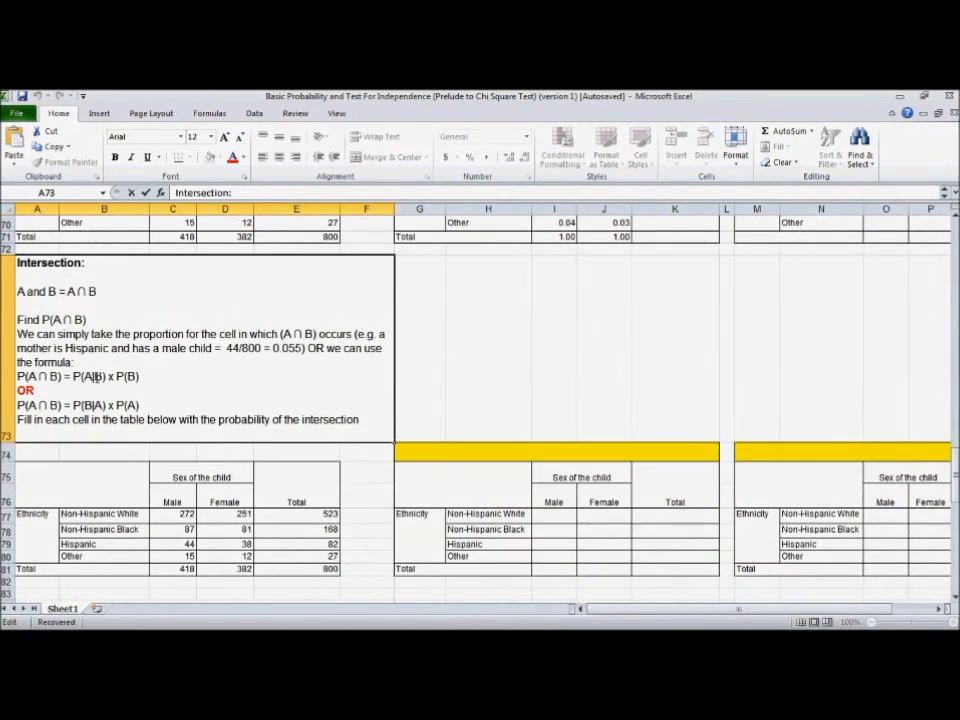
left_click_drag(74, 375, 139, 375)
left_click(154, 390)
scroll(156, 391, "down", 1)
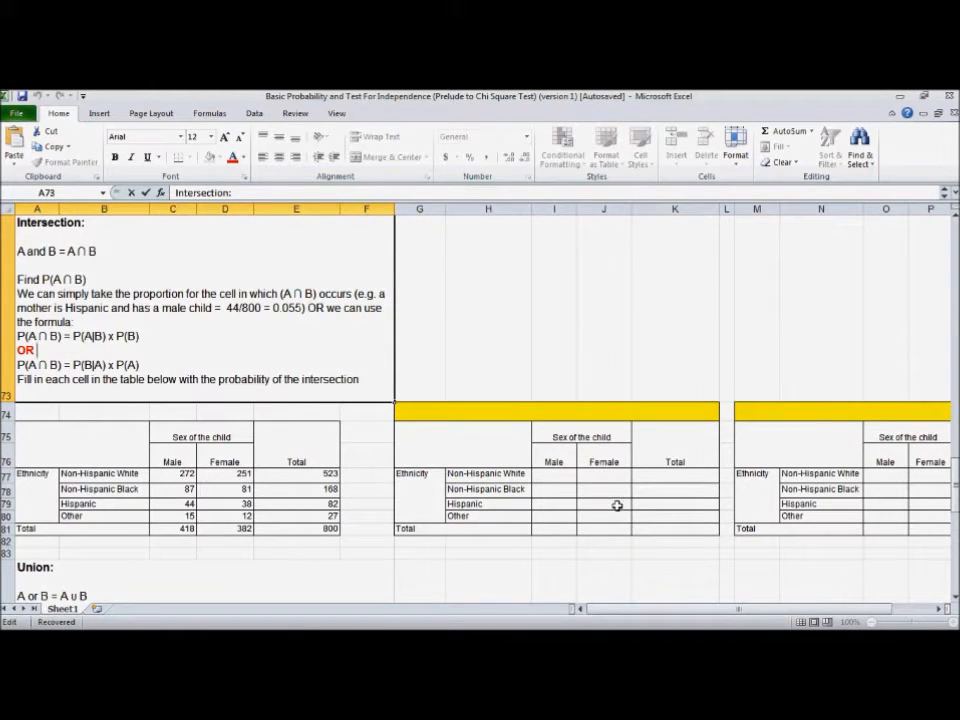
Examine the Male counts for Non-Hispanic White, Non-Hispanic Black and Hispanic mothers in the Intersection crosstabulation
left_click(569, 478)
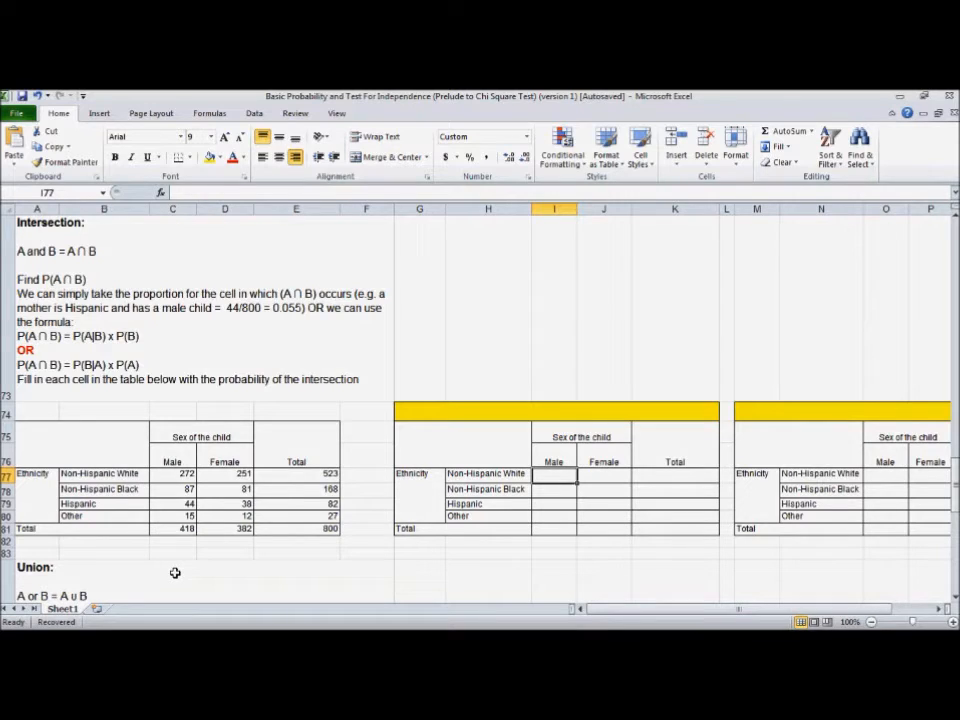
left_click(178, 474)
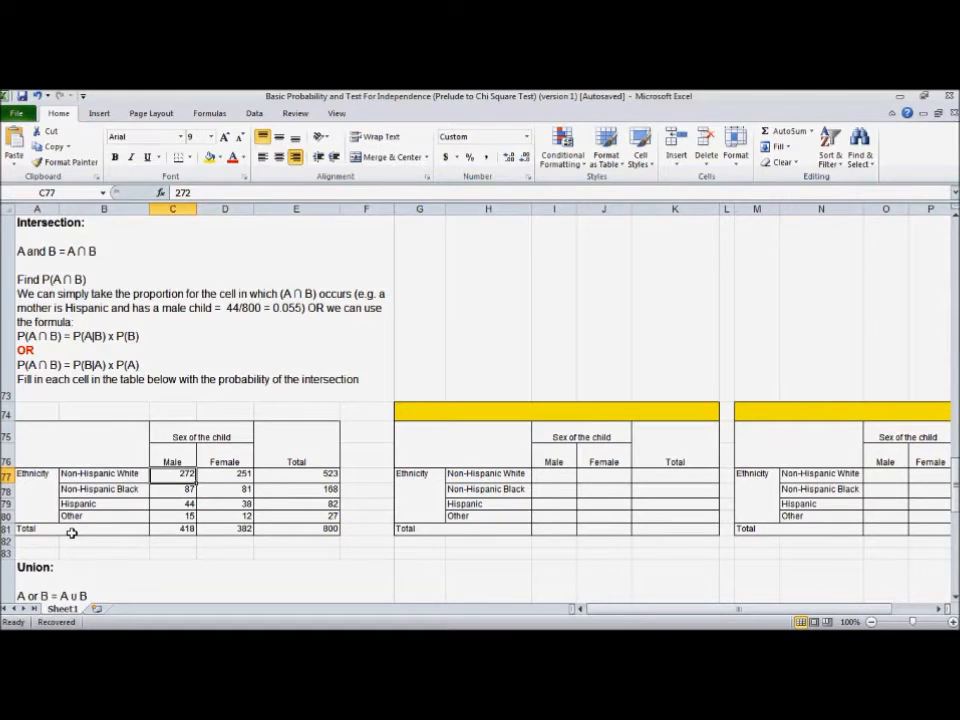
left_click(163, 503)
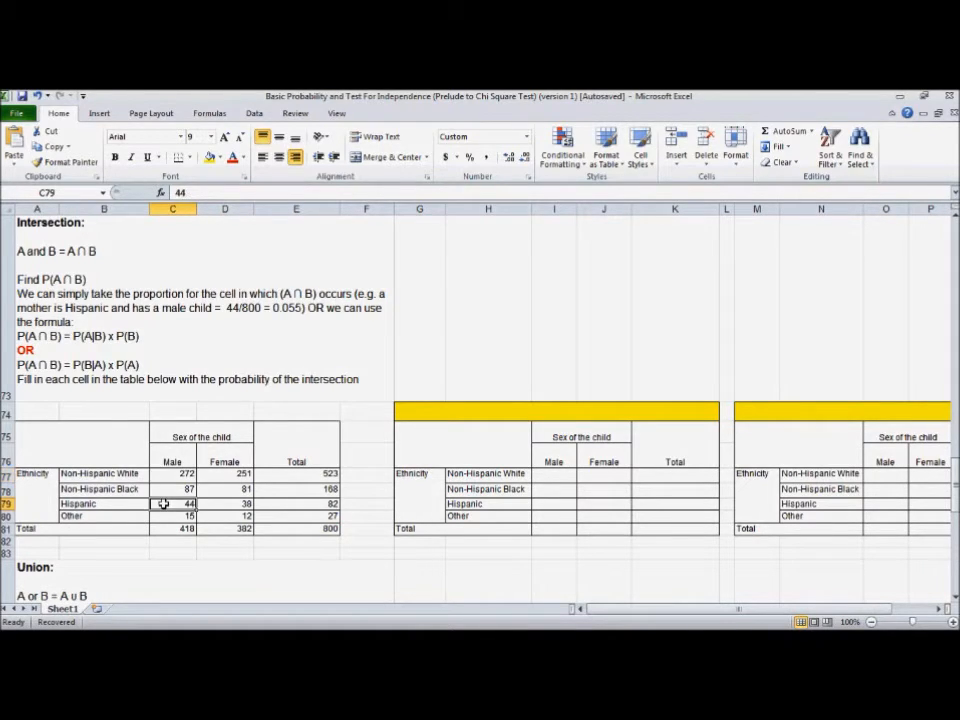
left_click(163, 478)
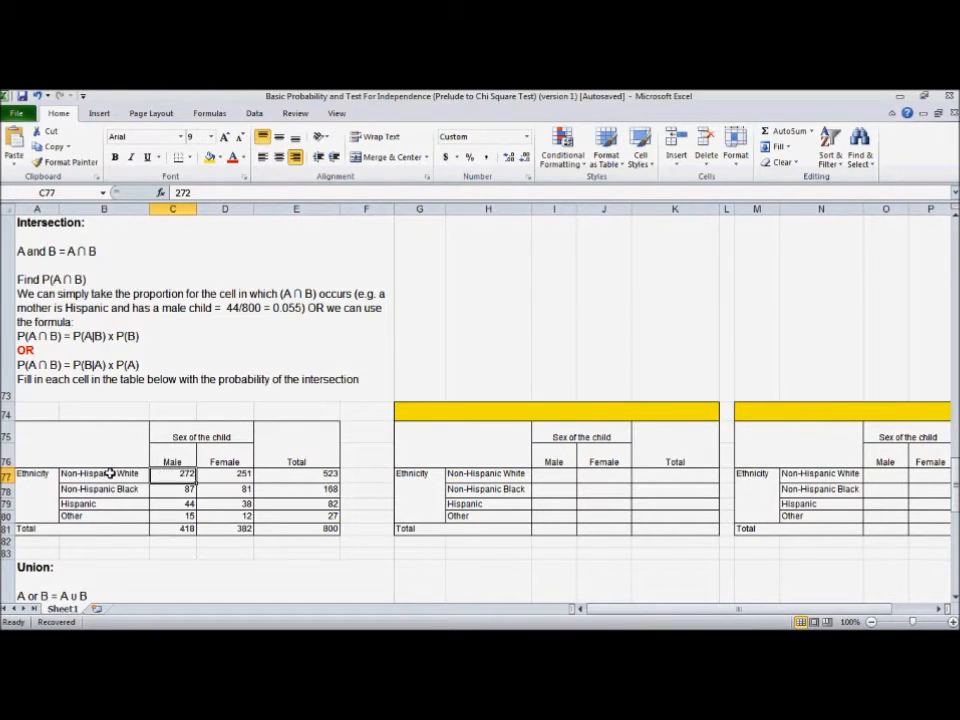
left_click(172, 487)
left_click(172, 474)
Compute the Non-Hispanic White and Male intersection probability in I77 with the relative formula =C77/E81
left_click(556, 479)
type("=")
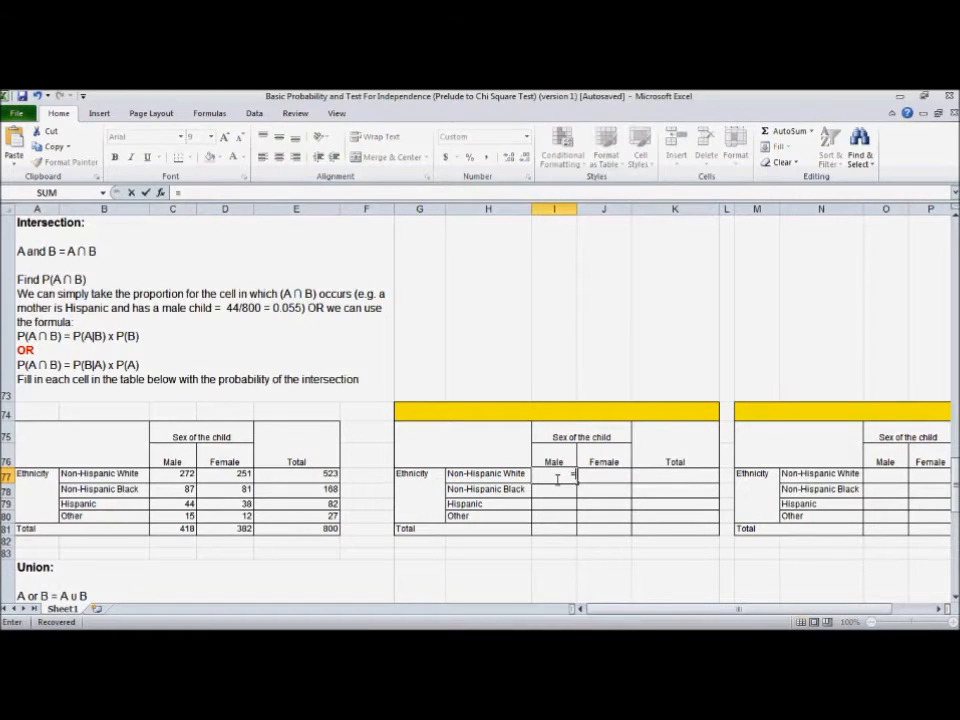
left_click(172, 474)
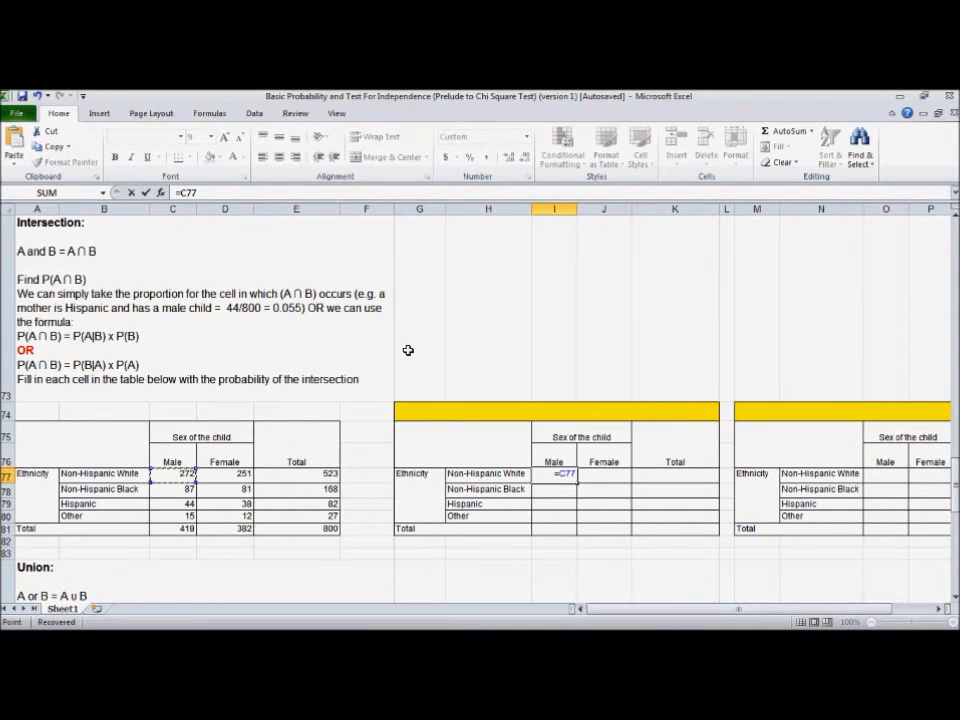
type("/")
left_click(293, 527)
key("Return")
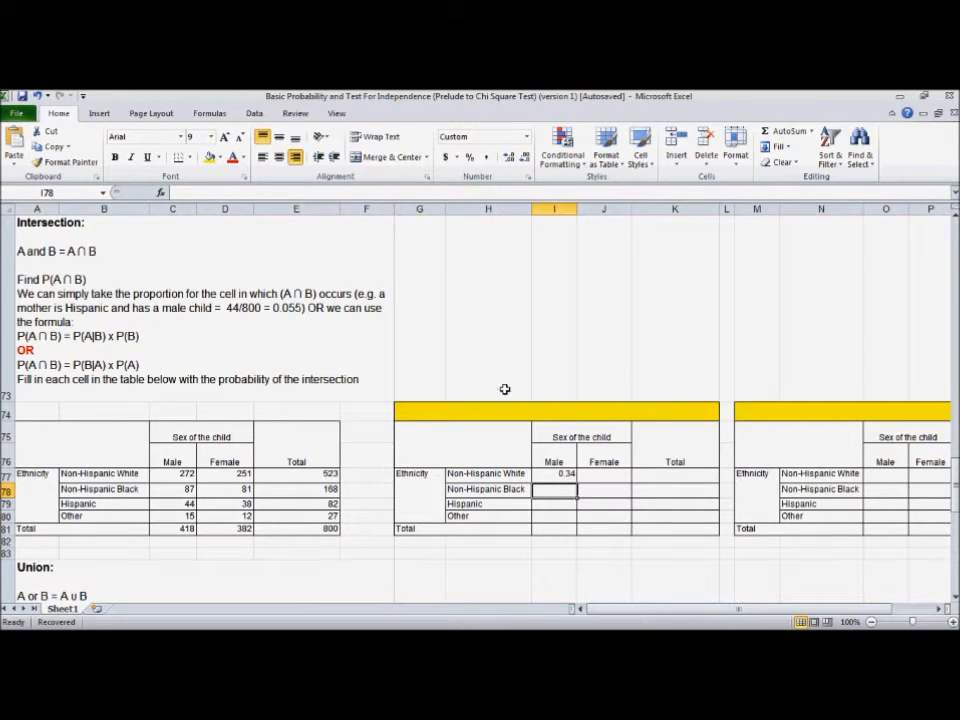
Replace the formula in I77 with =C77/$E$81 so that the grand total reference is absolute
left_click(545, 472)
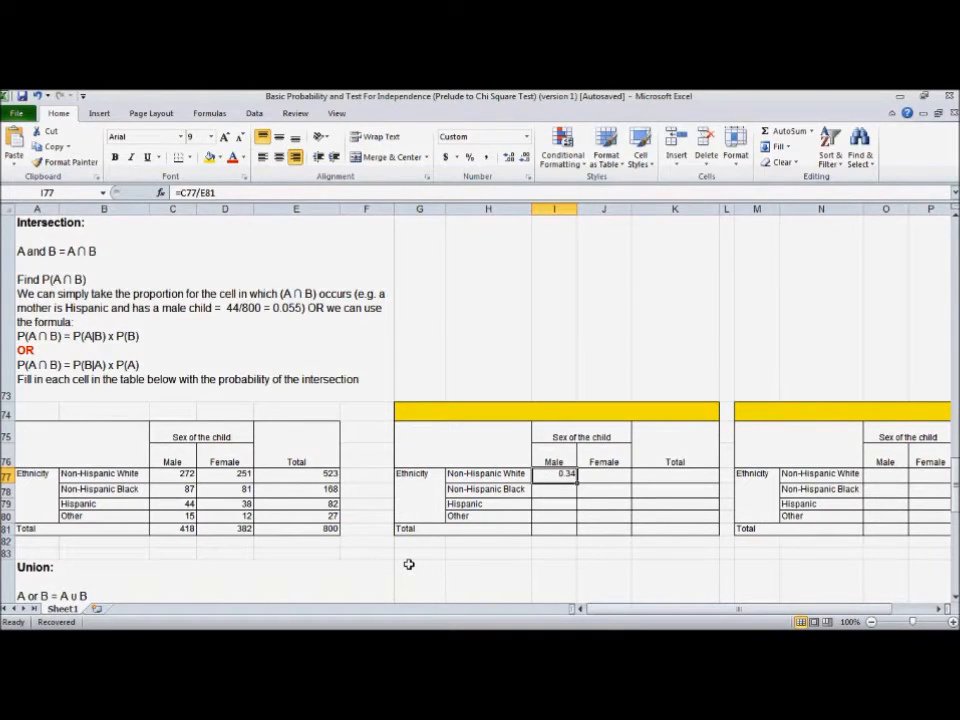
type("=")
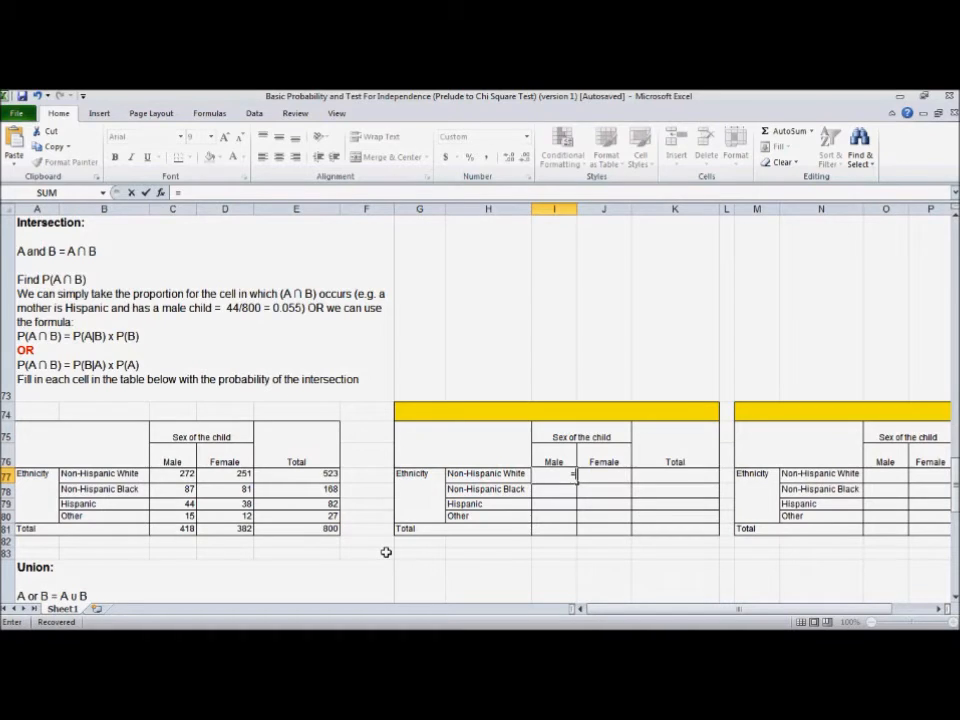
left_click(183, 478)
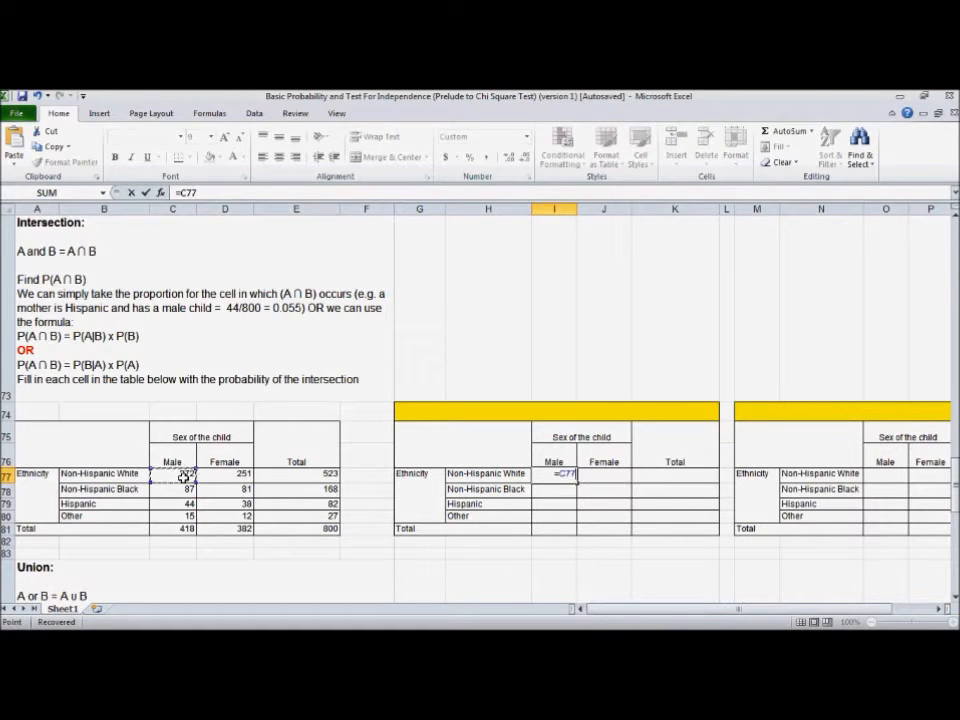
type("/$")
type("E$81")
key("Return")
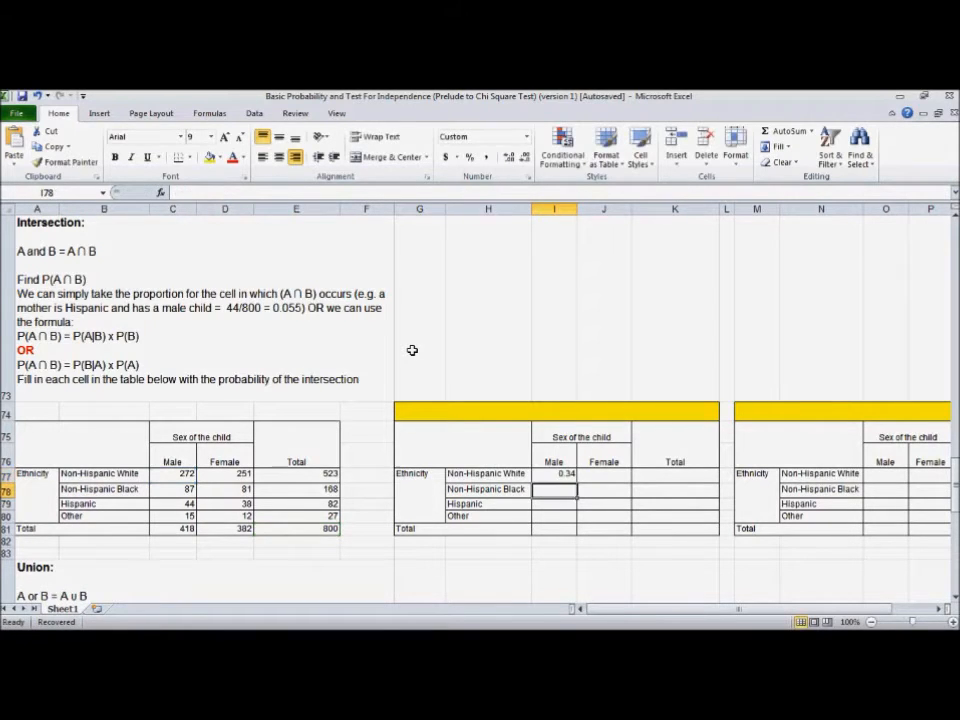
Fill the Male intersection formula from I77 down through I80 for the remaining ethnicities
left_click(553, 474)
left_click_drag(577, 481, 576, 521)
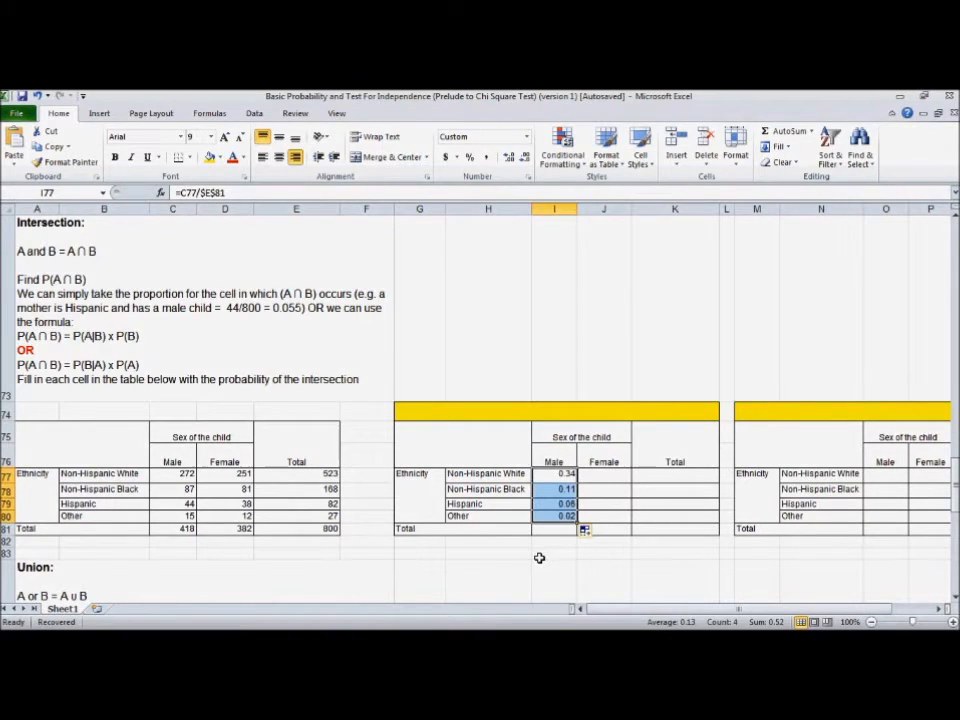
left_click(548, 540)
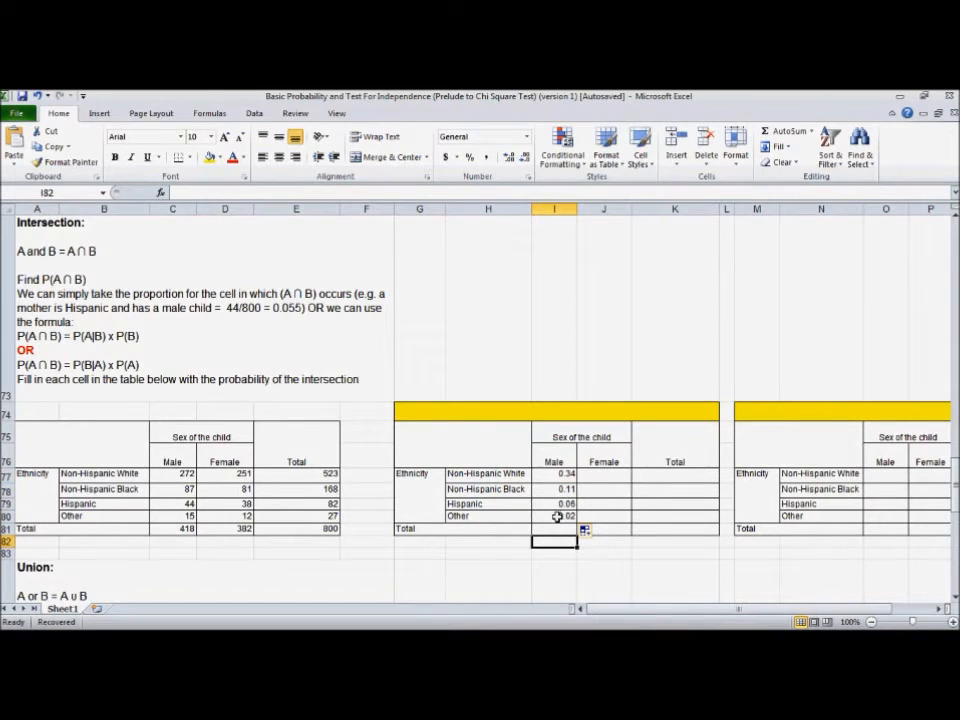
Compute the Non-Hispanic White and Female intersection probability in J77 with =D77/$E$81
left_click(612, 472)
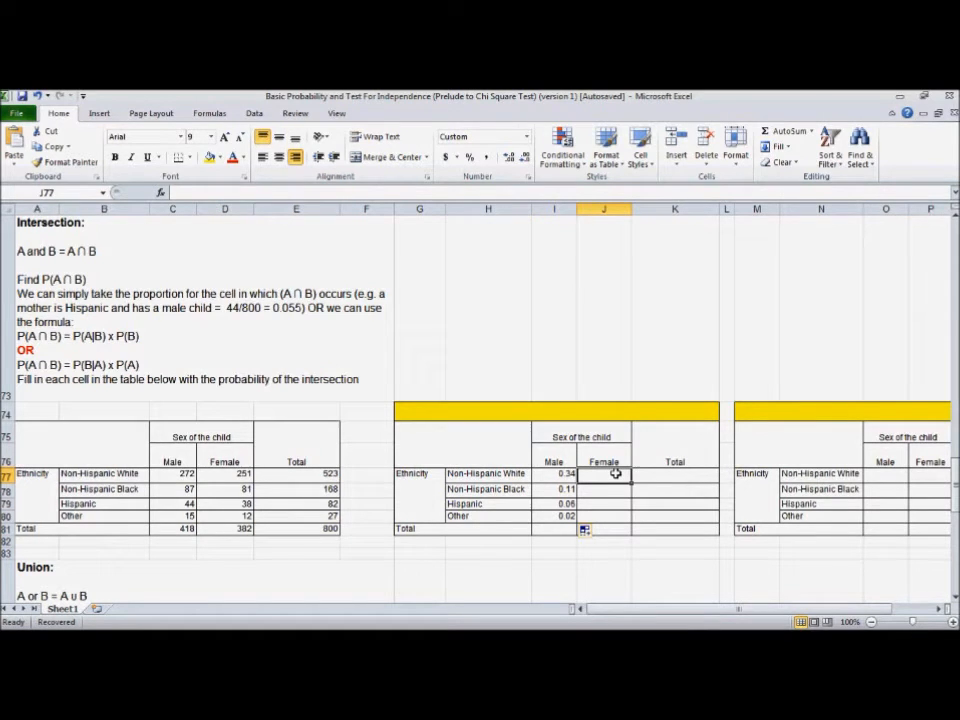
type("=")
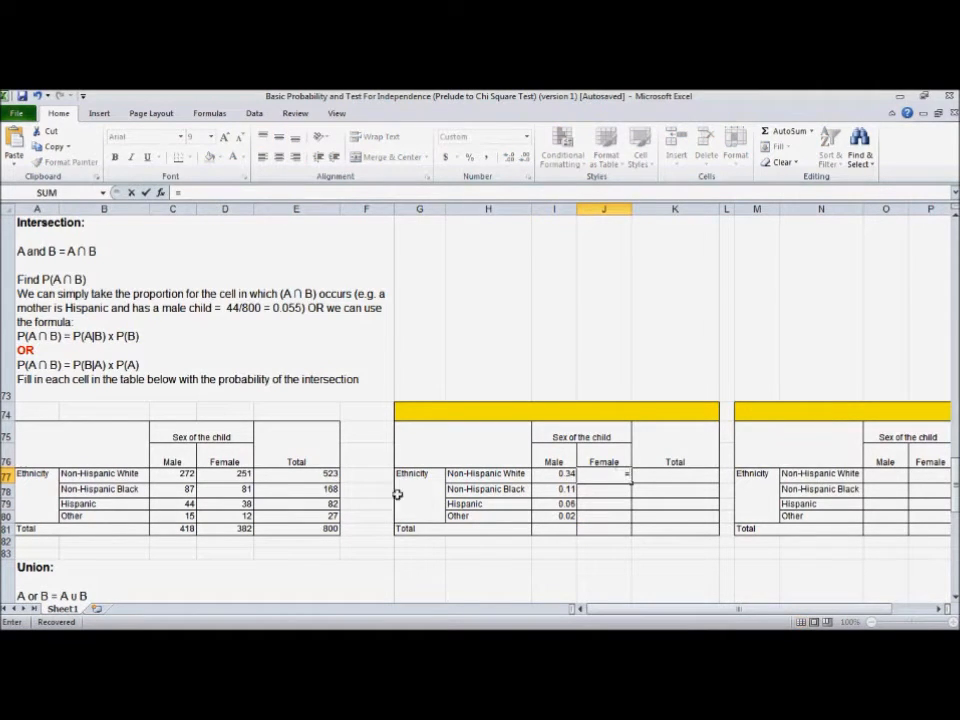
left_click(233, 476)
type("/")
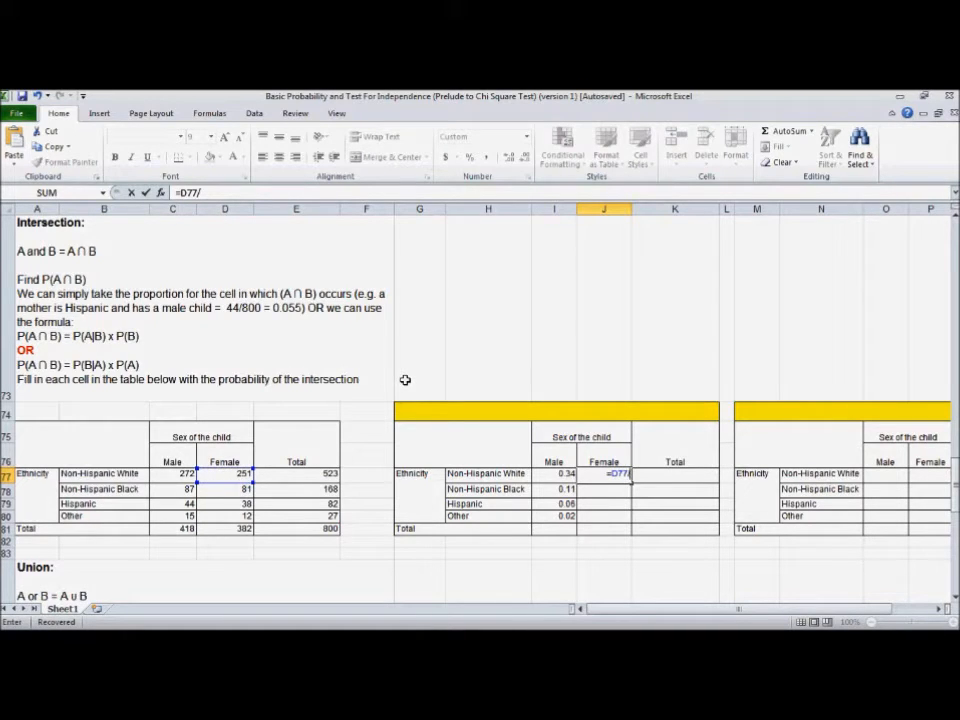
type("$E$81")
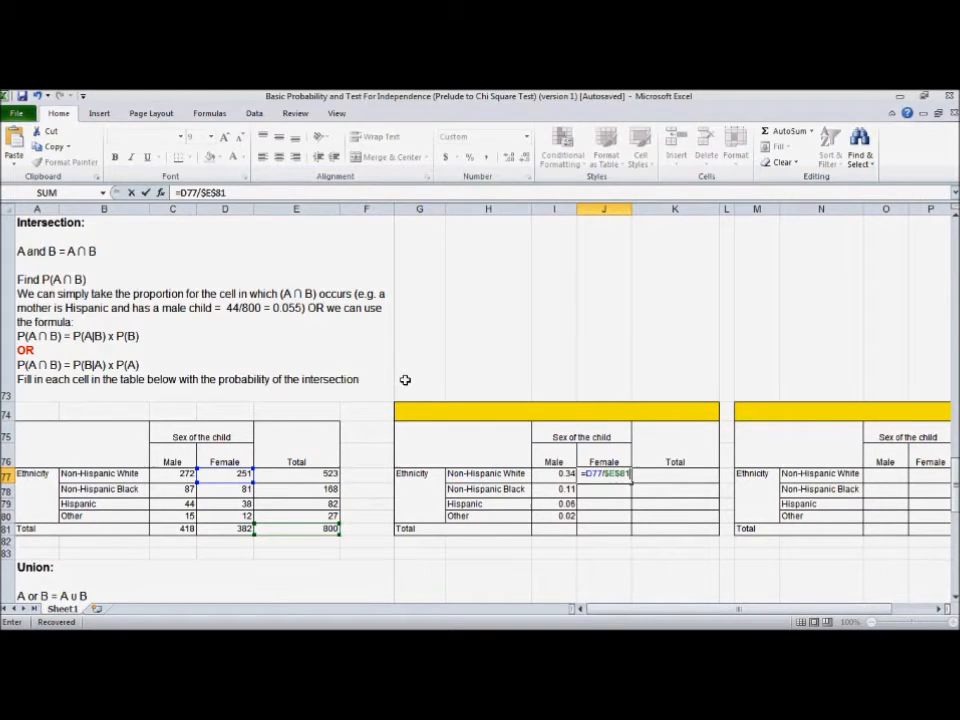
key("Return")
key("F2")
key("Return")
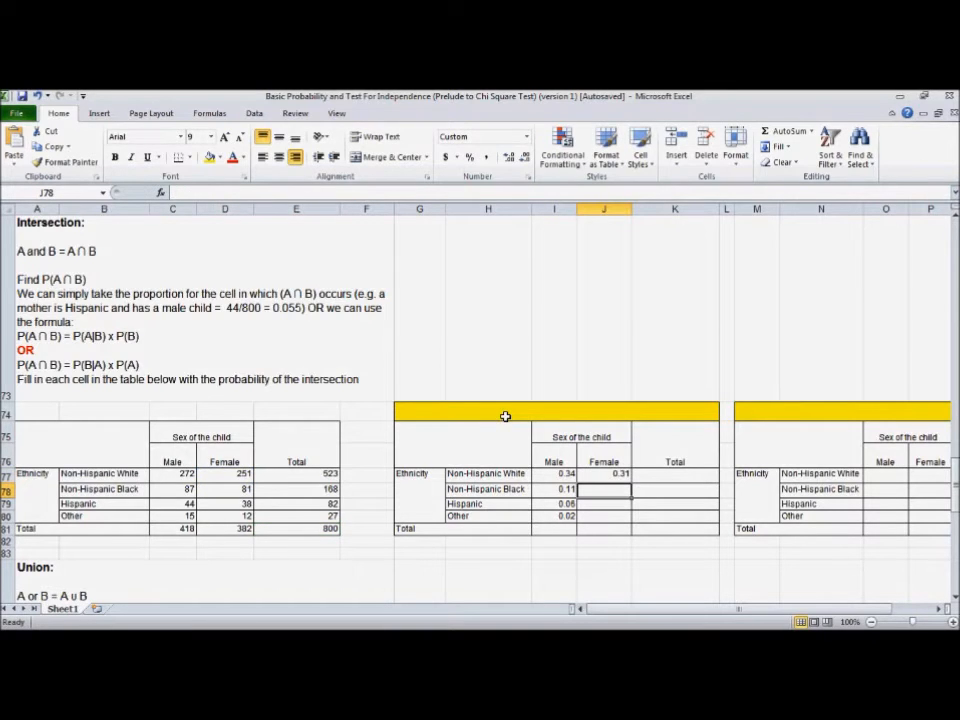
Fill the Female intersection formula from J77 down through J80 for the remaining ethnicities
left_click(595, 475)
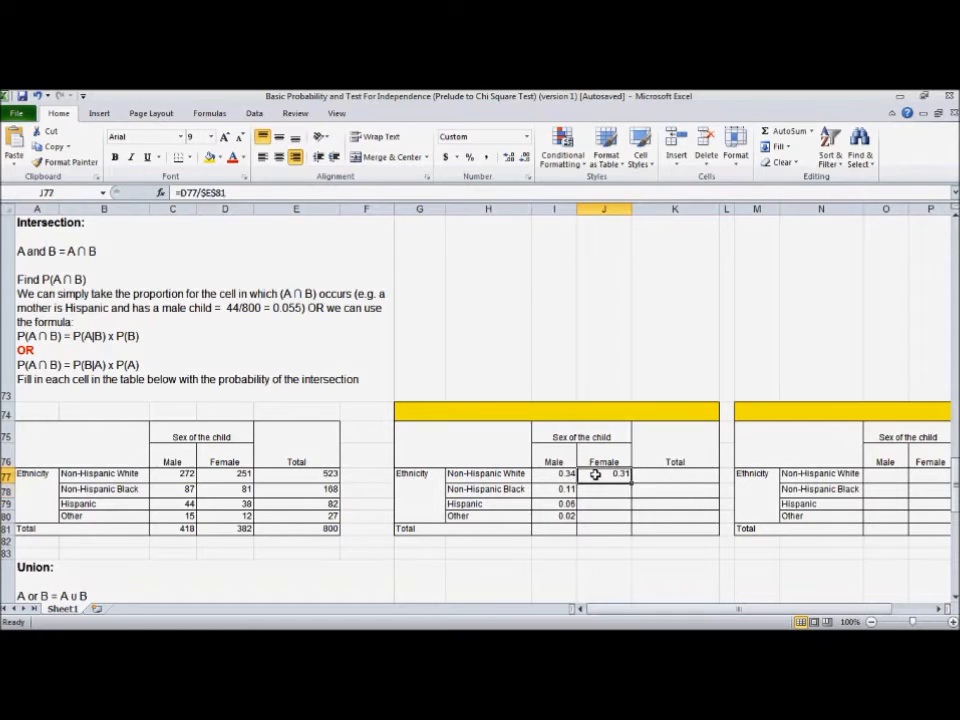
left_click_drag(630, 482, 628, 515)
left_click(576, 563)
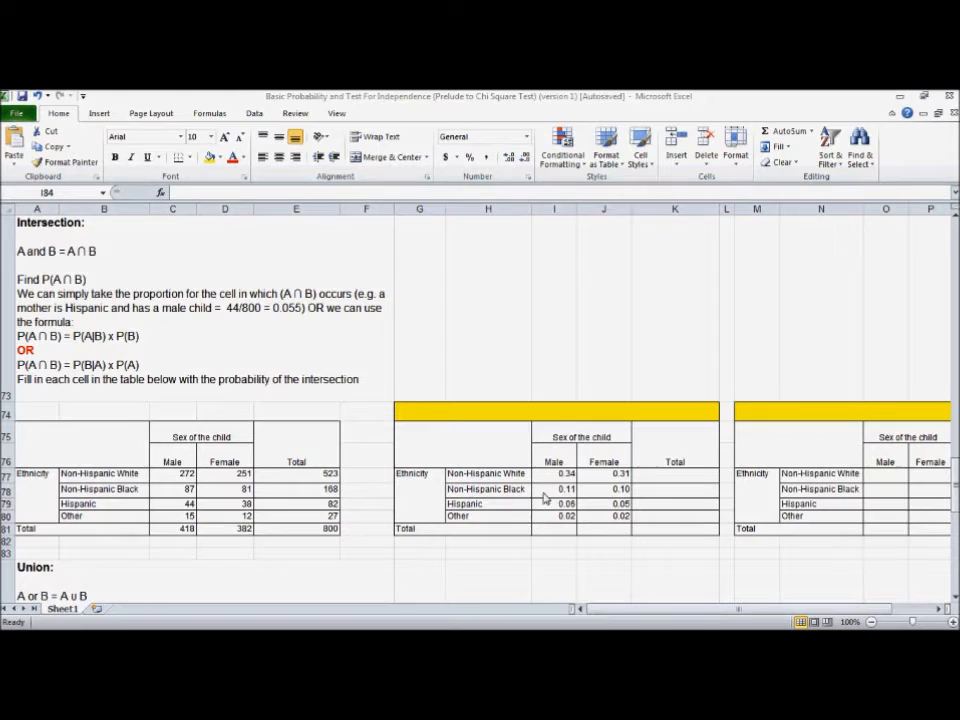
left_click(442, 506)
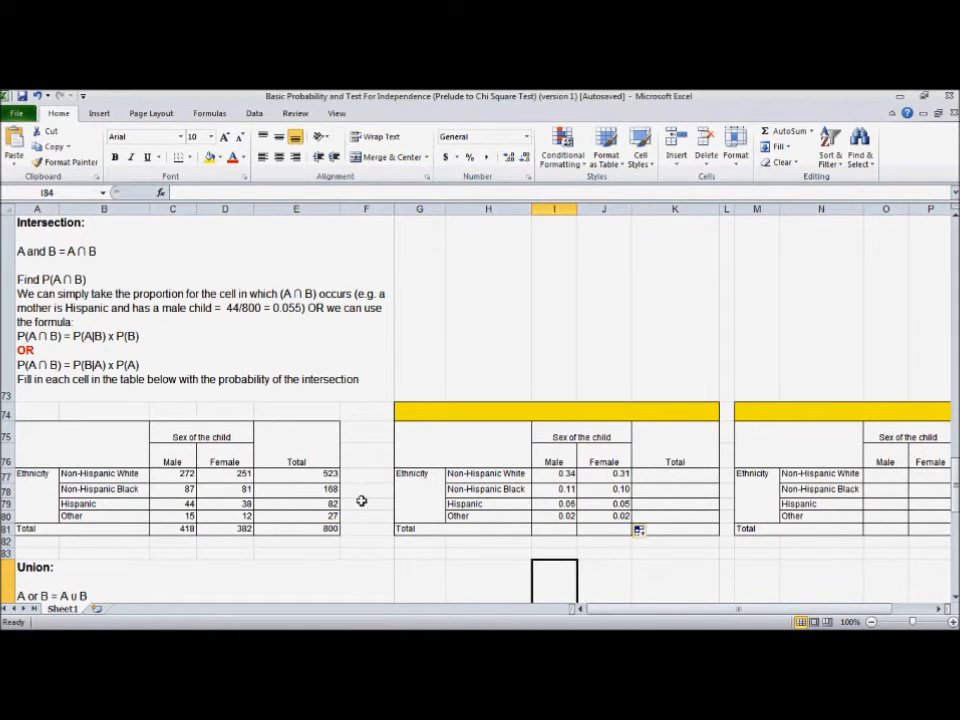
Review the sample space probability table in rows 13 to 22 against the intersection results, and return to the Intersection section
scroll(97, 428, "up", 3)
scroll(97, 428, "up", 17)
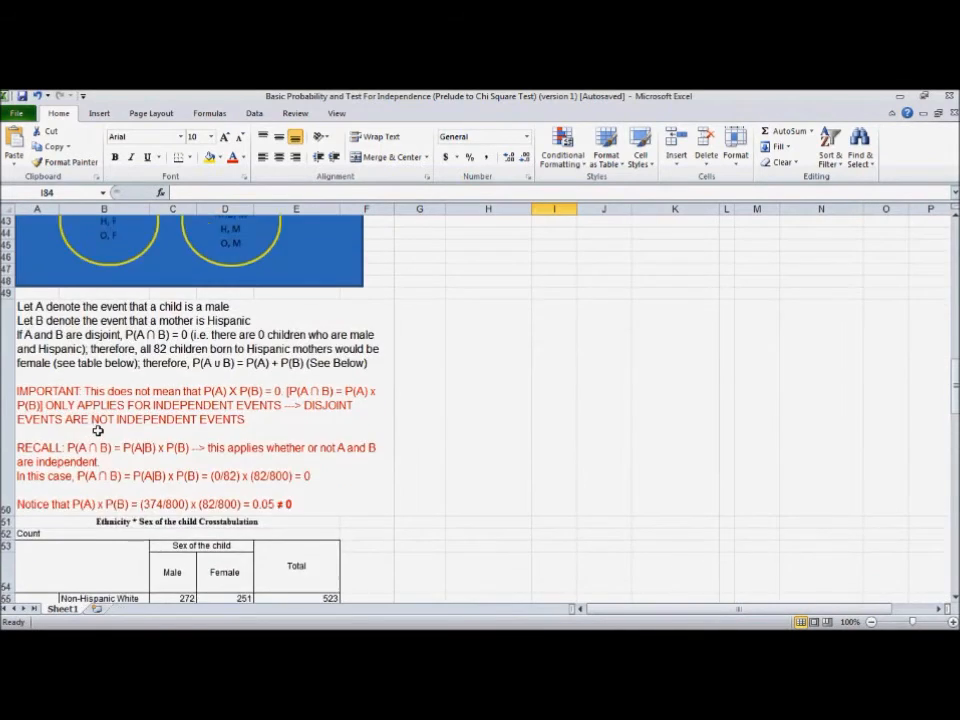
scroll(99, 435, "up", 2)
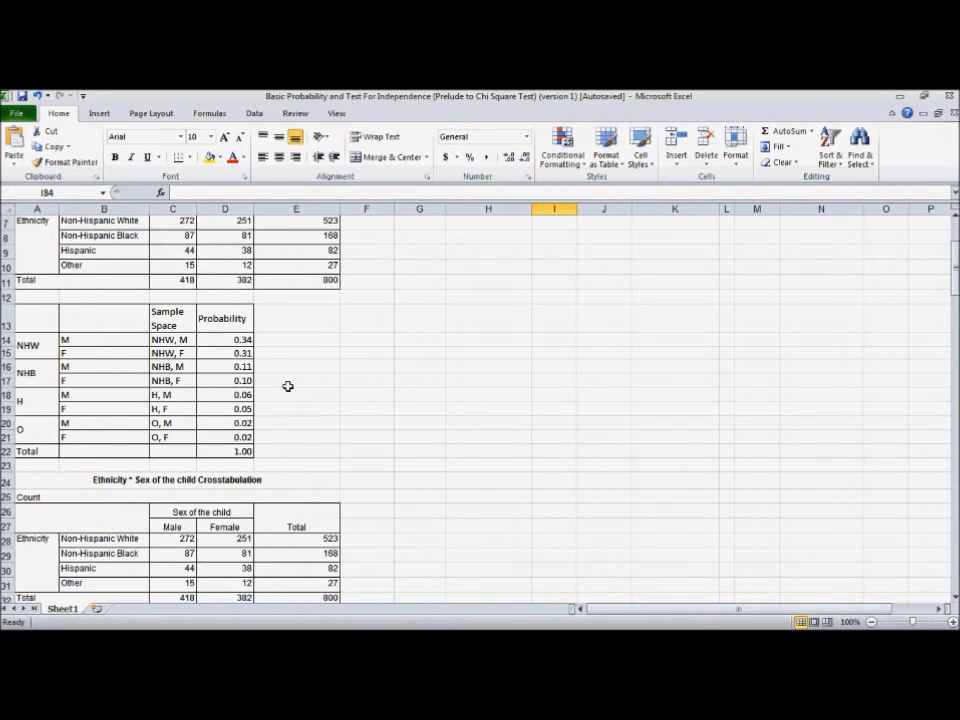
scroll(424, 483, "down", 8)
scroll(424, 483, "down", 12)
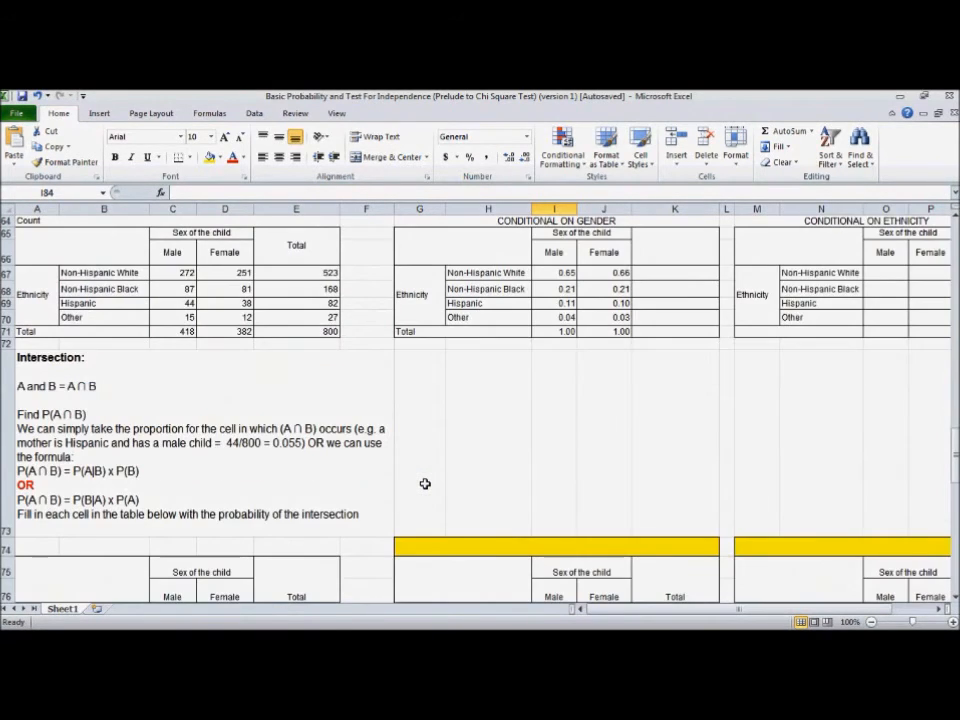
Compare the intersection probabilities in I77:J80 with the sample space probability table in rows 13 to 22
scroll(424, 483, "down", 4)
scroll(424, 483, "up", 2)
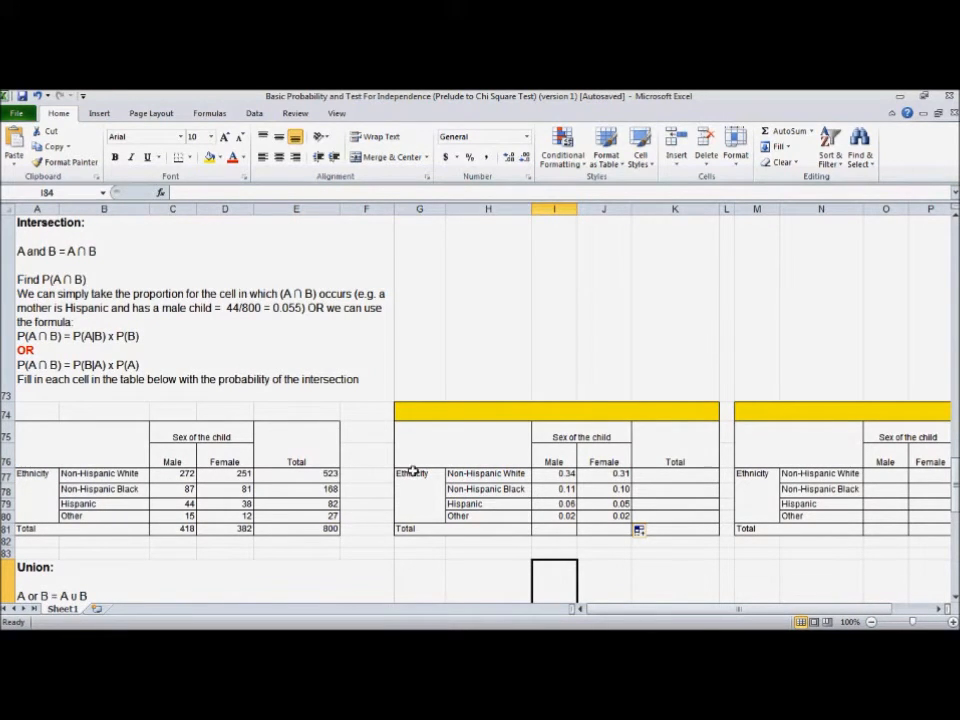
scroll(186, 400, "up", 15)
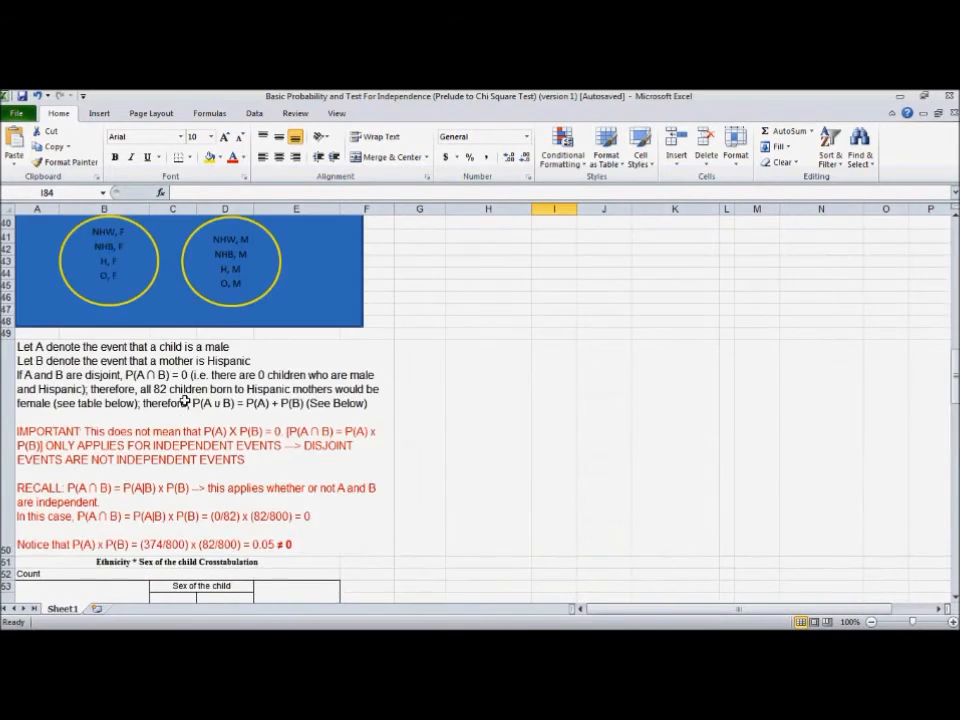
scroll(186, 400, "up", 6)
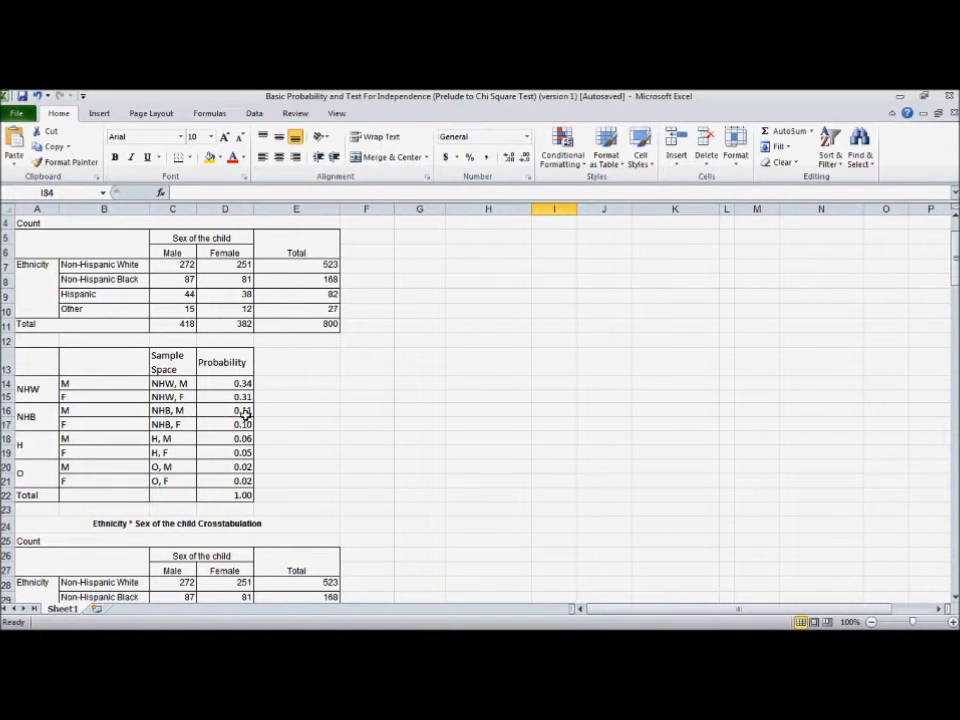
scroll(250, 470, "down", 4)
scroll(319, 494, "down", 16)
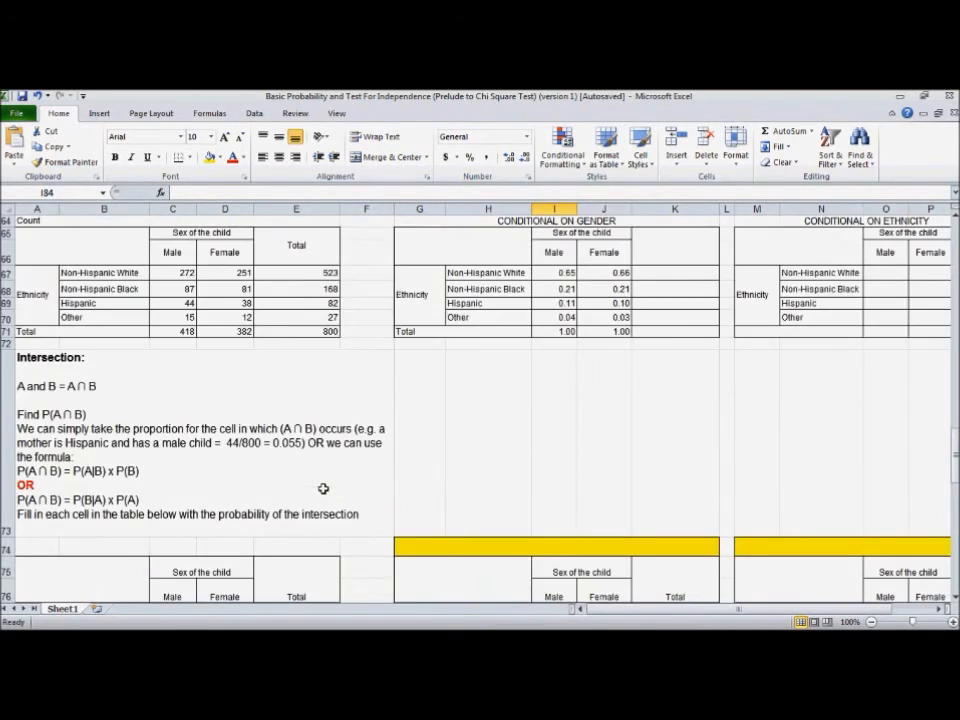
scroll(323, 488, "down", 4)
scroll(323, 488, "up", 2)
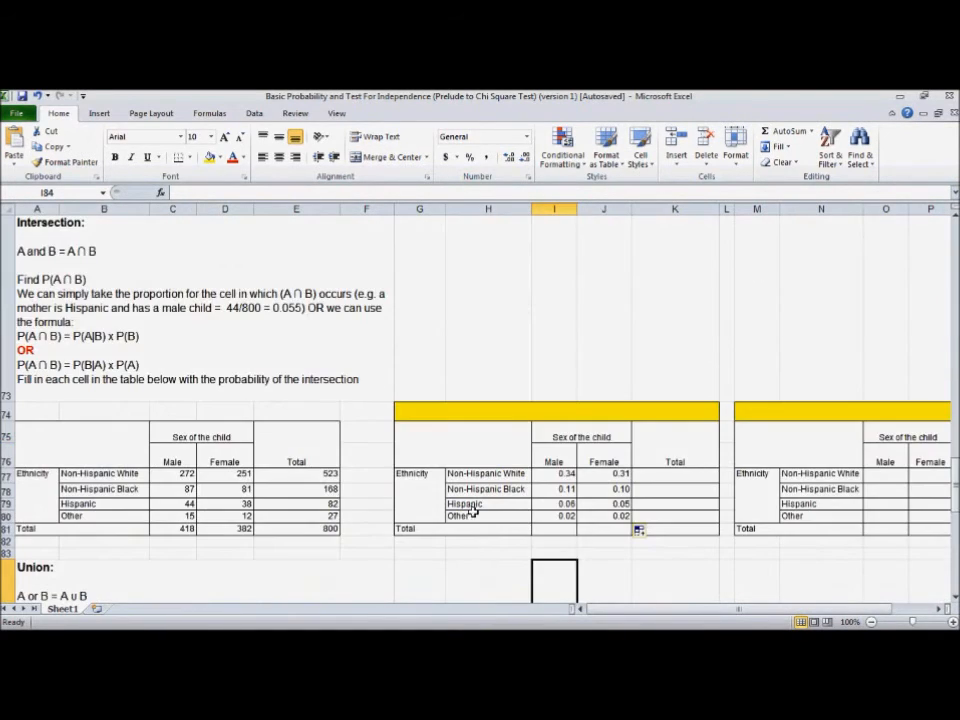
Total the Male intersection probabilities in I81 with =SUM(I77:I80), checking P(A) in row 33 beforehand
left_click(550, 527)
left_click_drag(546, 474, 543, 533)
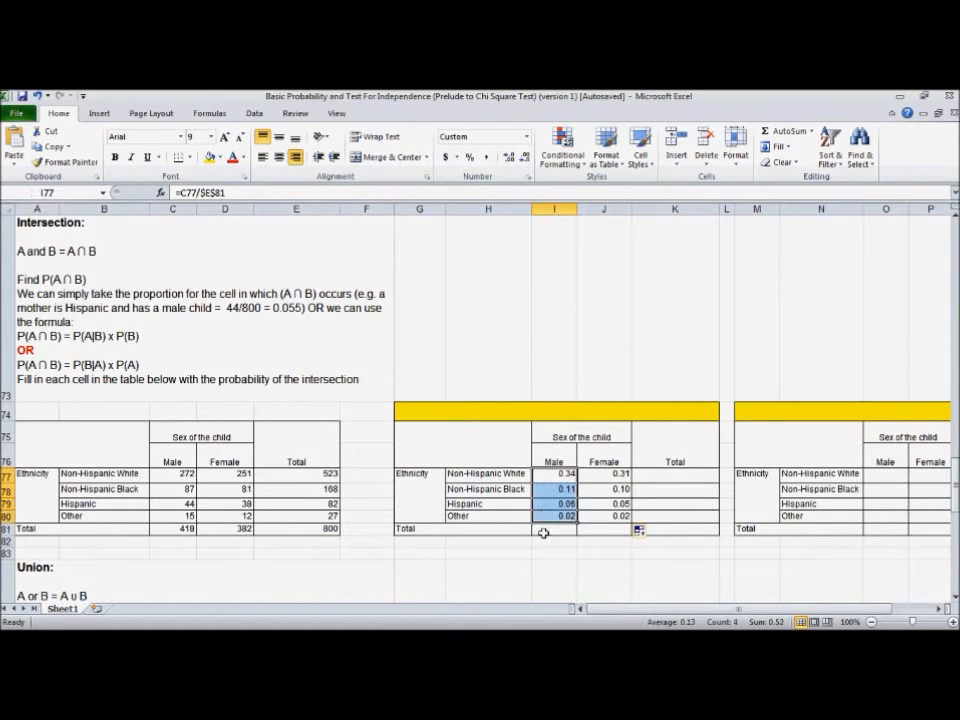
left_click(543, 531)
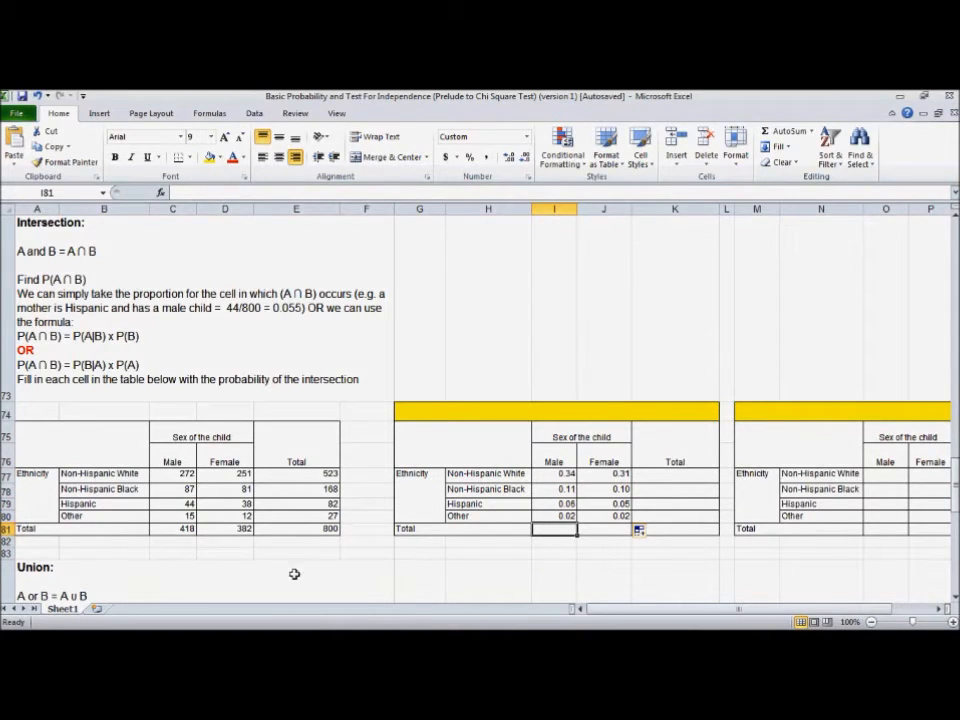
scroll(202, 528, "up", 8)
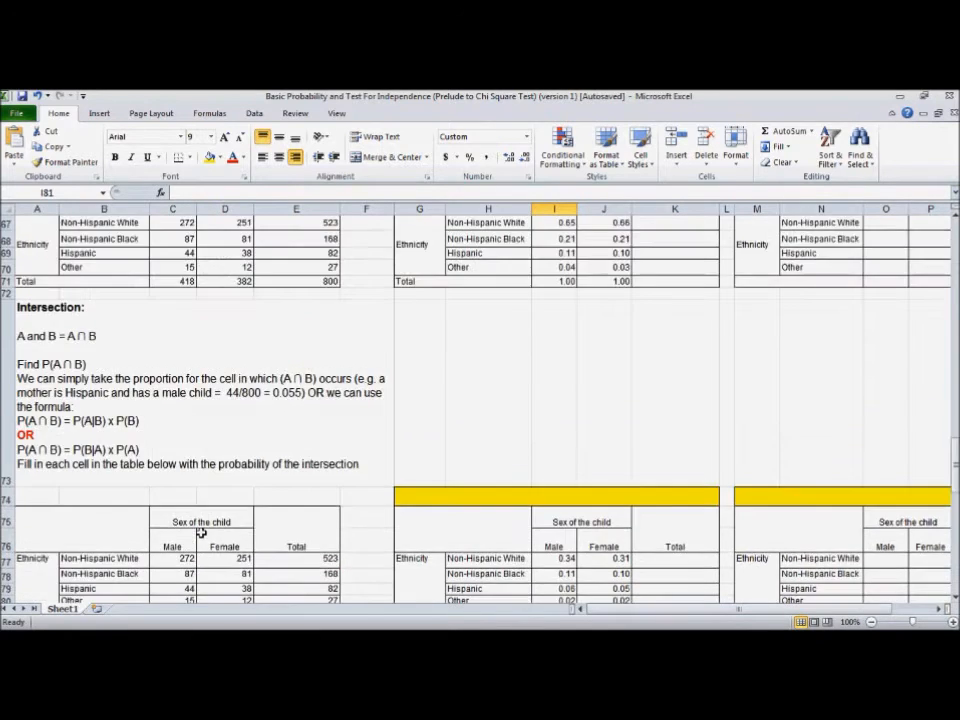
scroll(204, 524, "up", 8)
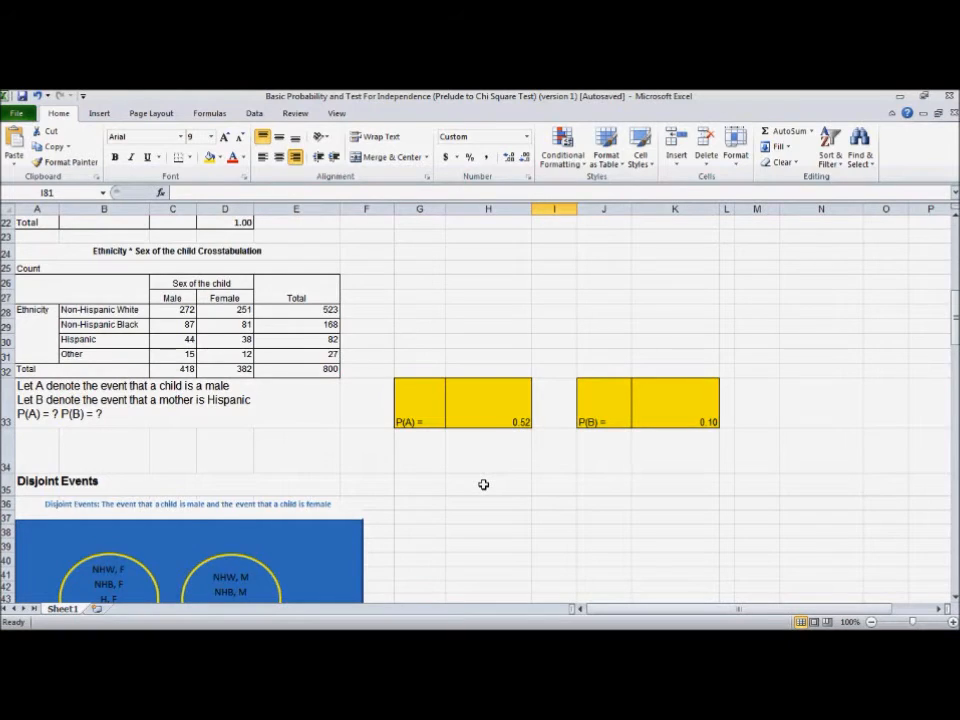
scroll(483, 484, "down", 15)
scroll(483, 484, "down", 3)
scroll(483, 484, "up", 3)
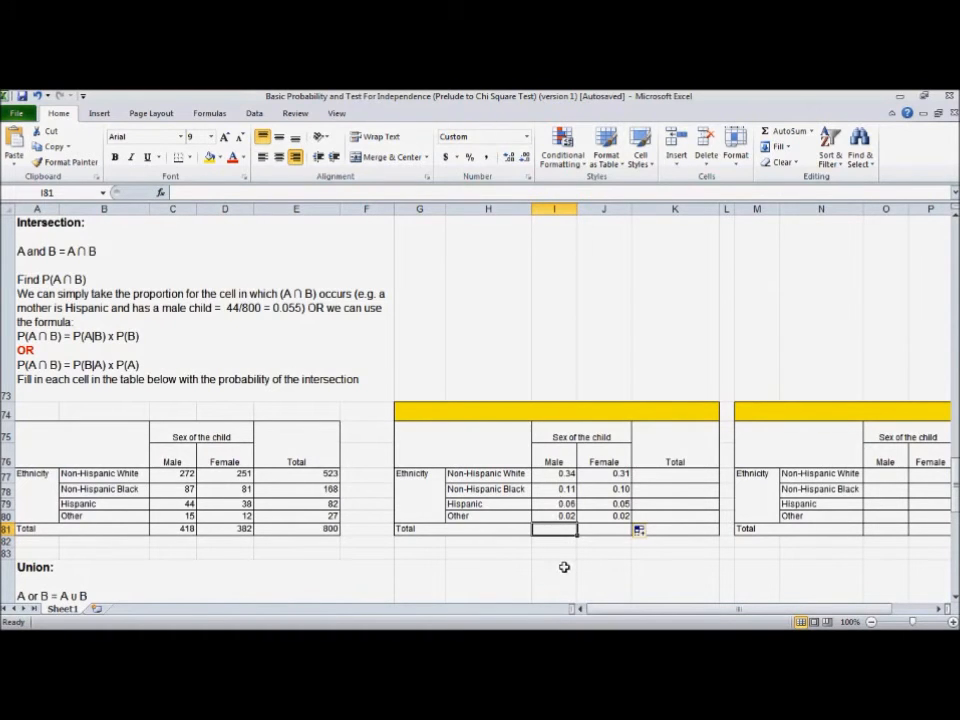
type("=sum")
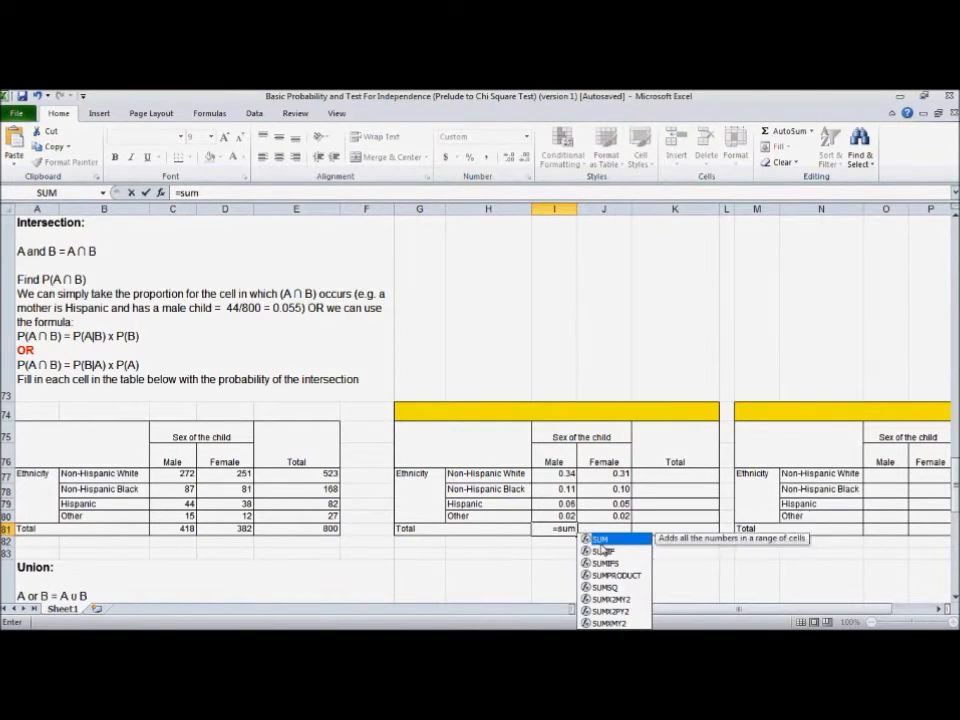
key("Tab")
left_click_drag(565, 474, 563, 516)
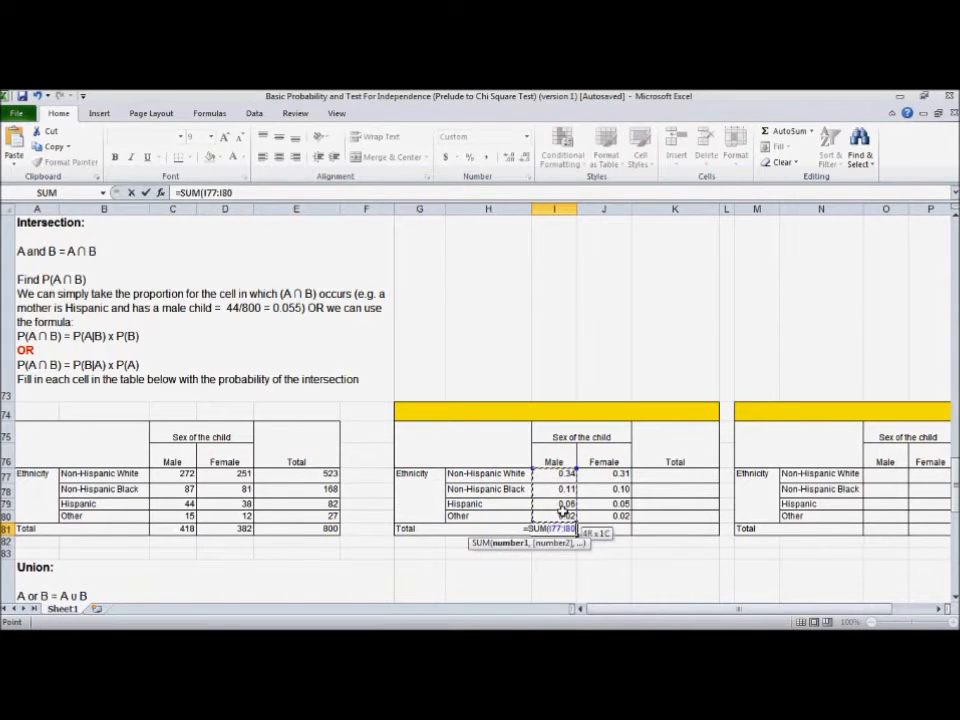
key("Return")
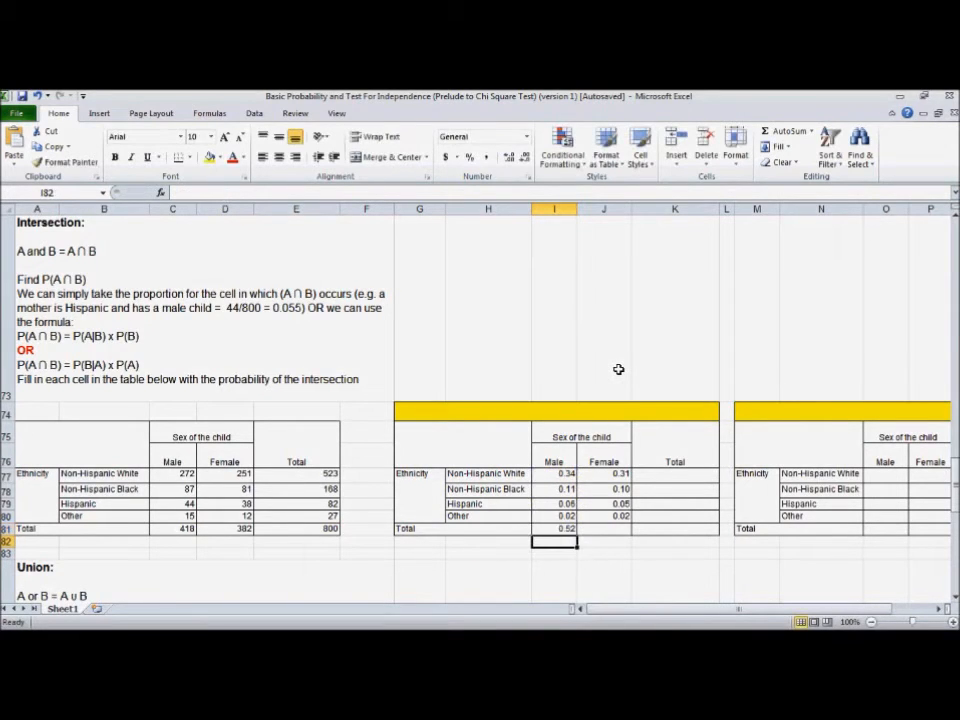
Total the Female intersection probabilities in J81 with =SUM(J77:J80)
left_click(607, 528)
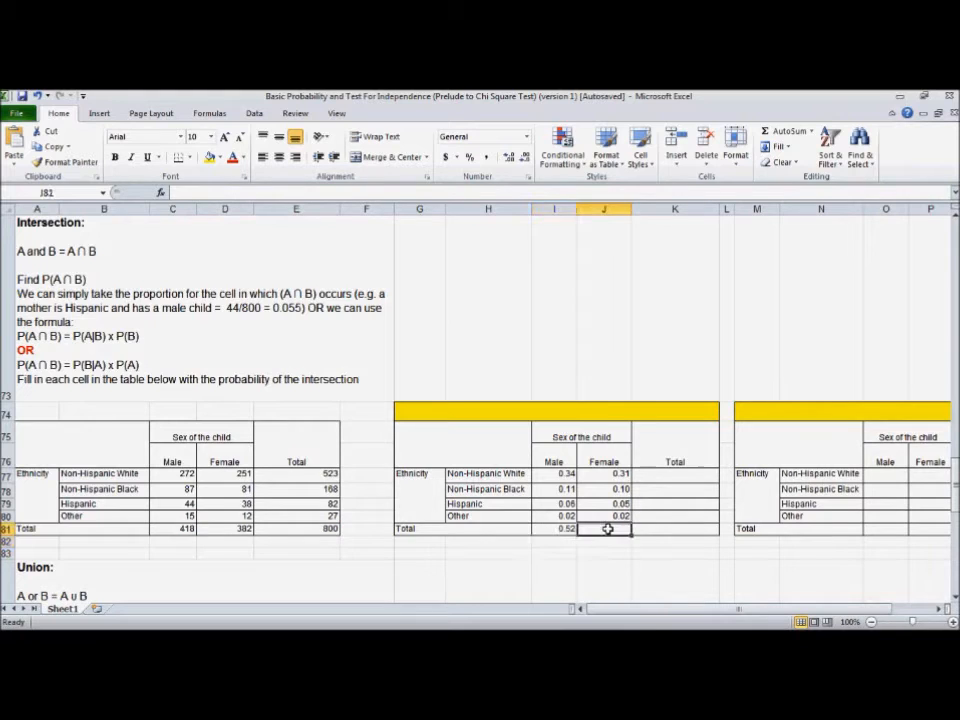
scroll(529, 546, "down", 5)
scroll(529, 546, "up", 5)
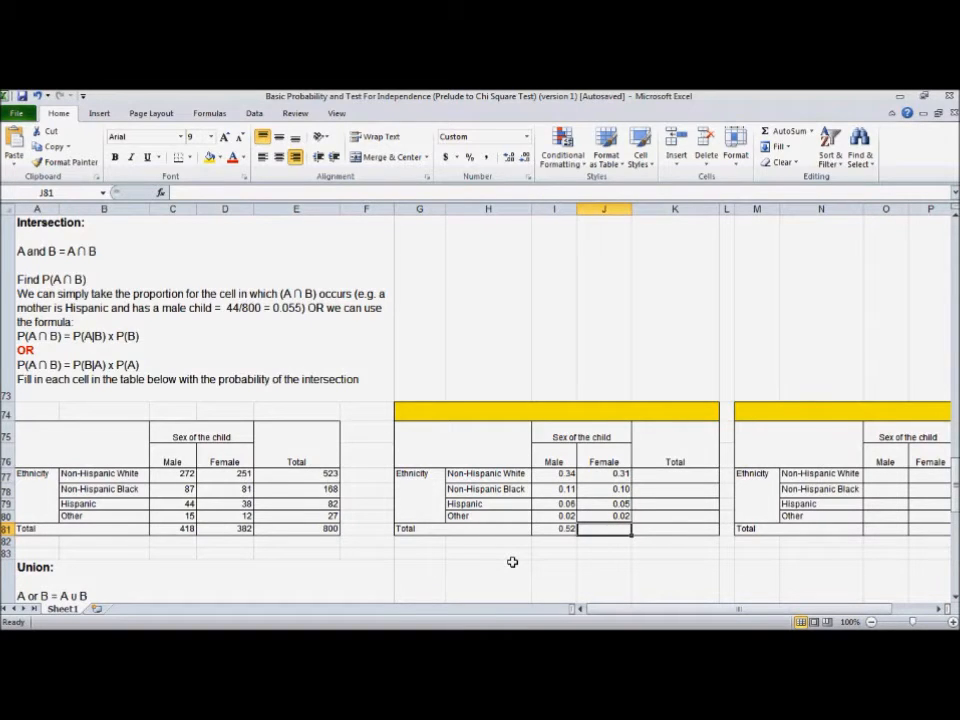
left_click_drag(553, 472, 596, 515)
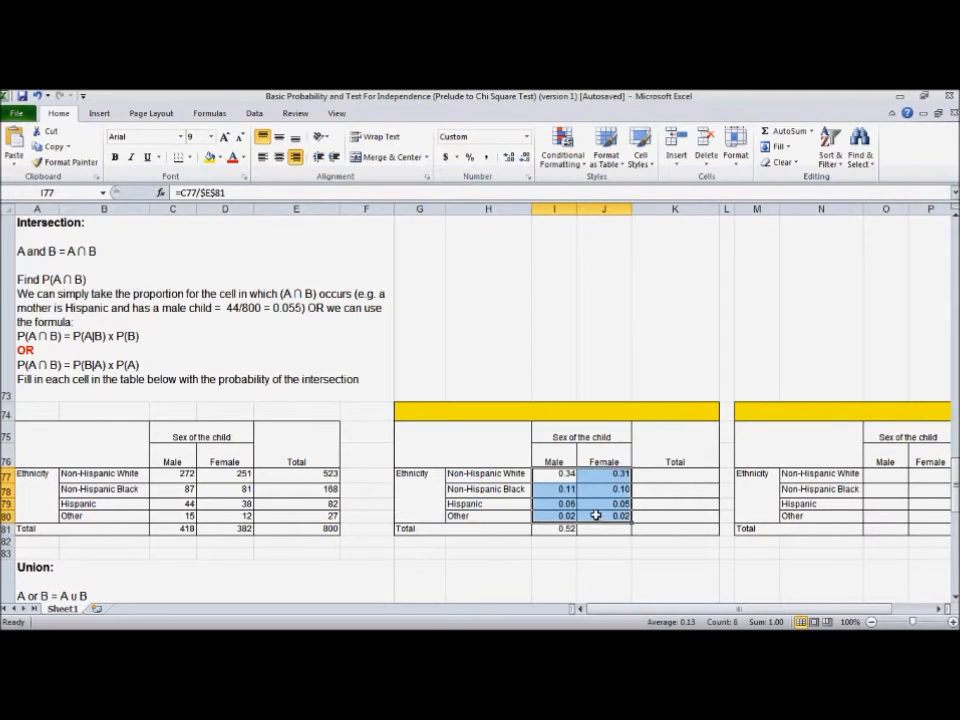
left_click(561, 566)
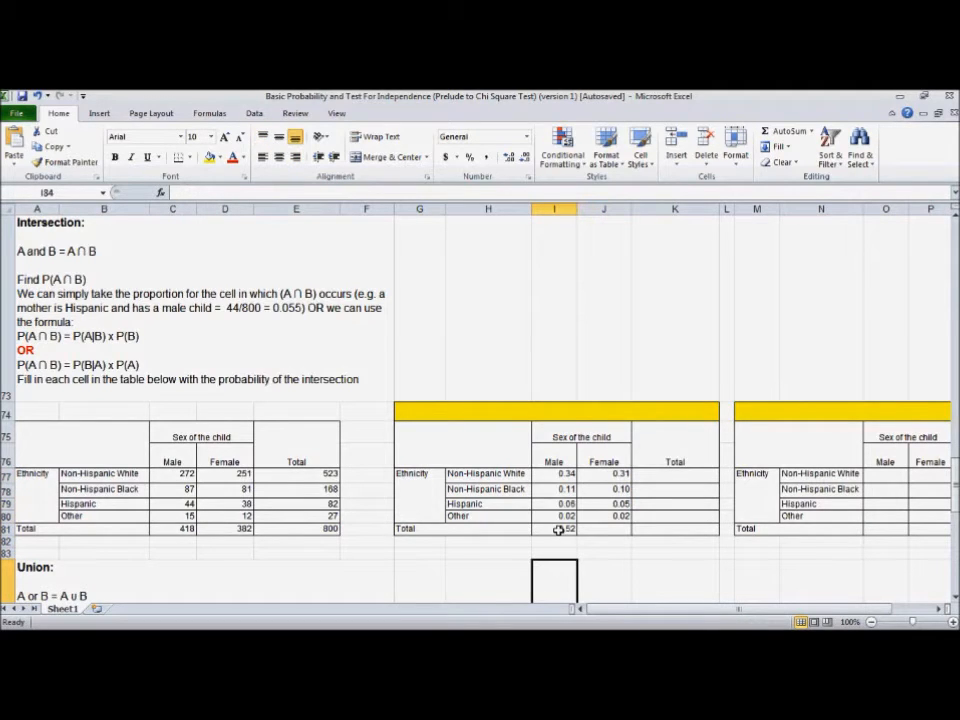
left_click(558, 529)
left_click(596, 527)
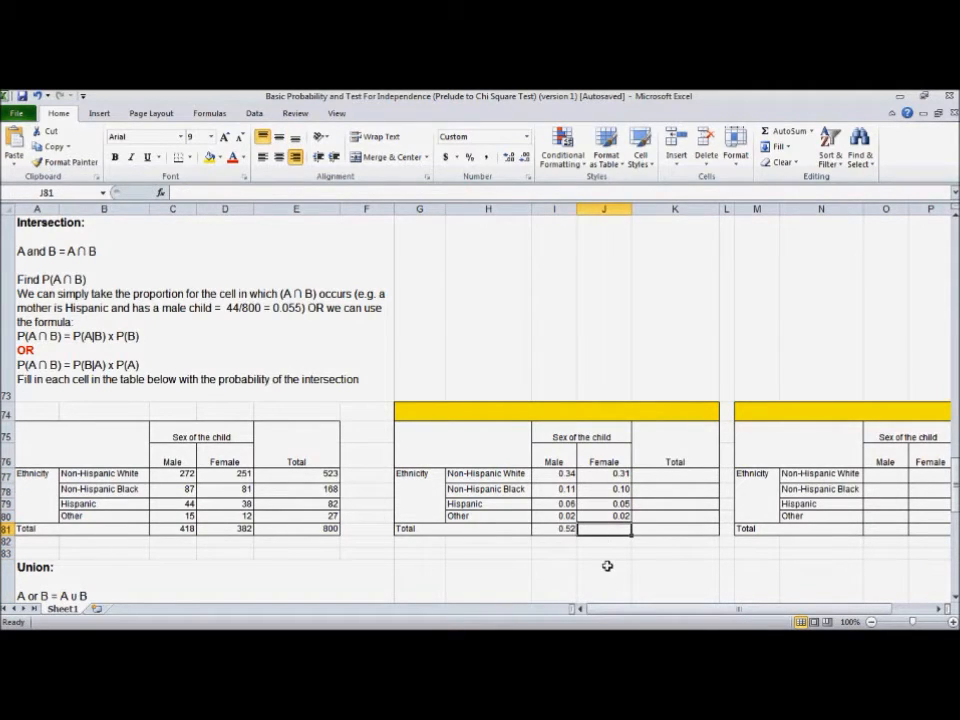
left_click(669, 532)
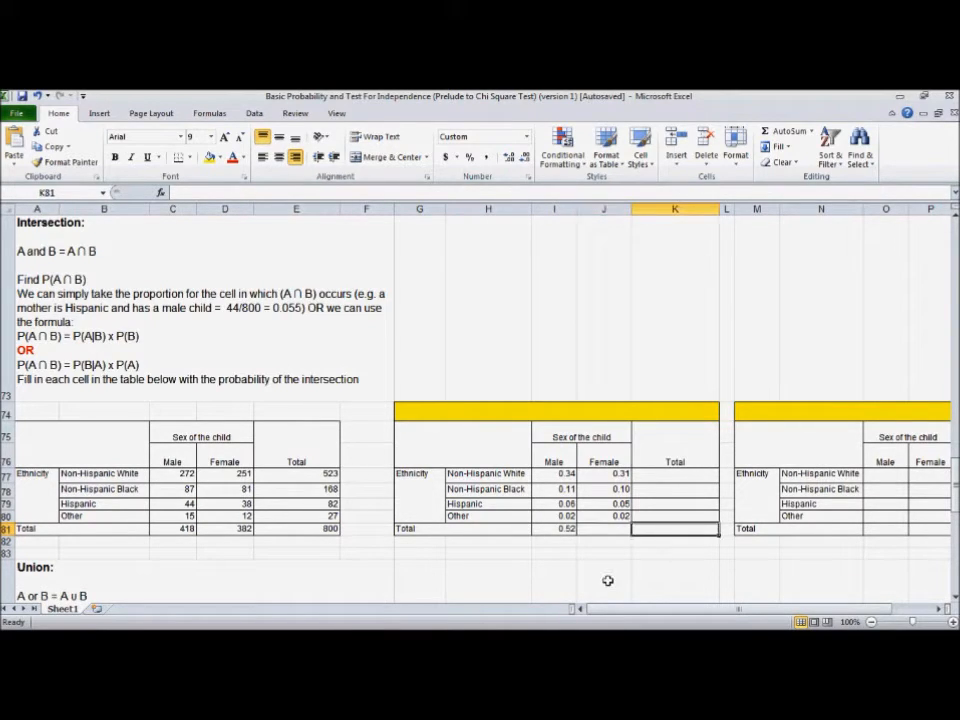
left_click(607, 532)
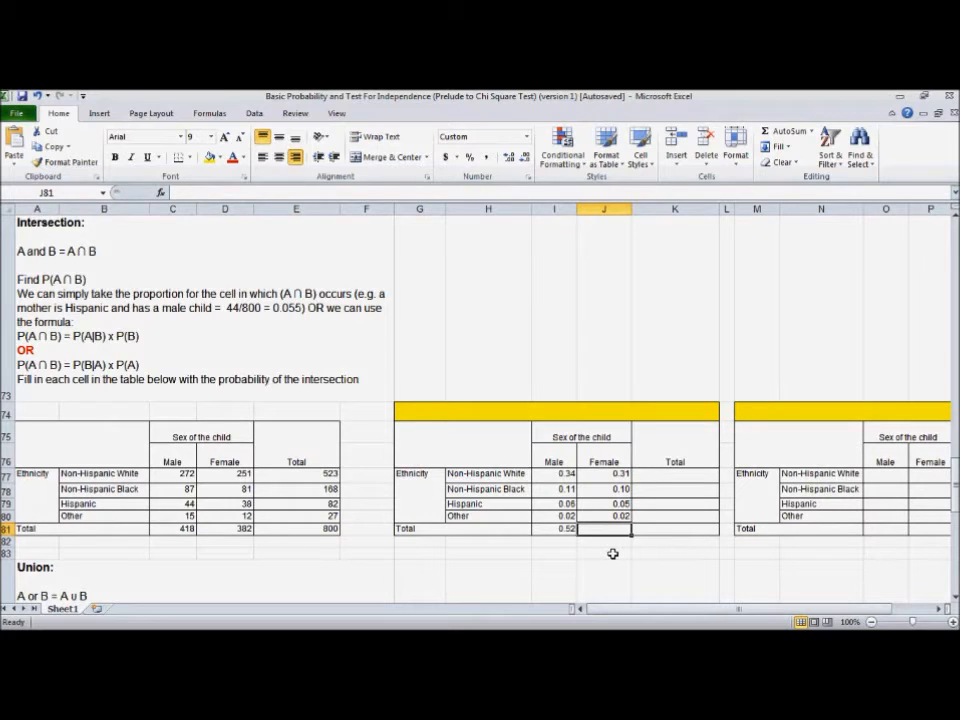
type("=sum")
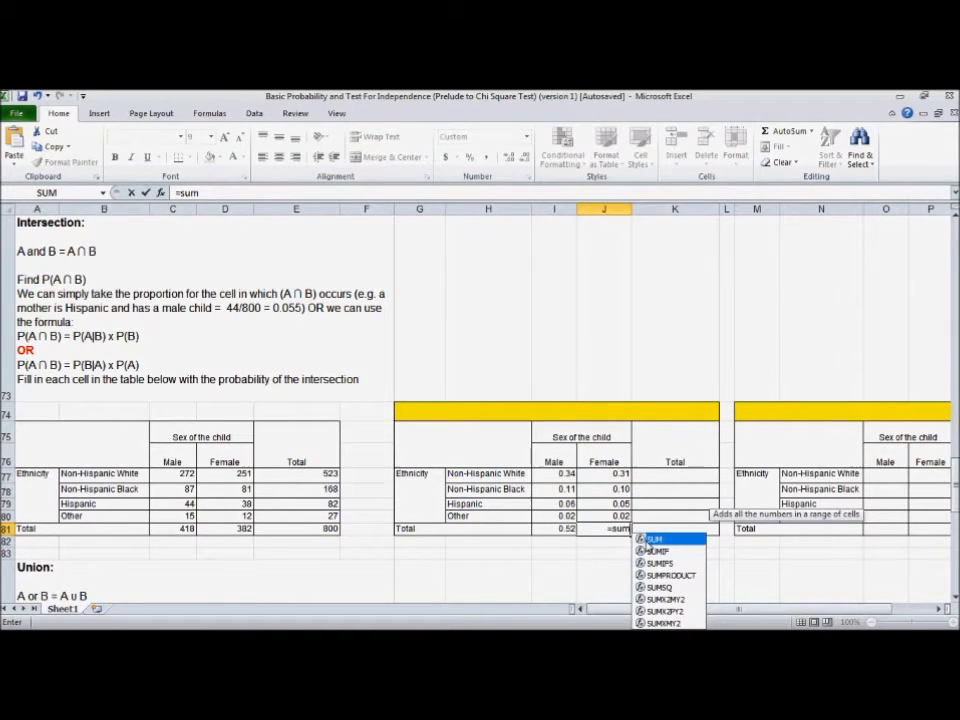
double_click(655, 540)
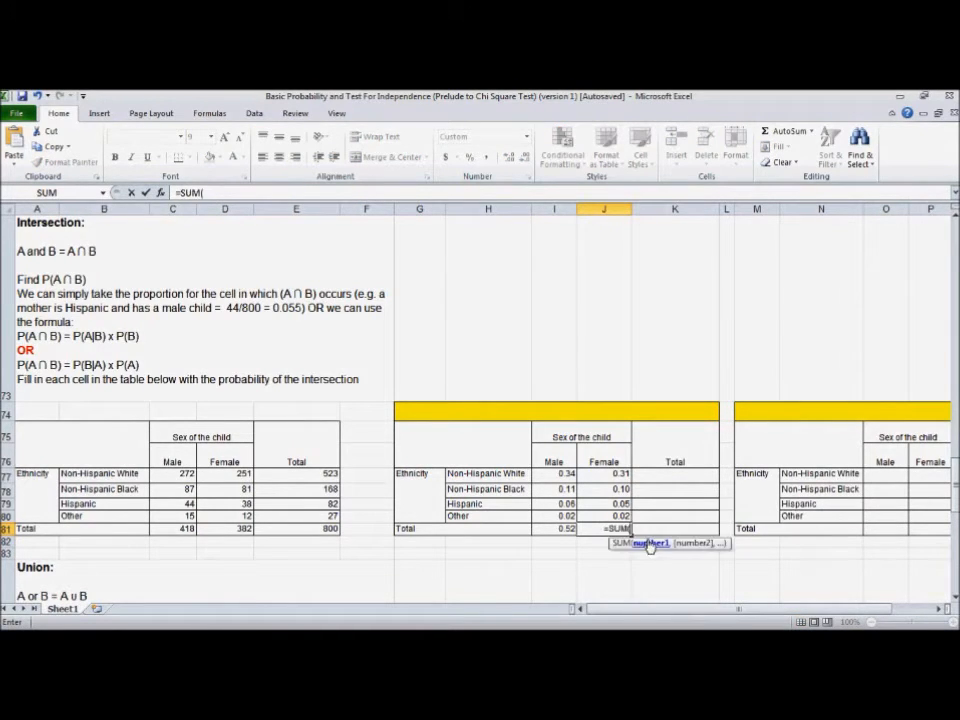
left_click_drag(620, 473, 617, 516)
key("Return")
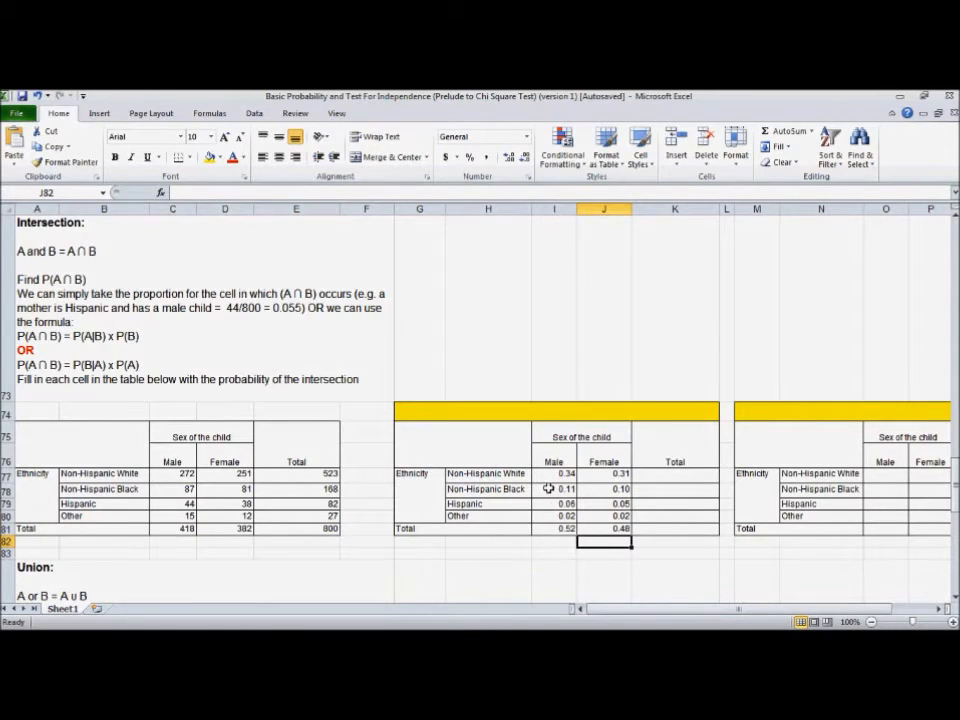
Check the sum of the Male and Female totals in I81:J81, and review the P(B) formula for Hispanic mothers in K33
left_click_drag(555, 529, 589, 527)
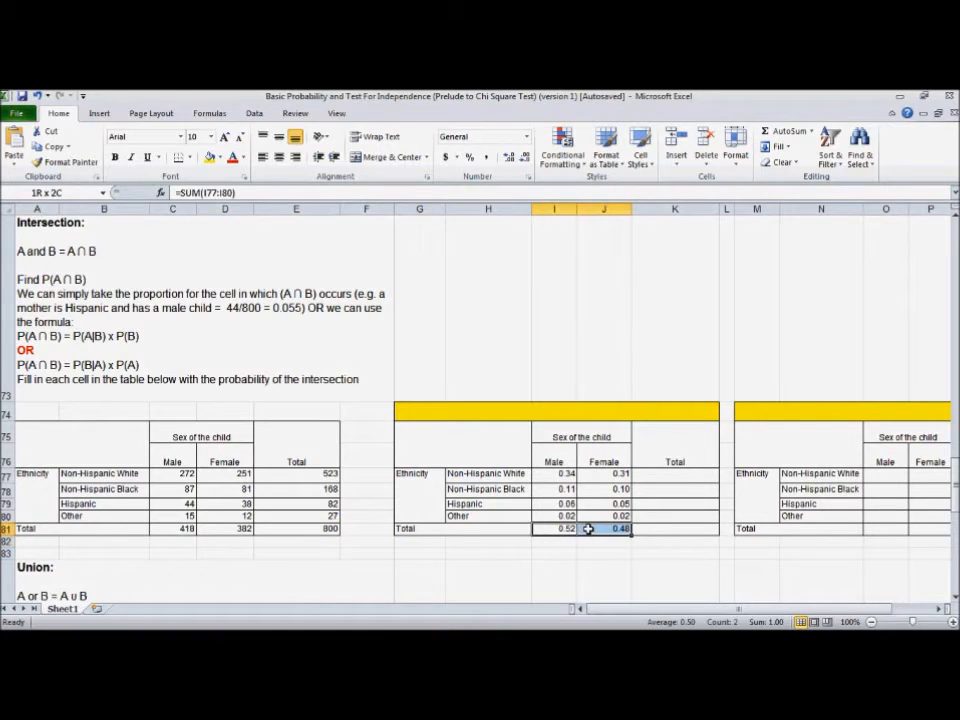
left_click(583, 553)
left_click_drag(669, 476, 671, 512)
left_click(647, 550)
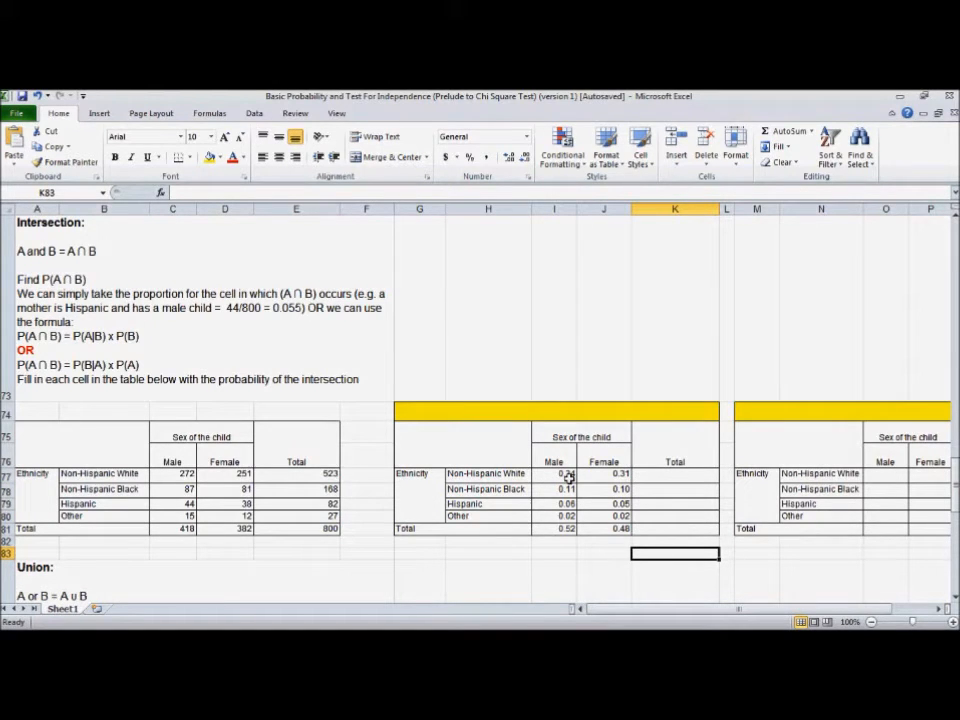
scroll(281, 435, "up", 15)
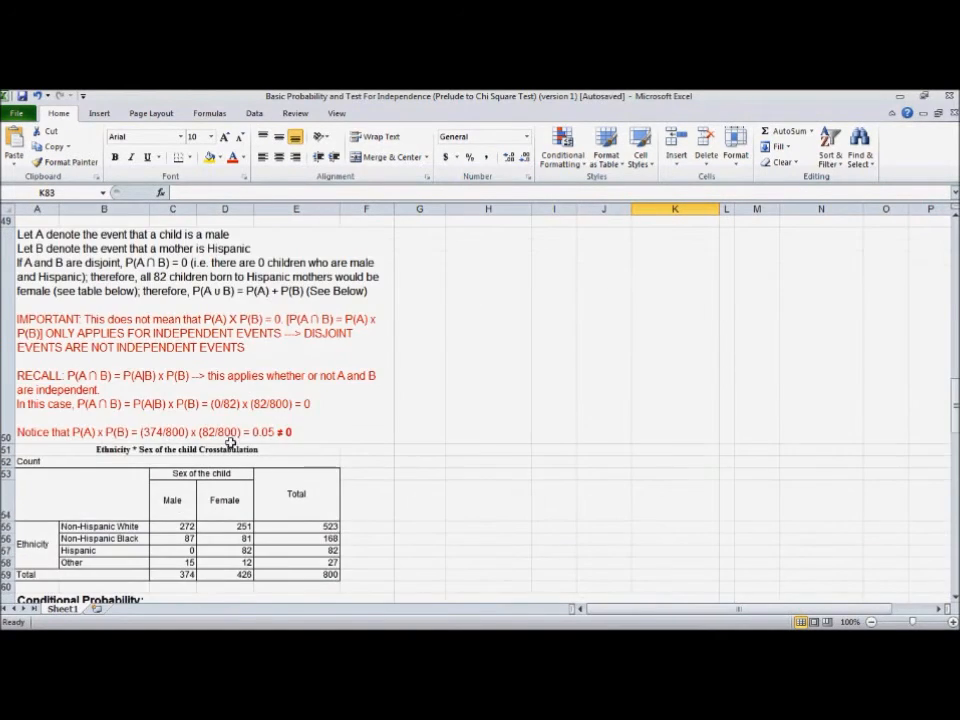
scroll(230, 444, "up", 2)
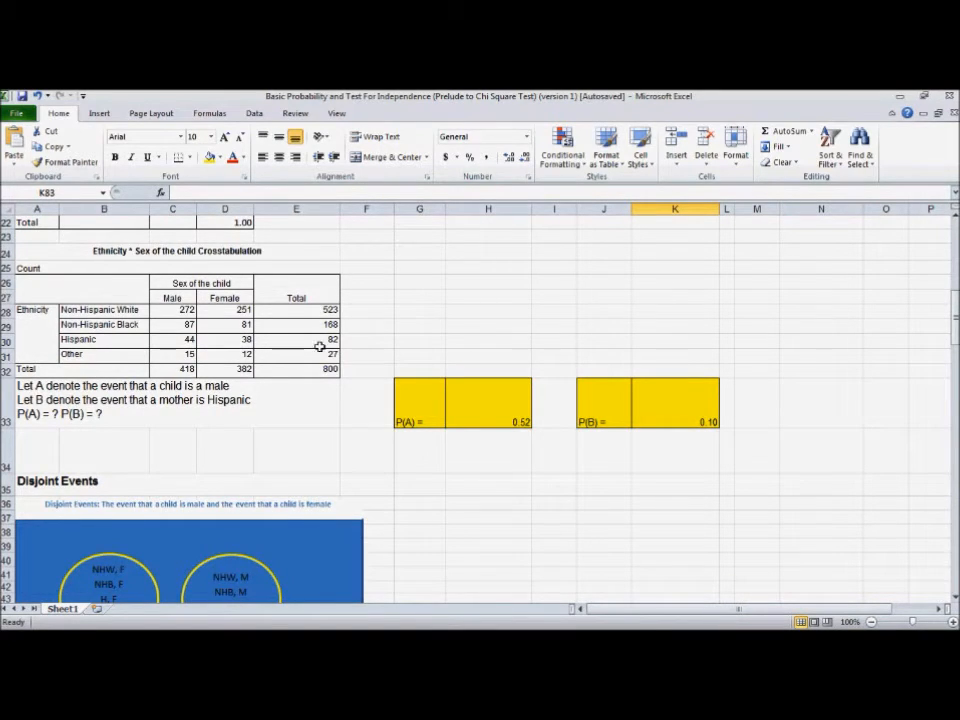
left_click(698, 397)
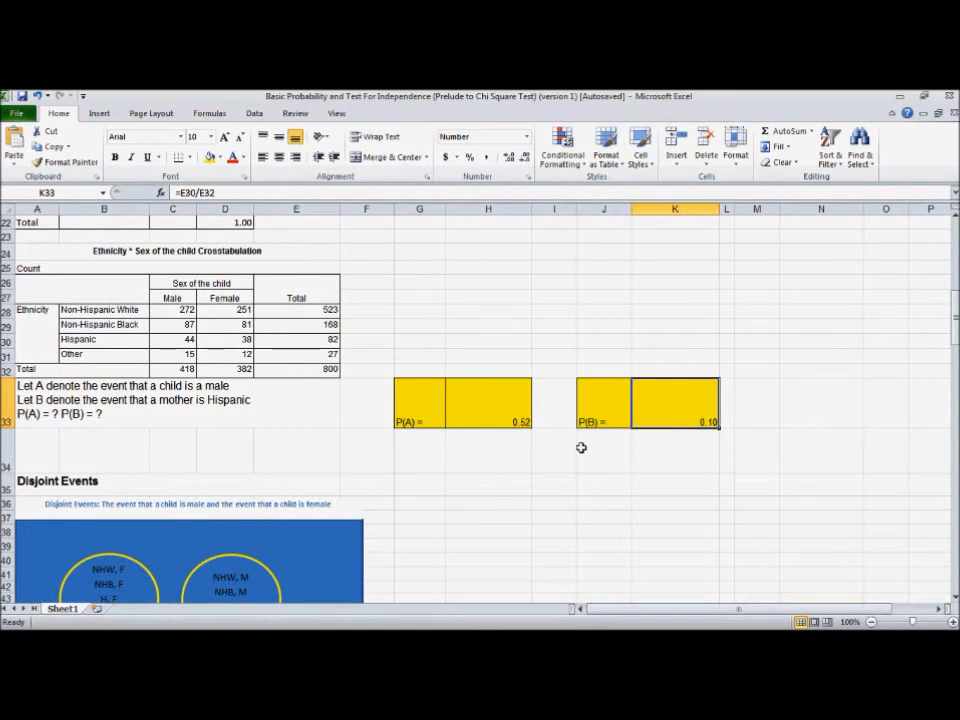
scroll(483, 483, "down", 3)
scroll(483, 483, "down", 11)
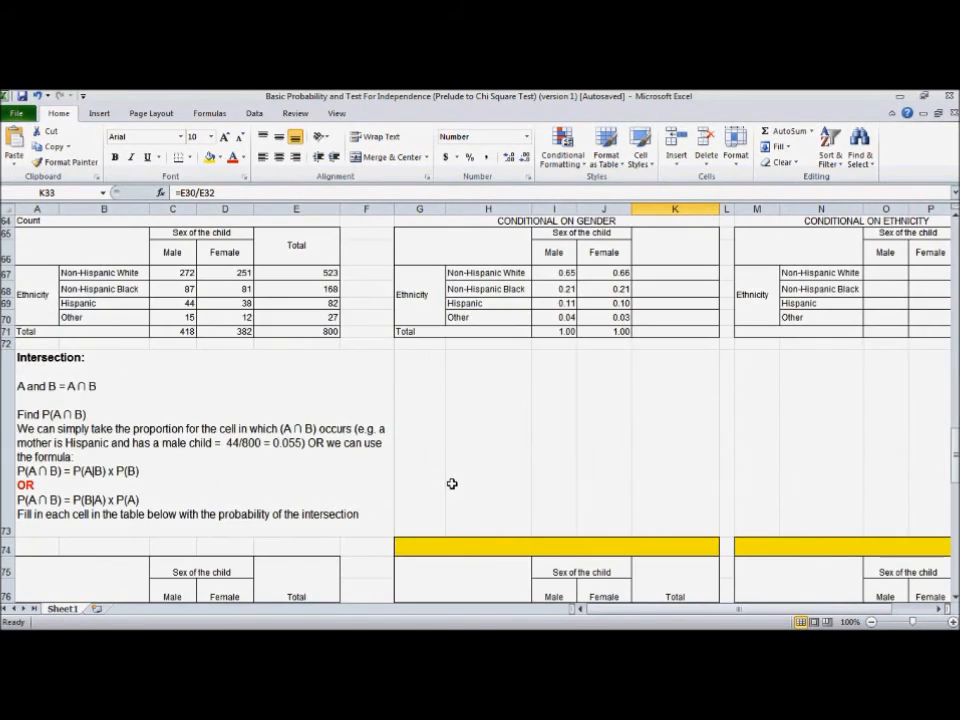
scroll(495, 470, "down", 3)
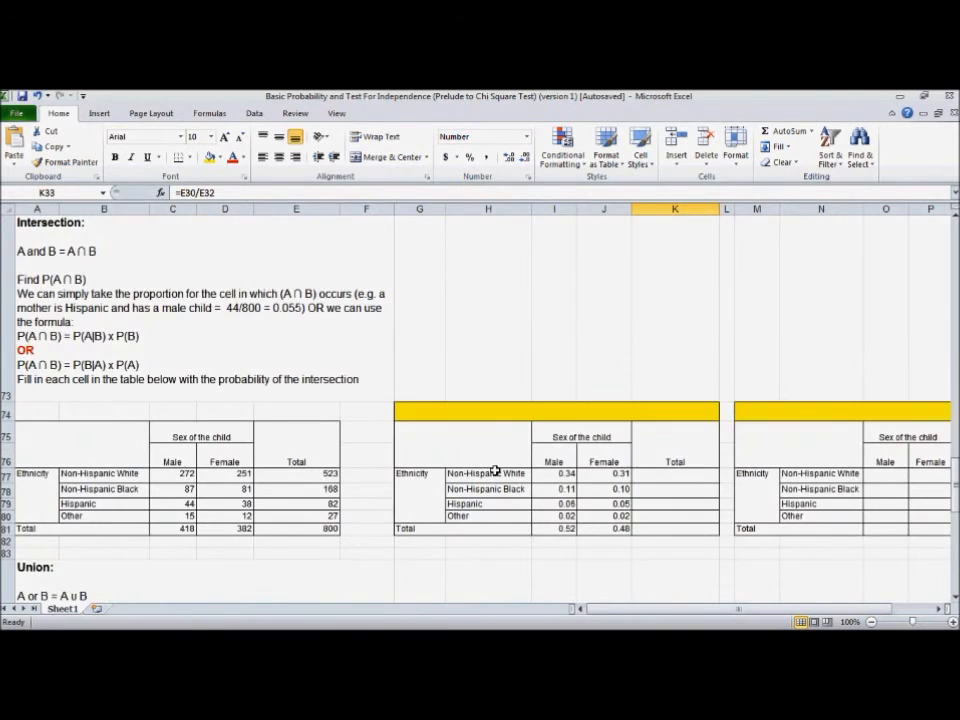
Total the Hispanic intersection probabilities across Male and Female in K79 with =SUM(I79:J79)
left_click(643, 504)
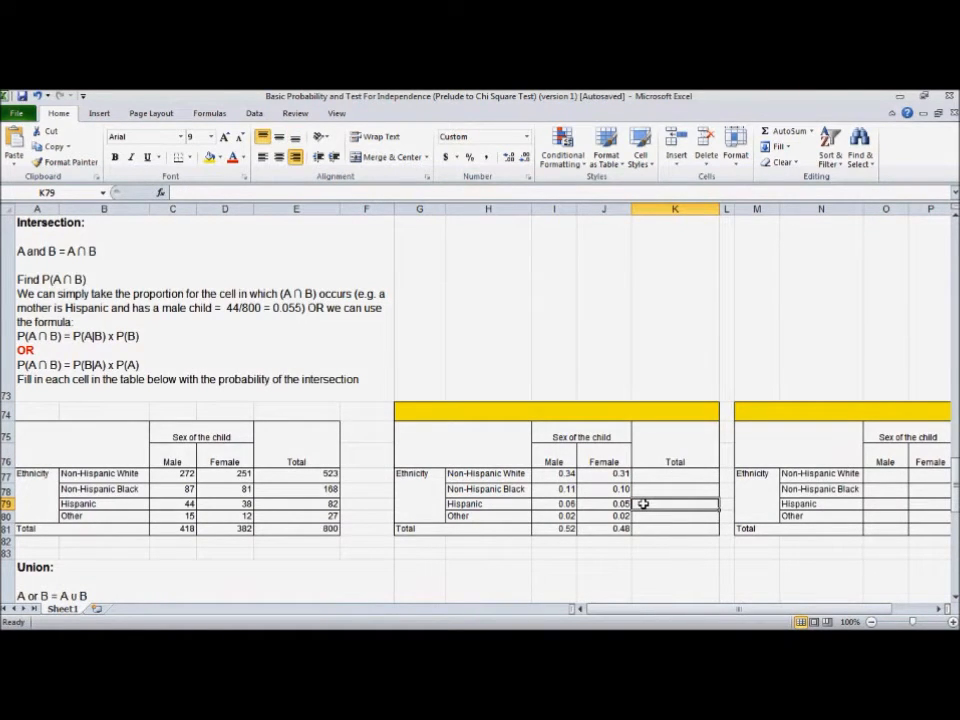
type("=sum")
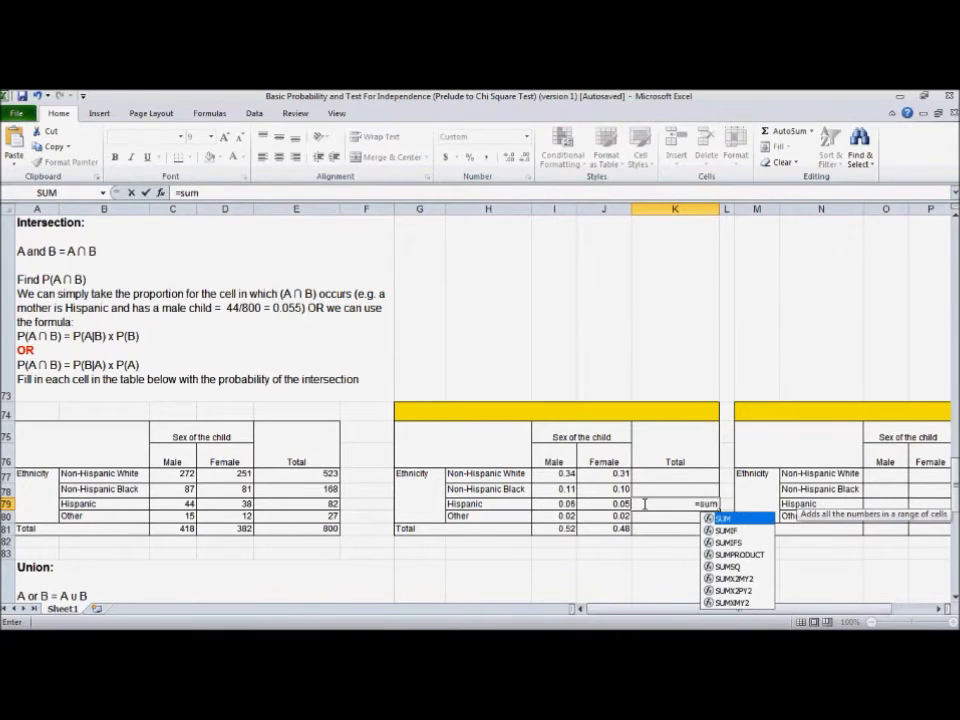
double_click(714, 518)
left_click_drag(555, 504, 605, 504)
key("Return")
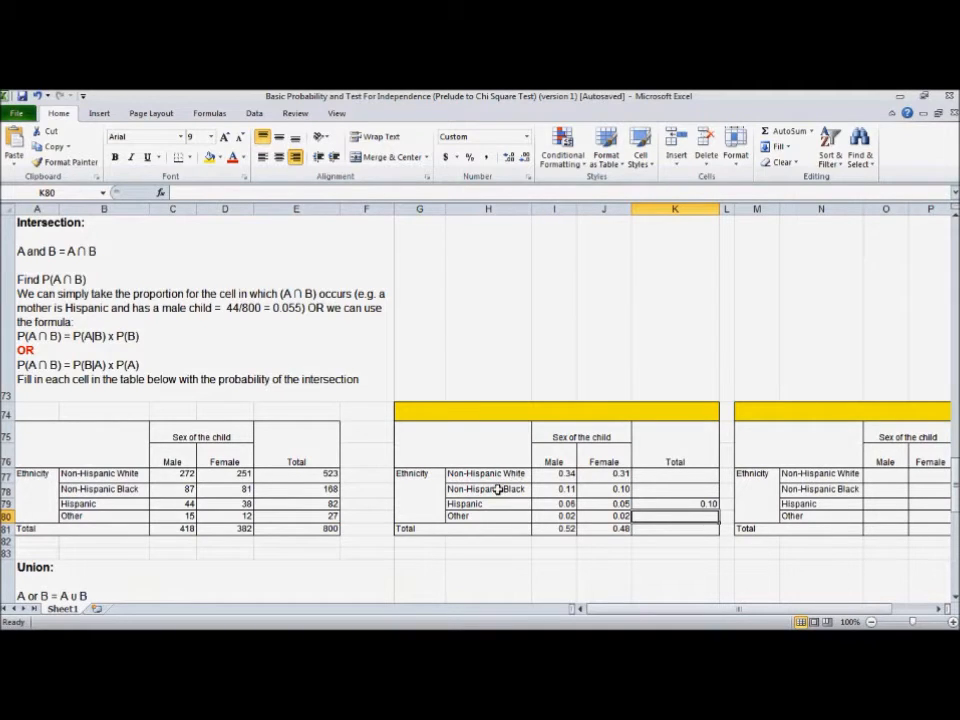
Start a SUM formula in K77 for the Non-Hispanic White row total of the intersection table
left_click(675, 478)
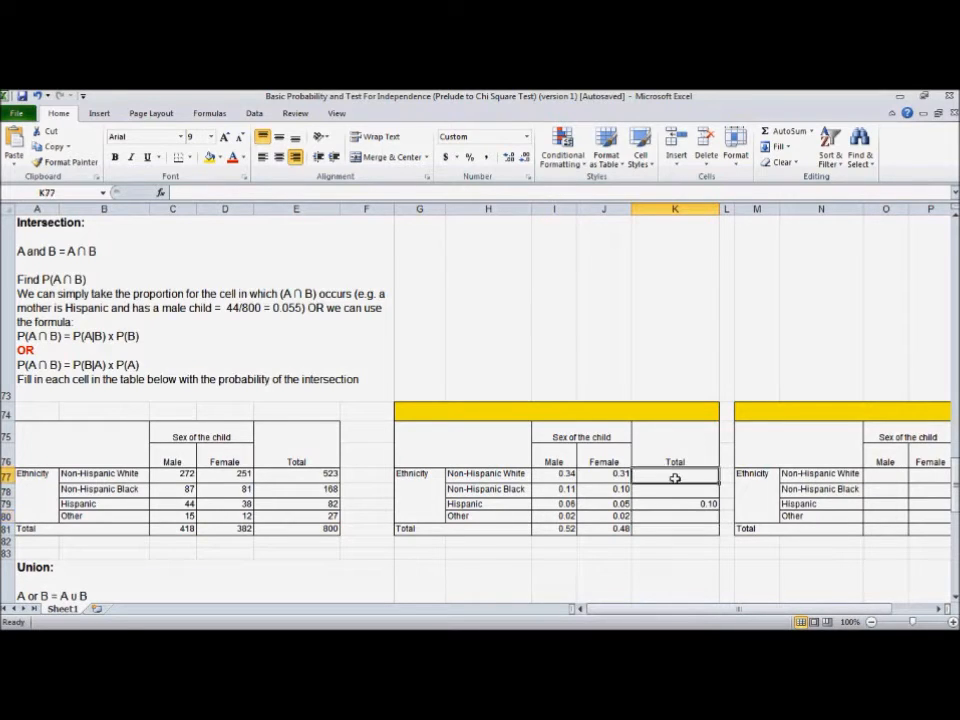
type("=sum")
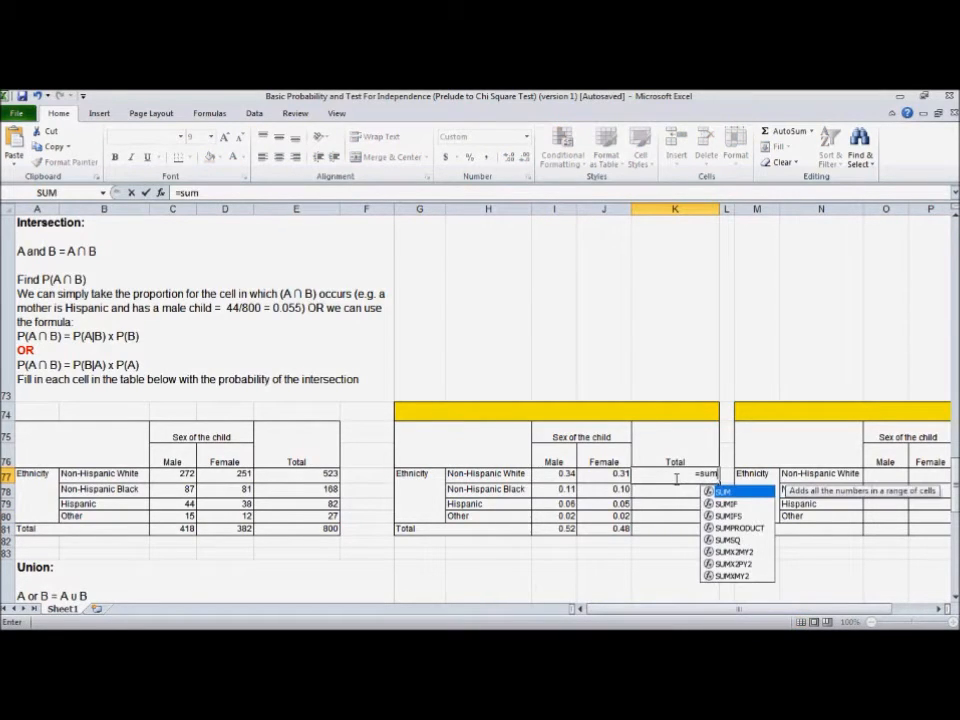
Total the Non-Hispanic White row of the intersection table in K77 with SUM over I77:J77
key("Tab")
left_click_drag(554, 474, 605, 474)
key("Return")
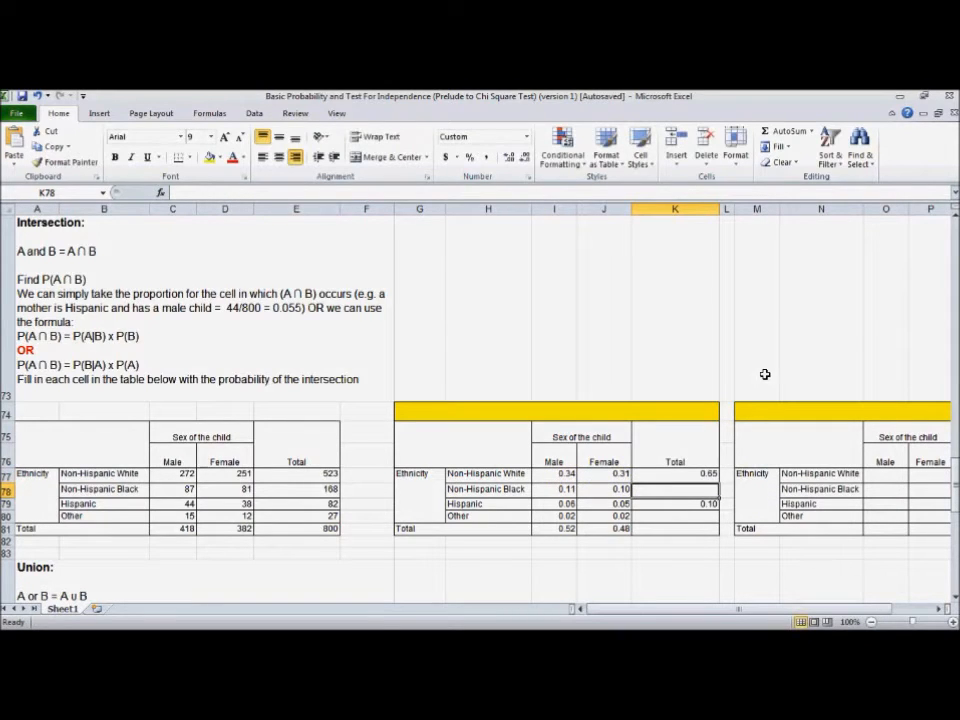
Try to total the Non-Hispanic Black intersection probabilities in K78 with the formula =I78:J78
type("=")
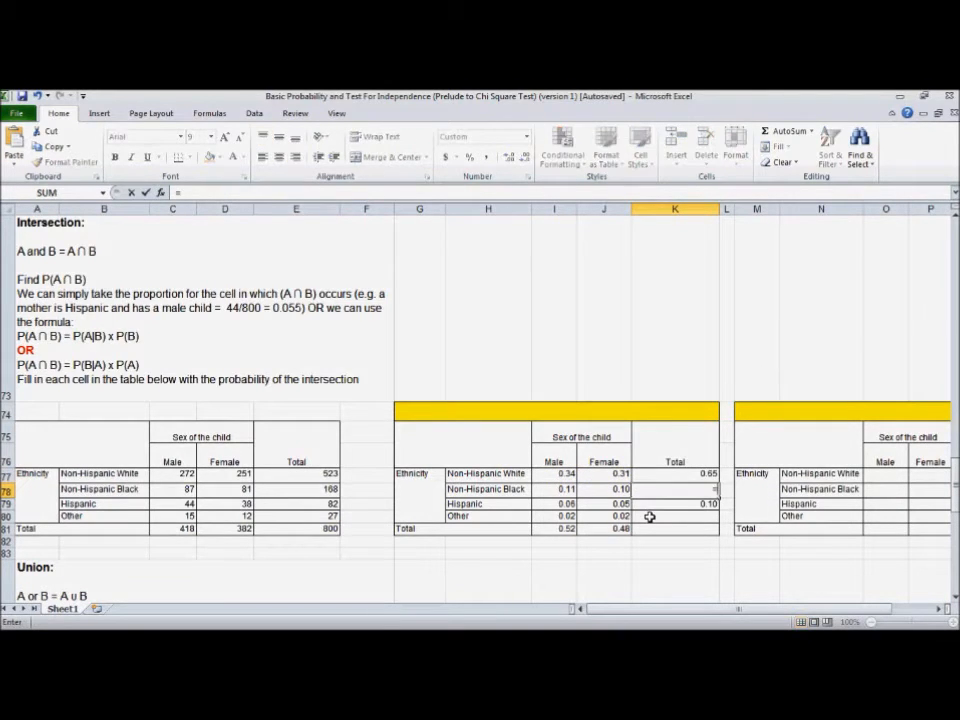
left_click_drag(556, 489, 592, 490)
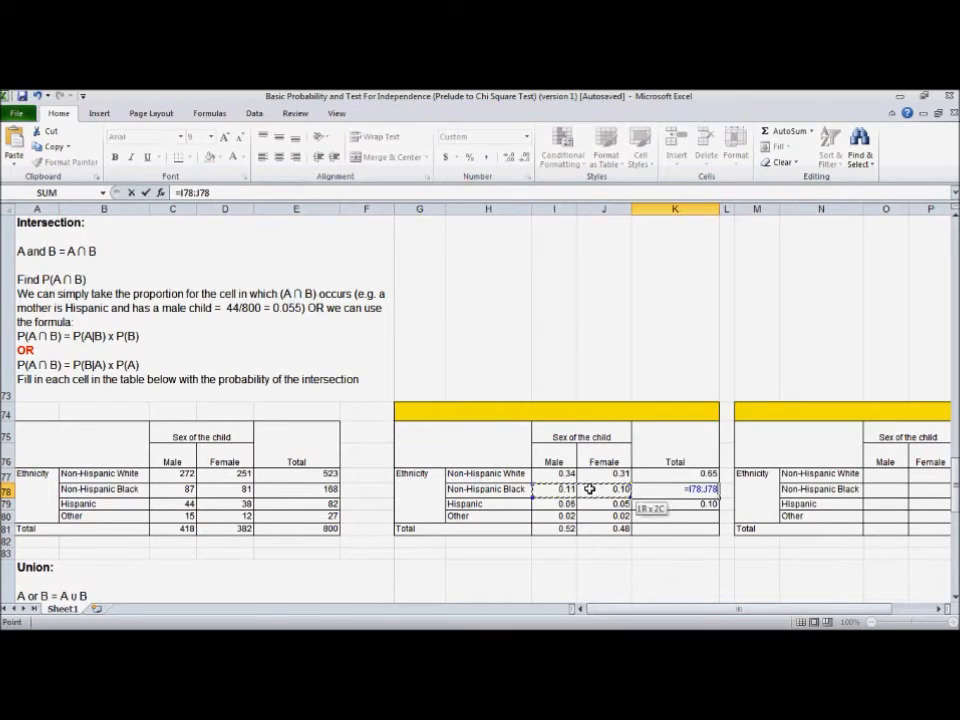
key("Return")
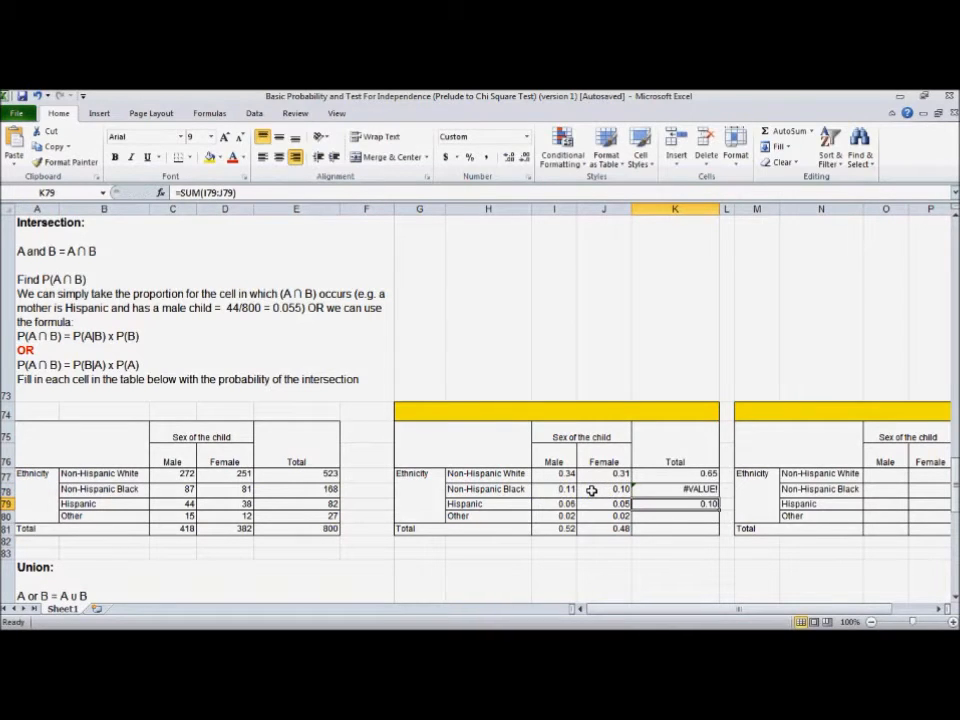
Replace the formula in K78 with a SUM over I78:J78 for the Non-Hispanic Black row
left_click(669, 488)
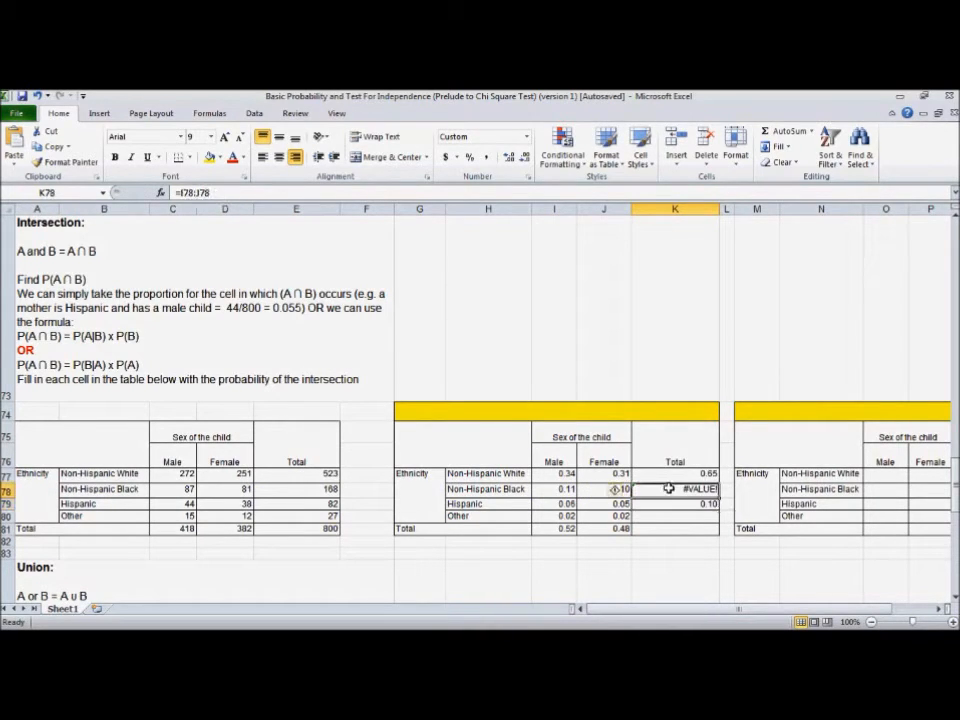
type("=sum")
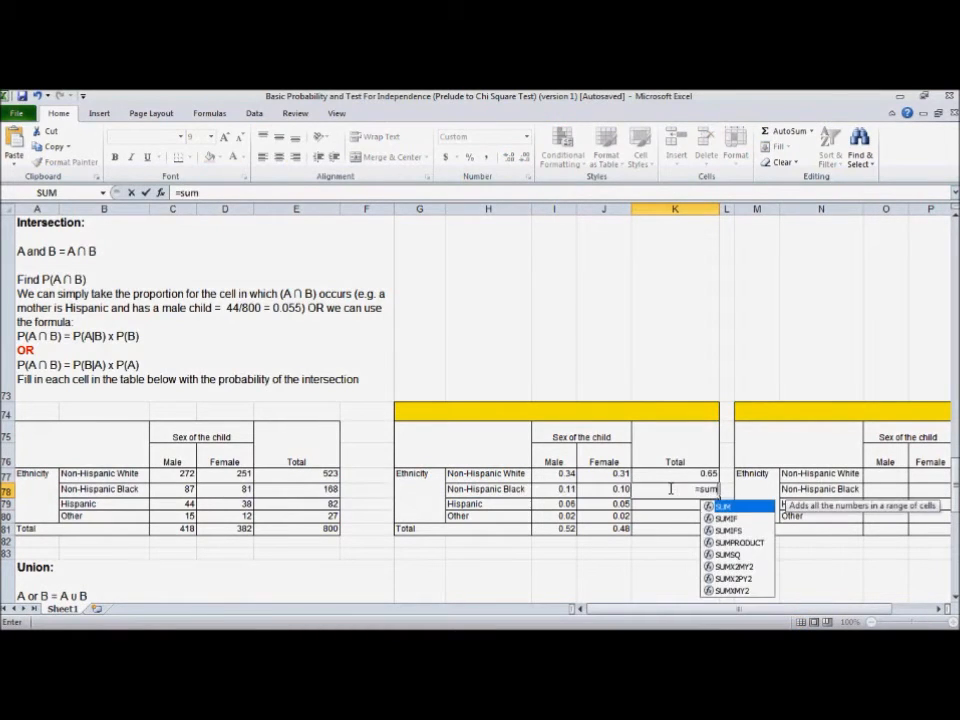
double_click(738, 512)
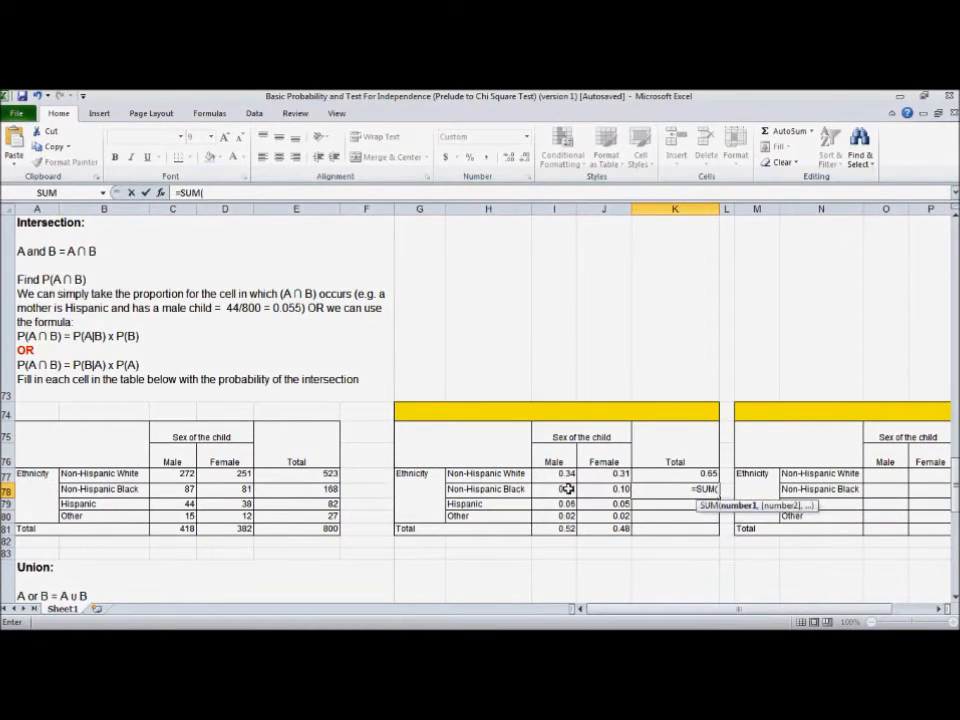
left_click_drag(563, 489, 601, 489)
key("Return")
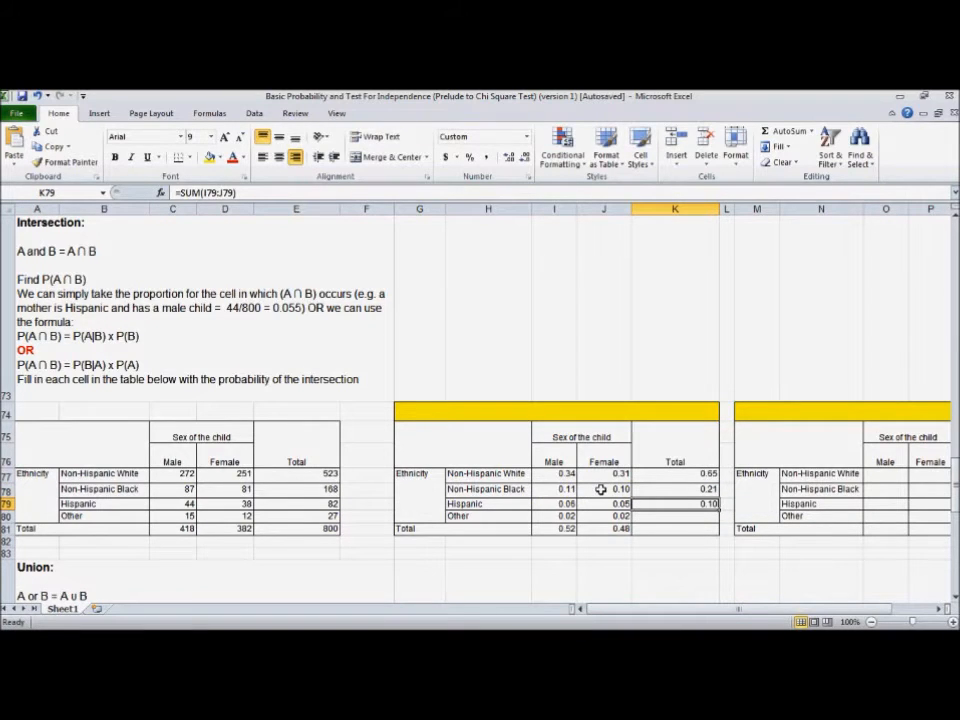
Total the Other row of the intersection table in K80 with SUM over I80:J80
left_click(652, 515)
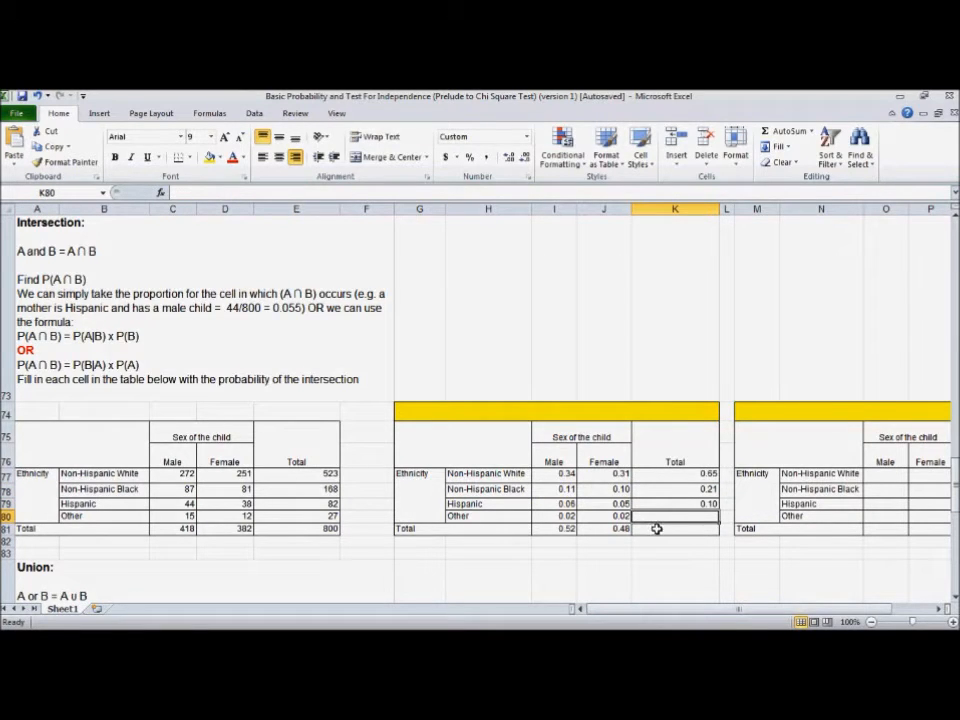
type("=sum")
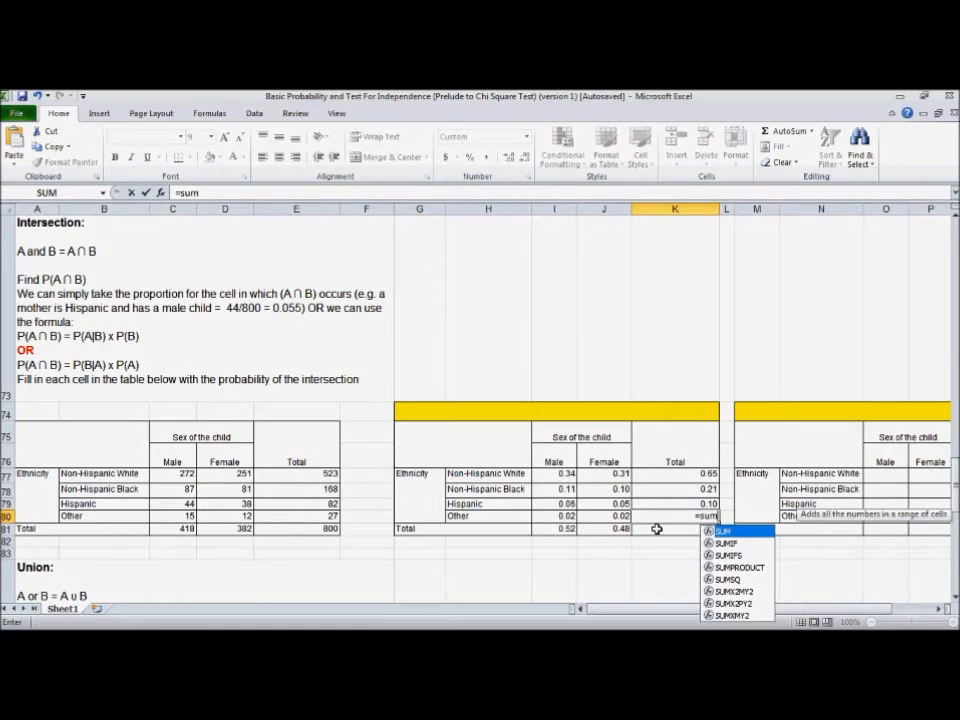
double_click(737, 533)
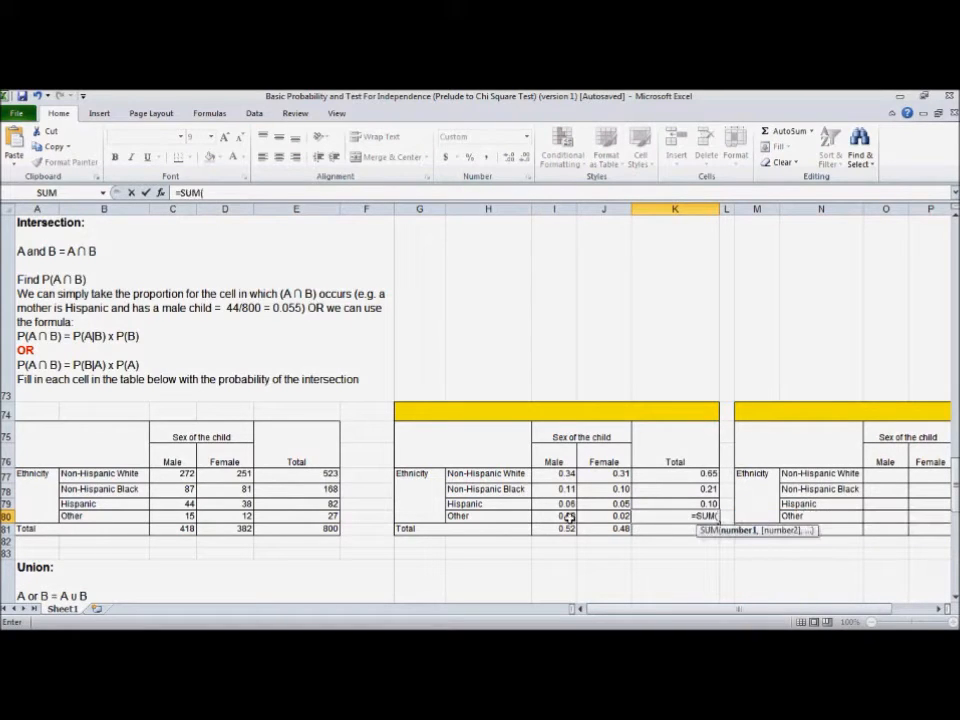
left_click_drag(565, 516, 618, 516)
key("Return")
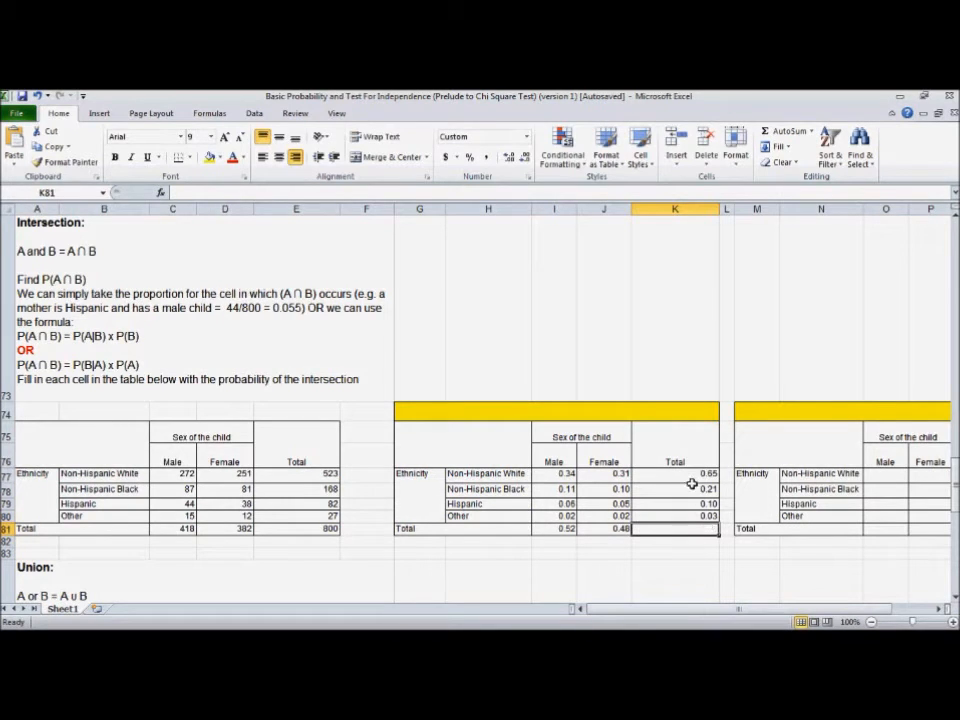
Sum the ethnicity totals K77:K80 into the intersection table's grand total cell K81
type("=")
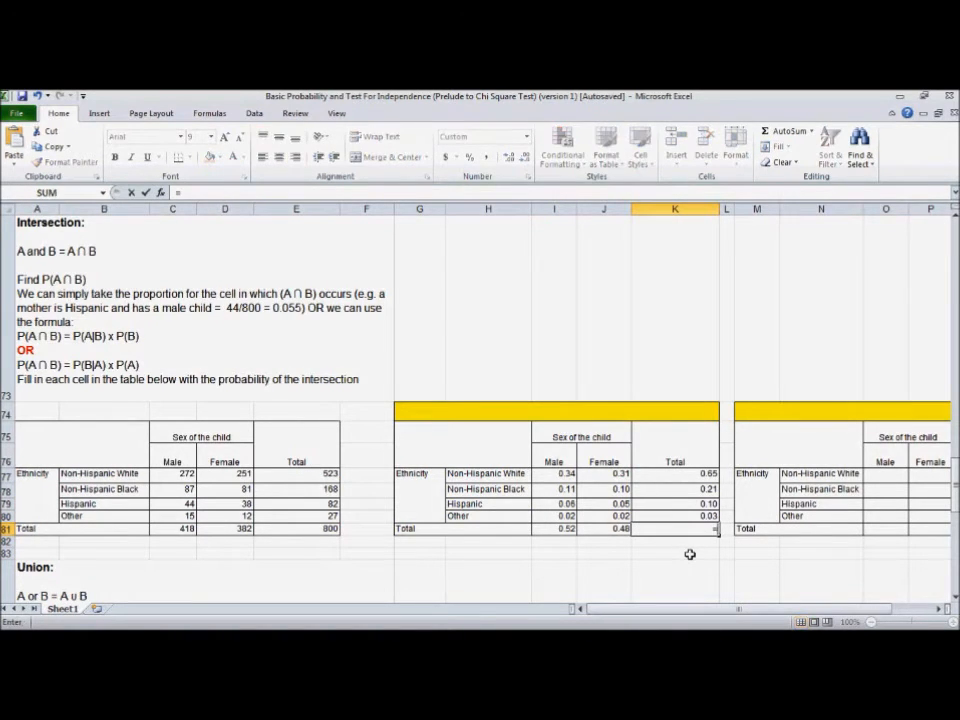
type("sum")
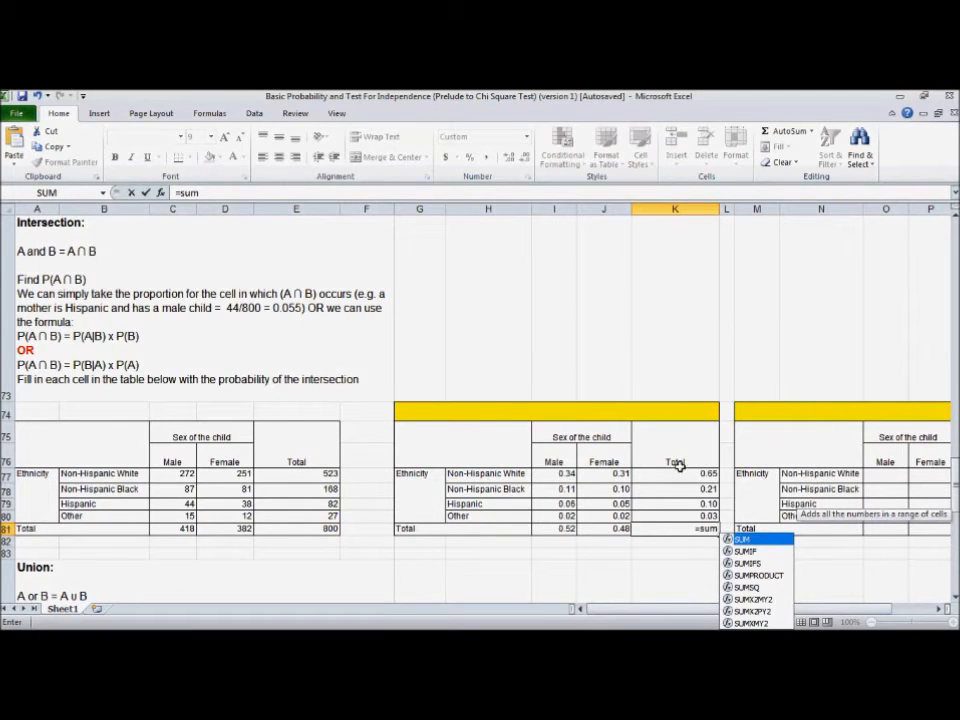
key("Tab")
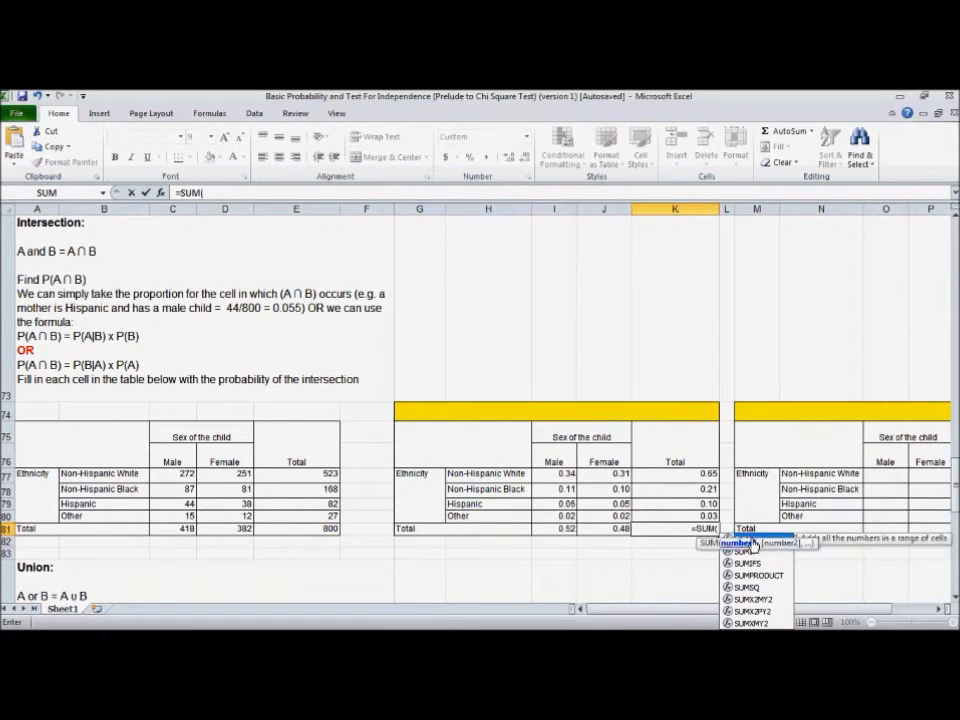
left_click_drag(705, 473, 707, 516)
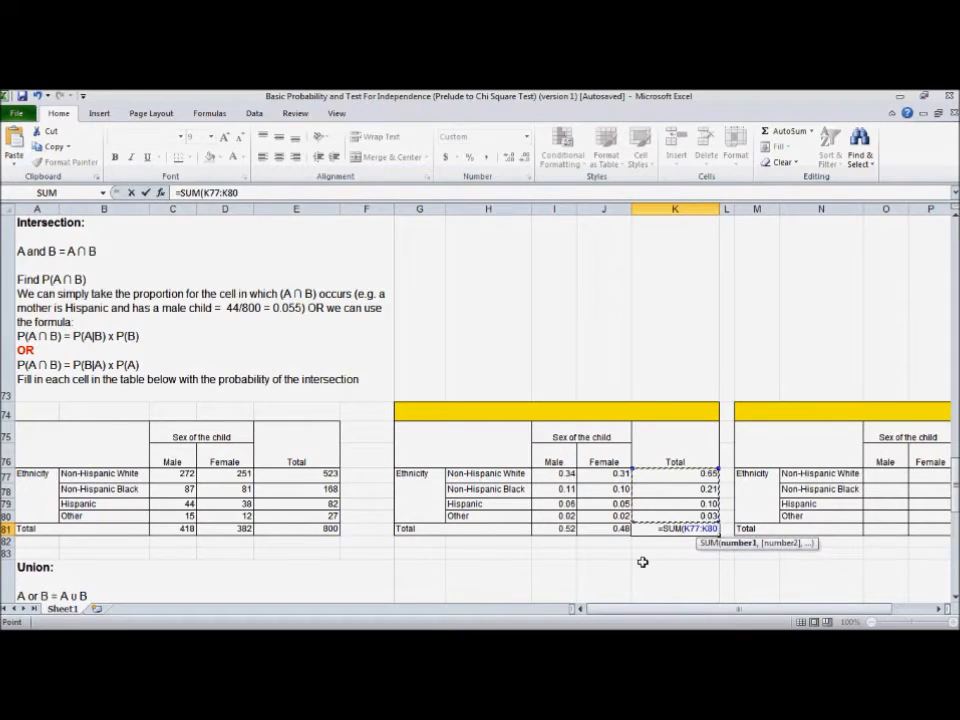
key("Return")
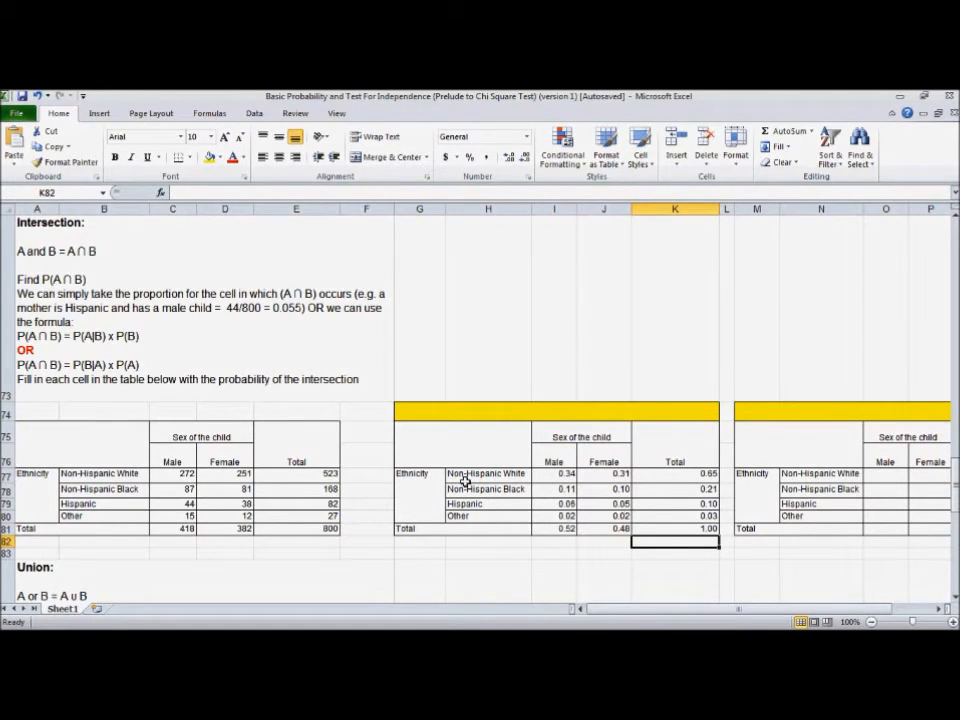
scroll(403, 480, "up", 2)
scroll(403, 480, "up", 16)
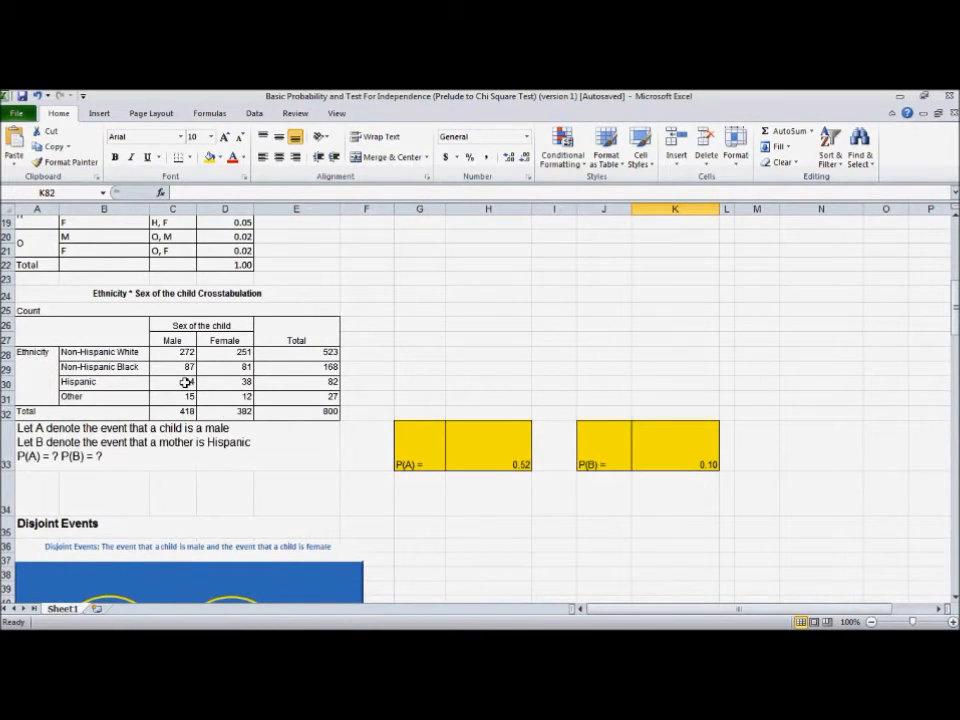
scroll(459, 506, "down", 13)
scroll(459, 506, "down", 5)
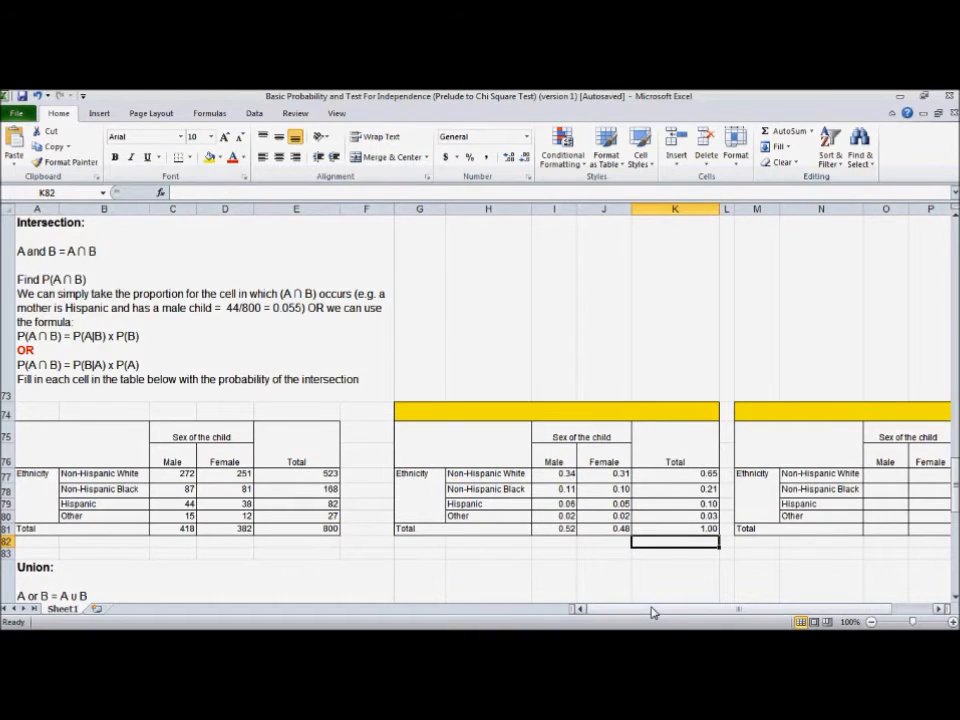
Clear the male and female values, including totals, in I67:J71 of the Conditional on Gender table
scroll(410, 476, "up", 4)
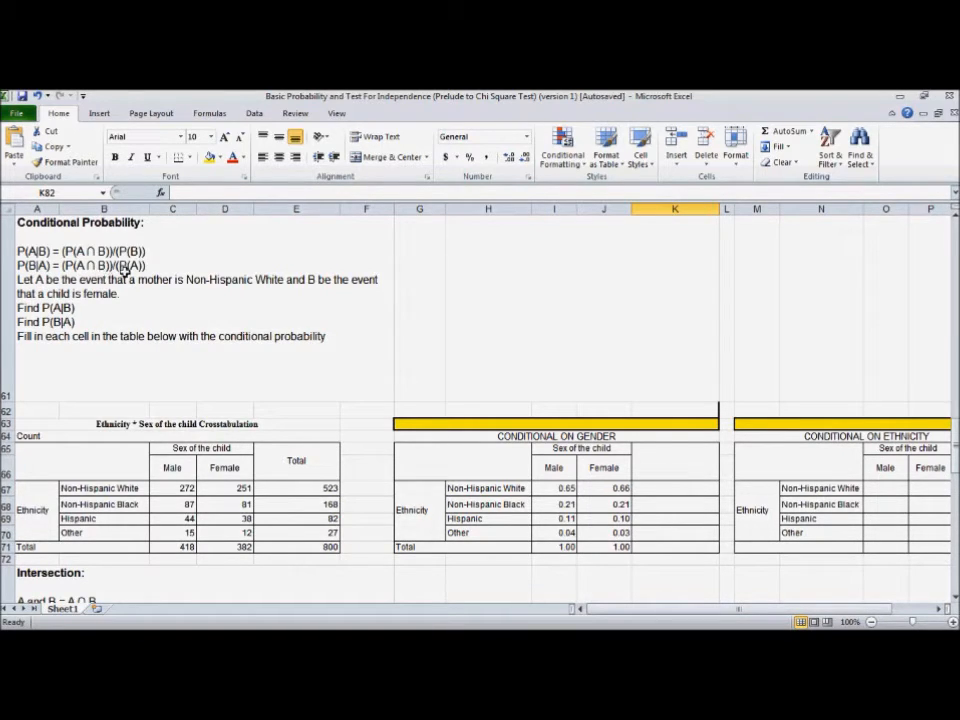
left_click(558, 489)
left_click_drag(558, 489, 616, 578)
key("Delete")
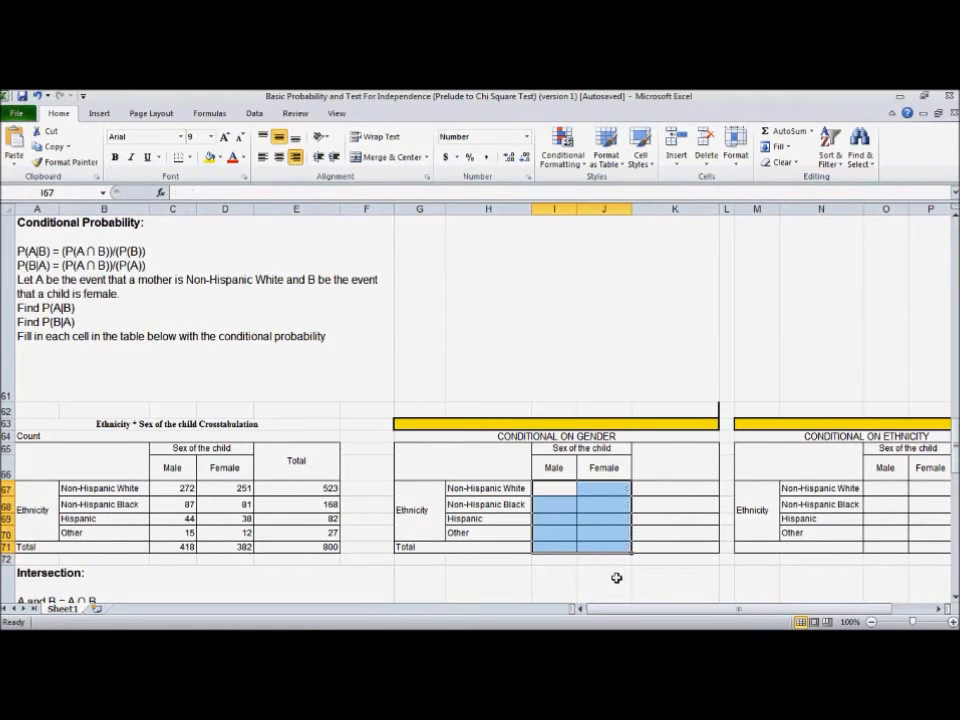
left_click(470, 578)
scroll(414, 568, "down", 3)
scroll(414, 568, "up", 3)
left_click(540, 490)
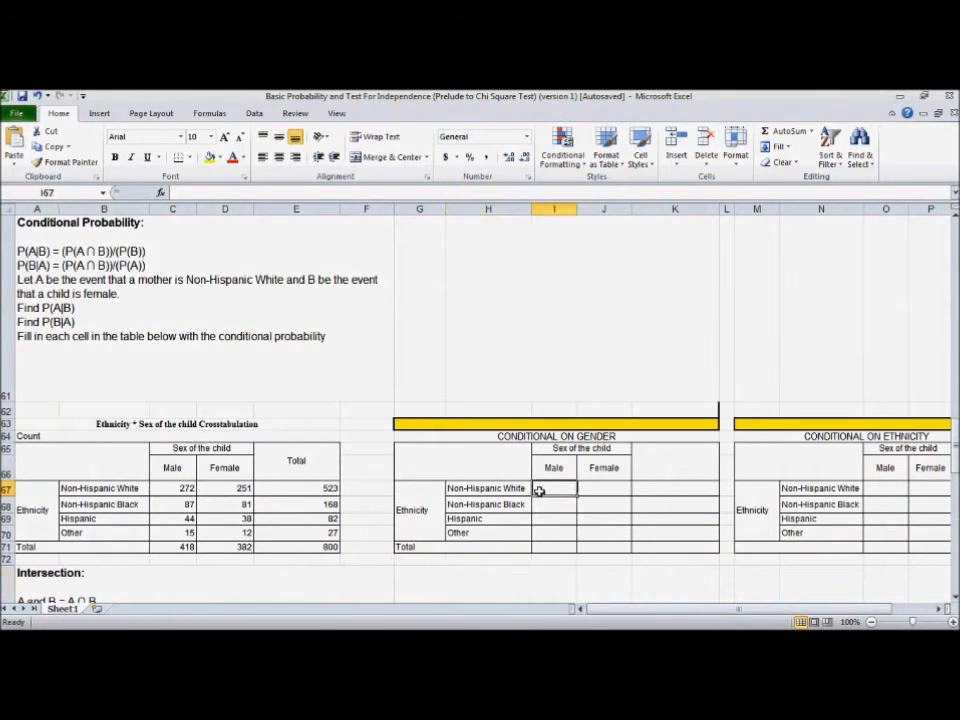
left_click(540, 546)
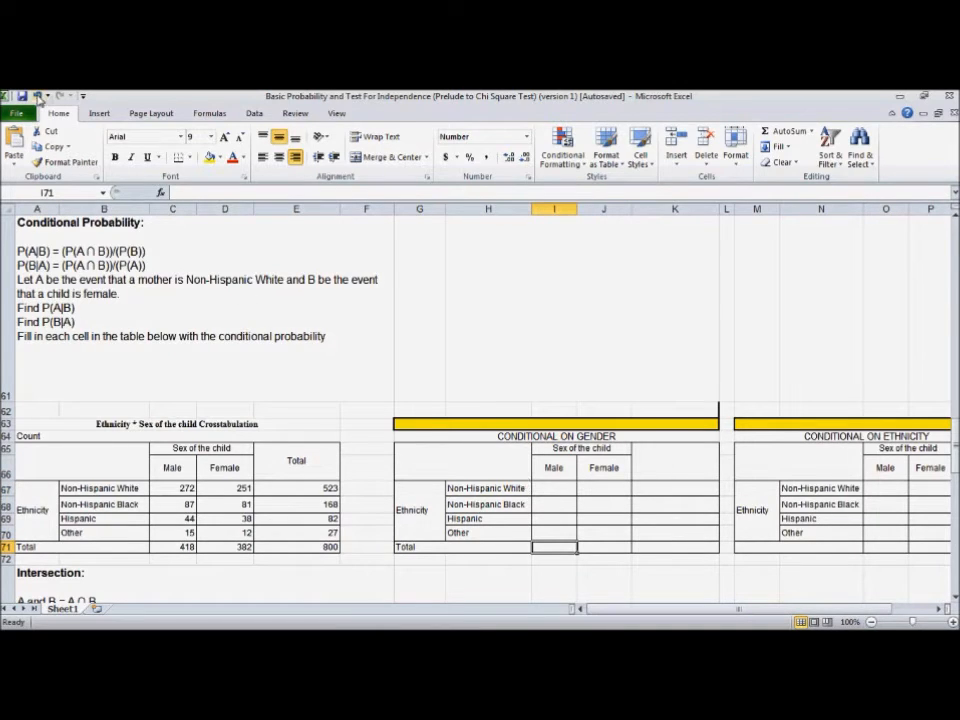
Undo the clearing of the Conditional on Gender values and redo it
left_click(38, 97)
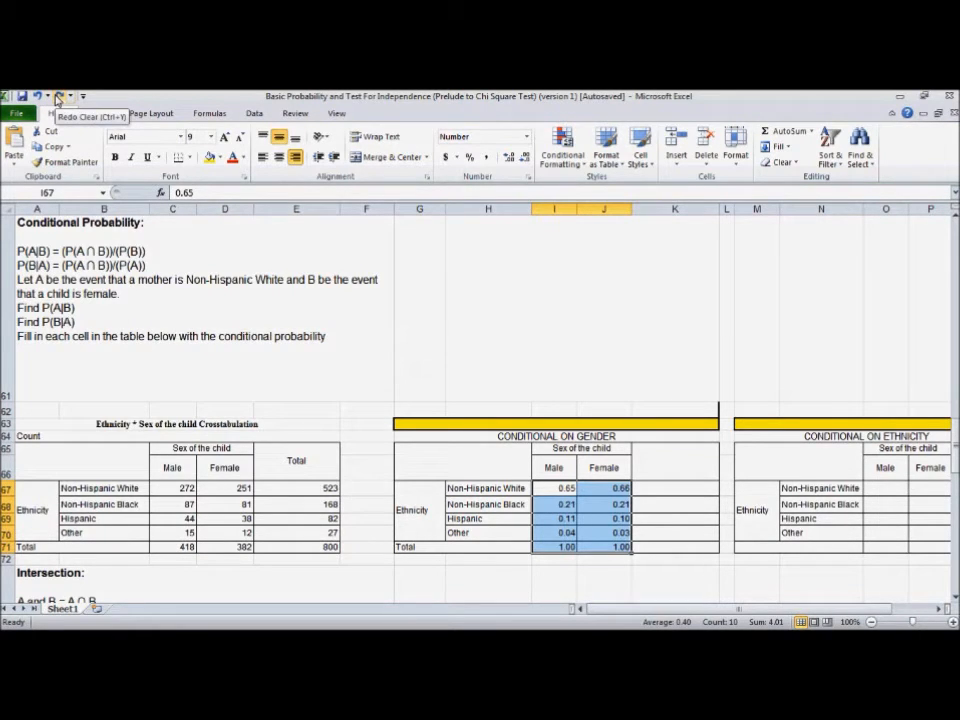
left_click(58, 97)
left_click(362, 435)
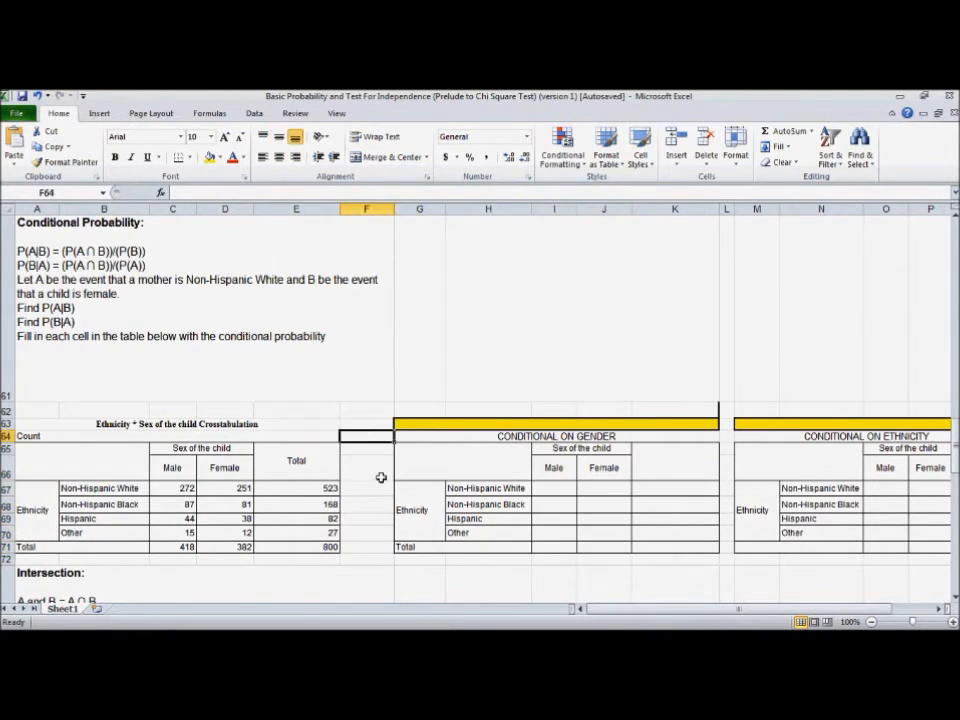
scroll(381, 477, "down", 5)
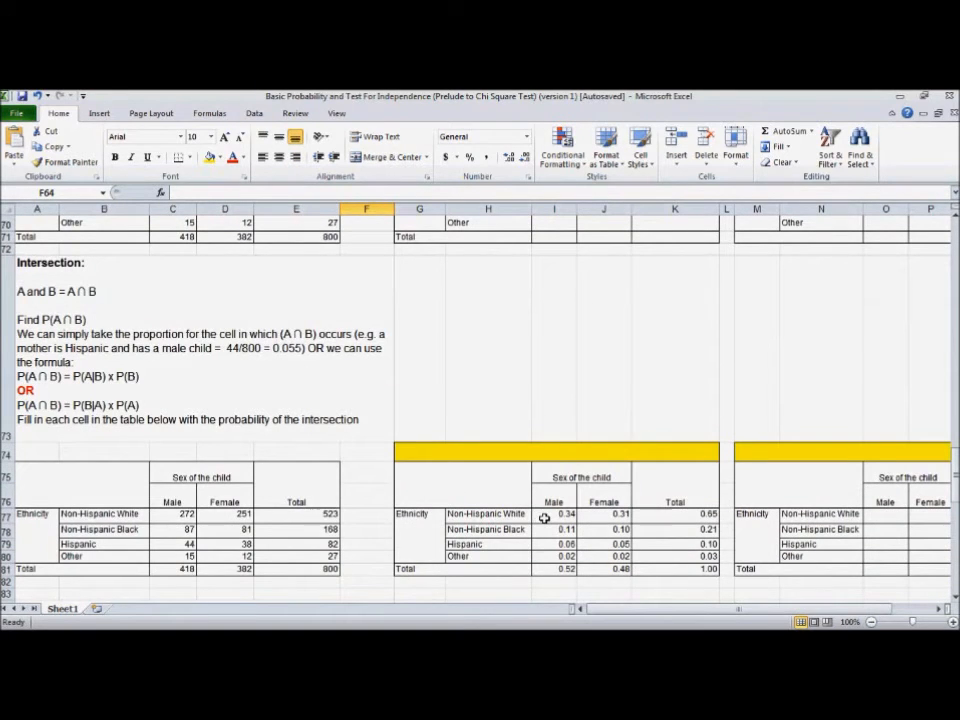
scroll(488, 420, "up", 2)
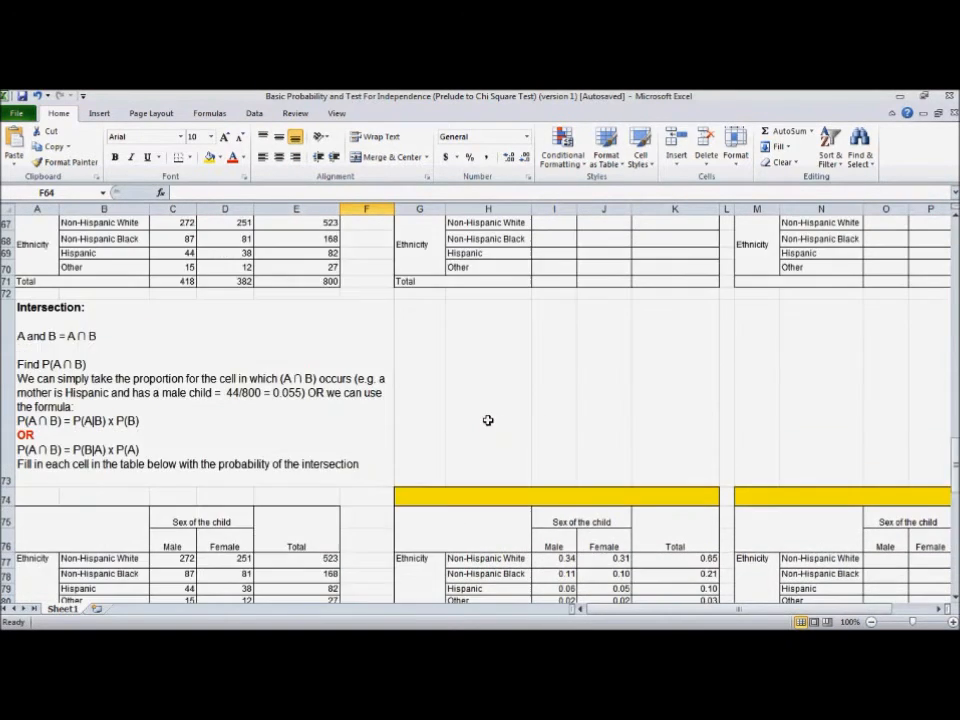
scroll(486, 435, "up", 2)
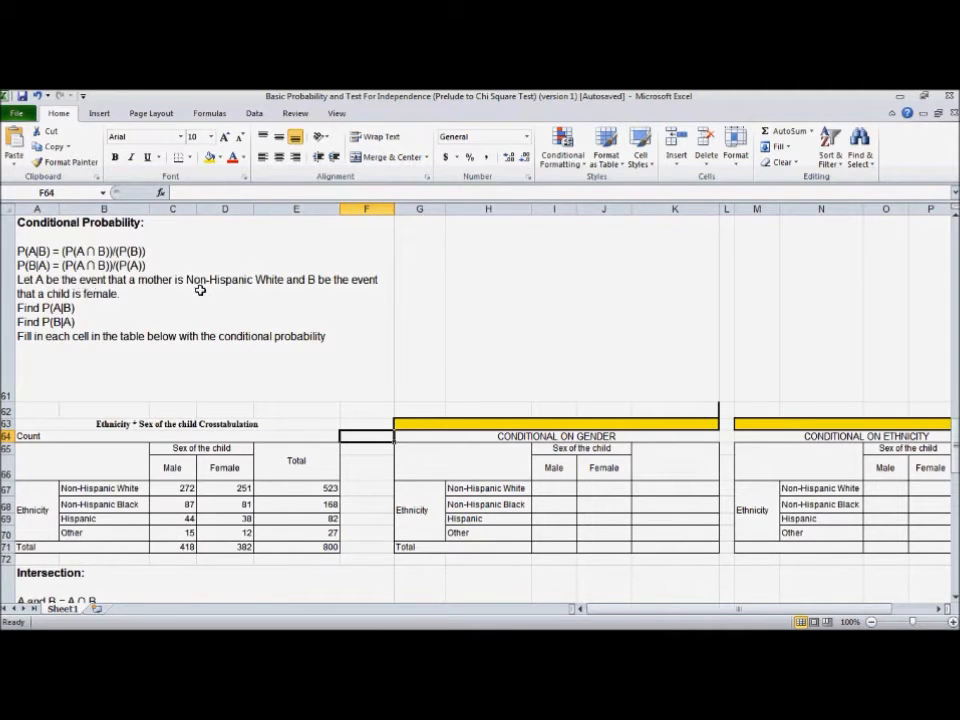
Calculate the Non-Hispanic White probability given a female child in J67 of the Conditional on Gender table with =J77/J81
left_click(464, 487)
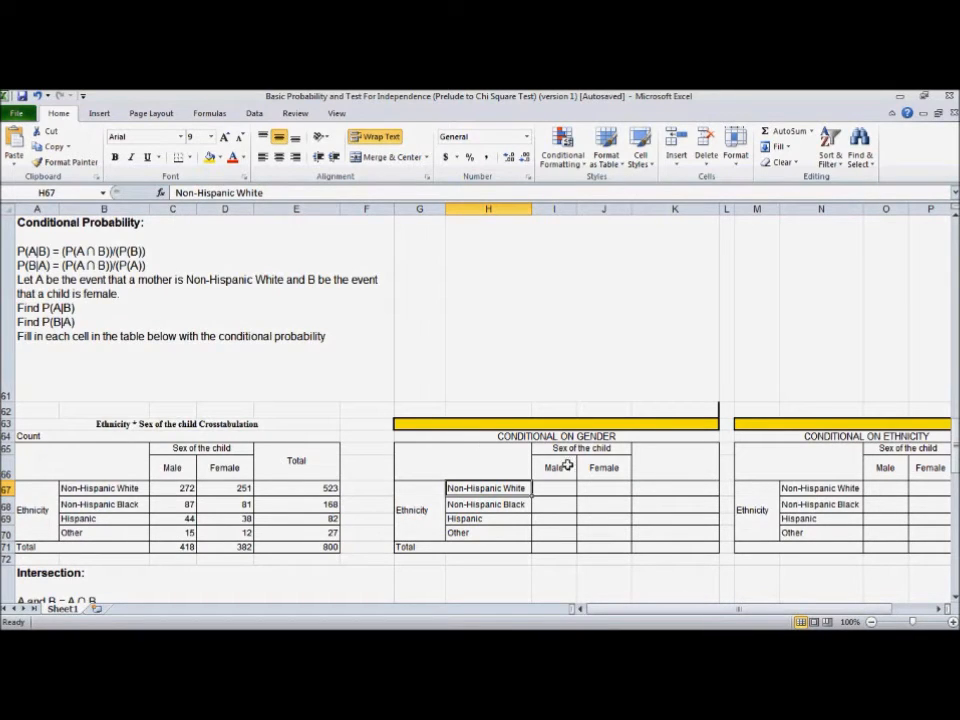
left_click(596, 487)
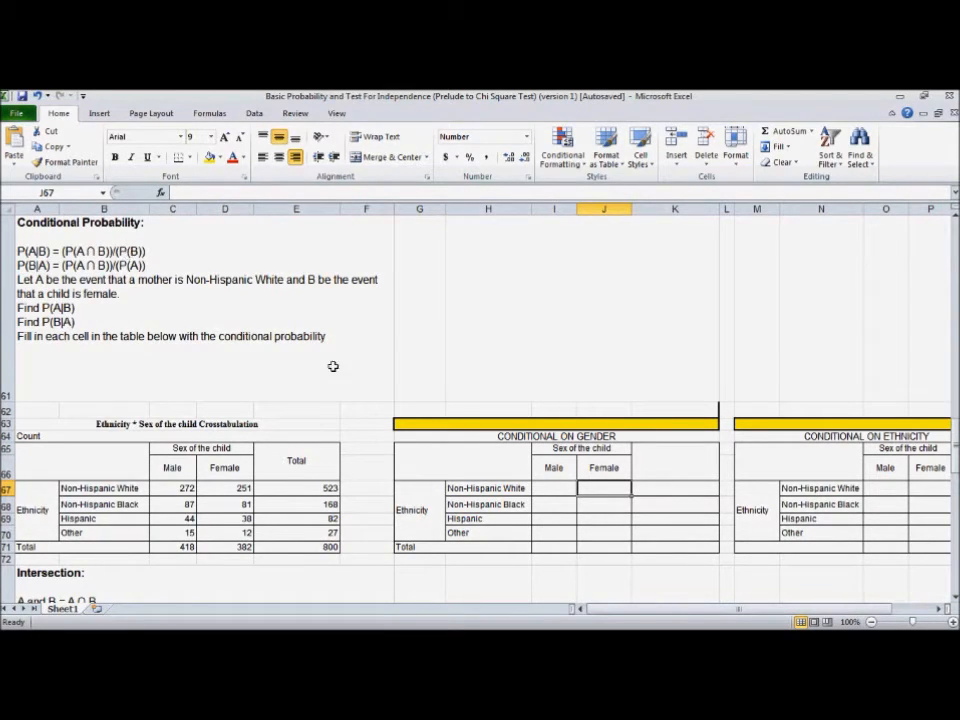
scroll(352, 369, "down", 2)
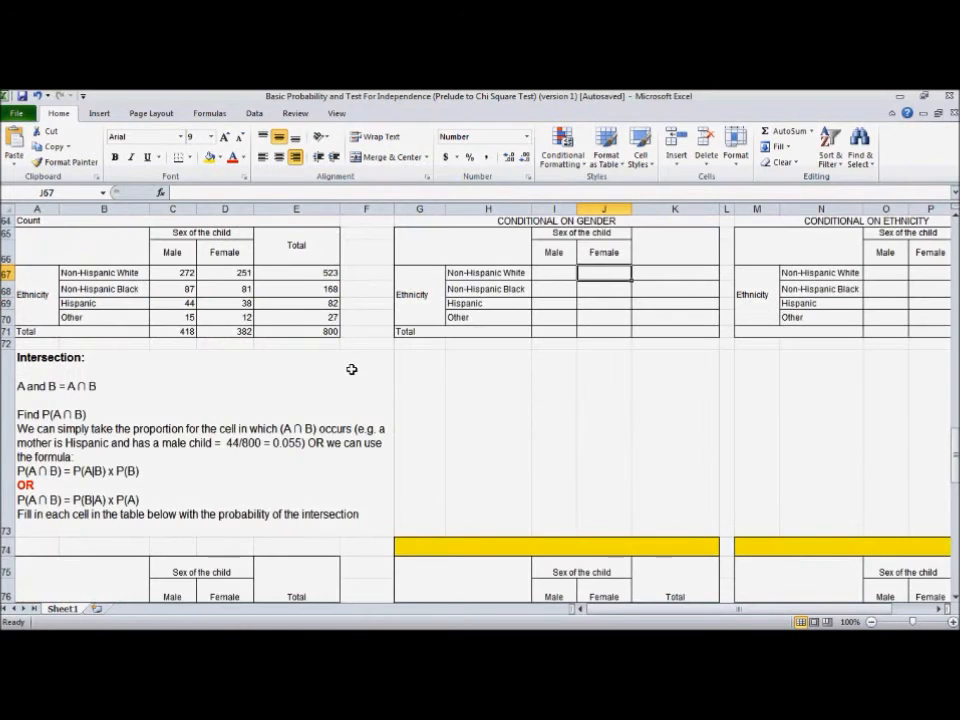
scroll(352, 369, "down", 1)
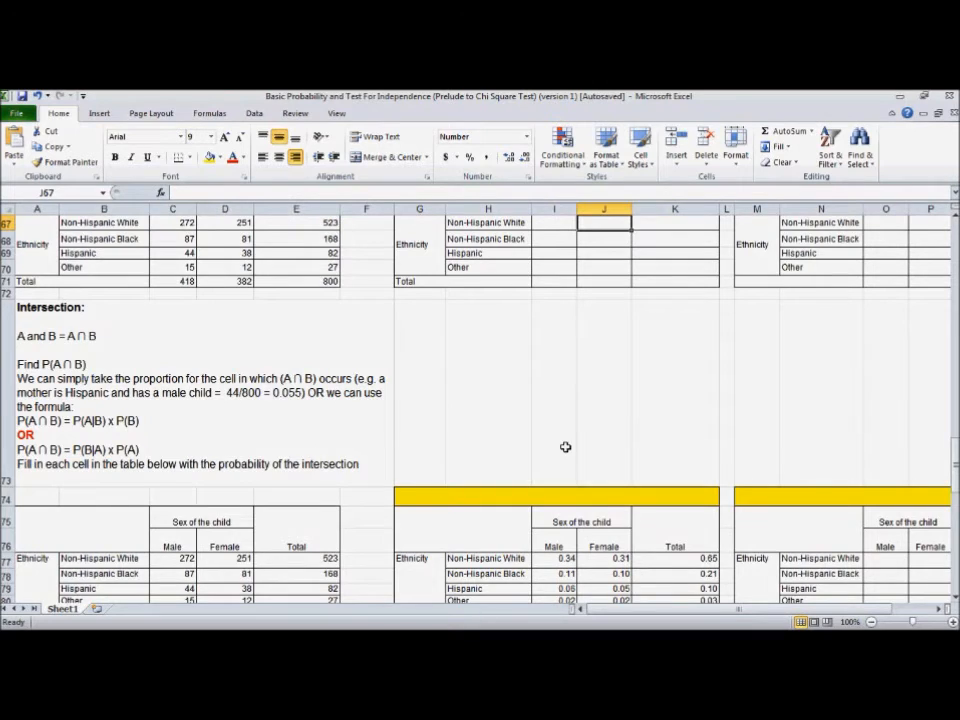
scroll(565, 447, "up", 1)
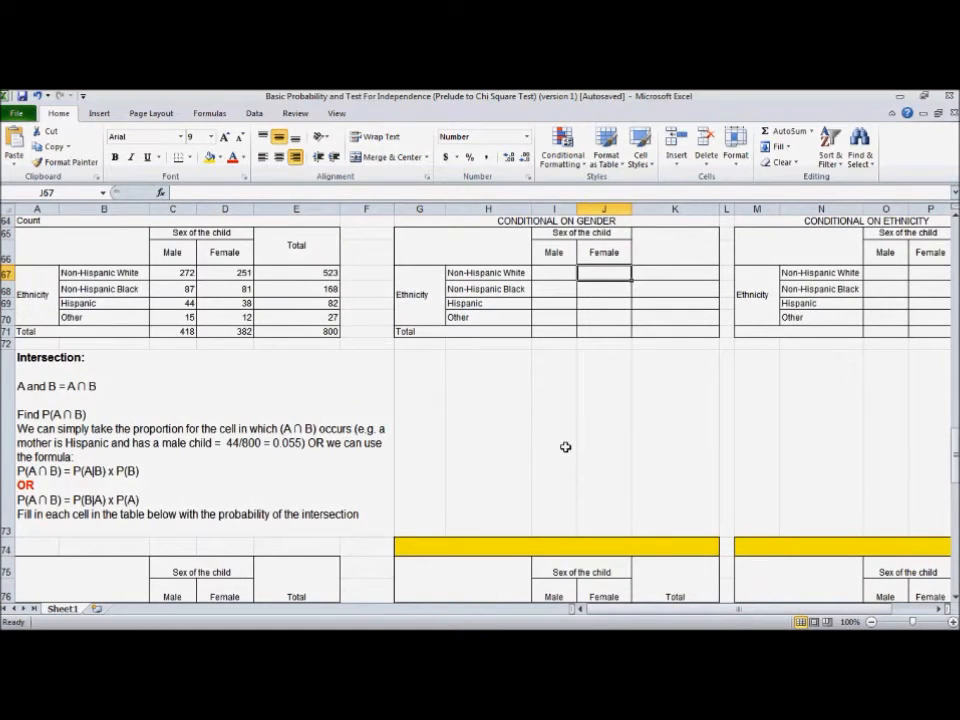
type("=")
scroll(565, 447, "down", 1)
left_click(583, 561)
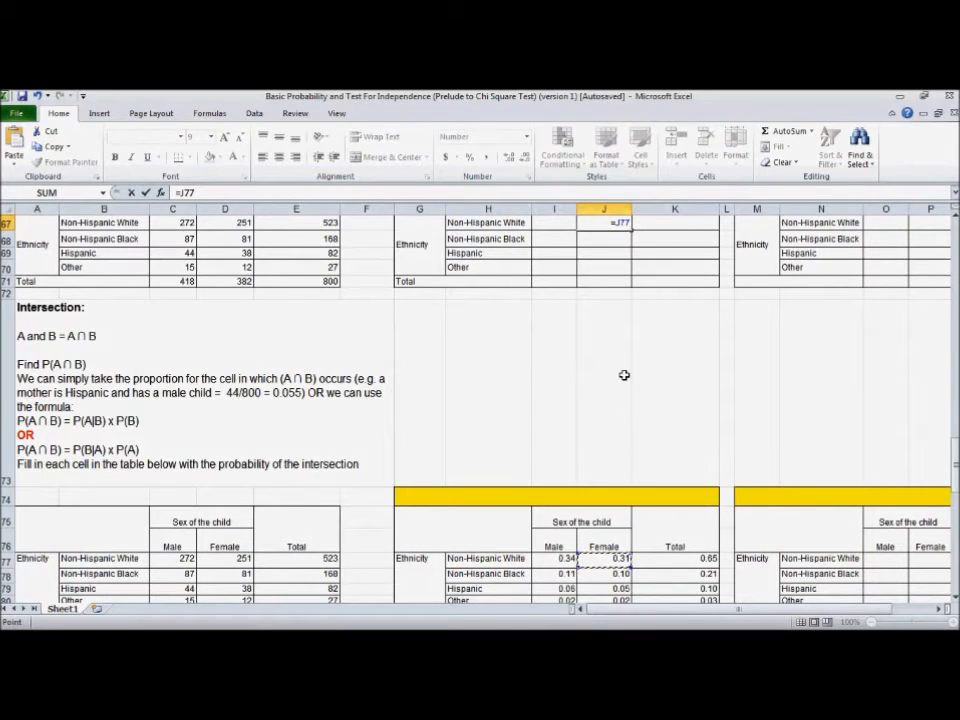
type("/")
scroll(624, 375, "up", 2)
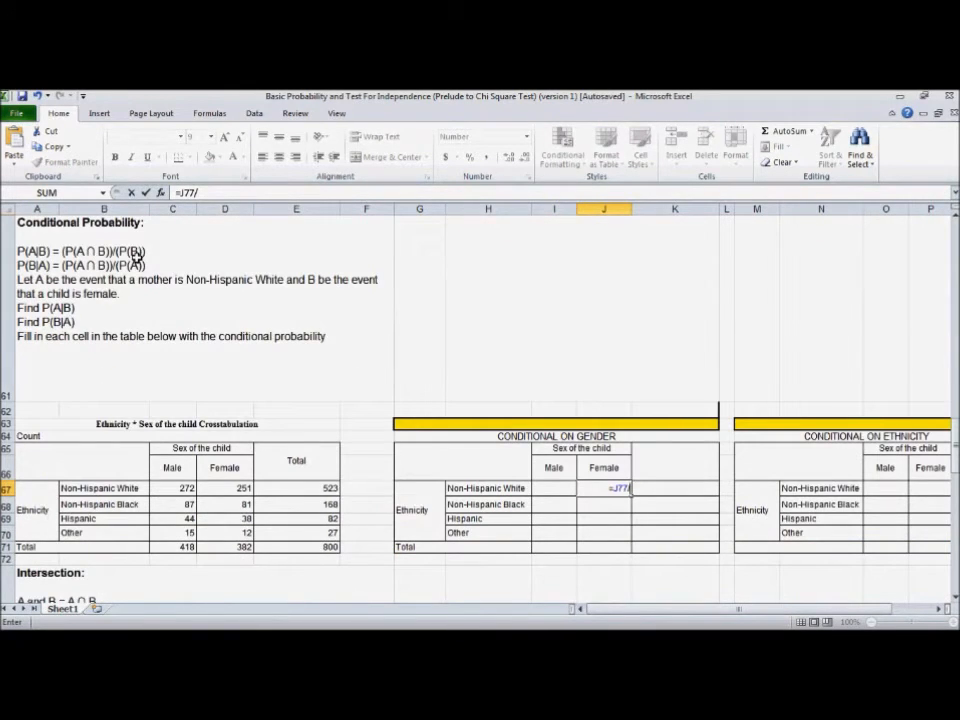
scroll(453, 360, "down", 2)
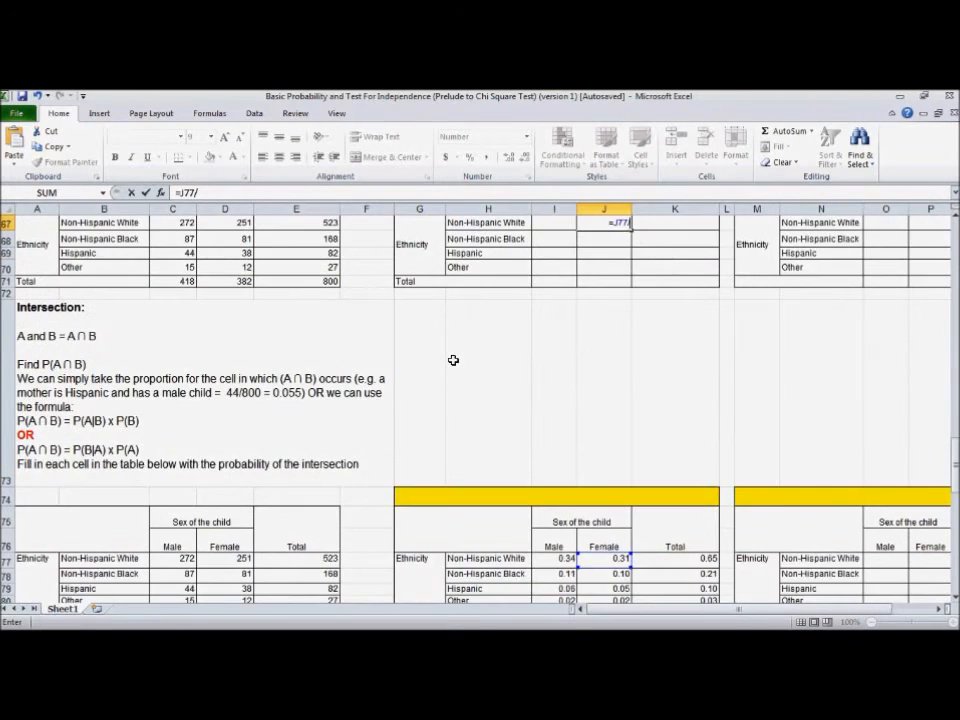
scroll(453, 360, "down", 1)
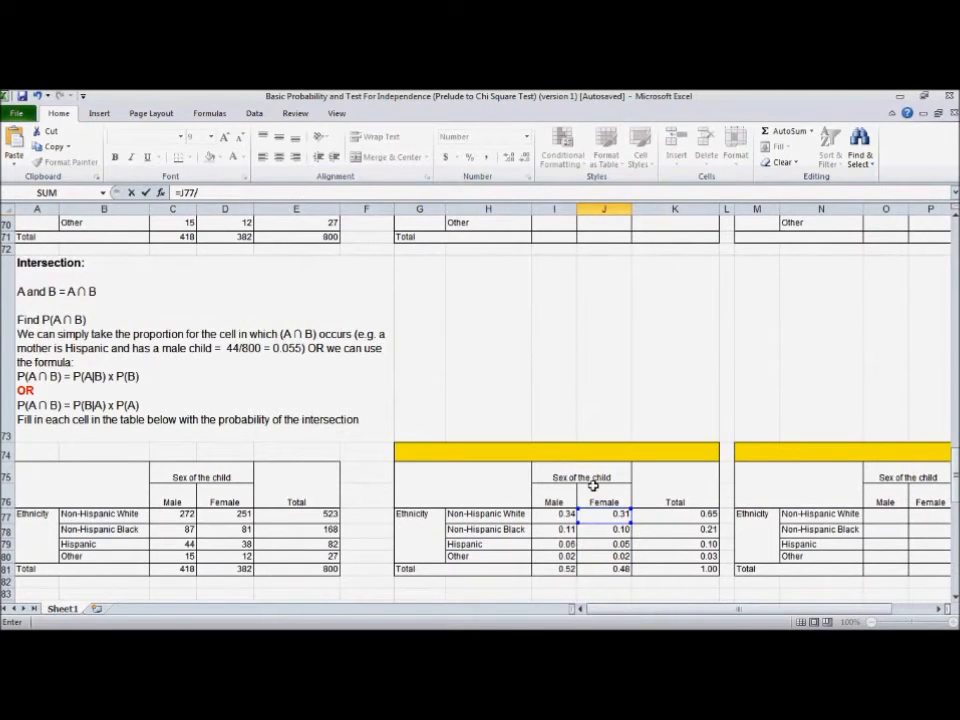
left_click(604, 568)
scroll(496, 436, "up", 2)
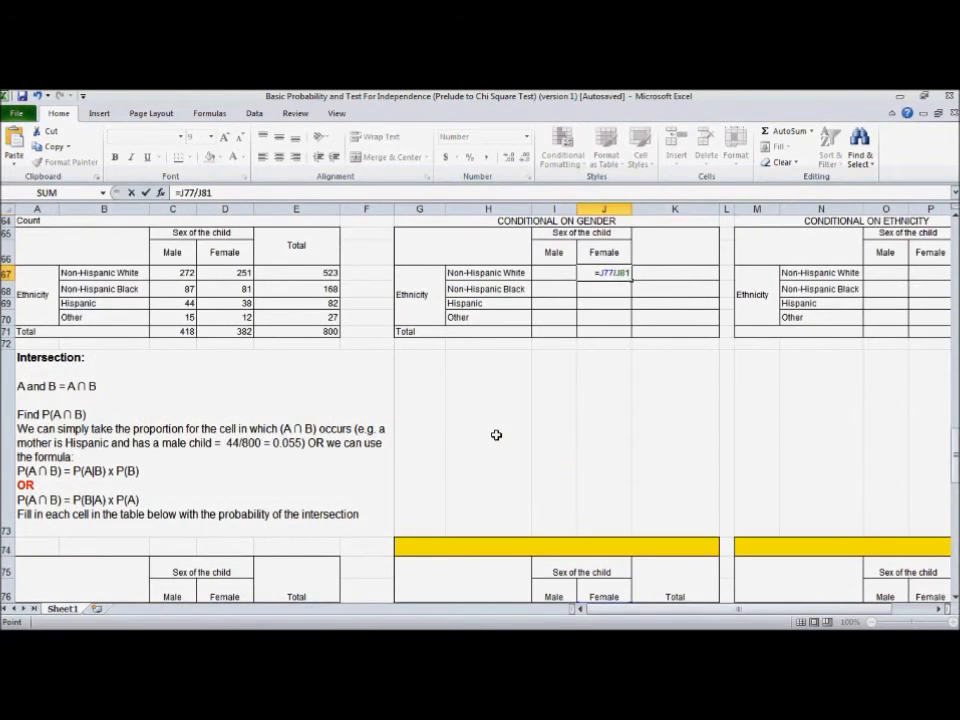
key("Return")
scroll(496, 436, "up", 3)
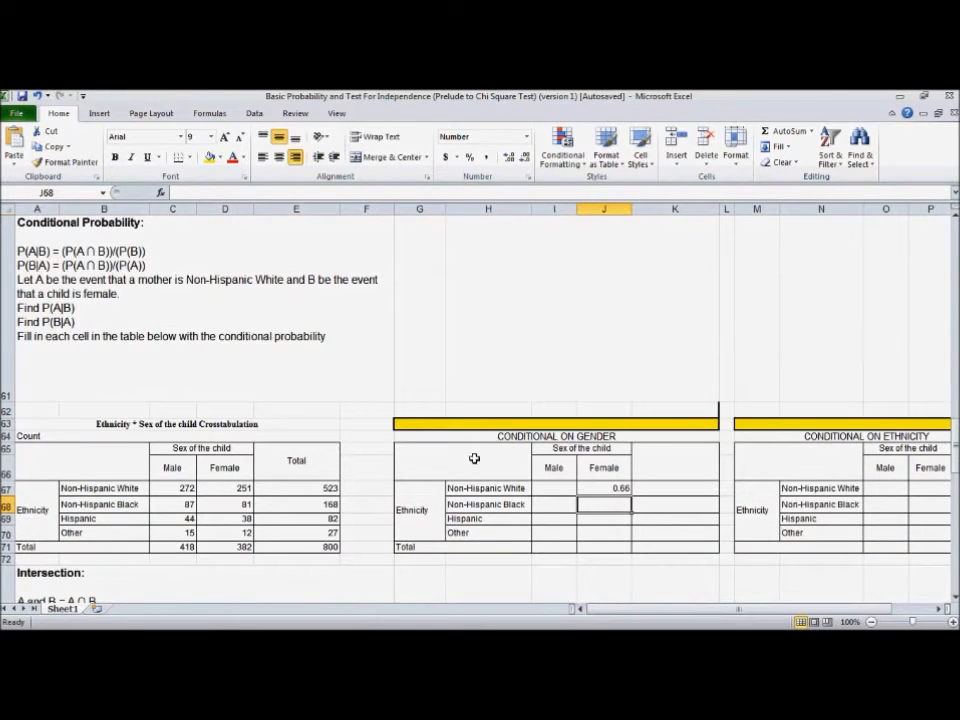
Calculate the Non-Hispanic White probability given a male child in I67 of the Conditional on Gender table with =I77/I81
scroll(272, 390, "down", 5)
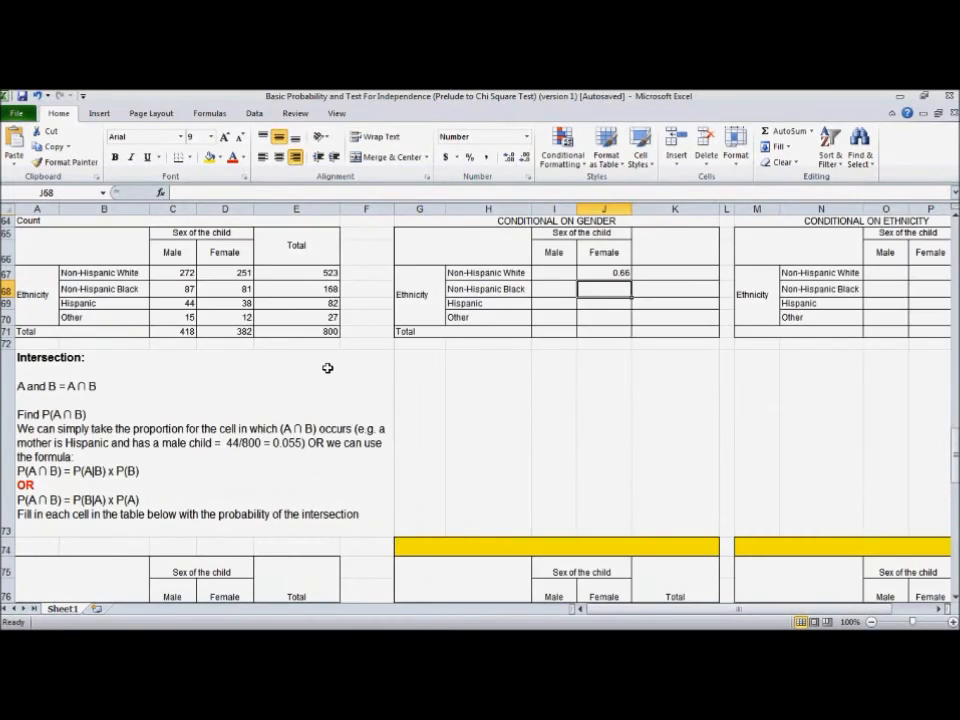
scroll(320, 385, "up", 5)
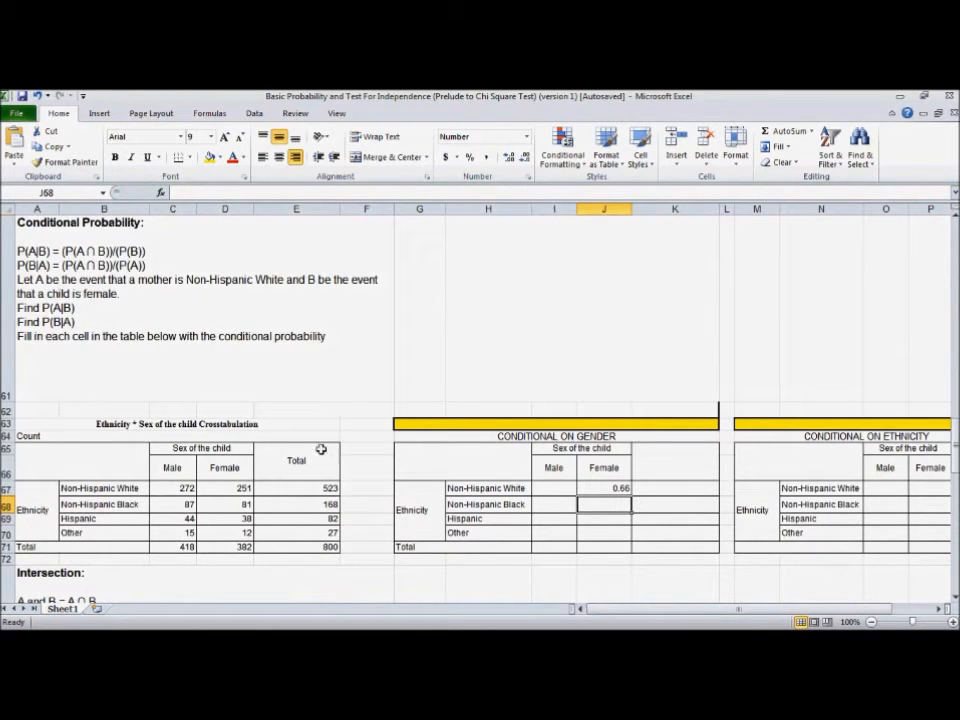
left_click(545, 488)
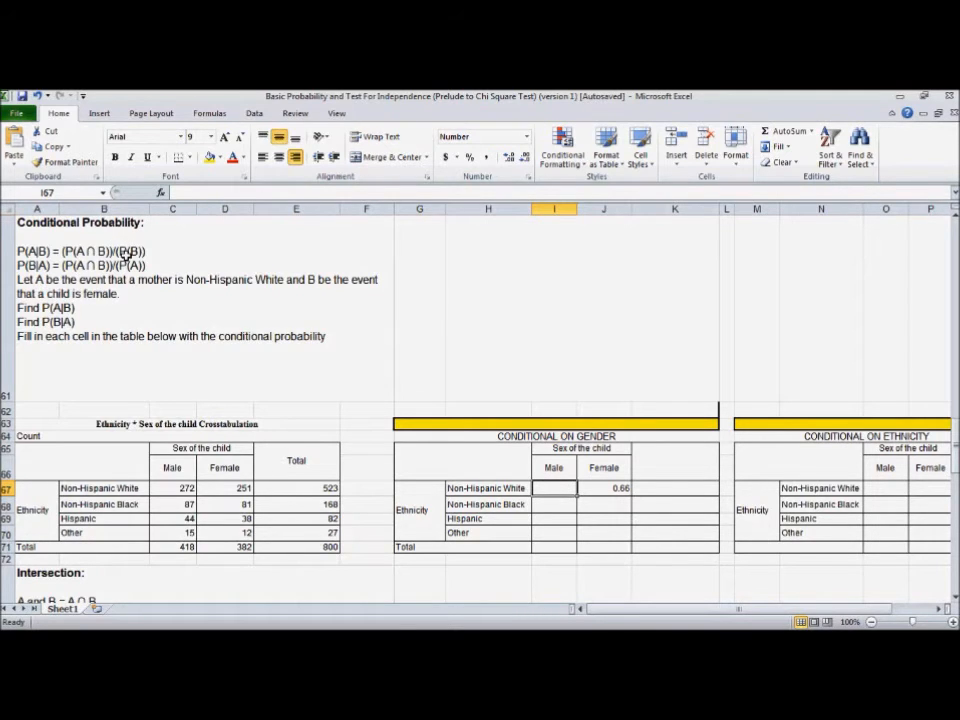
scroll(328, 362, "down", 2)
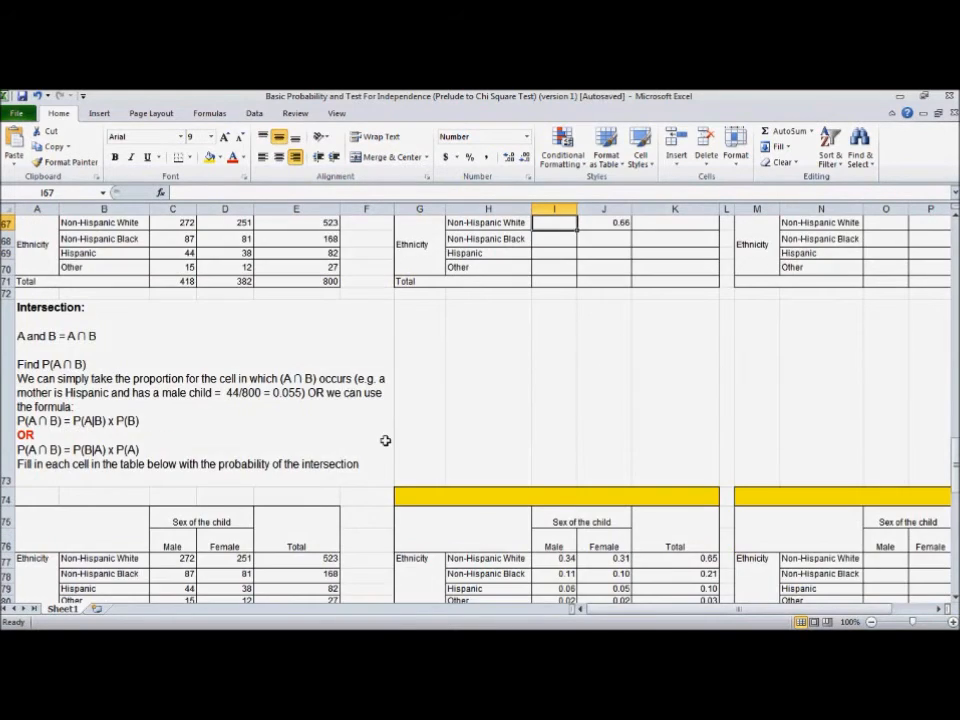
scroll(385, 440, "down", 1)
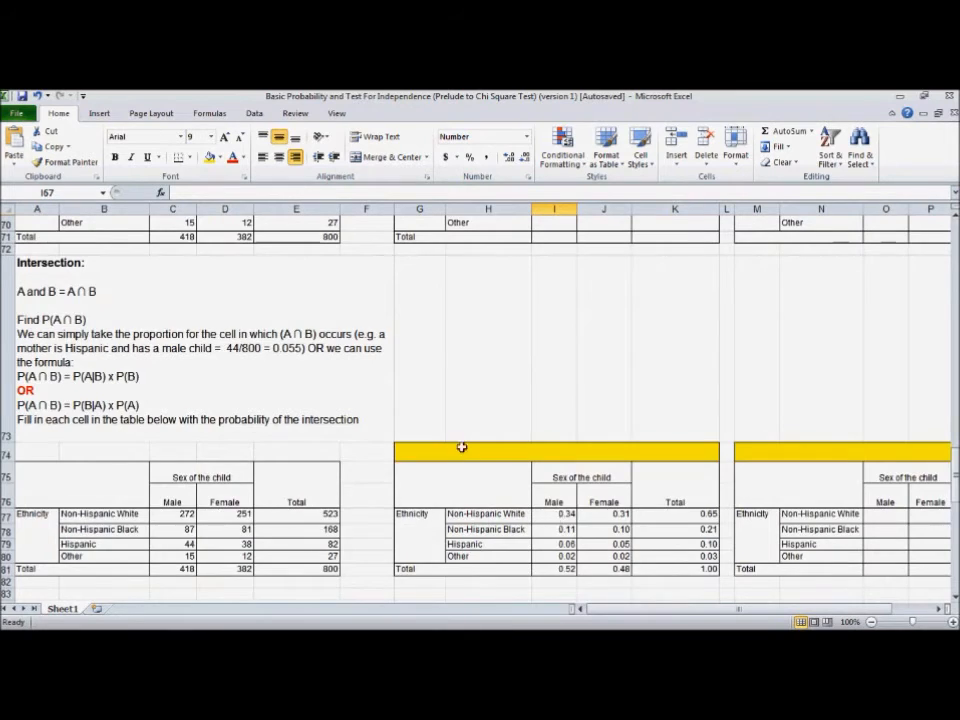
scroll(450, 437, "up", 2)
type("=")
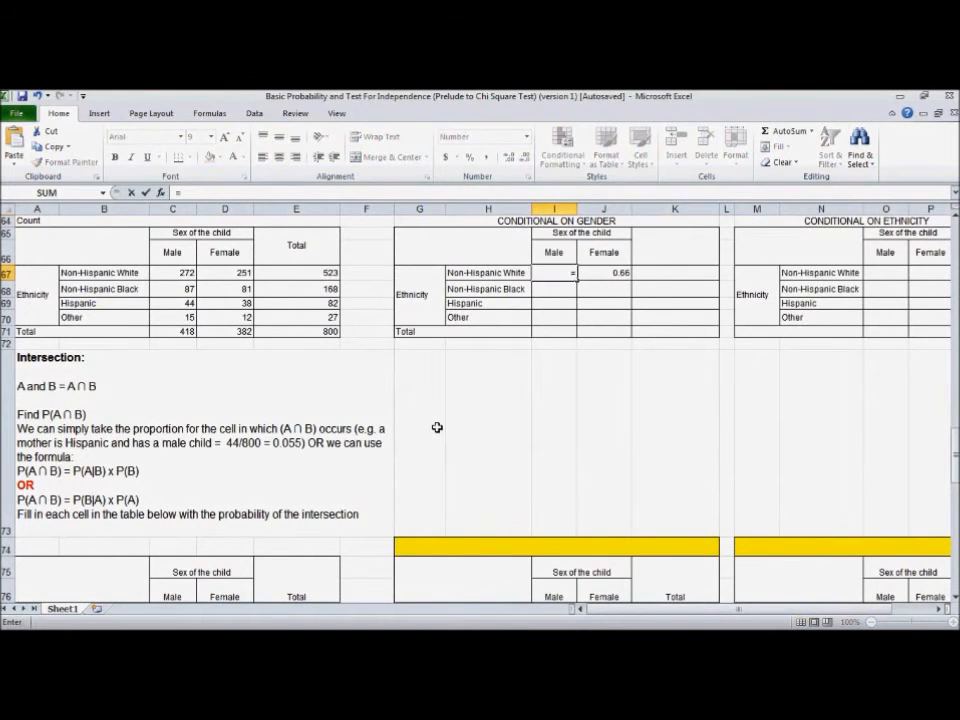
scroll(437, 427, "down", 1)
left_click(554, 558)
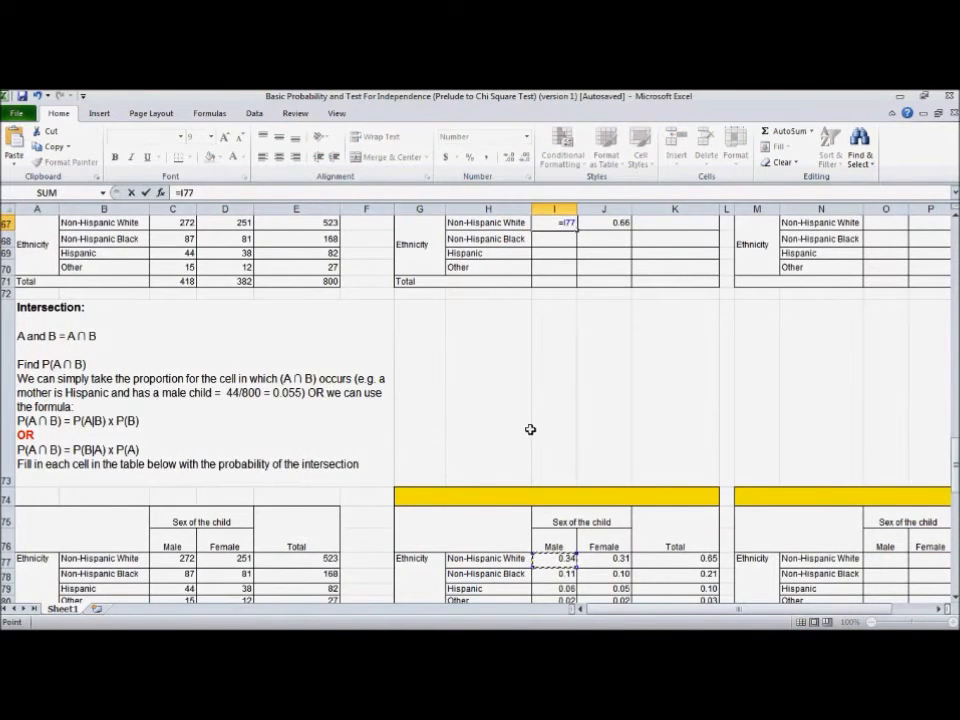
type("/")
scroll(525, 421, "down", 1)
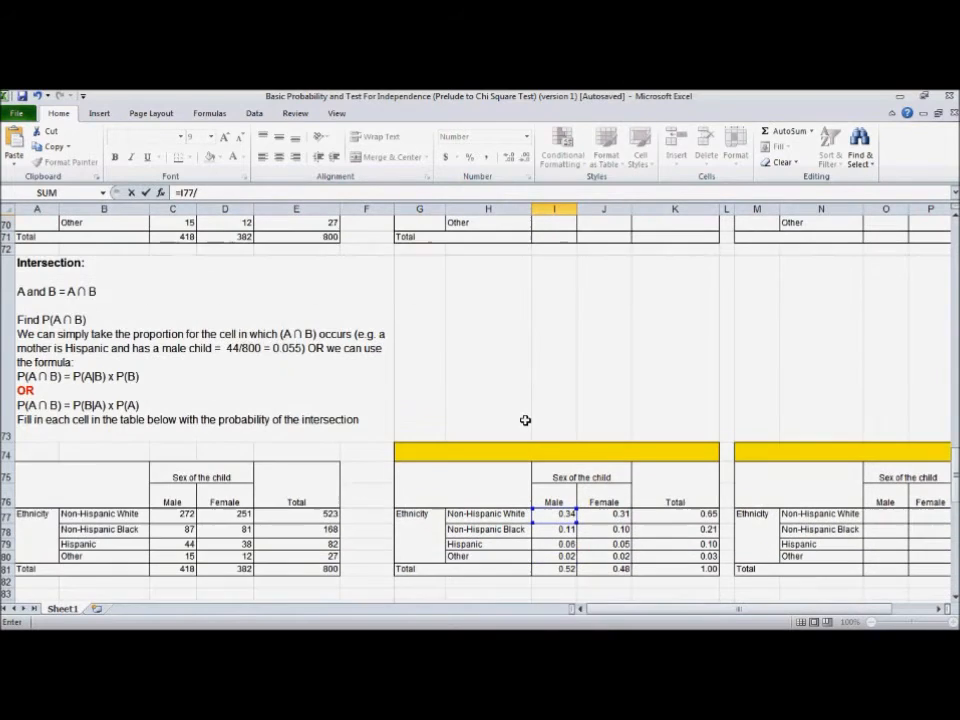
left_click(554, 568)
scroll(441, 398, "up", 2)
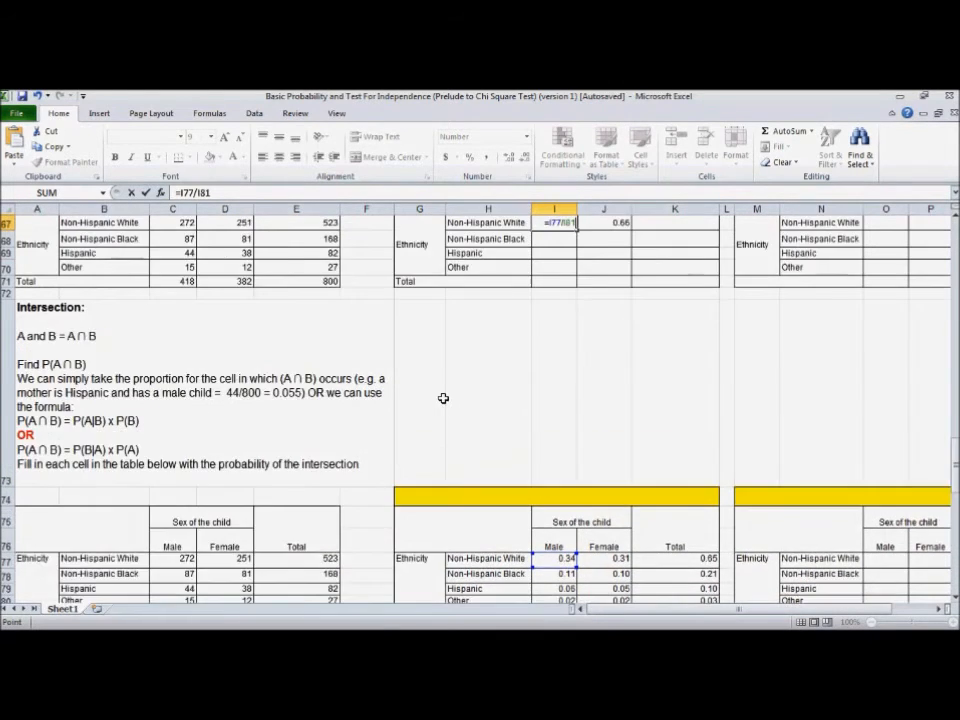
key("Return")
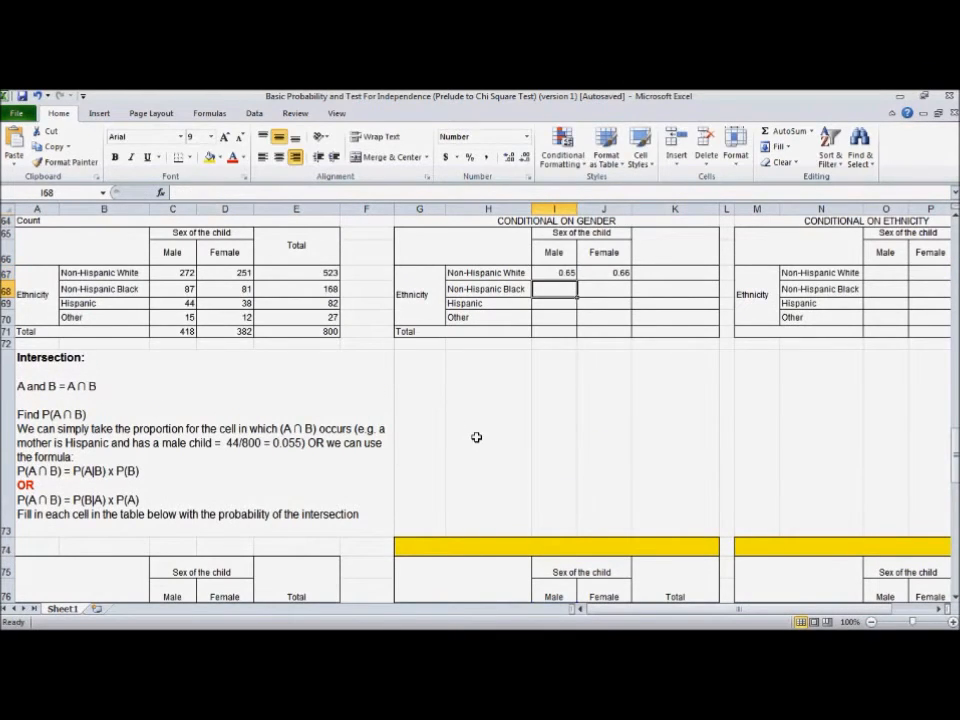
Make the male total reference absolute in I67 so that the formula reads =I77/$I$81
scroll(507, 392, "down", 3)
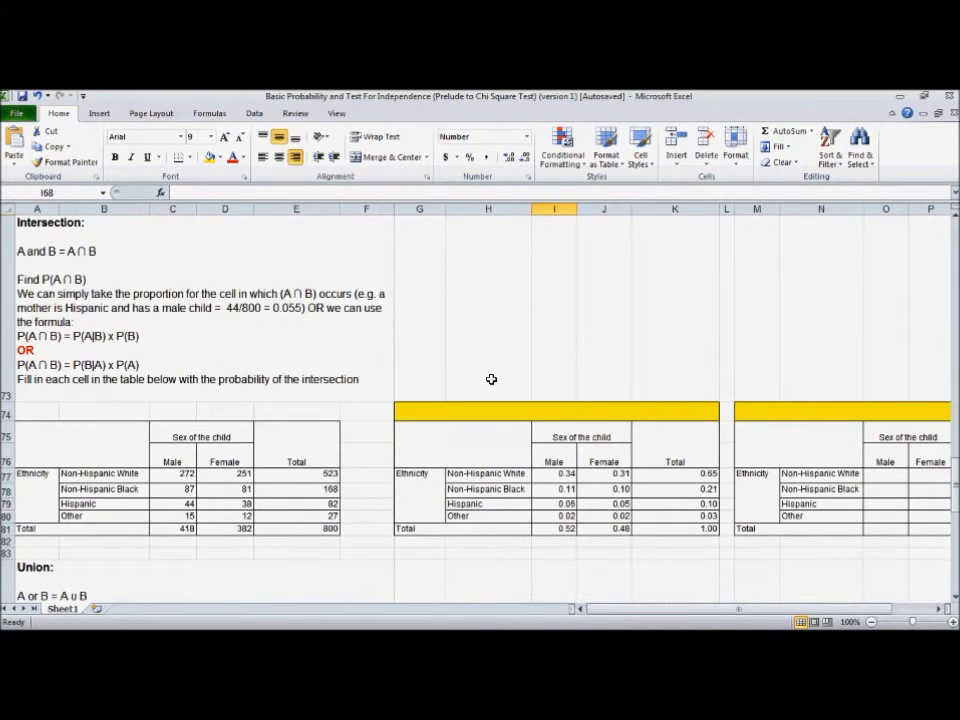
scroll(491, 379, "up", 3)
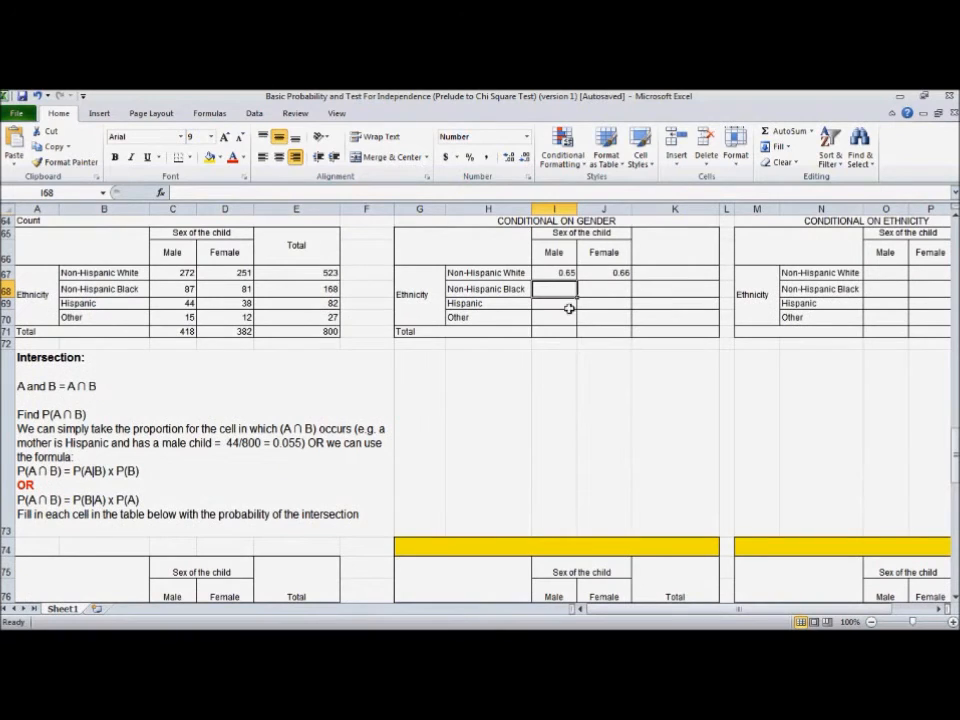
scroll(537, 379, "down", 3)
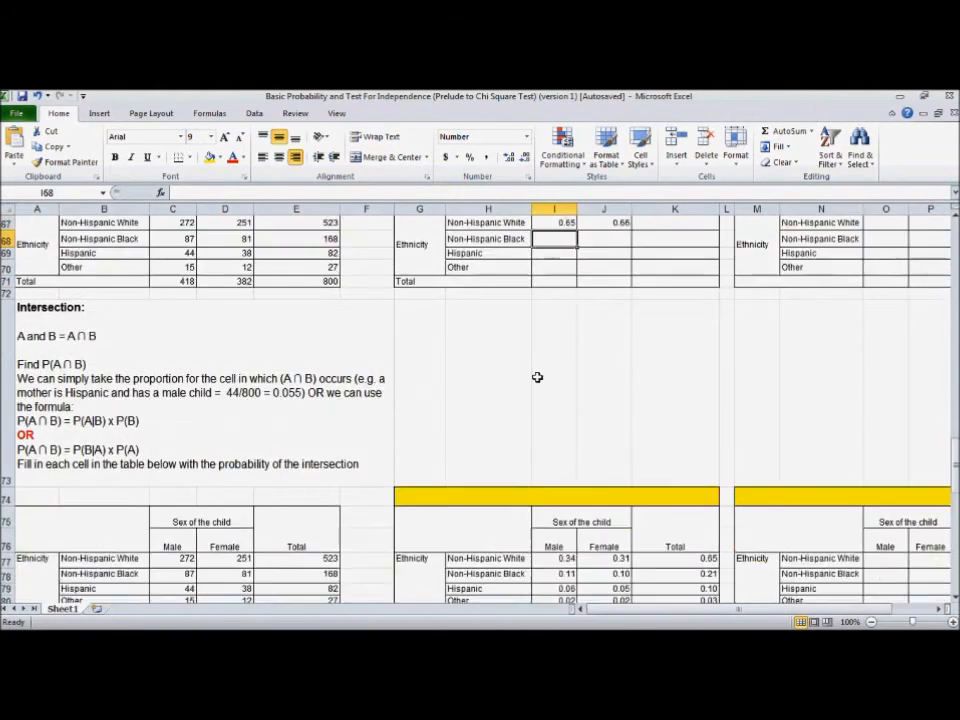
scroll(537, 379, "up", 3)
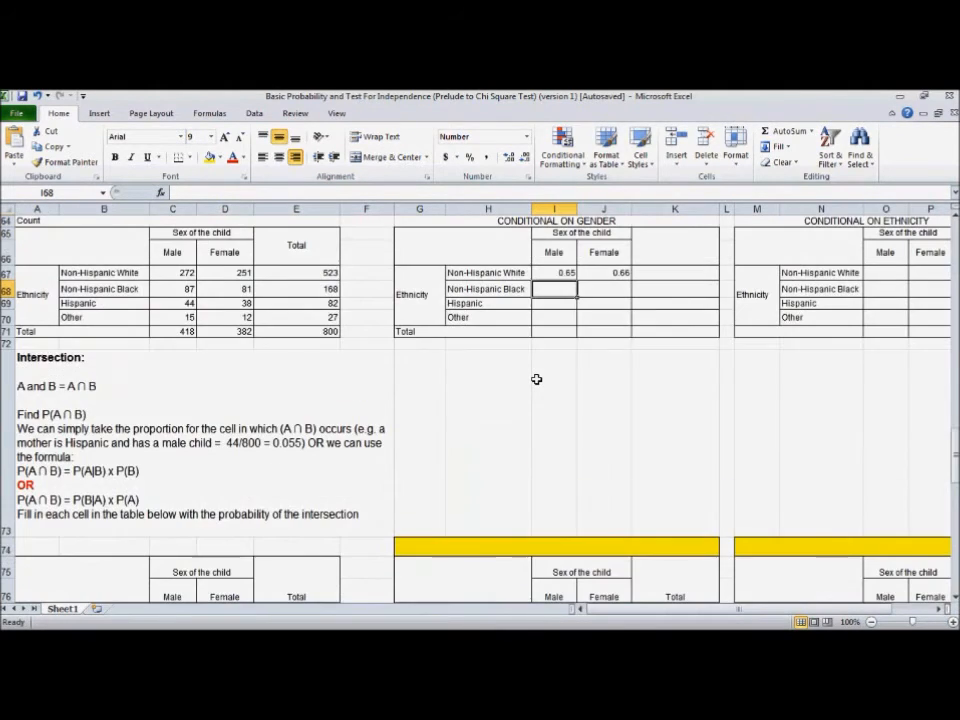
left_click(570, 272)
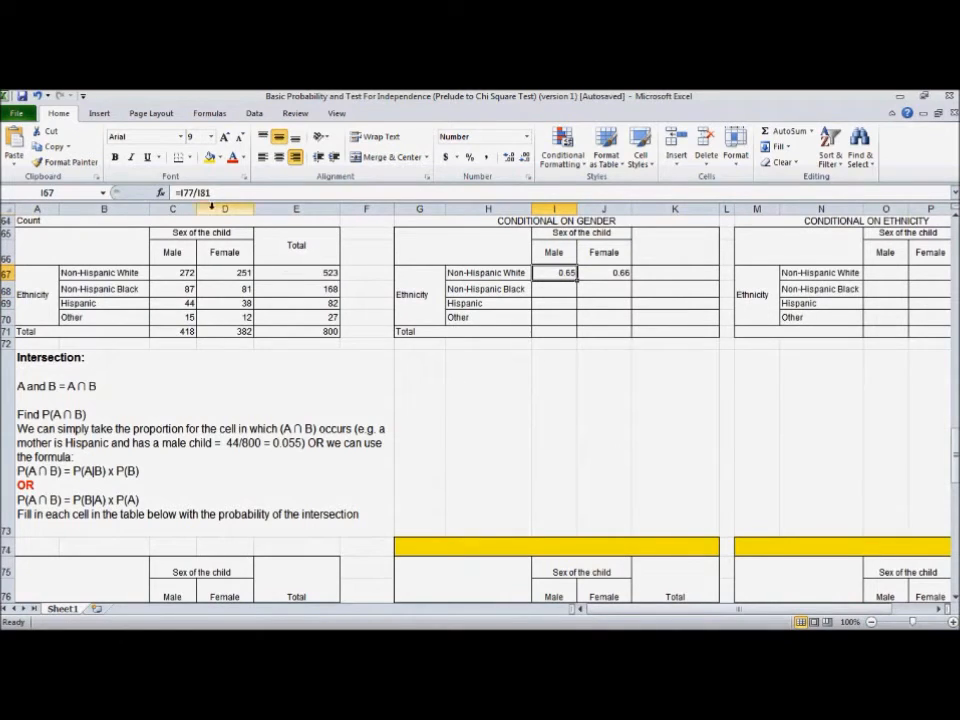
left_click(201, 195)
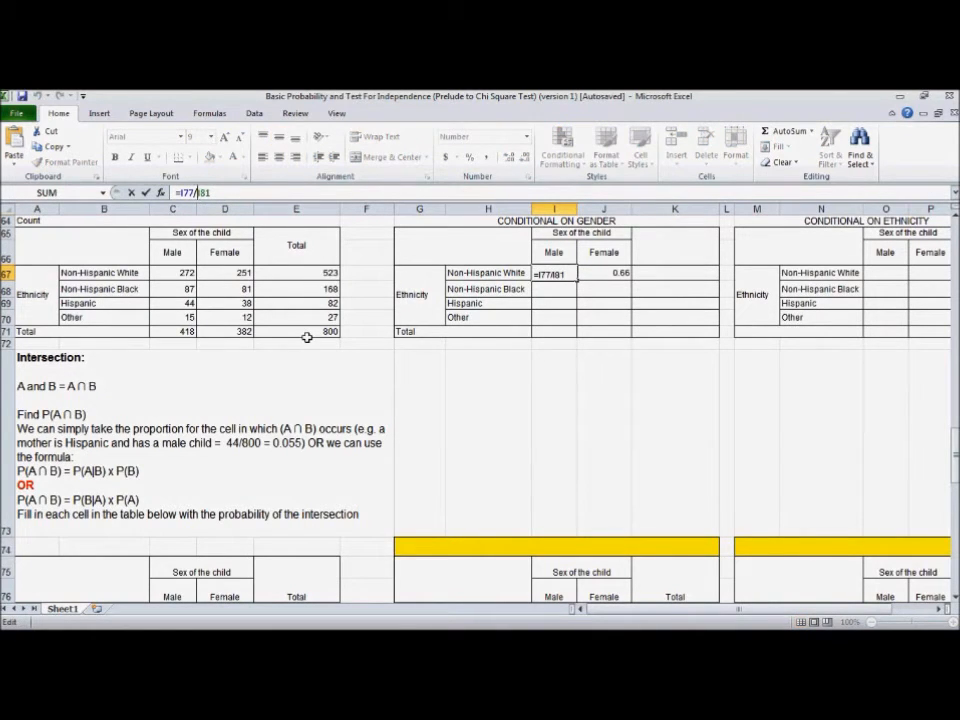
left_click(201, 193)
type("$I$")
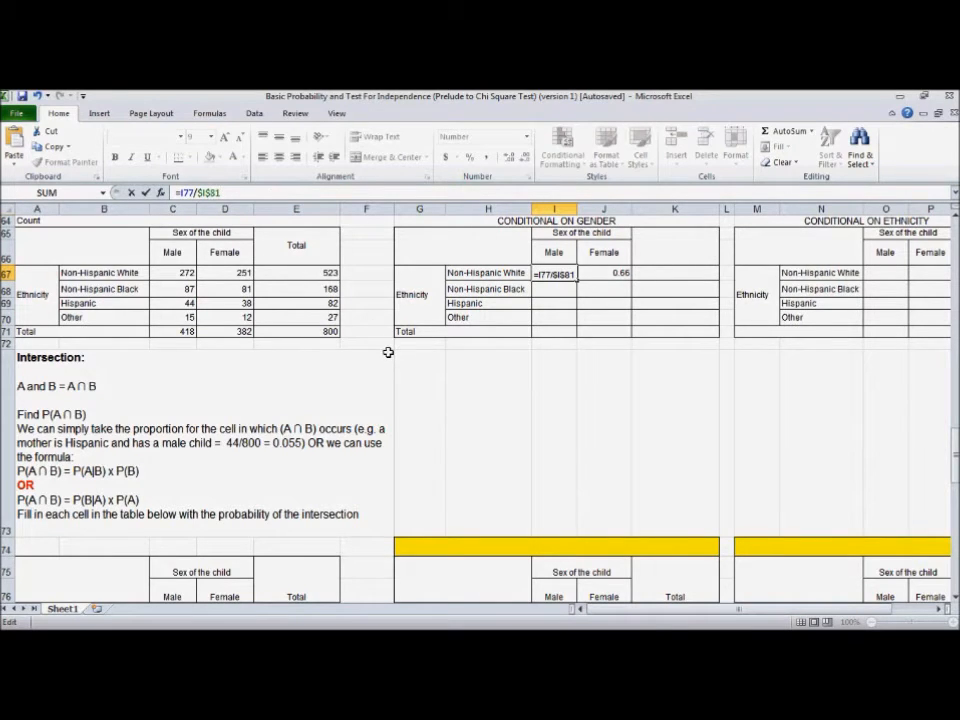
key("Return")
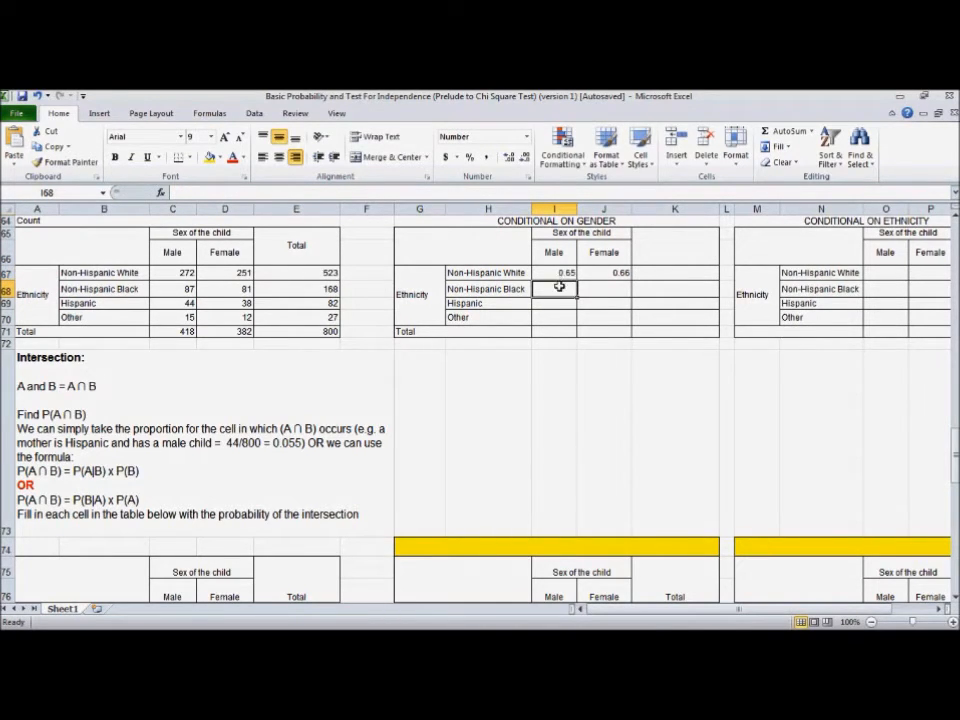
Review the conditional probability definitions and the intersection table, and inspect the formula in I67
scroll(465, 411, "up", 3)
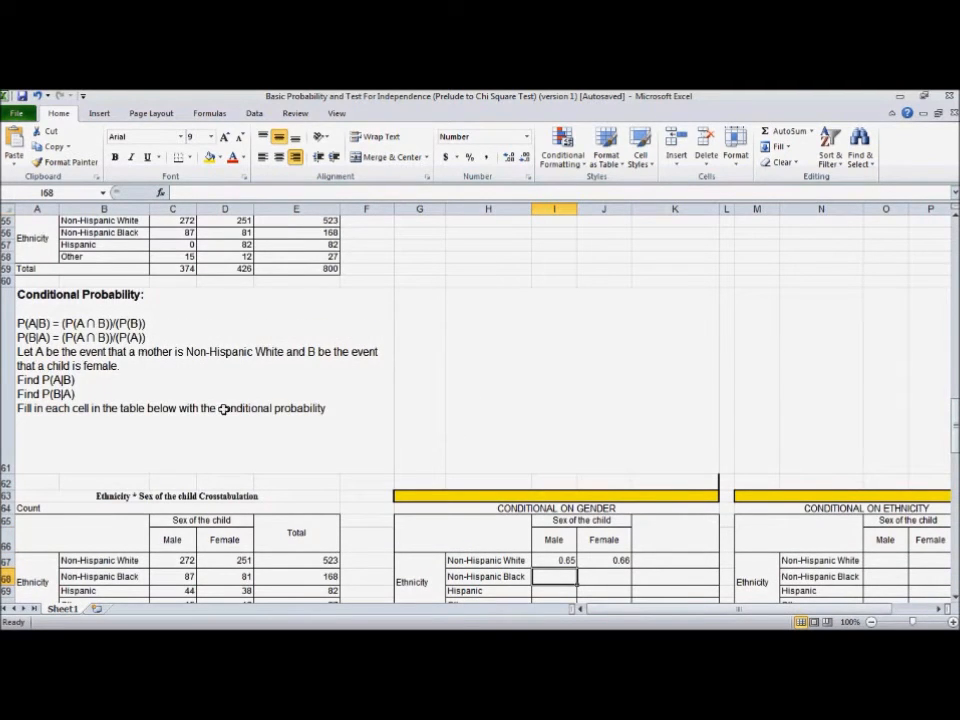
scroll(395, 420, "down", 1)
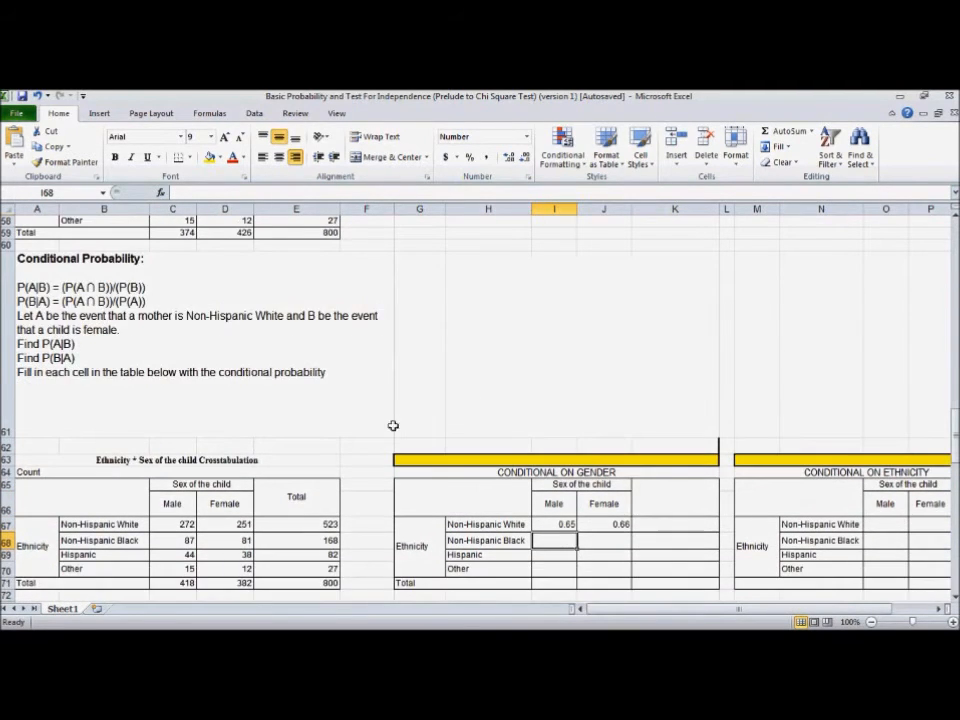
left_click(553, 567)
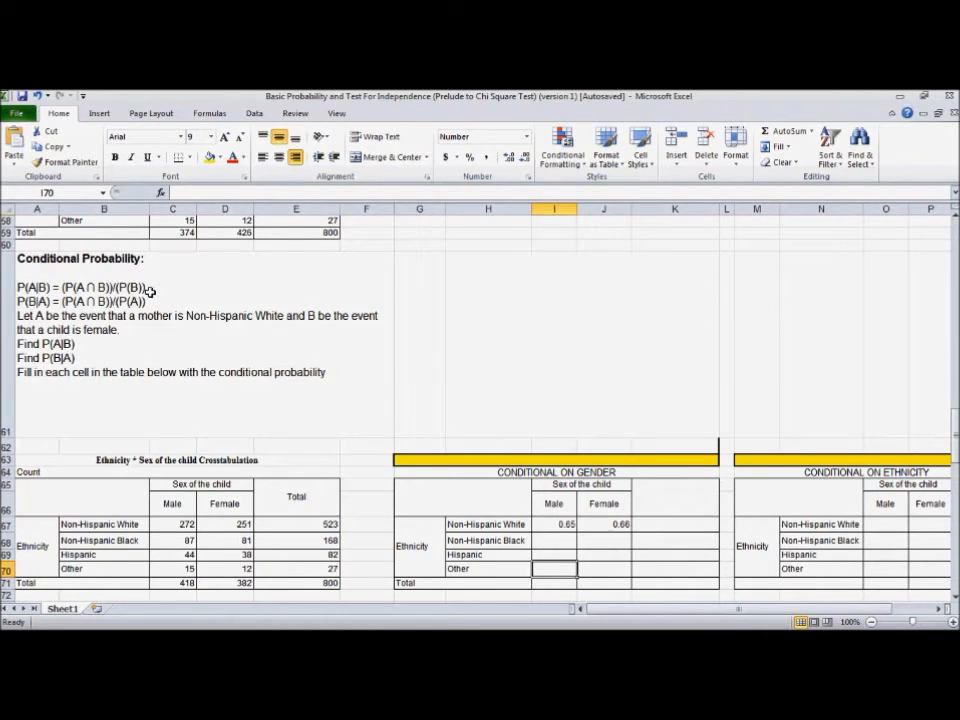
scroll(418, 407, "down", 2)
scroll(443, 435, "down", 2)
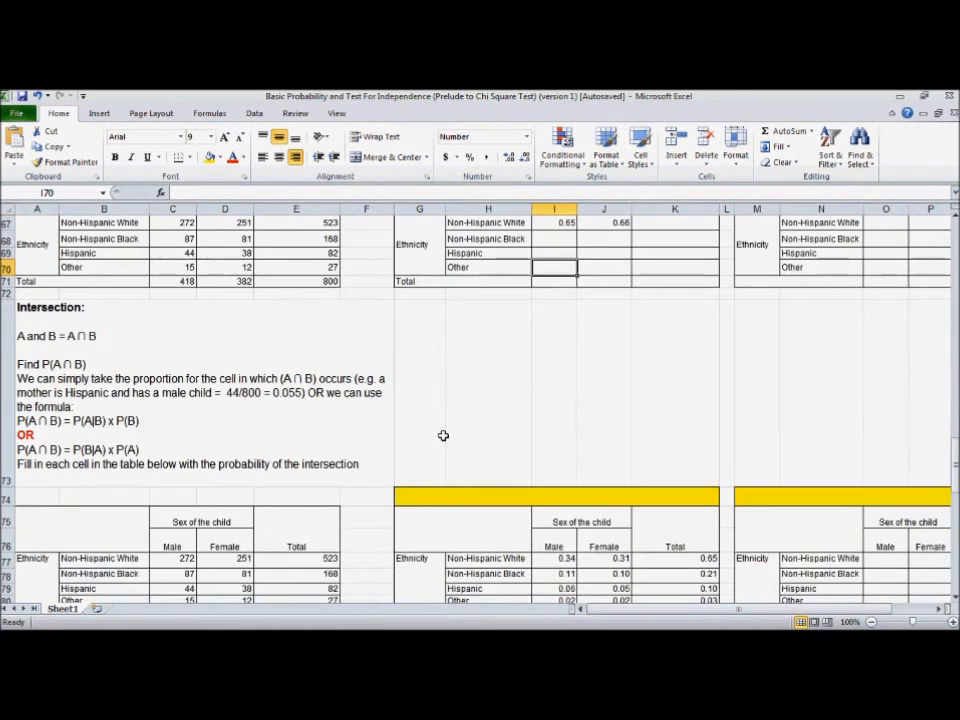
scroll(475, 414, "up", 2)
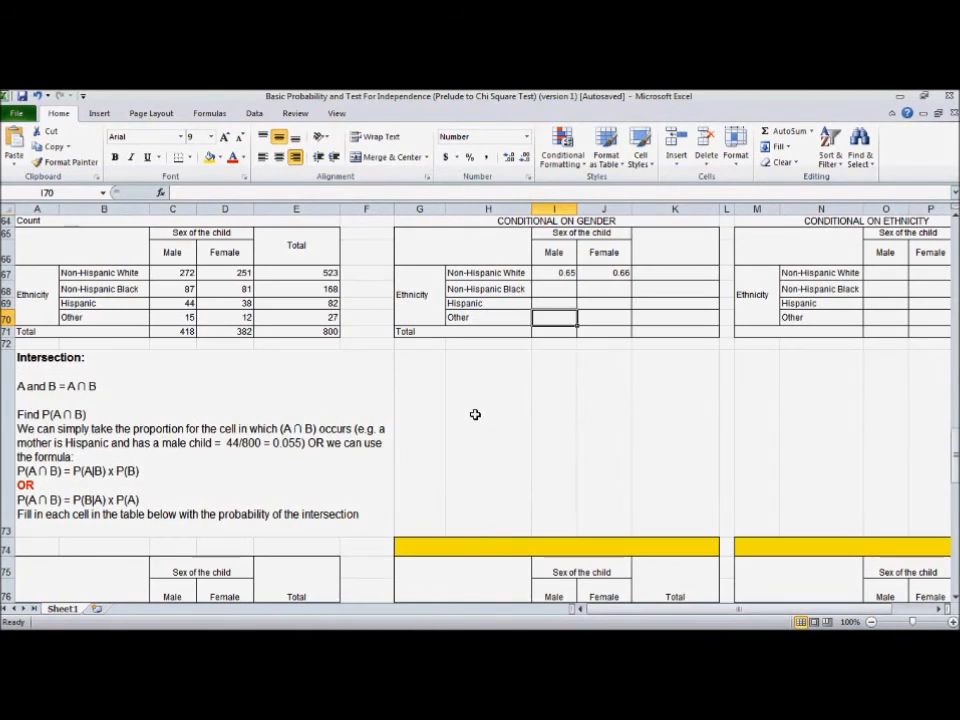
left_click(546, 273)
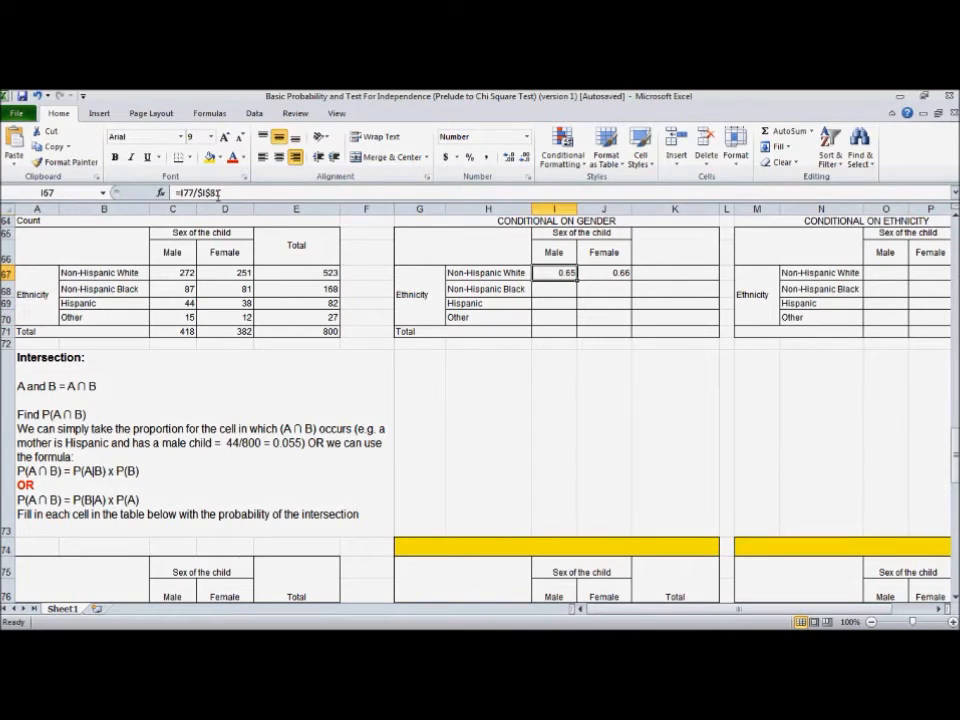
Compare the intersection table's male column and total with the P(A|B) formula and the Non-Hispanic White row of the Conditional on Gender table
scroll(445, 417, "down", 1)
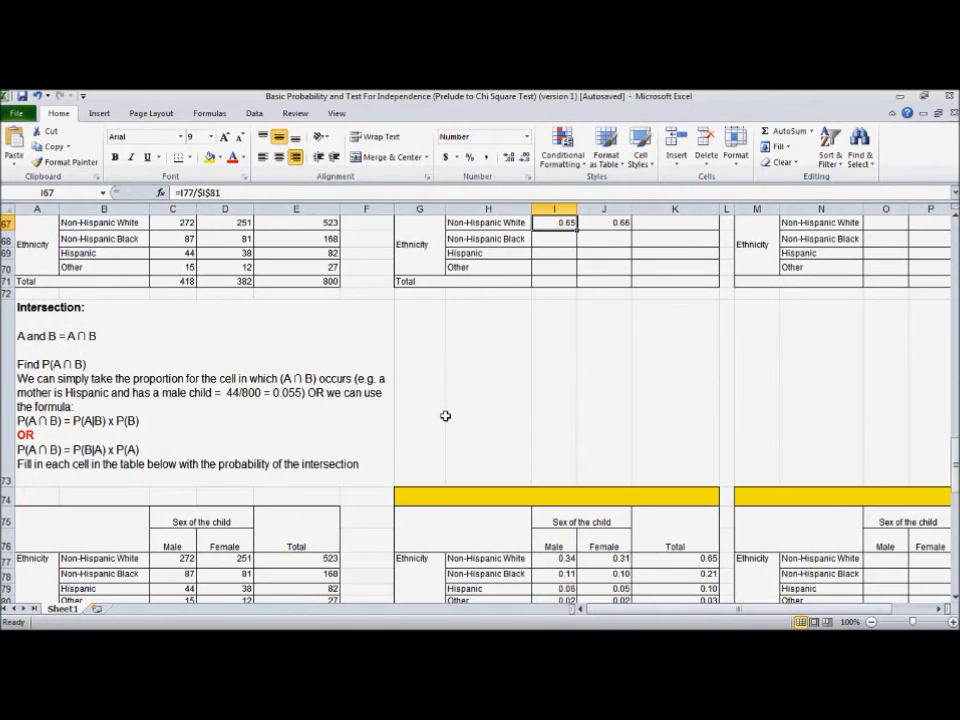
scroll(445, 416, "up", 1)
scroll(445, 416, "down", 3)
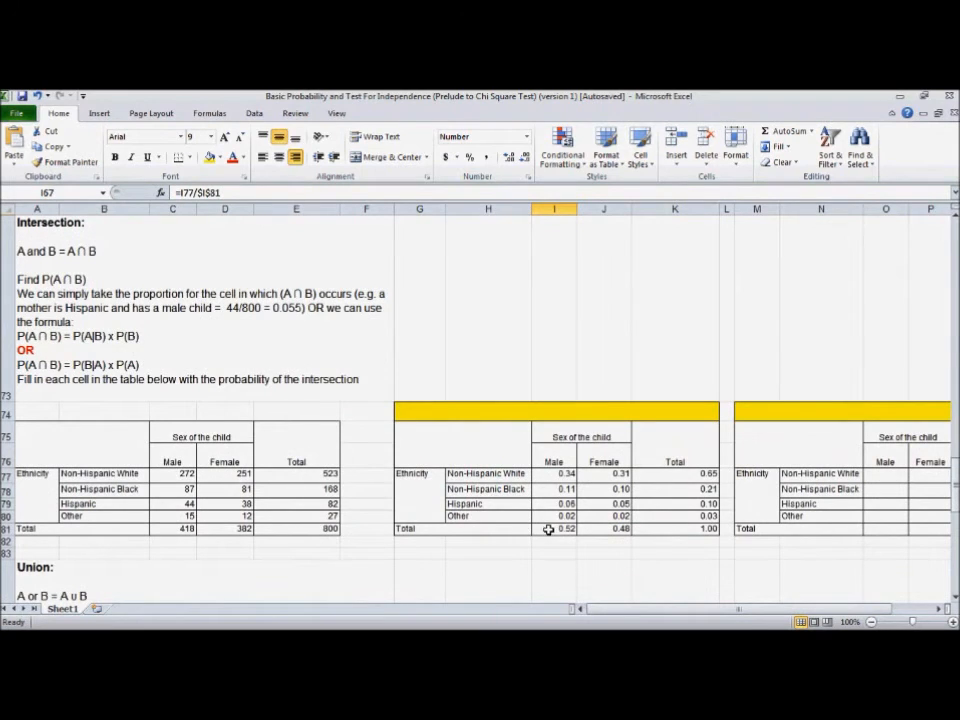
scroll(512, 356, "up", 3)
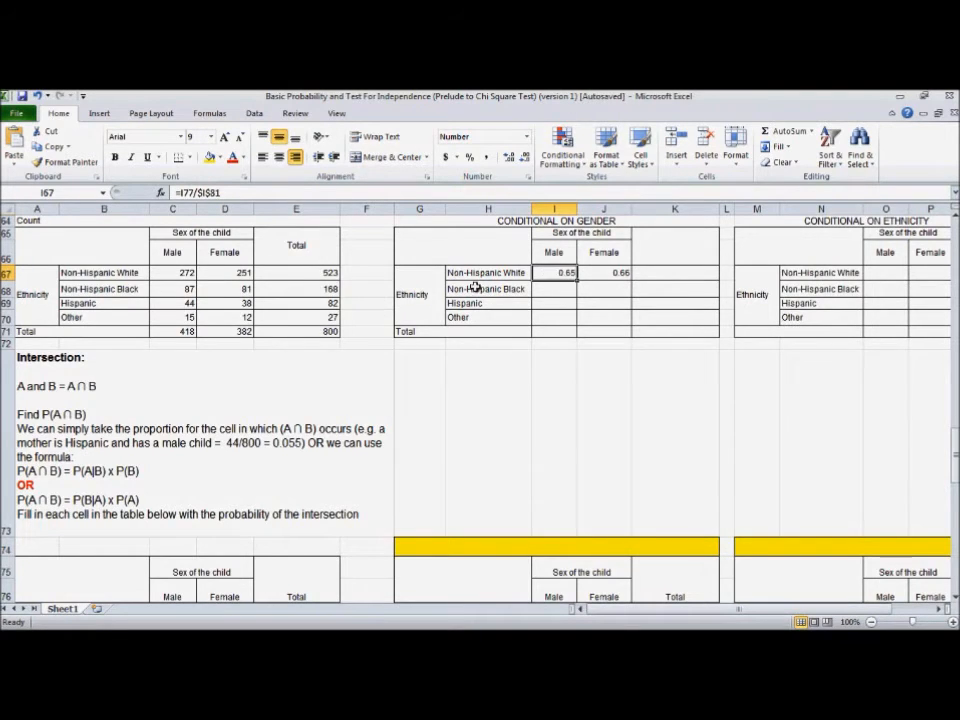
scroll(196, 397, "up", 3)
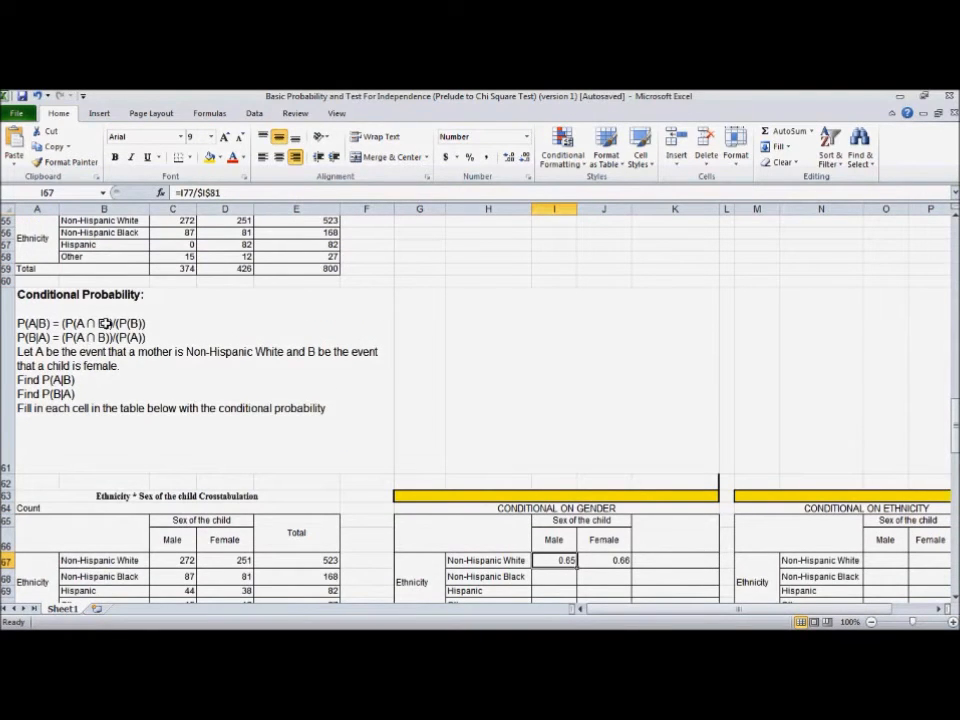
scroll(426, 444, "down", 4)
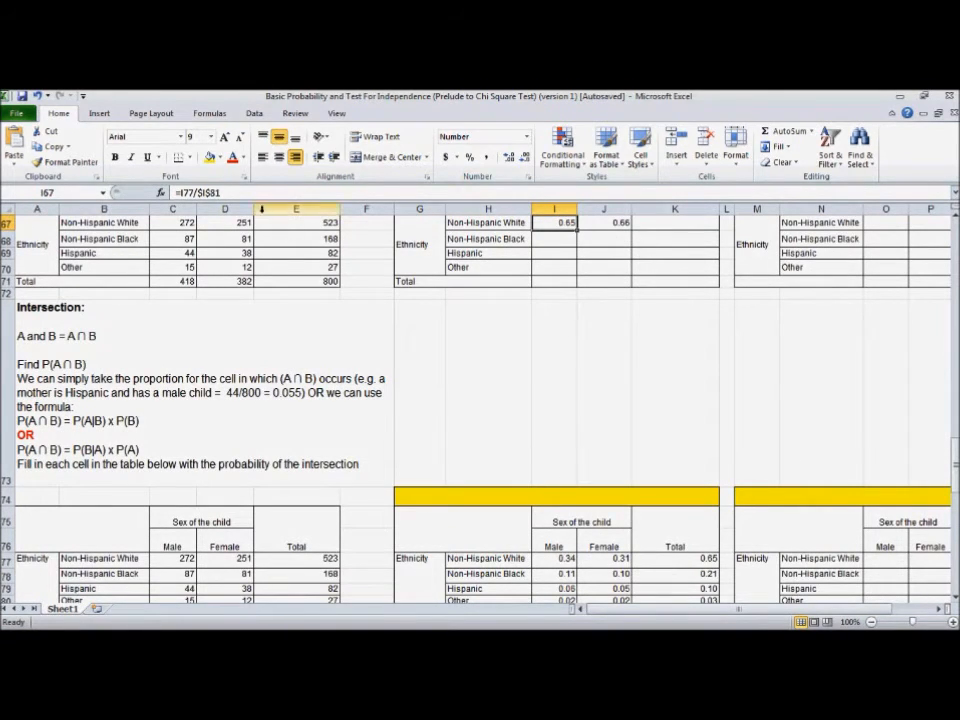
scroll(424, 442, "down", 1)
scroll(534, 579, "down", 1)
scroll(347, 296, "up", 5)
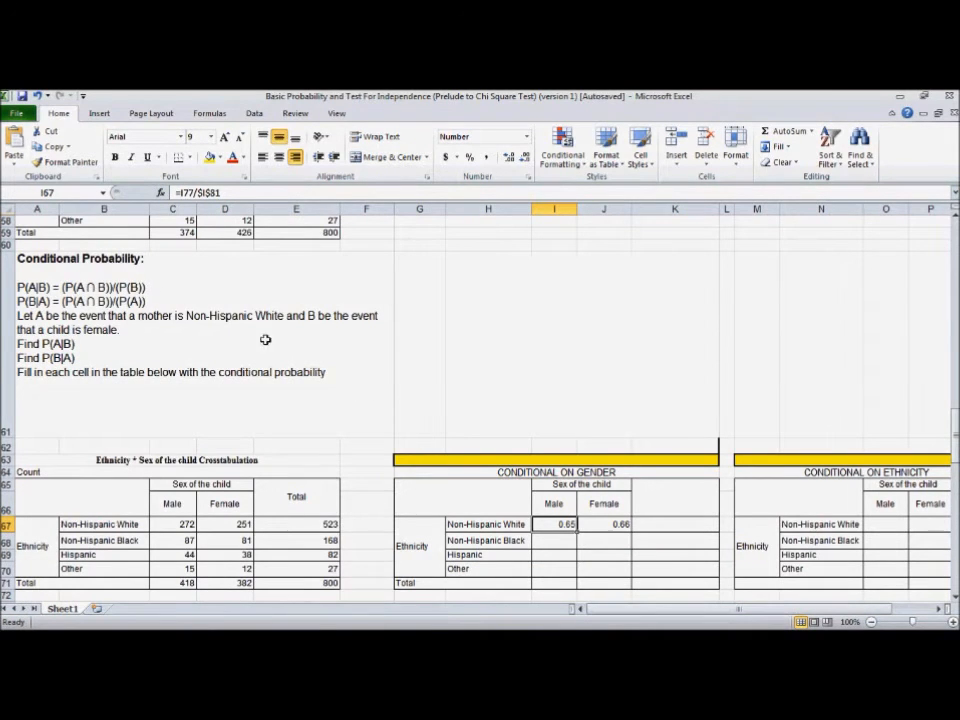
scroll(354, 407, "down", 2)
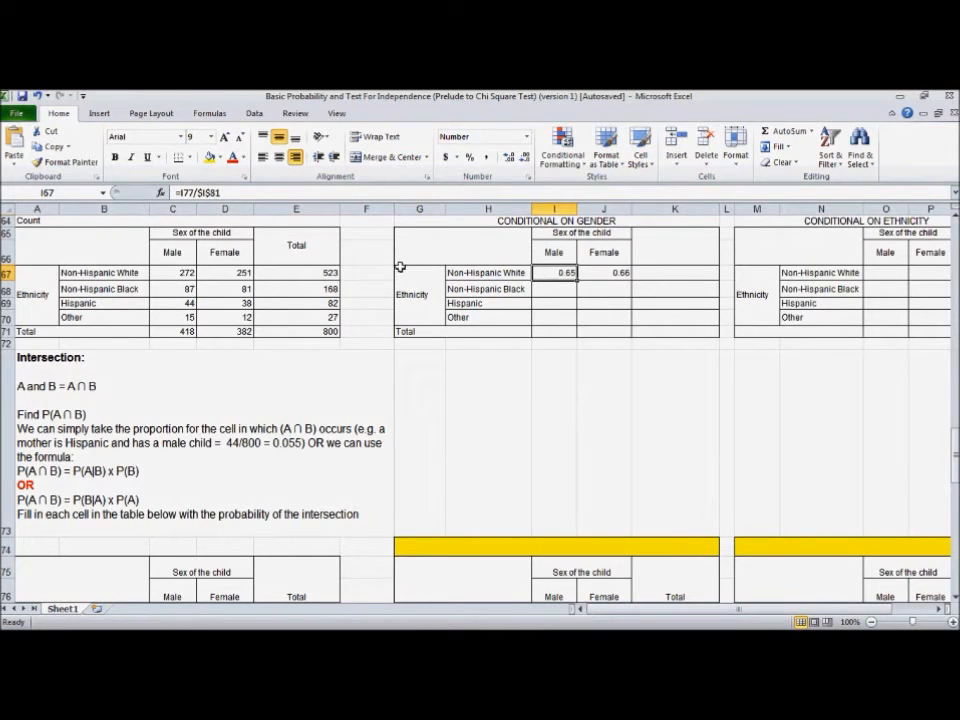
scroll(564, 302, "up", 2)
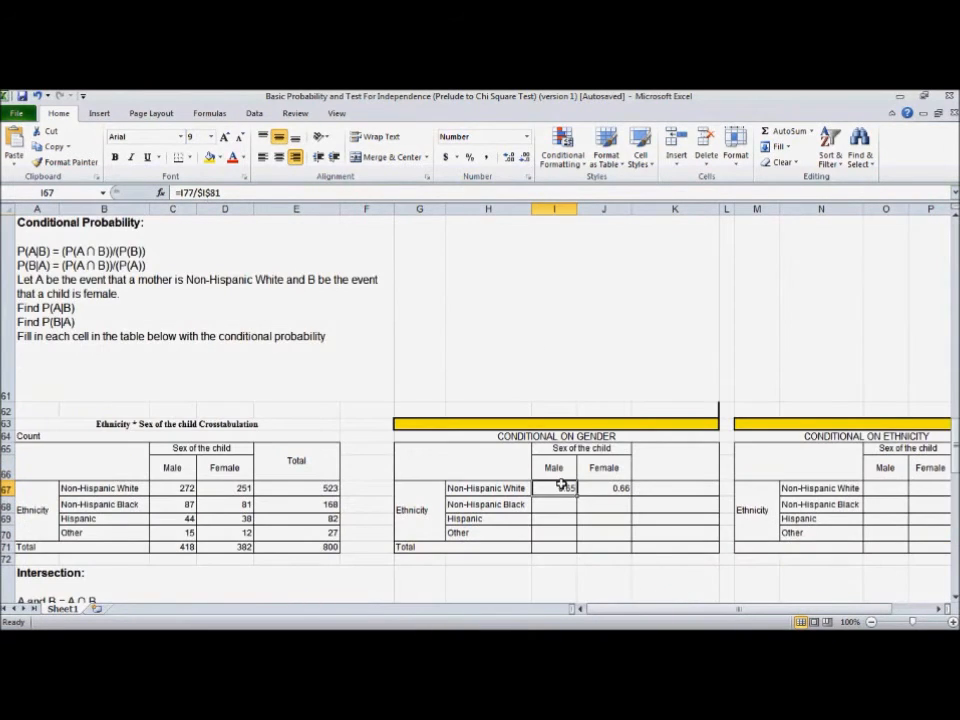
scroll(504, 508, "down", 3)
Fill the male formula from I67 down through I70 for the remaining ethnicities in the Conditional on Gender table
scroll(499, 510, "up", 4)
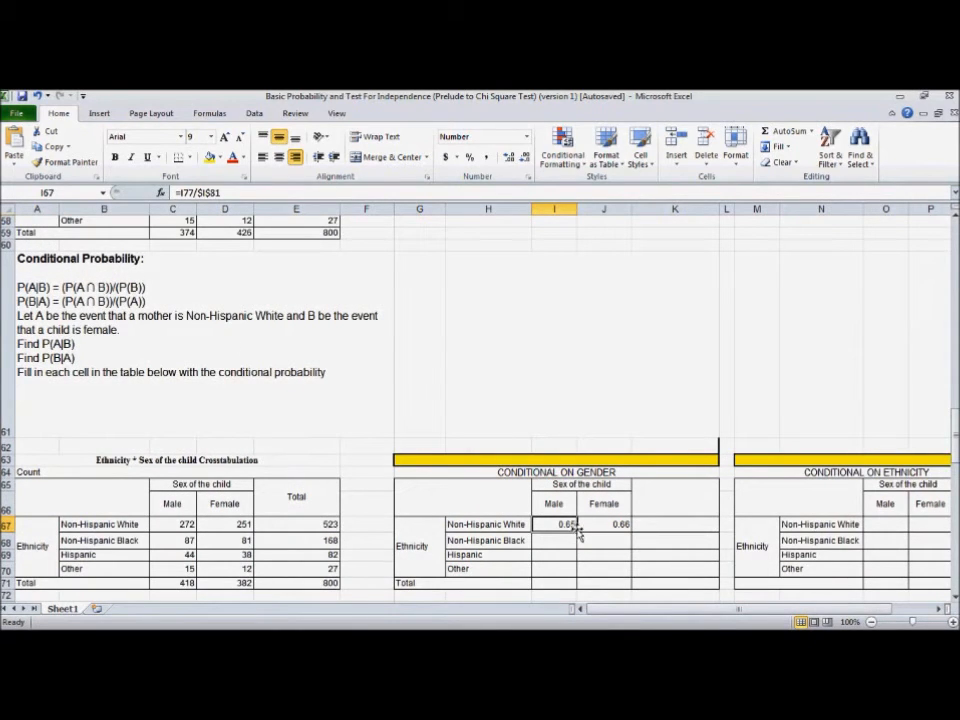
left_click_drag(576, 526, 575, 570)
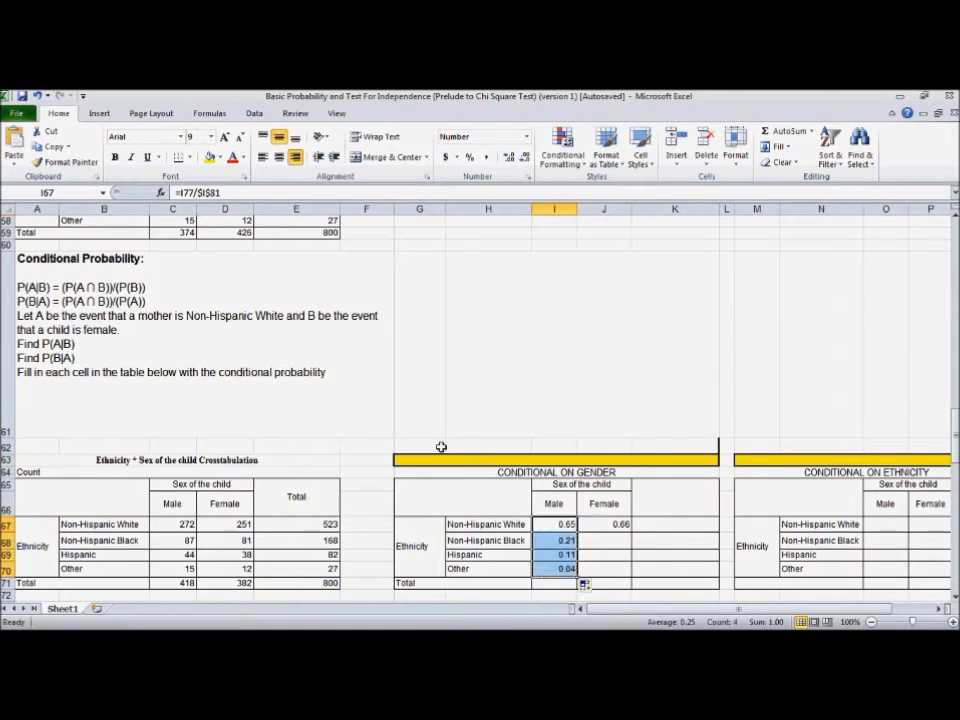
left_click(353, 487)
scroll(352, 486, "down", 2)
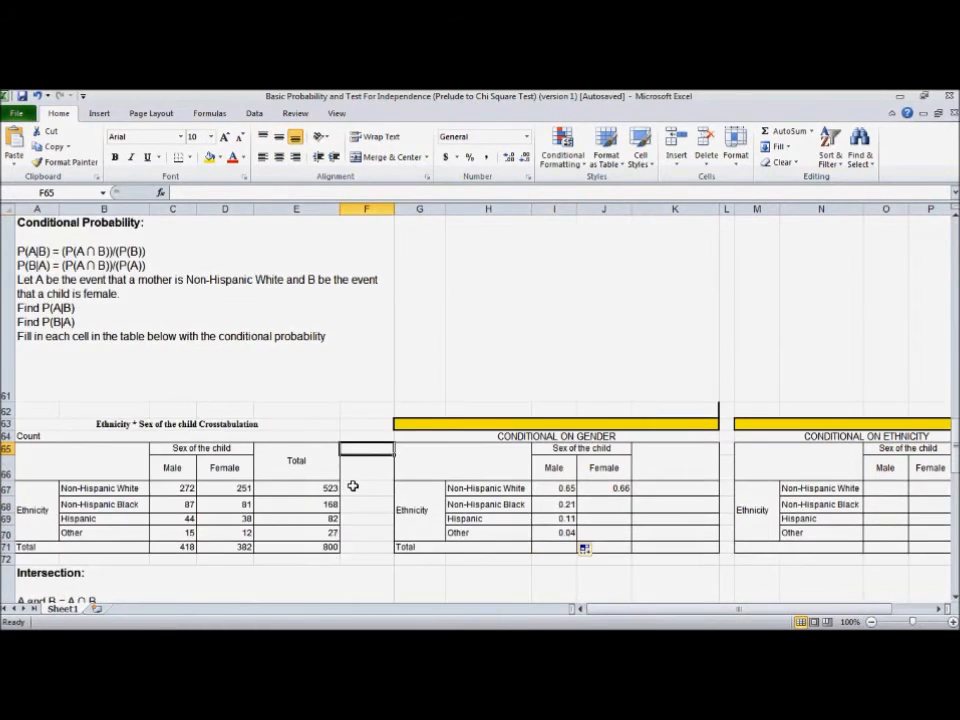
scroll(353, 486, "up", 1)
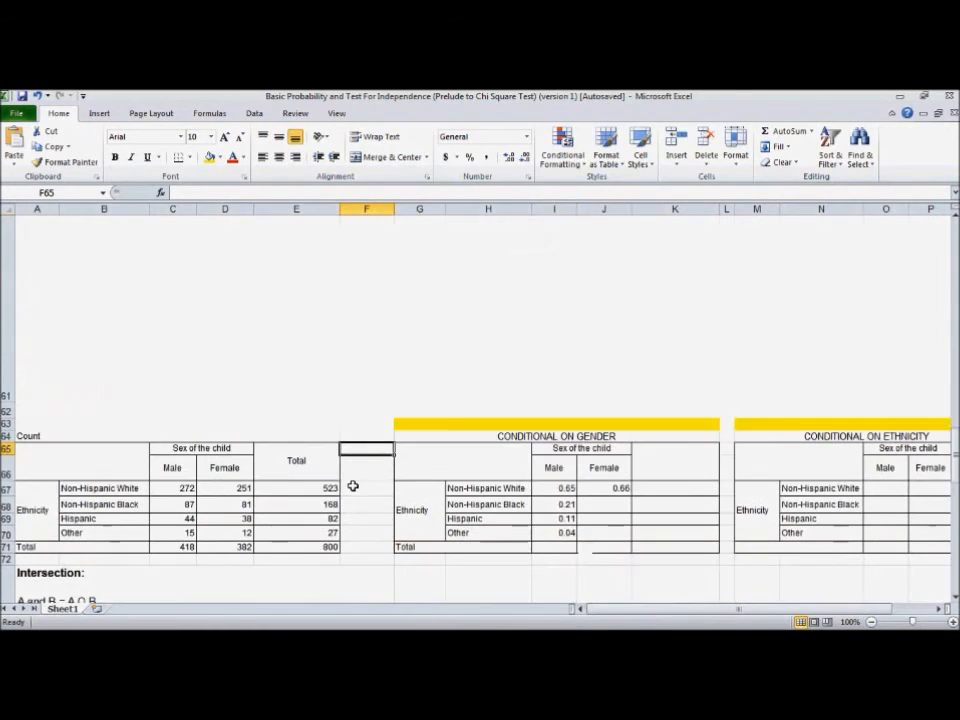
Make the female total reference absolute in J67 so that the formula reads =J77/$J$81
left_click(599, 489)
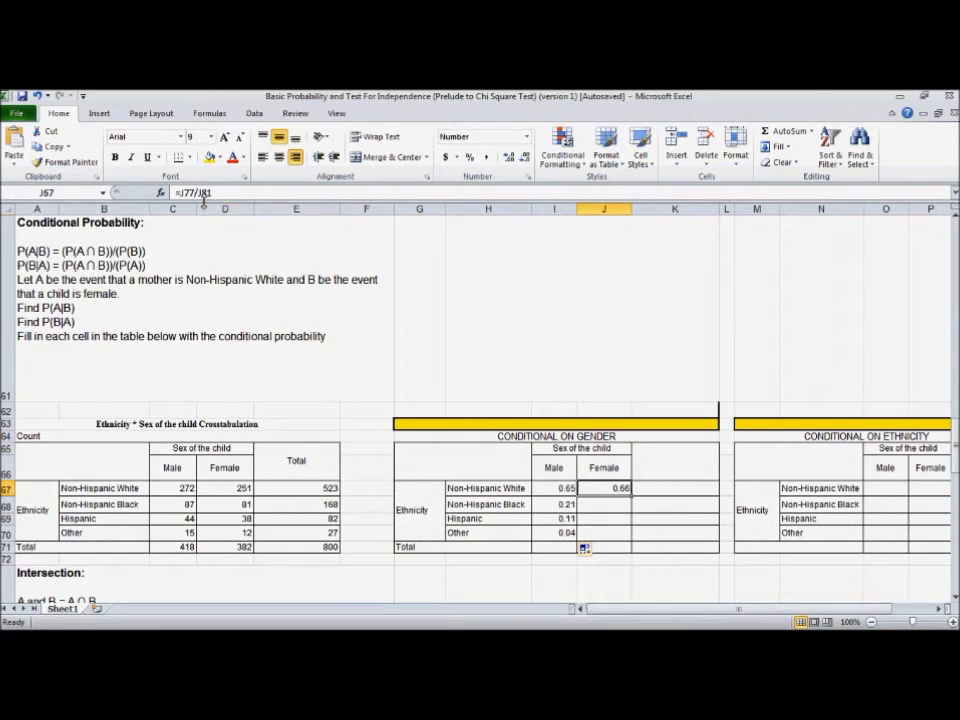
left_click(198, 193)
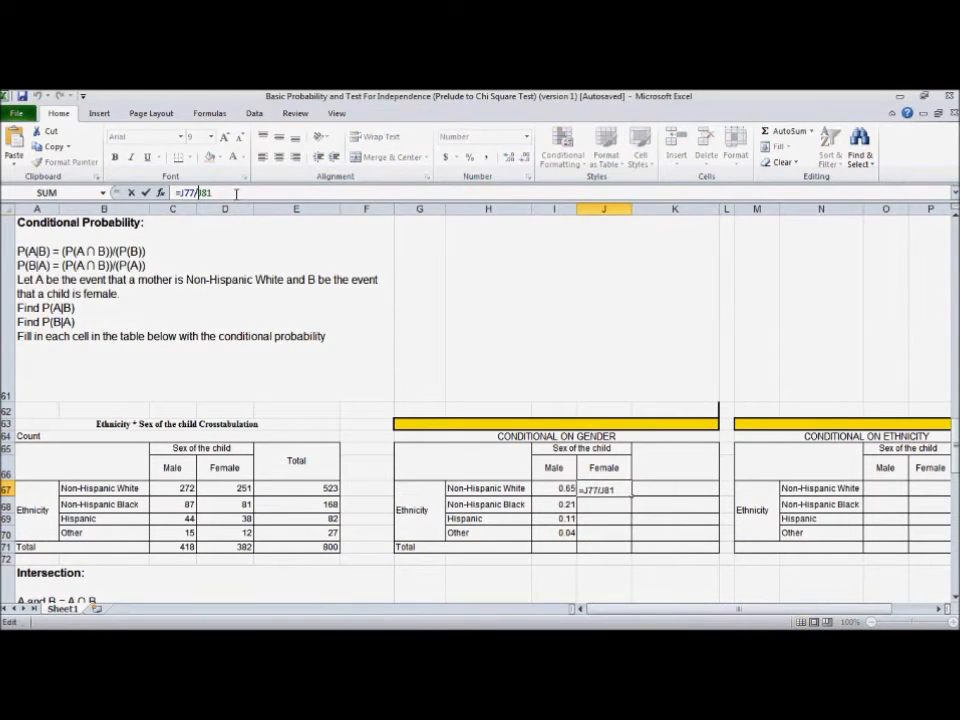
type("$")
key("Right")
type("$")
key("Return")
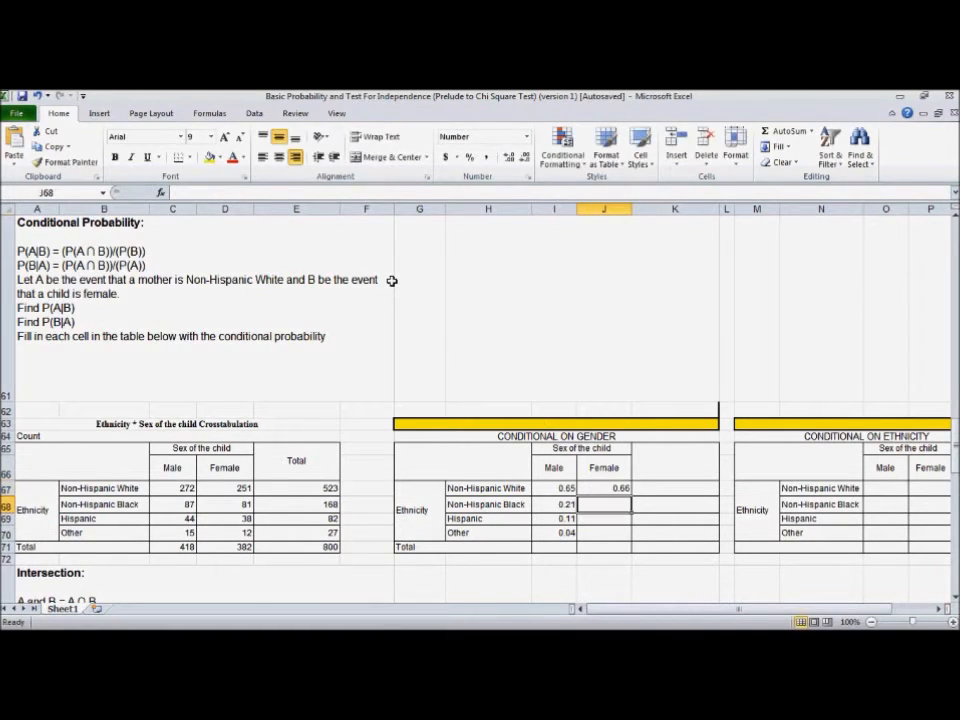
Fill the female formula from J67 down through J70 for the remaining ethnicities in the Conditional on Gender table
left_click(588, 488)
left_click_drag(632, 494, 634, 536)
left_click(600, 564)
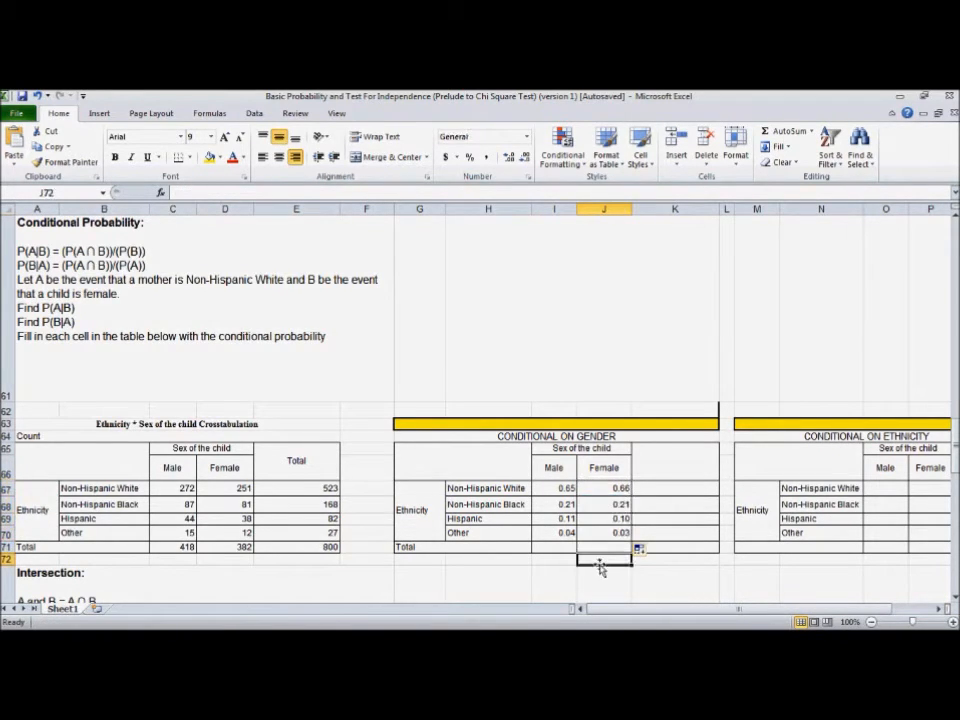
Total the male conditional probabilities in I71 with a SUM of I67:I70
left_click(557, 548)
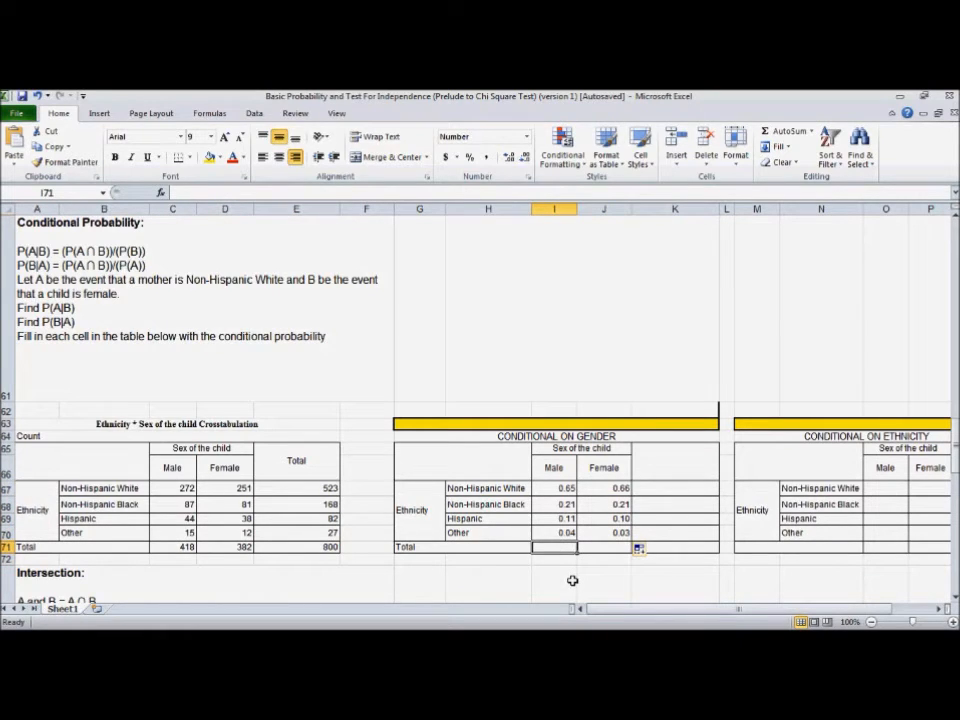
type("=s")
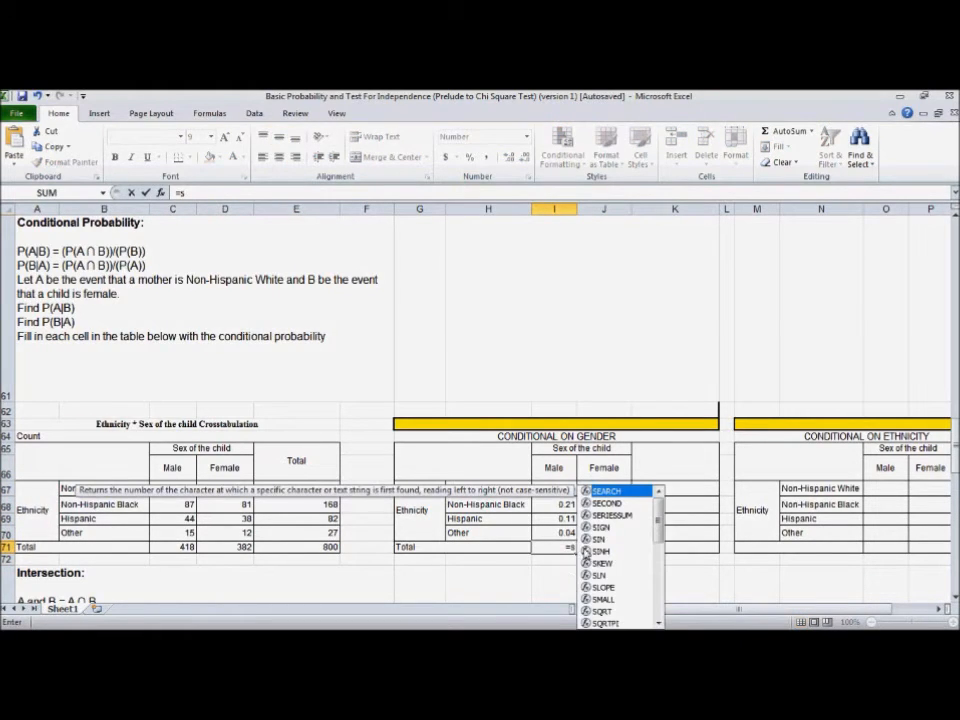
type("u")
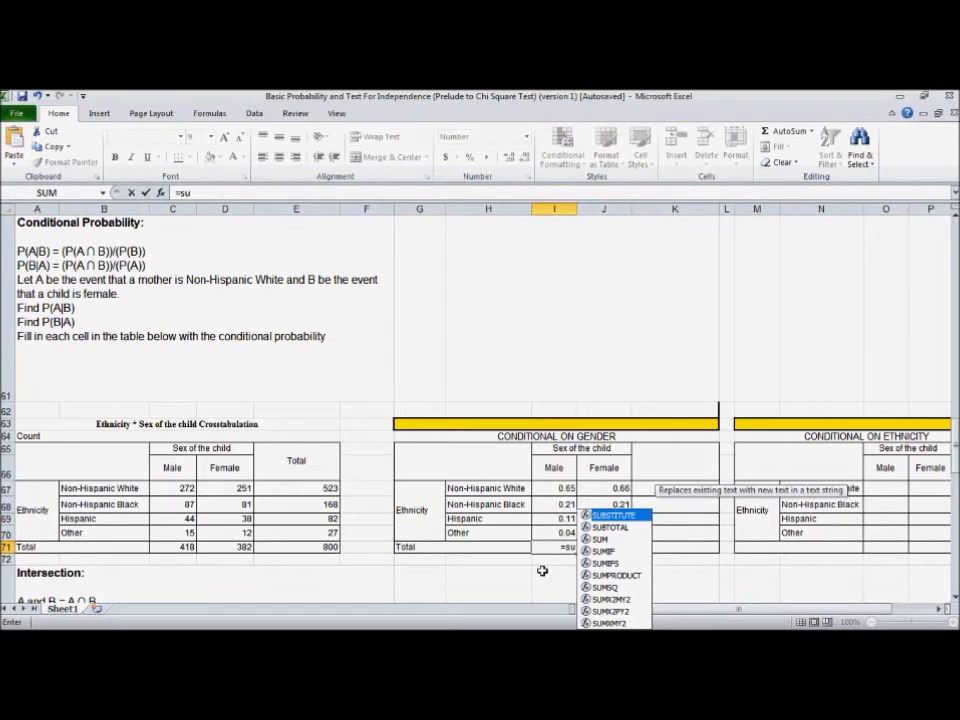
double_click(600, 539)
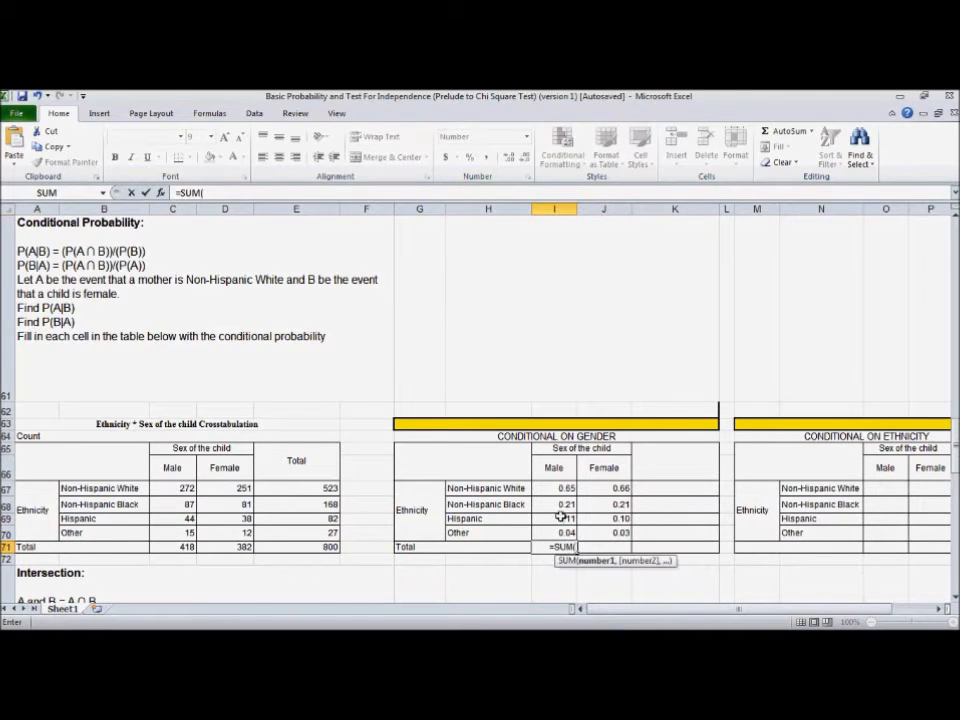
left_click_drag(560, 488, 562, 532)
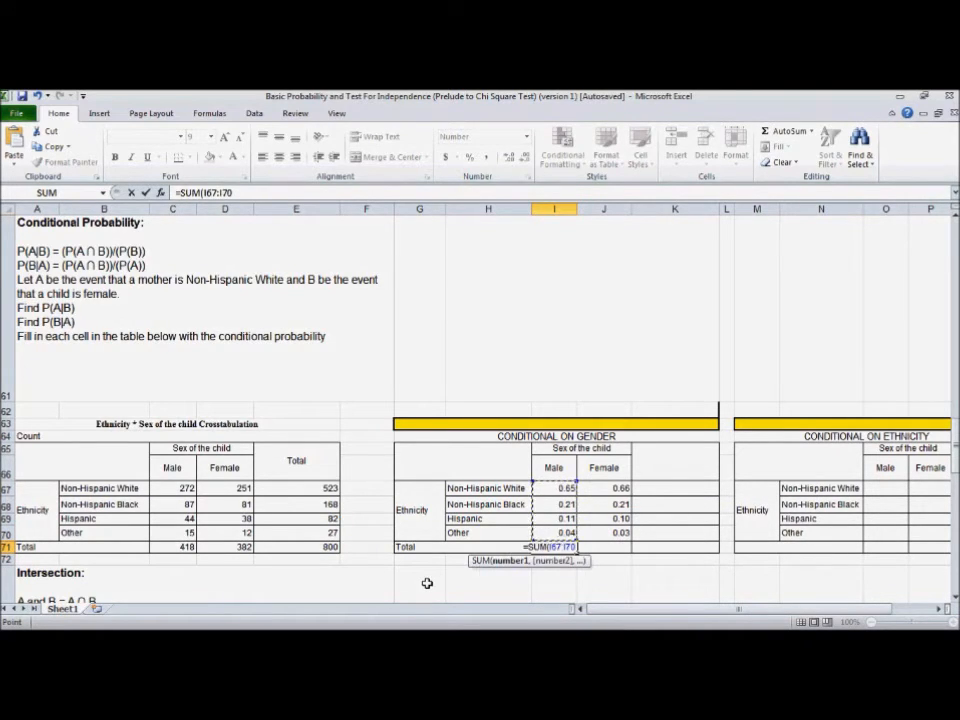
key("Return")
Total the female conditional probabilities in J71 with a SUM of J67:J70
left_click(619, 546)
type("=sum")
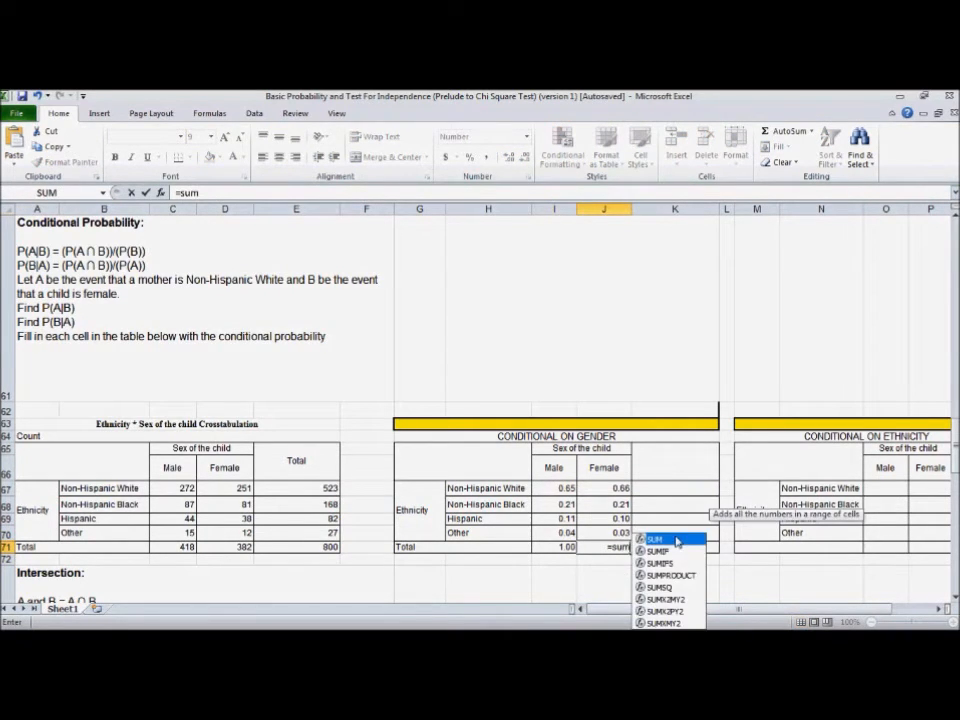
double_click(677, 541)
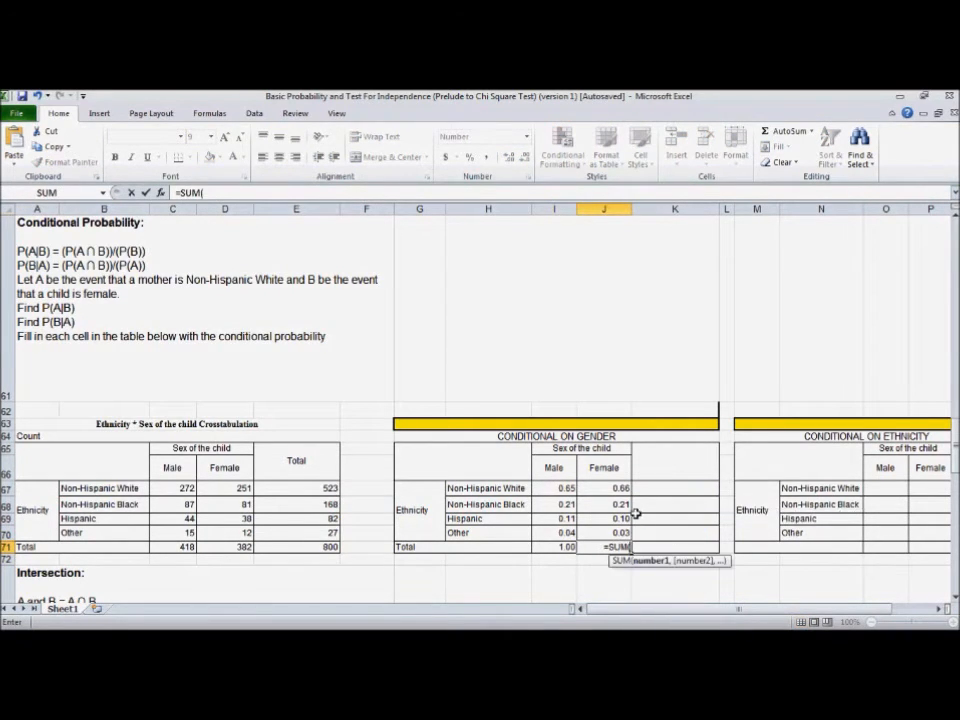
left_click_drag(619, 489, 617, 531)
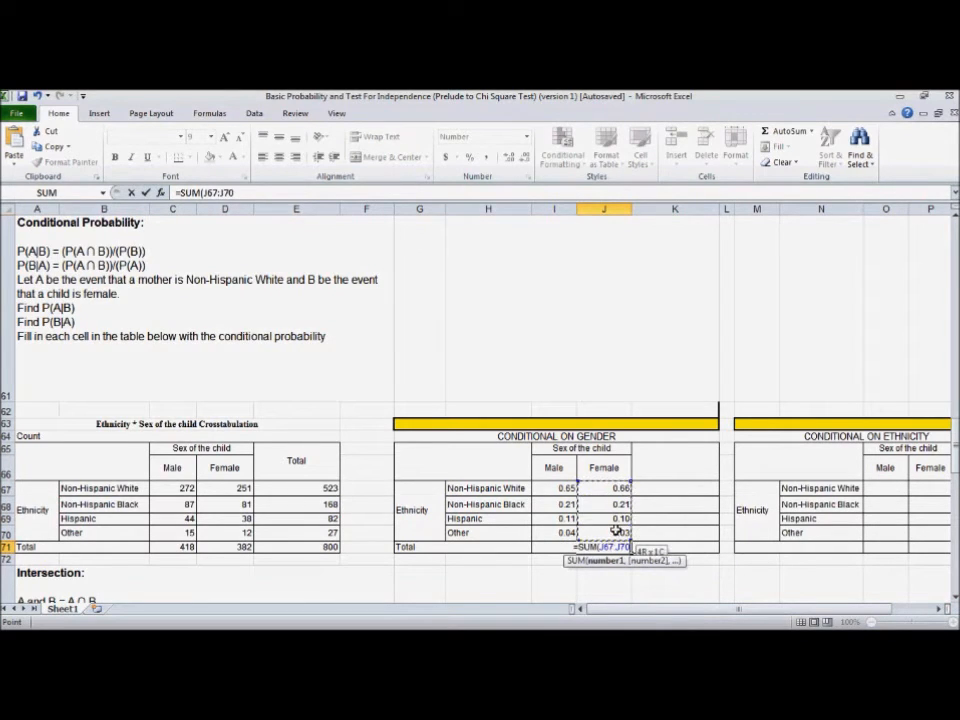
key("Return")
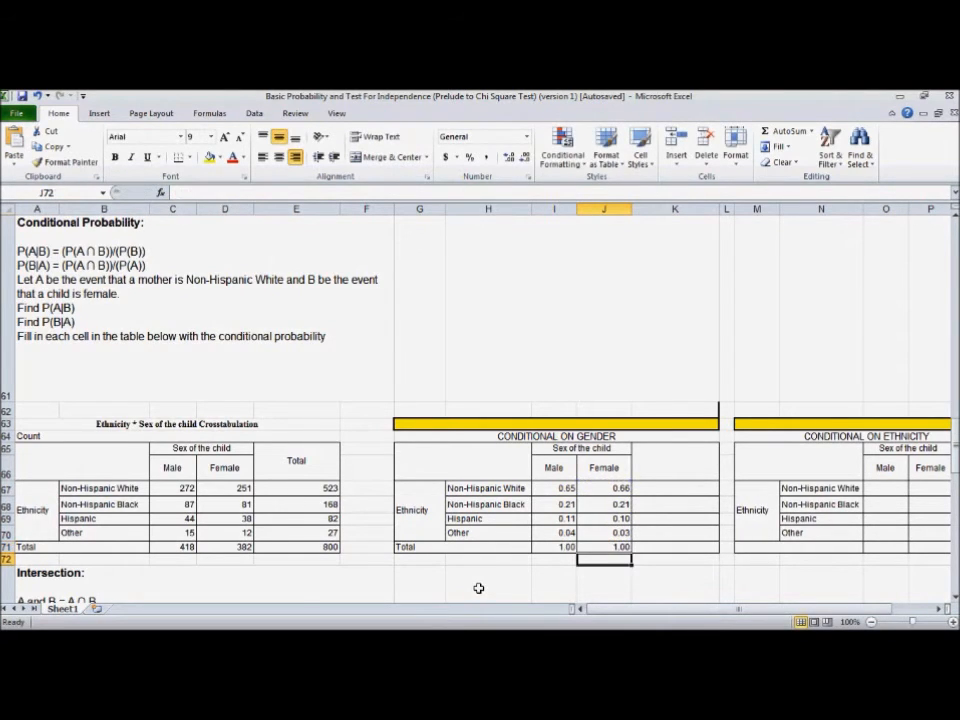
Examine the empty Conditional on Ethnicity table alongside the conditional probability definitions and the ethnicity totals in the intersection table
scroll(479, 588, "down", 3)
left_click_drag(759, 609, 799, 610)
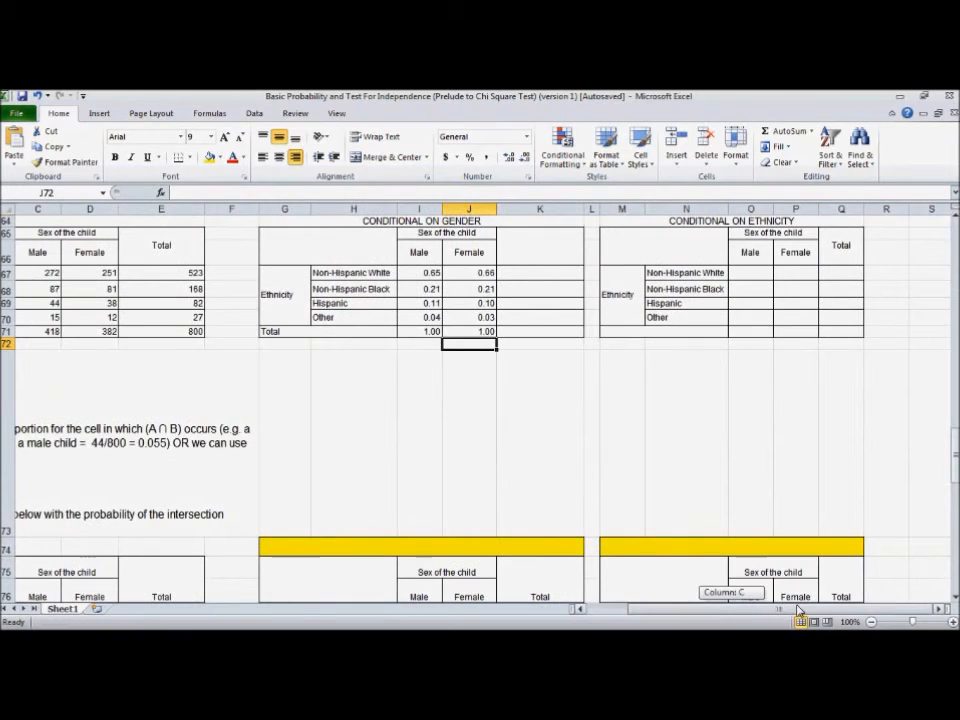
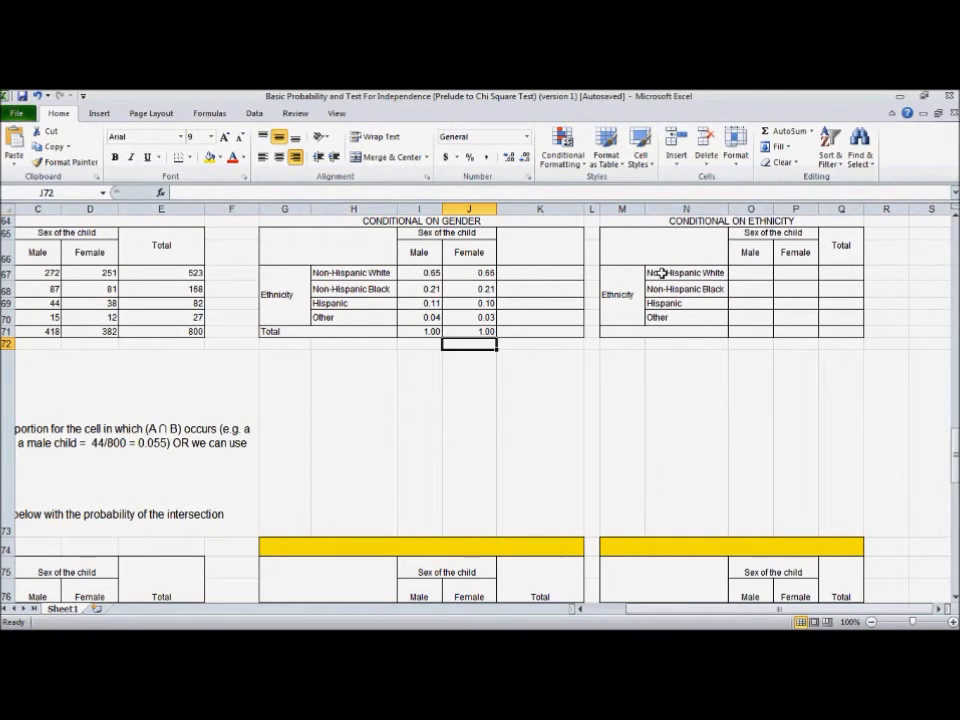
left_click(661, 272)
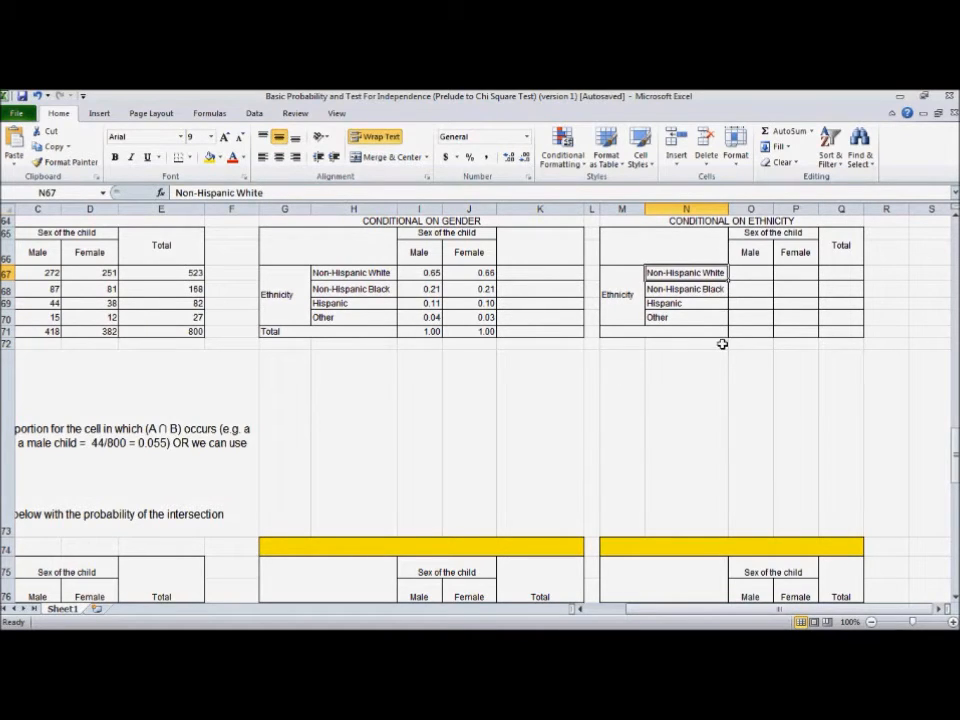
left_click(740, 250)
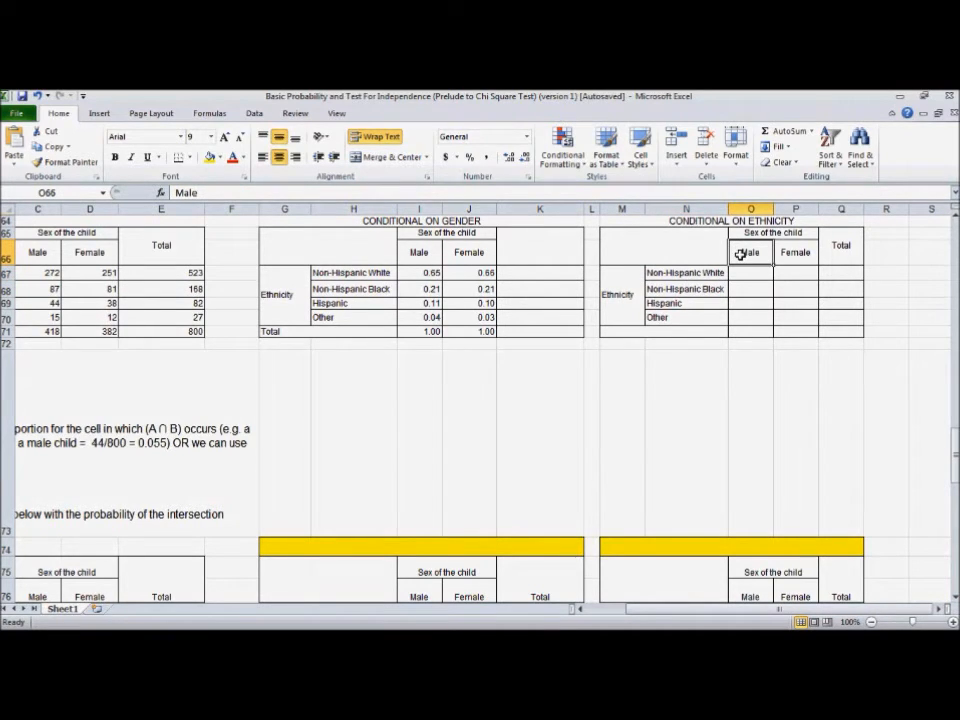
left_click(708, 274)
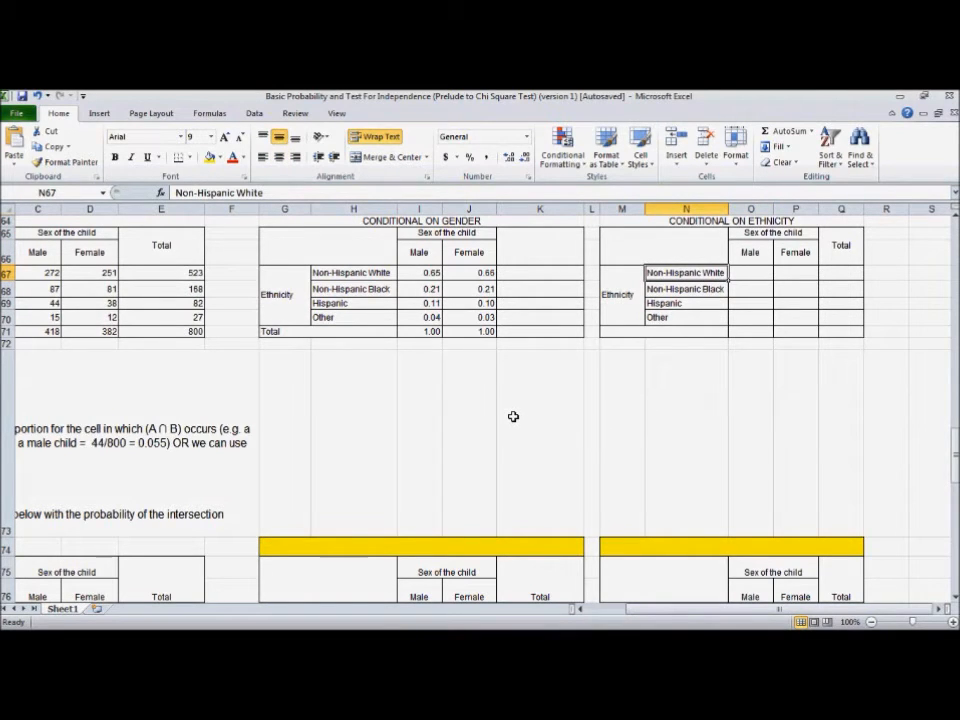
left_click_drag(632, 612, 592, 612)
scroll(285, 490, "up", 3)
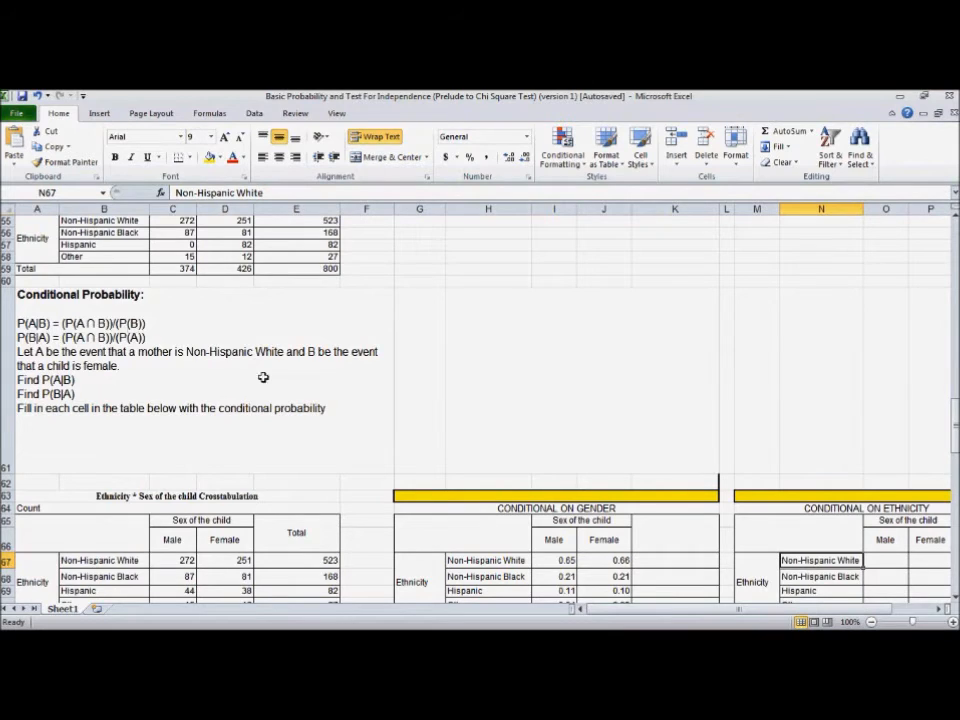
left_click_drag(604, 609, 646, 610)
scroll(650, 510, "down", 2)
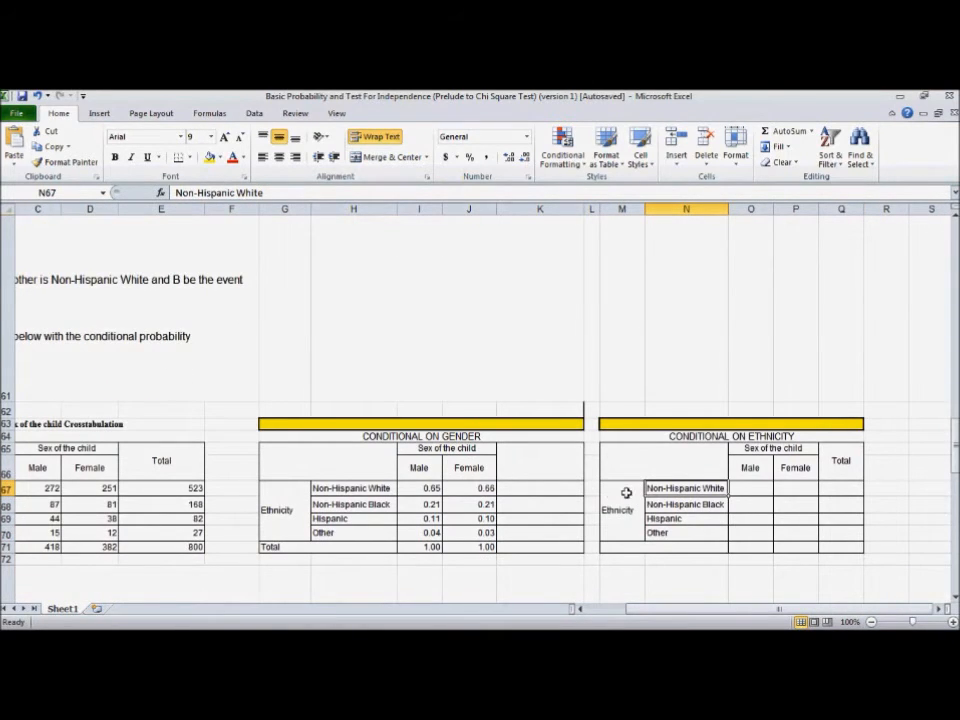
scroll(583, 510, "down", 3)
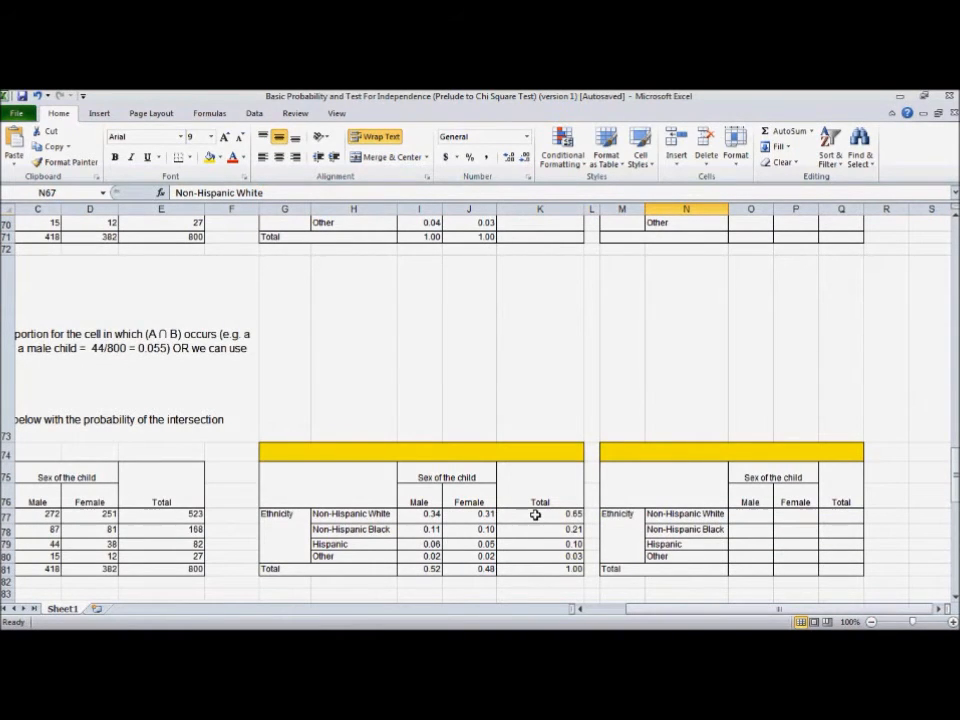
scroll(536, 515, "up", 5)
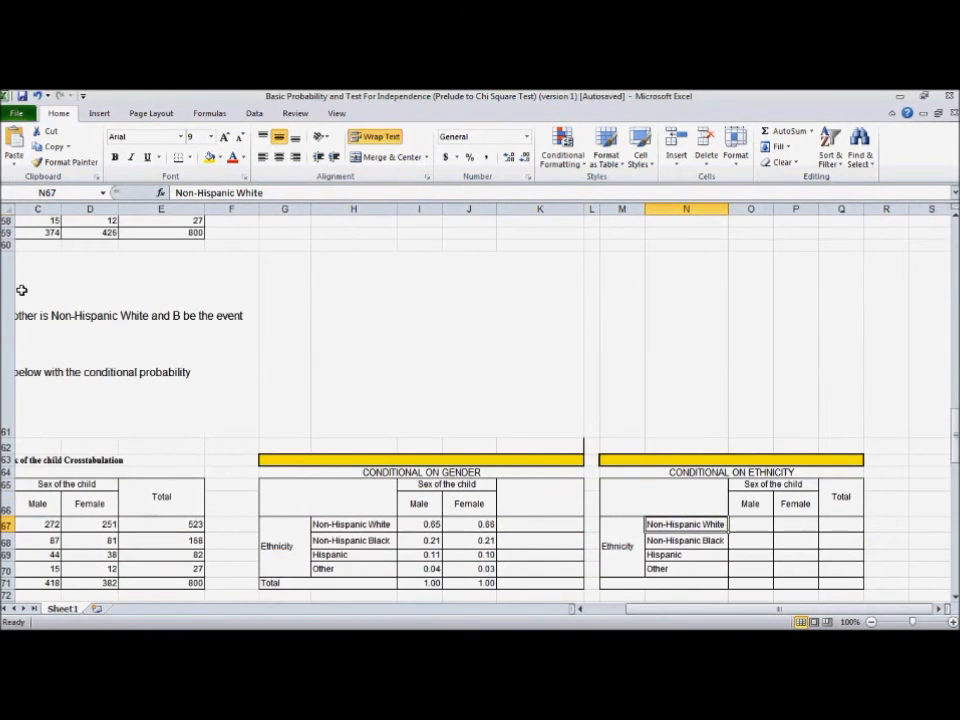
scroll(449, 538, "down", 1)
scroll(449, 538, "down", 3)
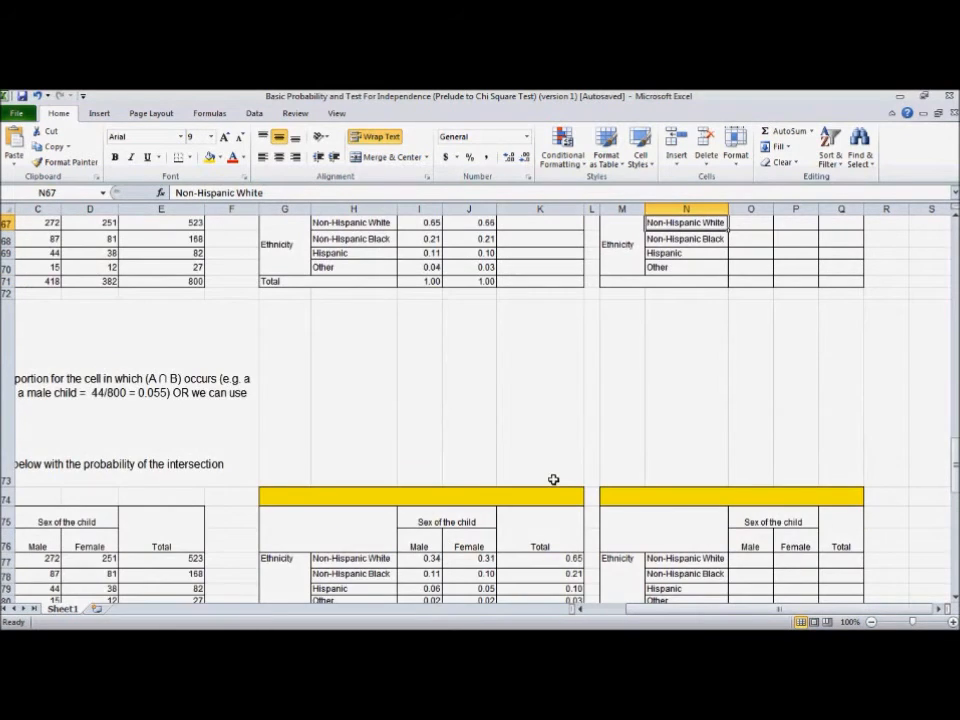
Calculate the male probability given Non-Hispanic White in O67 of the Conditional on Ethnicity table with the formula =I77/K77
scroll(553, 478, "up", 1)
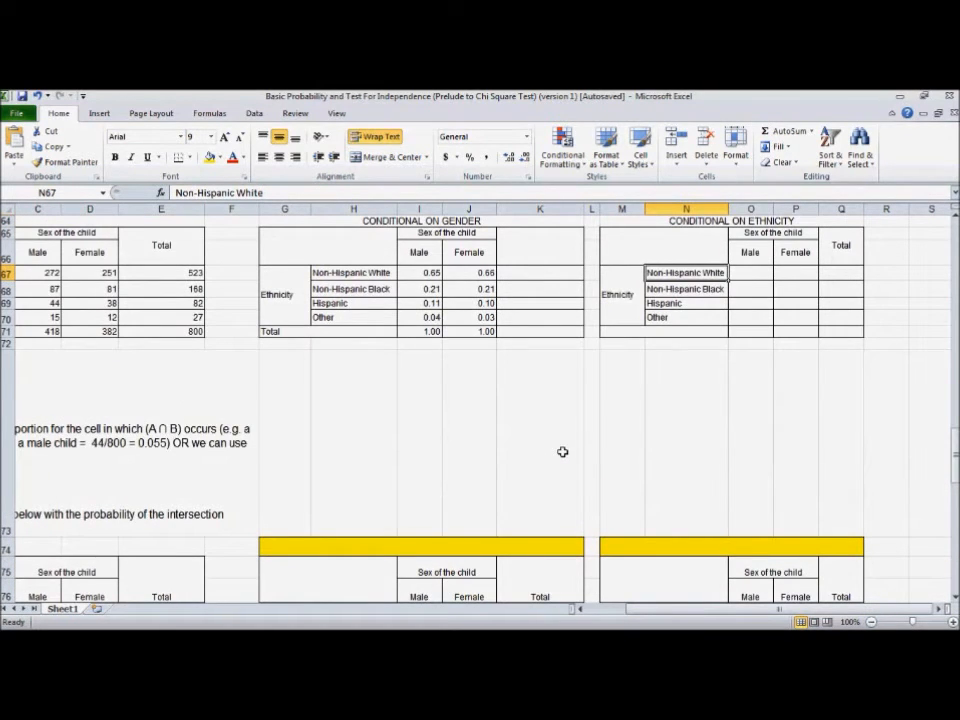
scroll(530, 440, "down", 1)
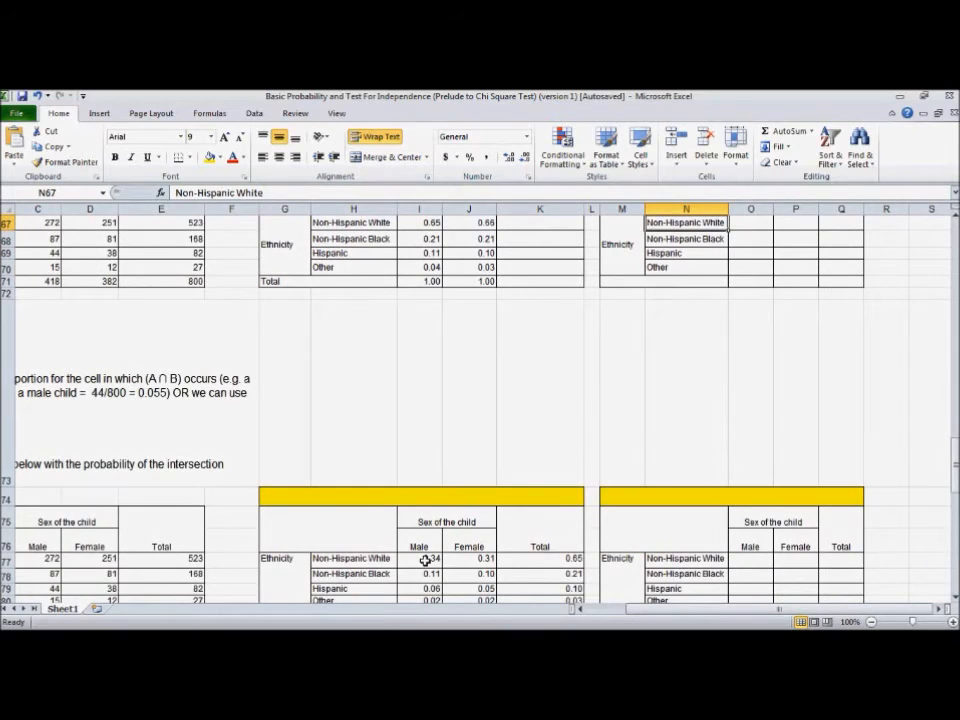
scroll(660, 415, "up", 1)
left_click(758, 273)
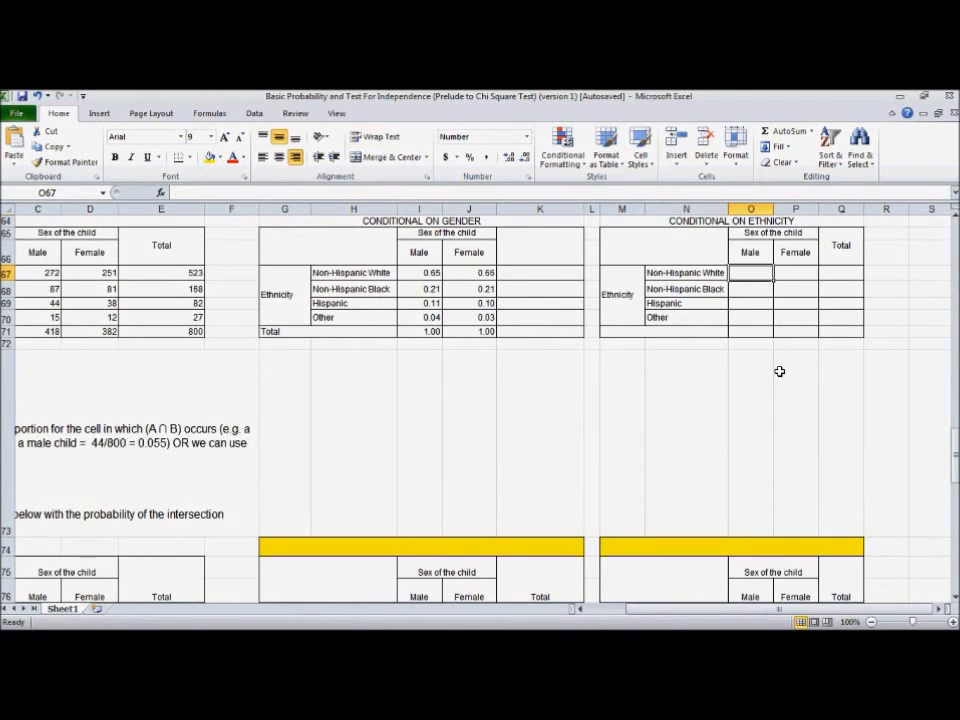
type("=")
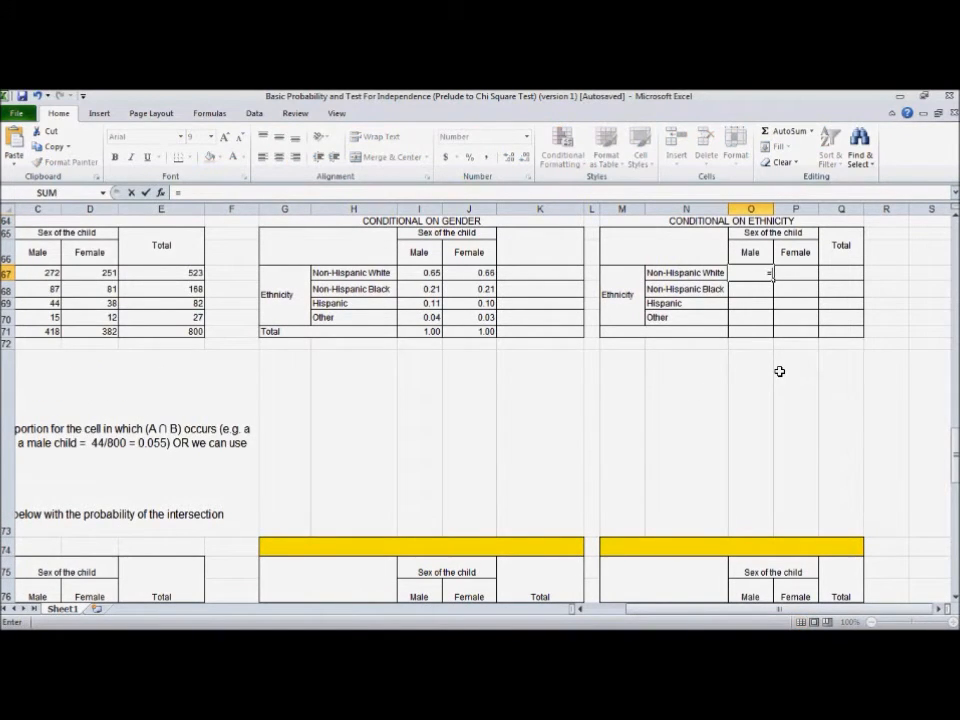
scroll(779, 371, "down", 1)
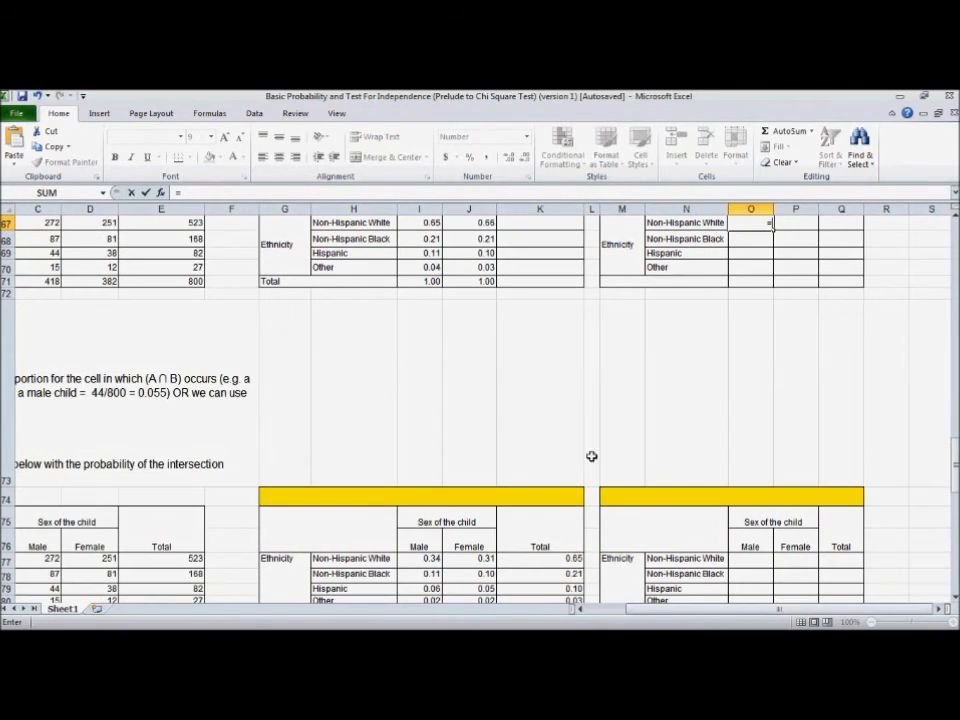
left_click(420, 561)
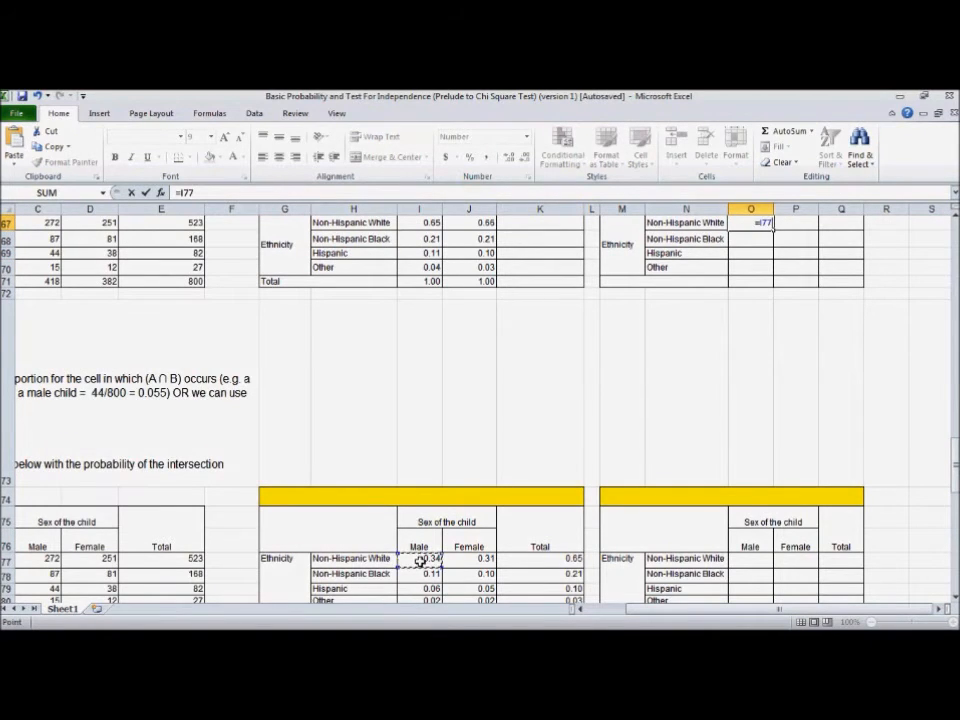
scroll(634, 460, "up", 1)
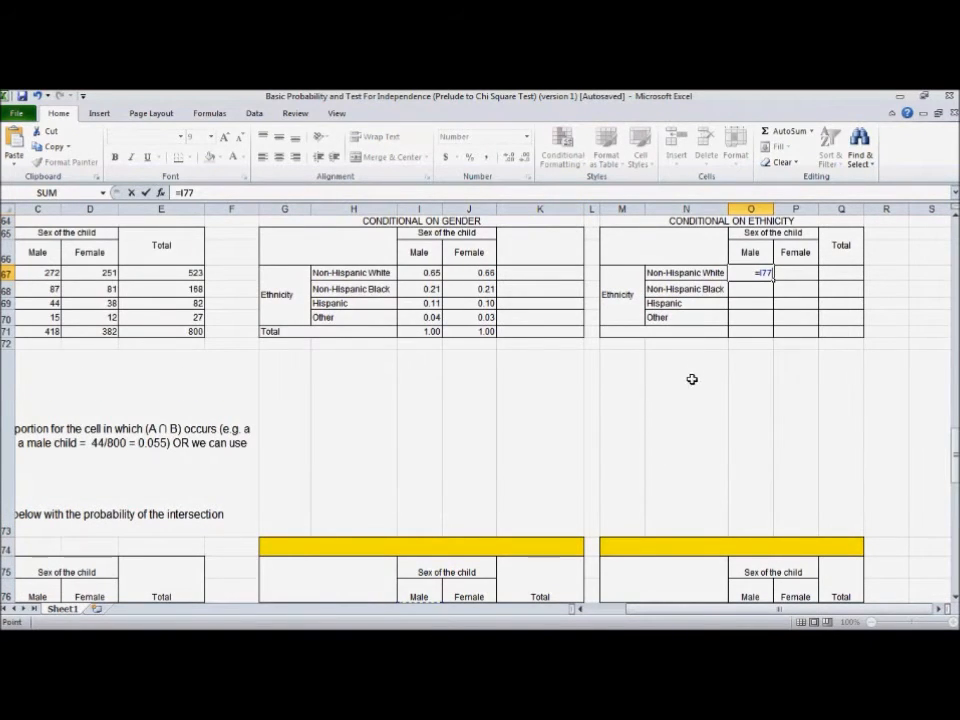
scroll(692, 379, "down", 1)
scroll(710, 373, "up", 1)
scroll(597, 405, "down", 2)
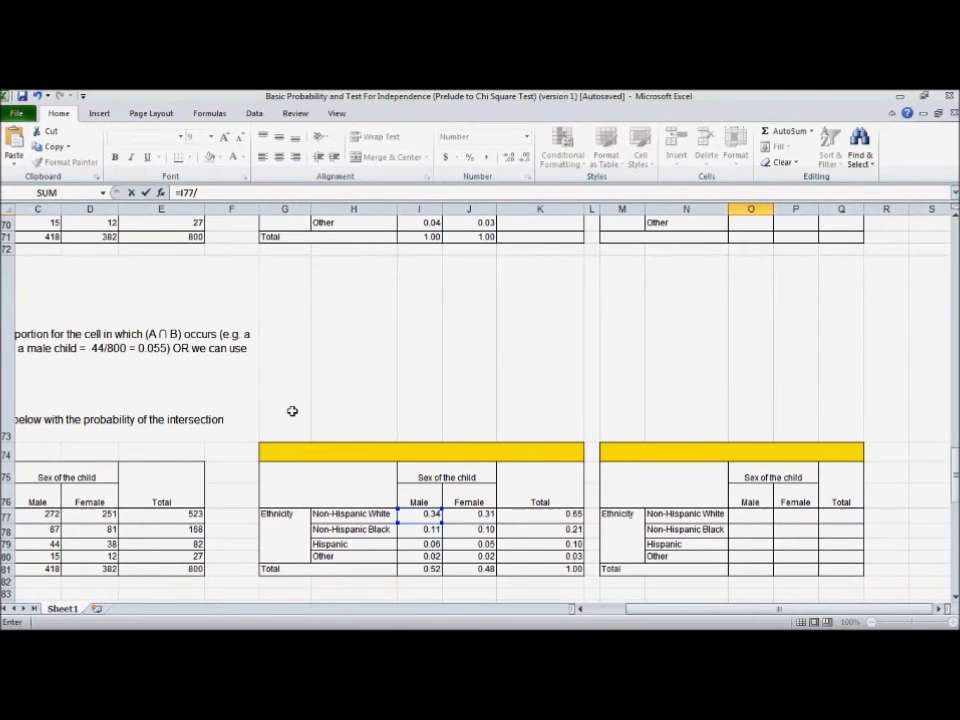
scroll(291, 409, "up", 2)
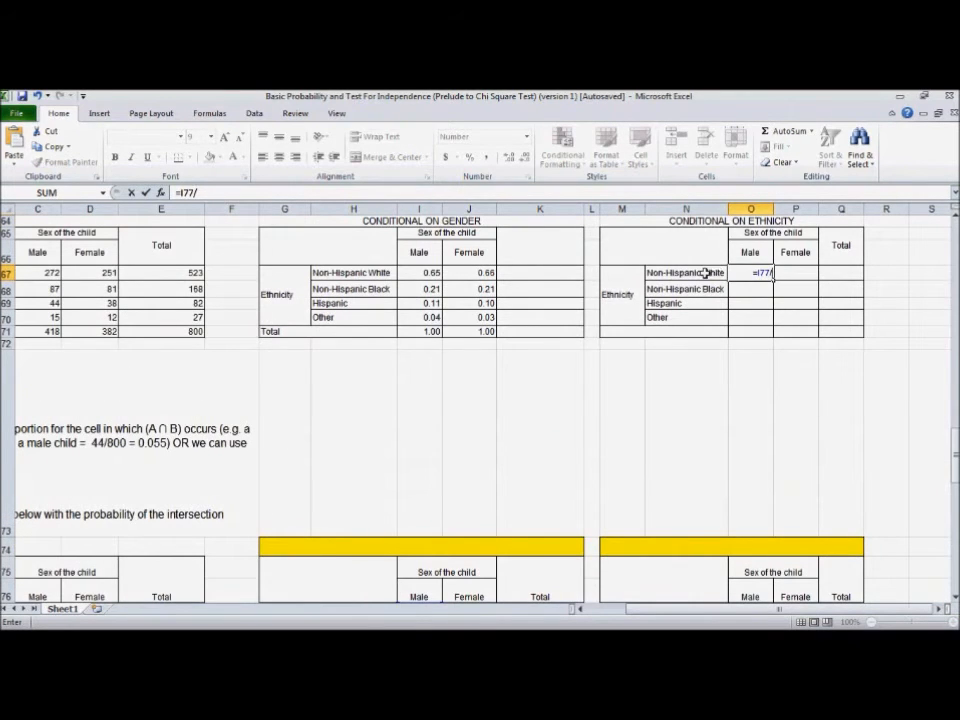
scroll(370, 456, "down", 2)
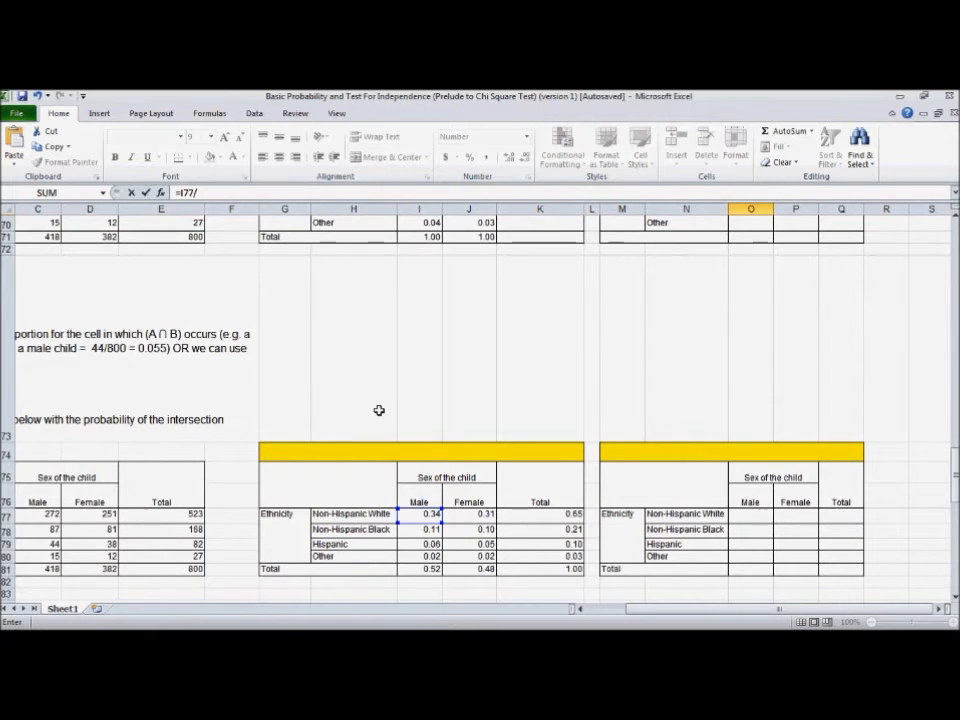
scroll(350, 418, "up", 1)
scroll(279, 421, "up", 1)
scroll(277, 423, "up", 2)
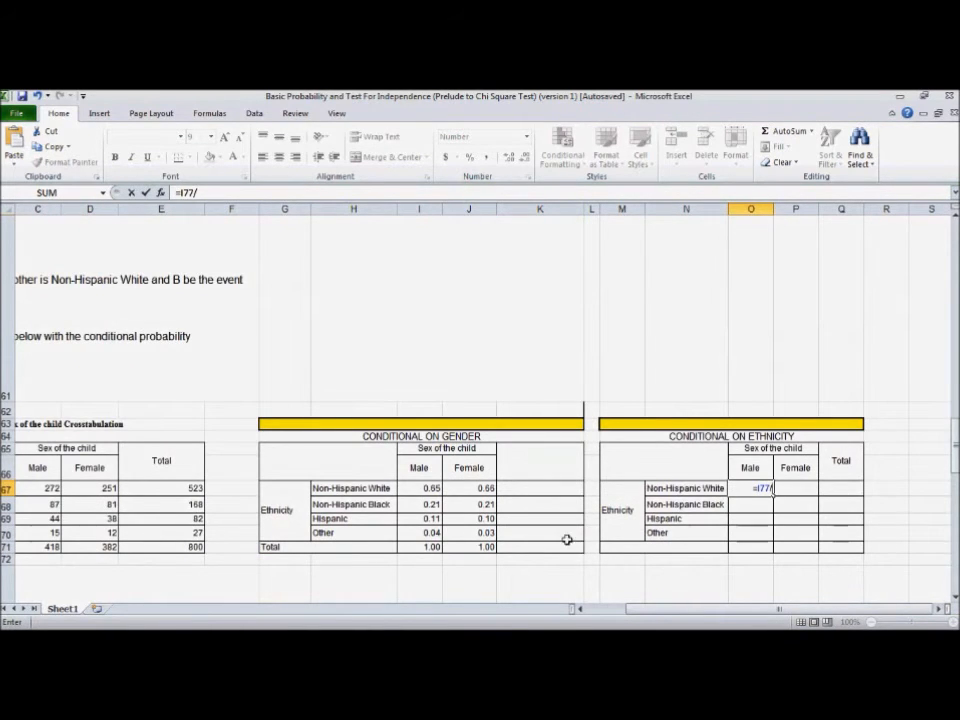
scroll(560, 570, "down", 2)
left_click(580, 608)
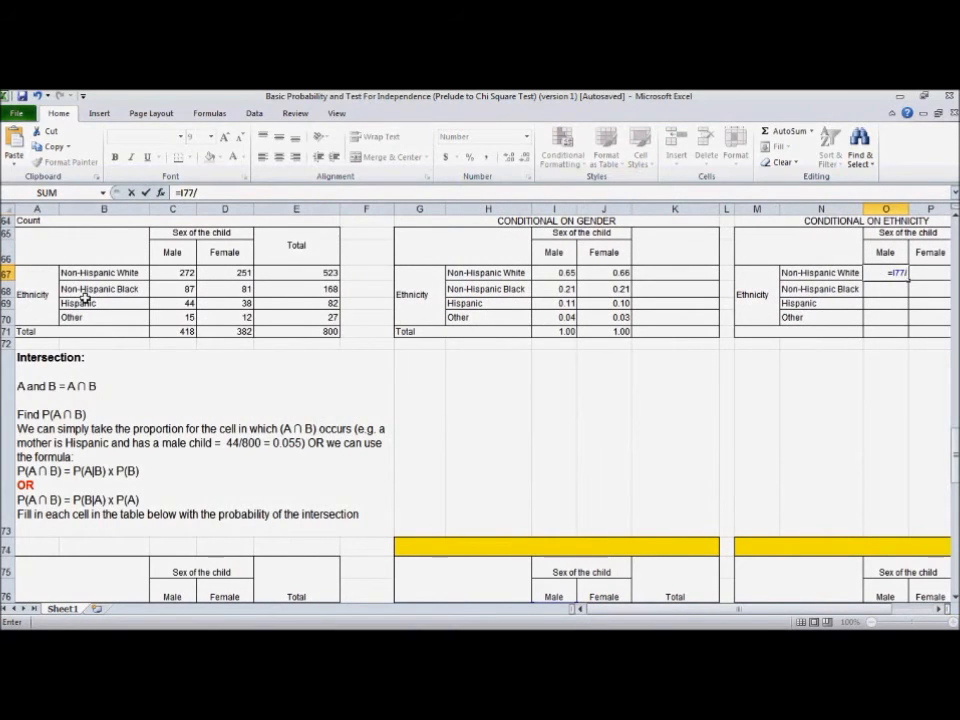
left_click_drag(688, 610, 730, 610)
scroll(669, 464, "up", 1)
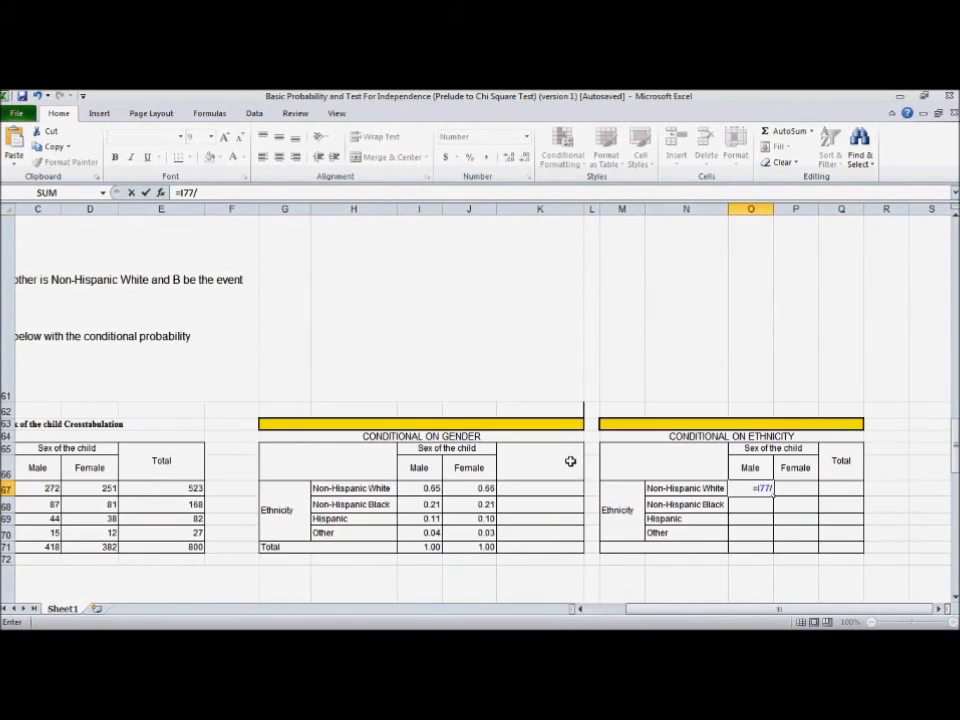
scroll(570, 461, "down", 3)
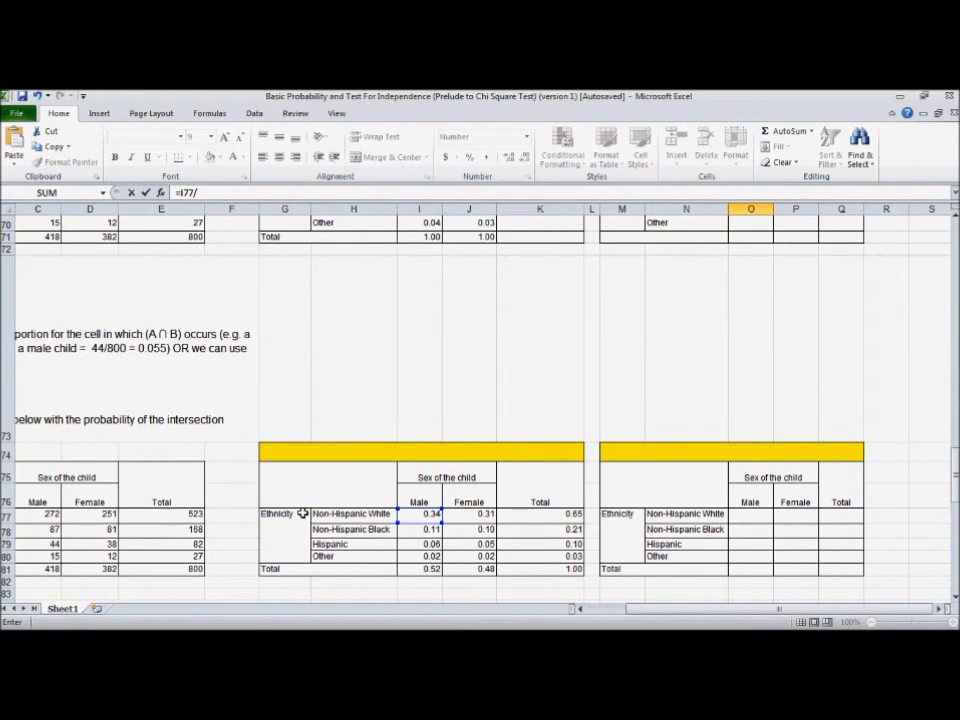
left_click(512, 514)
scroll(533, 414, "up", 2)
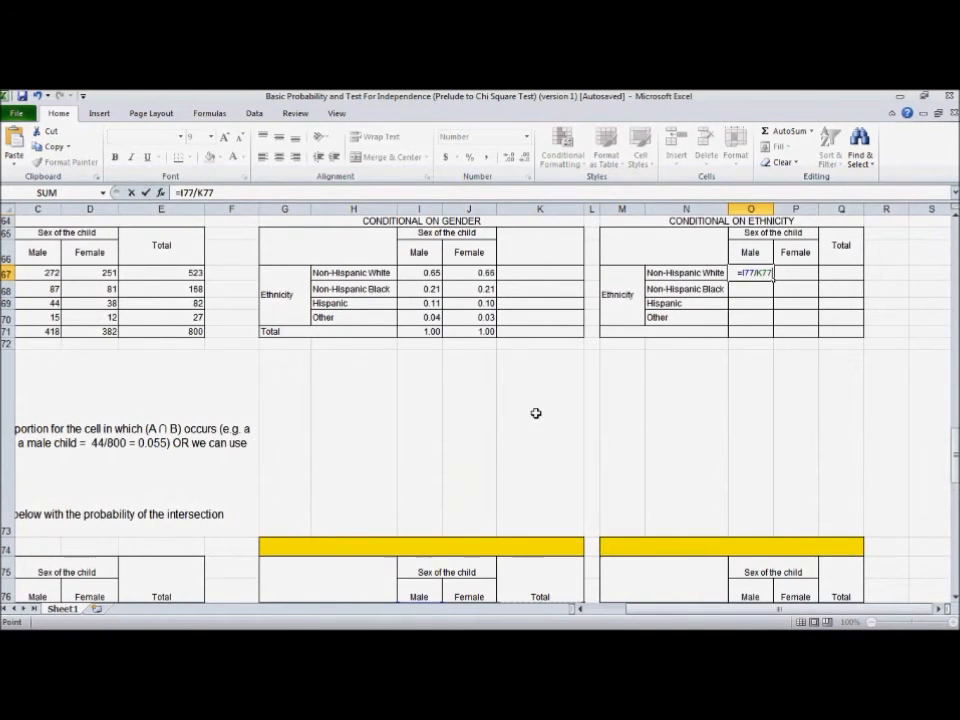
key("Return")
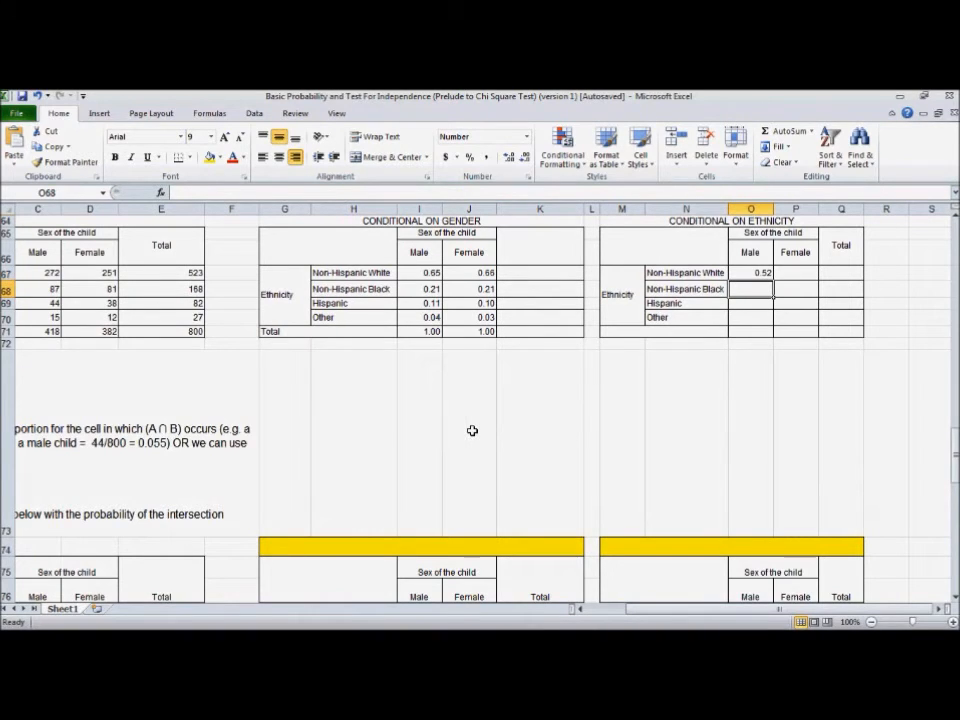
Calculate the female probability given Non-Hispanic White in P67 with the formula =J77/K77
scroll(459, 427, "down", 1)
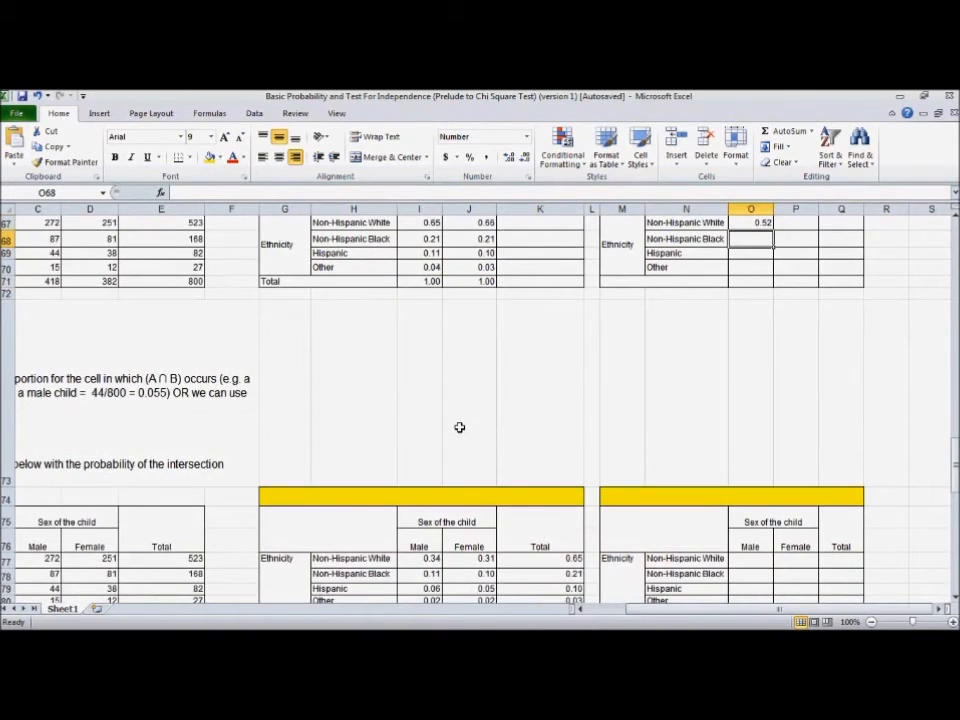
scroll(459, 427, "up", 1)
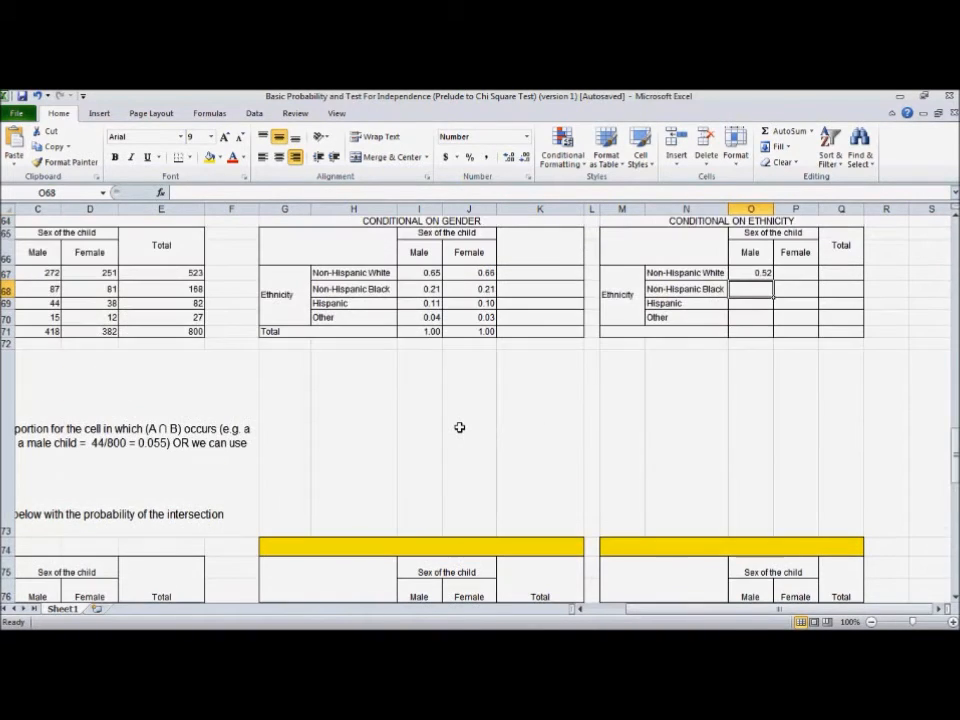
left_click(781, 277)
scroll(445, 456, "down", 1)
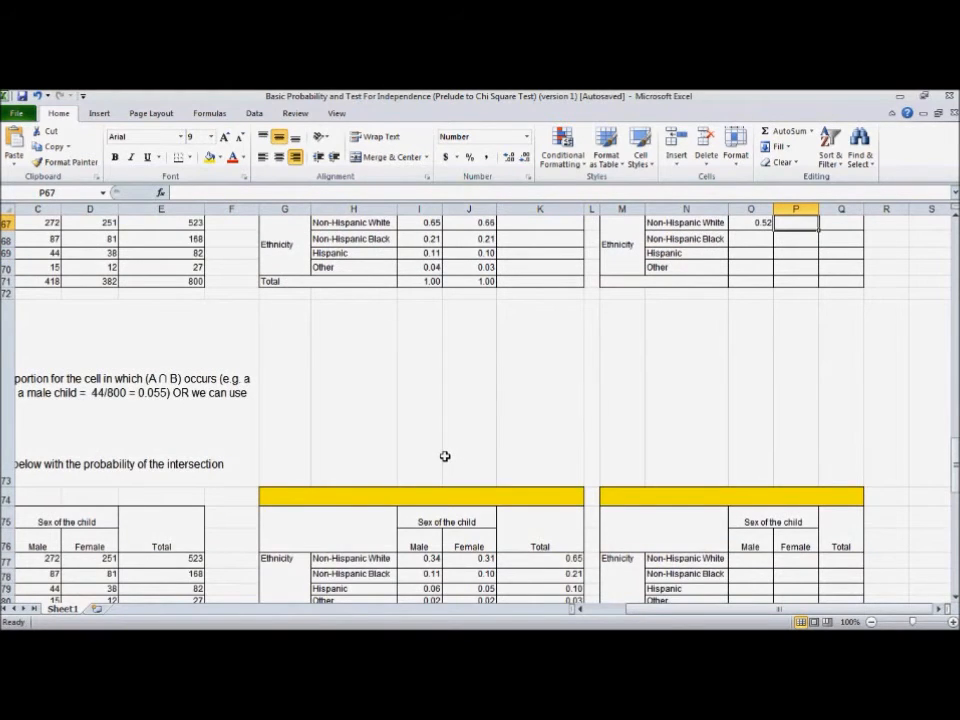
scroll(445, 456, "up", 1)
type("=")
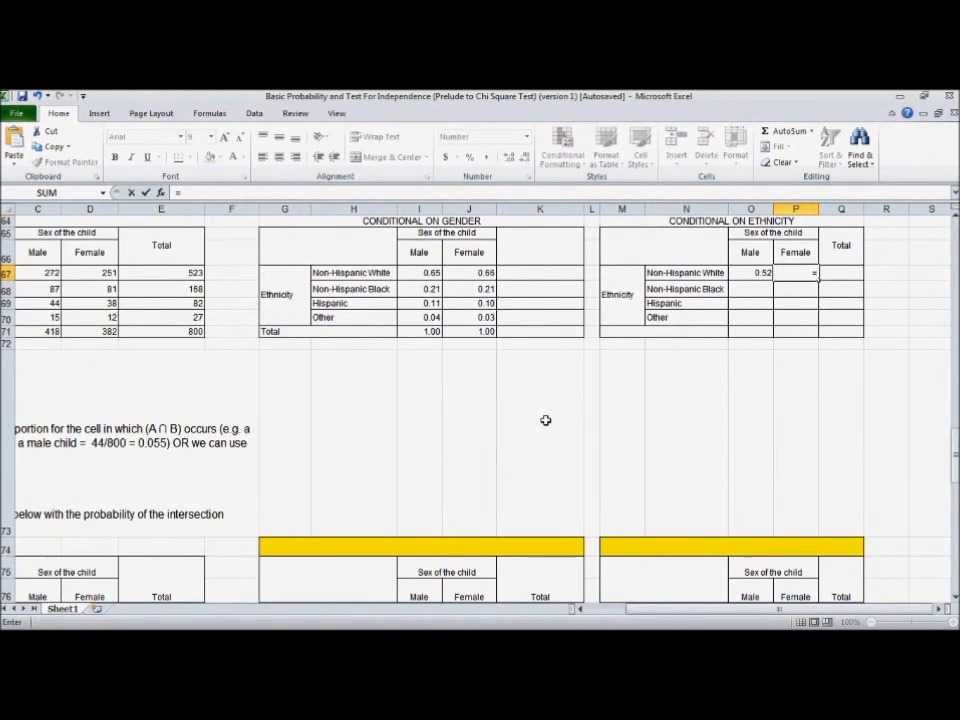
scroll(545, 429, "down", 1)
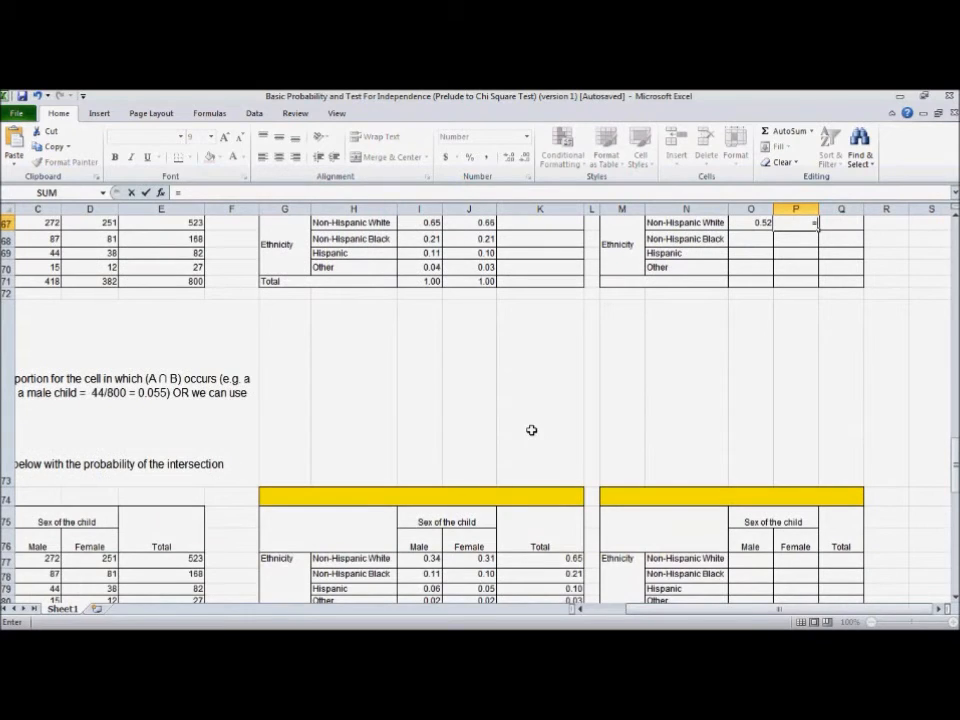
left_click(476, 562)
scroll(634, 450, "up", 1)
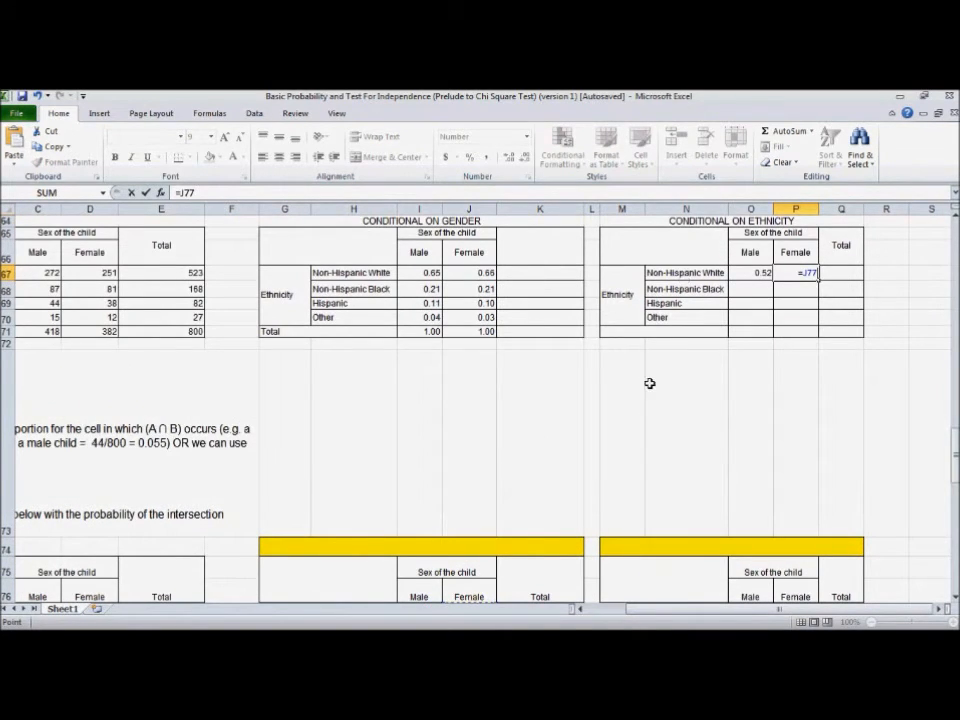
type("/")
scroll(649, 383, "down", 1)
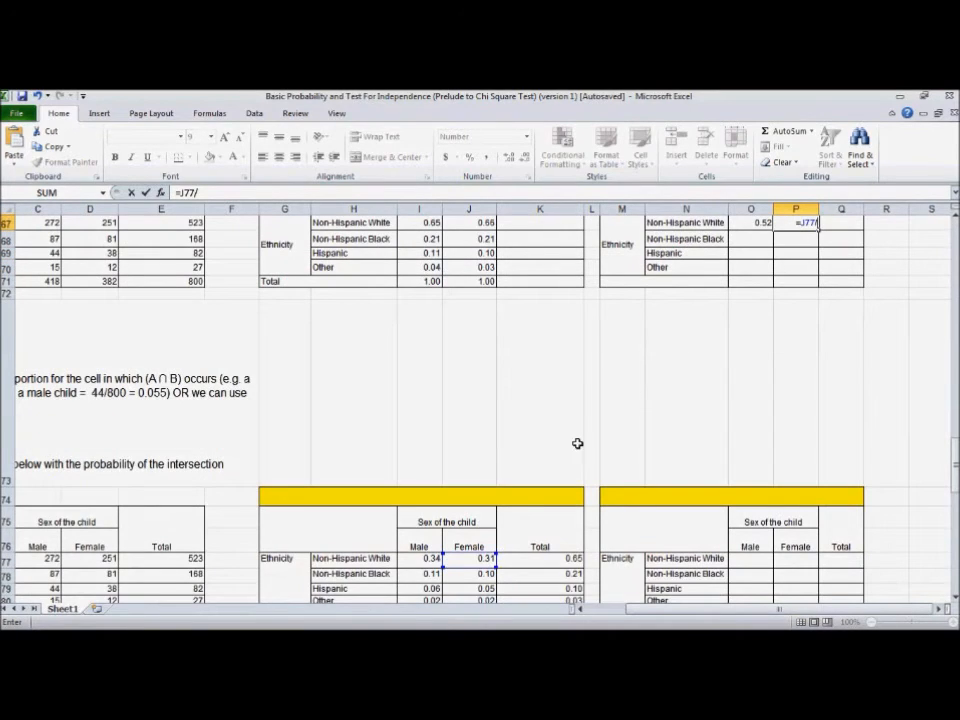
left_click(534, 560)
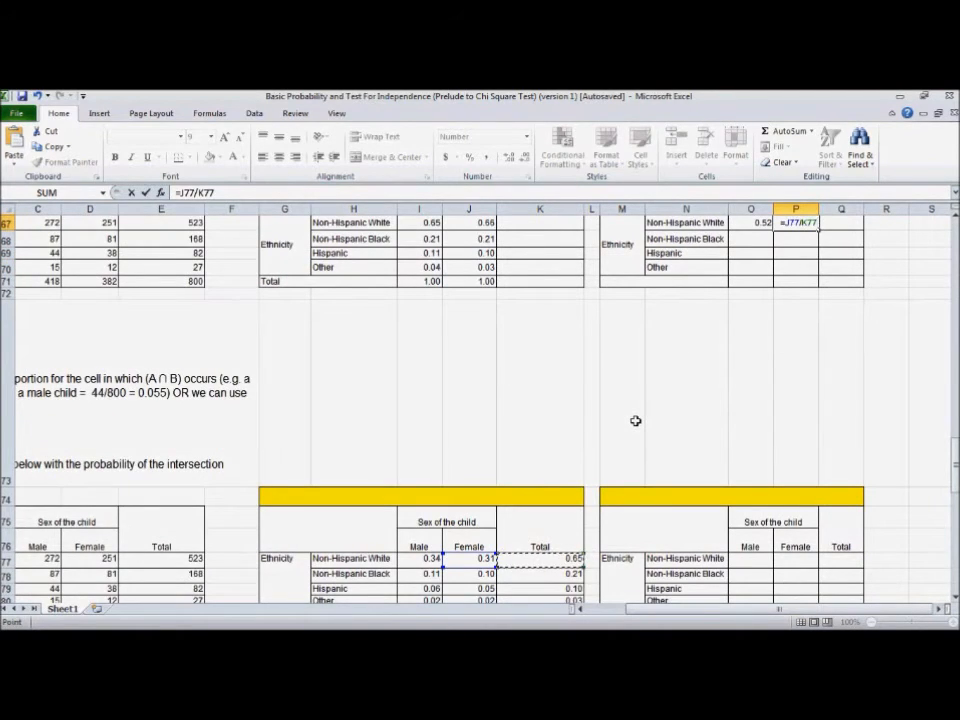
key("Return")
scroll(635, 421, "up", 1)
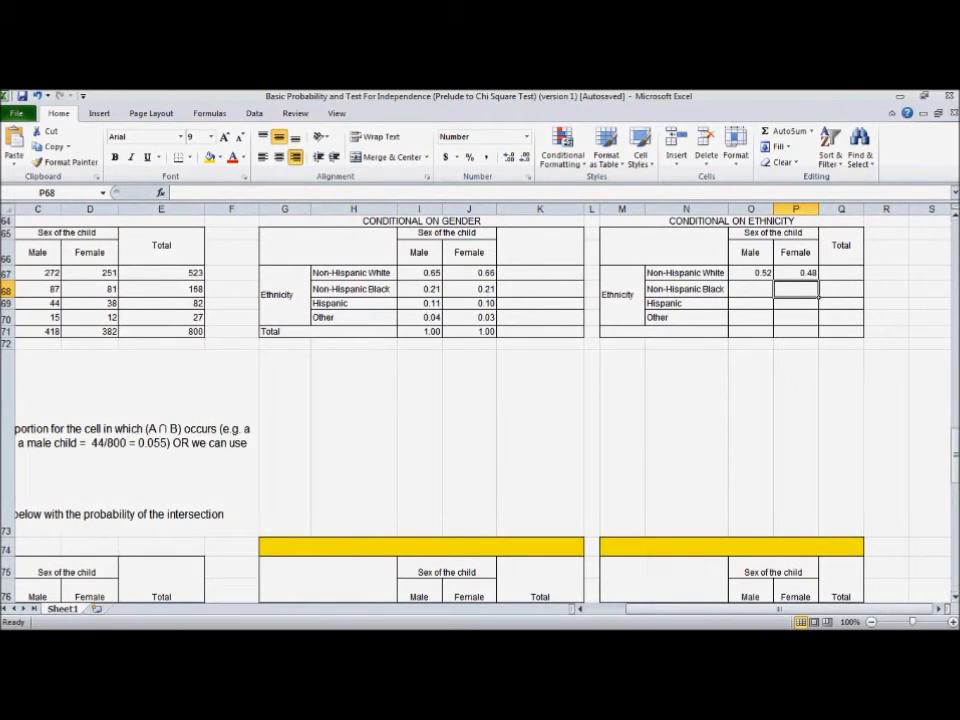
left_click(795, 272)
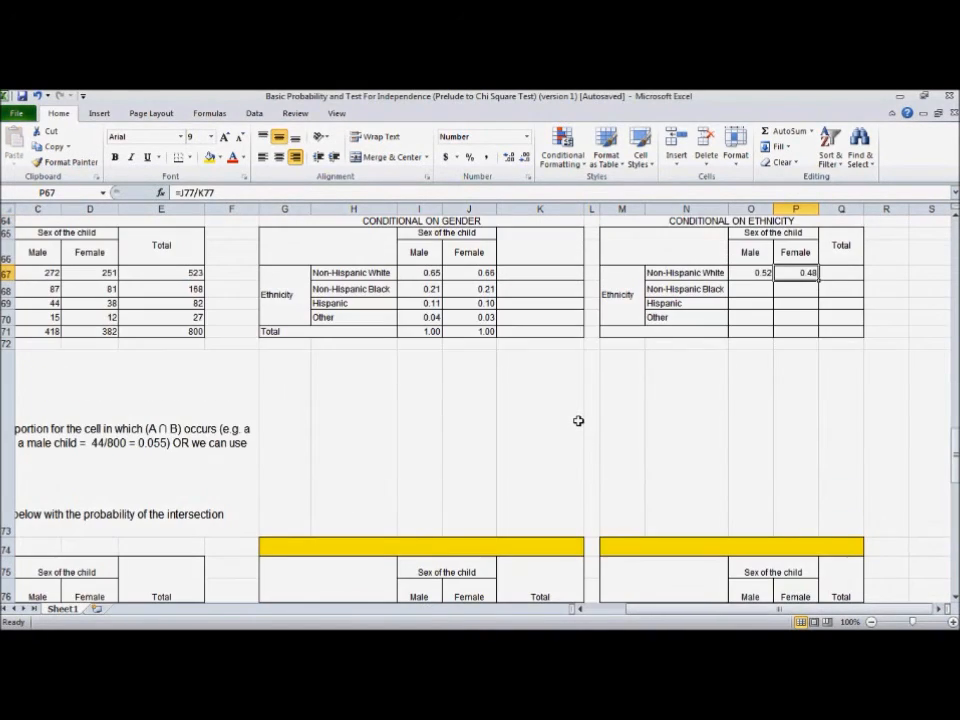
Calculate the male probability given Non-Hispanic Black in O68 with the formula =I78/K78
left_click(738, 293)
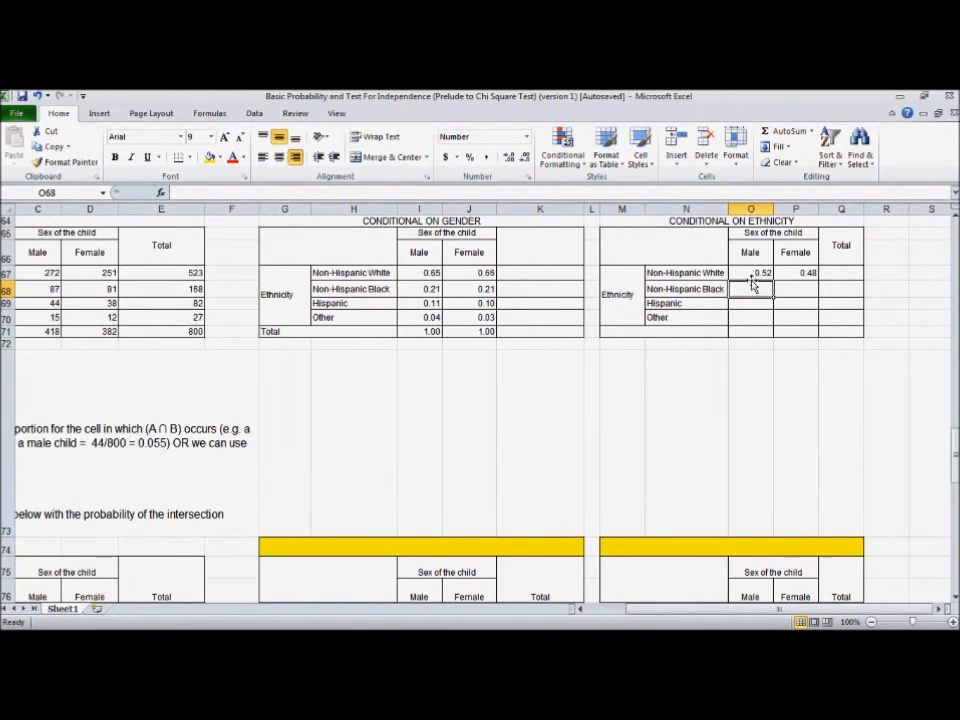
type("=")
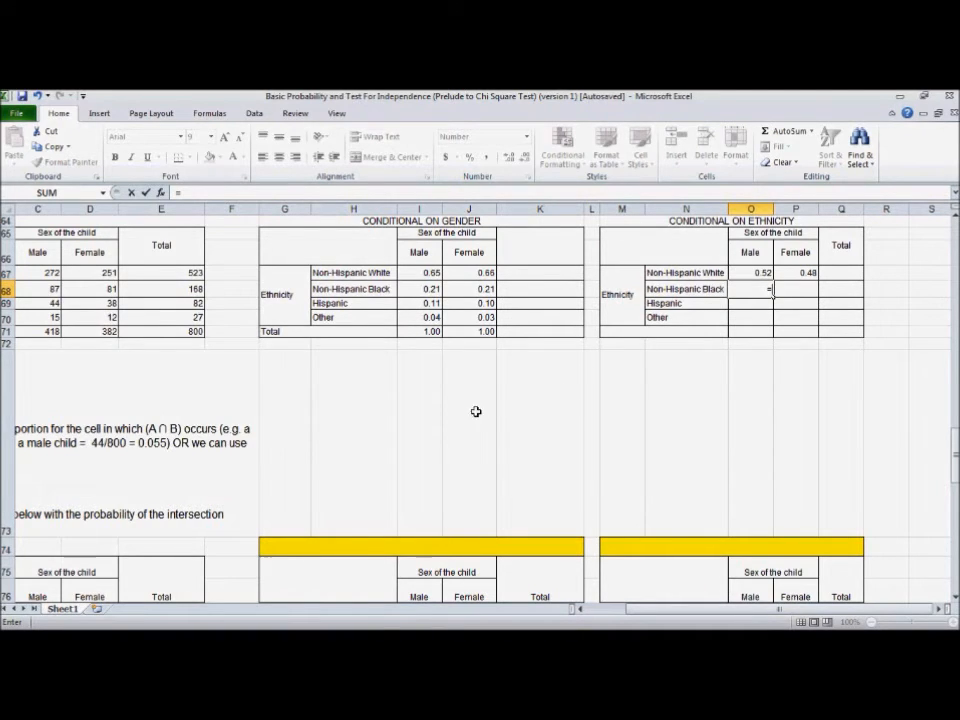
scroll(452, 414, "down", 2)
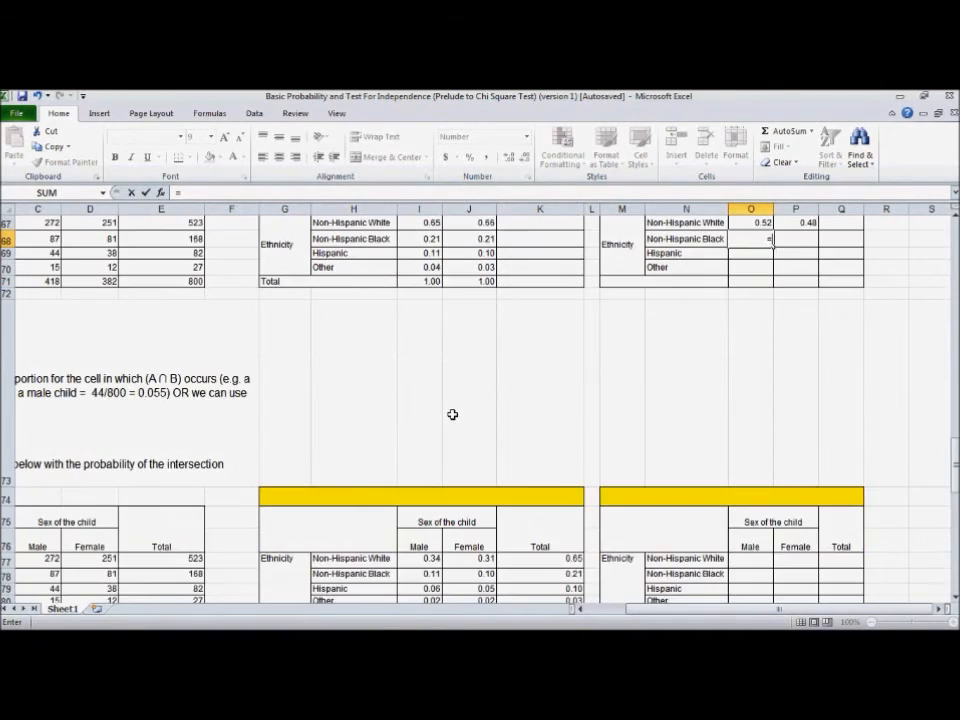
left_click(424, 530)
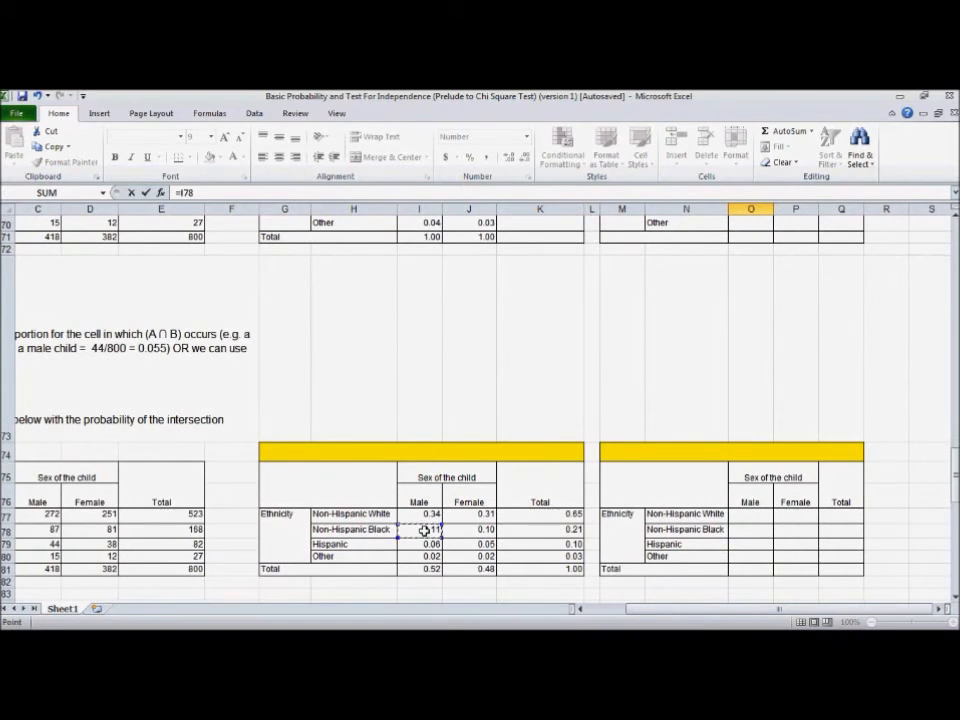
scroll(551, 395, "up", 2)
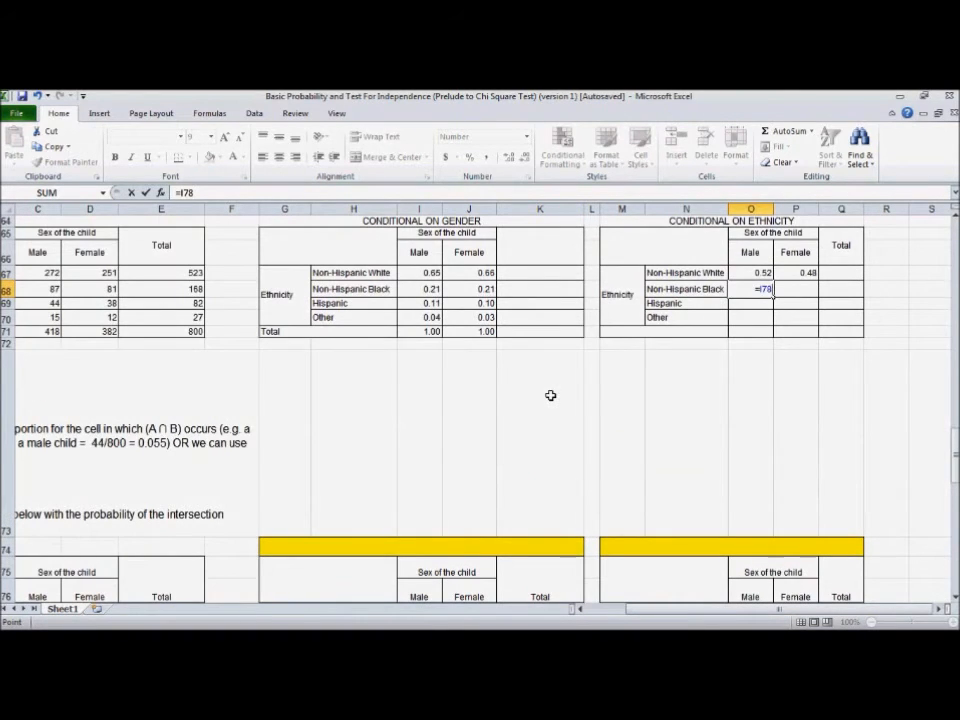
scroll(461, 437, "down", 2)
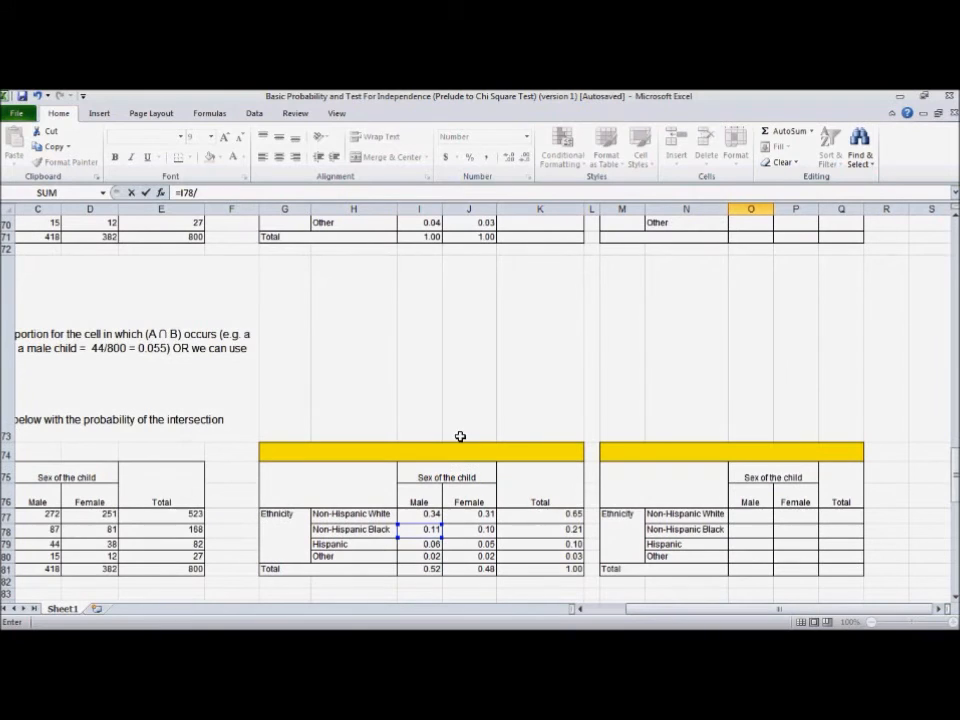
left_click(528, 530)
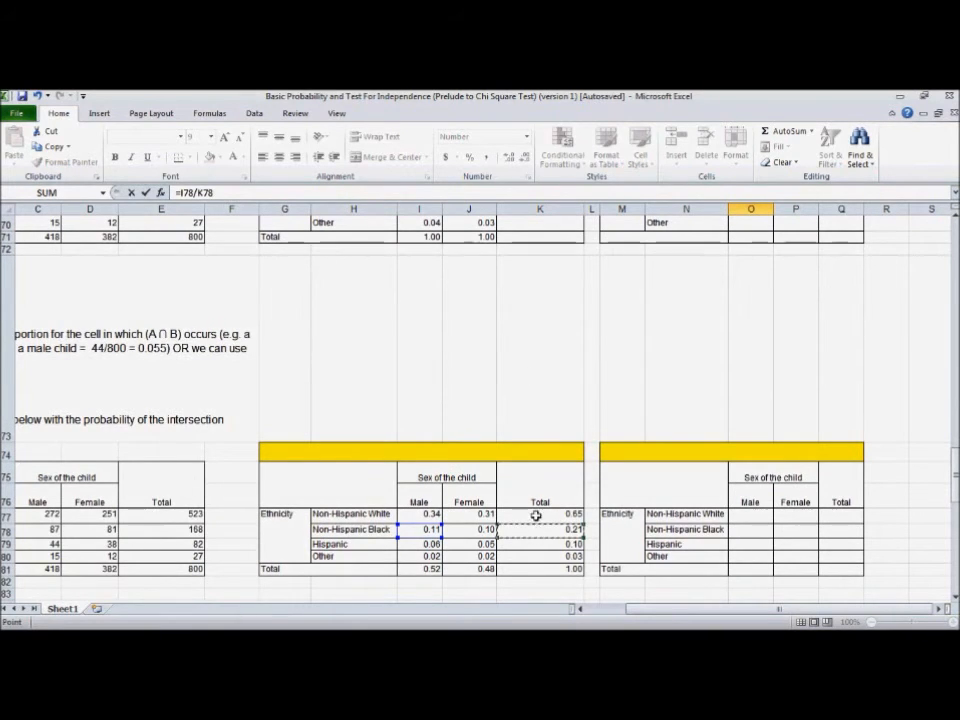
scroll(523, 358, "up", 1)
key("Return")
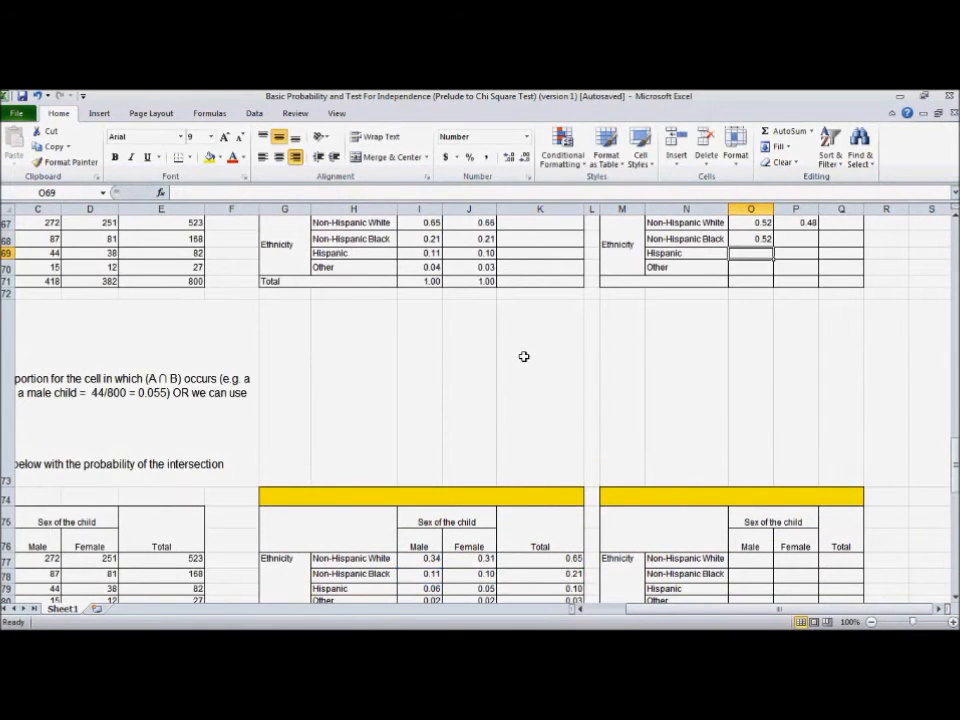
Calculate the female probability given Non-Hispanic Black in P68 of the Conditional on Ethnicity table with the formula =J78/K78
left_click(805, 239)
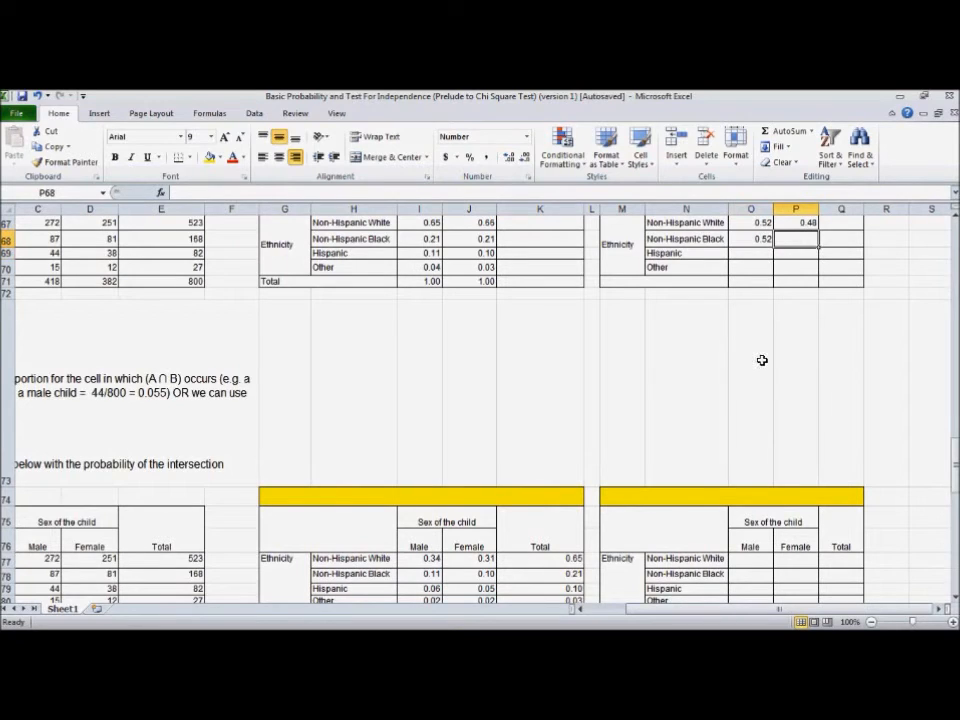
type("=")
scroll(760, 360, "up", 1)
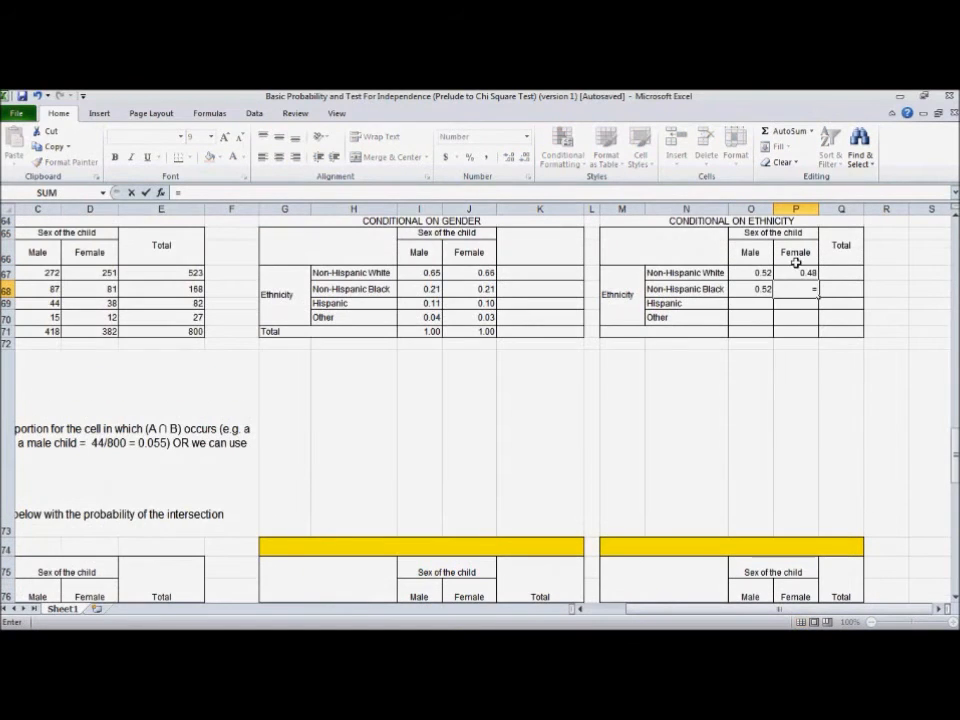
scroll(656, 375, "down", 1)
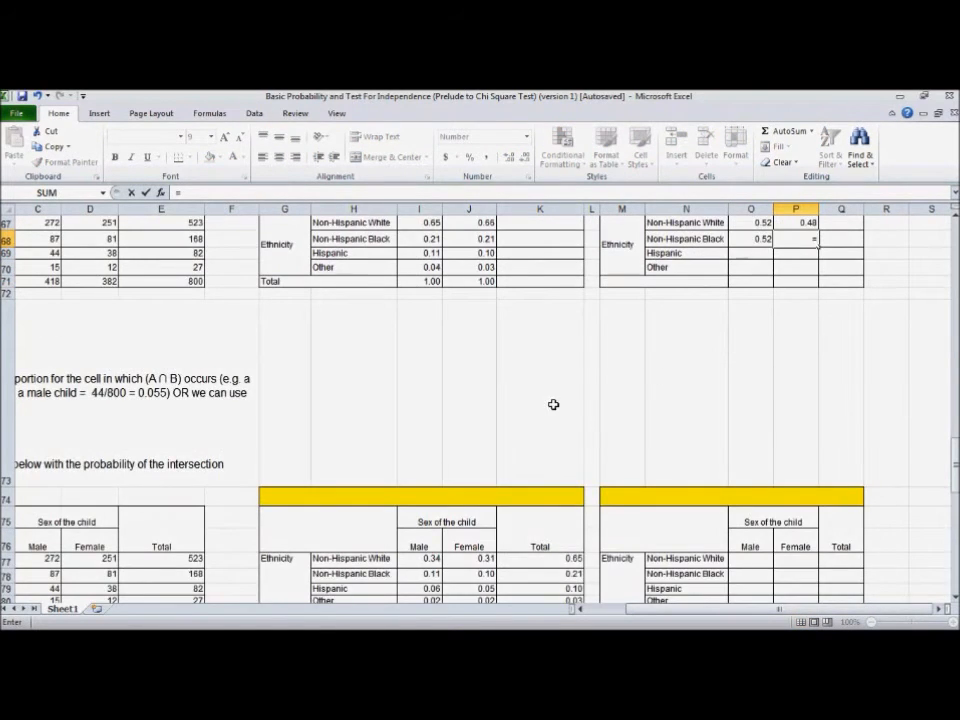
scroll(553, 404, "down", 1)
left_click(486, 530)
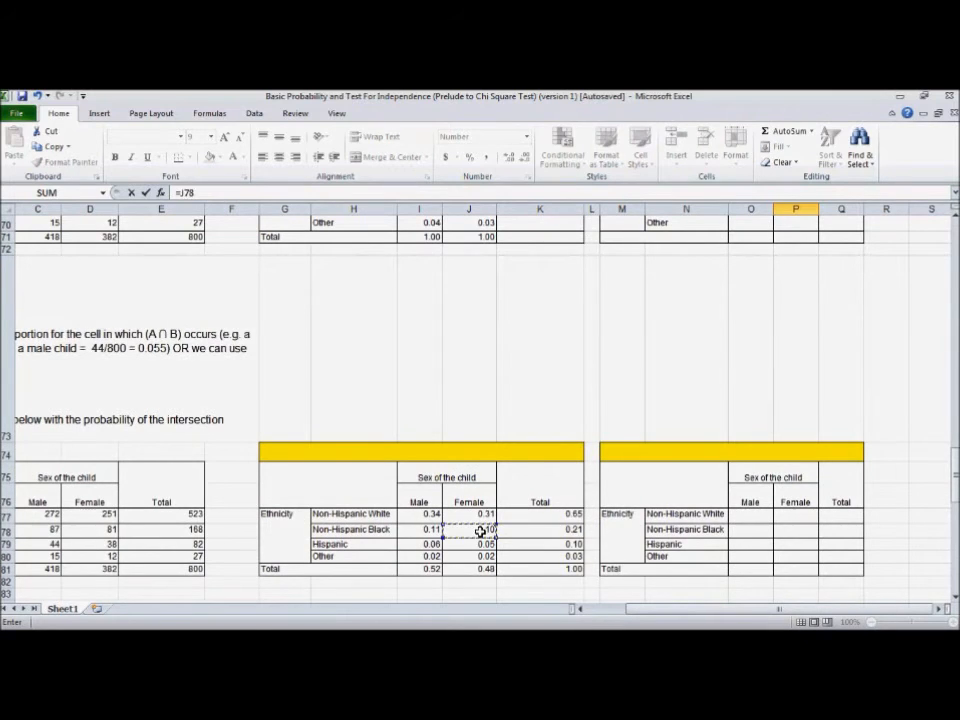
type("/")
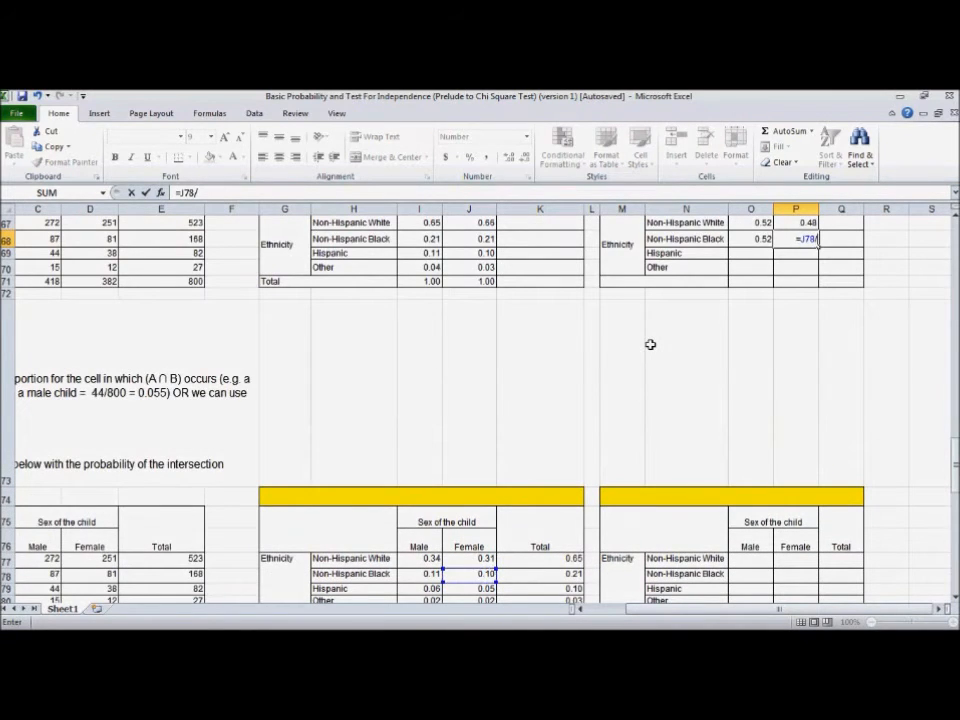
left_click(545, 574)
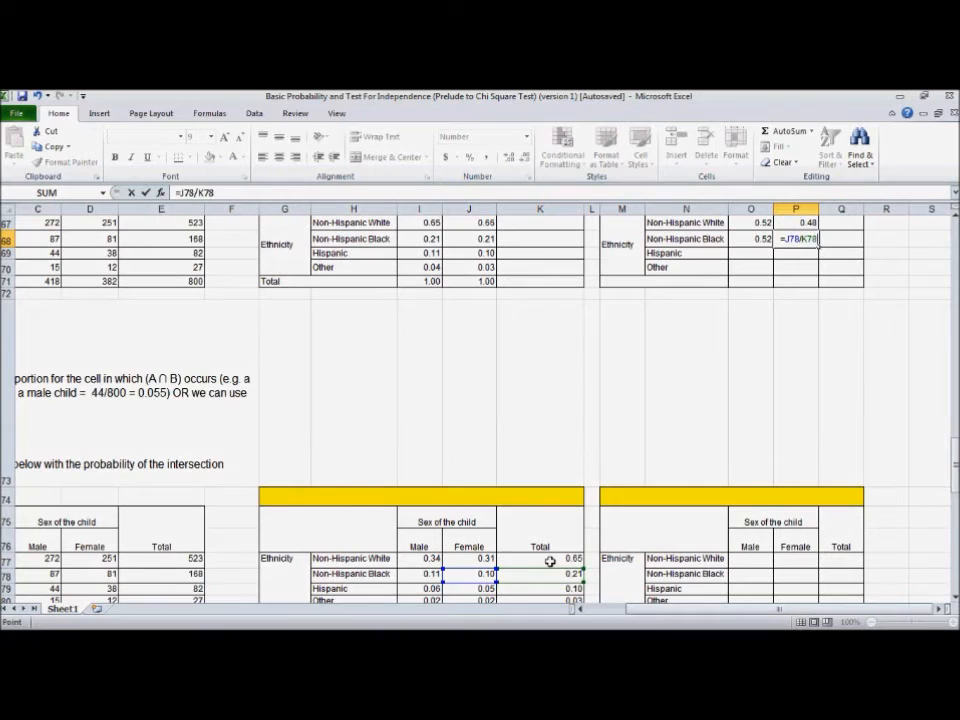
key("Return")
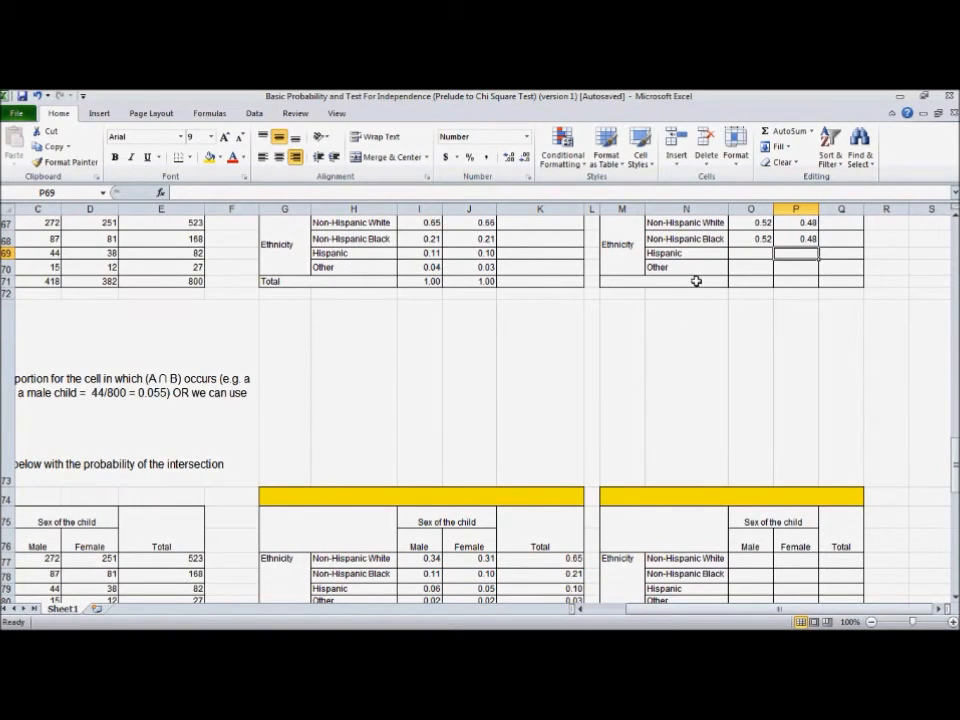
Calculate the male probability given Hispanic in O69 with the formula =I79/K79
left_click(738, 256)
type("=")
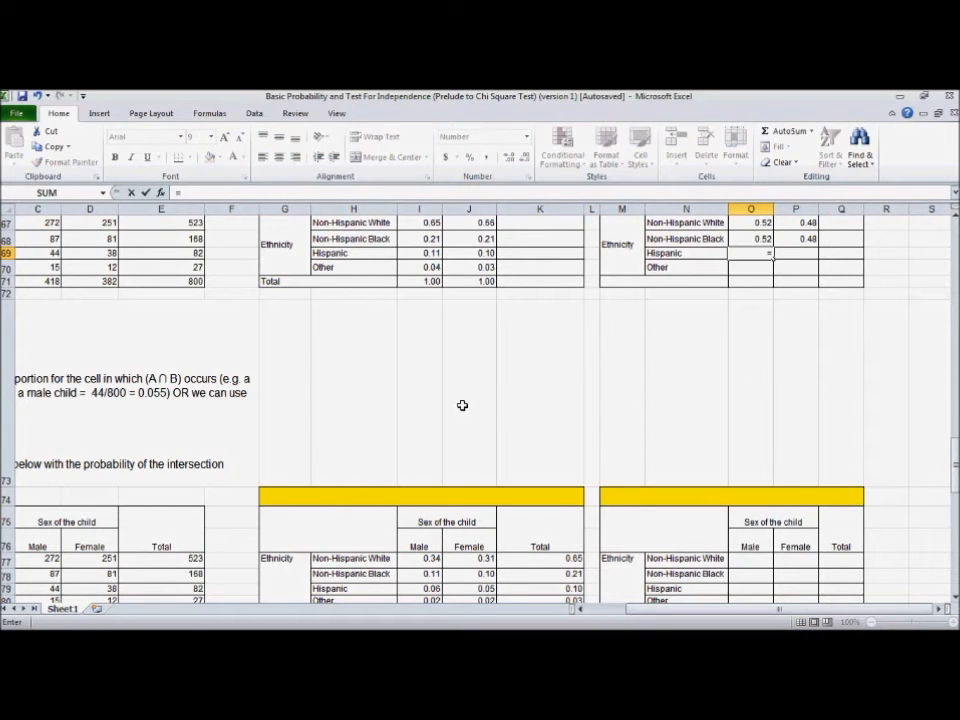
scroll(462, 405, "up", 1)
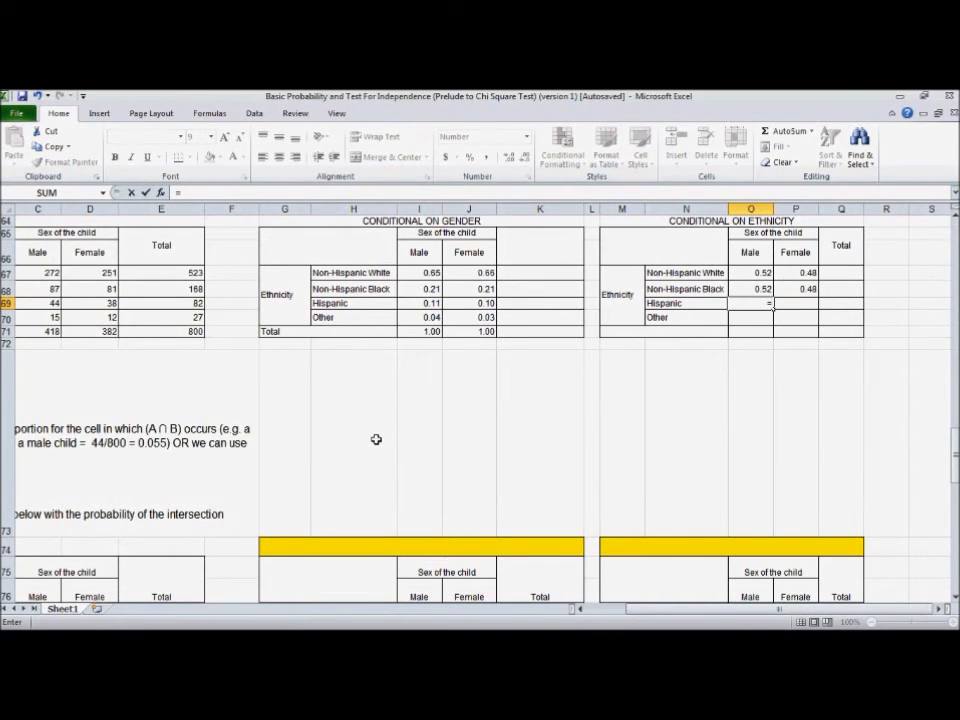
scroll(376, 439, "down", 2)
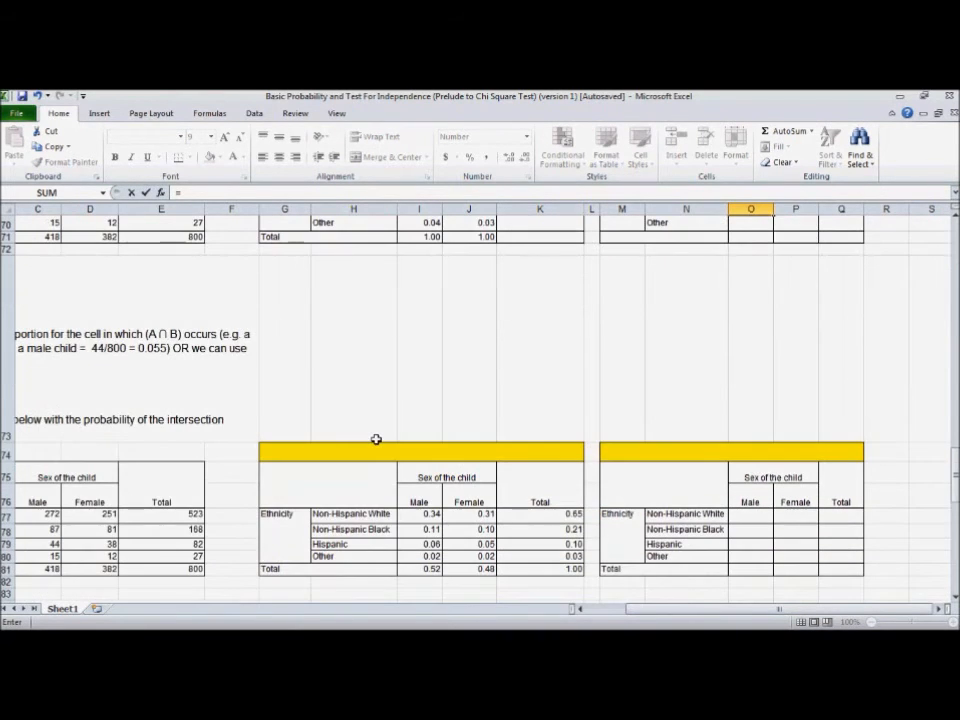
left_click(431, 544)
scroll(565, 371, "up", 2)
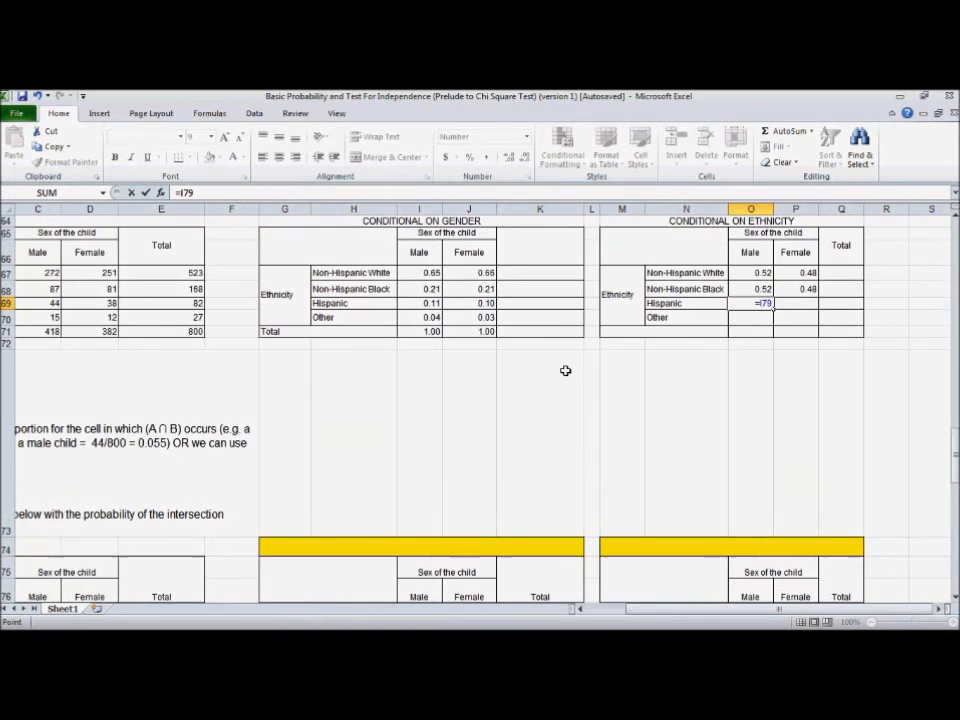
scroll(565, 371, "down", 2)
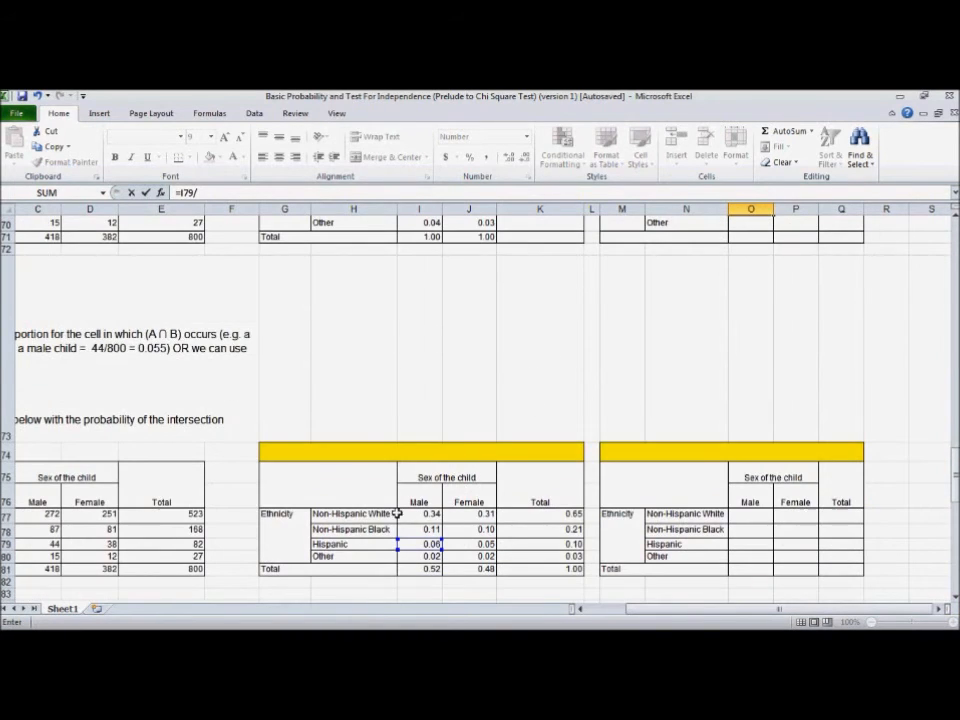
left_click(543, 544)
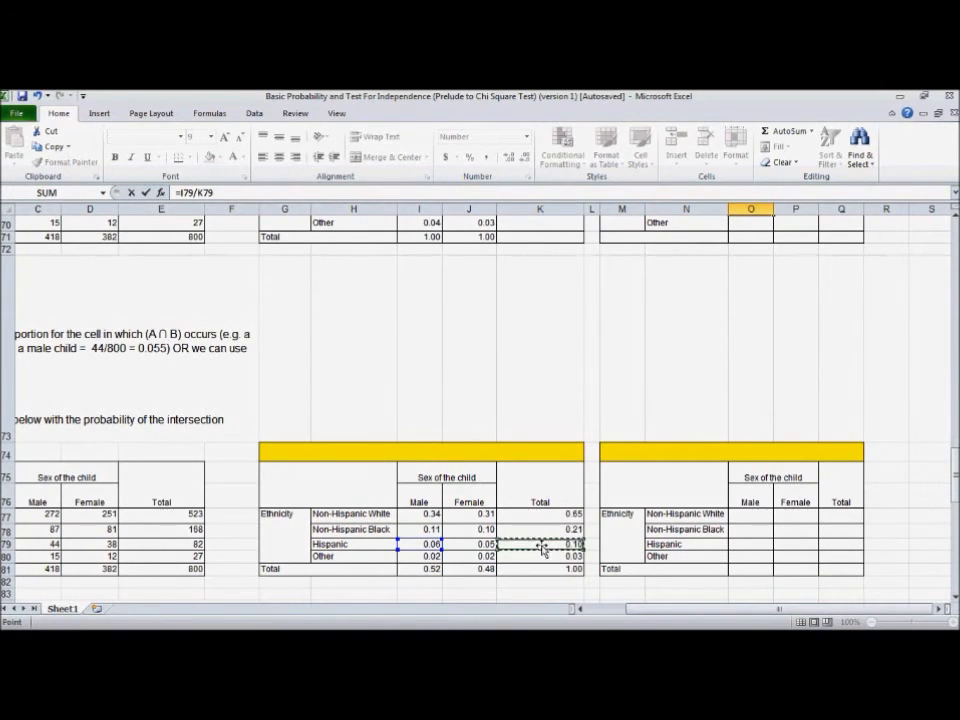
scroll(536, 375, "up", 1)
key("Return")
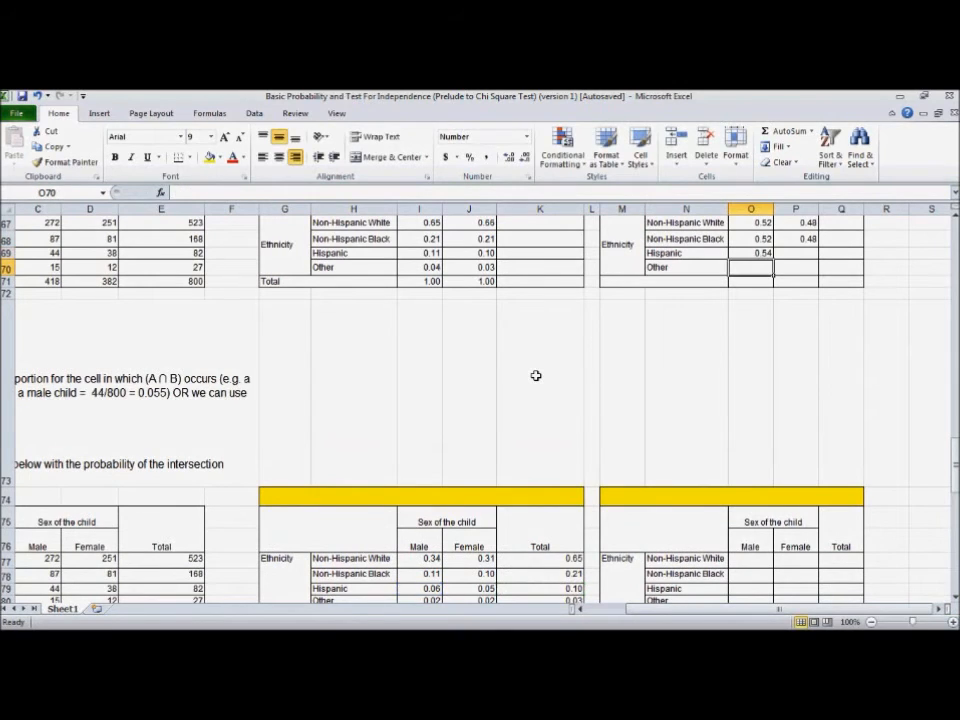
Calculate the female probability given Hispanic in P69 by dividing J79 by K79 from the intersection table
left_click(803, 252)
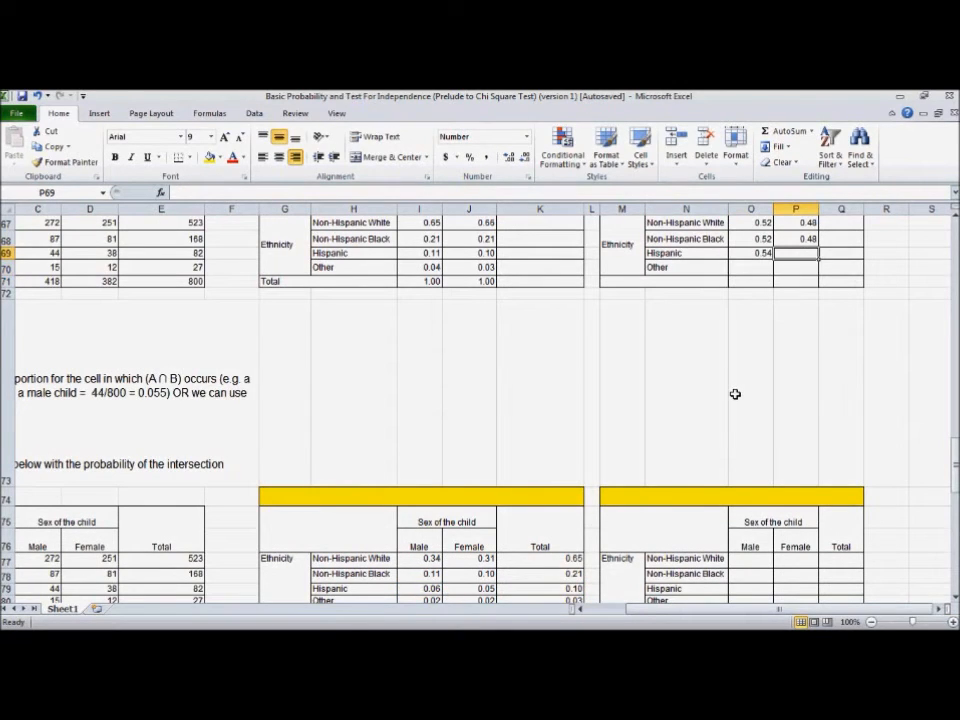
type("=")
scroll(735, 394, "down", 1)
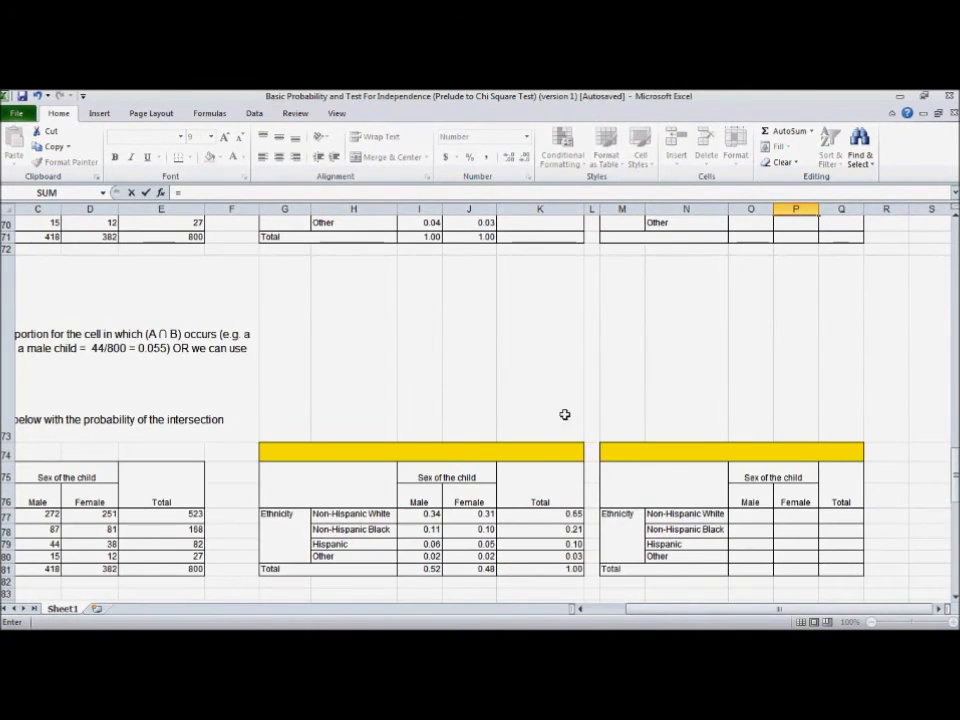
left_click(486, 545)
scroll(617, 356, "up", 1)
type("/")
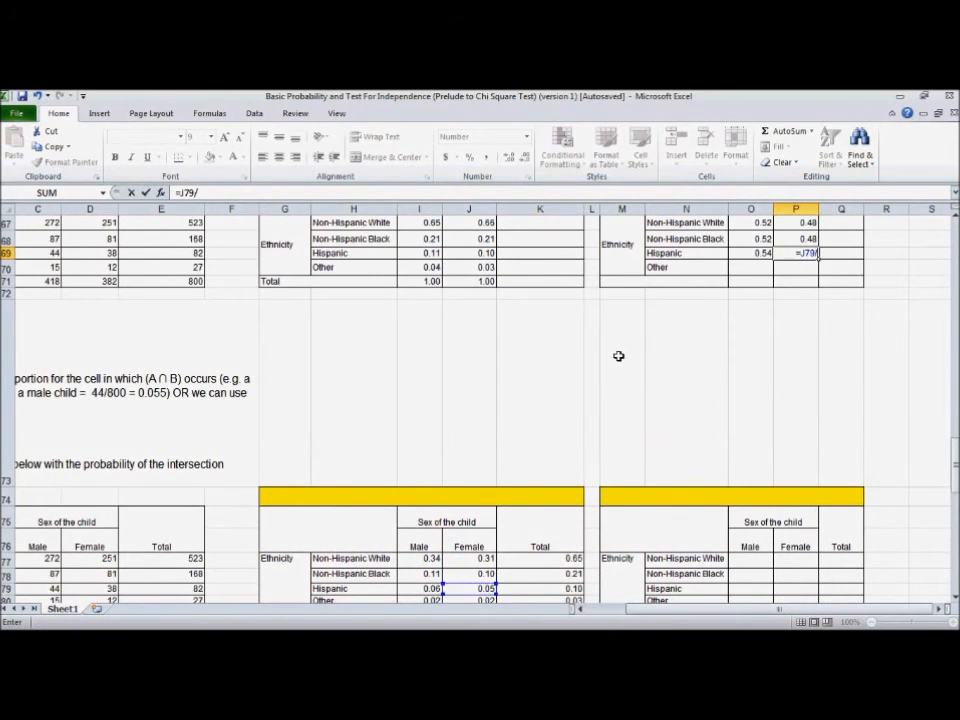
scroll(619, 356, "down", 1)
left_click(549, 546)
scroll(574, 381, "up", 1)
key("Return")
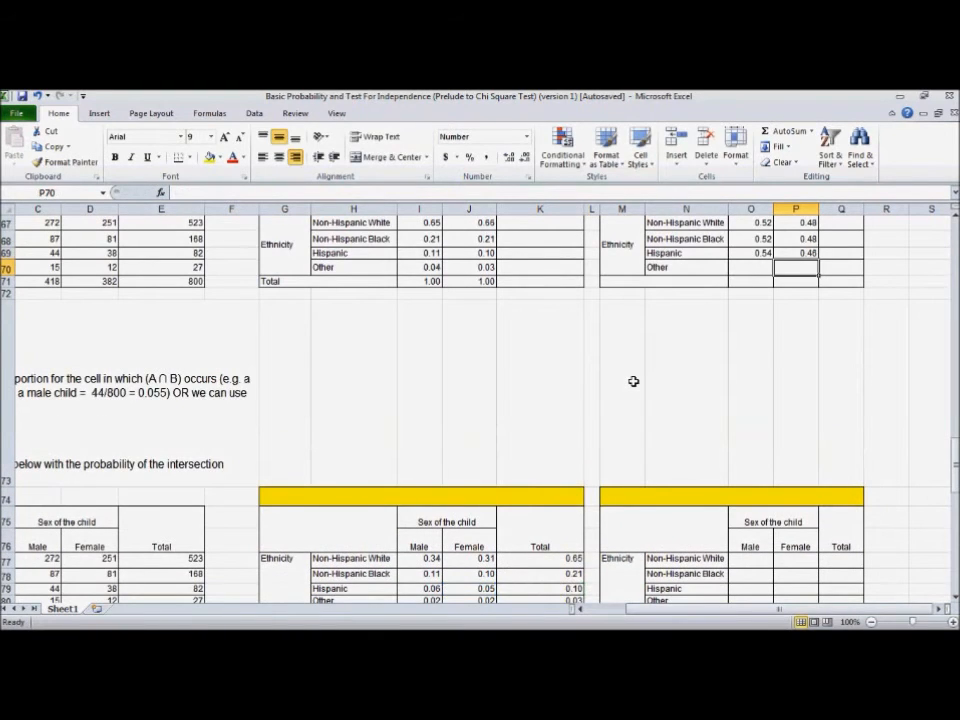
Calculate the male probability given Other ethnicity in O70 with the formula =I80/K80
scroll(633, 381, "up", 1)
left_click(735, 320)
type("=")
scroll(747, 416, "down", 1)
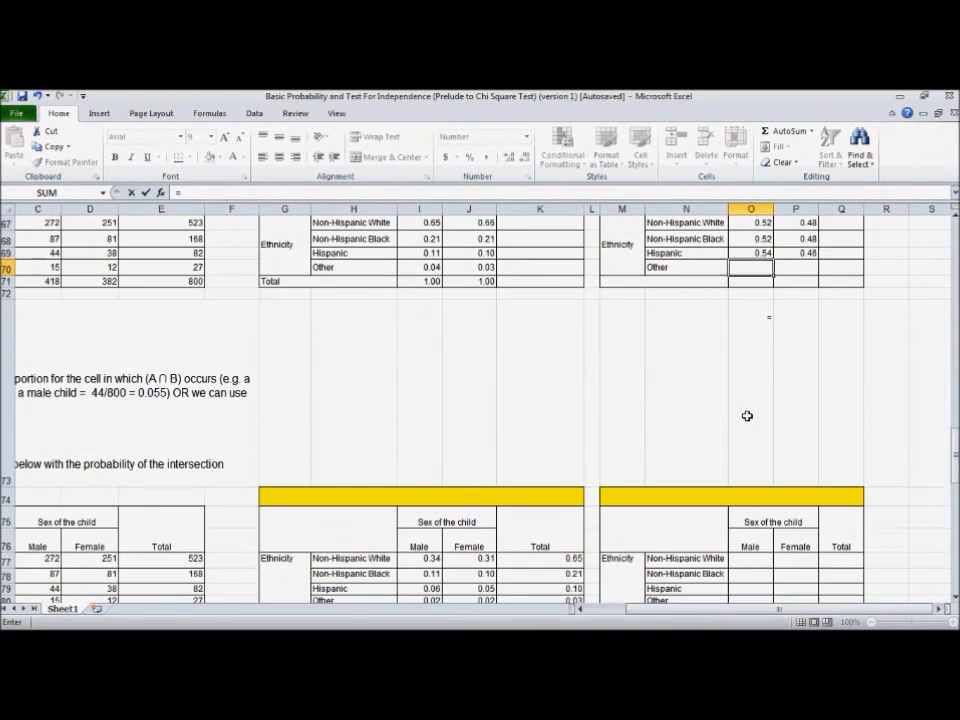
scroll(747, 416, "down", 1)
left_click(419, 556)
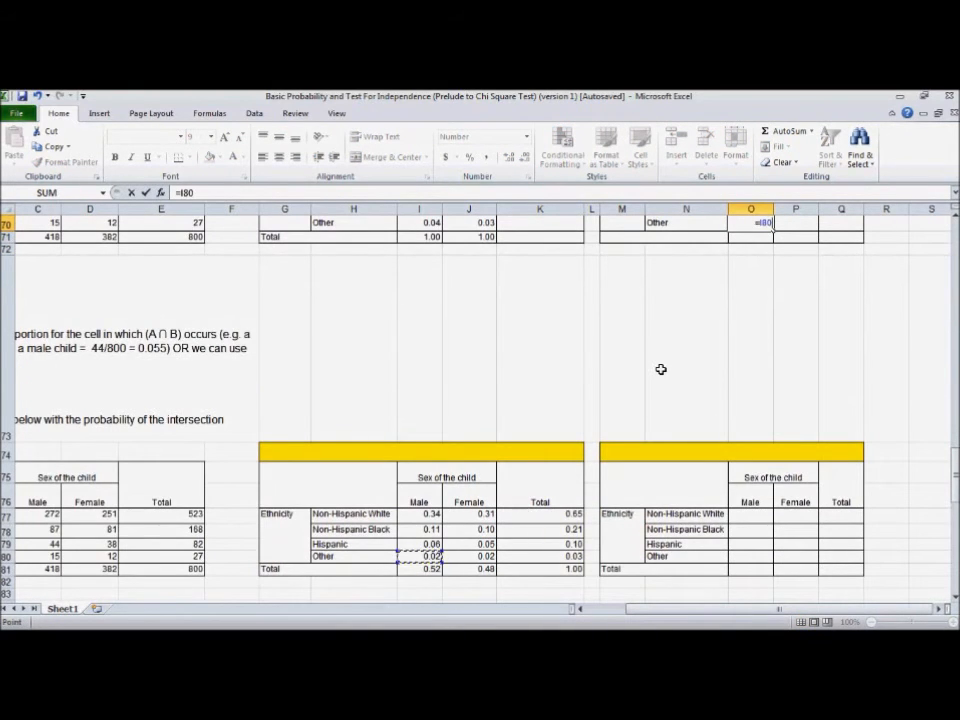
scroll(661, 369, "up", 1)
type("/")
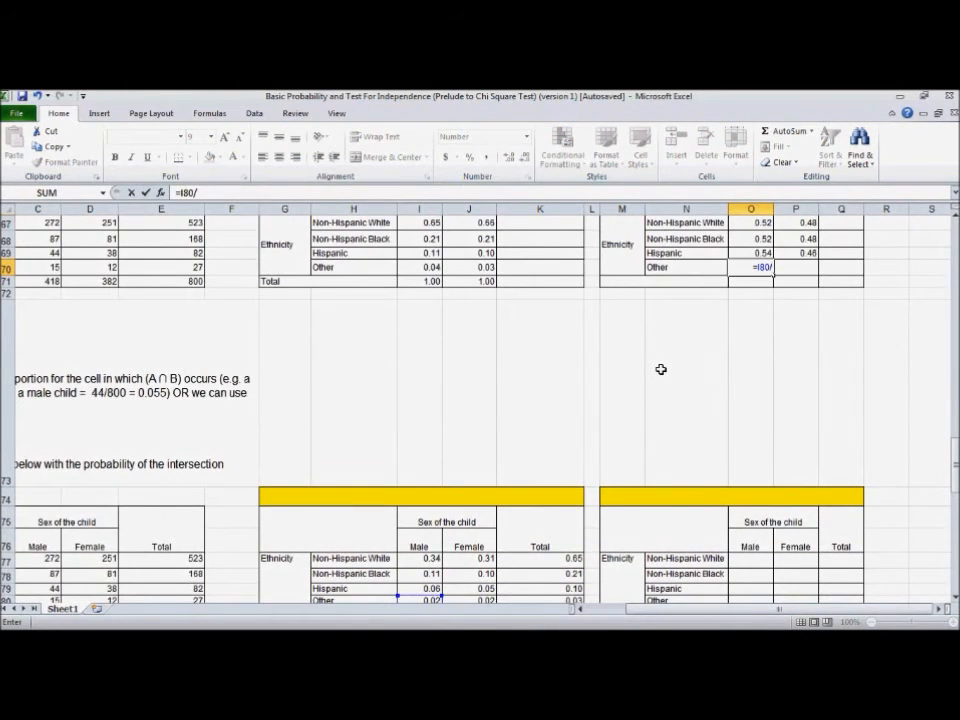
scroll(661, 369, "down", 1)
left_click(534, 556)
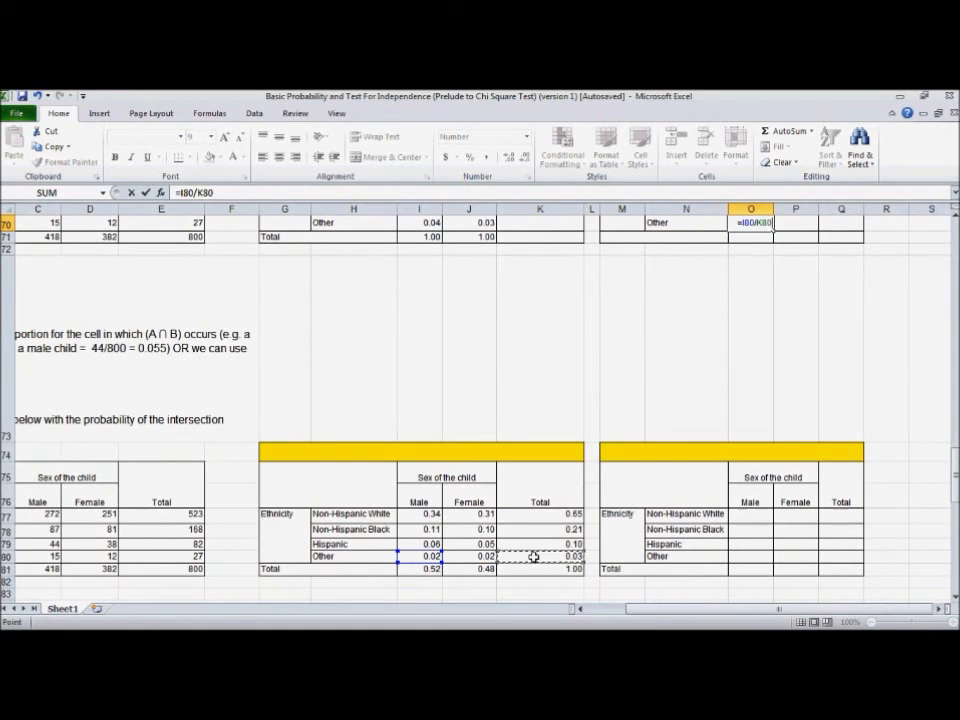
key("Return")
scroll(560, 360, "up", 1)
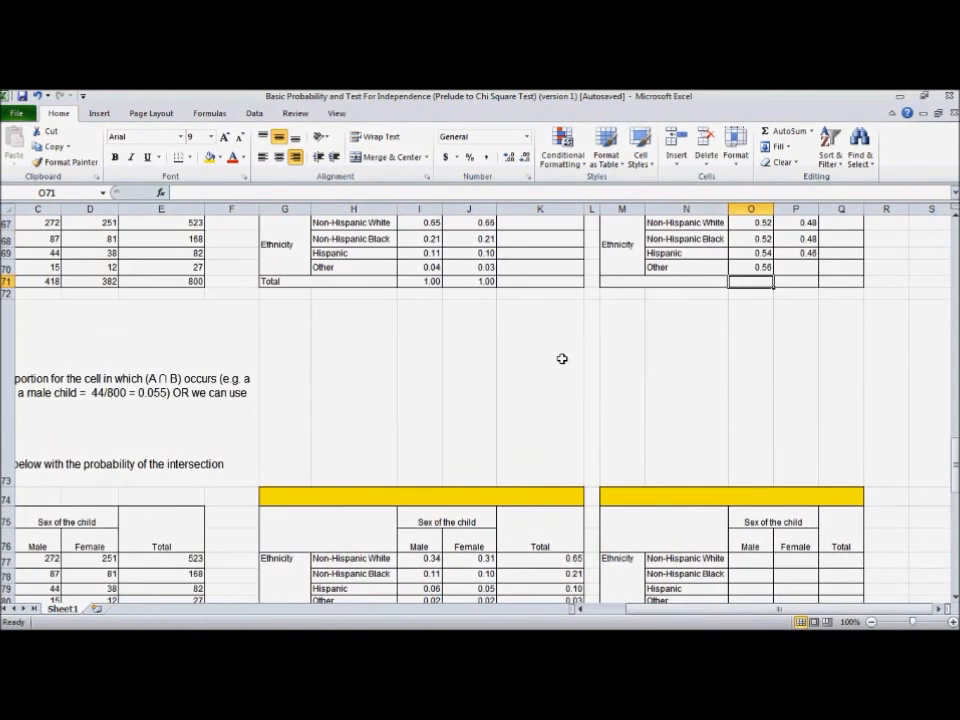
Calculate the female probability given Other ethnicity in P70 with the formula =J80/K80
scroll(767, 329, "up", 1)
left_click(783, 317)
type("=")
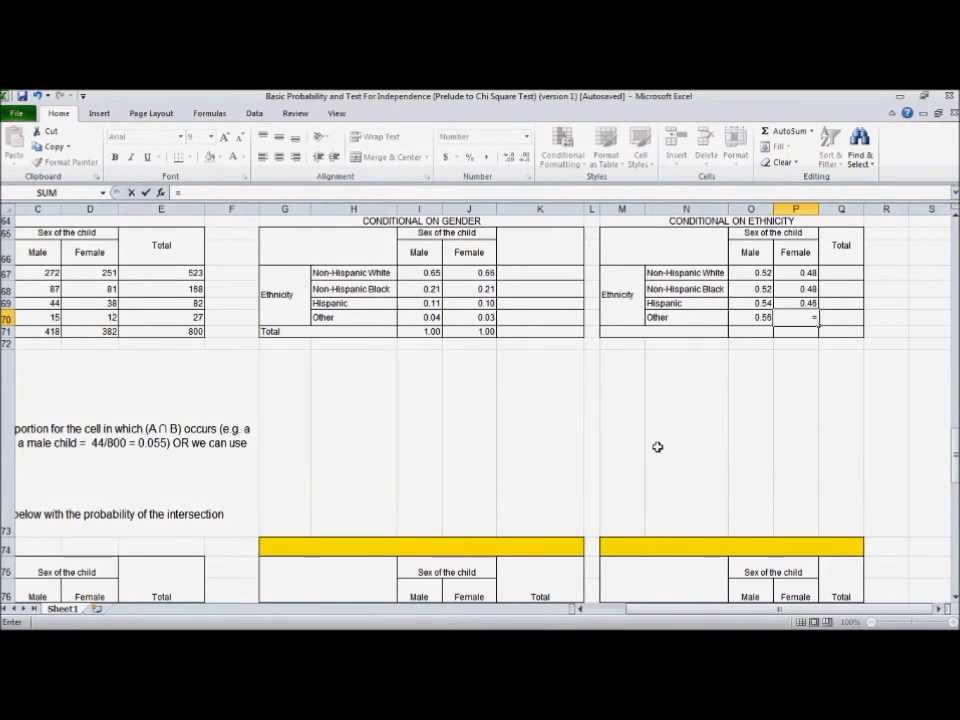
scroll(657, 447, "down", 2)
left_click(462, 556)
scroll(555, 374, "up", 1)
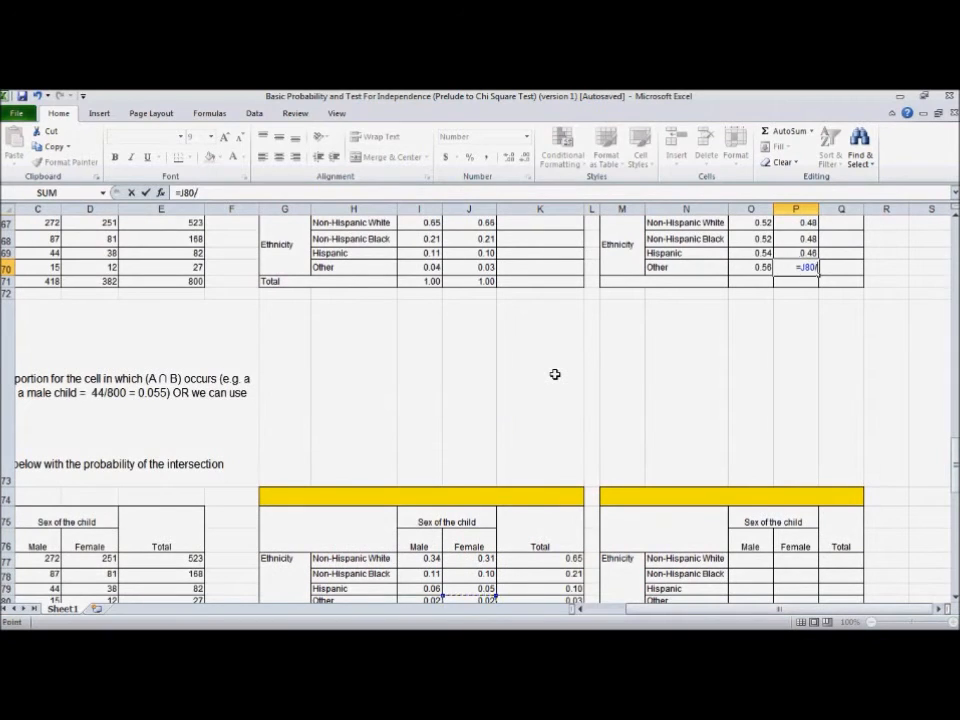
scroll(555, 374, "down", 1)
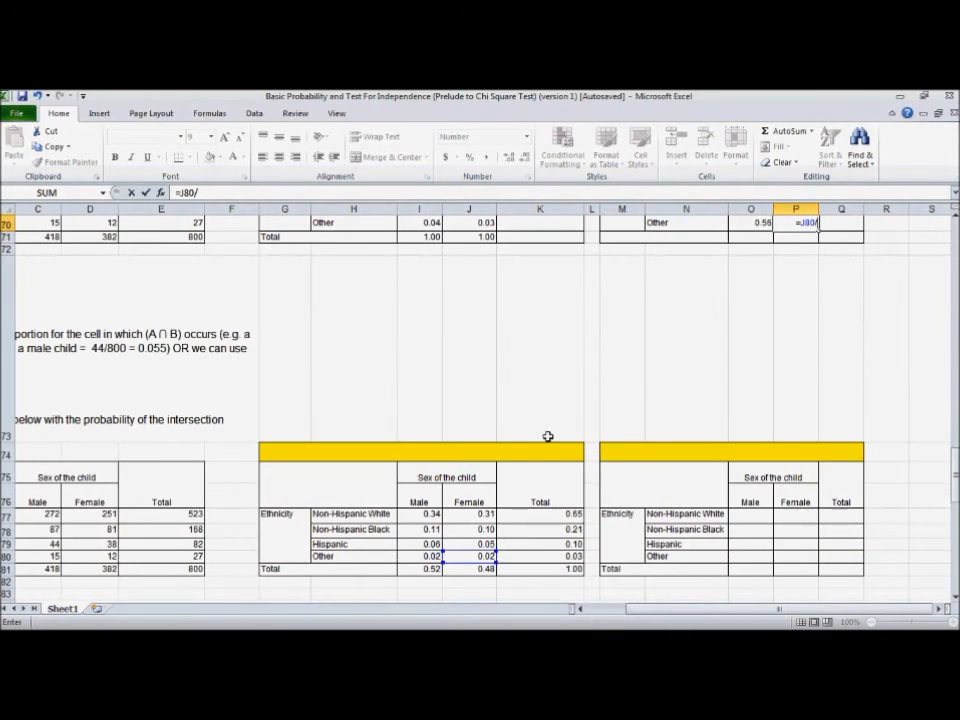
left_click(528, 554)
scroll(626, 396, "up", 1)
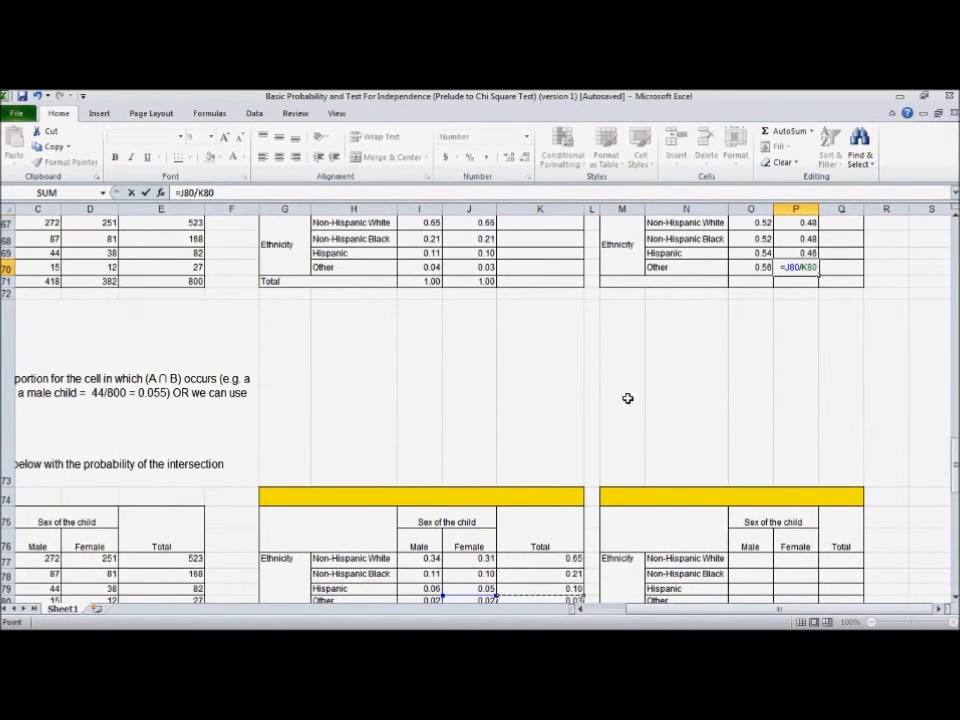
key("Return")
Total the Non-Hispanic White row of the Conditional on Ethnicity table in Q67 with a SUM of O67:P67
scroll(627, 398, "up", 3)
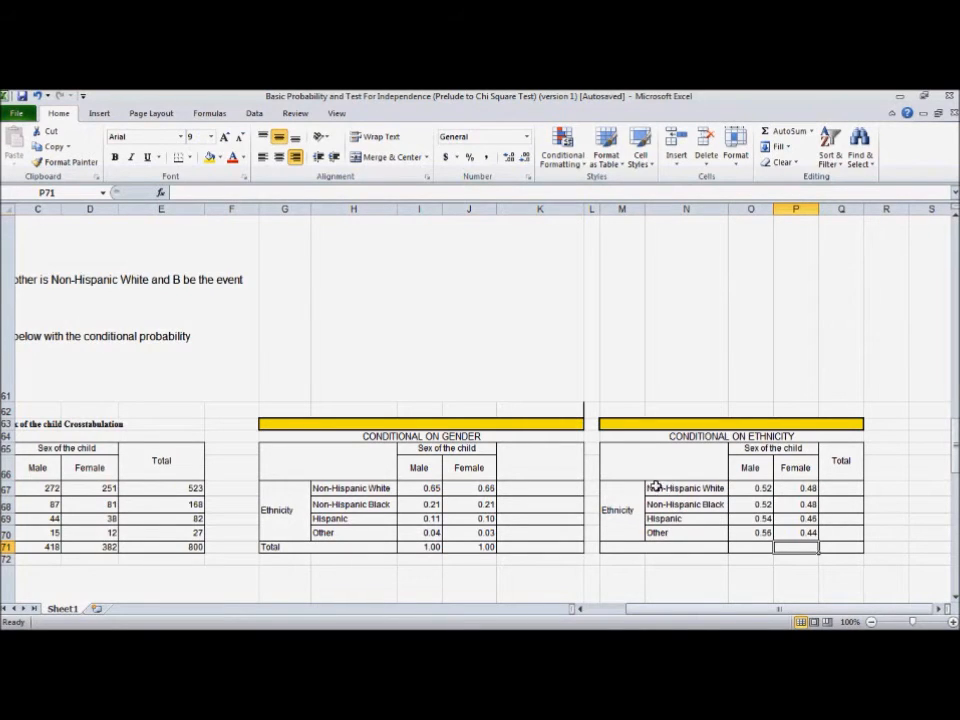
left_click(826, 489)
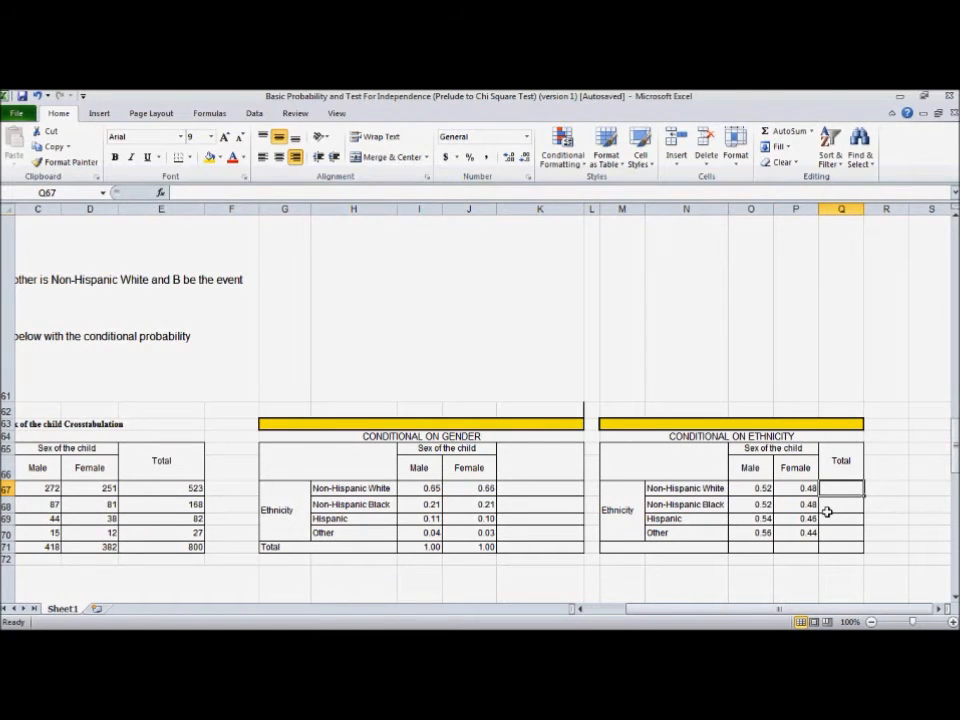
type("=sum")
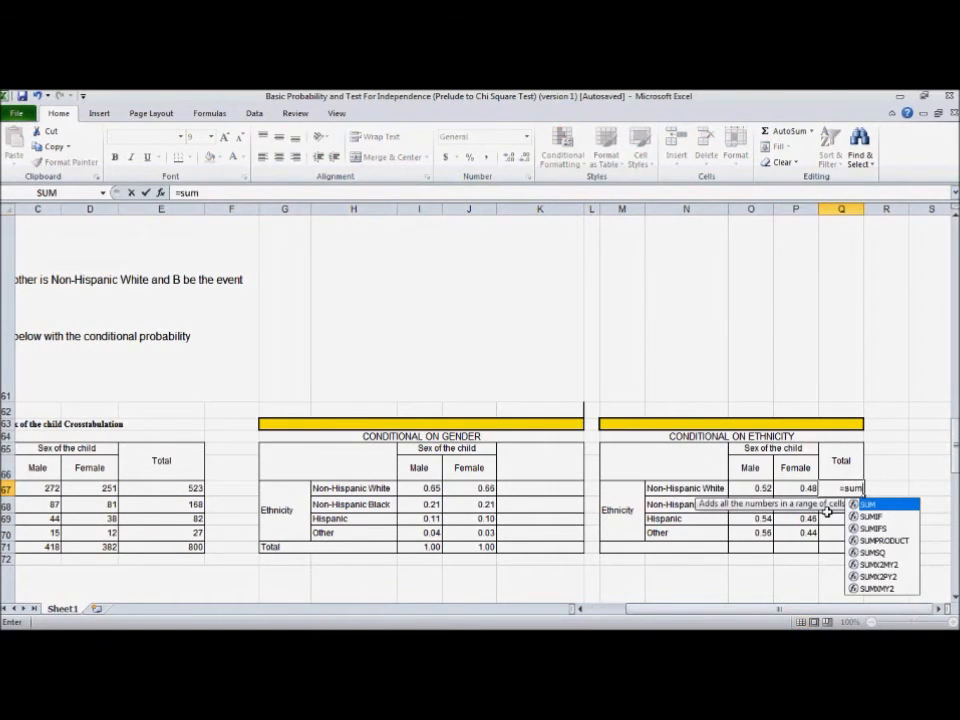
double_click(868, 504)
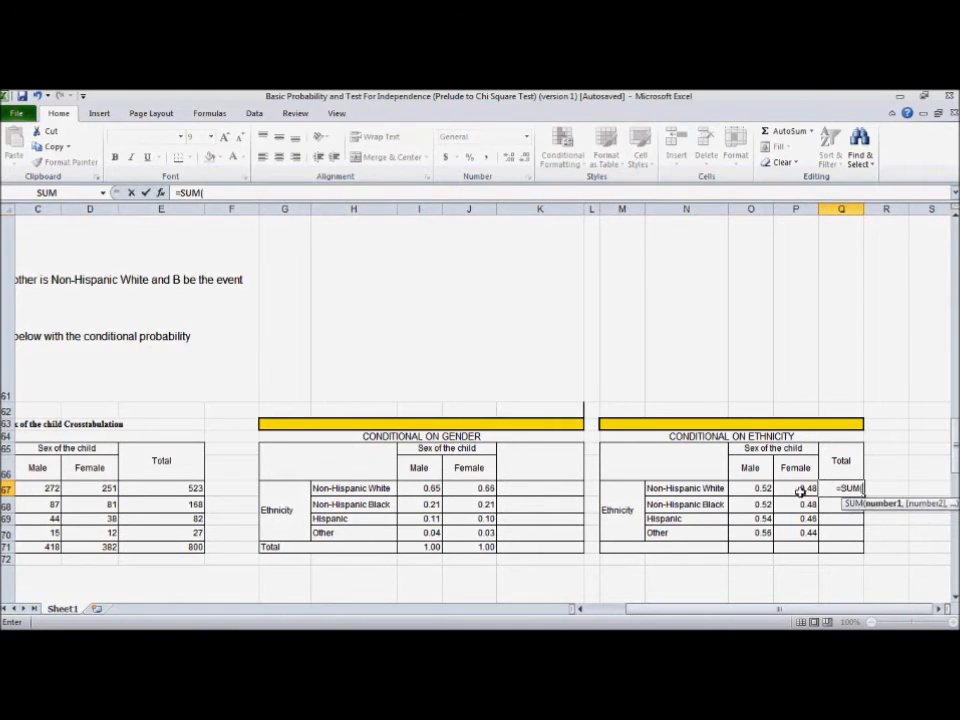
left_click_drag(762, 489, 800, 489)
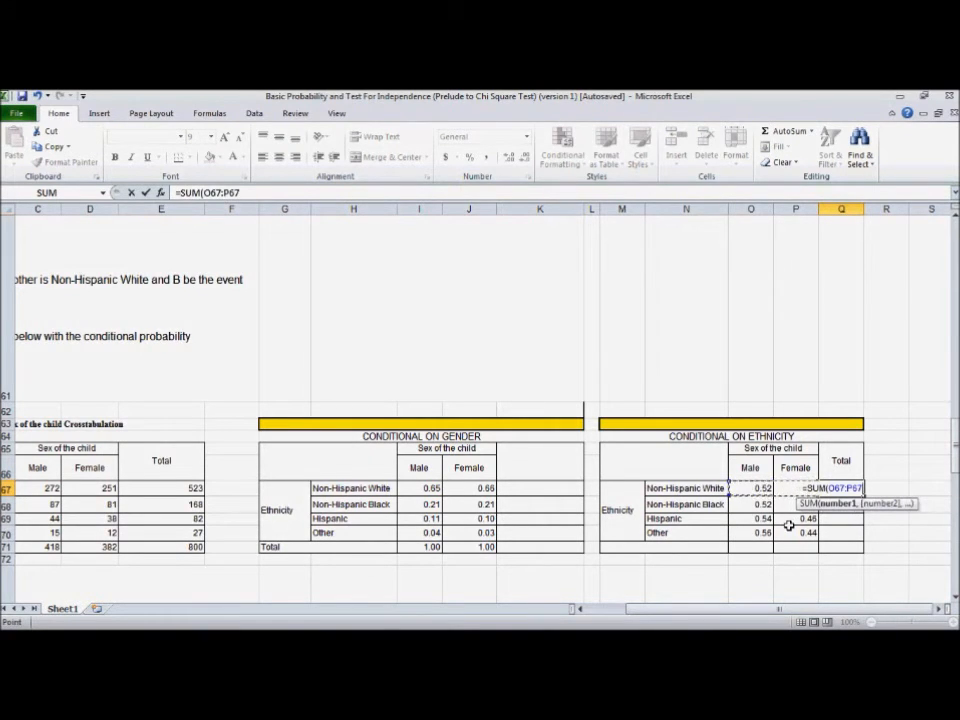
key("Return")
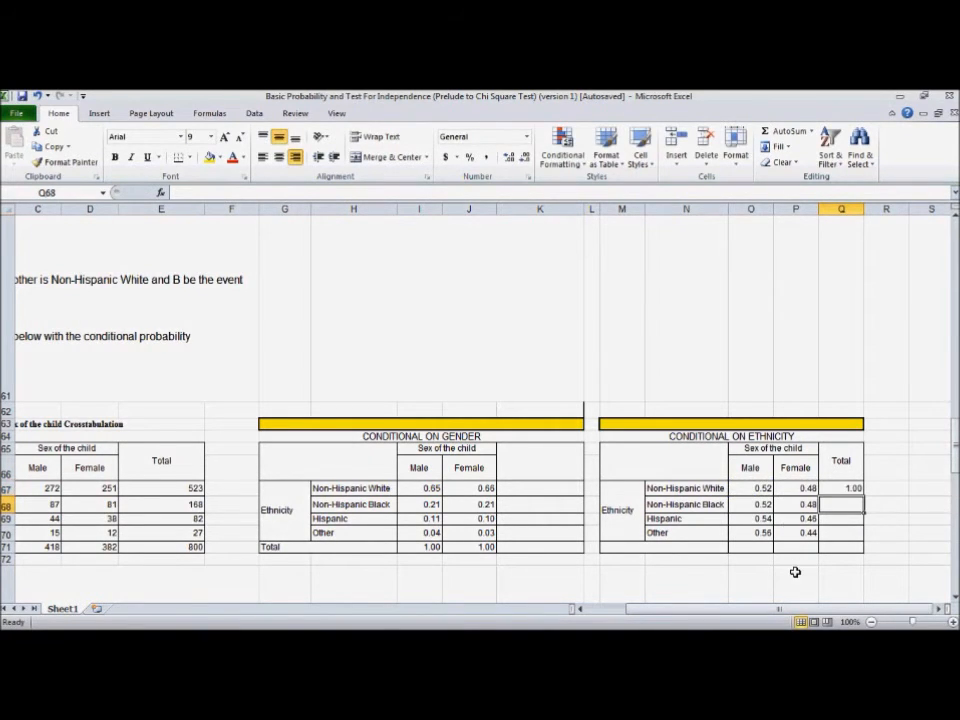
Total the Non-Hispanic Black row of the Conditional on Ethnicity table in Q68 with a SUM of O68:P68
type("=sum")
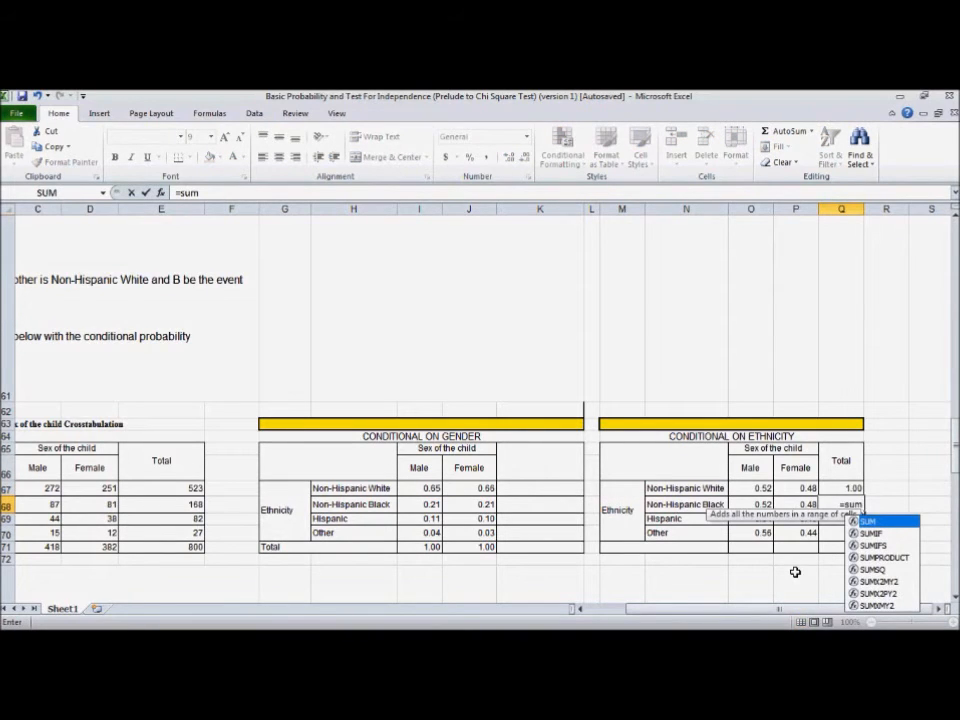
double_click(876, 522)
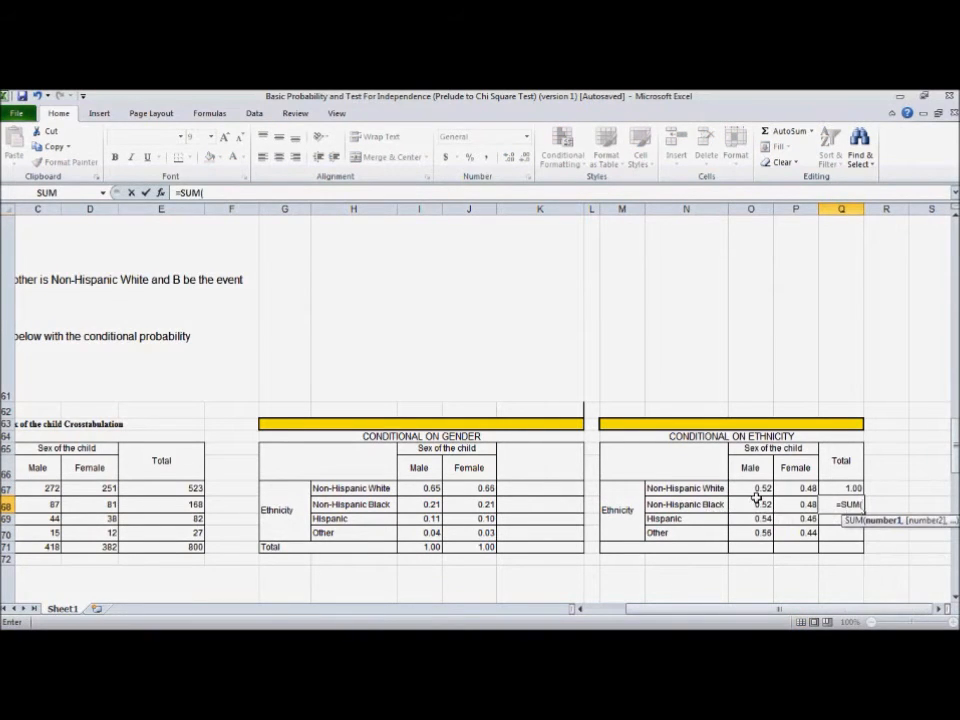
left_click_drag(758, 504, 789, 505)
key("Return")
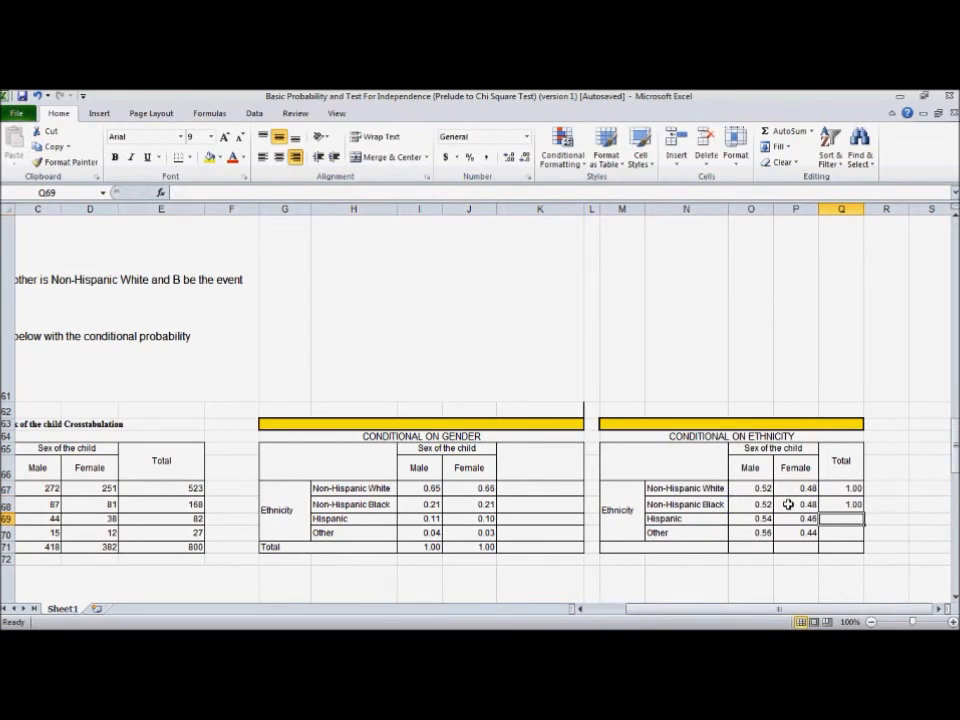
left_click(232, 117)
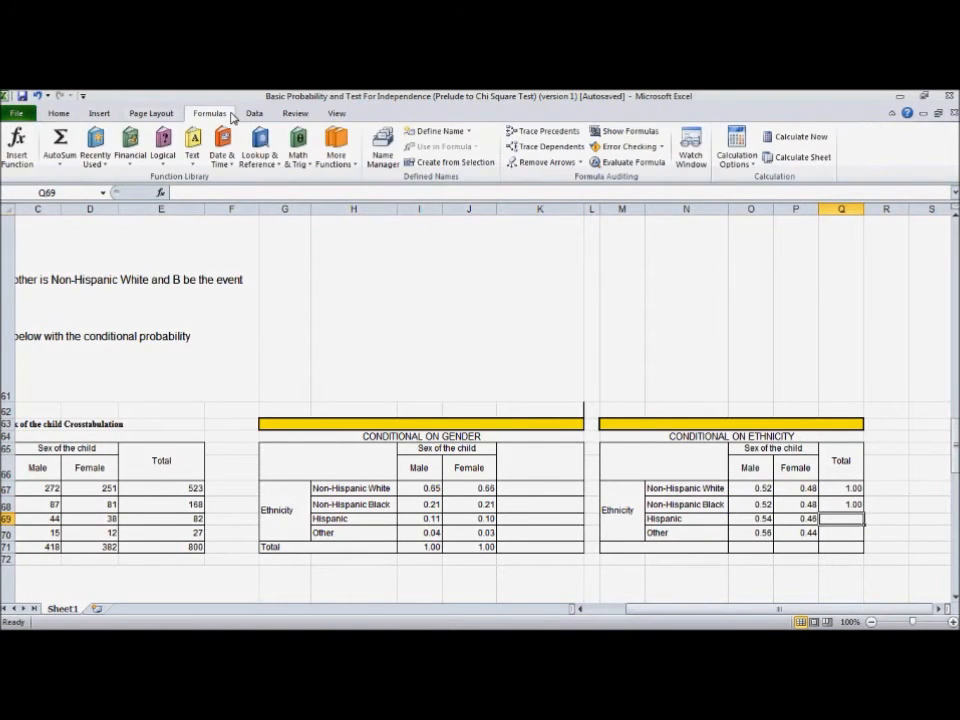
left_click(60, 140)
key("Return")
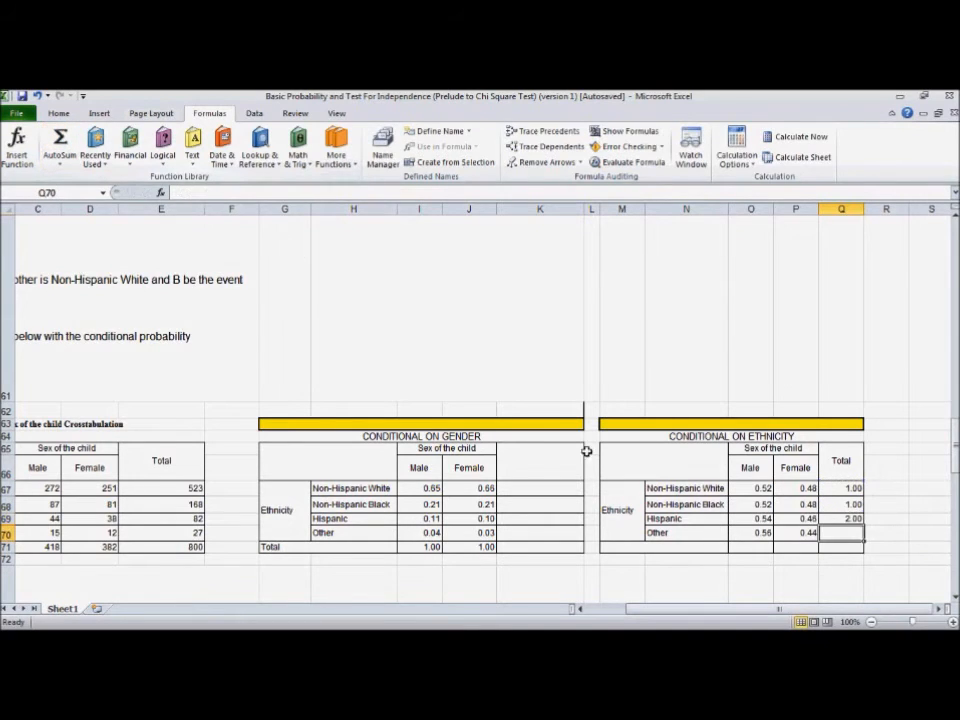
left_click(843, 519)
key("Delete")
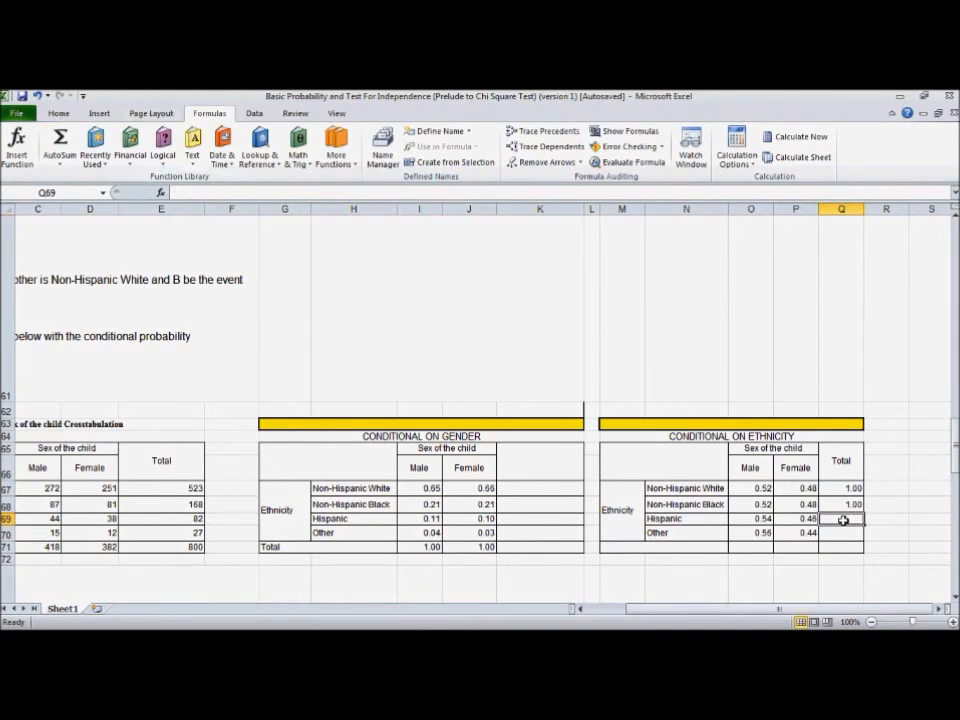
Total the Hispanic row of the Conditional on Ethnicity table in Q69 with a SUM of O69:P69
type("=sum")
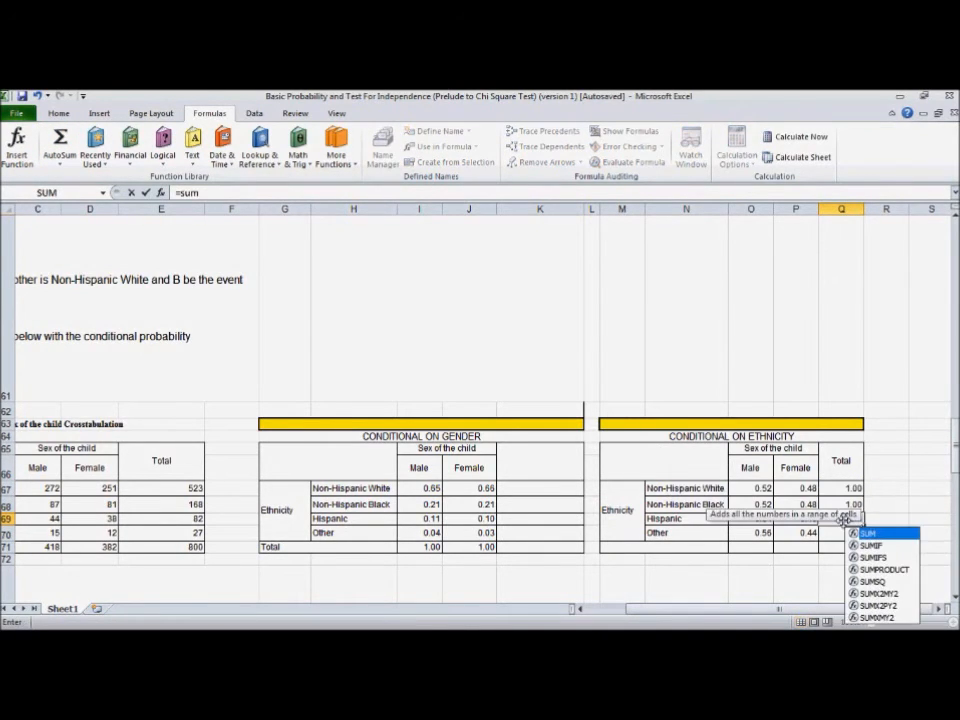
double_click(866, 533)
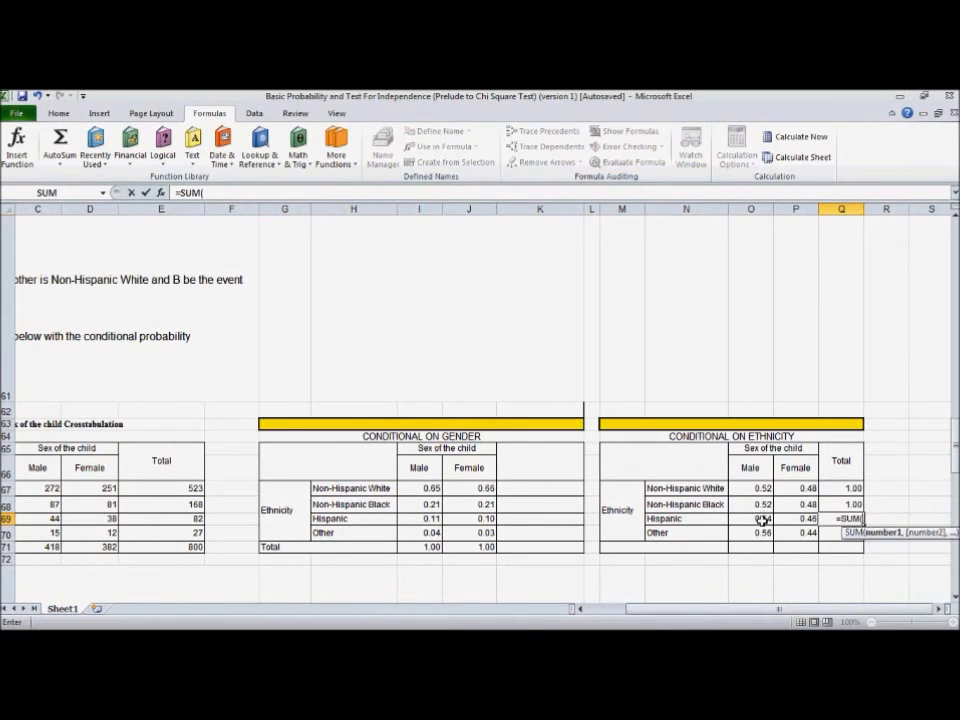
left_click_drag(762, 521, 806, 518)
key("Return")
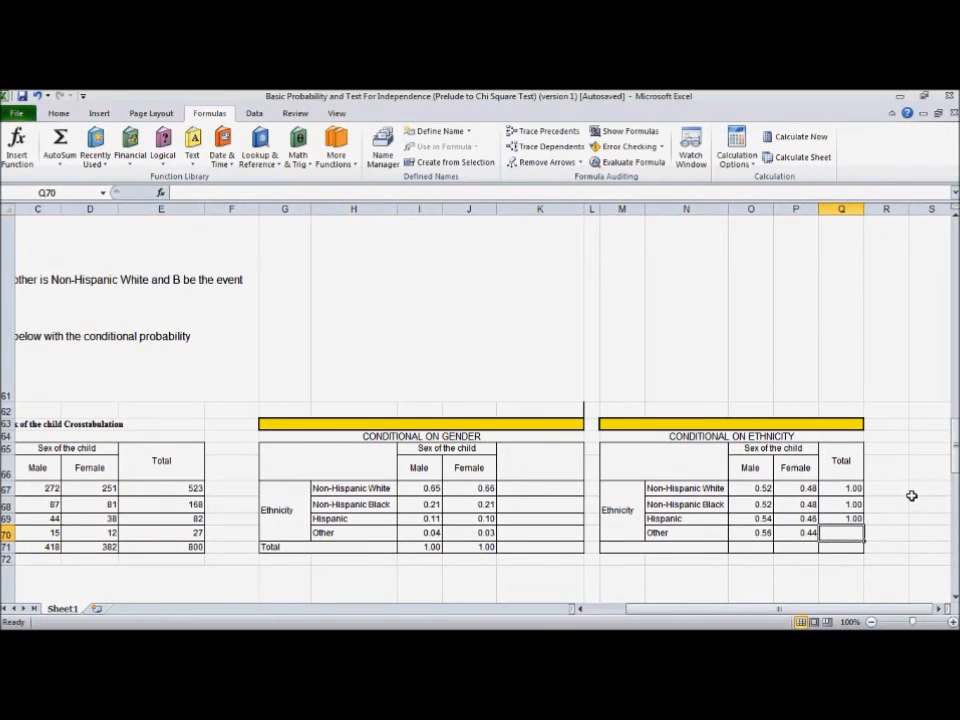
Total the Other ethnicity row of the Conditional on Ethnicity table in Q70 with the formula =SUM(O70:P70)
type("=")
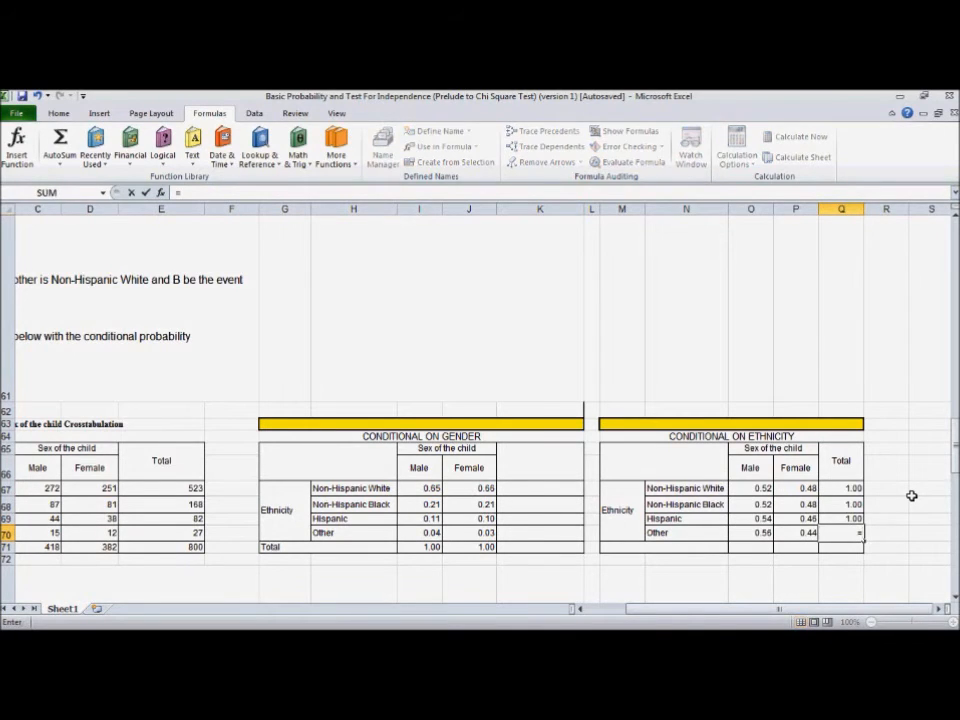
type("sum")
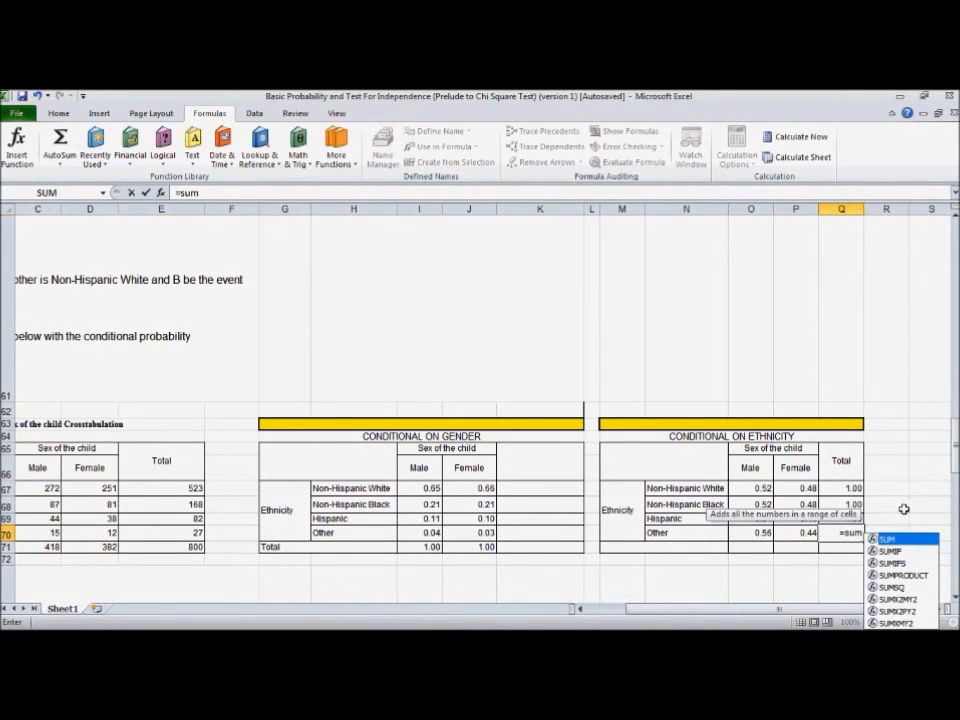
double_click(893, 540)
left_click_drag(756, 533, 798, 533)
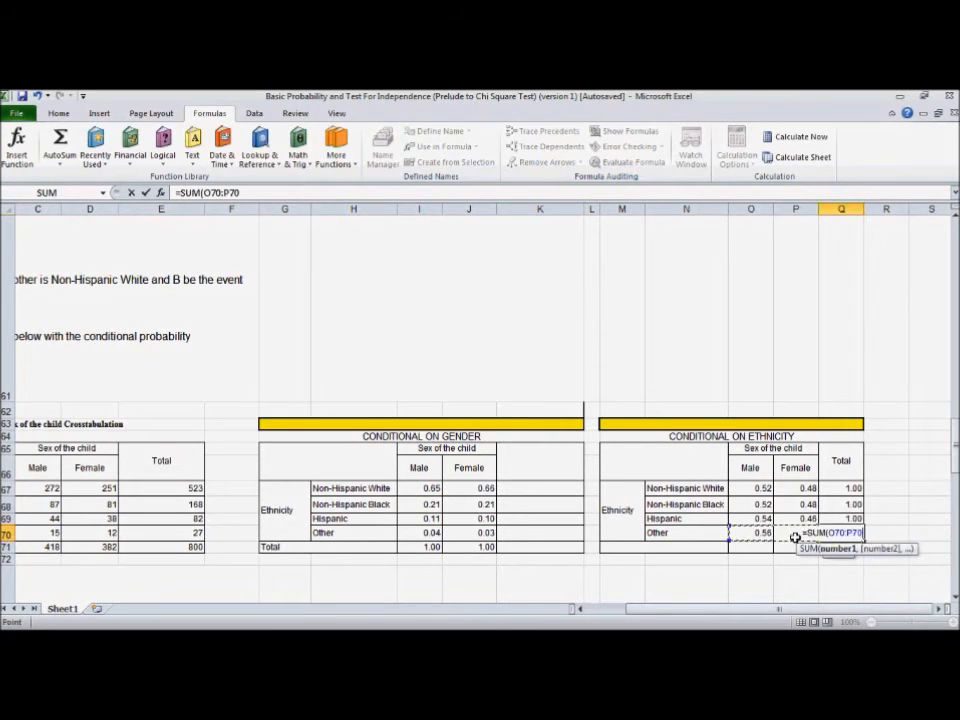
key("Return")
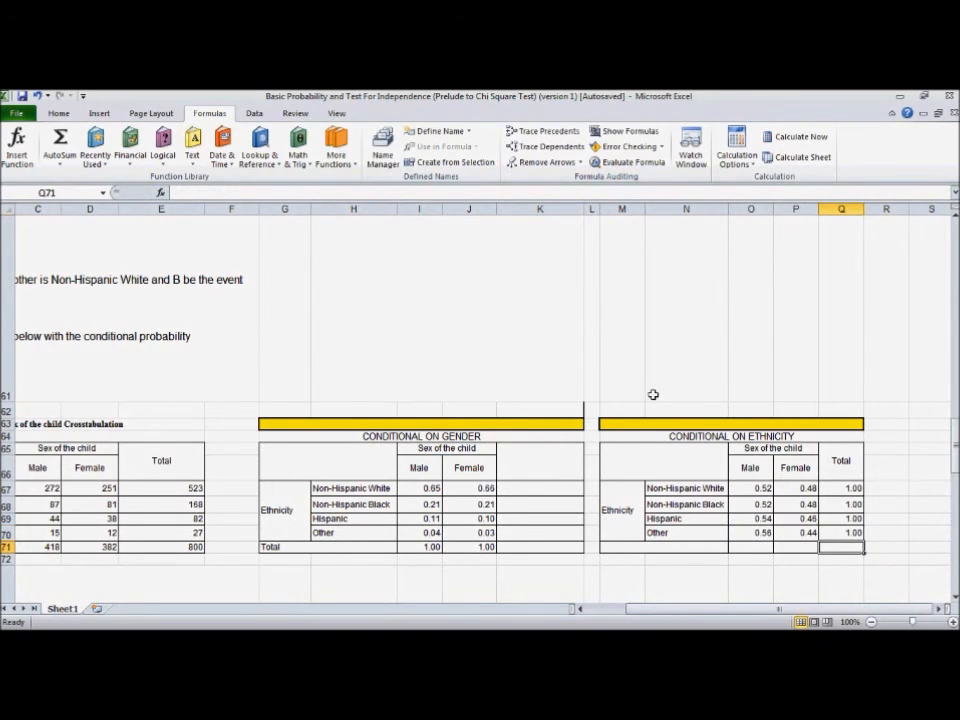
Review the Conditional on Gender formula in I67 and compare the conditional probability tables and formulas with the Intersection section
scroll(338, 411, "down", 1)
scroll(237, 321, "up", 1)
left_click(578, 609)
left_click(578, 609)
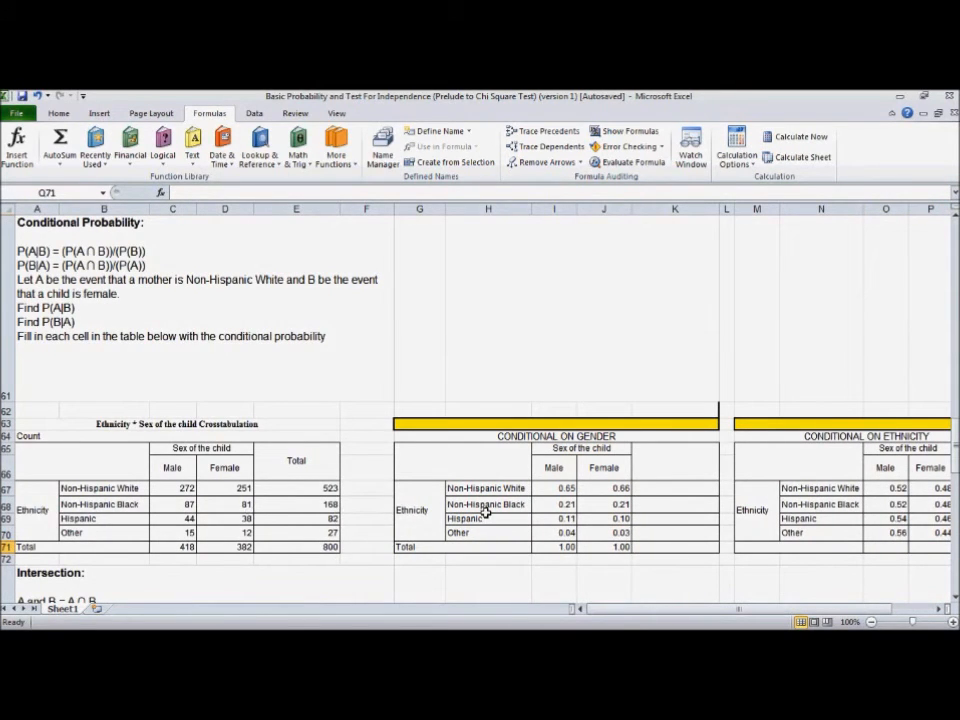
left_click(555, 490)
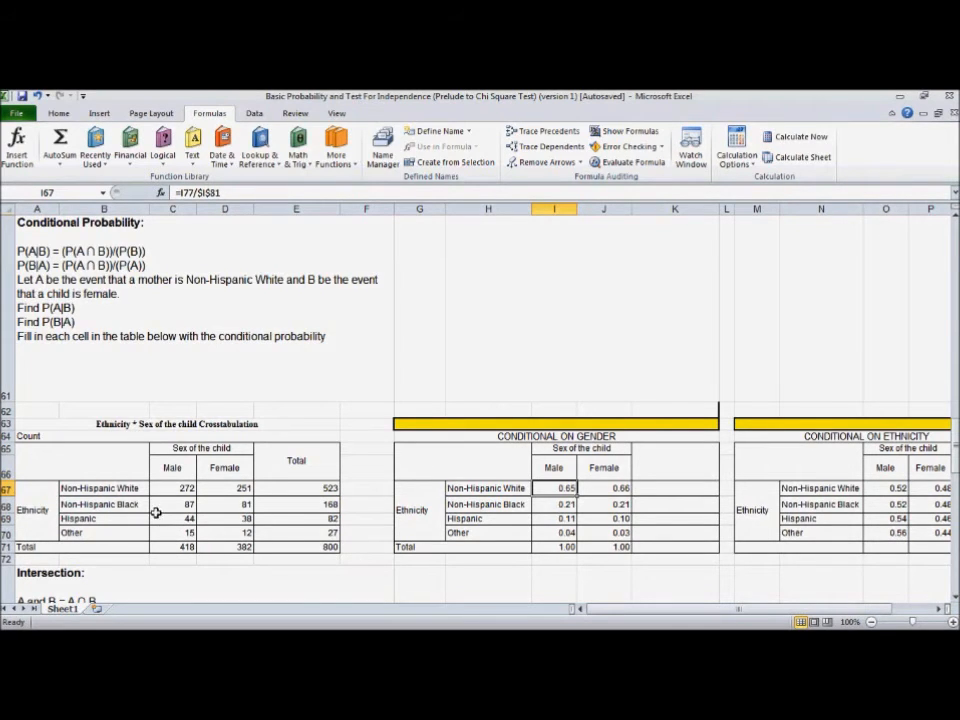
scroll(156, 512, "down", 3)
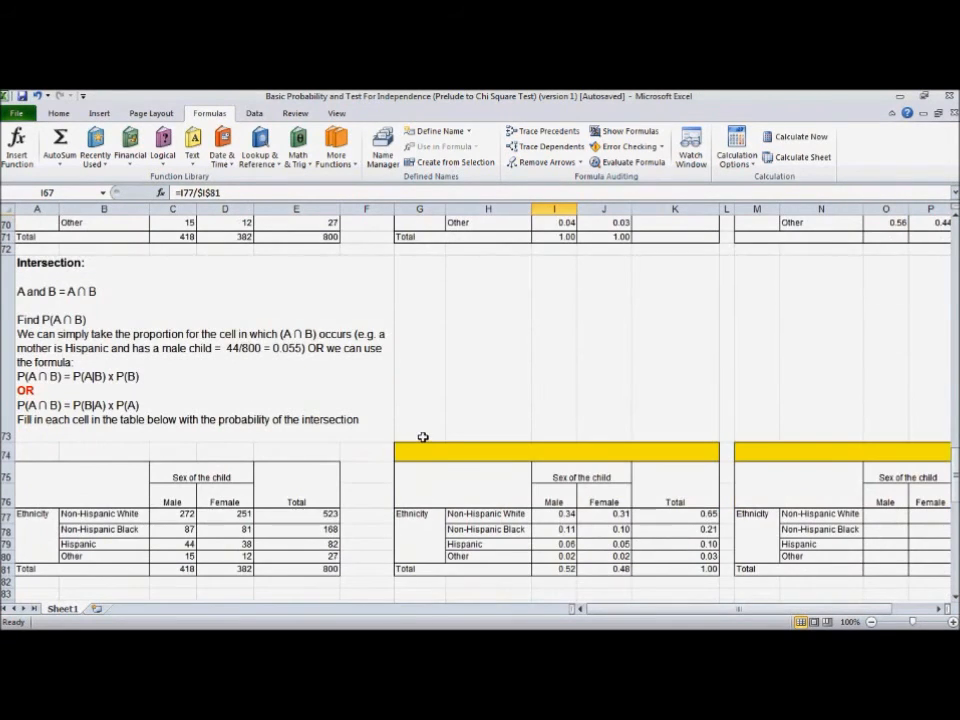
left_click(423, 437)
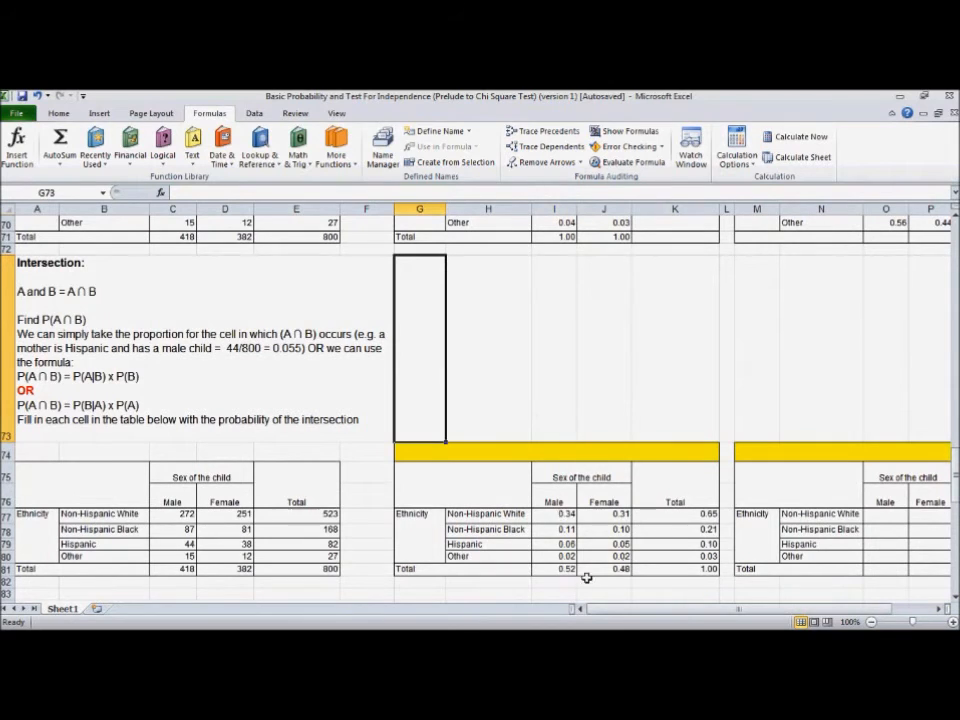
scroll(326, 488, "up", 2)
scroll(326, 488, "up", 2)
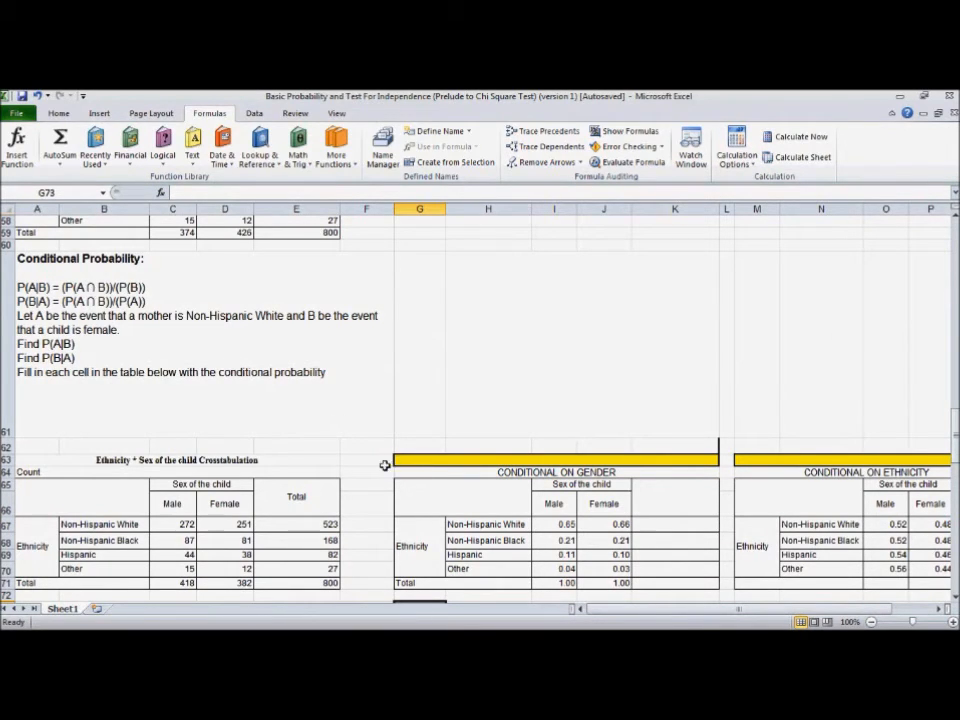
scroll(367, 450, "down", 1)
scroll(368, 450, "up", 1)
scroll(392, 490, "down", 2)
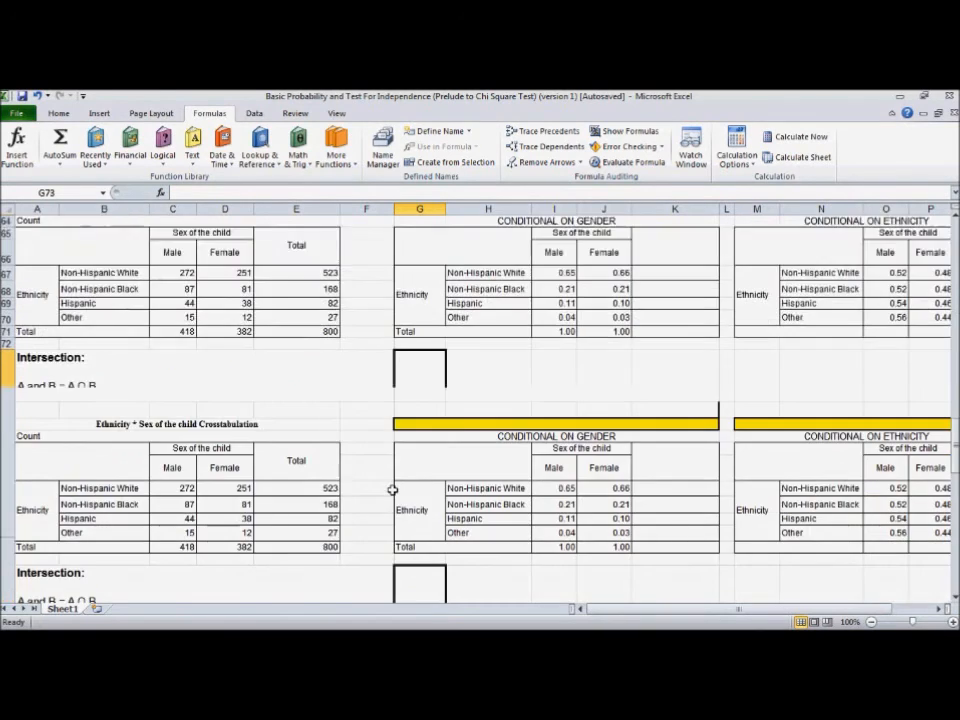
scroll(392, 490, "down", 2)
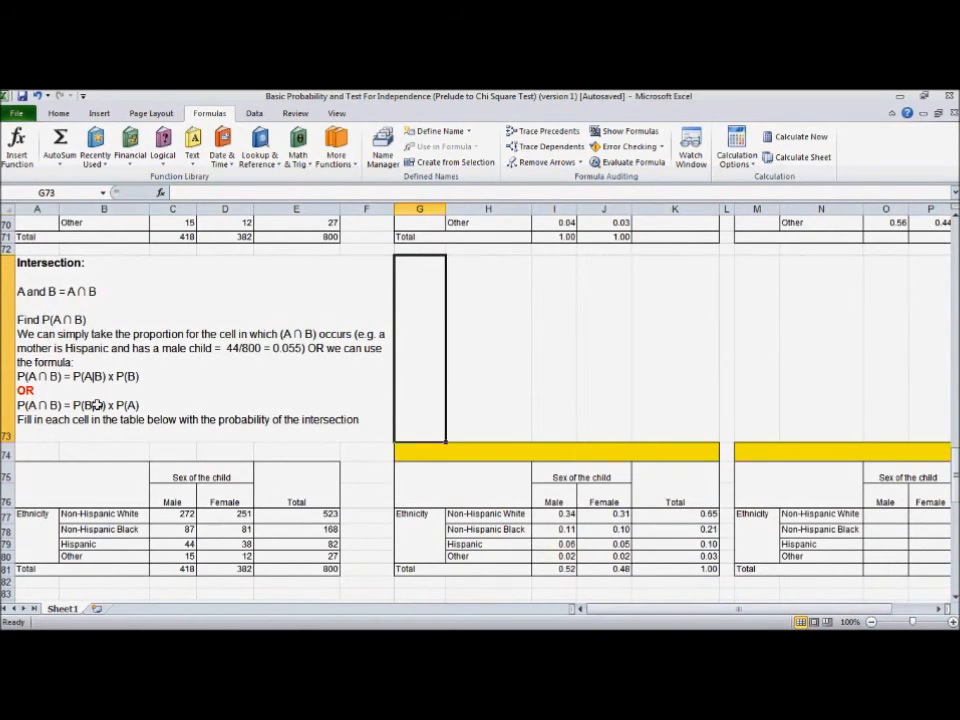
scroll(69, 400, "up", 5)
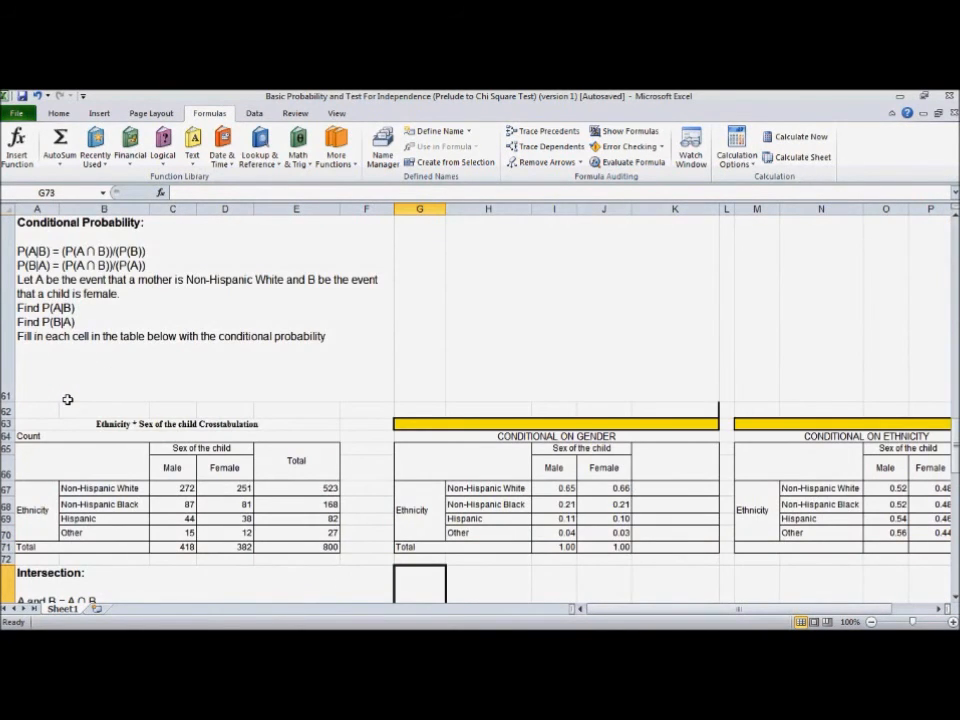
scroll(67, 399, "down", 5)
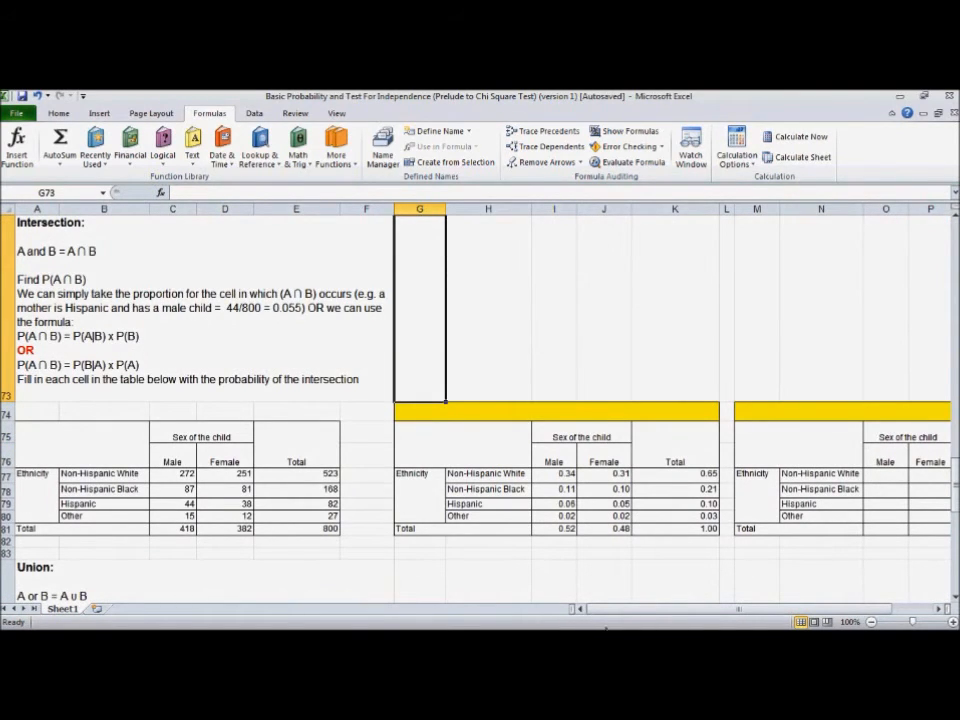
mouse_move(622, 622)
left_mouse_down()
mouse_move(660, 617)
mouse_move(628, 617)
left_mouse_up()
Examine the Intersection instructions alongside the male Non-Hispanic White count in C77, the grand total in E81 and the conditional tables
left_click(111, 268)
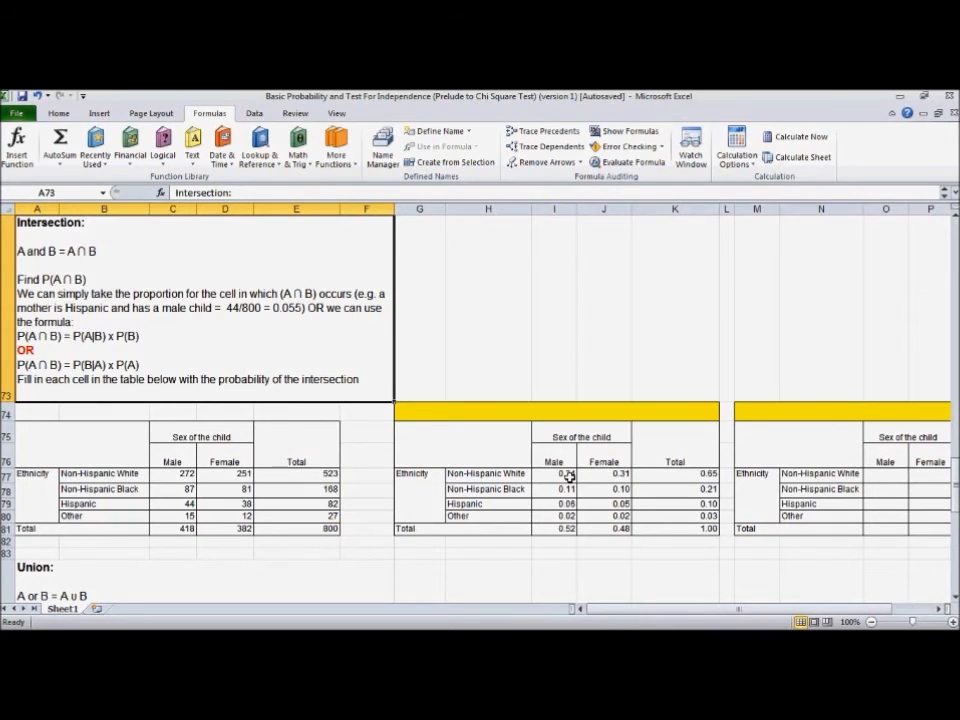
left_click(177, 475)
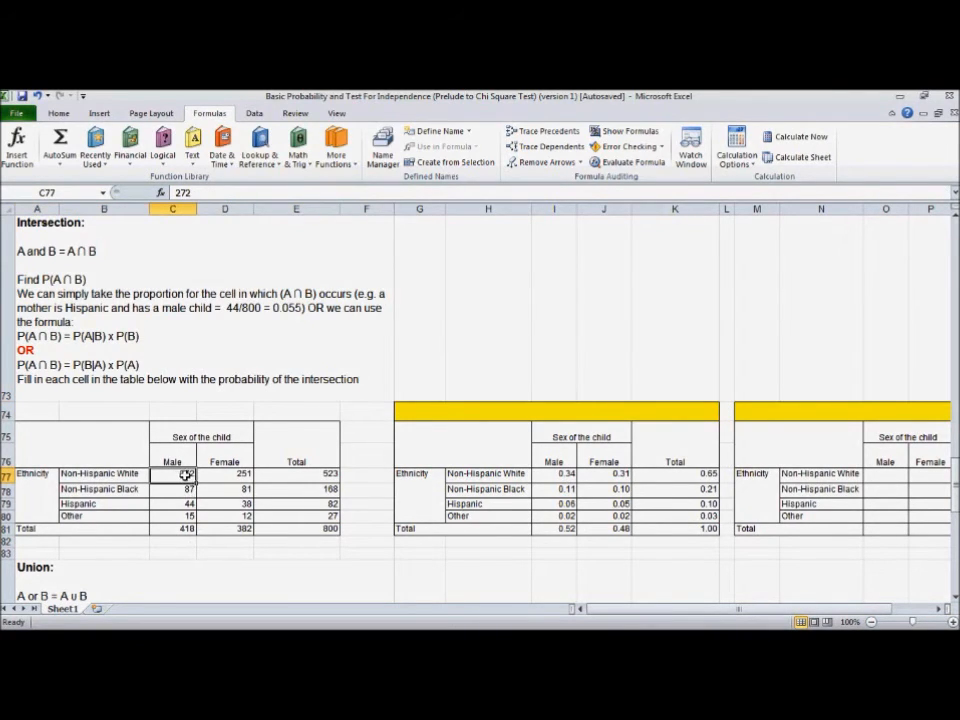
left_click(296, 528)
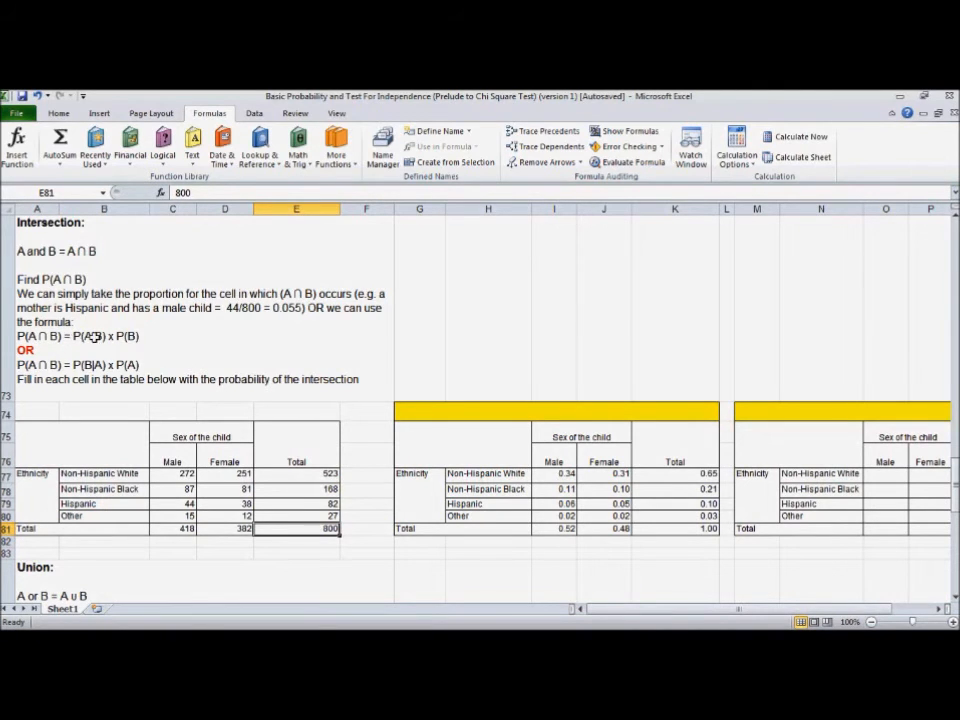
scroll(189, 377, "up", 1)
scroll(189, 377, "up", 2)
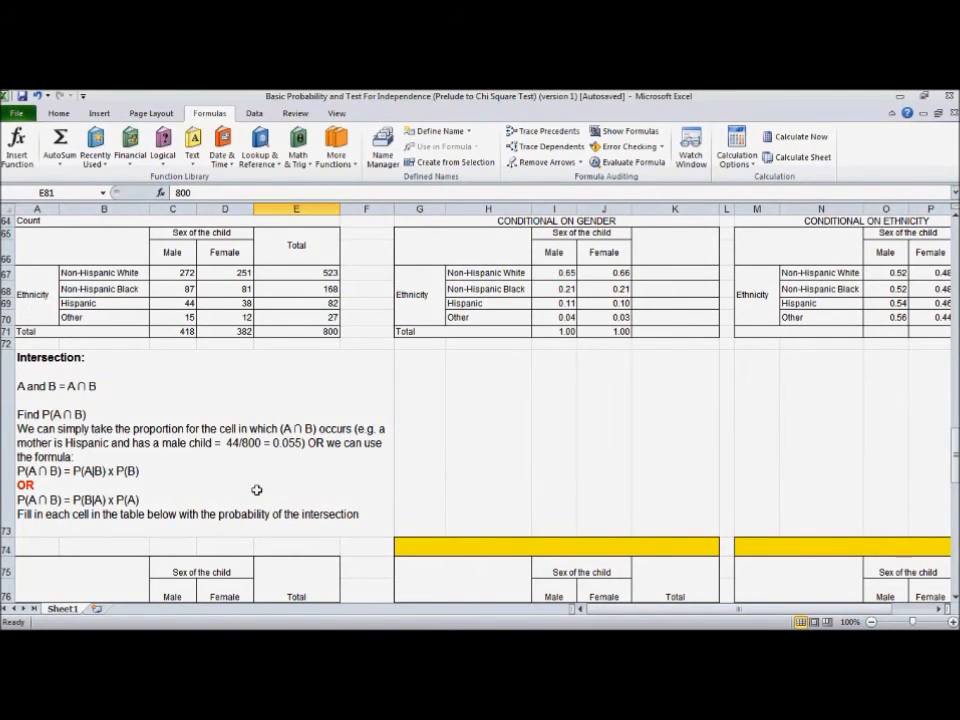
scroll(313, 475, "down", 2)
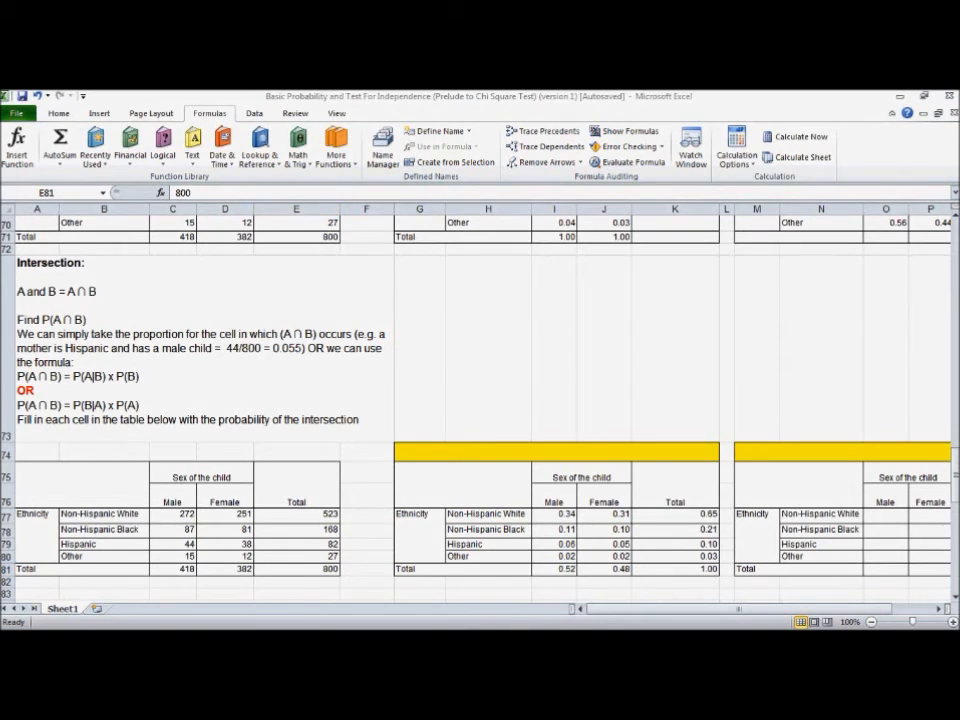
Calculate the male Non-Hispanic White intersection probability in O77 of the second Intersection table with the formula =I67*I81
left_click(942, 608)
left_click(942, 608)
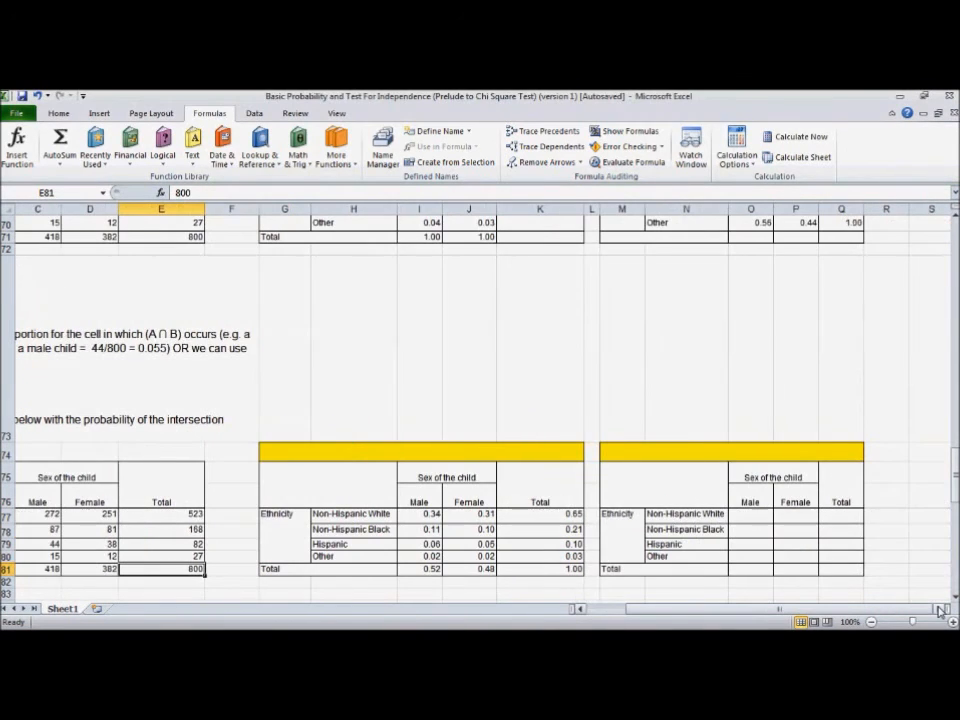
left_click(753, 517)
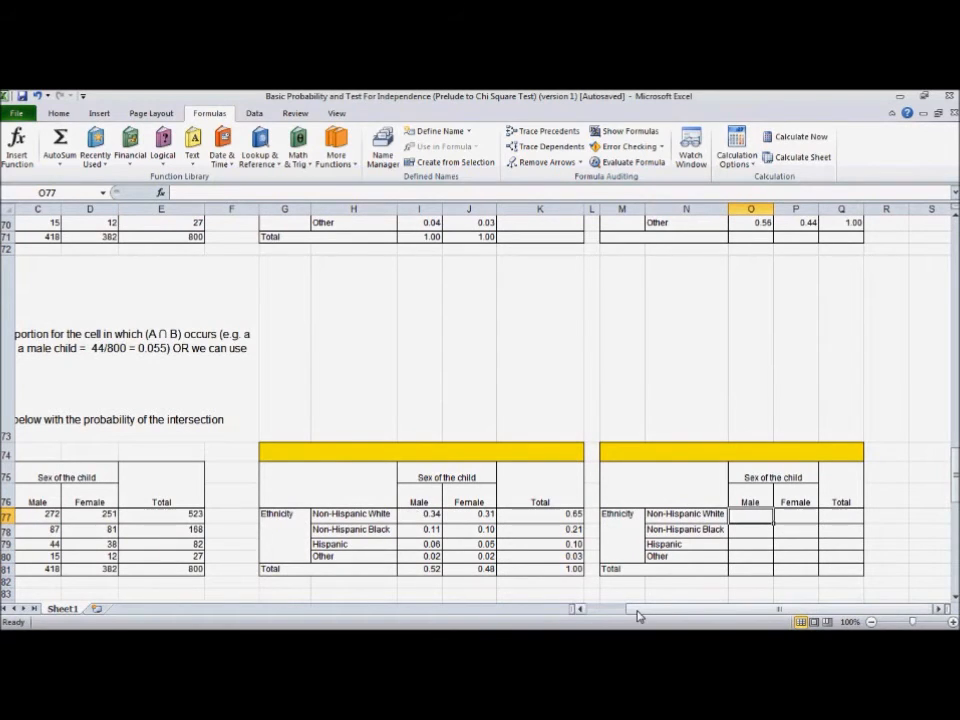
left_click_drag(639, 616, 617, 621)
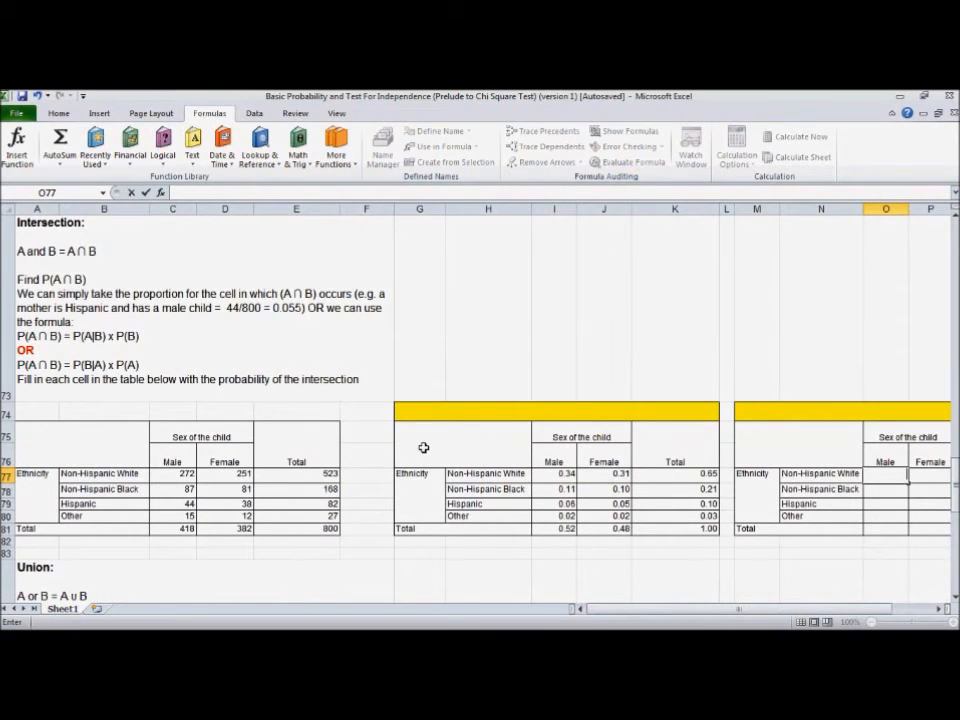
left_click_drag(588, 618, 597, 618)
scroll(561, 501, "up", 3)
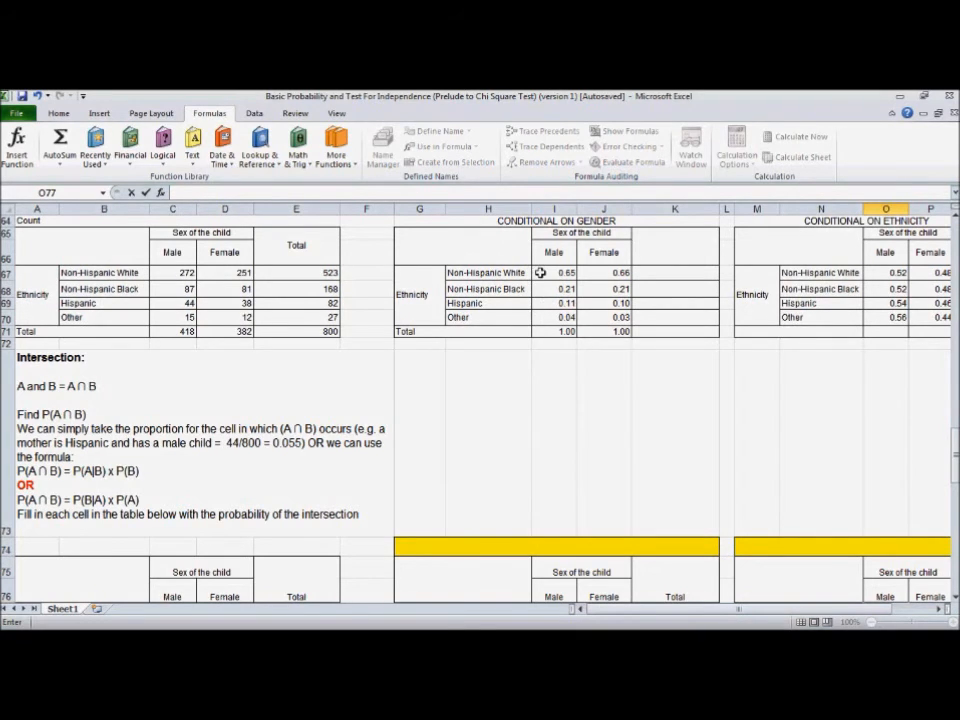
scroll(663, 449, "down", 1)
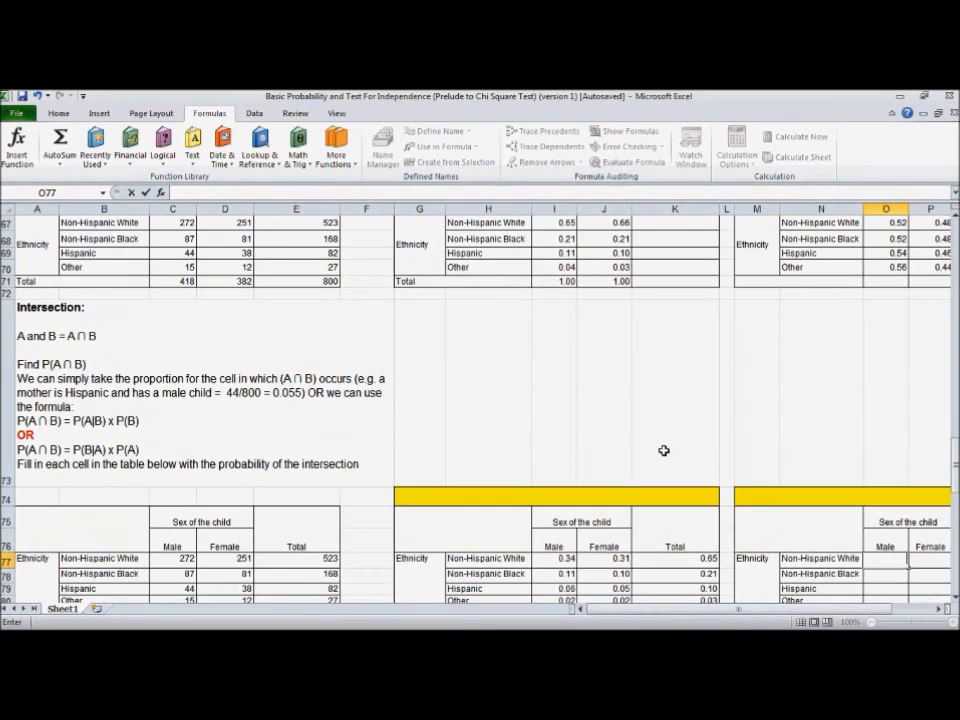
scroll(240, 445, "down", 1)
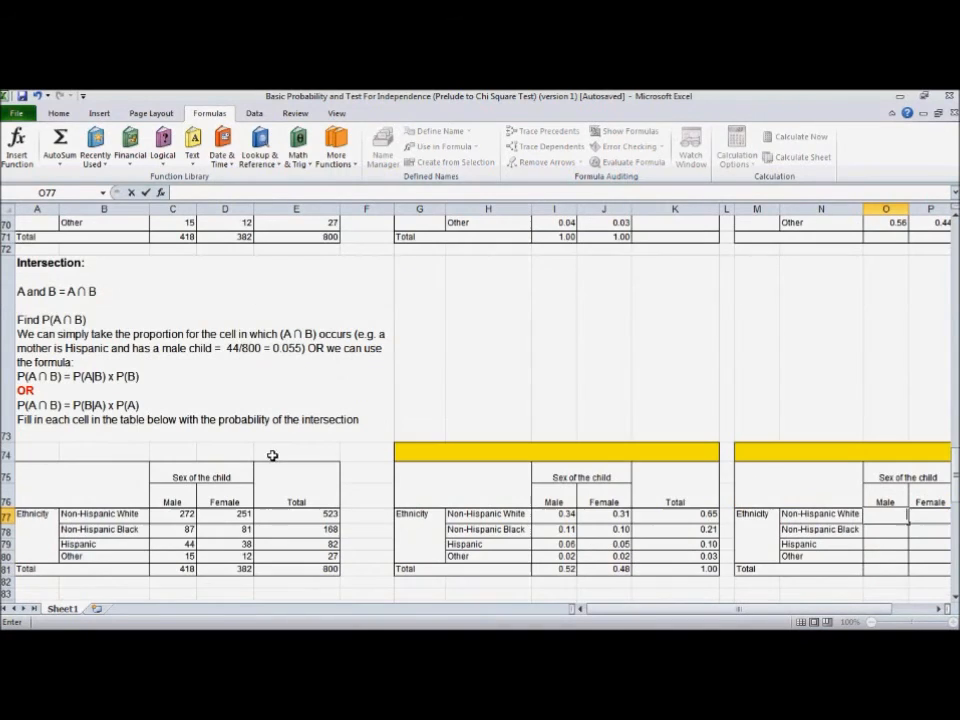
key("Escape")
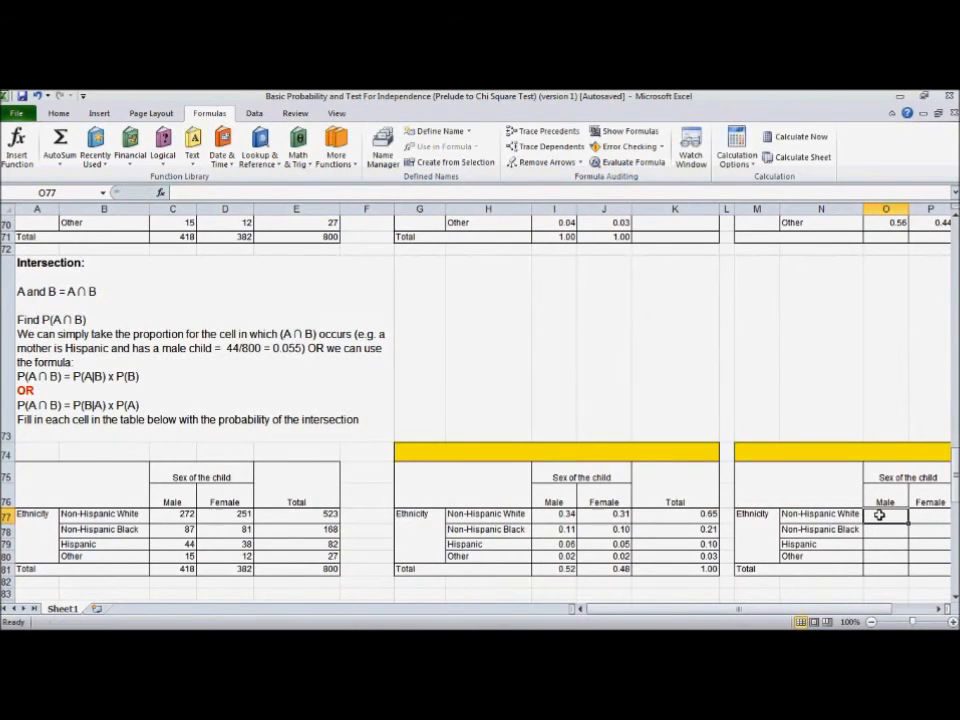
type("=")
scroll(880, 515, "up", 2)
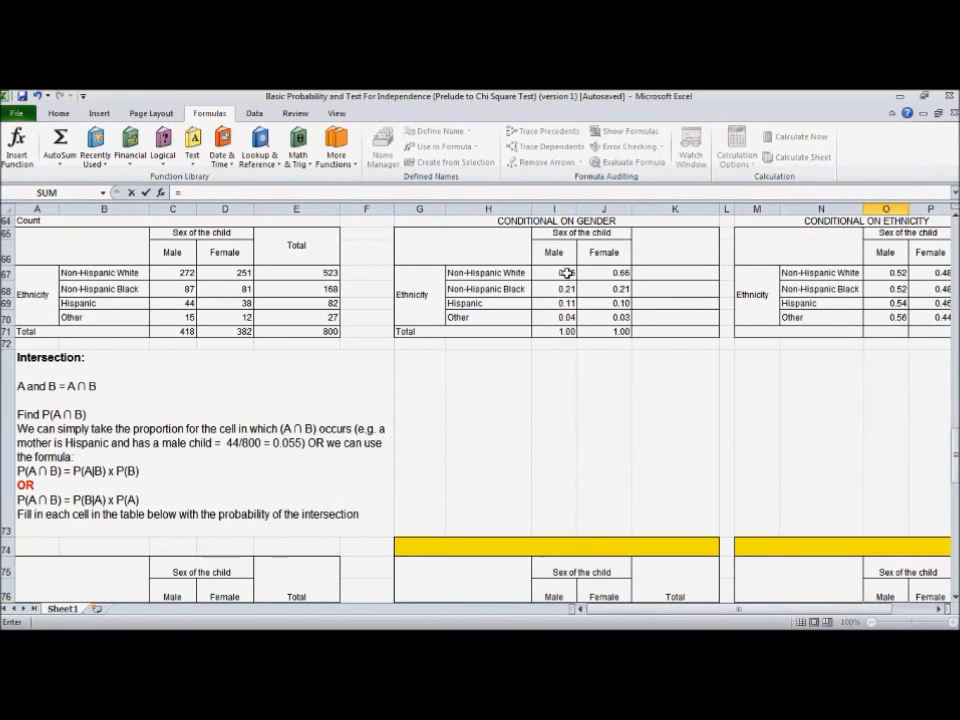
left_click(567, 273)
scroll(656, 452, "down", 2)
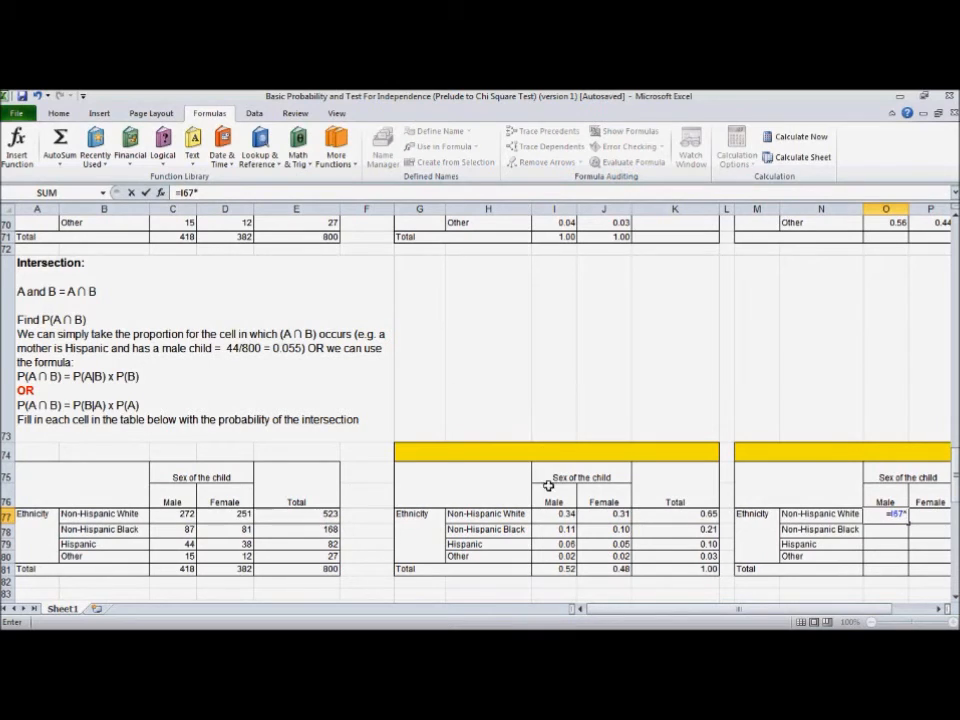
left_click(556, 572)
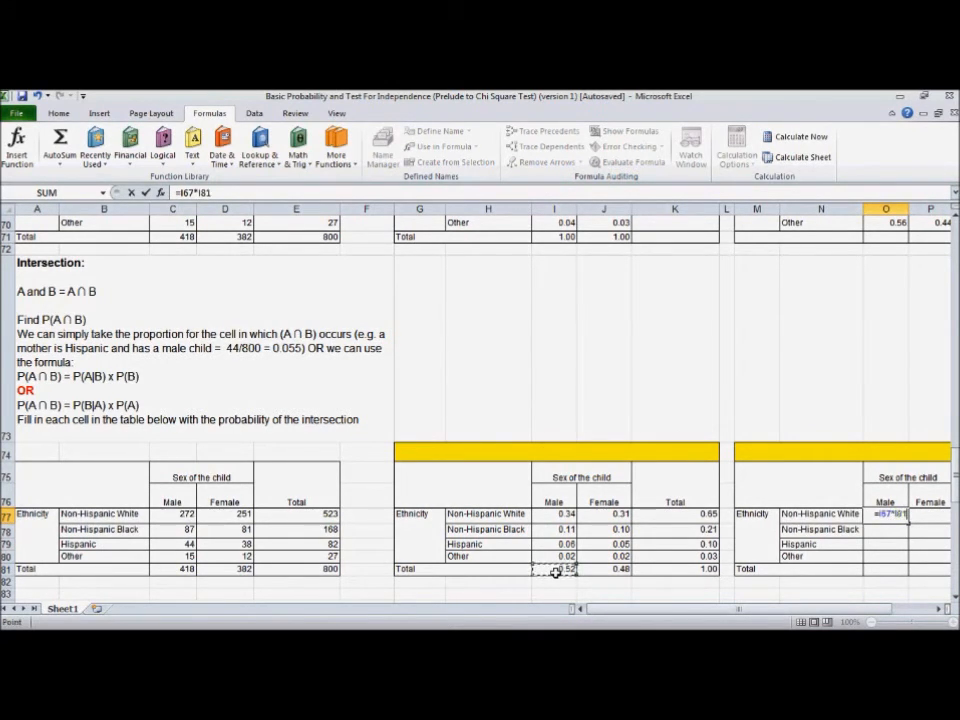
key("Return")
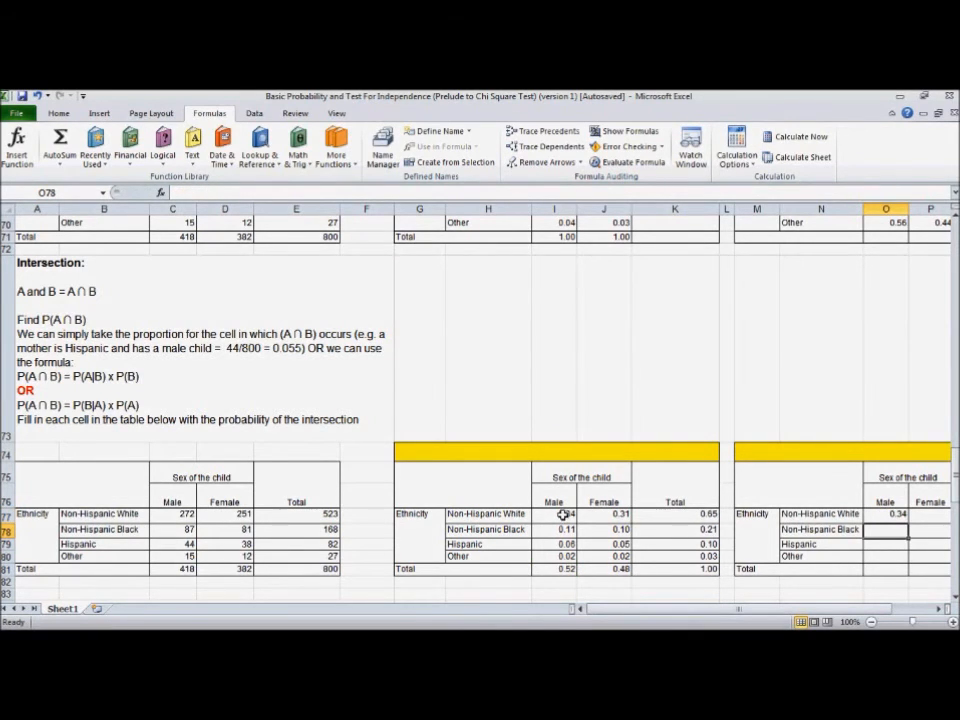
Review the Conditional Probability definitions alongside the male Non-Hispanic White and Non-Hispanic Black formulas in I67 and I68 of the Conditional on Gender table
scroll(687, 396, "down", 1)
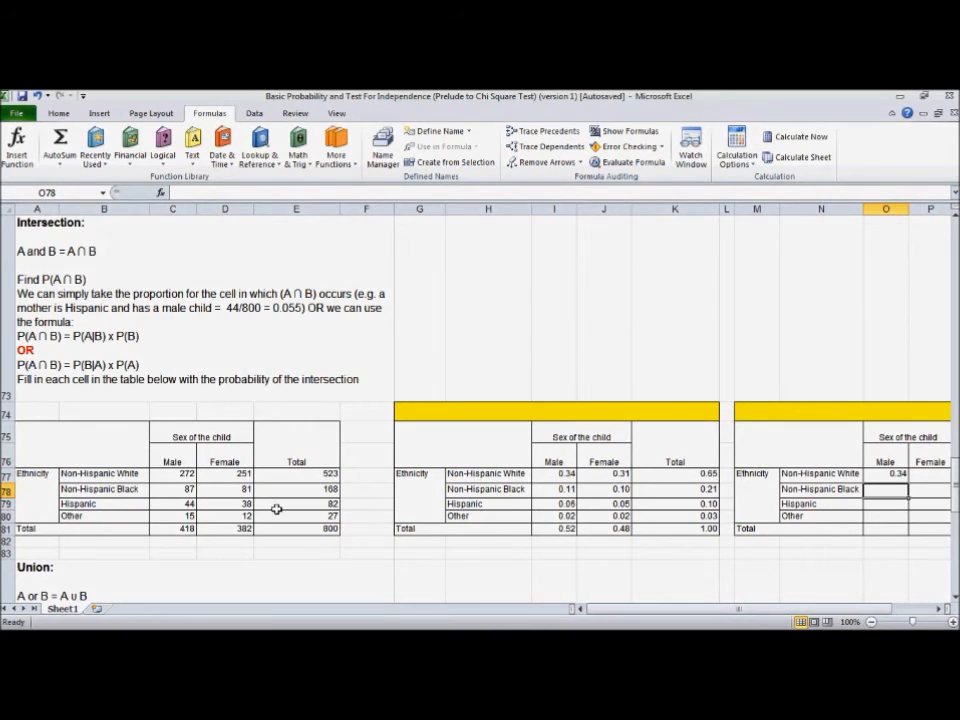
scroll(226, 522, "up", 1)
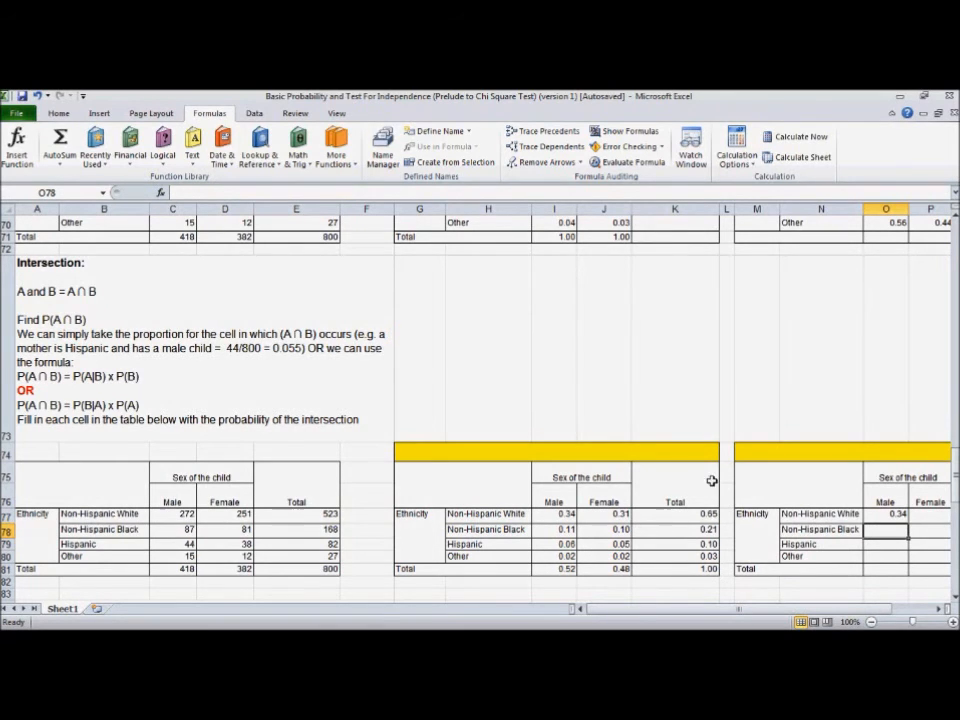
scroll(544, 536, "up", 3)
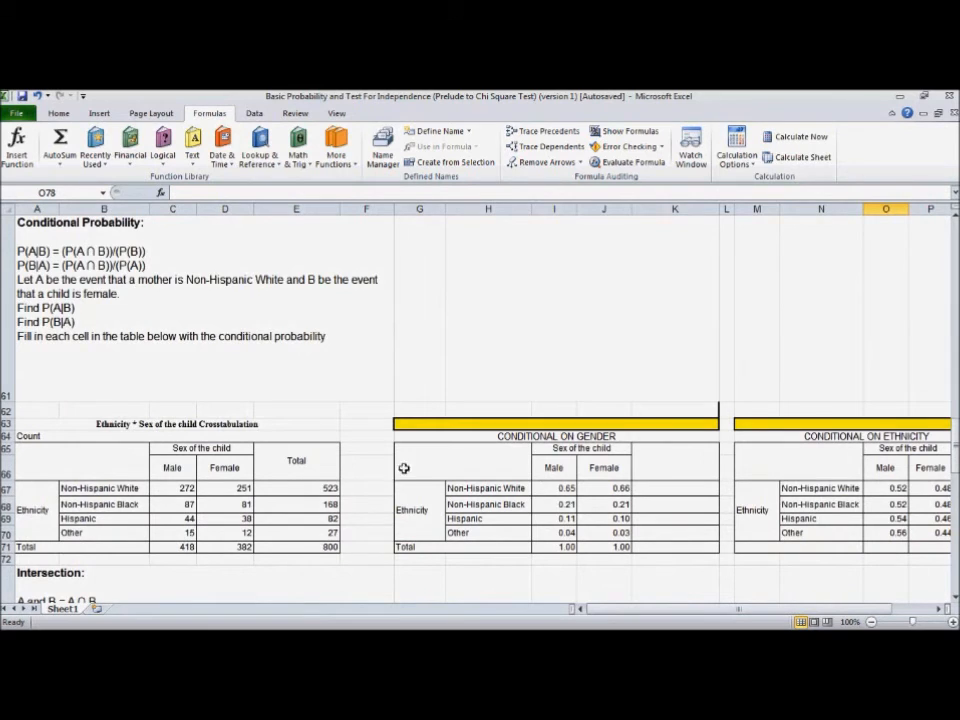
scroll(241, 474, "down", 1)
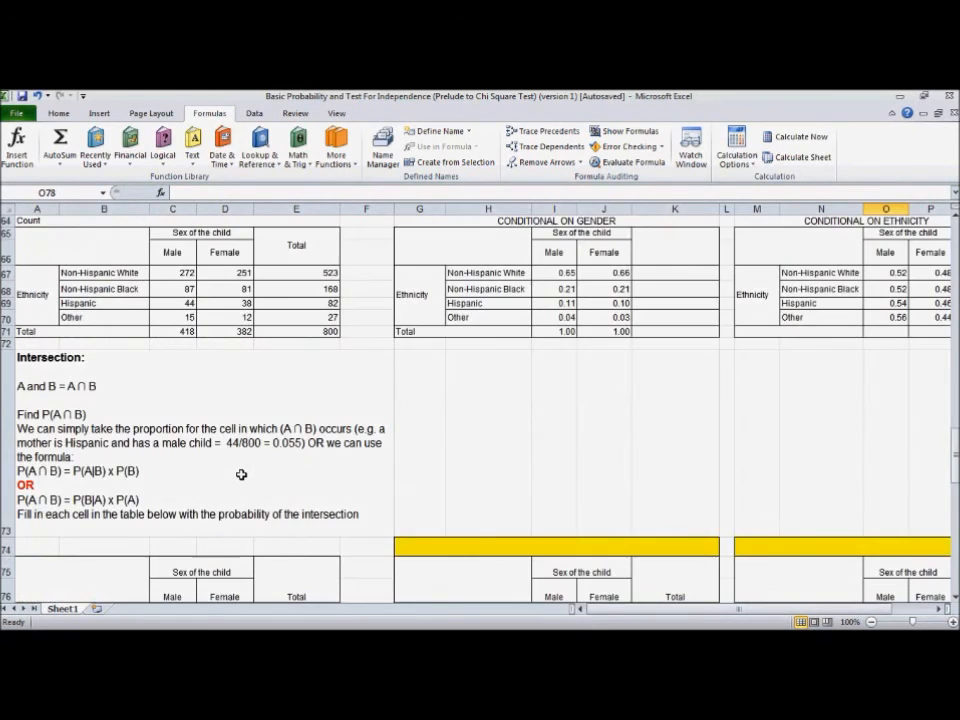
scroll(241, 474, "up", 1)
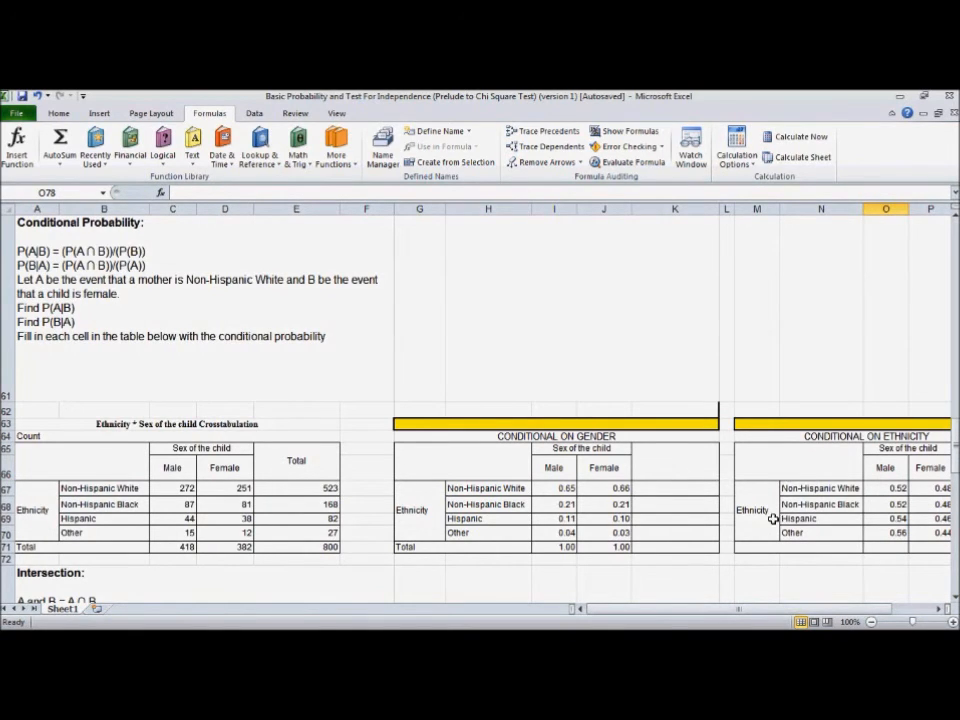
scroll(746, 525, "up", 1)
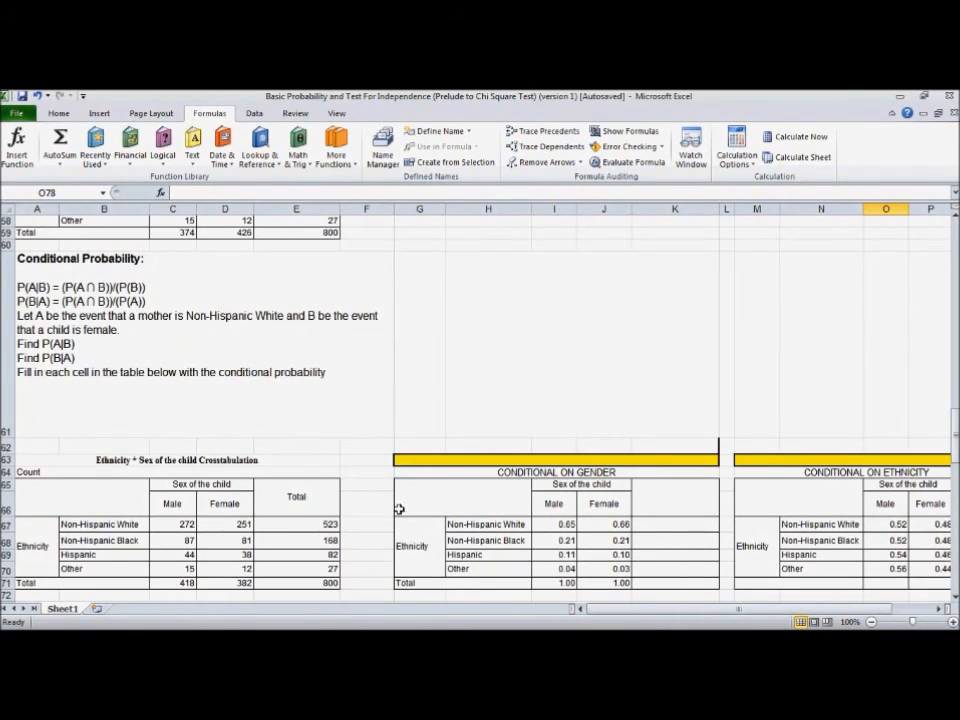
left_click(566, 525)
left_click(564, 540)
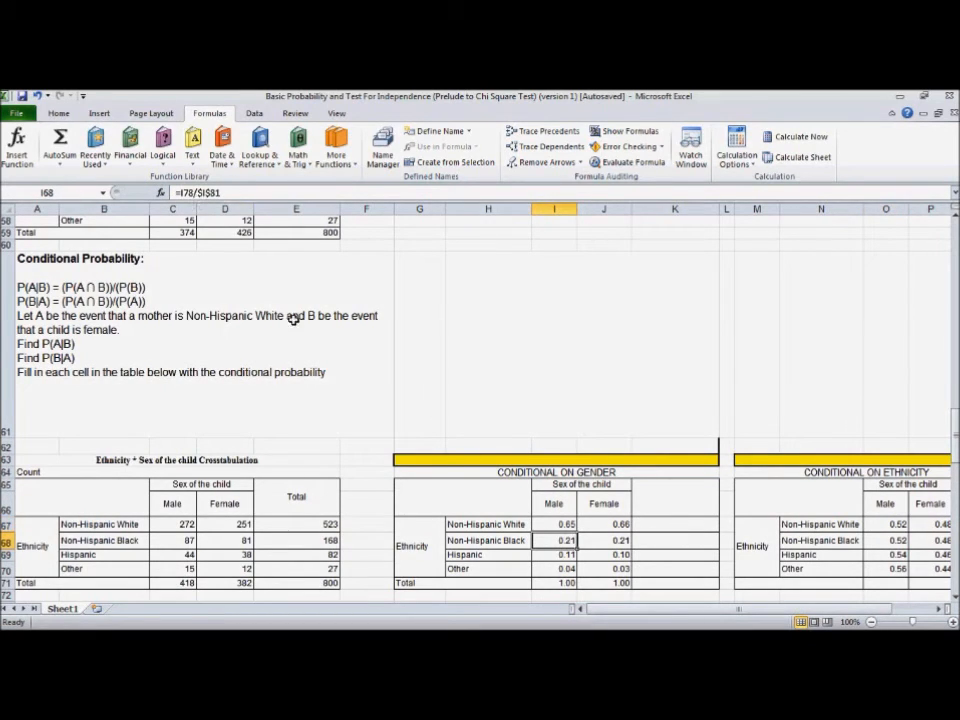
left_click(500, 442)
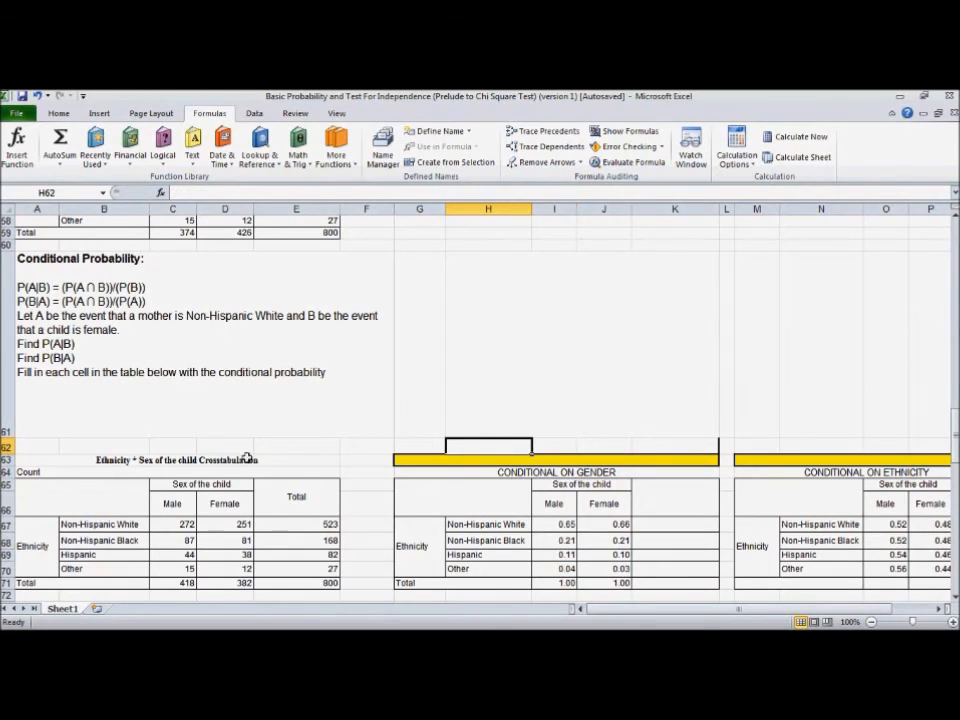
Compare the Conditional Probability instructions and crosstabulation with the Intersection formulas and probability tables
scroll(692, 439, "up", 1)
scroll(648, 474, "down", 1)
scroll(120, 470, "up", 2)
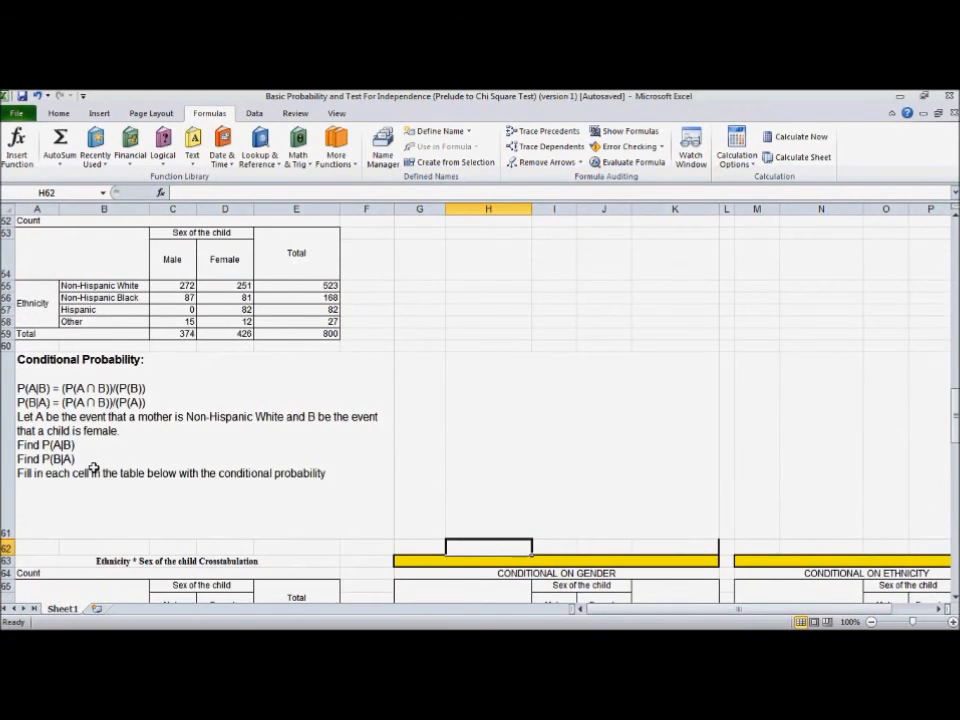
scroll(90, 465, "down", 4)
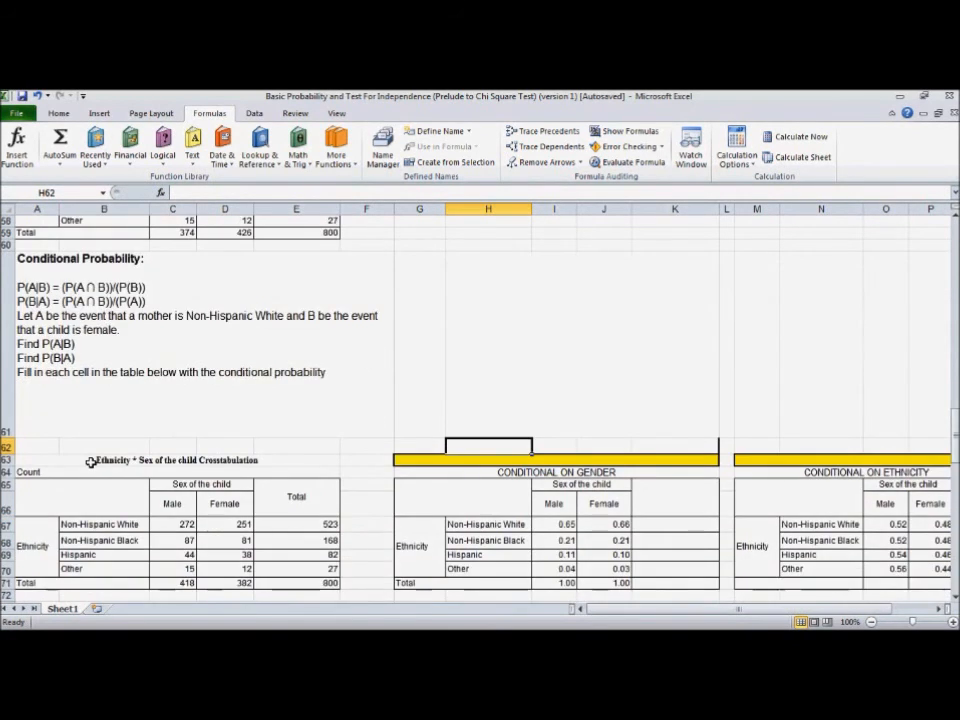
scroll(90, 465, "down", 1)
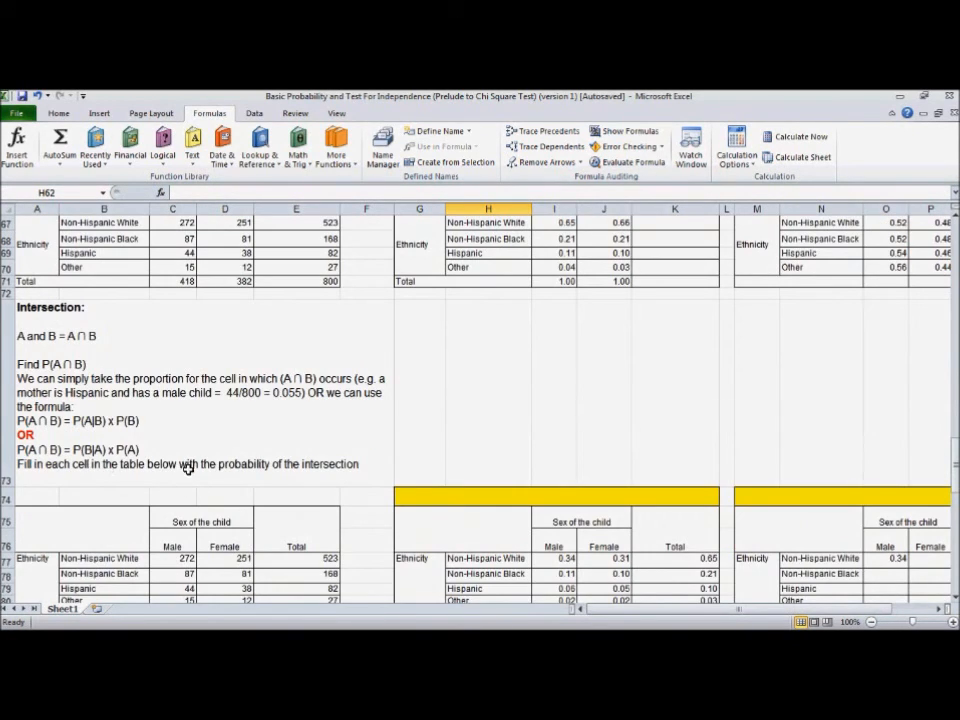
scroll(187, 468, "down", 1)
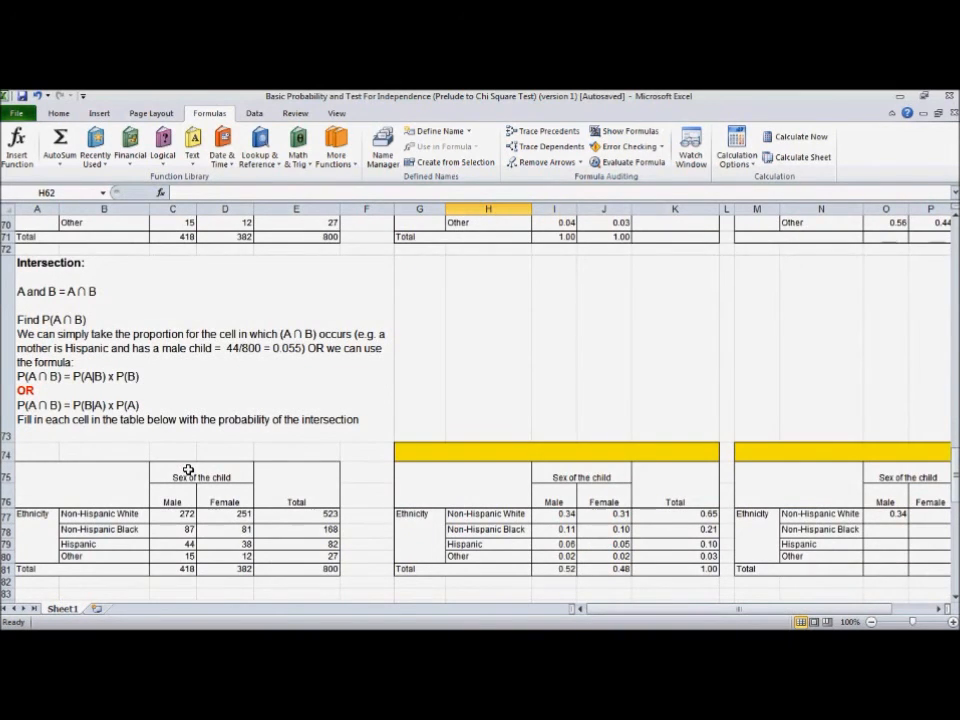
scroll(188, 470, "down", 1)
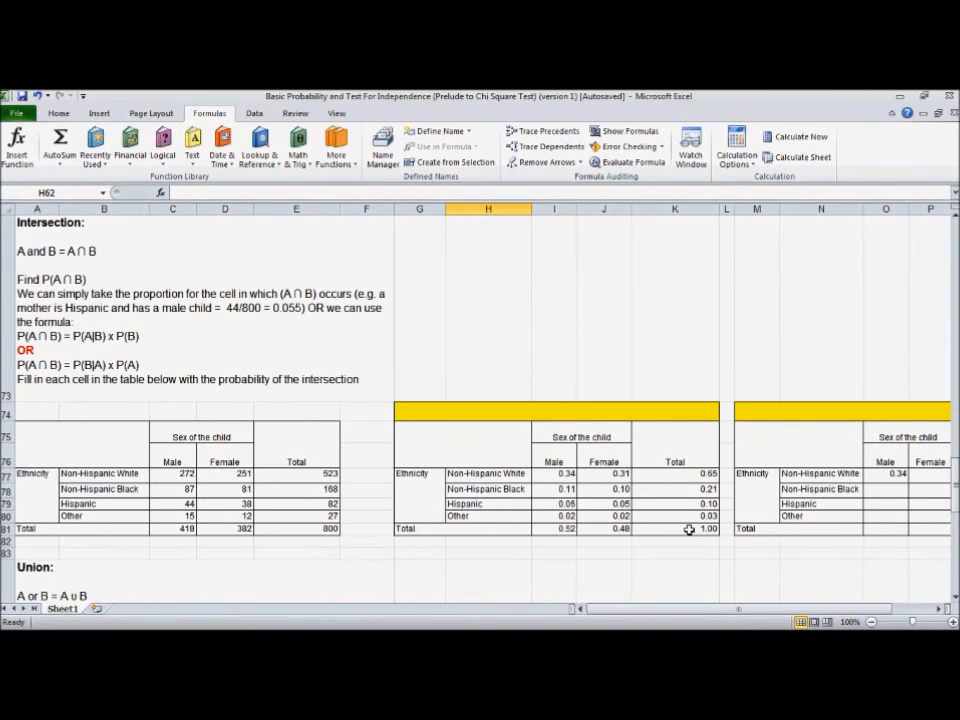
Examine the Union section's formula, its event definitions for A and B, and its Ethnicity by Sex of the child crosstabulation
scroll(126, 426, "down", 2)
scroll(216, 452, "up", 2)
scroll(306, 483, "down", 2)
scroll(306, 483, "down", 1)
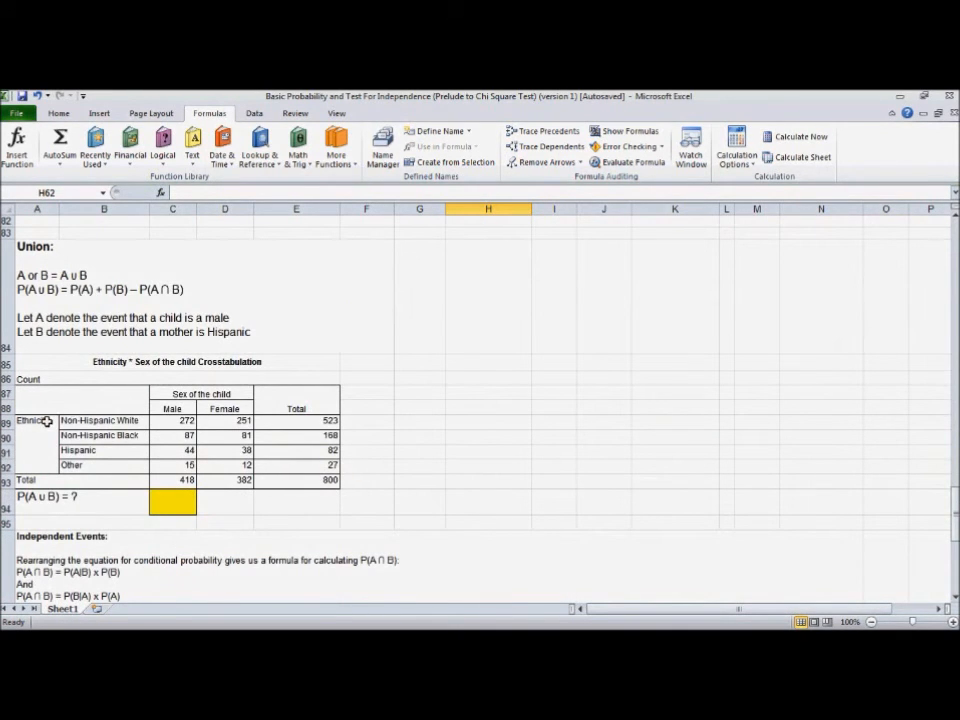
left_click(478, 345)
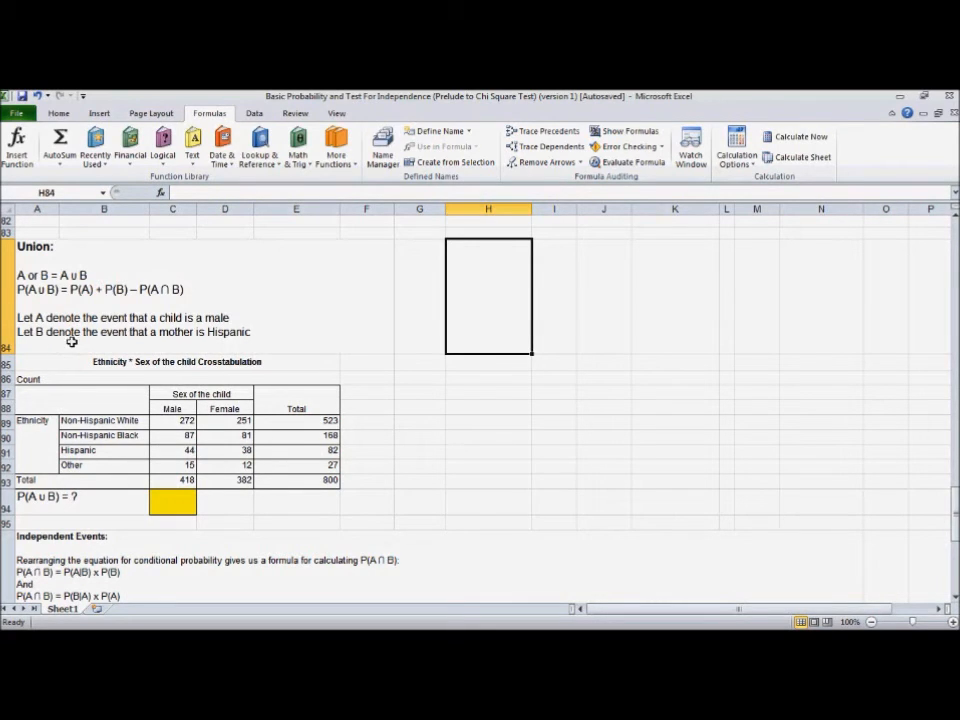
Highlight in turn the subtracted P(A ∩ B) term, the whole right-hand side and P(A ∪ B) of the Union formula in A84
left_click(143, 289)
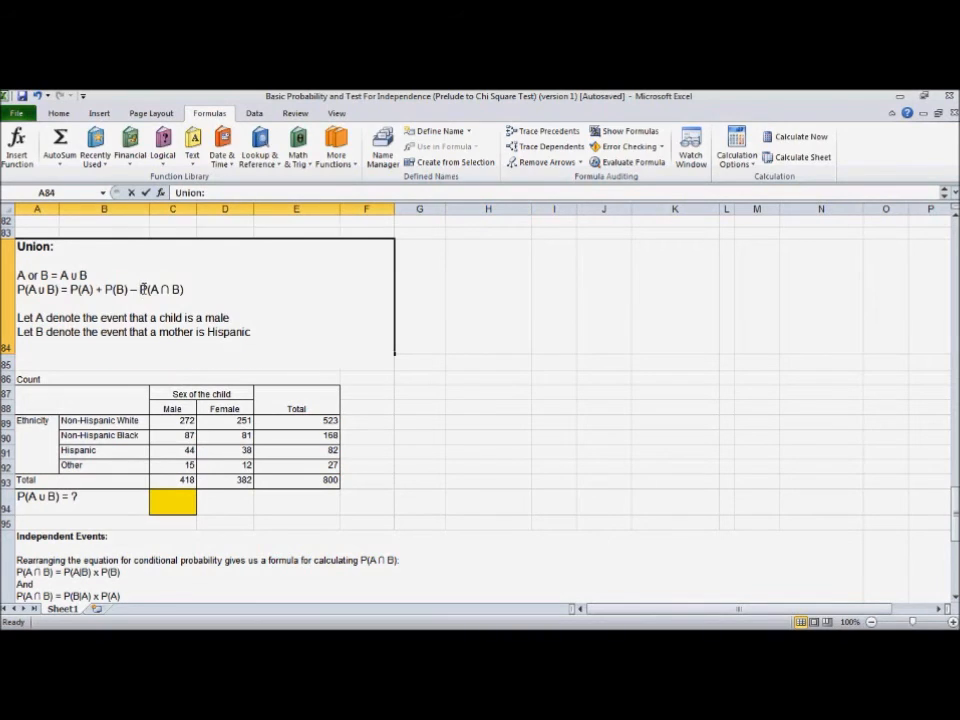
double_click(166, 289)
left_click_drag(185, 289, 132, 290)
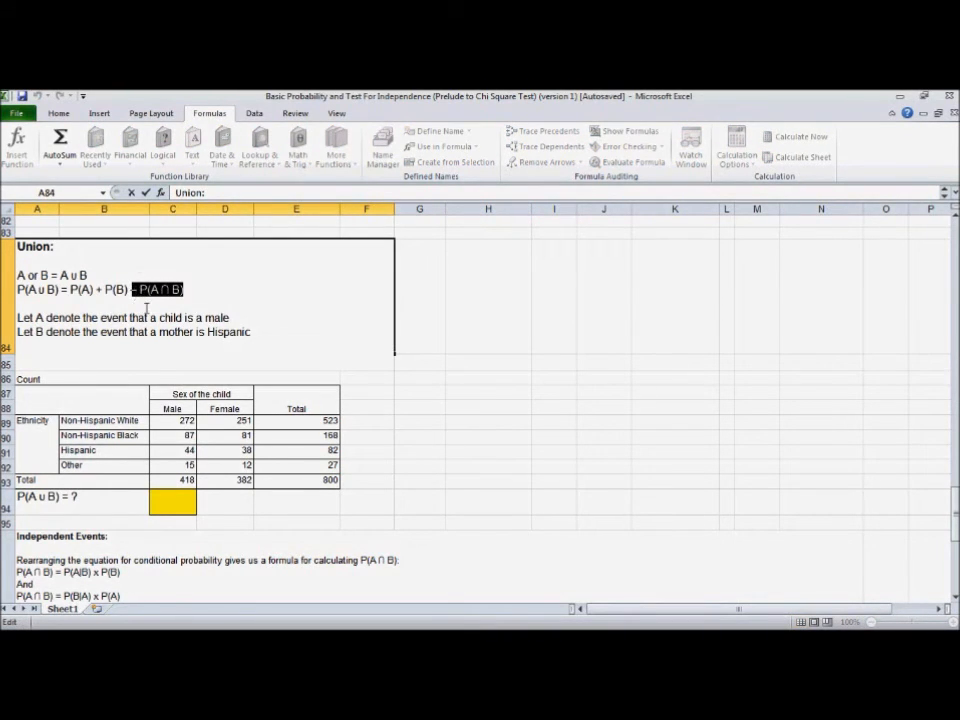
left_click(147, 308)
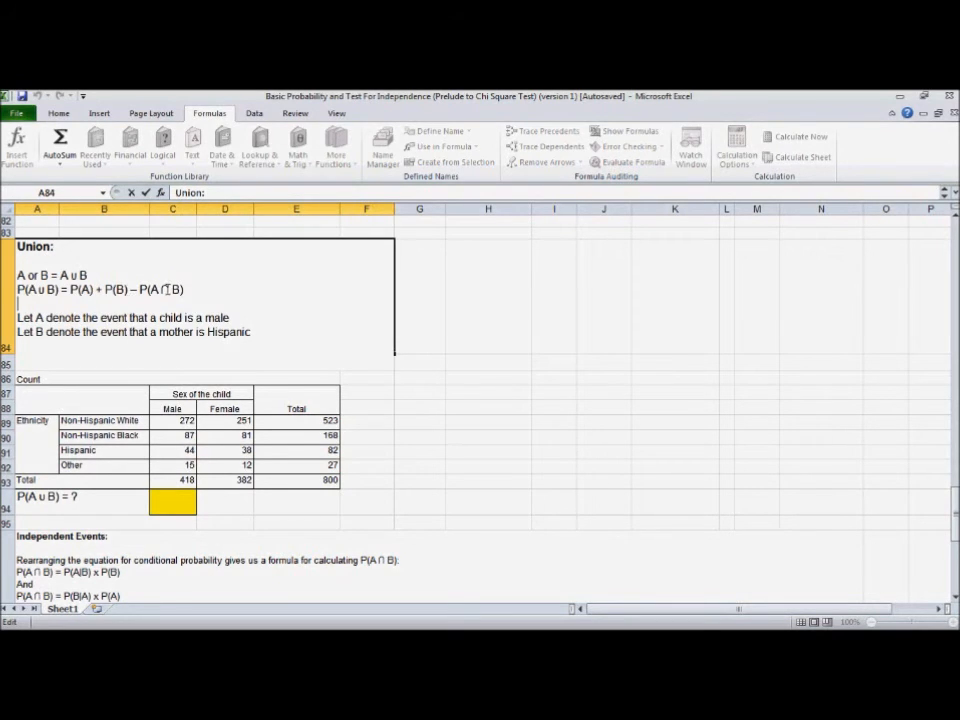
left_click_drag(184, 290, 73, 291)
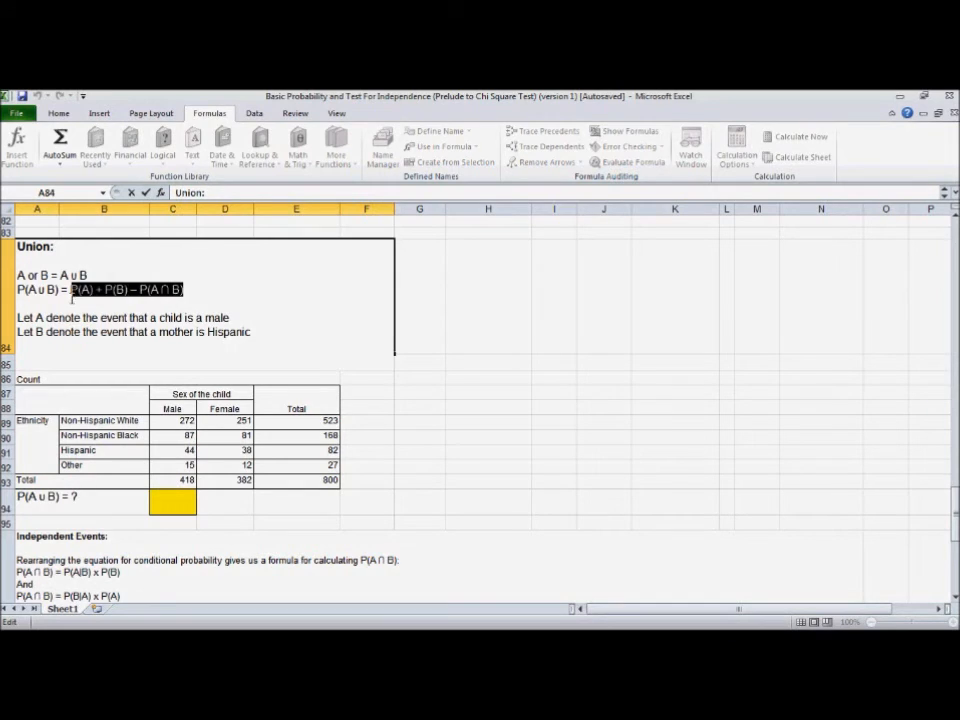
left_click(65, 313)
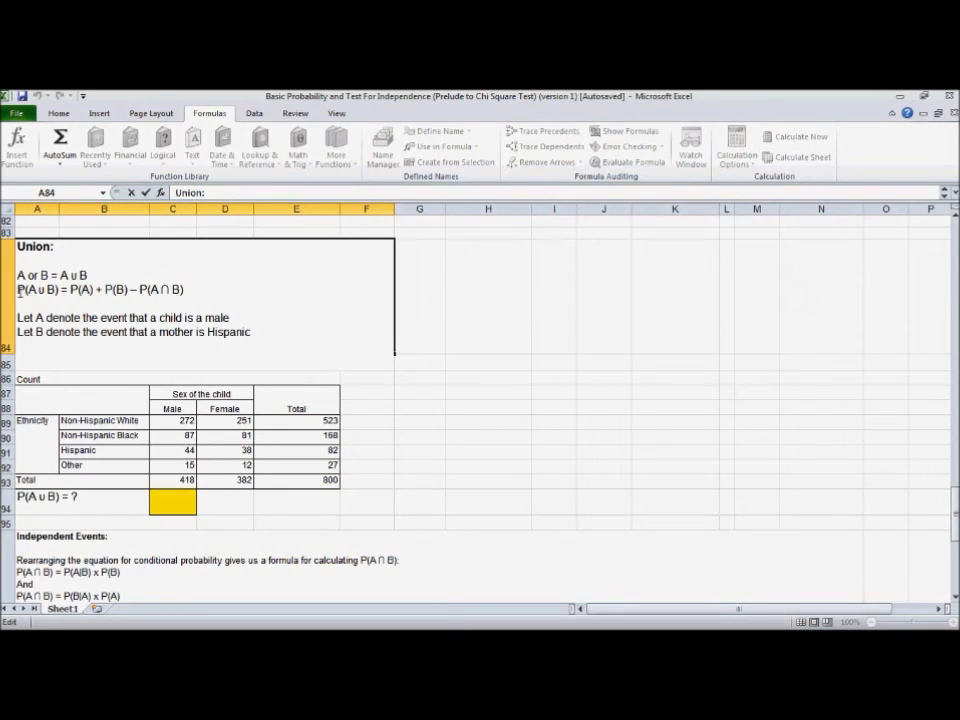
left_click_drag(19, 290, 60, 290)
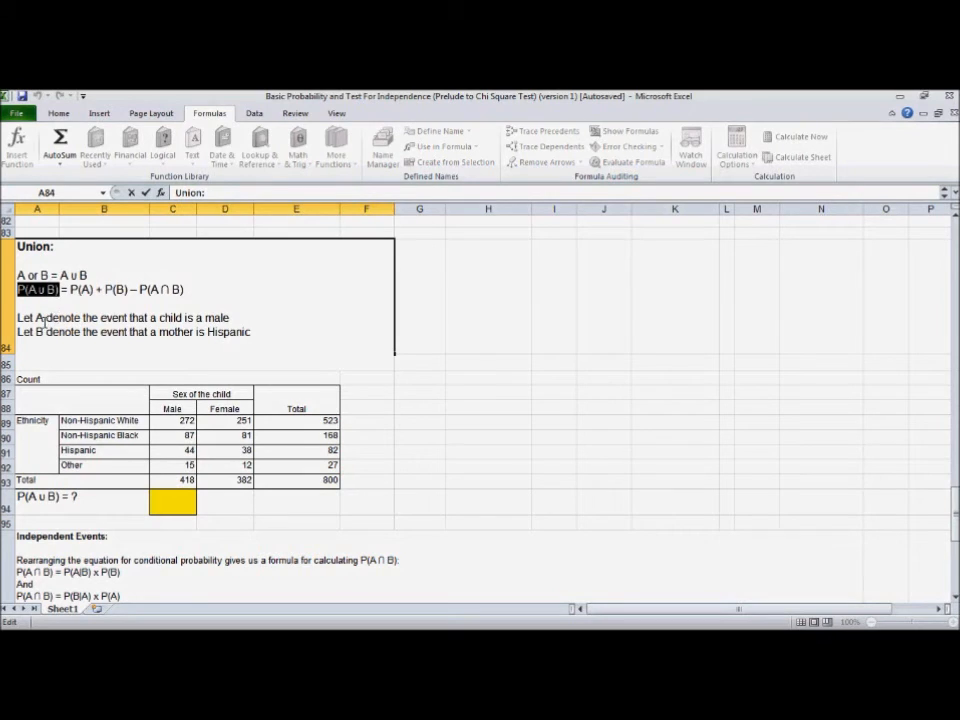
left_click(42, 320)
Look back at the disjoint events Venn diagram and compare it with the Intersection section
scroll(42, 320, "up", 14)
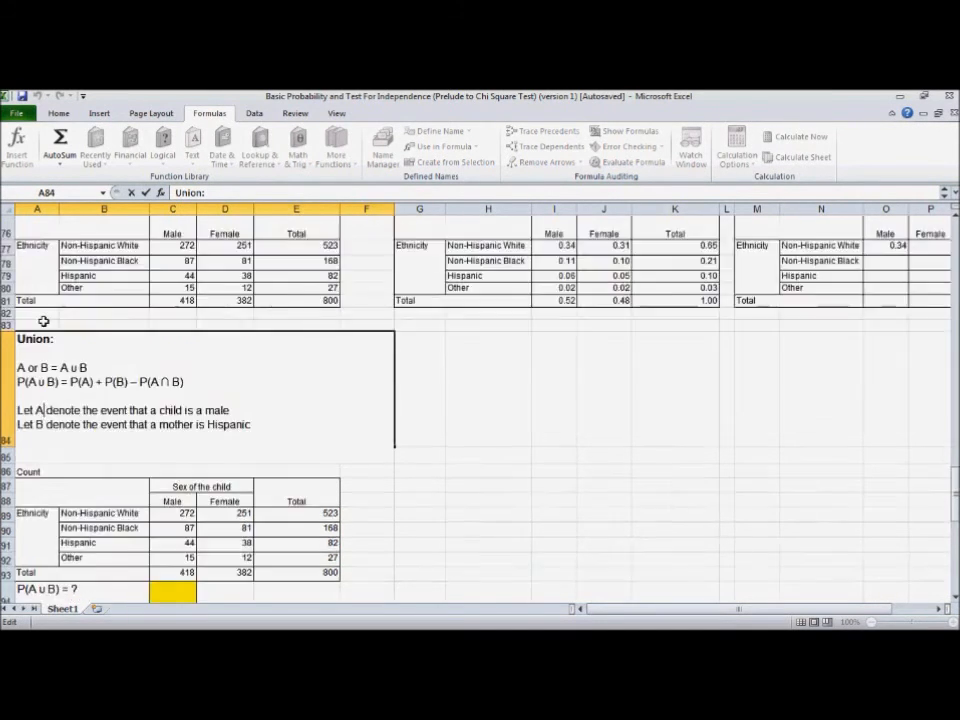
scroll(44, 324, "up", 1)
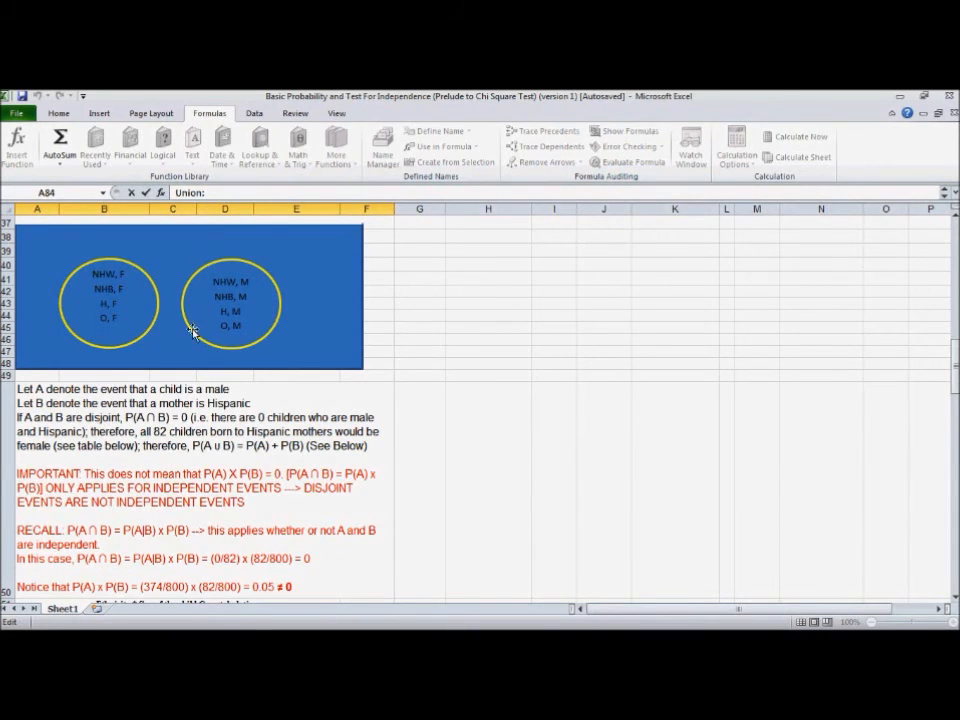
scroll(60, 370, "down", 15)
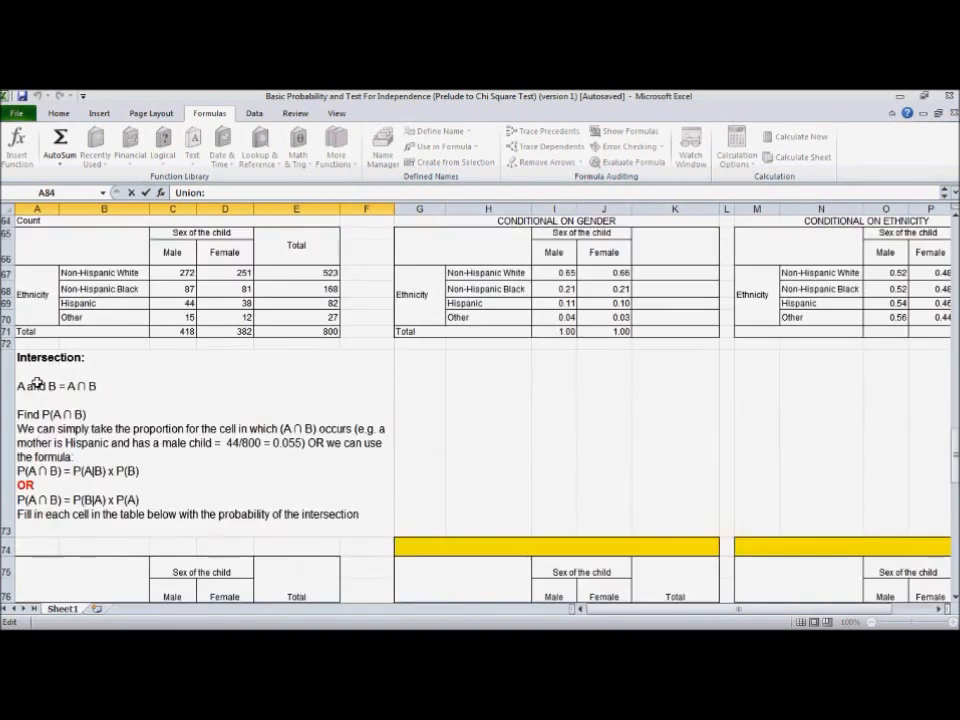
Highlight the P(A ∩ B) term in the Union formula in A84 and finish editing that cell
left_click_drag(140, 289, 185, 289)
left_click(172, 306)
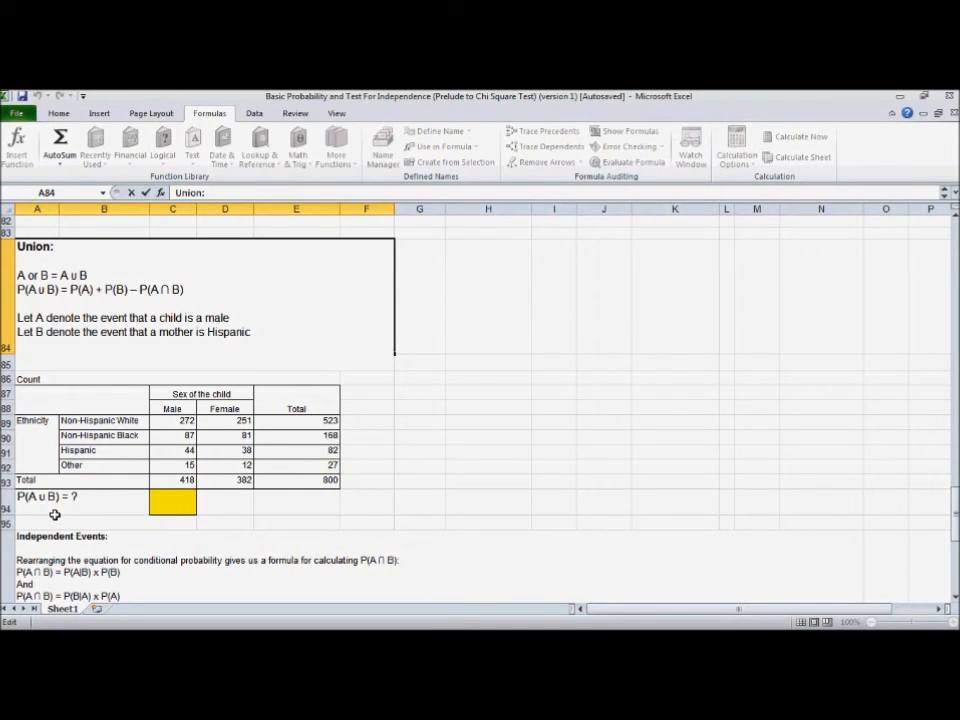
left_click(158, 500)
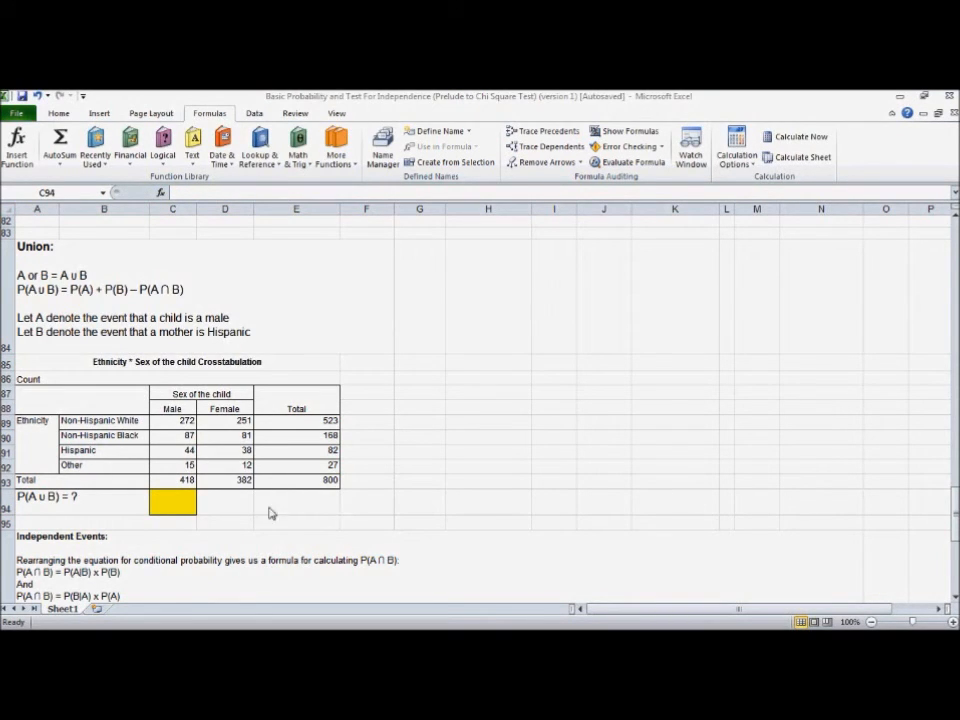
Begin the P(A ∪ B) formula in C94 by adding the male total probability in I81 and the Hispanic total probability in K79
left_click(161, 506)
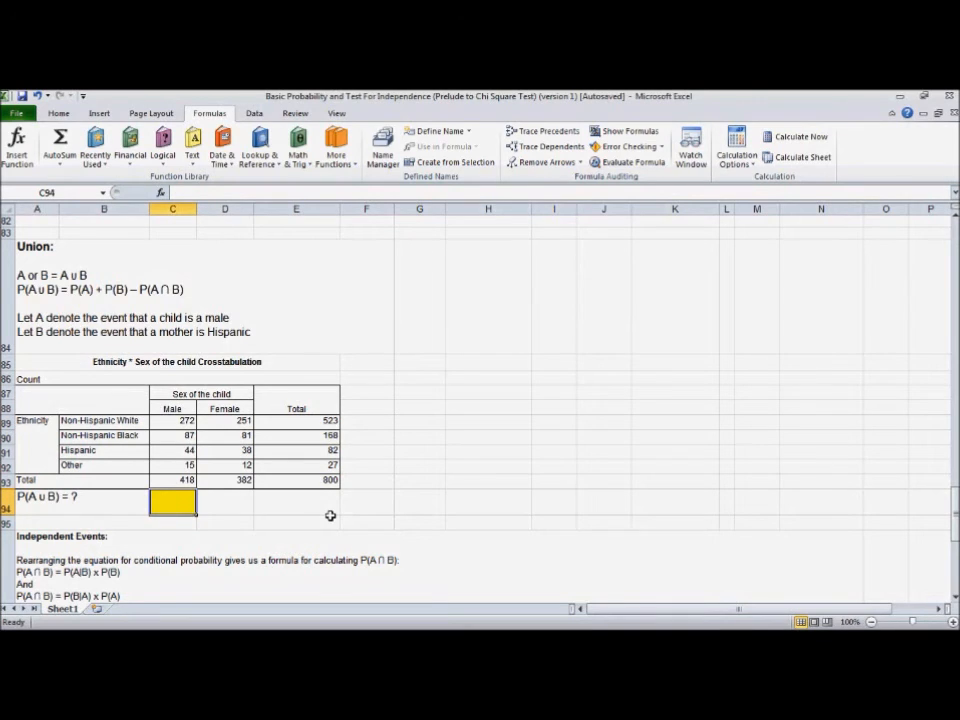
type("=")
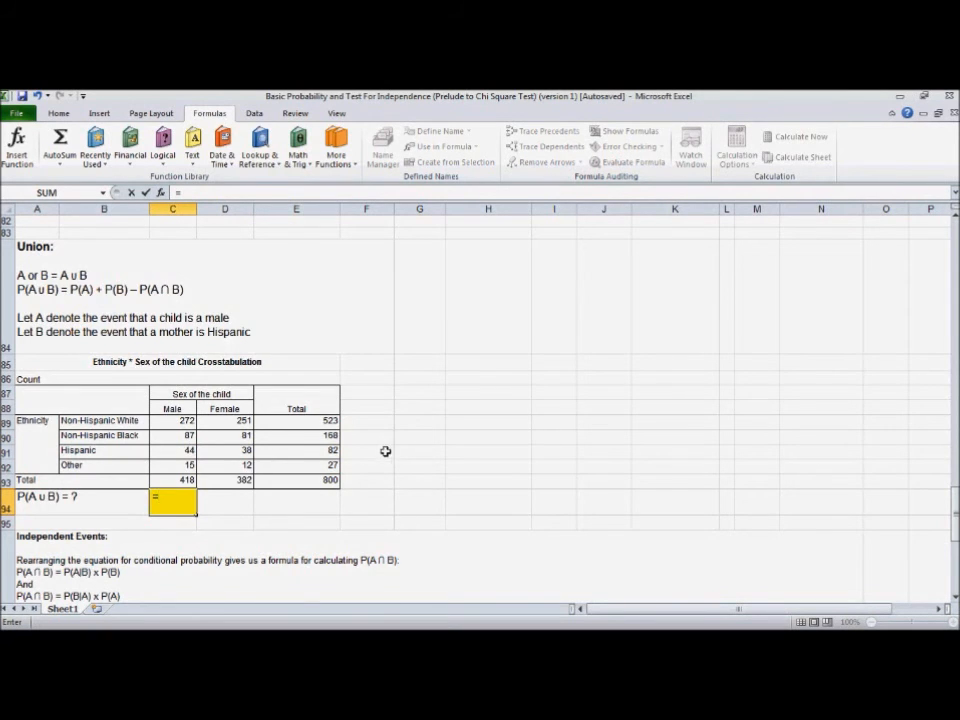
scroll(385, 451, "up", 2)
scroll(387, 437, "up", 5)
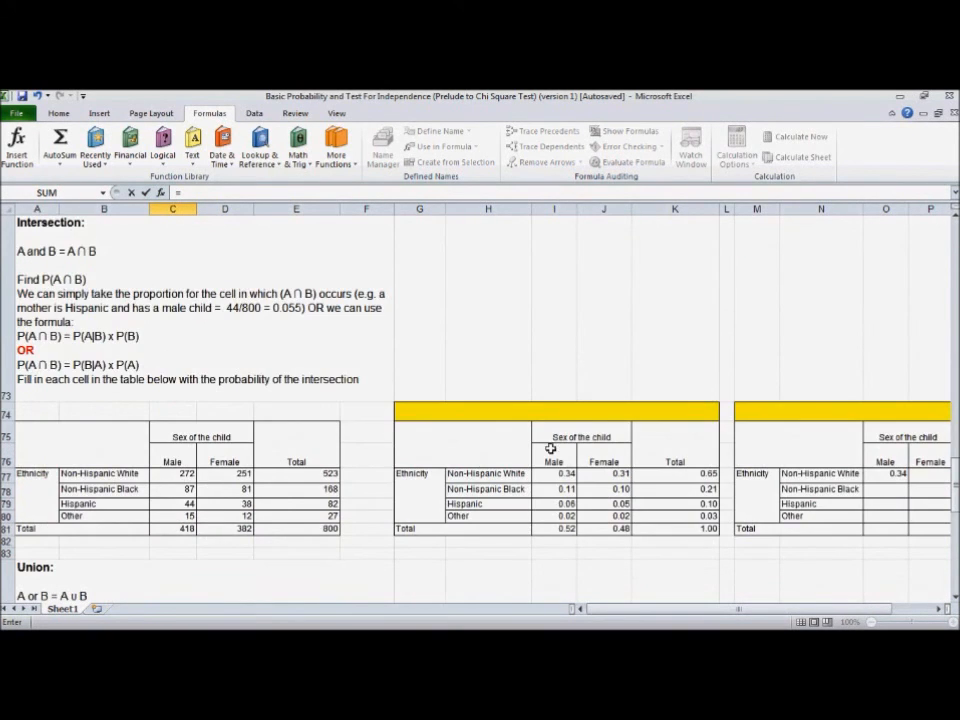
scroll(550, 435, "down", 5)
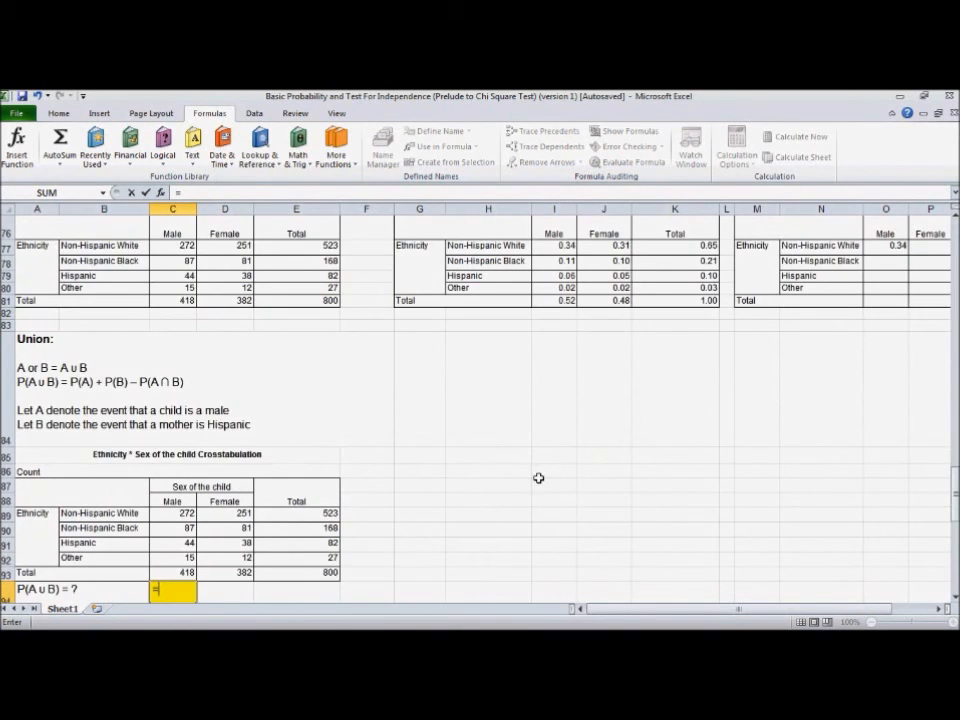
left_click(558, 300)
scroll(475, 382, "down", 1)
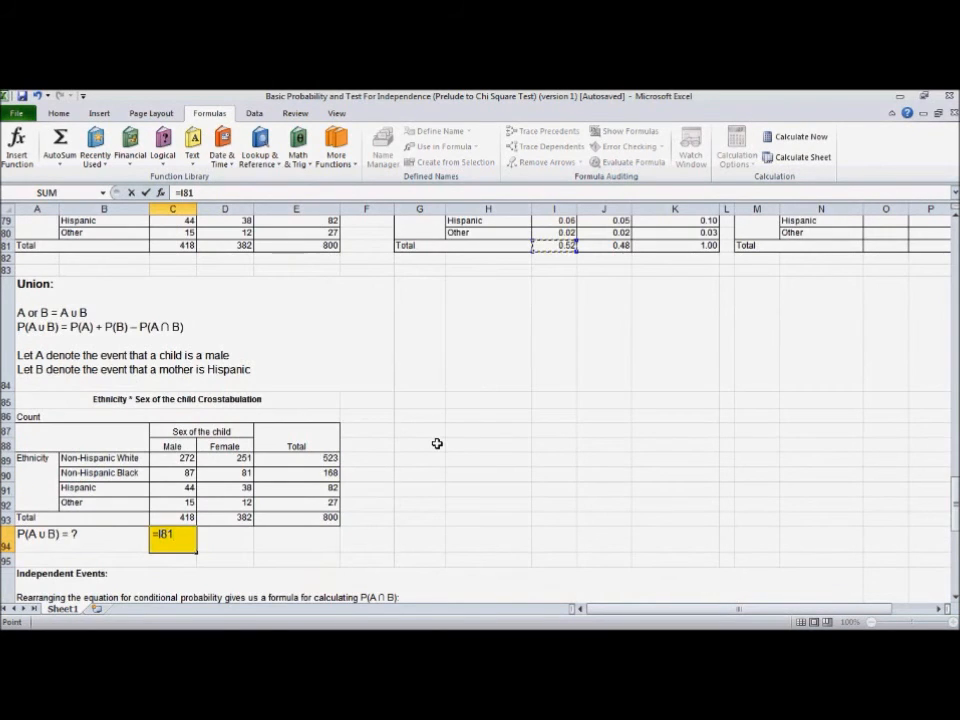
type("+")
scroll(432, 440, "up", 1)
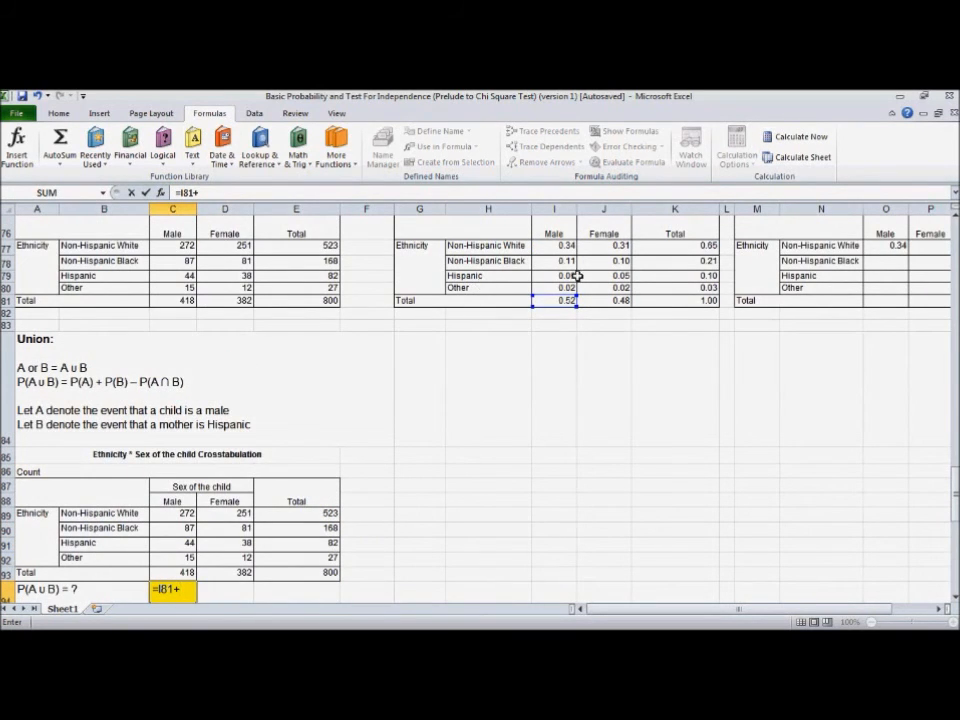
left_click(652, 273)
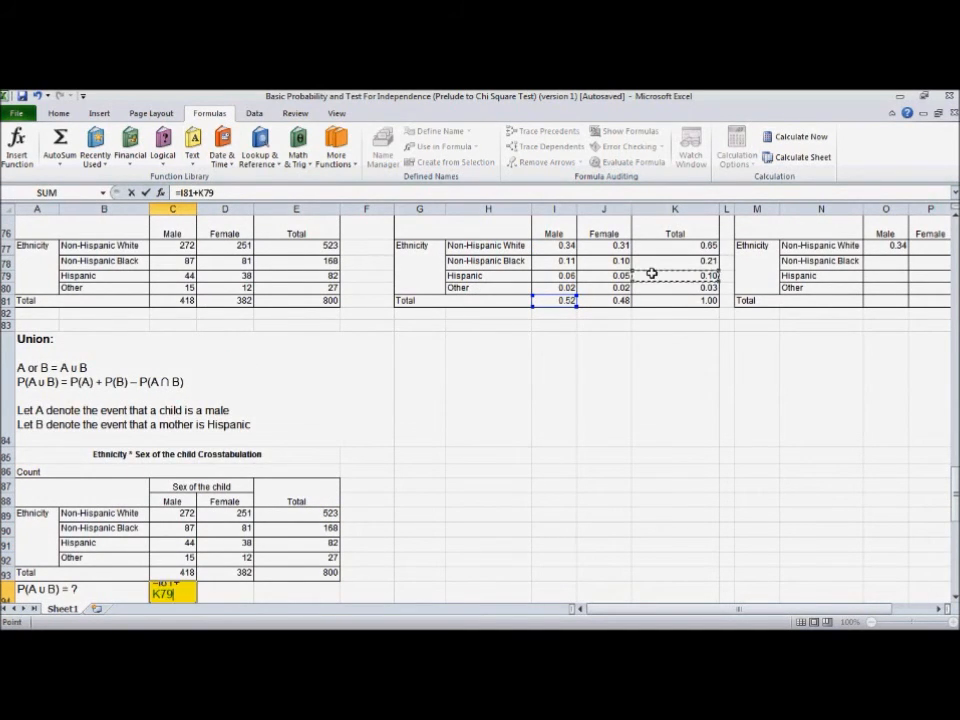
scroll(470, 430, "down", 1)
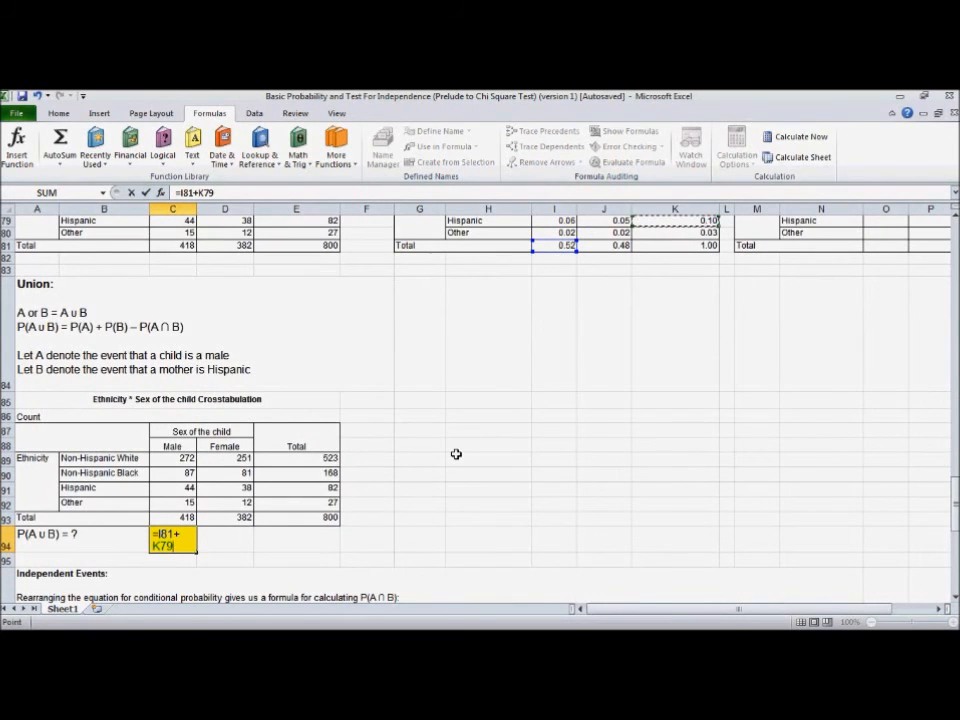
Subtract the Hispanic male intersection probability in I79 to complete C94's formula as =I81+K79-I79
type("-")
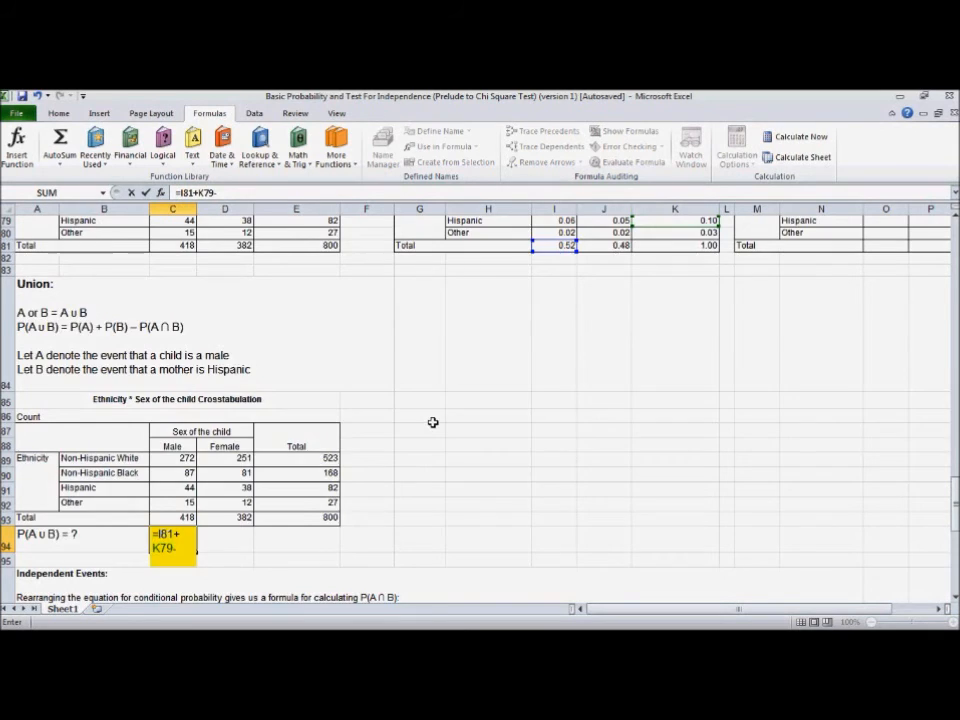
scroll(432, 422, "up", 2)
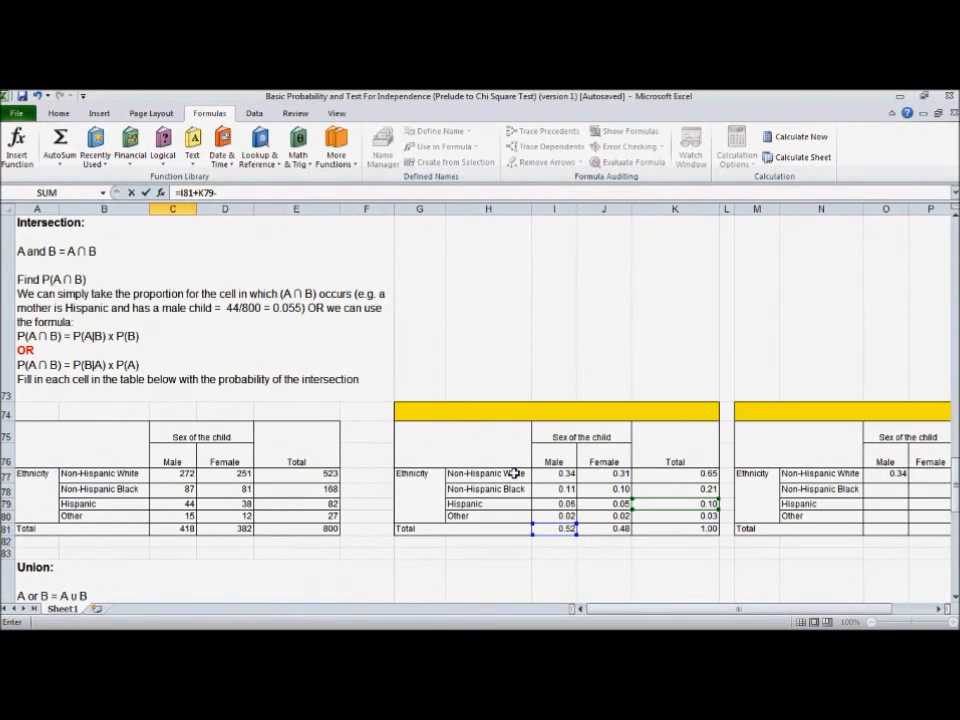
scroll(513, 474, "down", 2)
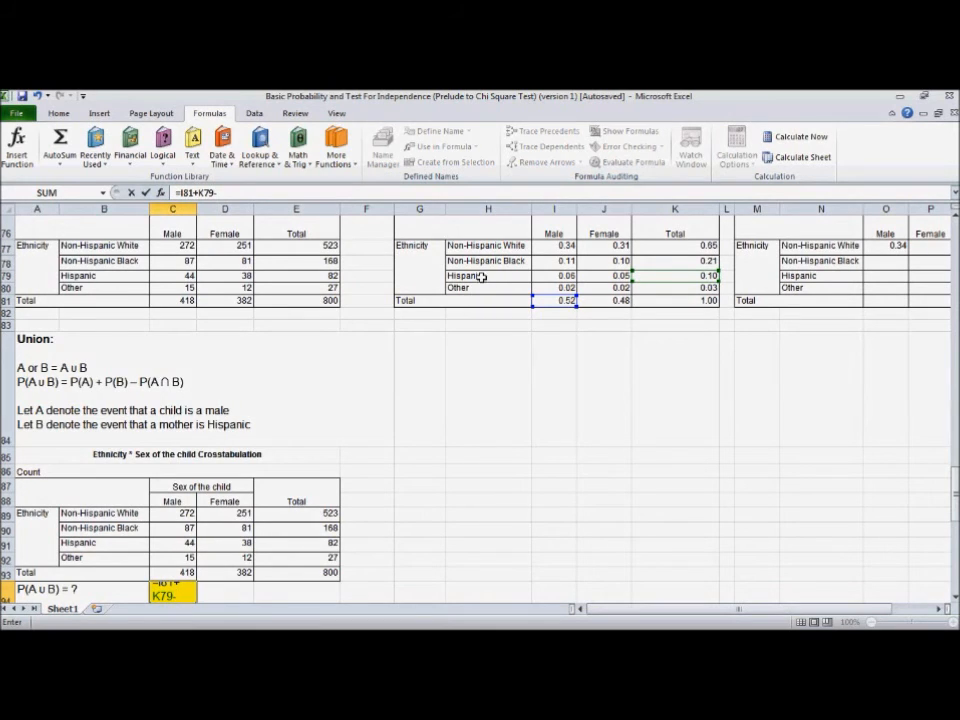
left_click(555, 276)
scroll(397, 461, "down", 1)
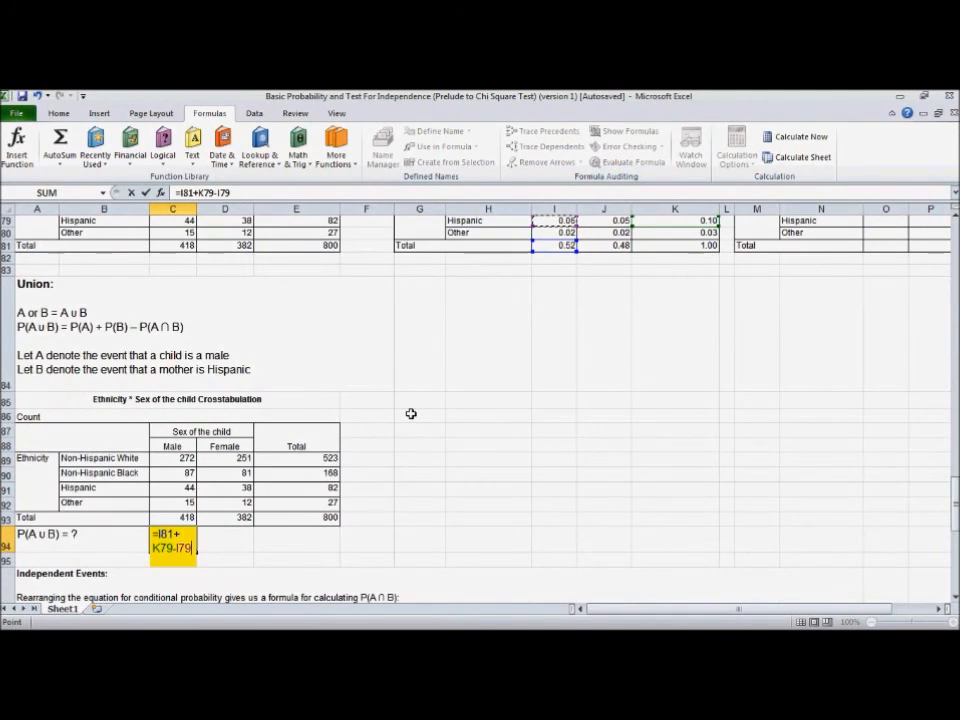
key("Return")
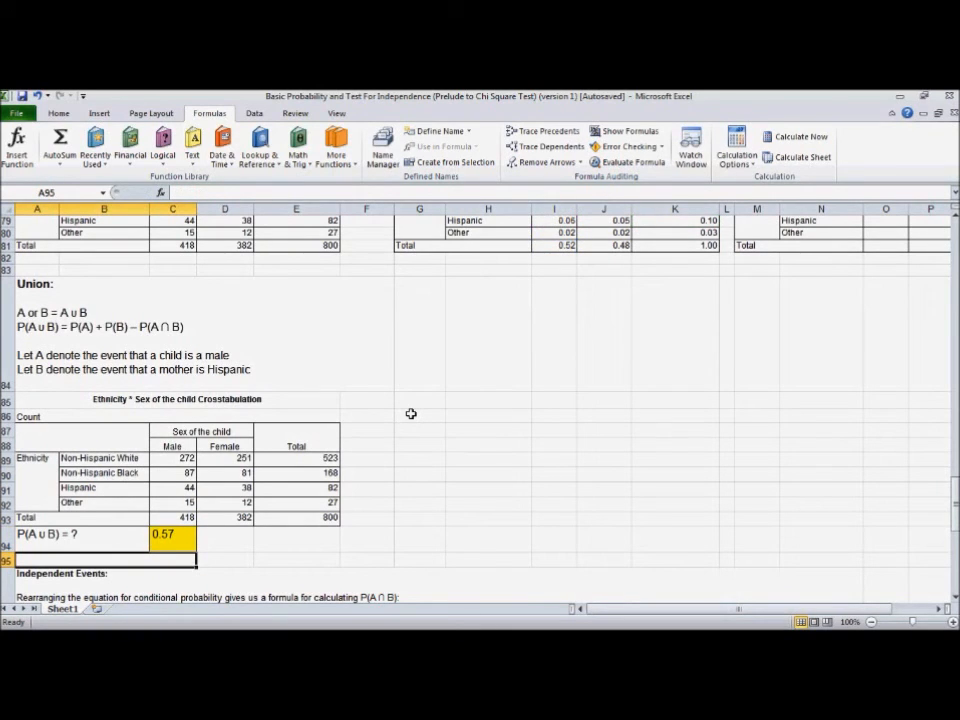
Compare the completed Union section with the Intersection instructions and the marginal totals of its probability table
scroll(406, 428, "down", 1)
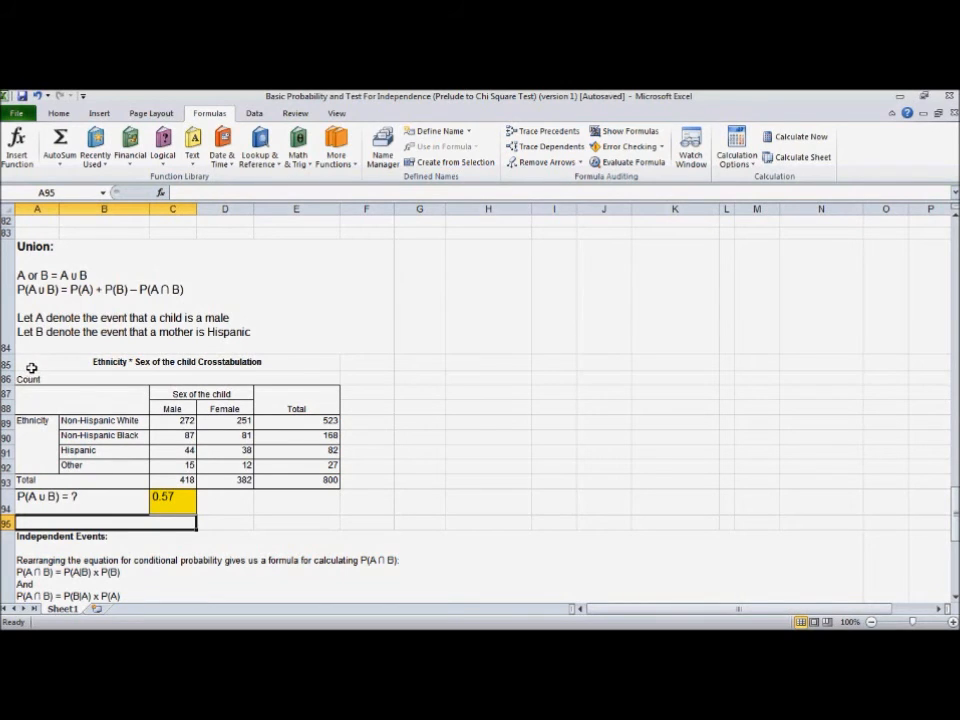
scroll(31, 372, "up", 4)
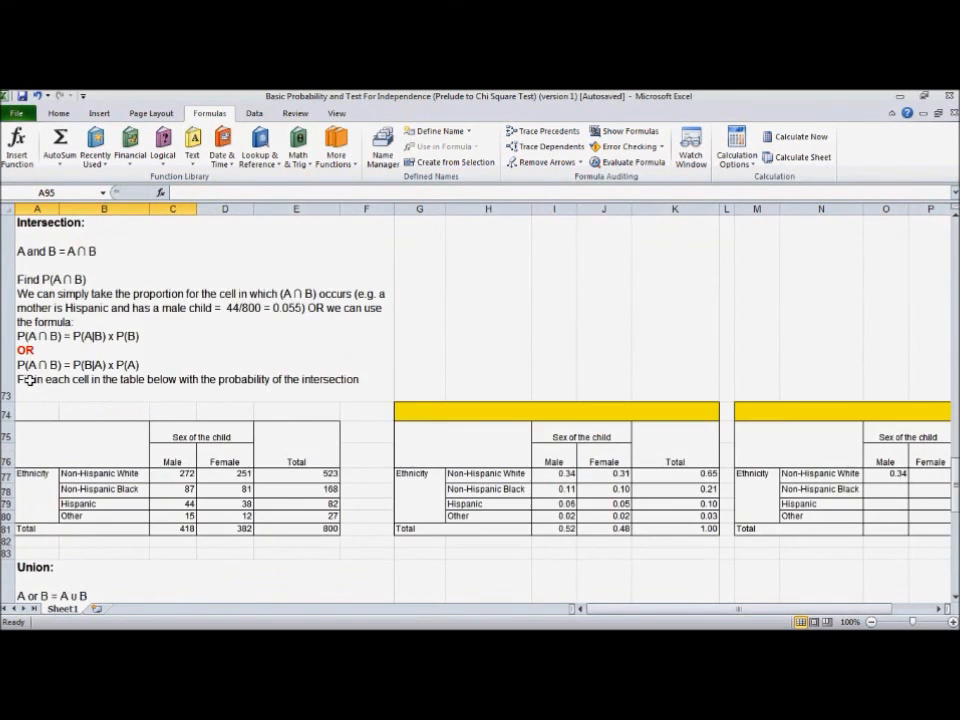
scroll(31, 380, "down", 4)
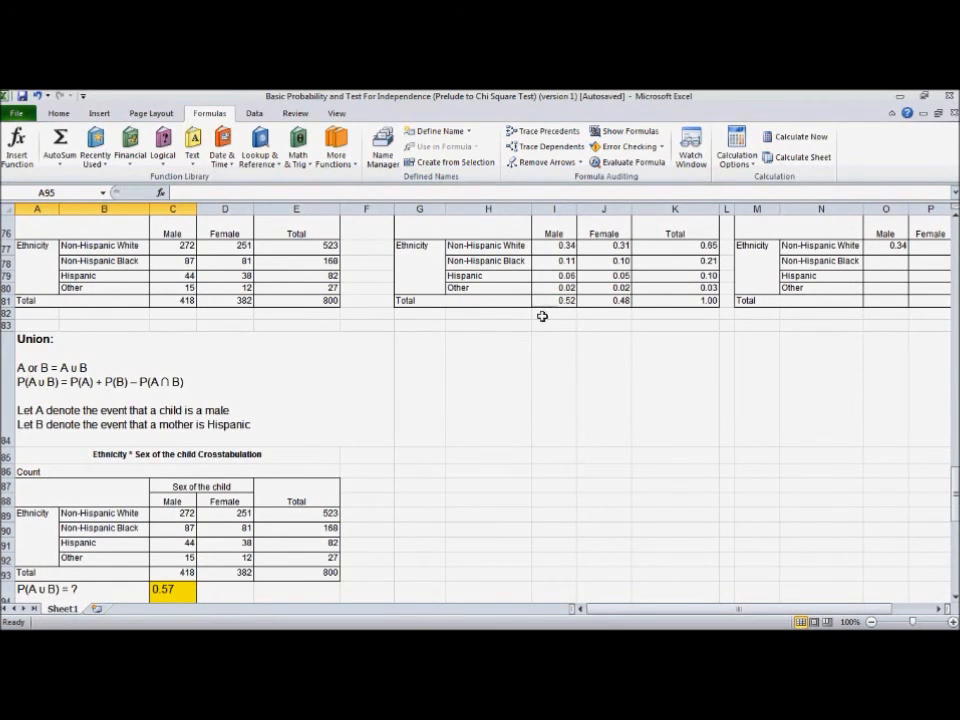
scroll(454, 379, "up", 4)
scroll(615, 325, "down", 3)
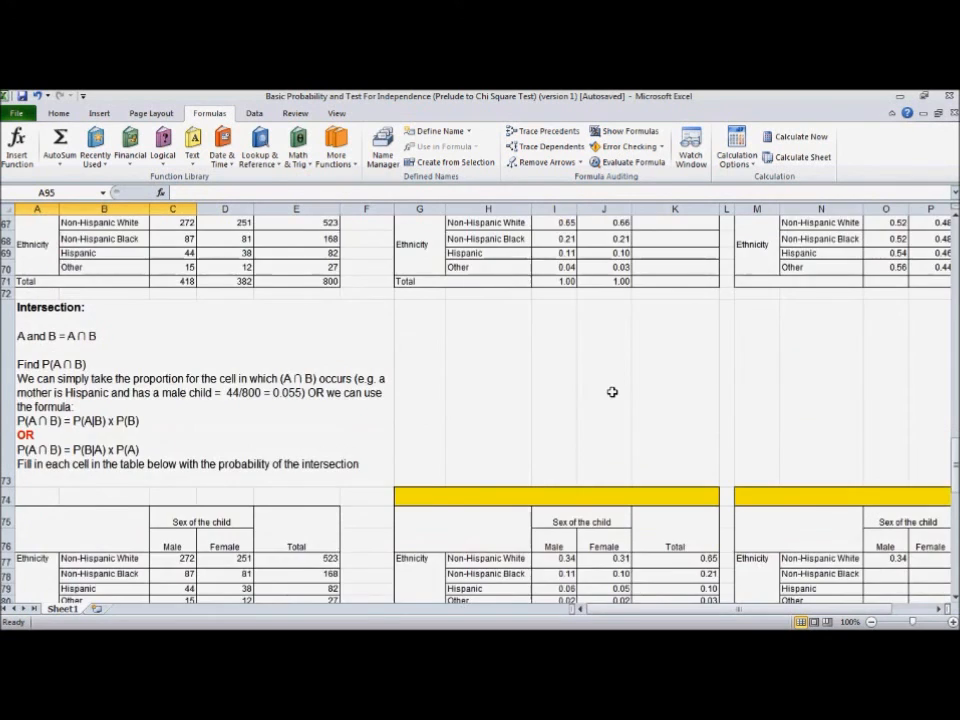
scroll(900, 370, "up", 2)
scroll(345, 313, "down", 1)
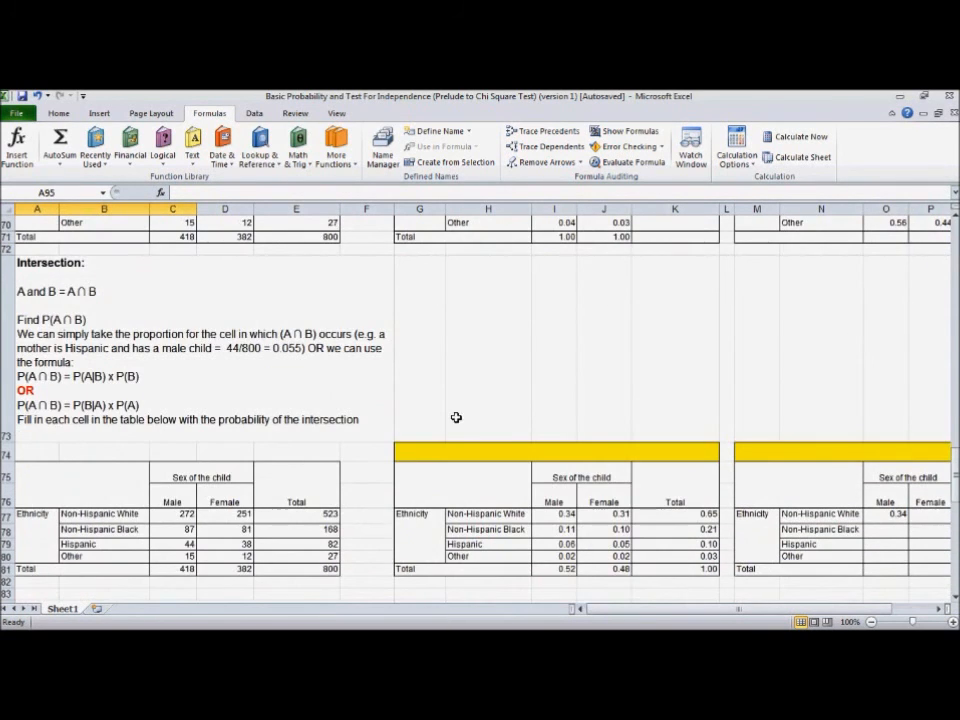
Look back at the Disjoint Events diagram and the P(A) and P(B) answers alongside the Conditional Probability instructions
scroll(345, 313, "up", 2)
scroll(170, 337, "up", 4)
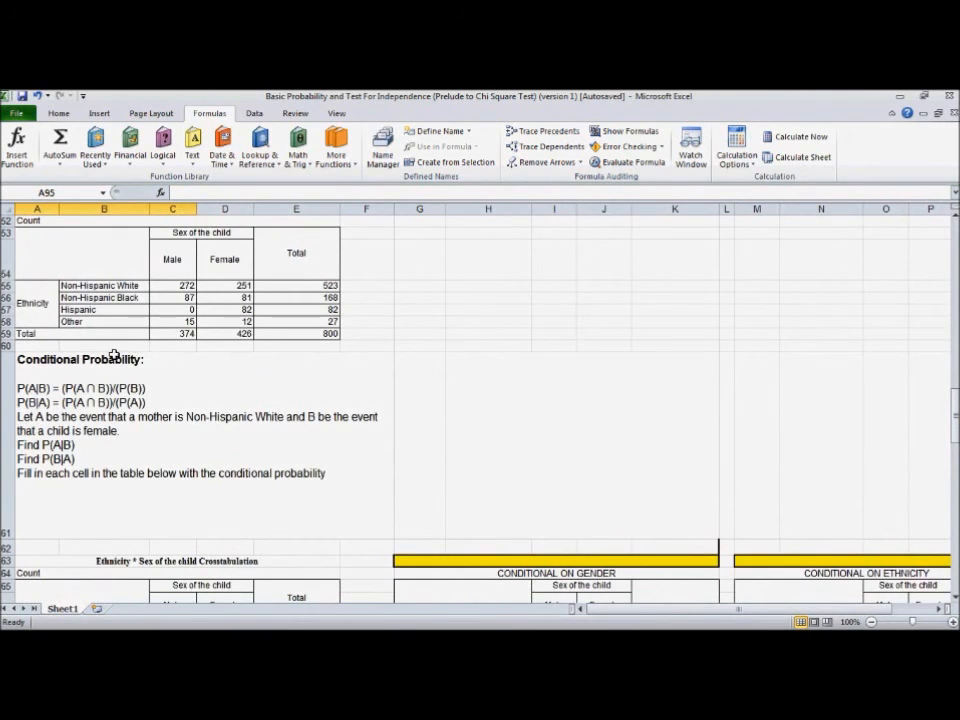
scroll(40, 368, "up", 4)
scroll(28, 366, "up", 7)
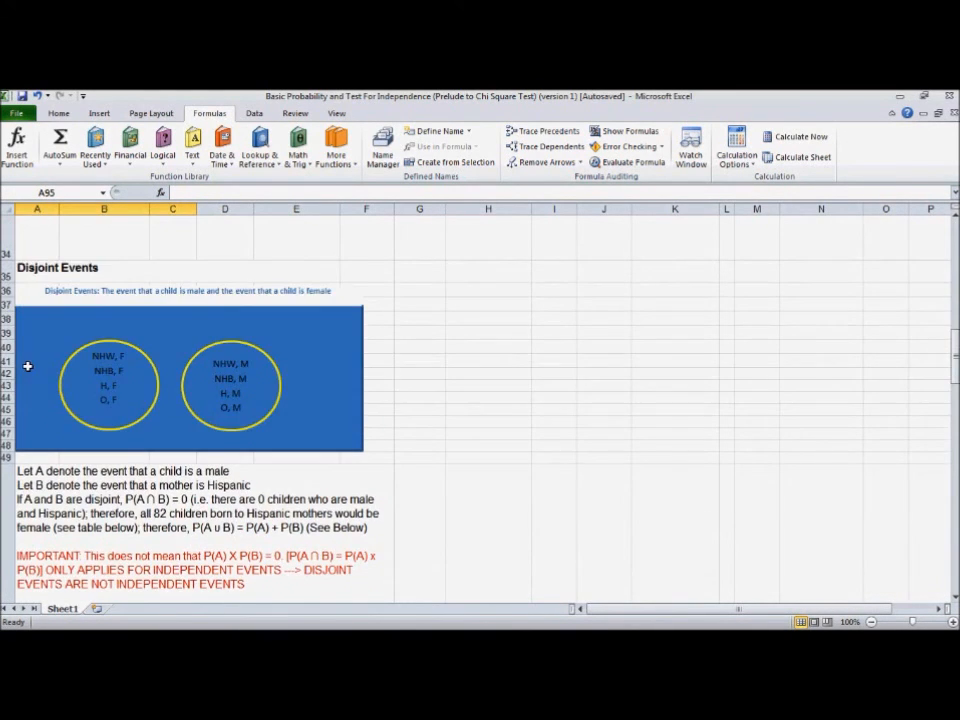
scroll(28, 366, "down", 10)
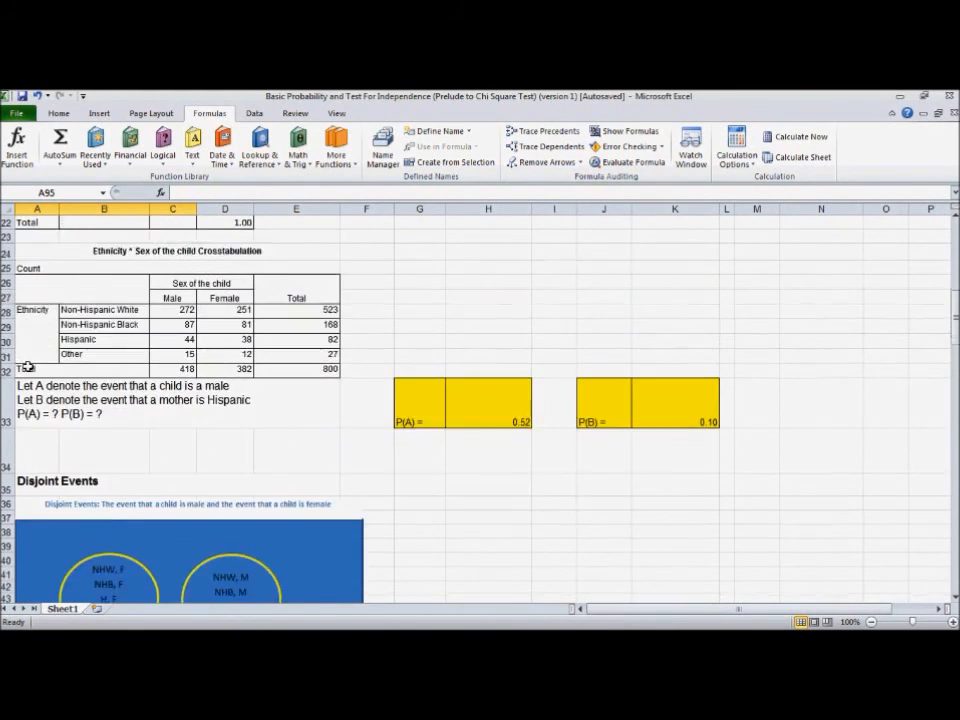
scroll(28, 366, "down", 3)
scroll(28, 366, "up", 3)
scroll(28, 366, "down", 2)
scroll(28, 366, "up", 1)
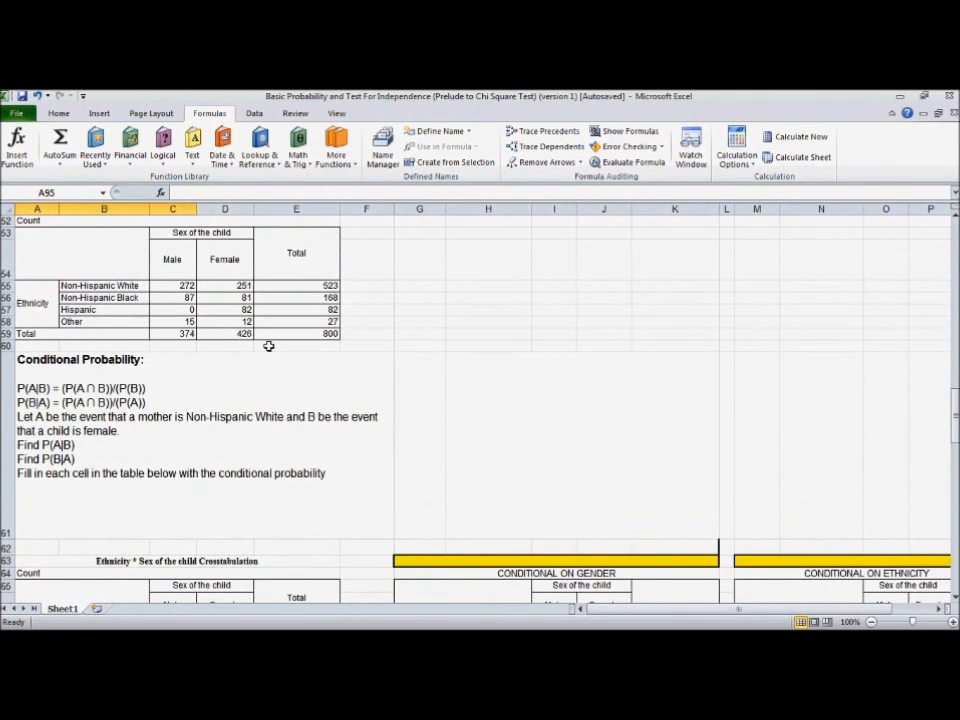
Compare the disjoint example's crosstabulation and the original counts with the conditional-on-gender probability table
scroll(272, 392, "down", 2)
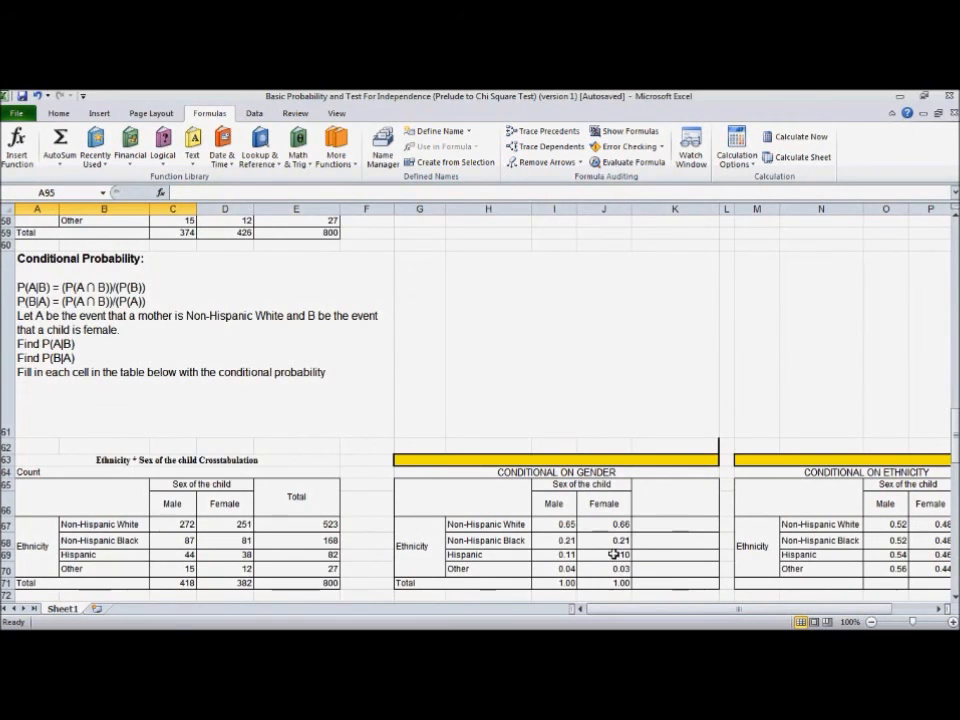
scroll(45, 492, "up", 2)
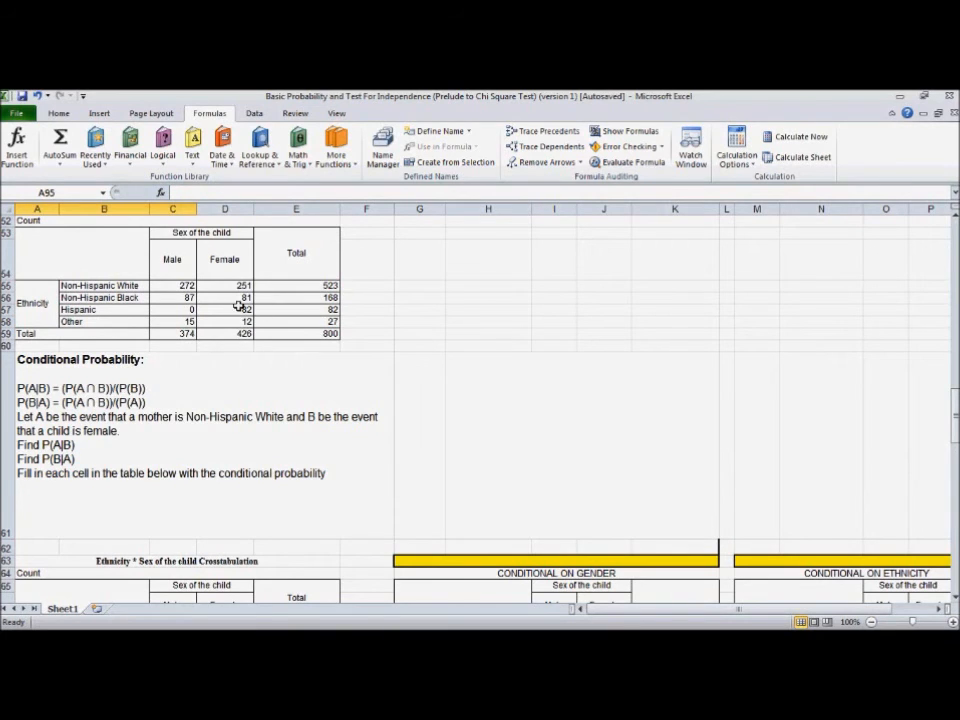
scroll(197, 412, "down", 3)
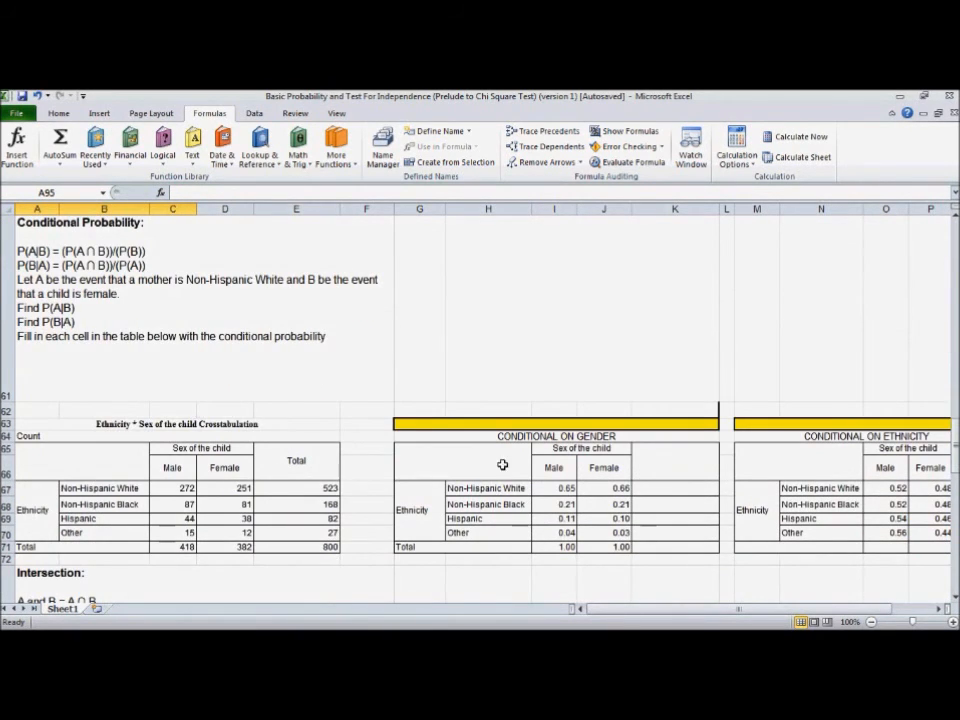
scroll(261, 405, "up", 3)
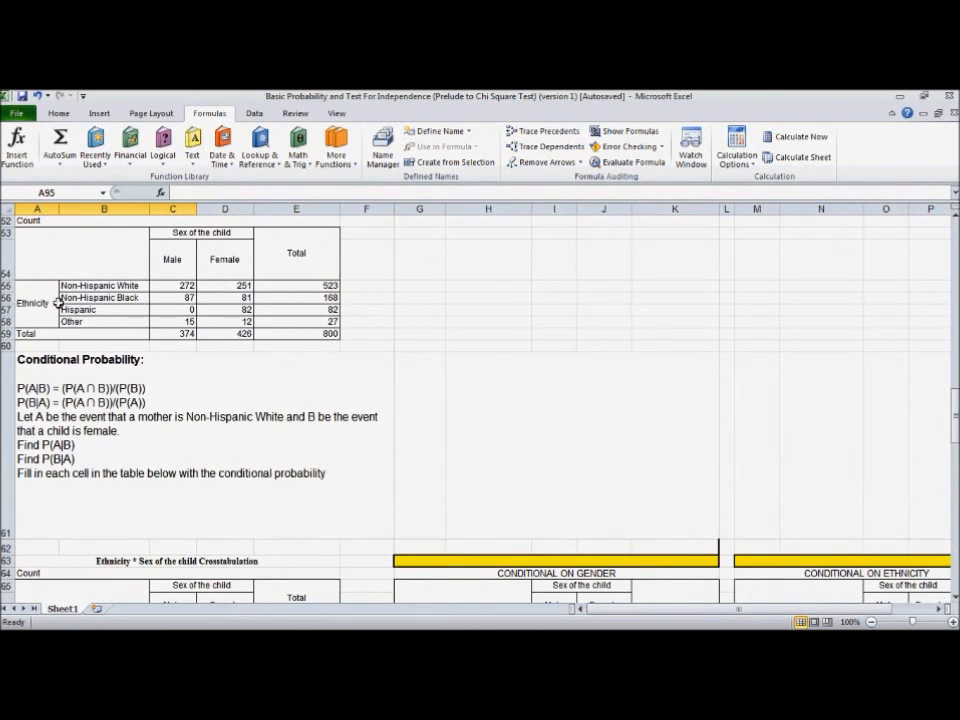
scroll(75, 420, "up", 5)
scroll(66, 362, "up", 9)
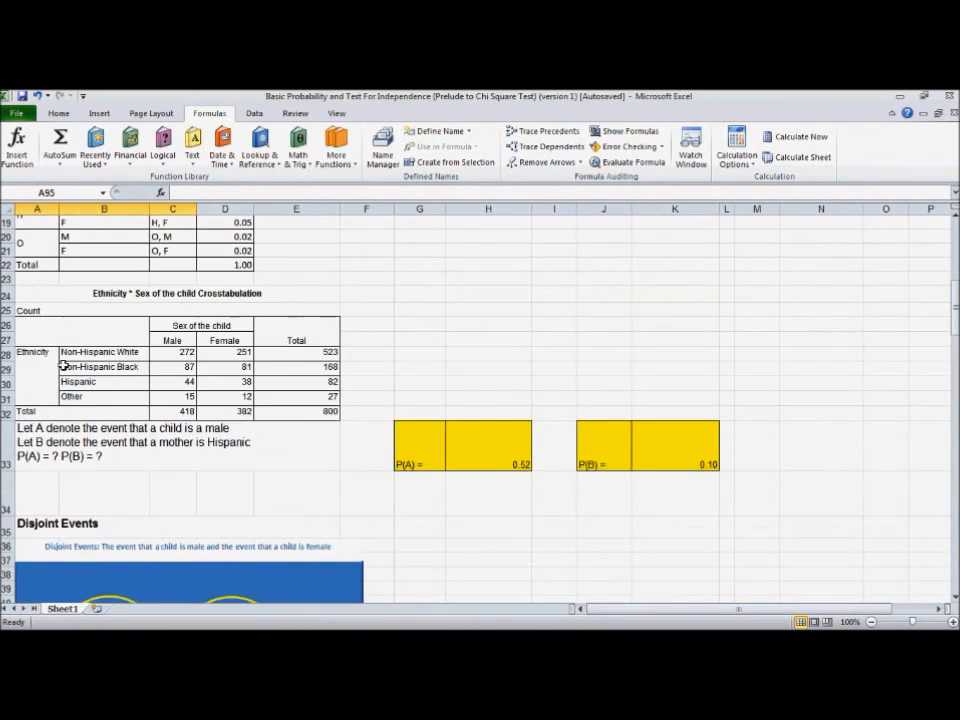
scroll(65, 364, "down", 12)
scroll(62, 368, "down", 6)
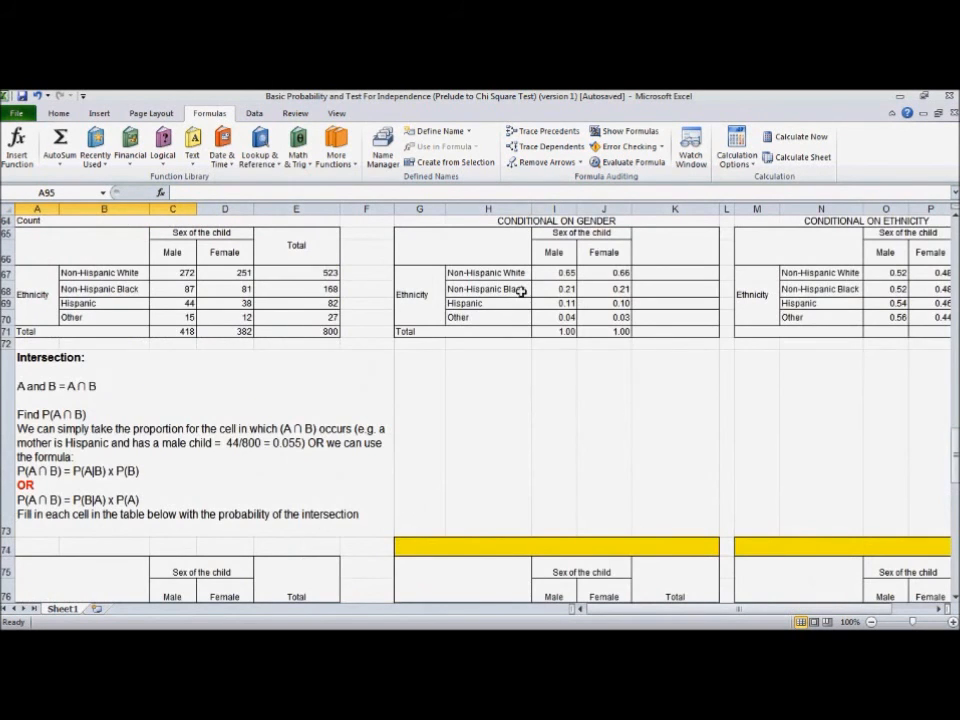
Examine how the conditional probability tables relate to the intersection probabilities and the Union section's formula
scroll(500, 340, "up", 2)
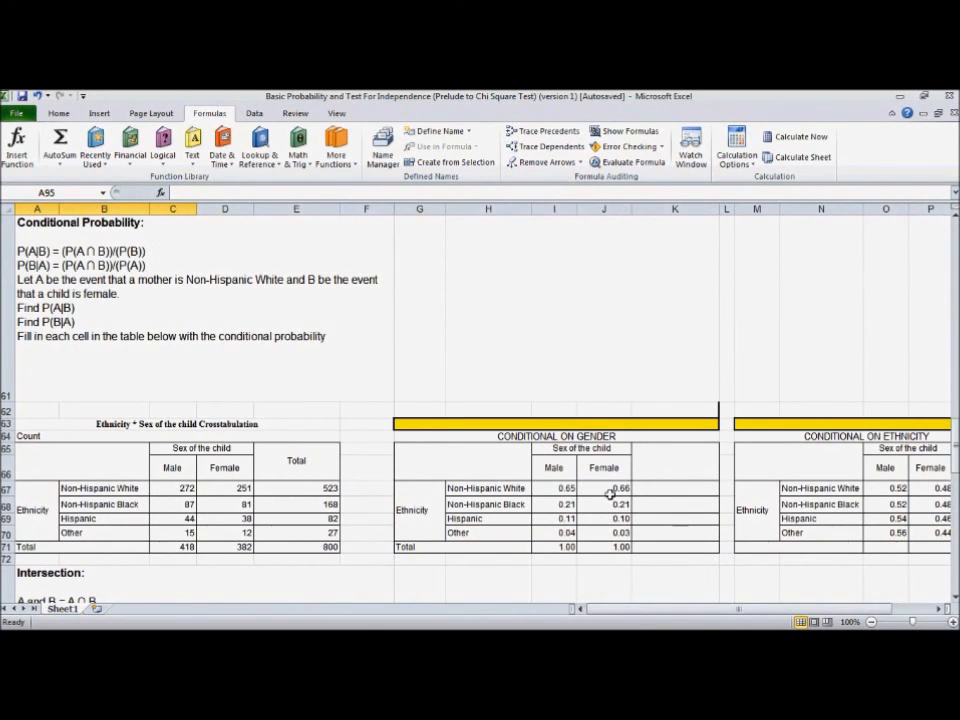
scroll(544, 443, "down", 4)
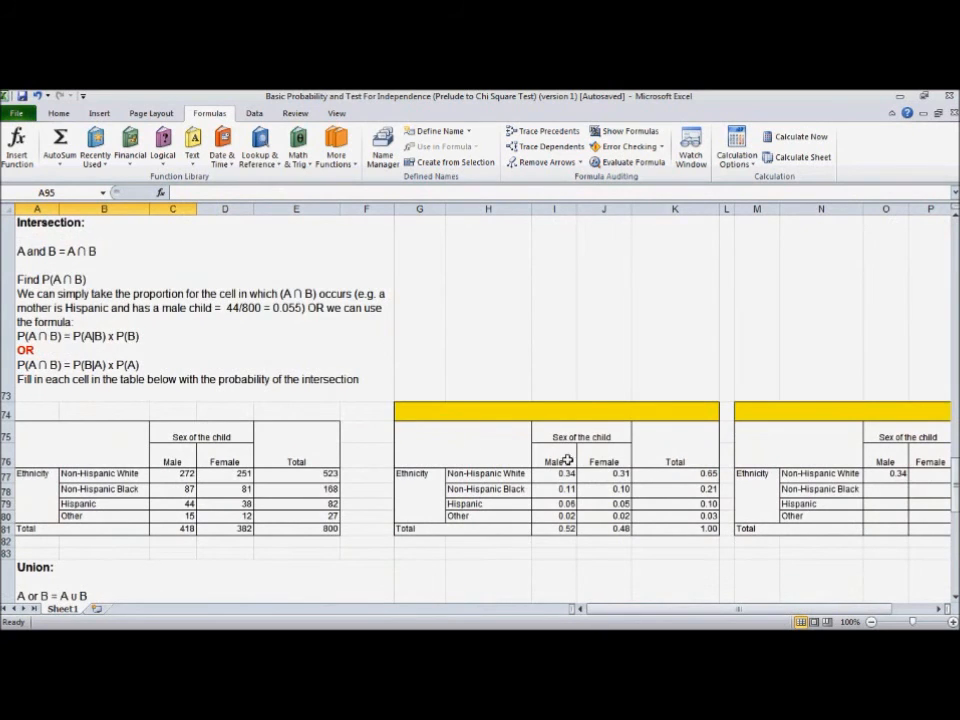
scroll(184, 458, "down", 3)
scroll(711, 401, "up", 3)
scroll(362, 392, "down", 4)
scroll(342, 436, "up", 1)
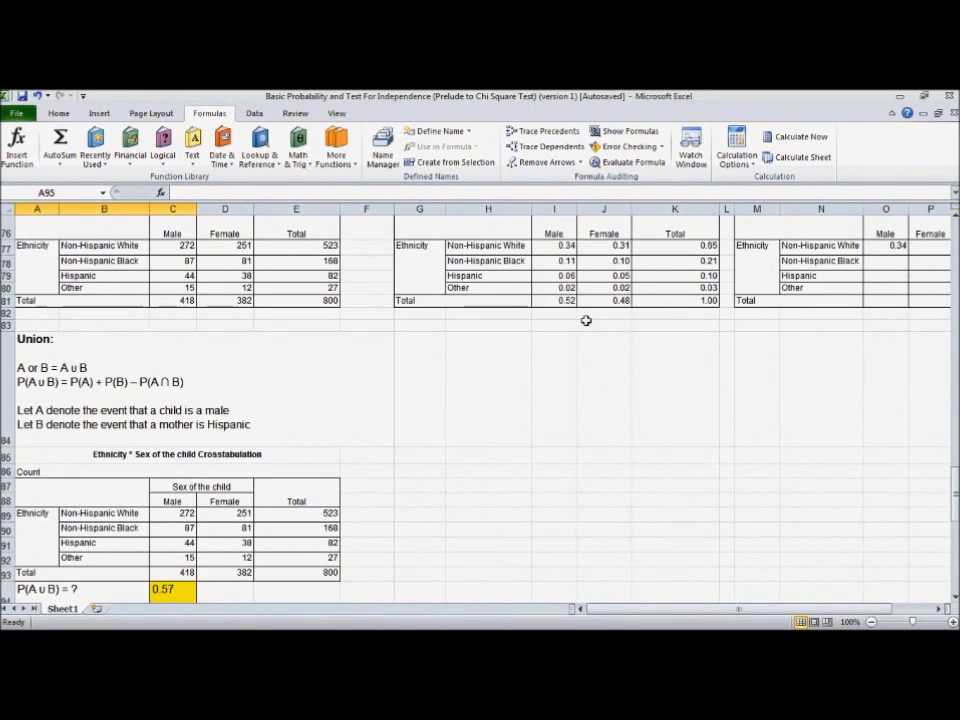
scroll(55, 418, "up", 3)
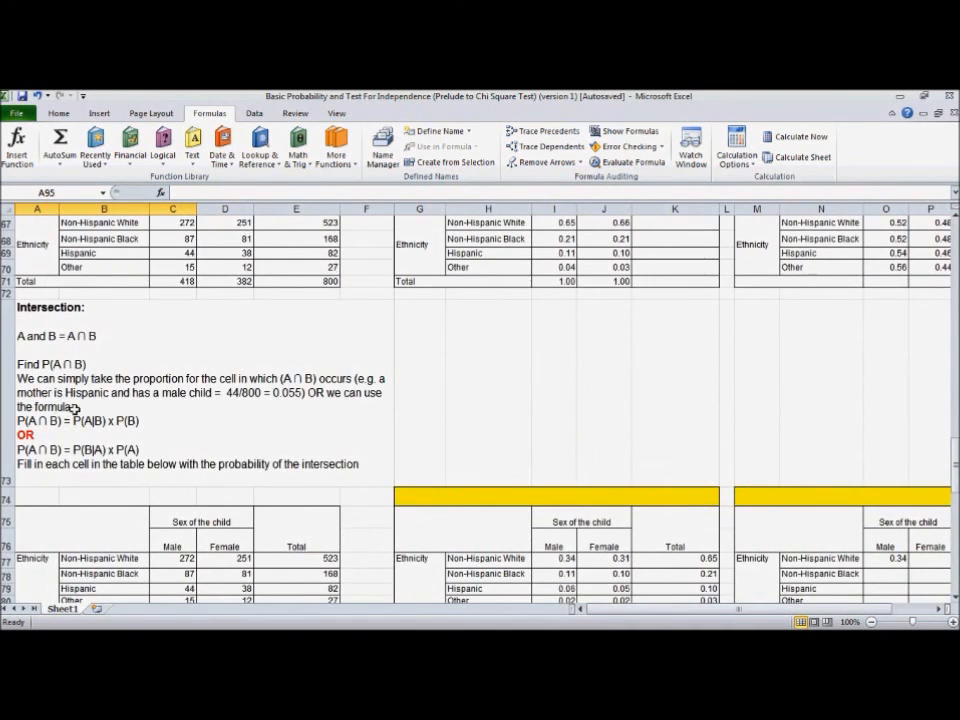
scroll(60, 415, "up", 3)
scroll(44, 380, "down", 3)
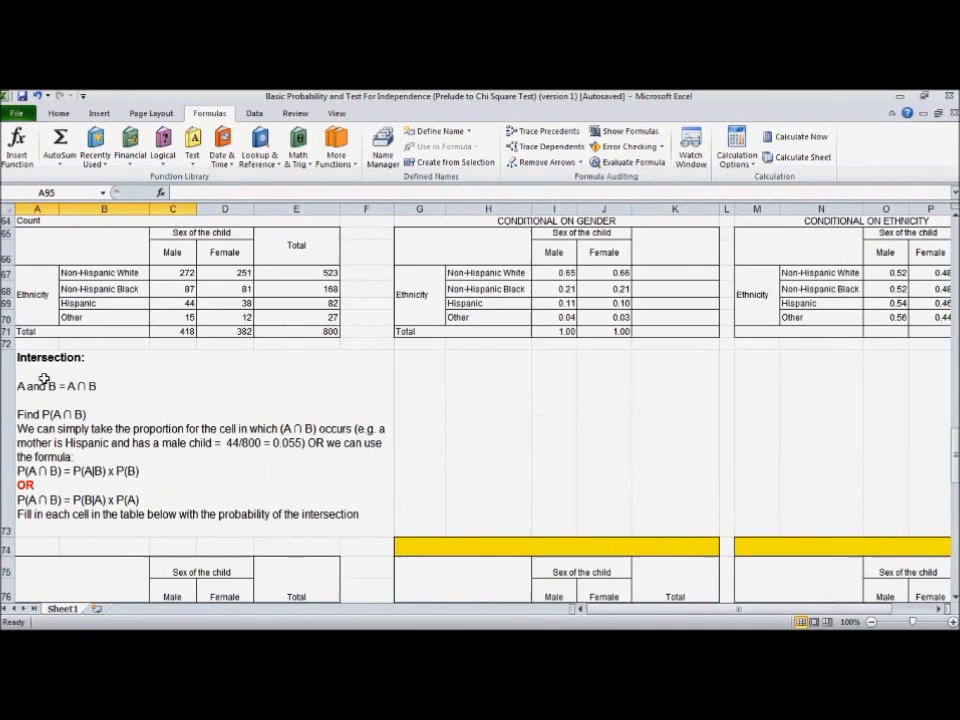
Compare the Conditional Probability formulas and crosstabulations with the Intersection instructions and their probability table
scroll(120, 470, "up", 3)
scroll(66, 444, "up", 1)
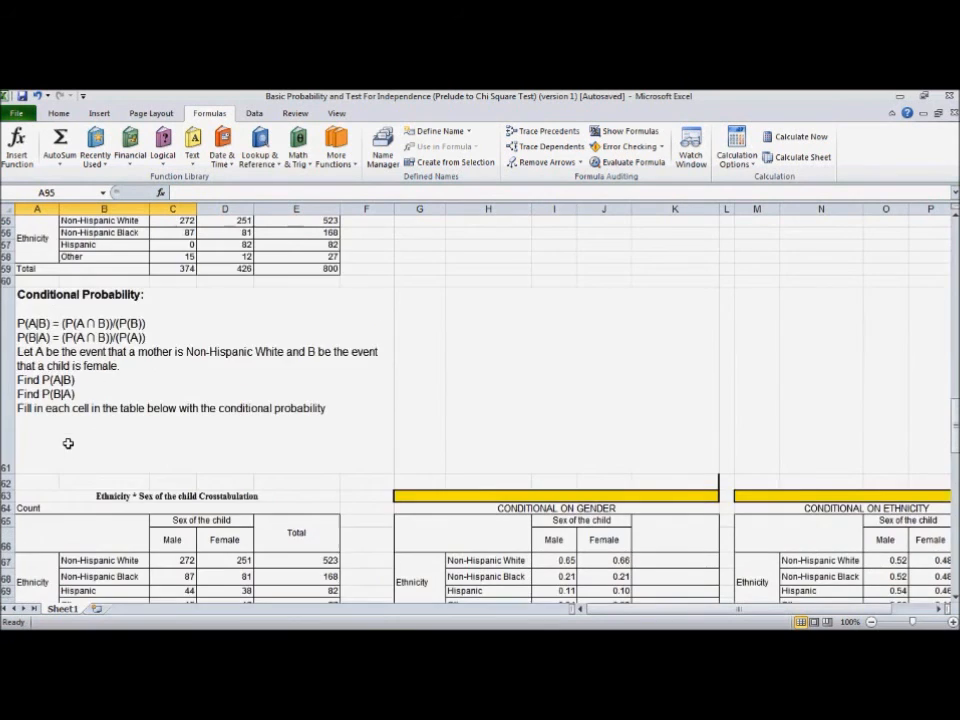
scroll(58, 430, "up", 1)
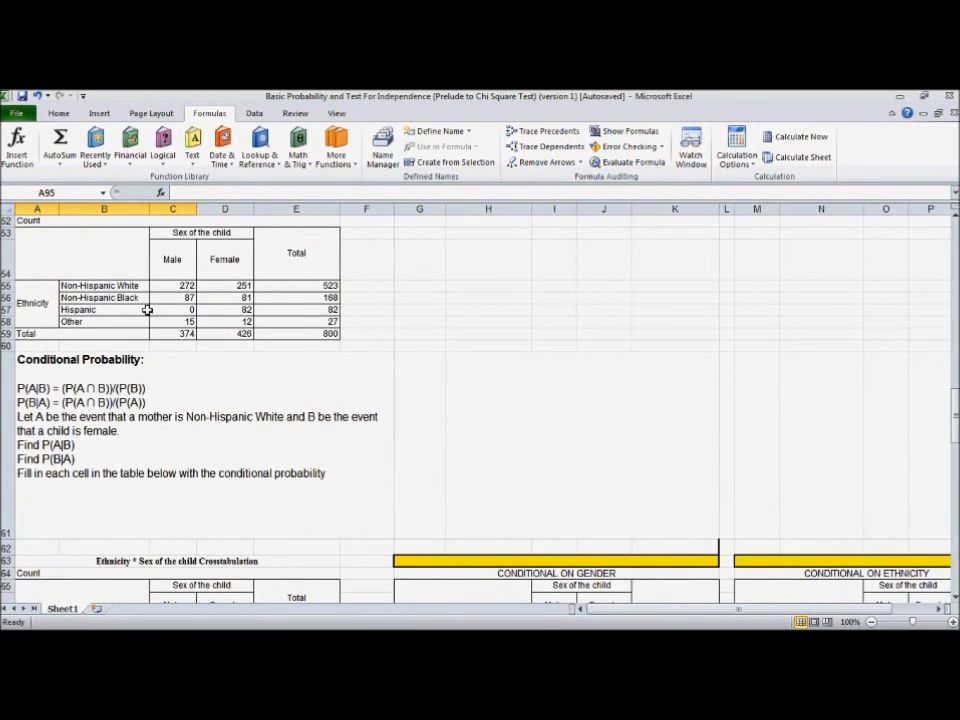
scroll(120, 320, "up", 1)
scroll(66, 361, "down", 1)
scroll(150, 380, "down", 2)
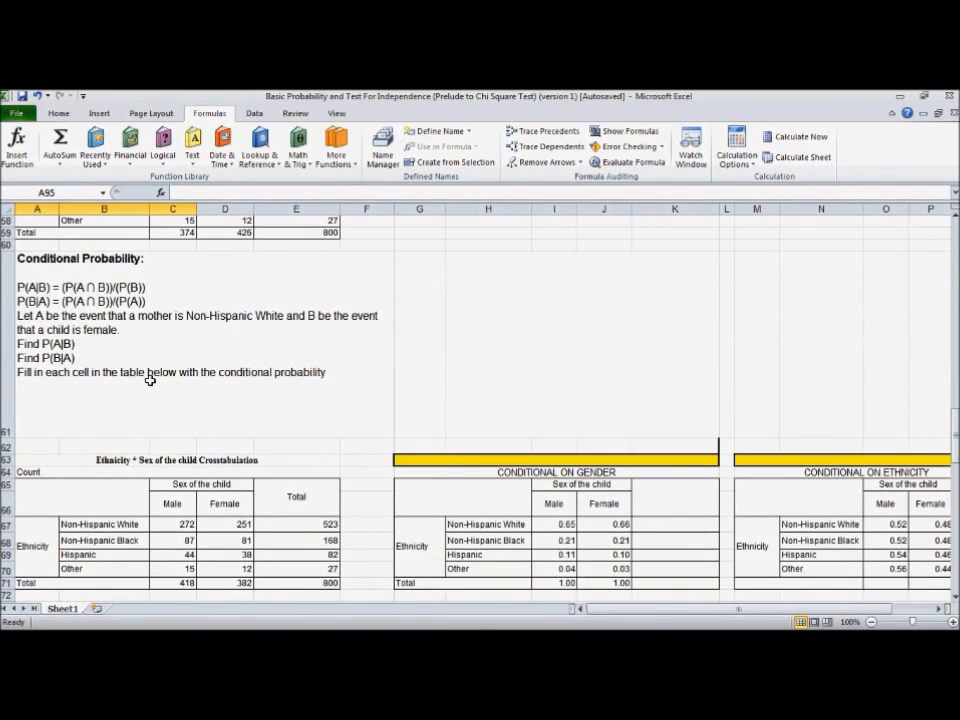
scroll(319, 426, "down", 1)
scroll(410, 524, "down", 3)
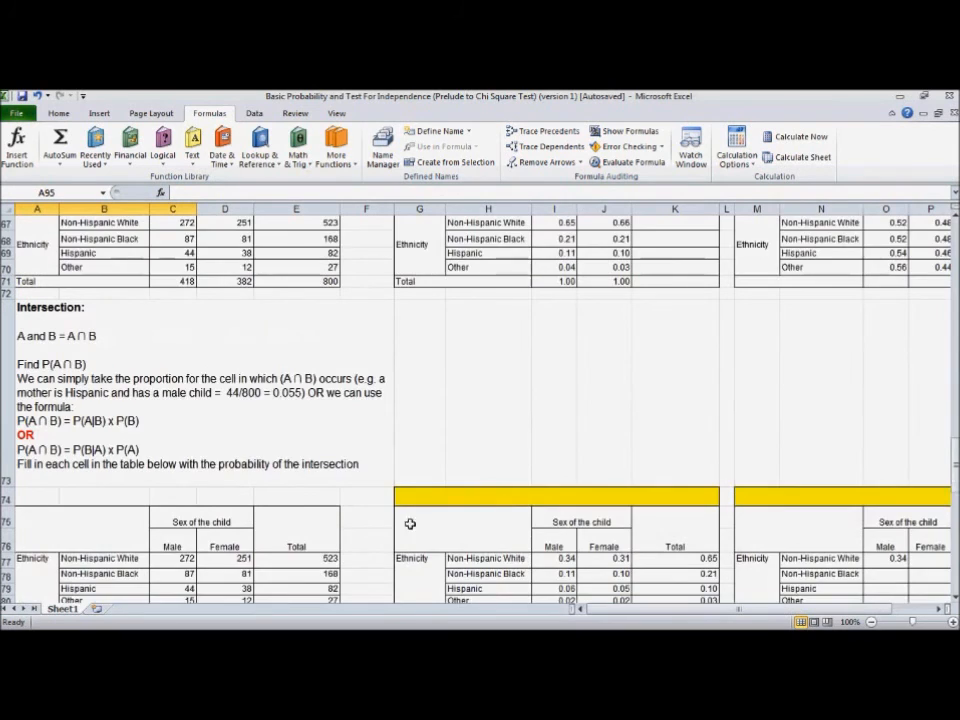
scroll(410, 524, "down", 1)
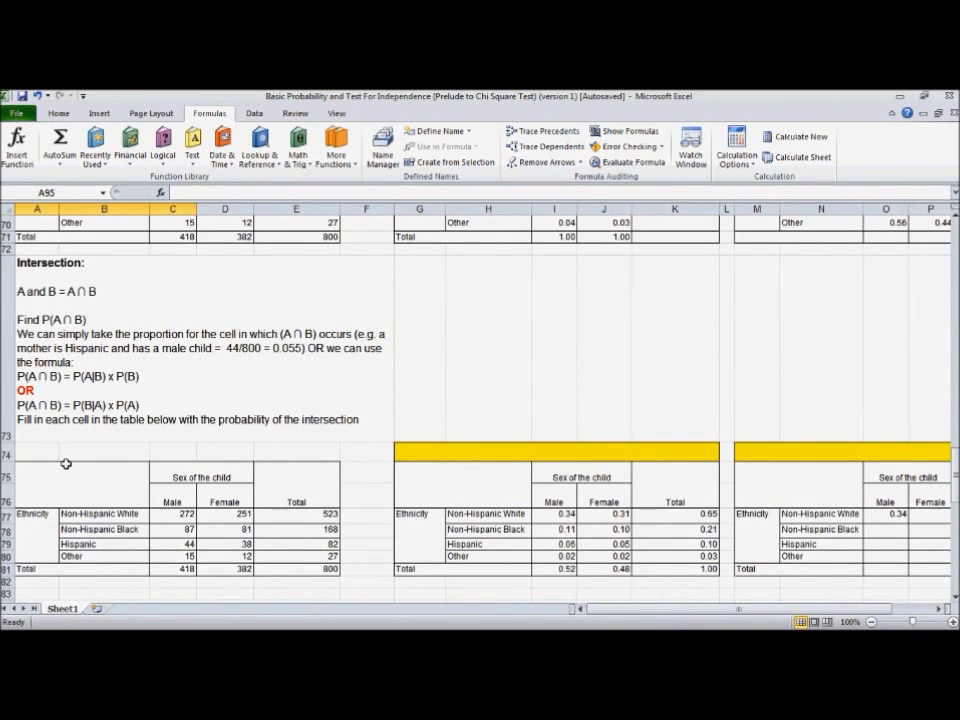
Review the Disjoint Events note about P(A ∩ B) = P(A|B) x P(B) against the Conditional Probability and Intersection sections
scroll(45, 345, "up", 1)
scroll(40, 451, "up", 3)
scroll(40, 451, "up", 6)
scroll(60, 310, "down", 4)
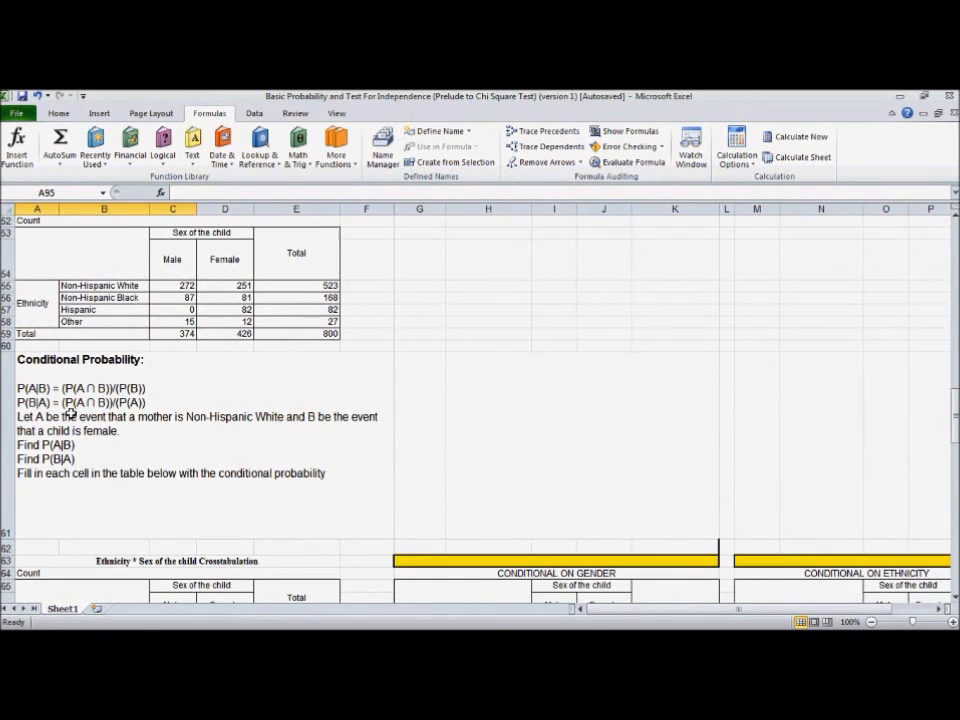
scroll(75, 415, "up", 2)
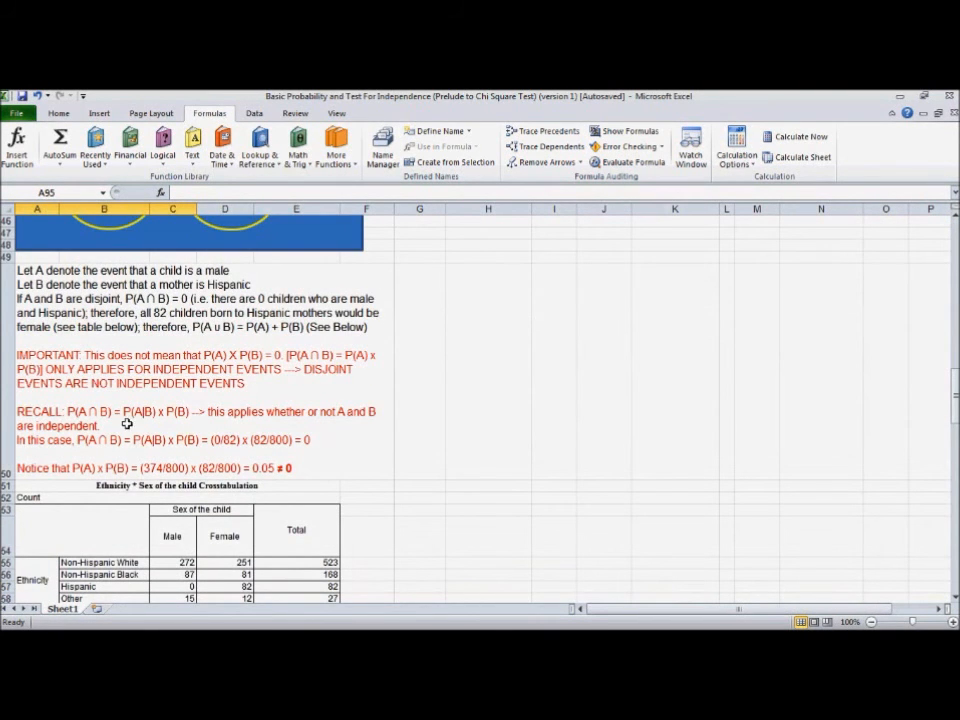
scroll(66, 430, "down", 4)
scroll(62, 438, "down", 5)
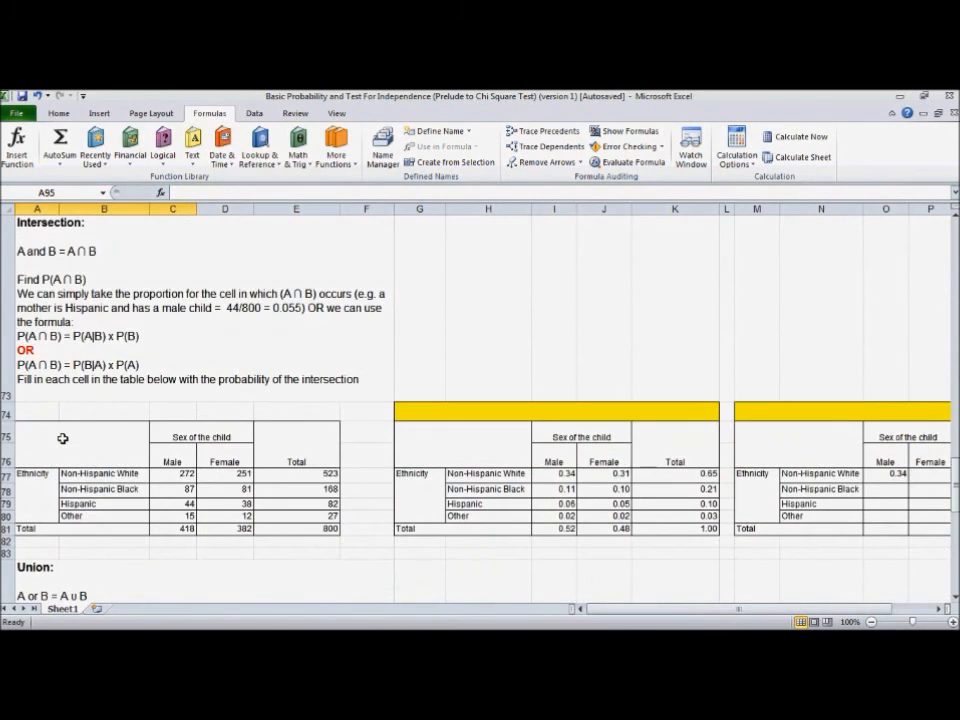
scroll(62, 438, "up", 1)
scroll(191, 463, "down", 1)
Look over the Independent Events explanation and the blank independence-test tables beneath it
scroll(101, 507, "down", 6)
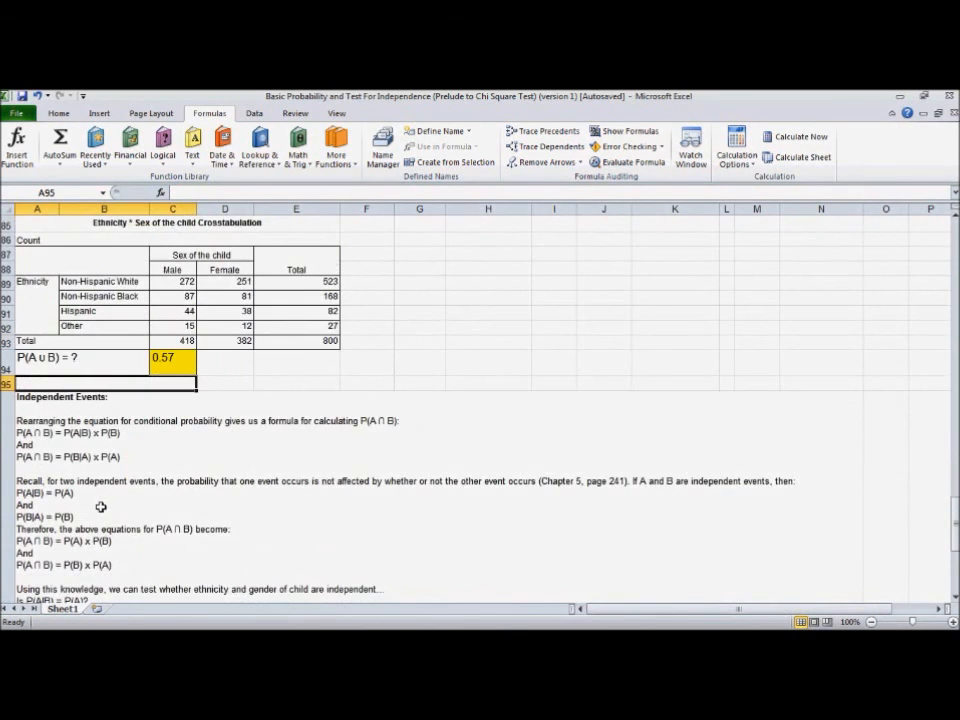
scroll(101, 507, "down", 1)
left_click(101, 507)
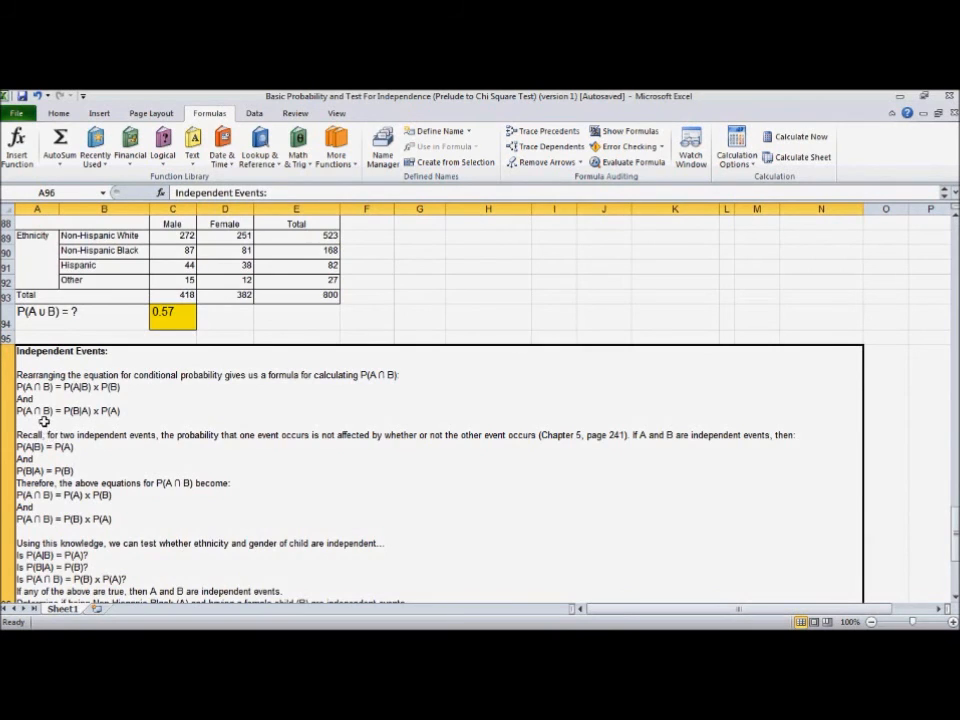
scroll(44, 421, "down", 2)
scroll(44, 421, "down", 1)
scroll(44, 421, "up", 1)
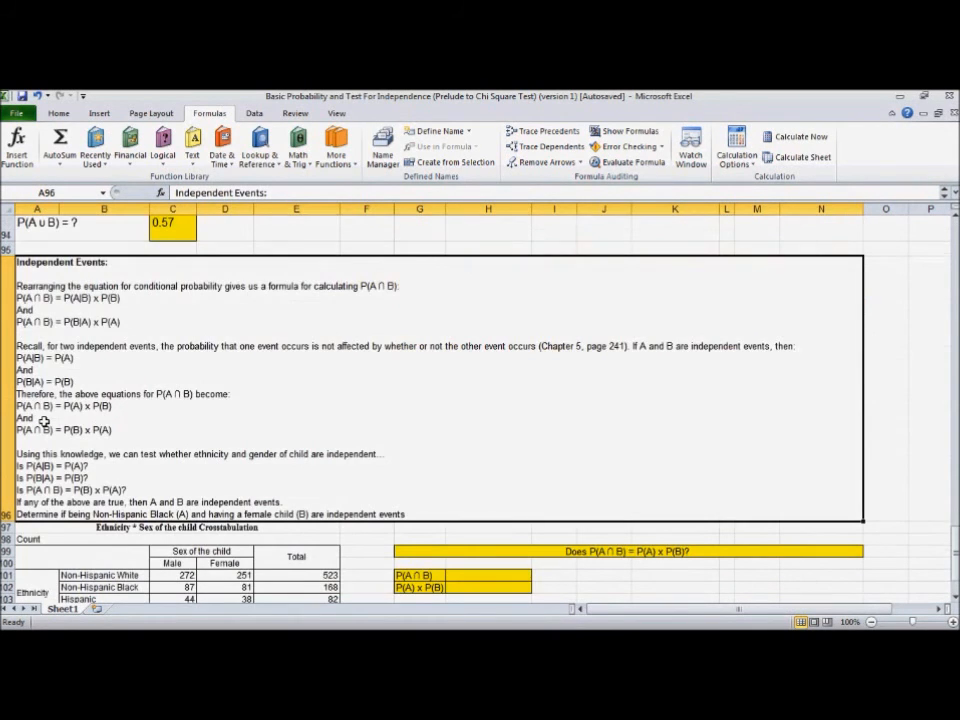
scroll(44, 421, "down", 1)
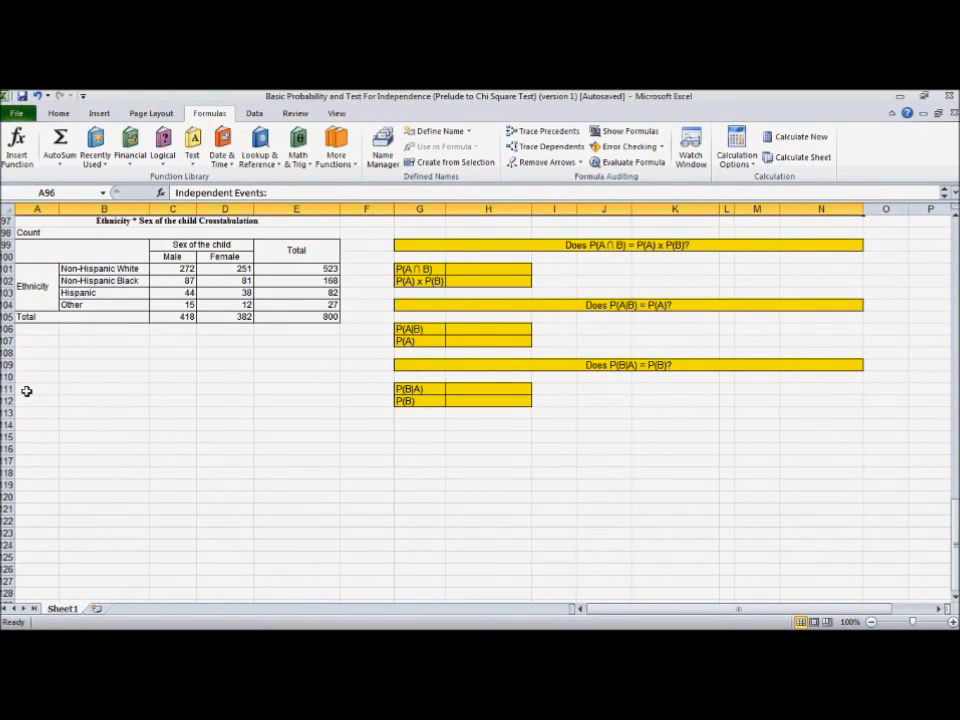
scroll(33, 384, "up", 1)
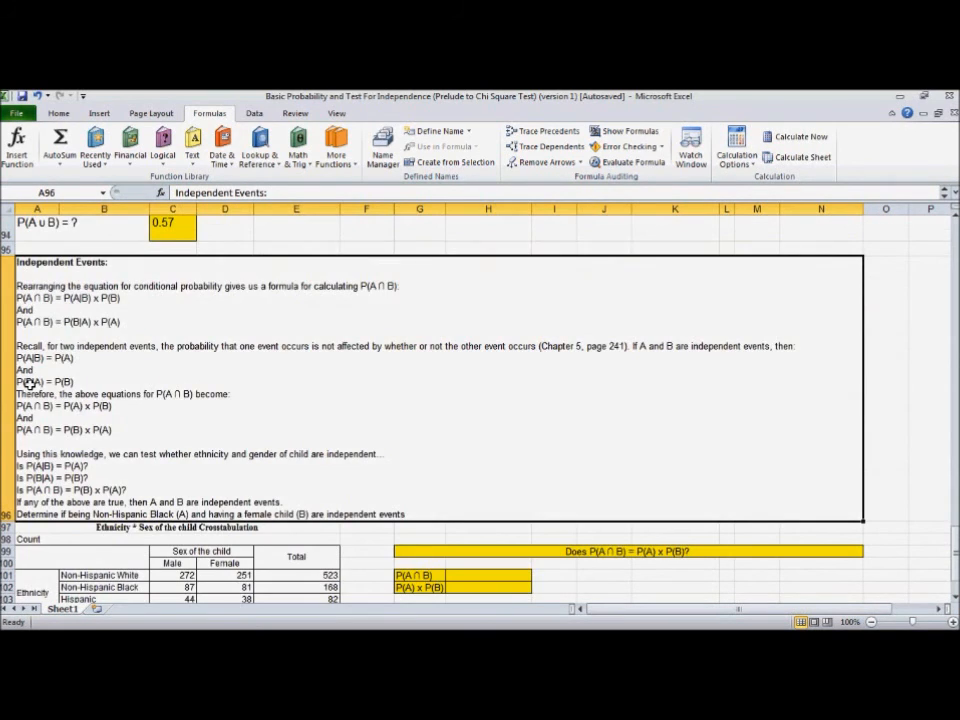
left_click(221, 245)
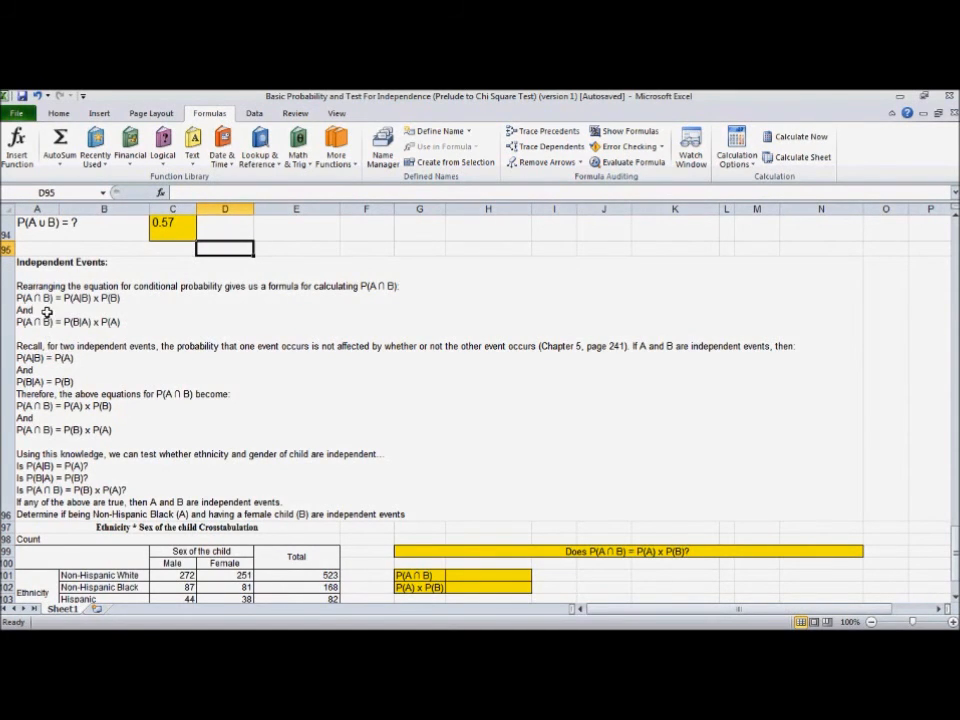
Compare the Intersection section's formulas for P(A ∩ B) with the rearranged equations in the Independent Events section
scroll(44, 300, "up", 4)
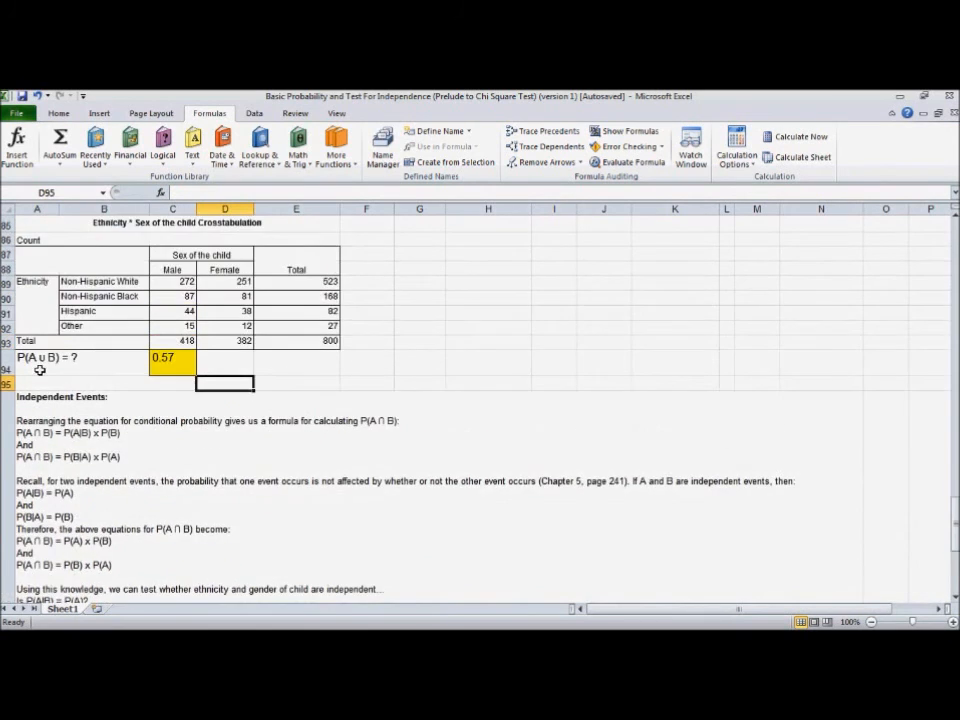
scroll(37, 377, "up", 4)
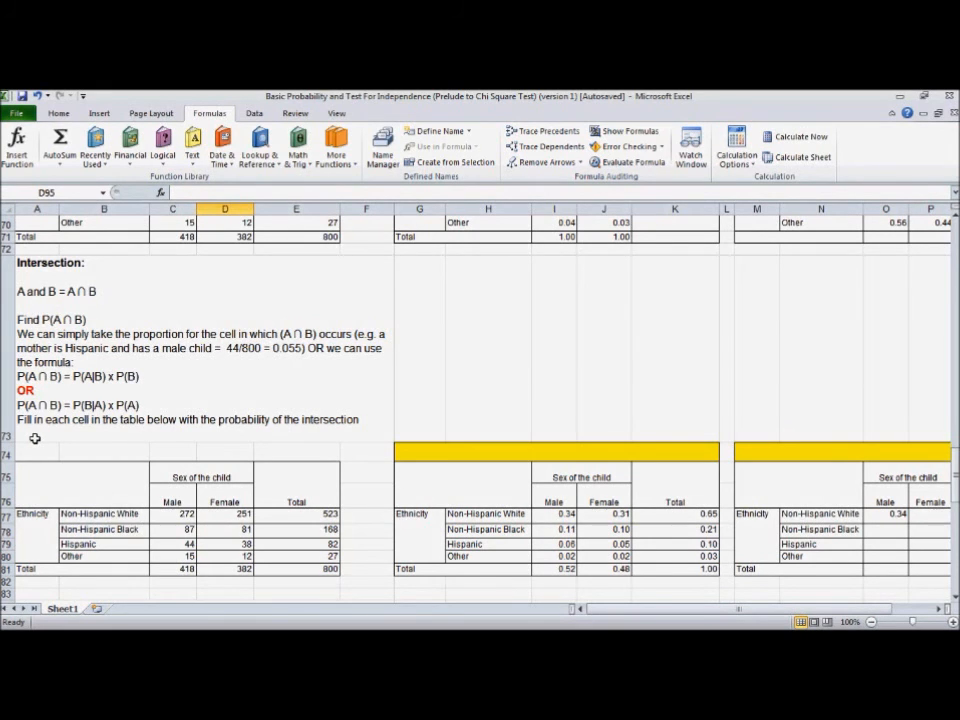
scroll(35, 438, "down", 2)
scroll(35, 438, "up", 5)
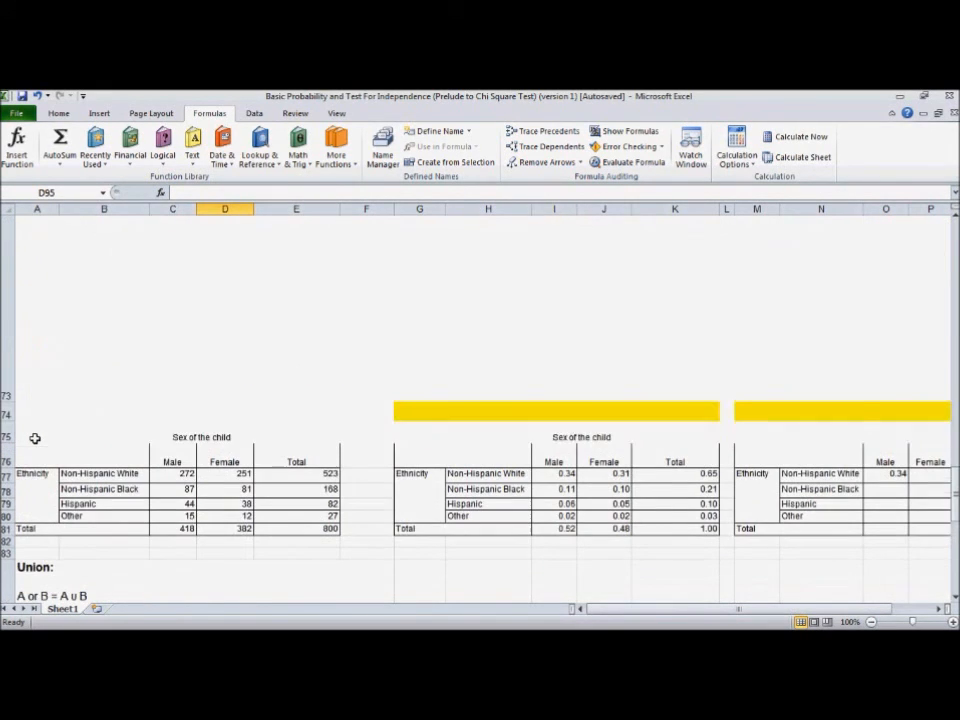
scroll(56, 404, "down", 6)
scroll(56, 404, "down", 3)
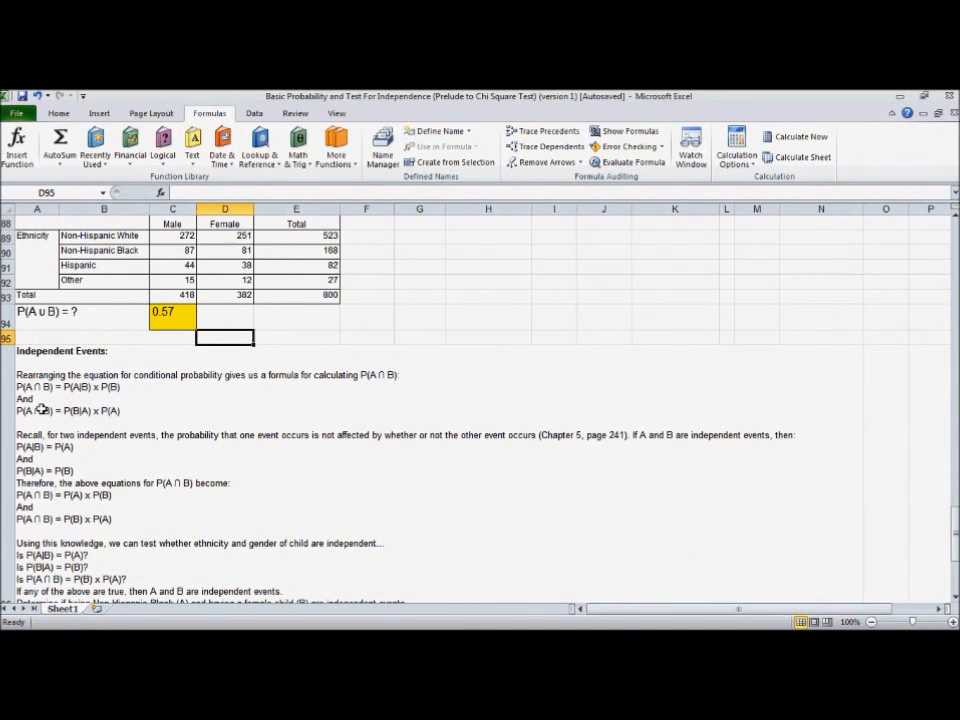
scroll(37, 410, "down", 1)
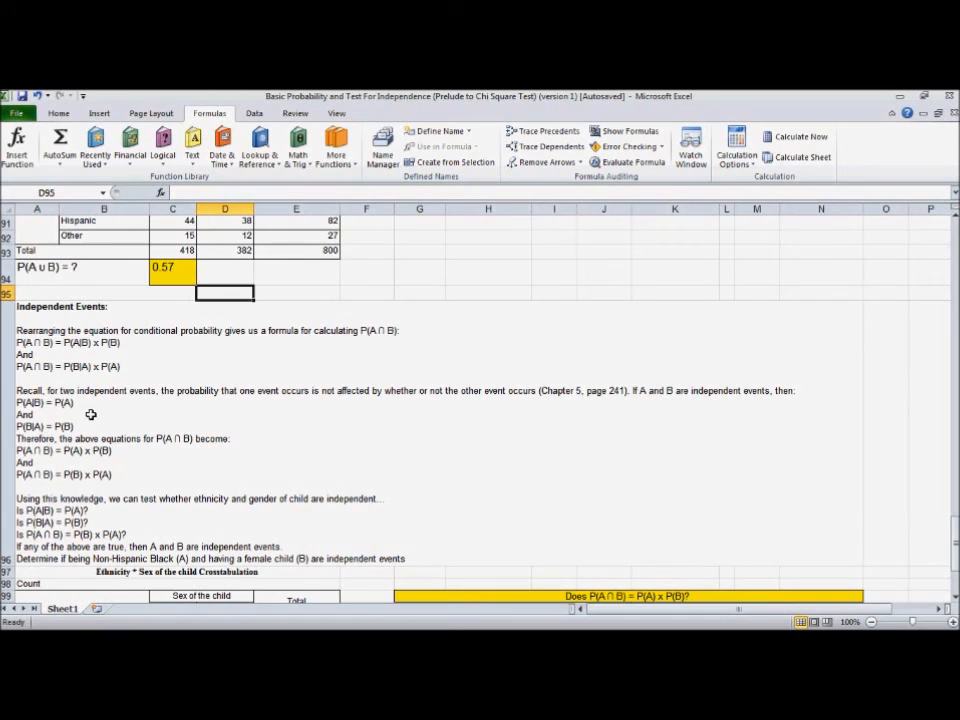
scroll(85, 408, "down", 1)
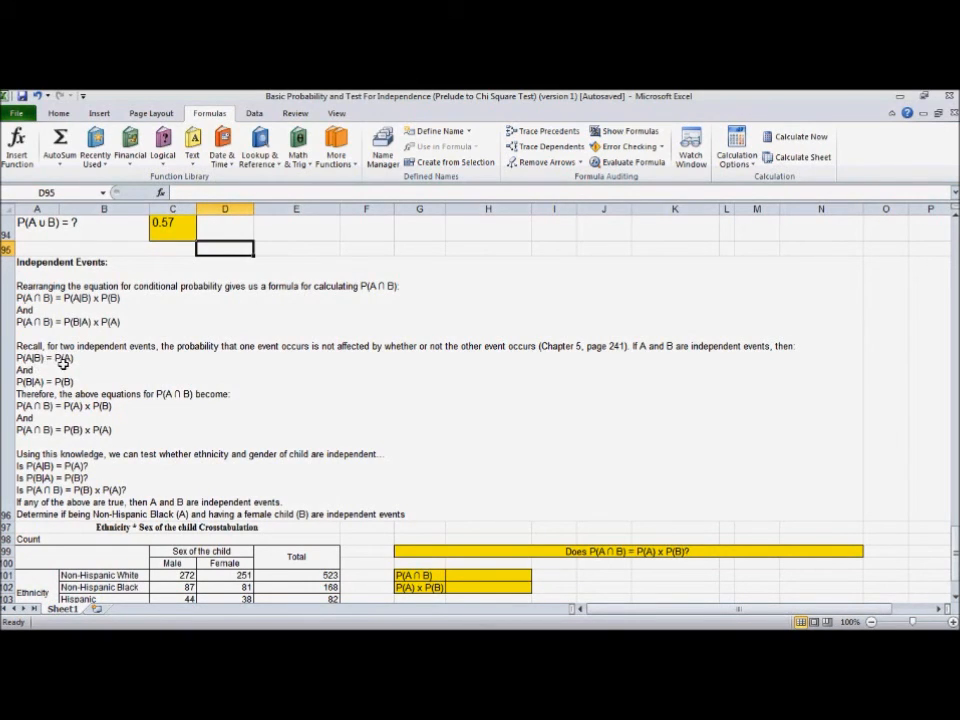
Highlight the simplified P(A ∩ B) equations for independent events and compare them with the general conditional formulas in the Independent Events text
scroll(63, 364, "down", 1)
scroll(63, 364, "up", 1)
double_click(26, 410)
left_click_drag(17, 406, 107, 405)
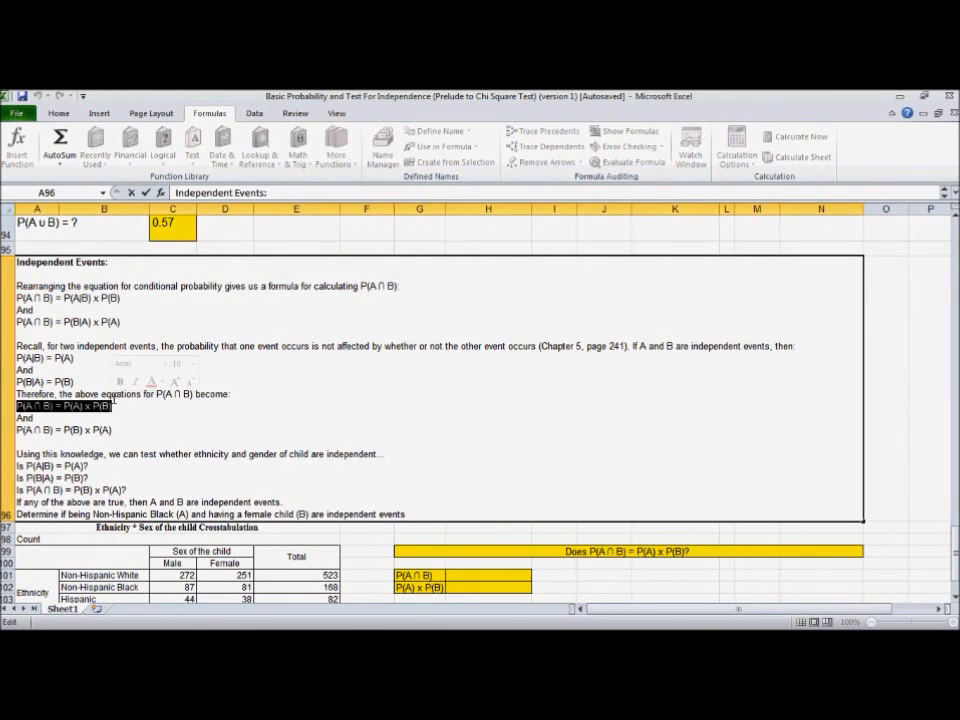
left_click(77, 307)
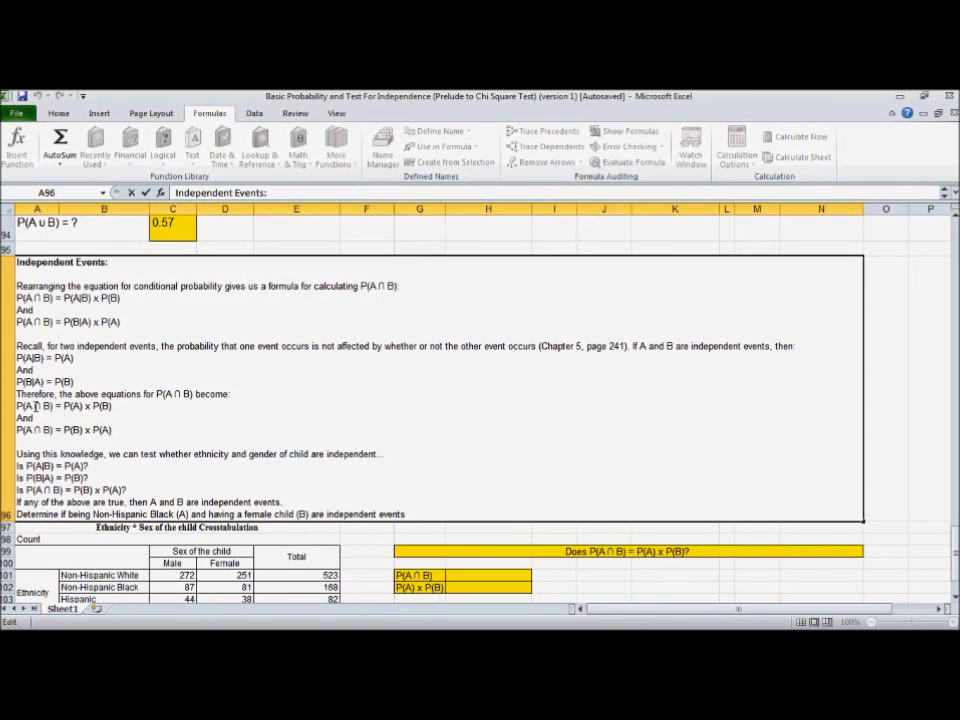
left_click_drag(17, 400, 116, 430)
left_click(116, 430)
left_click_drag(17, 298, 126, 324)
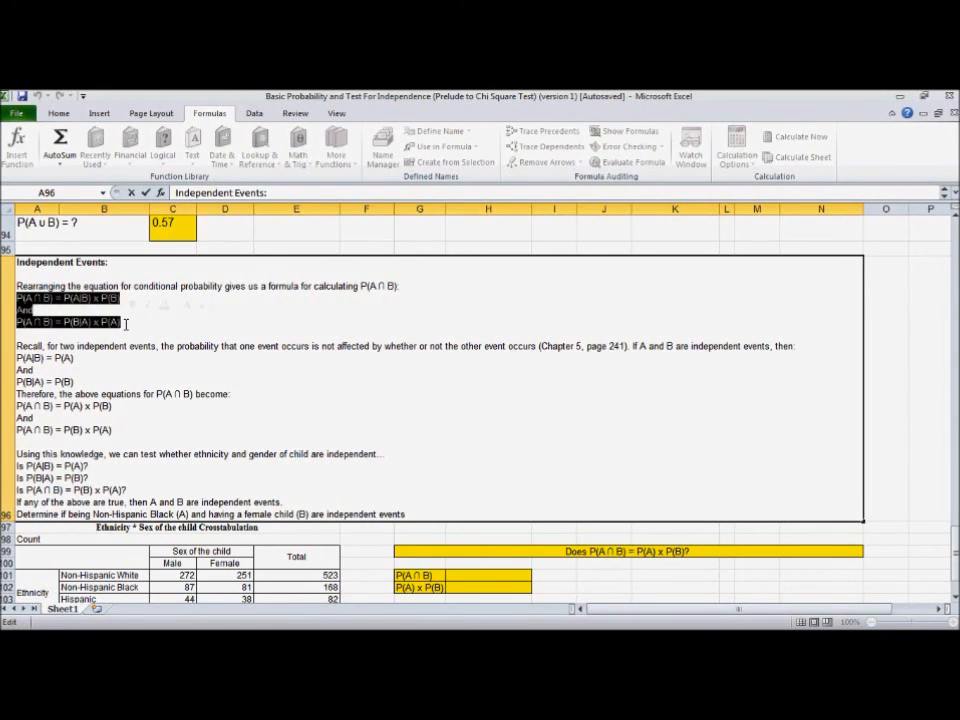
left_click(126, 324)
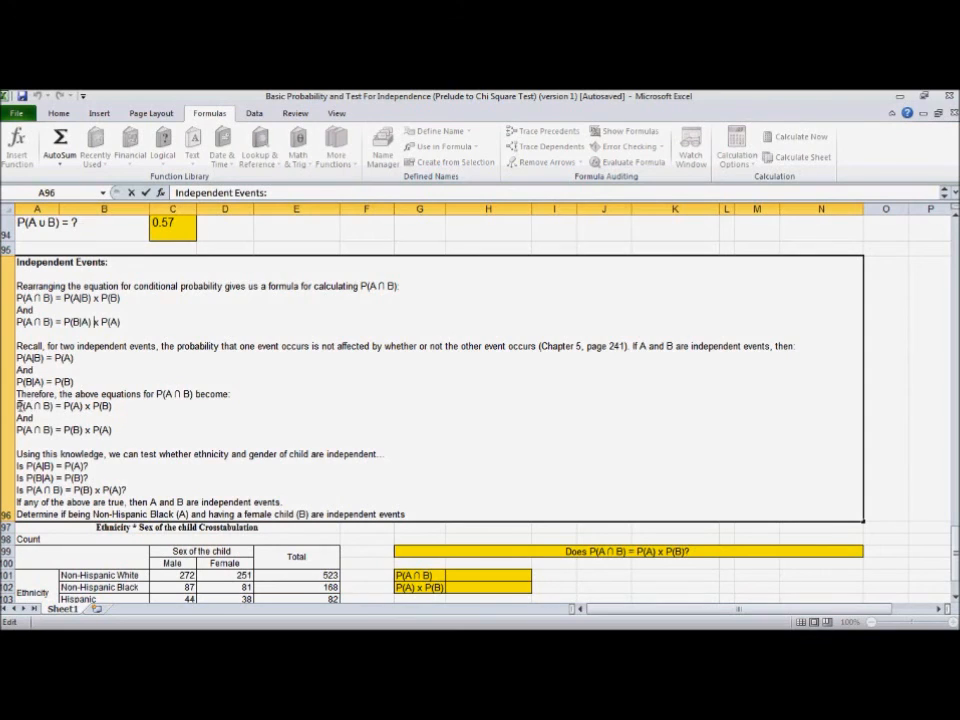
left_click_drag(17, 405, 22, 431)
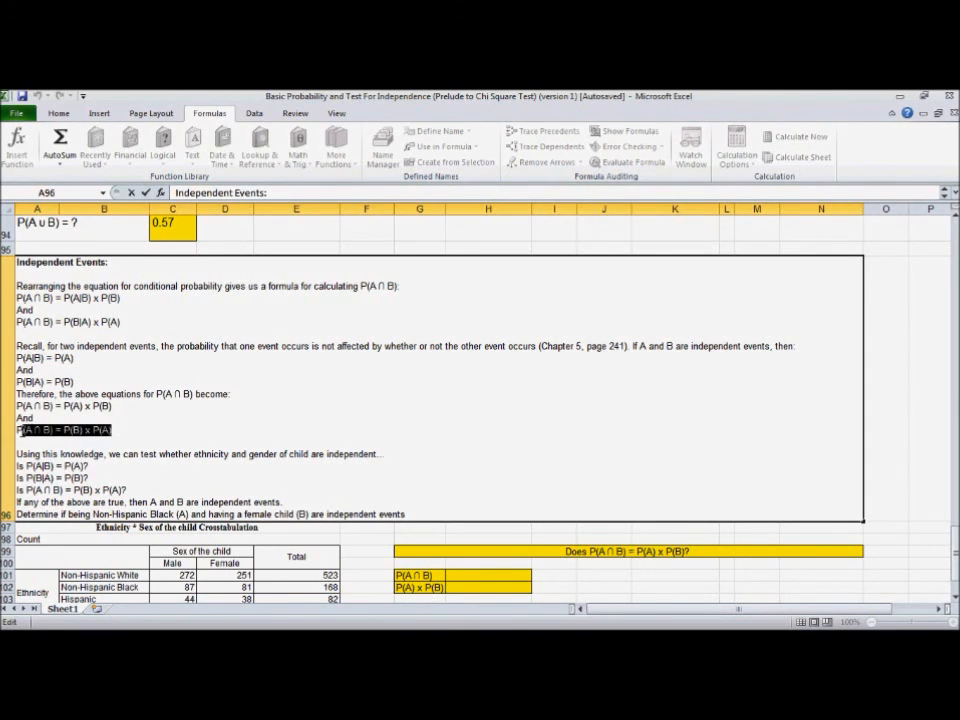
left_click(96, 430)
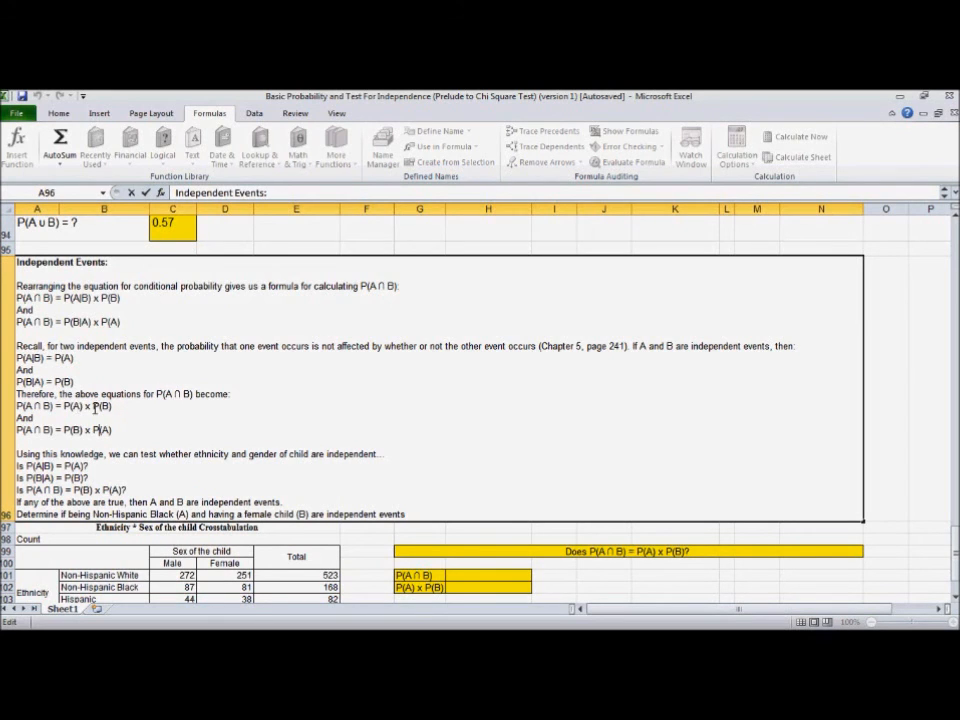
scroll(99, 412, "down", 1)
scroll(94, 418, "up", 1)
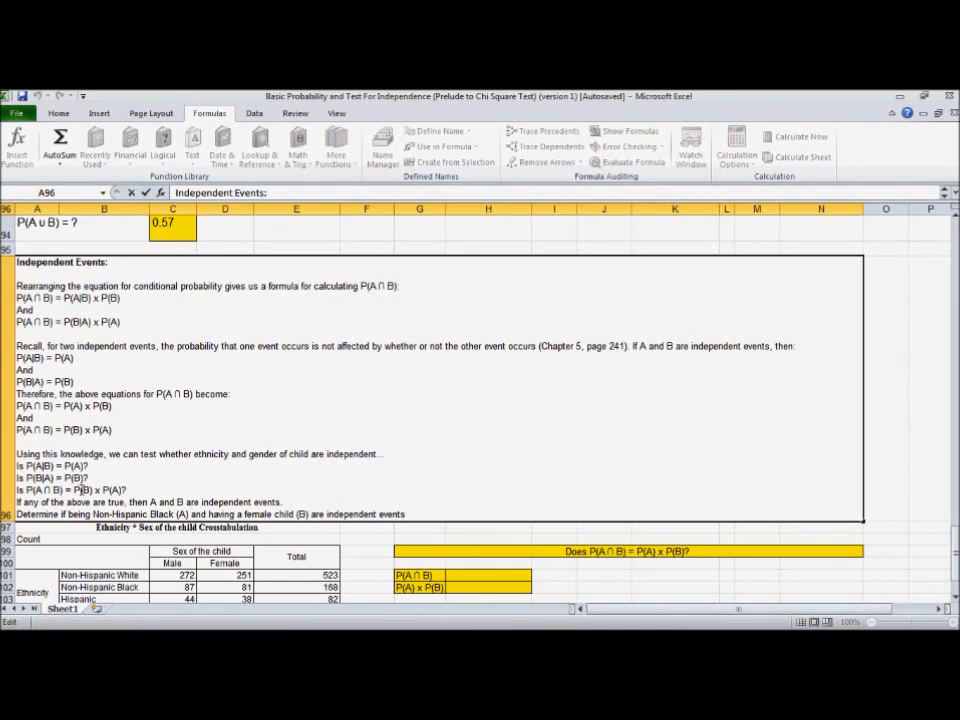
Calculate P(A ∩ B) for Non-Hispanic Black mothers with a female child in H101 using =D102/E105
scroll(171, 467, "down", 1)
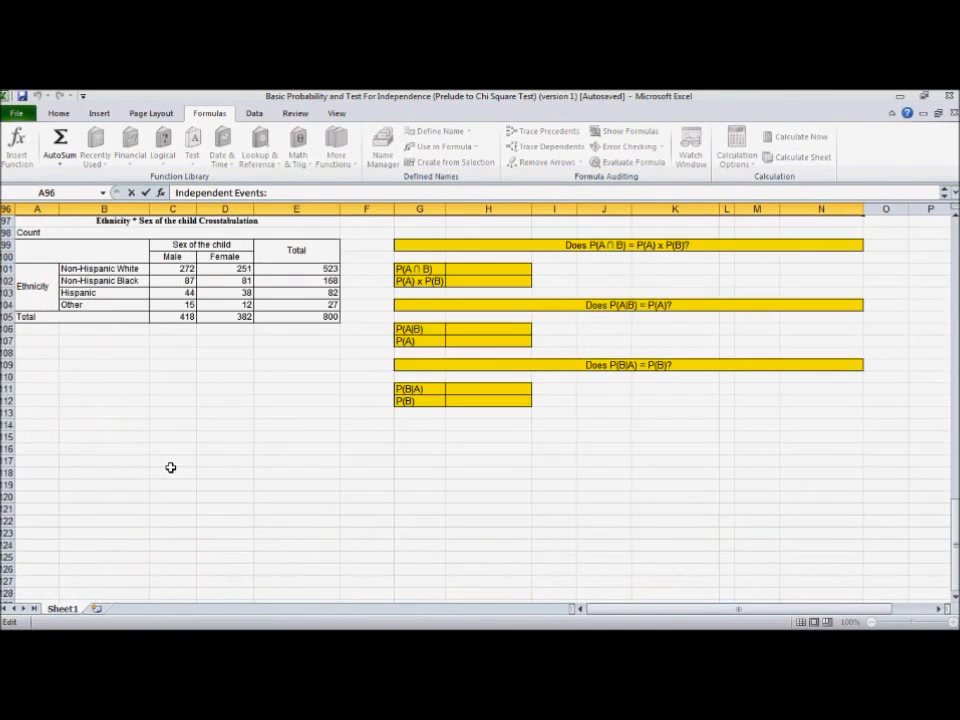
scroll(214, 467, "up", 5)
scroll(214, 467, "down", 5)
left_click(482, 271)
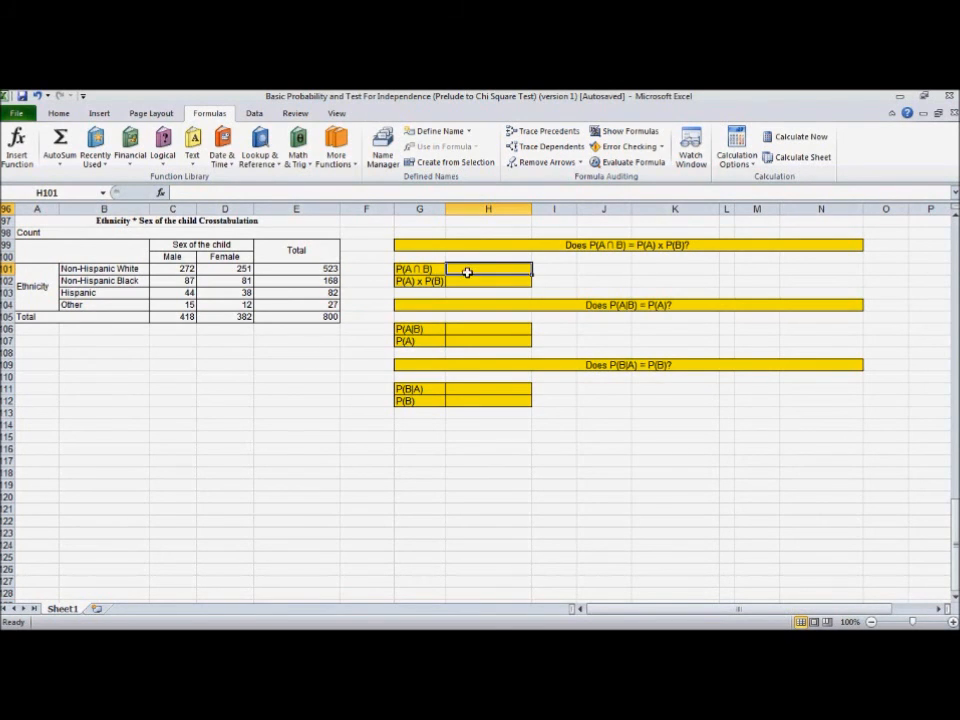
type("=")
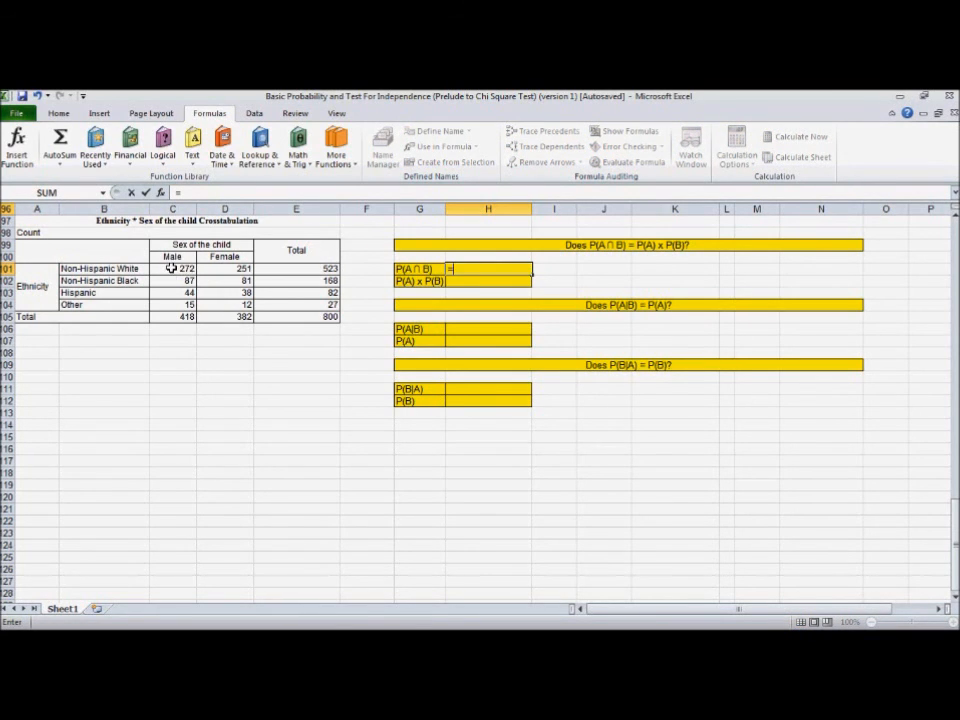
scroll(146, 363, "up", 1)
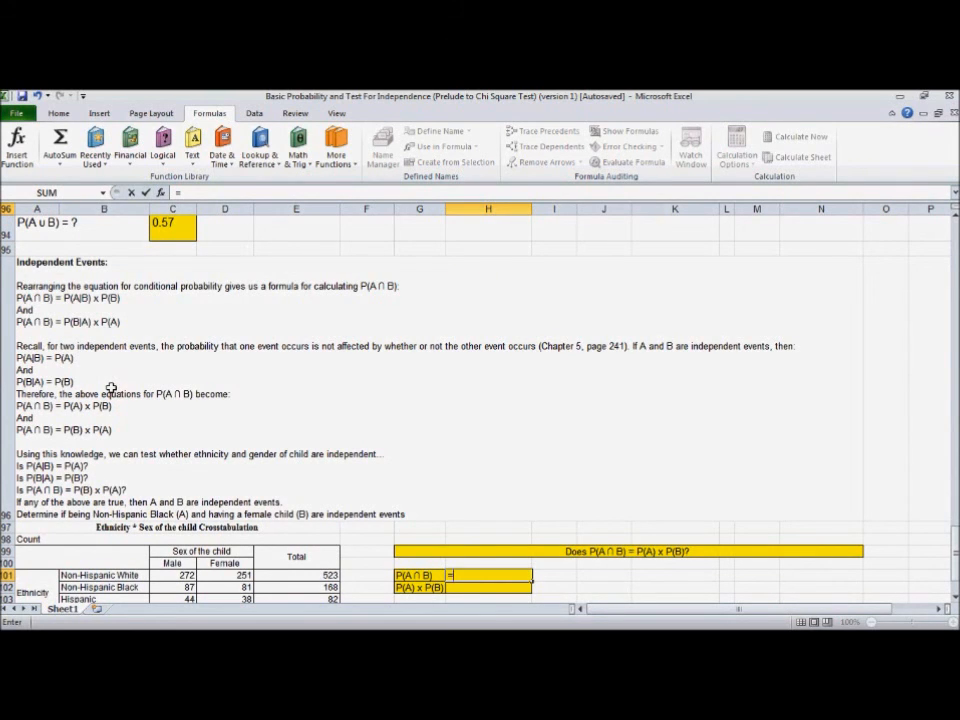
scroll(111, 388, "down", 1)
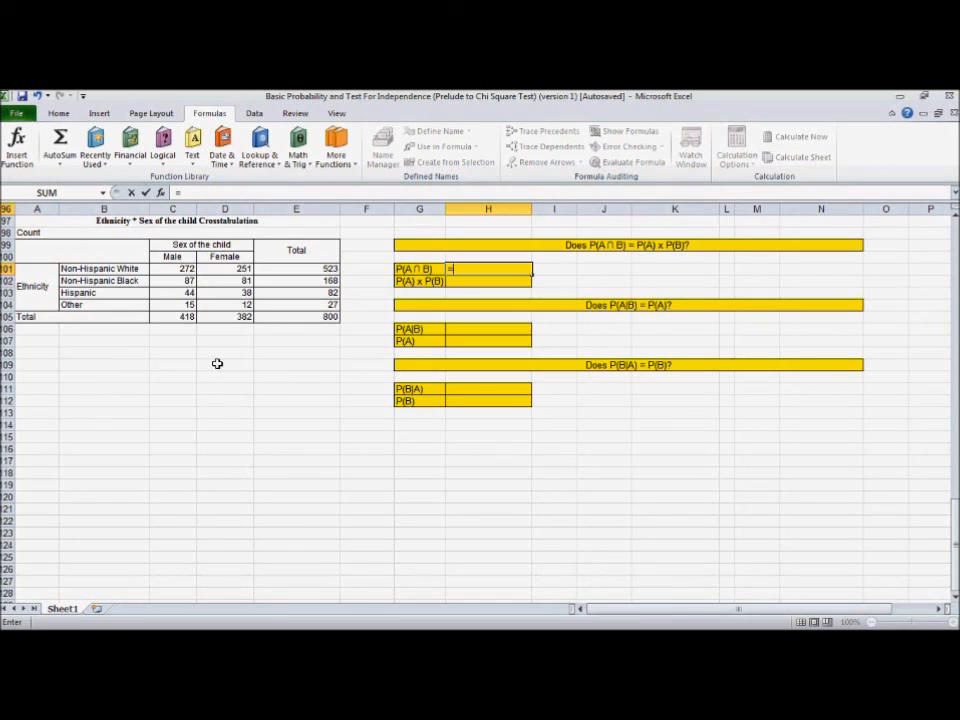
left_click(245, 281)
type("/")
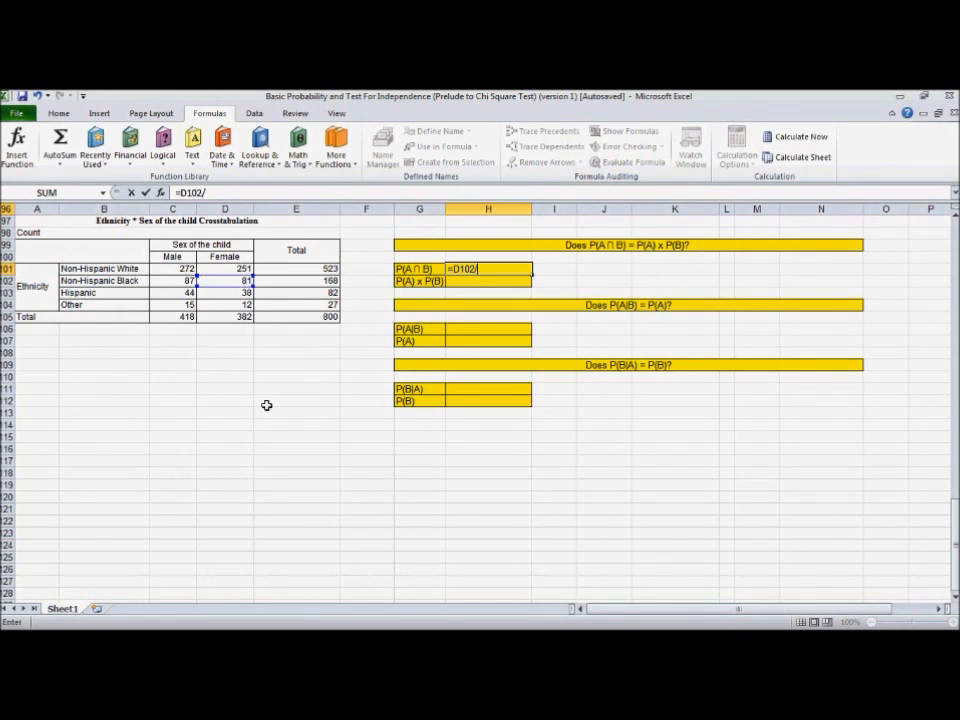
left_click(287, 316)
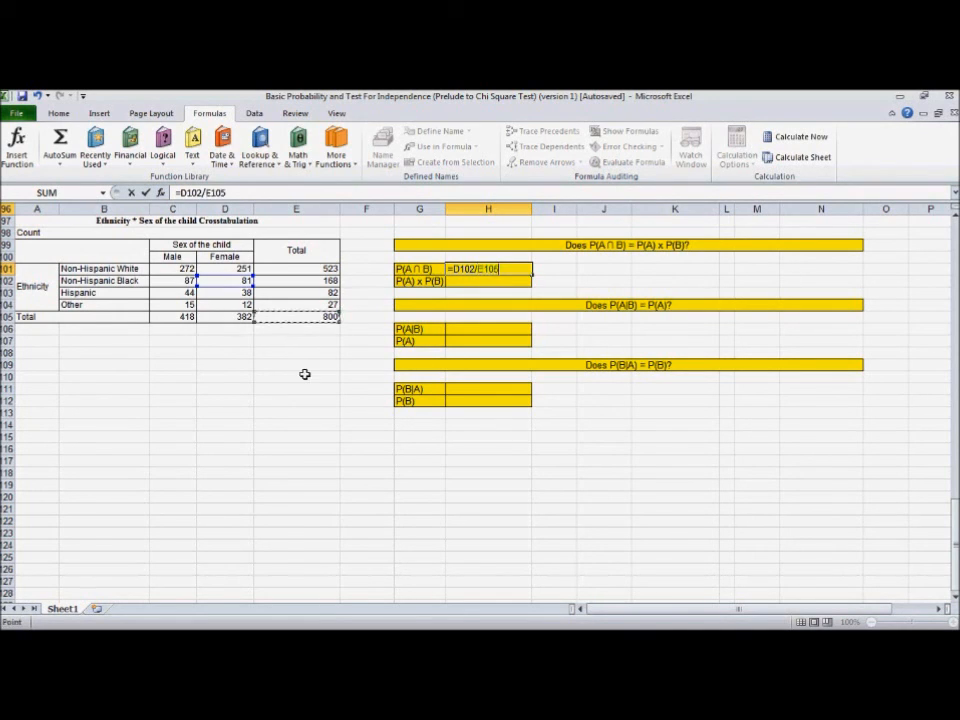
key("Return")
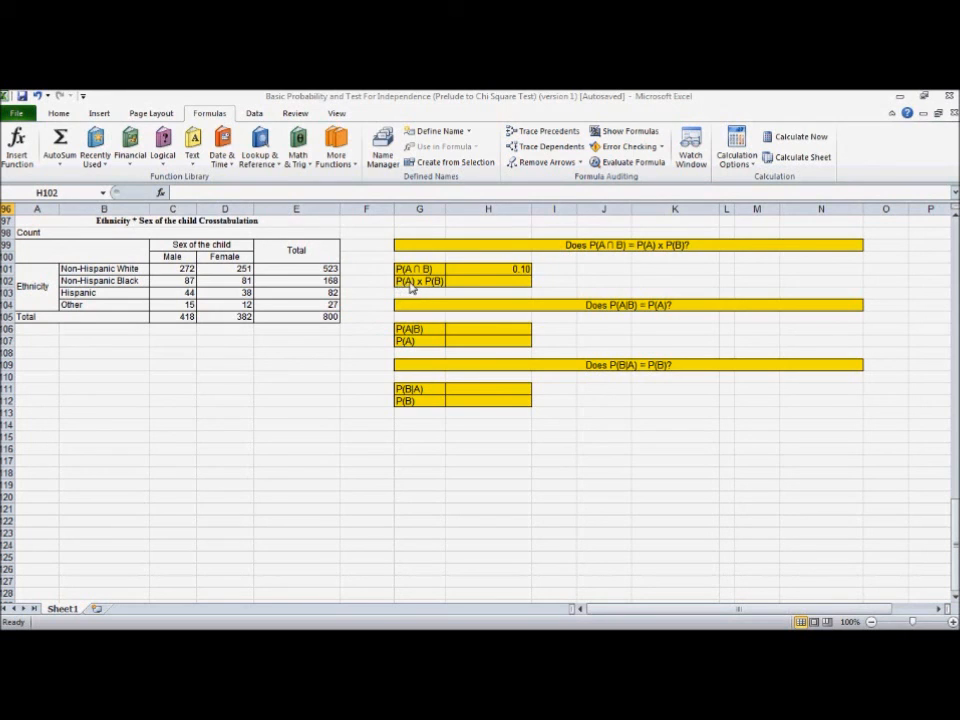
Start the P(A) x P(B) formula in H102 with the overall Non-Hispanic Black proportion in K78 of the intersection table
left_click(128, 403)
scroll(126, 398, "up", 8)
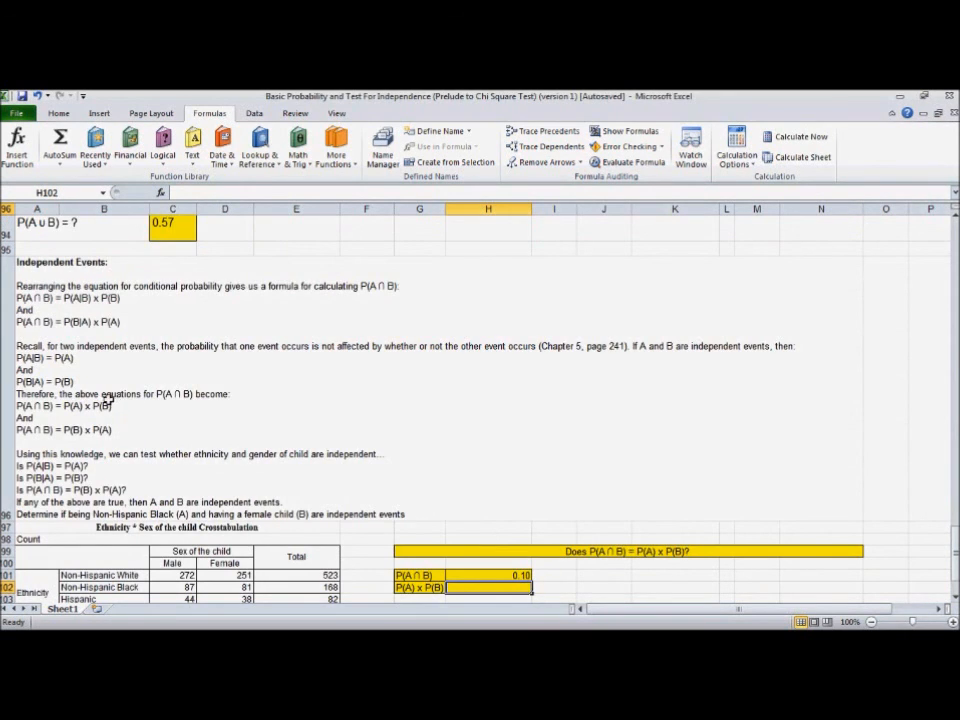
scroll(101, 404, "down", 8)
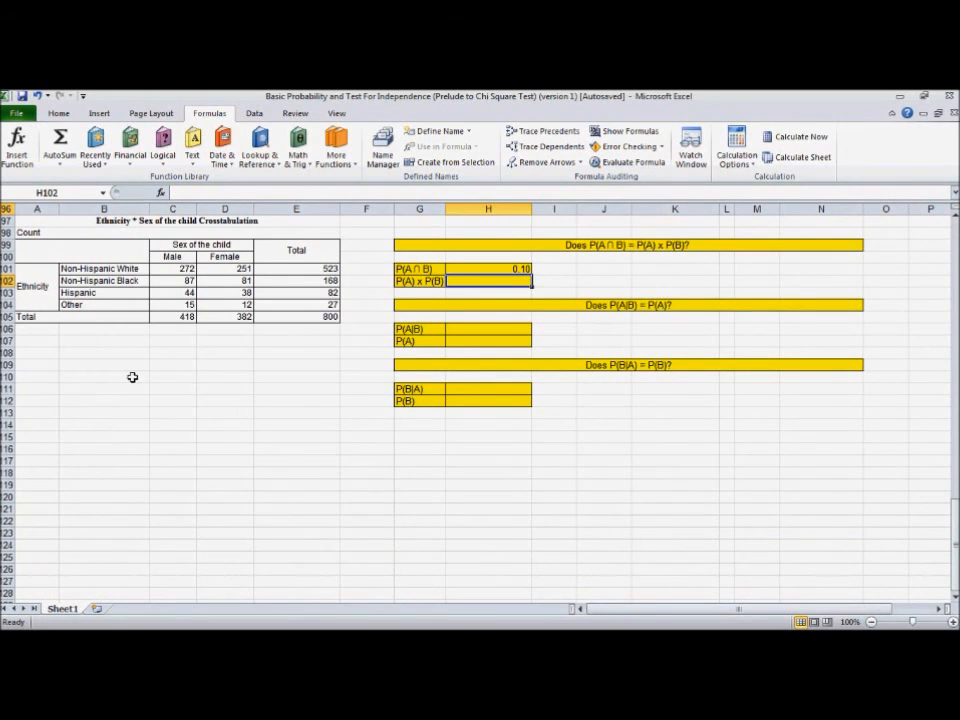
left_click(133, 281)
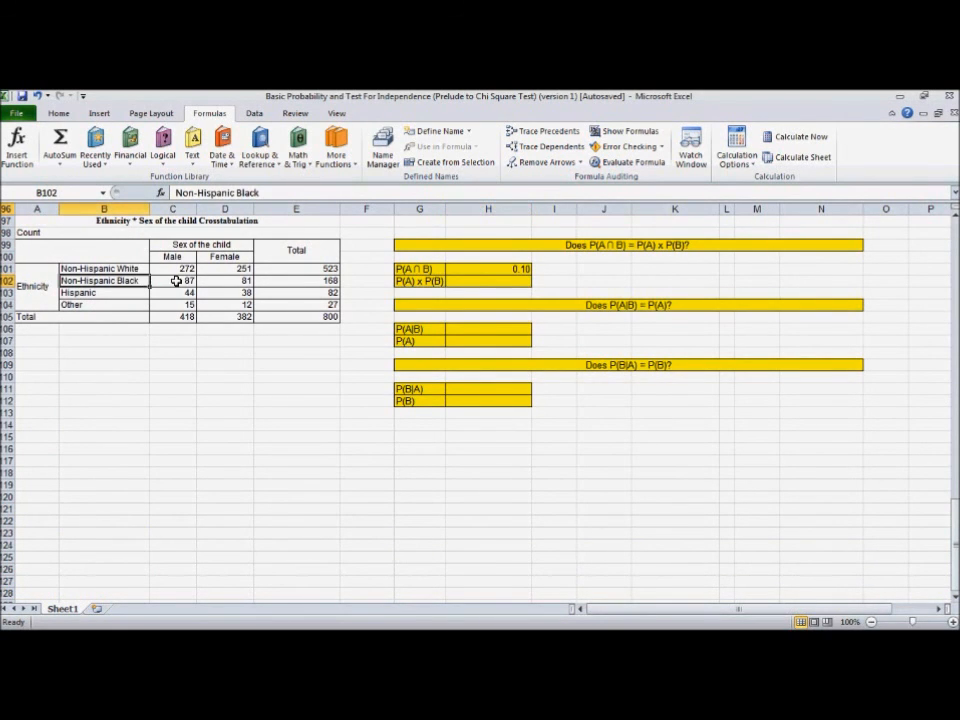
left_click(312, 281)
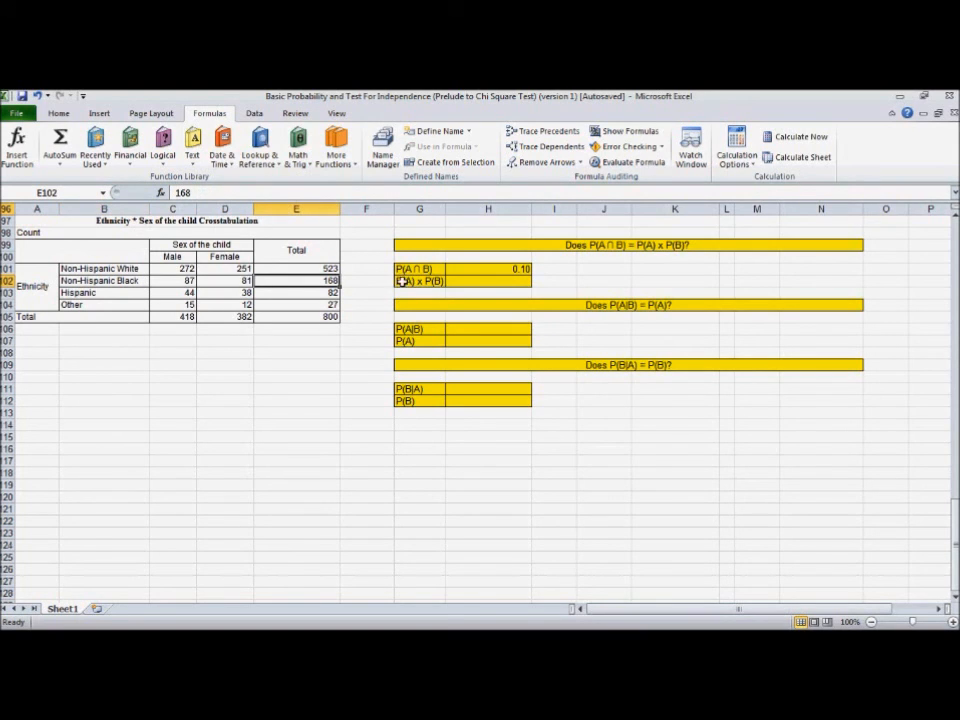
left_click(470, 283)
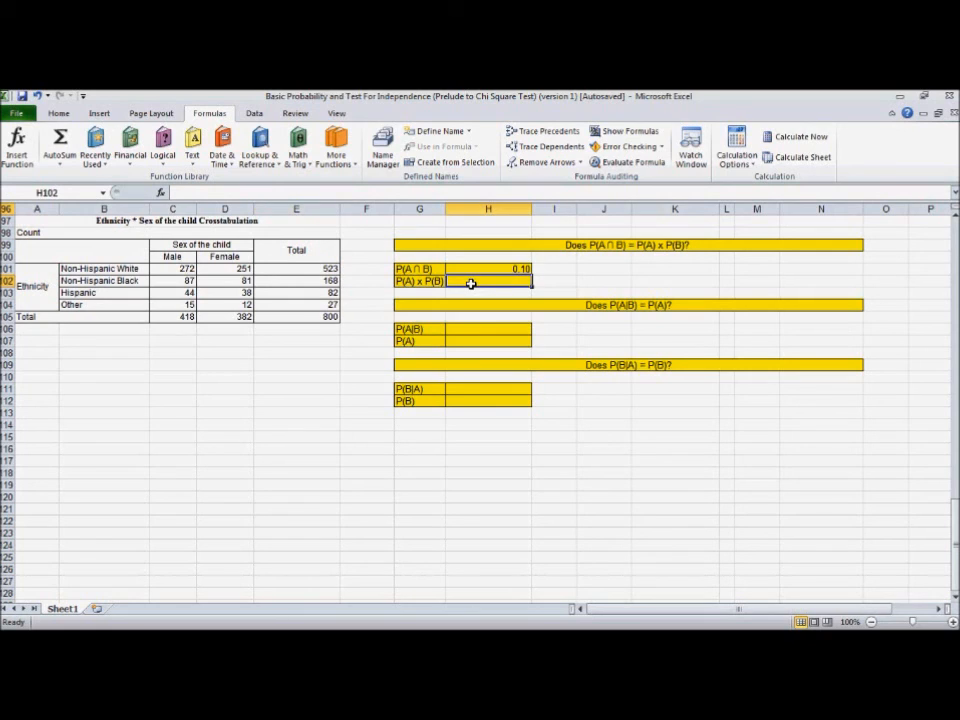
type("=")
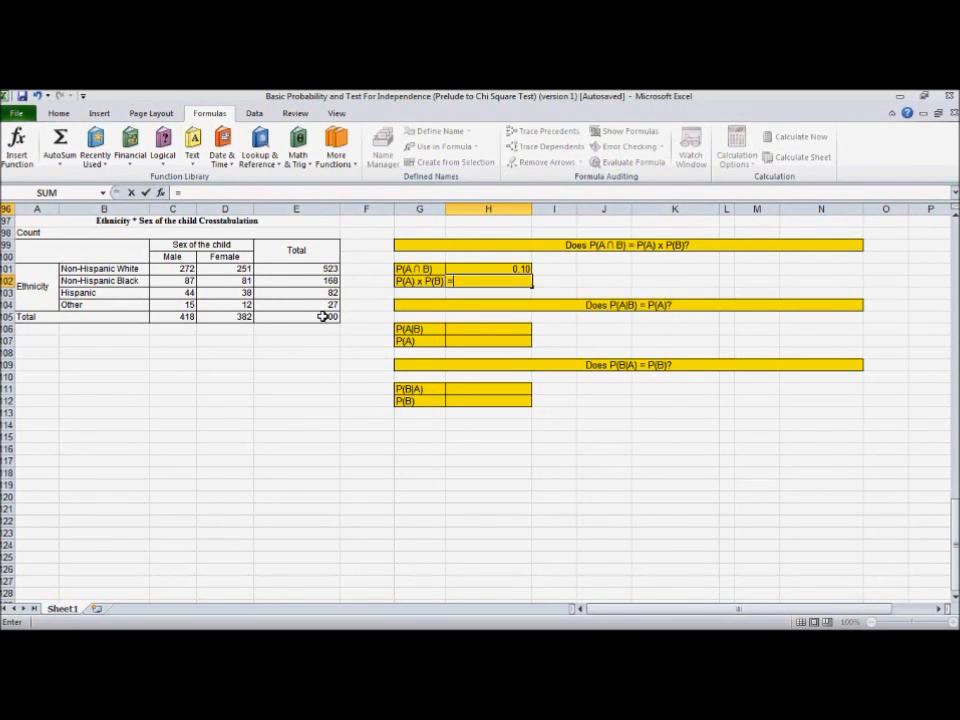
scroll(310, 385, "up", 7)
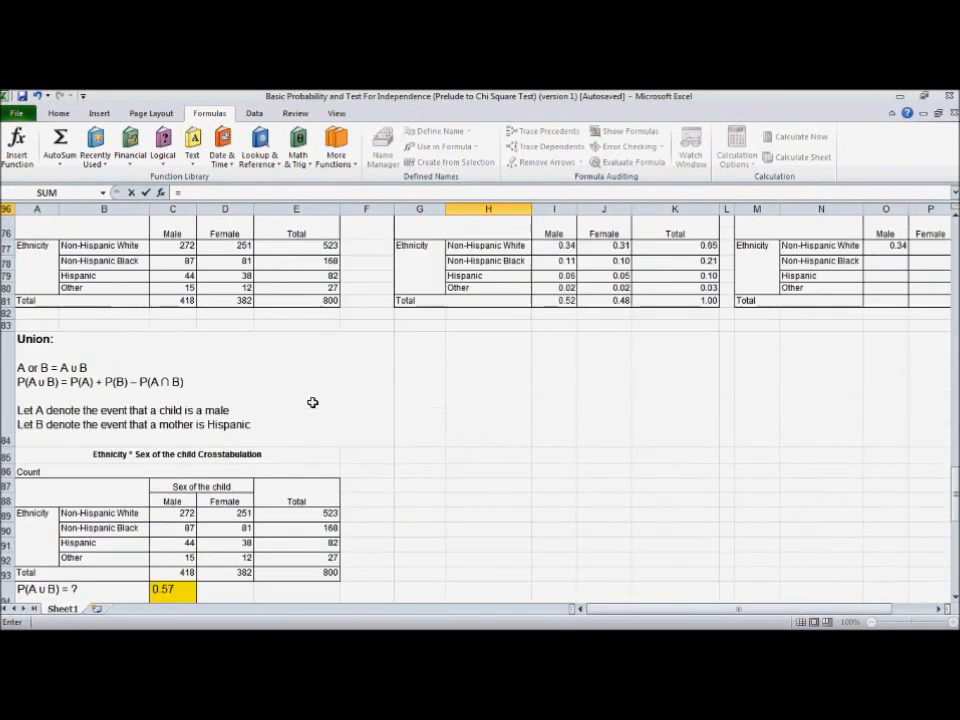
scroll(312, 402, "up", 2)
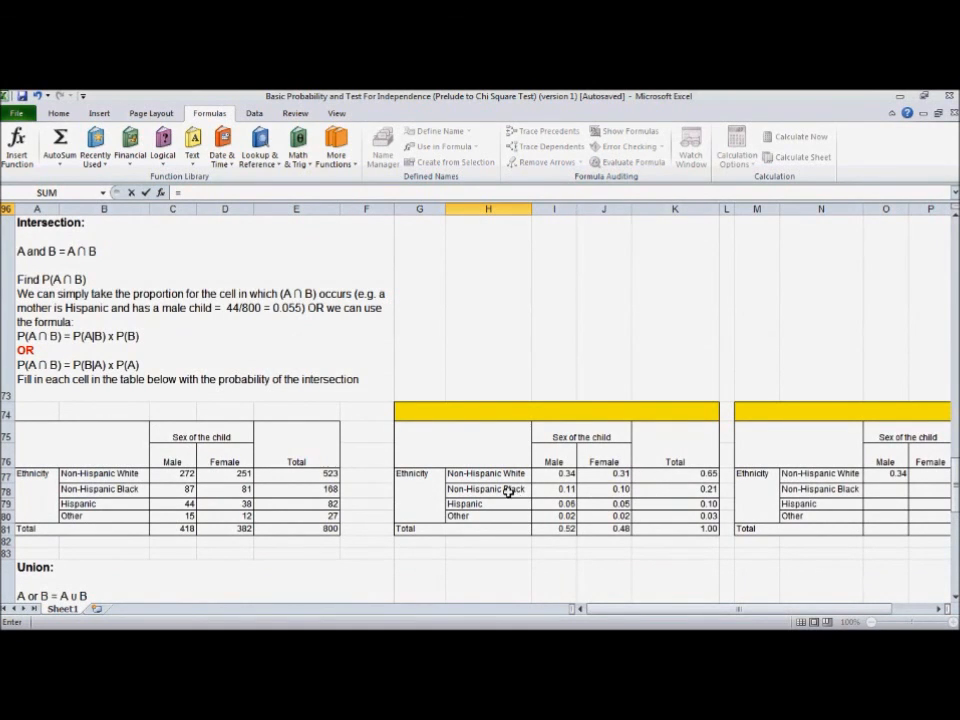
left_click(676, 490)
scroll(540, 523, "down", 8)
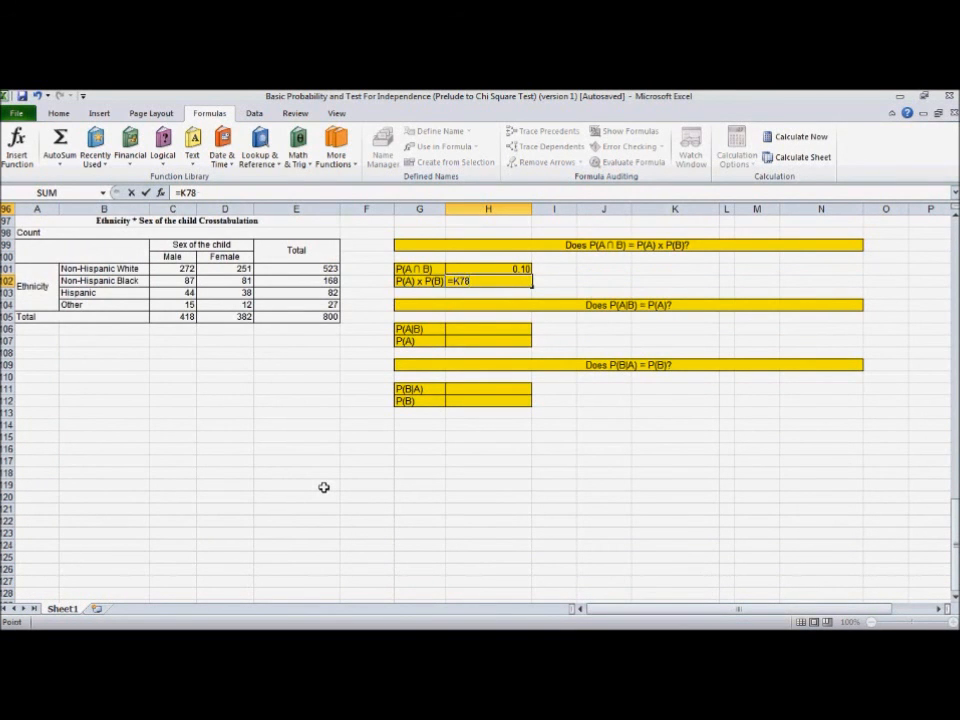
Complete the H102 formula as =K78*J81, multiplying by the overall female proportion from the intersection table
scroll(323, 487, "up", 8)
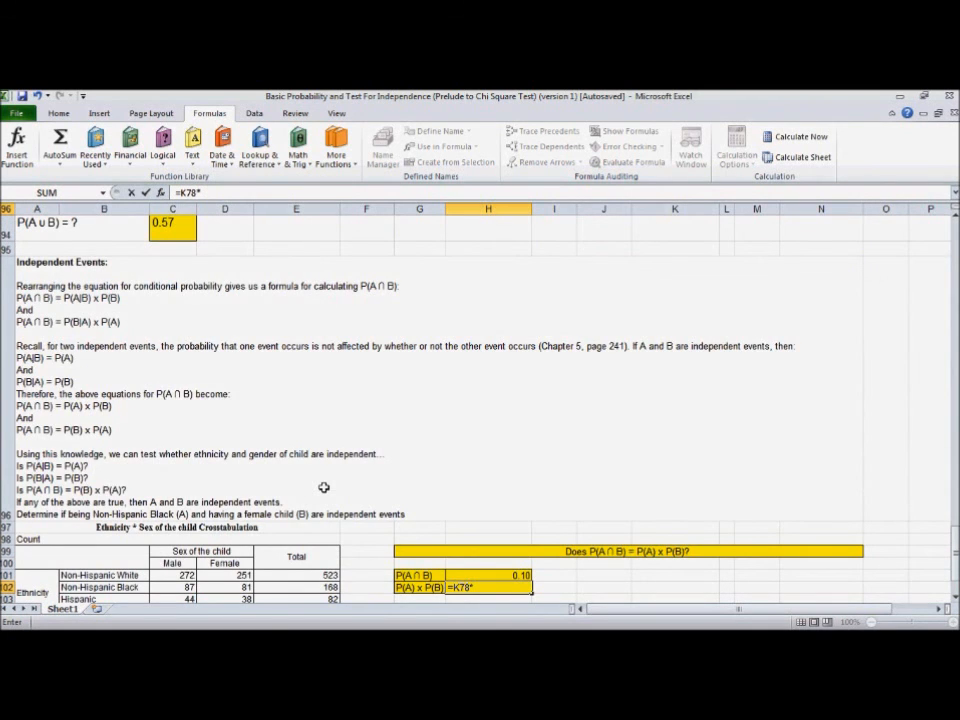
scroll(469, 461, "down", 8)
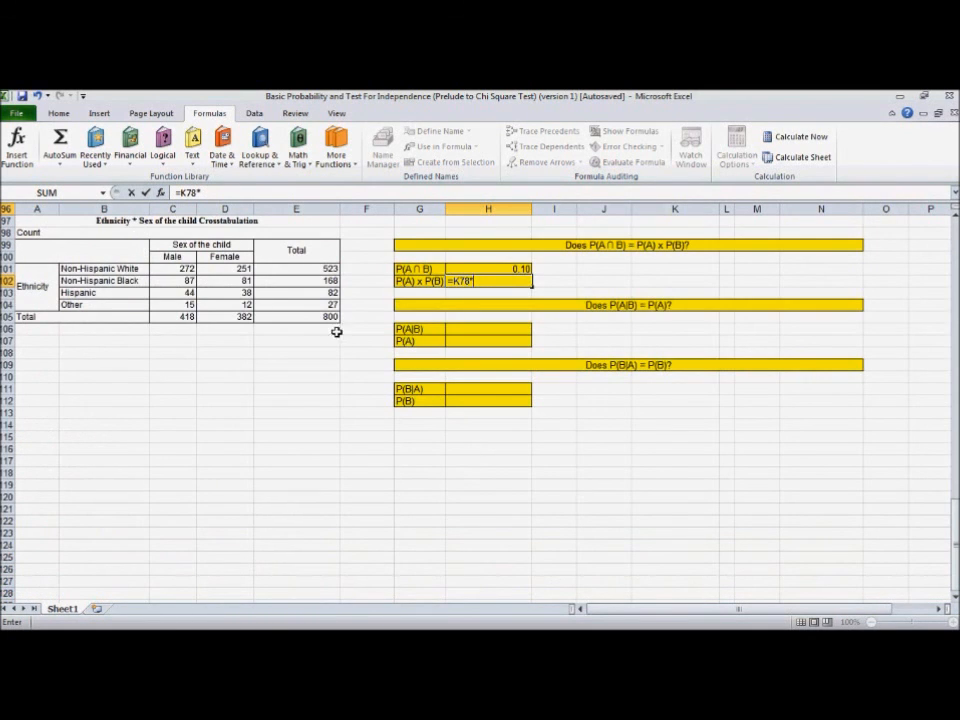
scroll(400, 390, "up", 4)
scroll(400, 390, "up", 5)
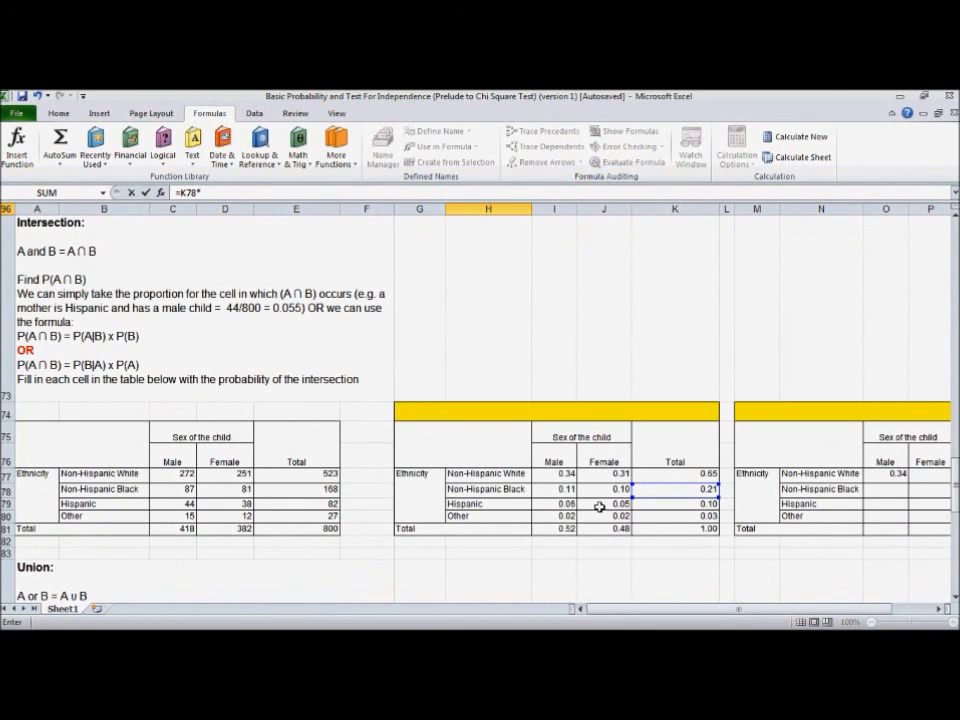
left_click(601, 533)
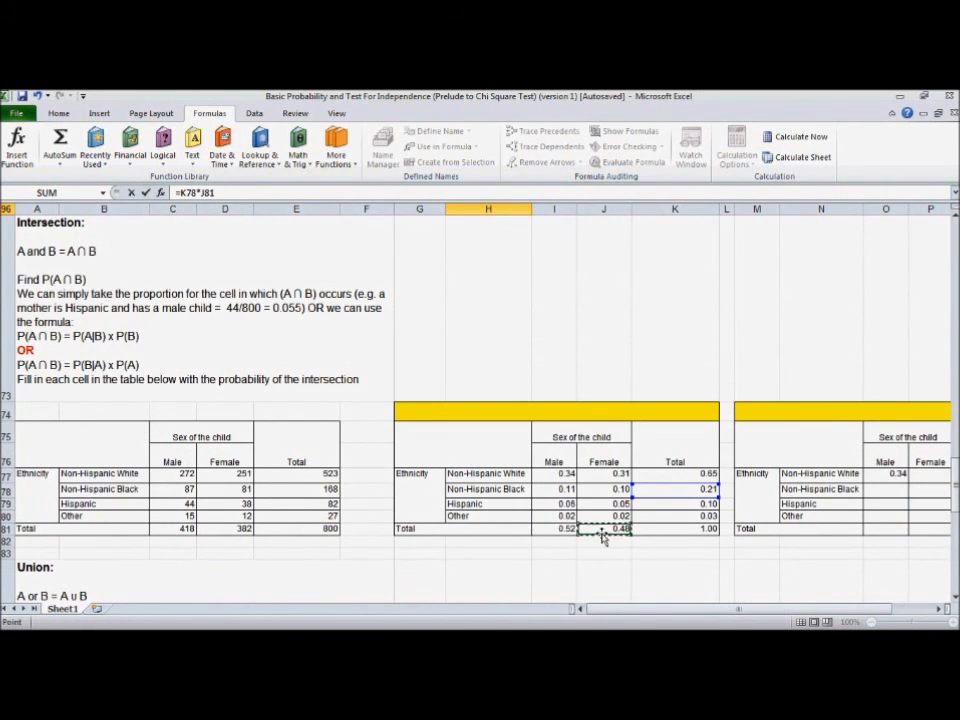
scroll(490, 545, "down", 10)
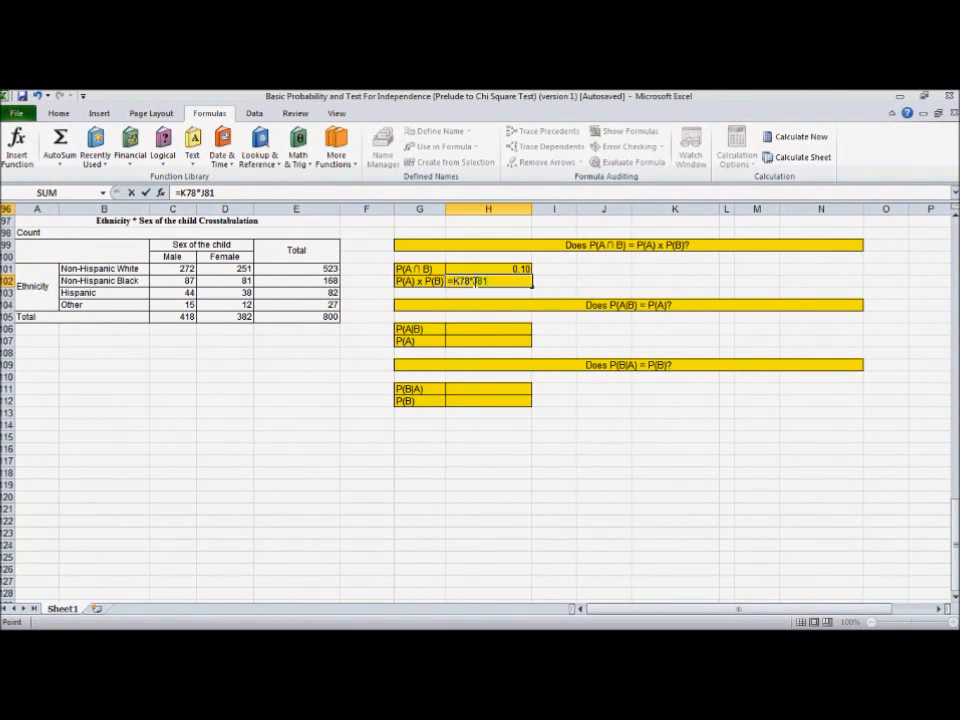
scroll(538, 326, "up", 10)
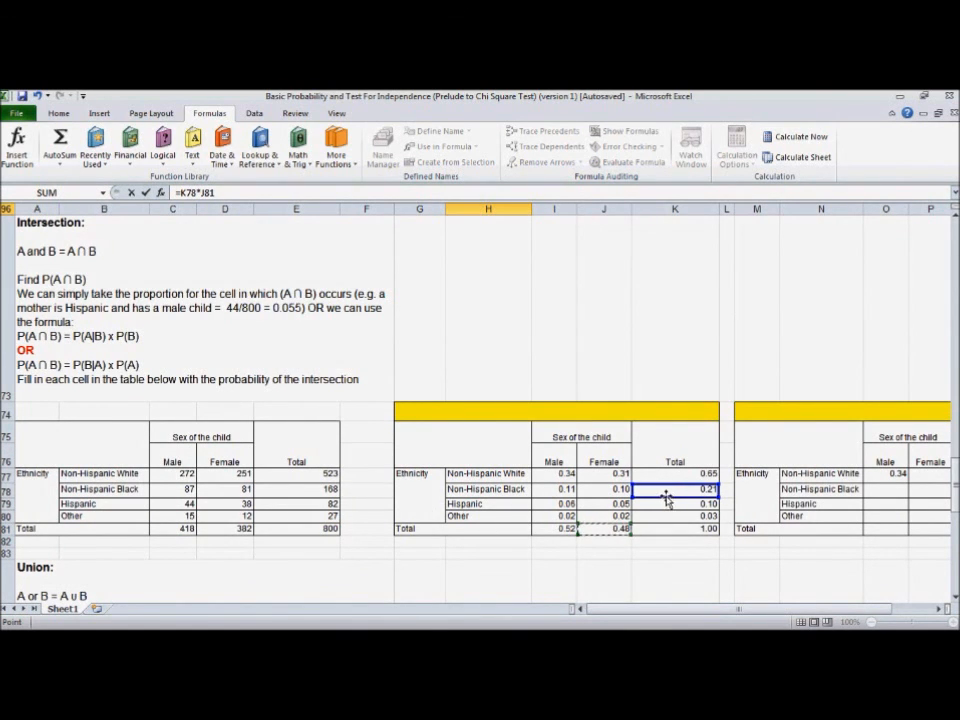
scroll(379, 513, "down", 2)
scroll(379, 513, "down", 6)
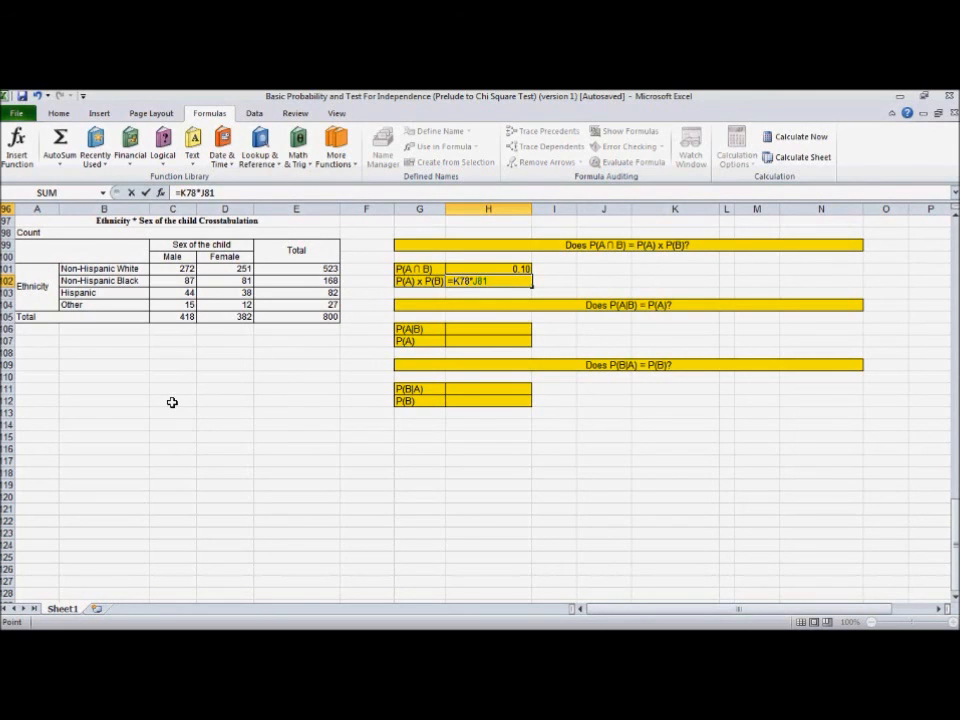
key("Return")
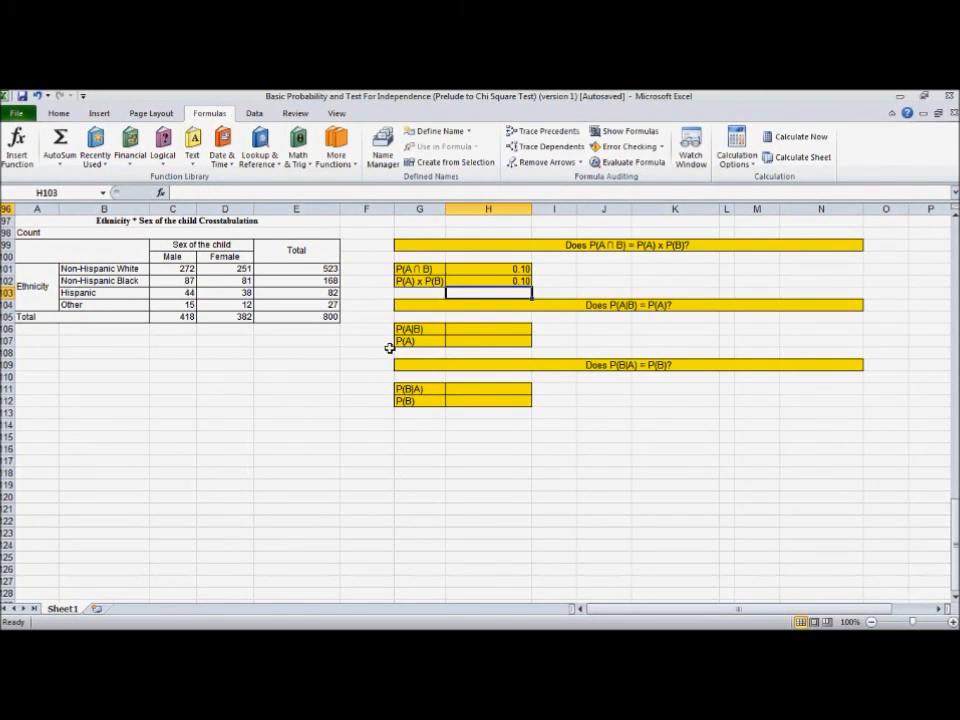
Calculate P(A|B), the probability of a Non-Hispanic Black mother given a female child, in H106 using =D102/D105
left_click(473, 328)
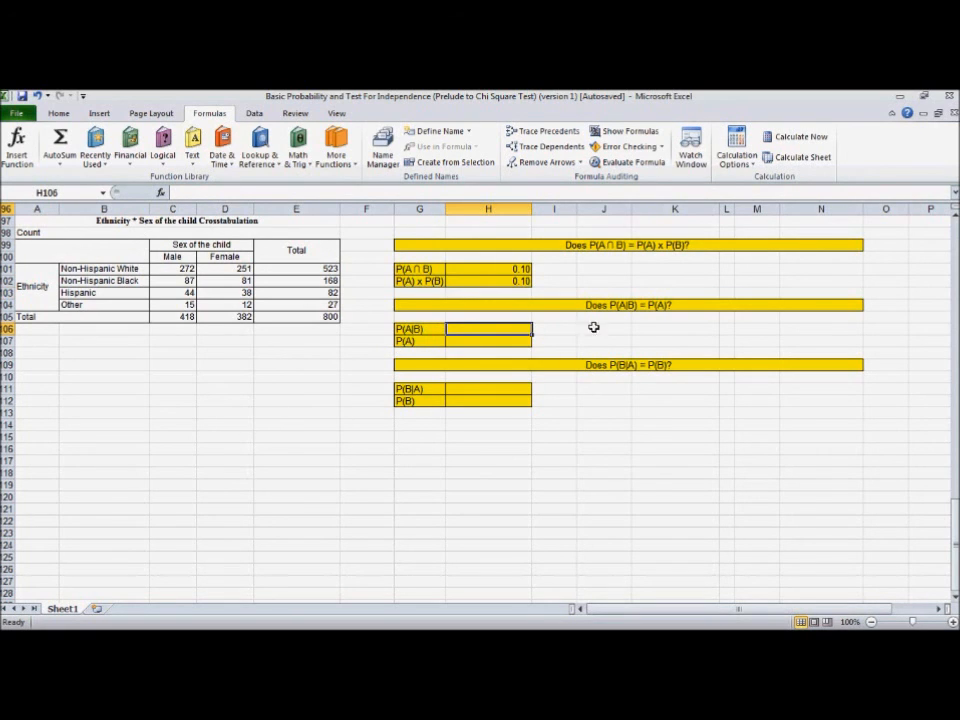
scroll(301, 373, "up", 8)
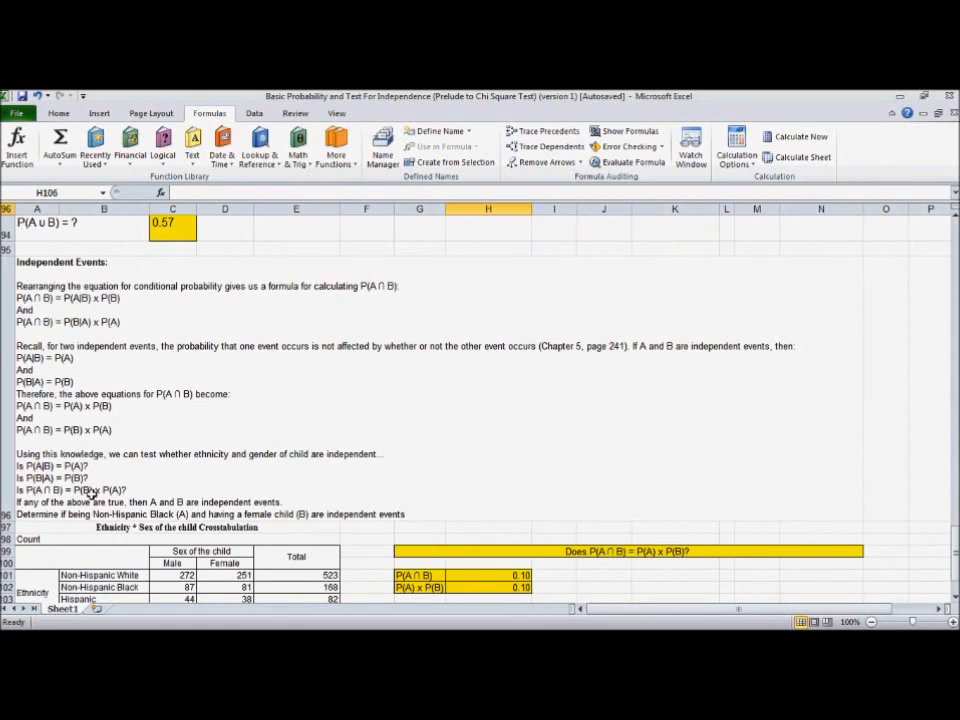
scroll(110, 490, "down", 2)
scroll(125, 460, "up", 2)
scroll(150, 500, "down", 2)
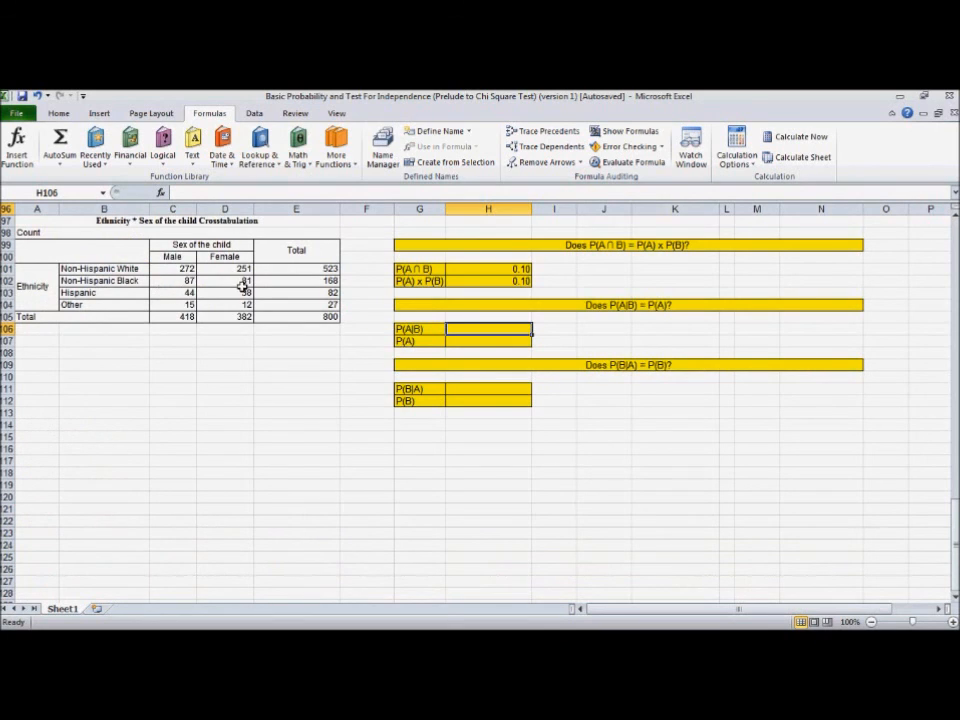
left_click_drag(237, 256, 228, 316)
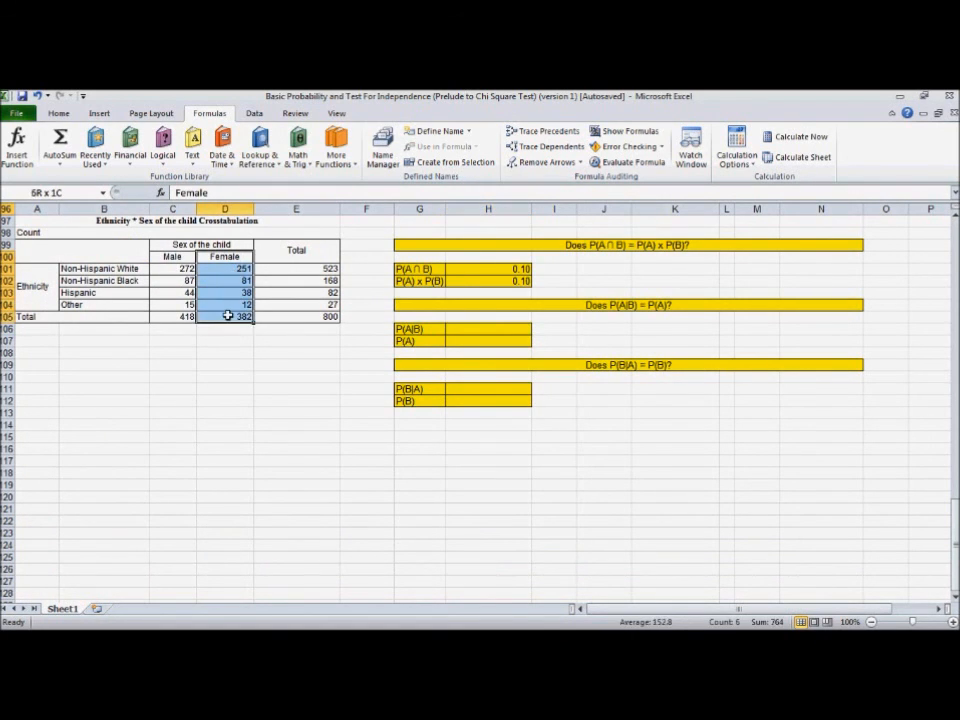
left_click(217, 380)
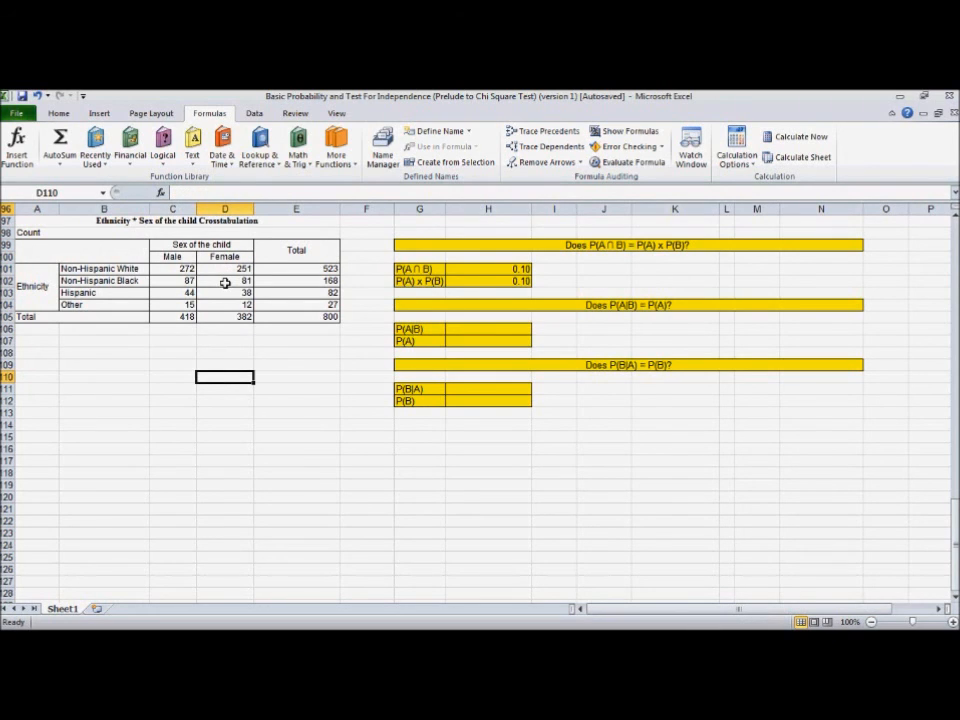
left_click(452, 328)
type("=")
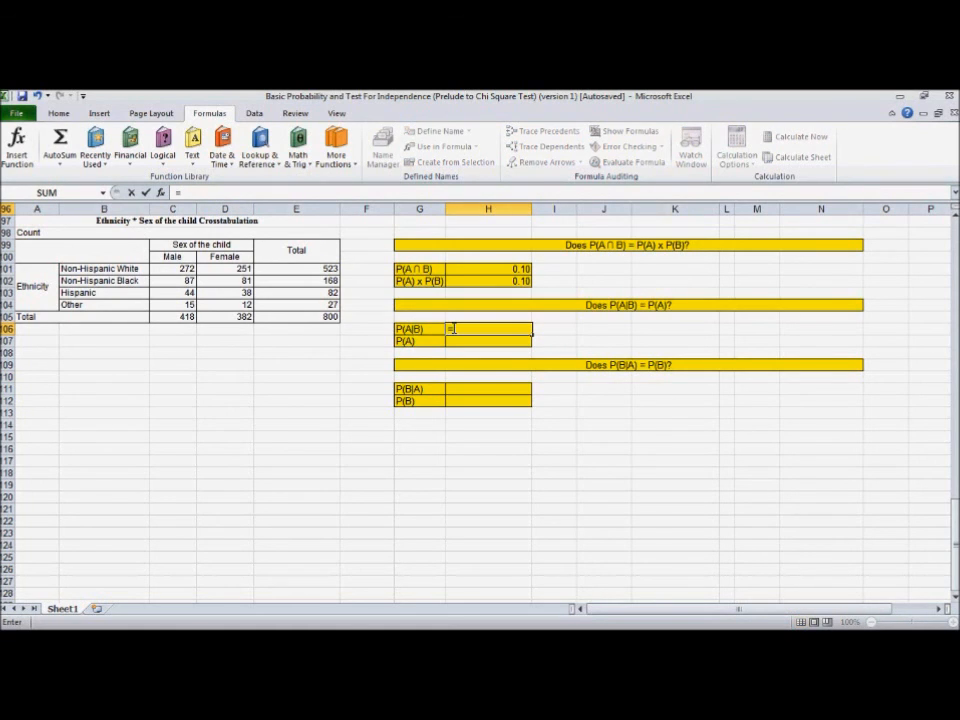
left_click(231, 281)
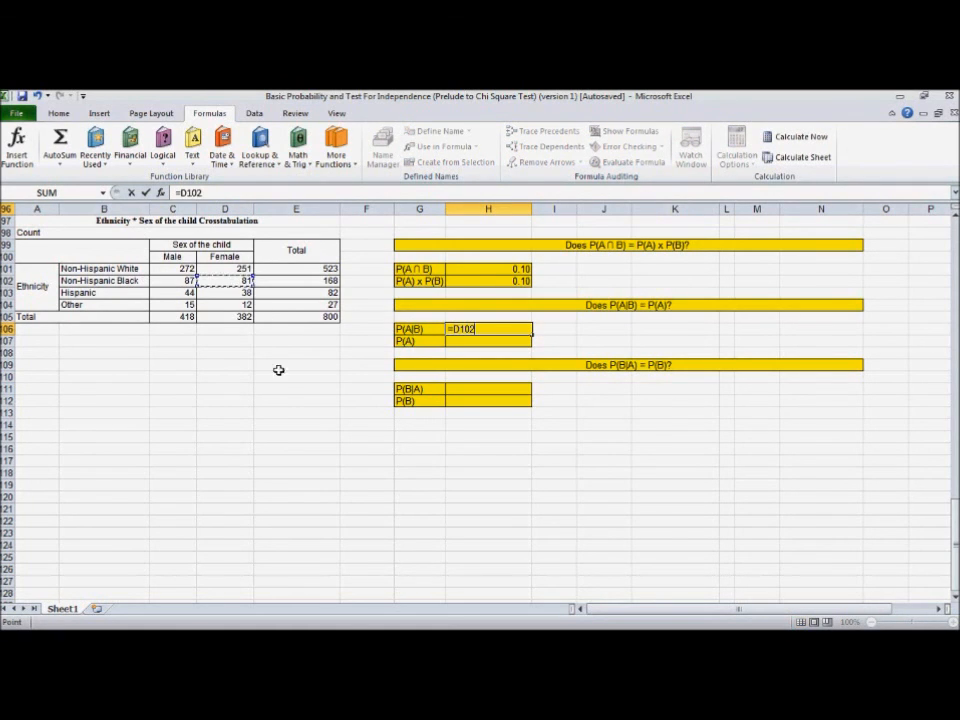
type("/")
left_click(223, 316)
key("Return")
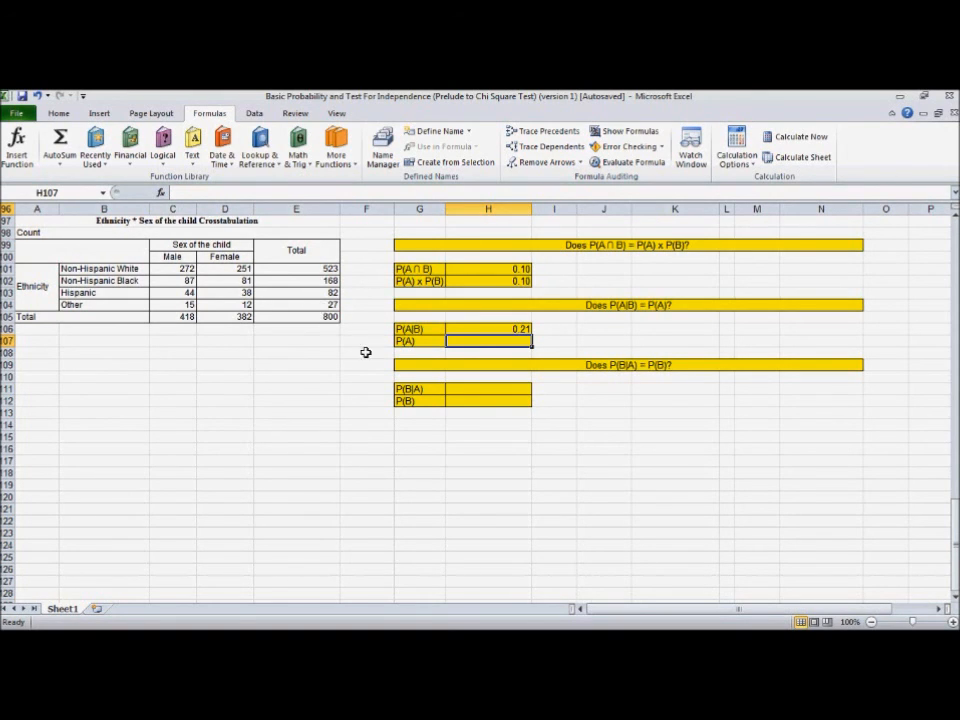
Calculate P(A), the overall probability of a Non-Hispanic Black mother, in H107 using =E102/E105
scroll(376, 361, "up", 2)
scroll(376, 361, "up", 5)
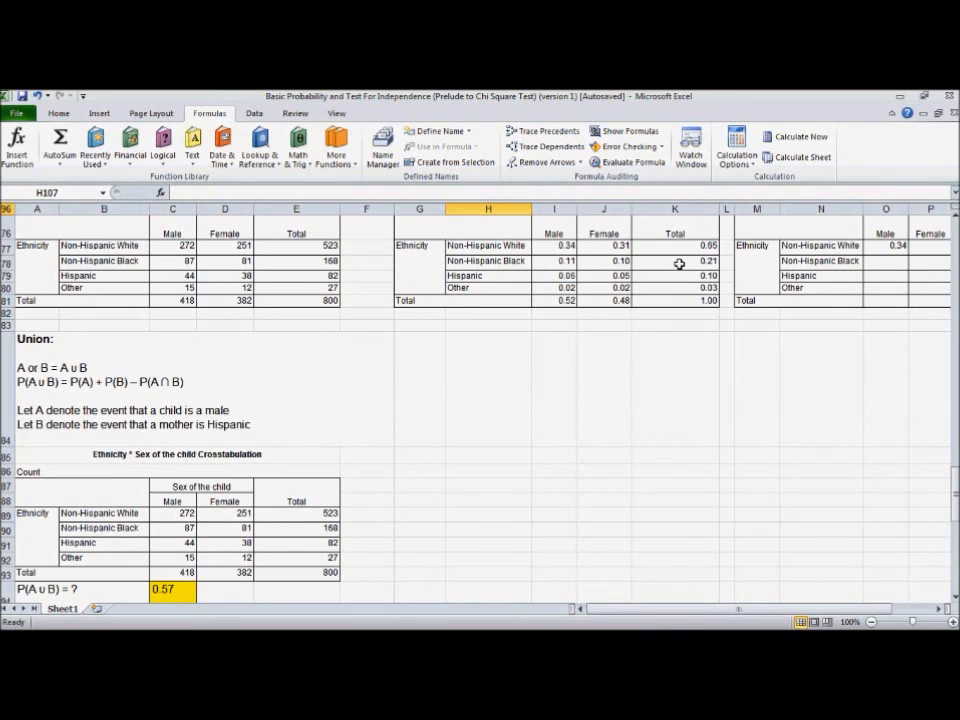
scroll(525, 399, "down", 7)
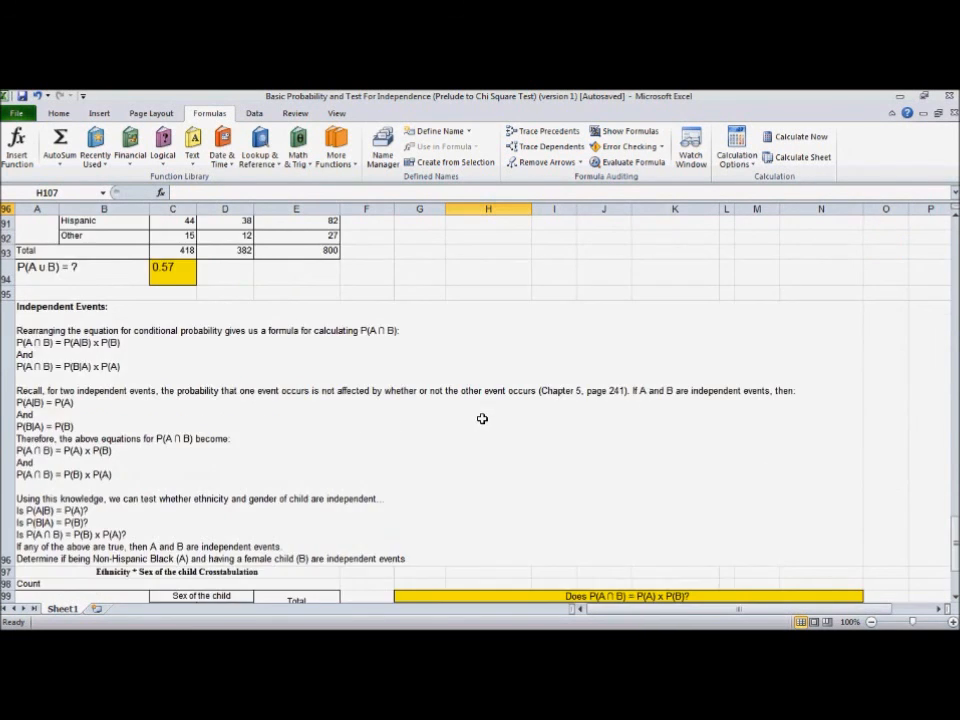
type("=")
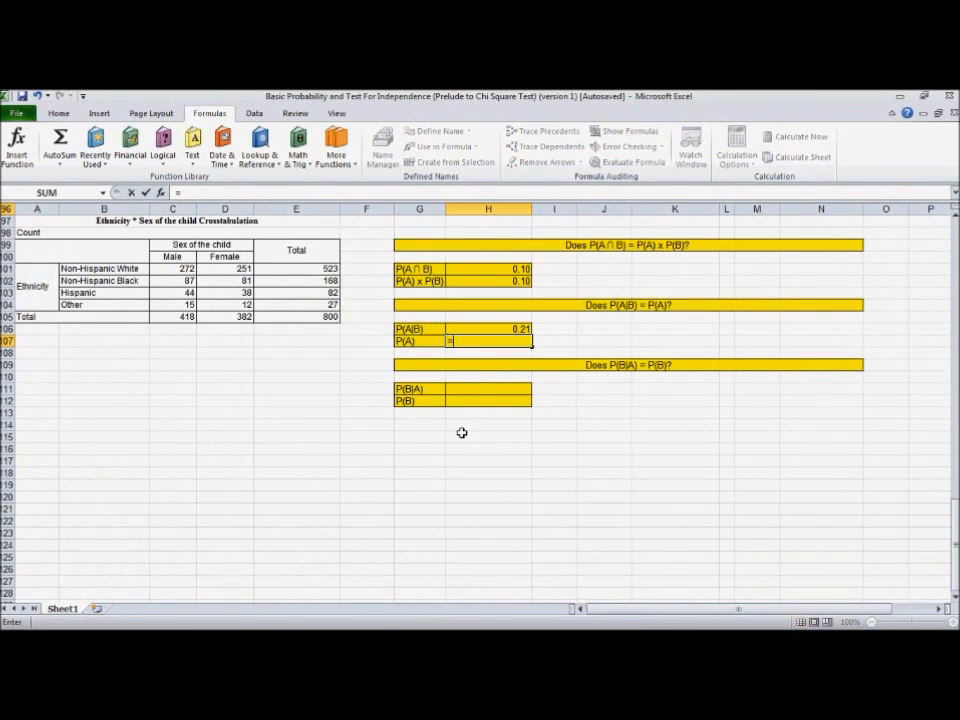
left_click(318, 280)
type("/")
left_click(328, 314)
key("Return")
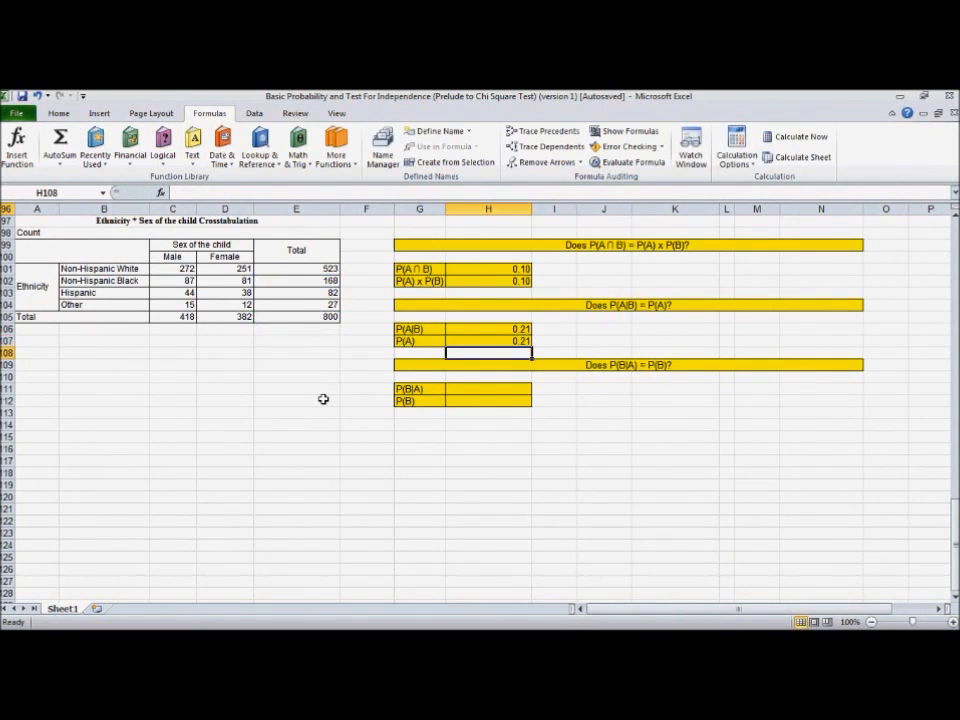
Calculate P(B|A), the probability of a female child given a Non-Hispanic Black mother, in H111 using =D102/E102
left_click(464, 389)
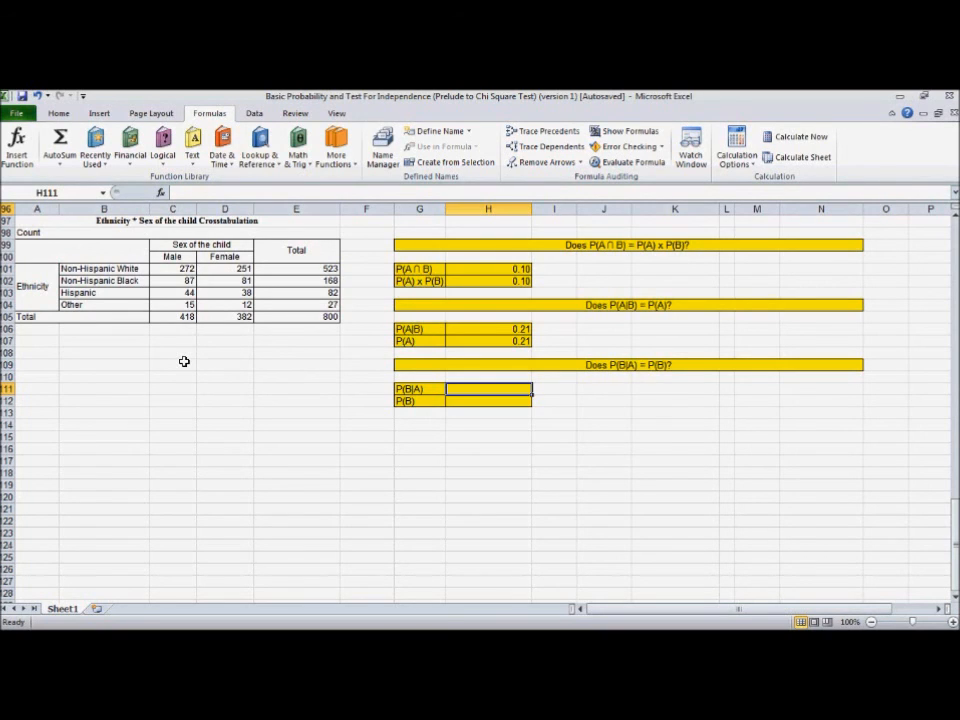
left_click(125, 281)
left_click_drag(125, 281, 289, 281)
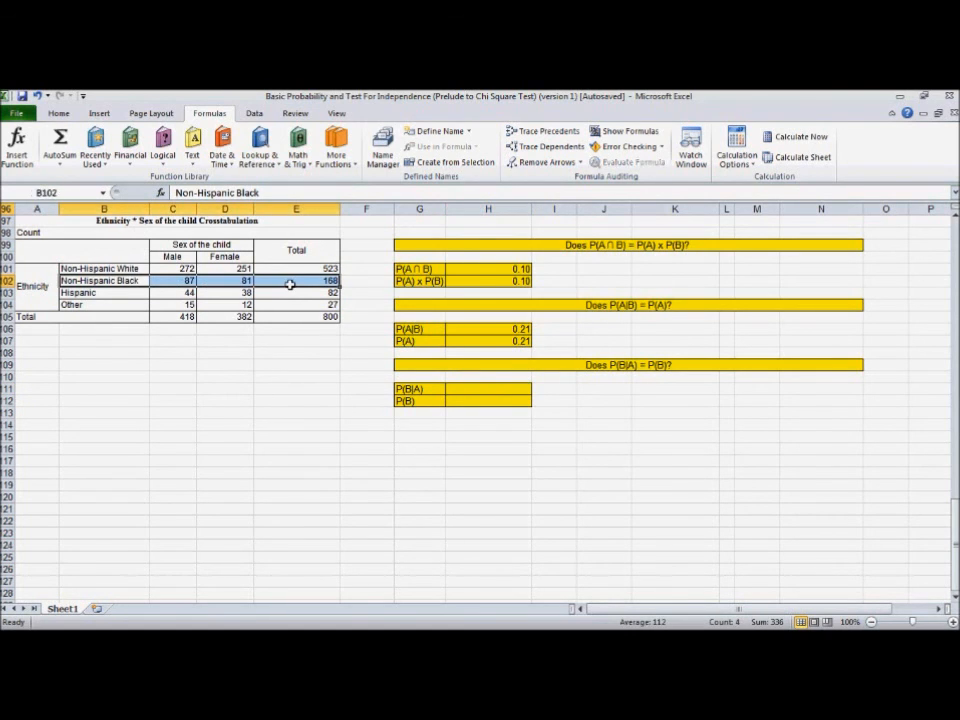
left_click(138, 389)
scroll(129, 394, "up", 5)
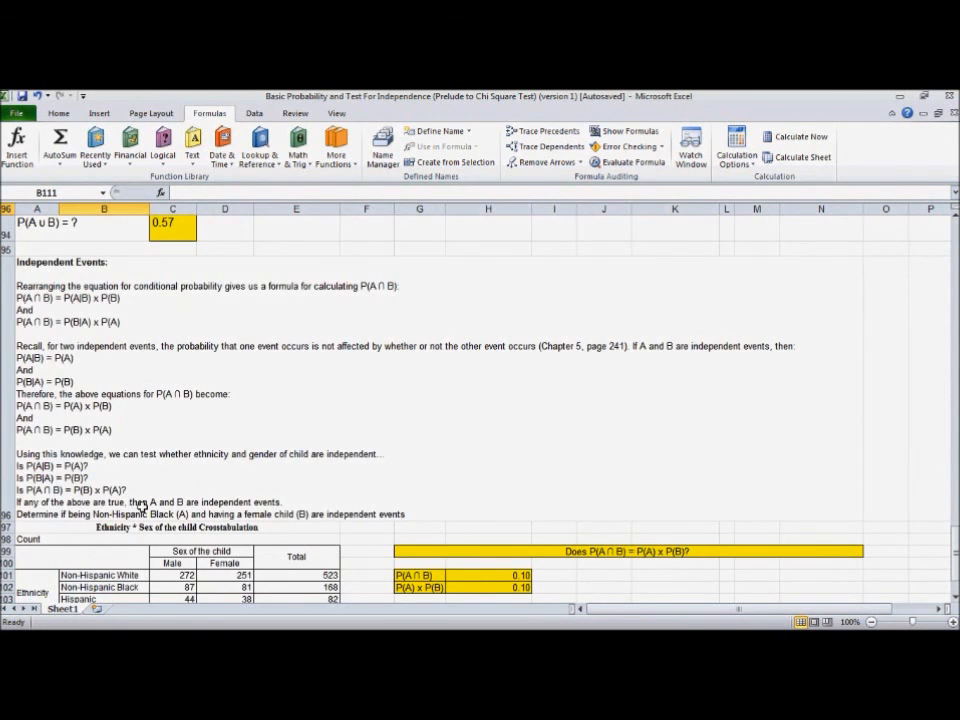
scroll(141, 505, "down", 3)
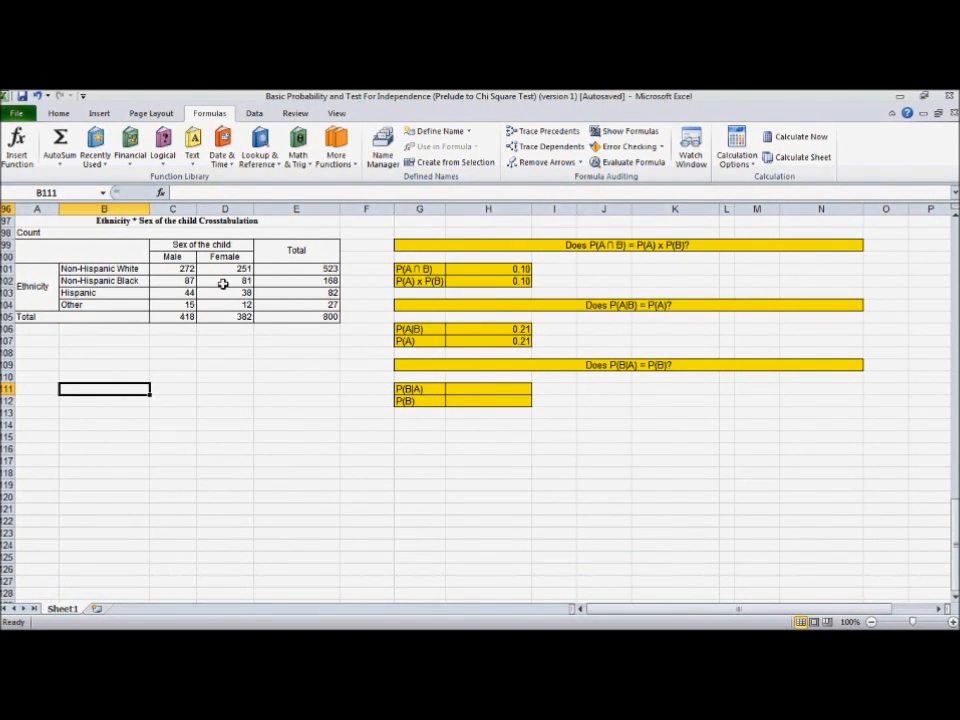
left_click(462, 388)
type("=")
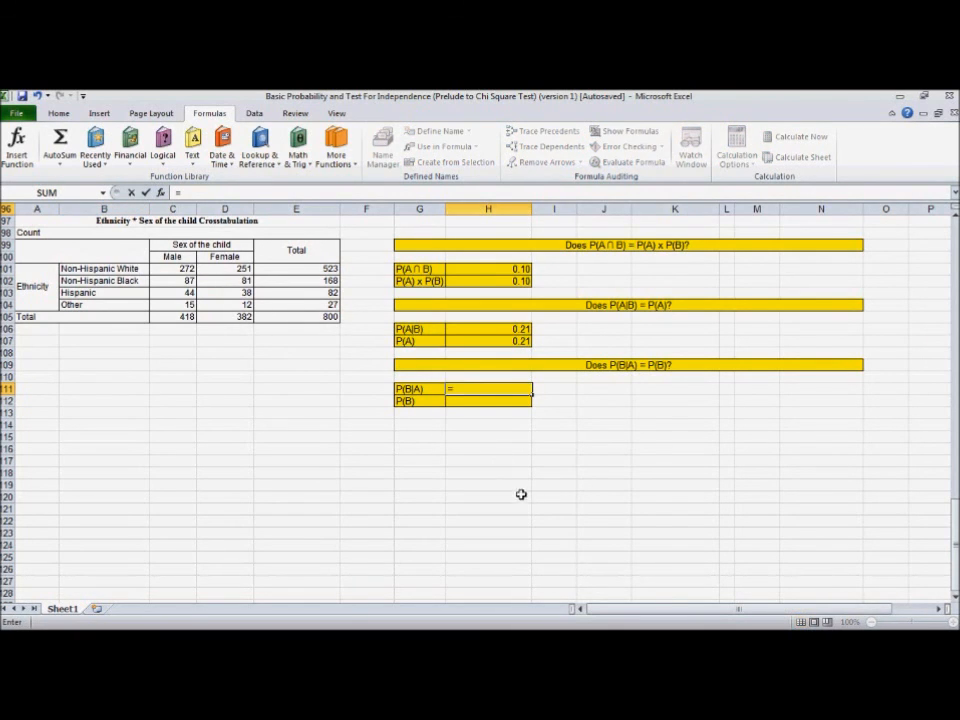
left_click(249, 283)
type("/")
left_click(288, 281)
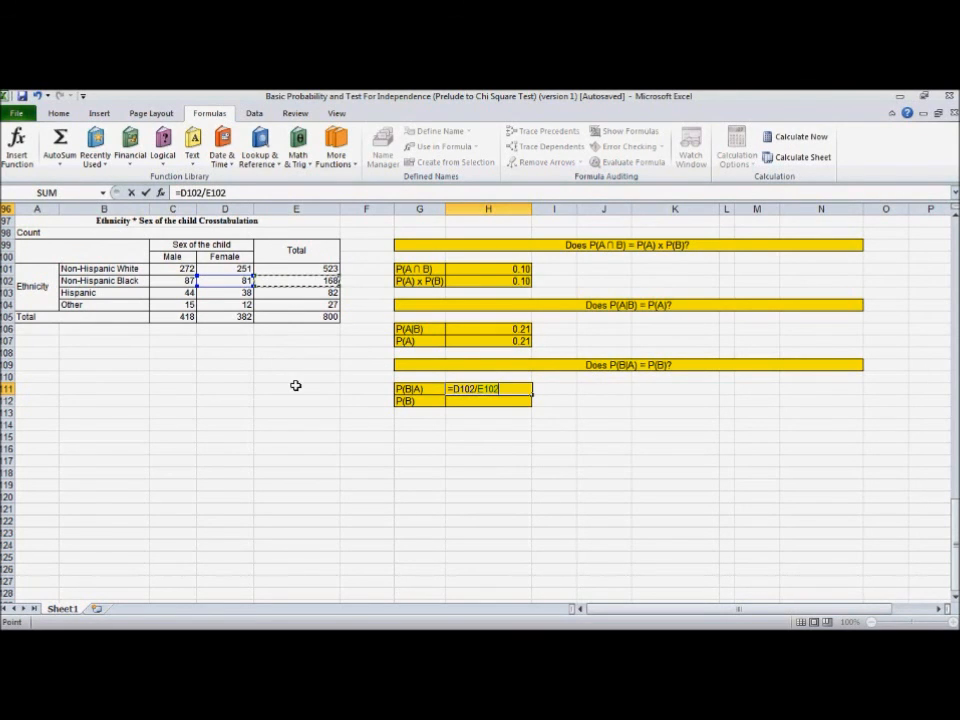
key("Return")
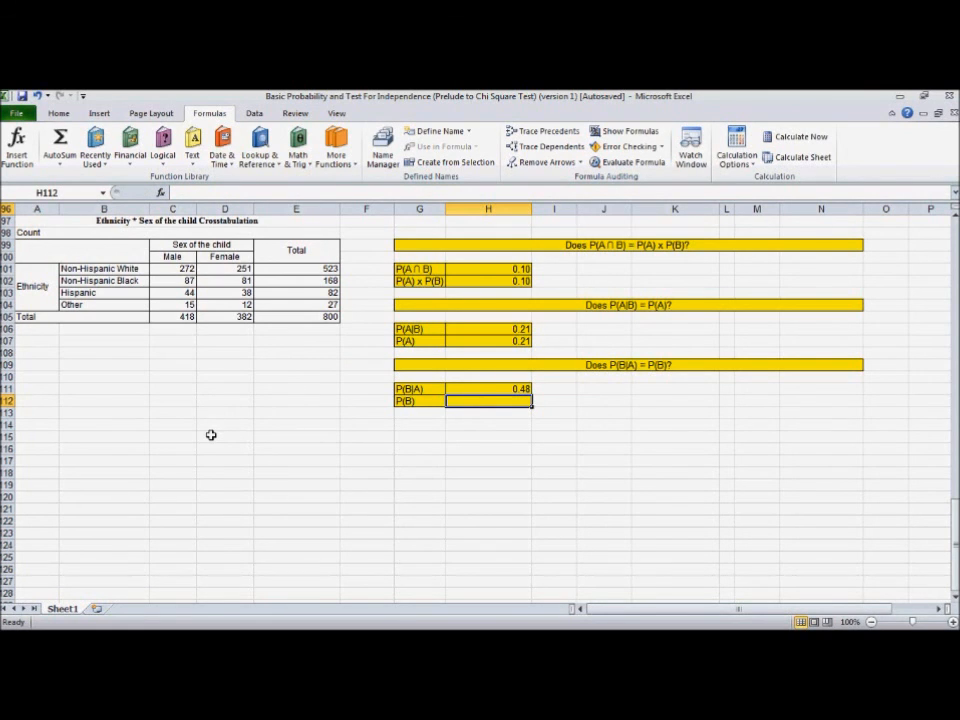
Calculate P(B), the overall probability of a female child, in H112 using =D105/E105
scroll(211, 436, "up", 1)
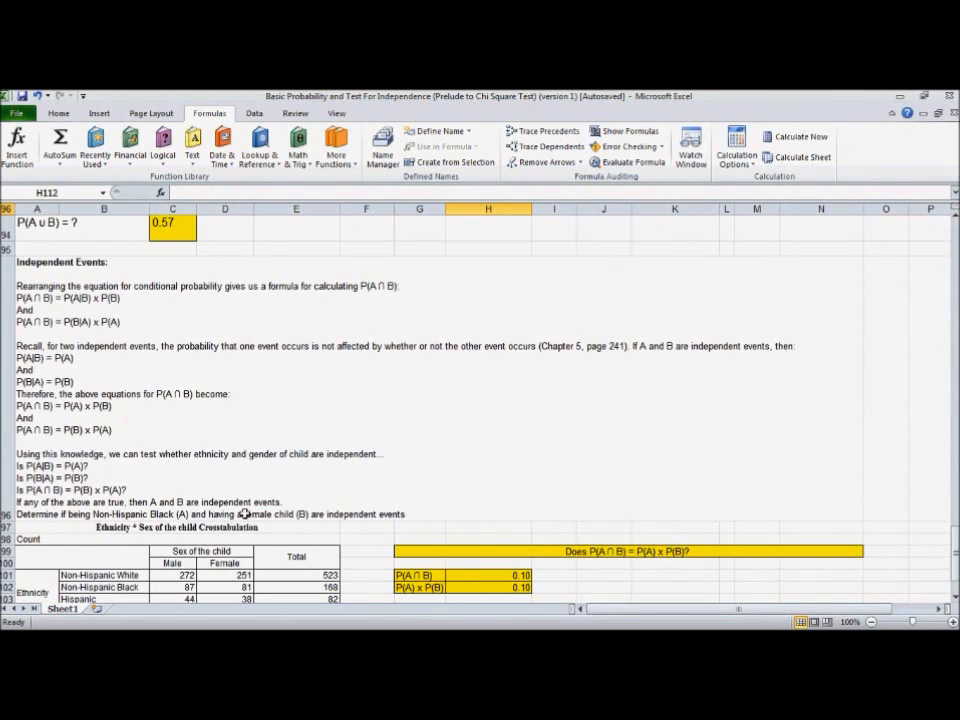
scroll(244, 514, "down", 1)
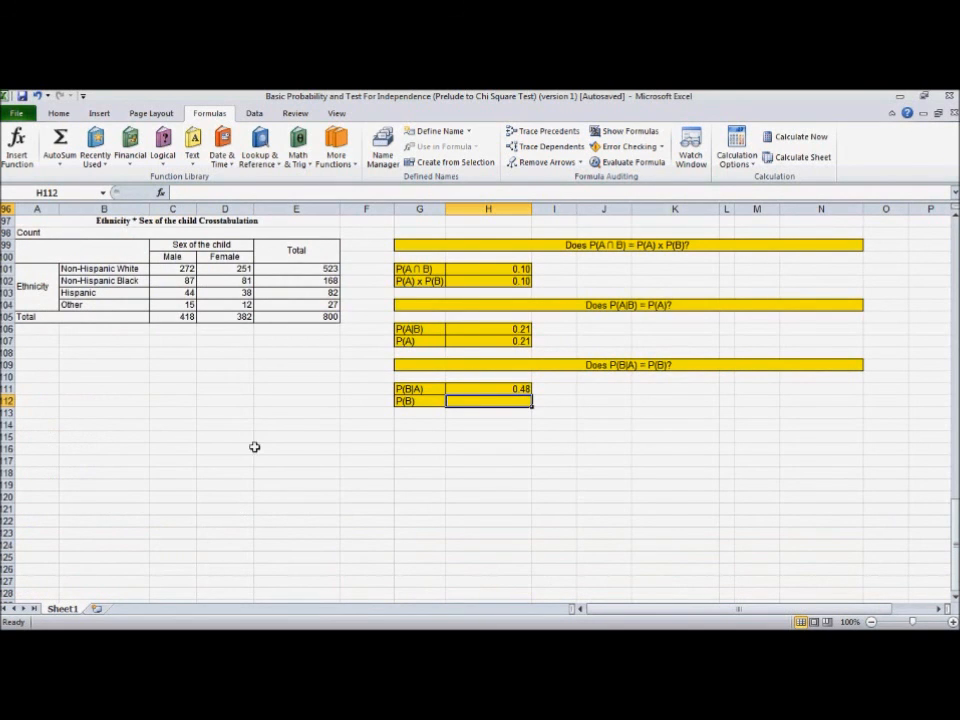
type("=")
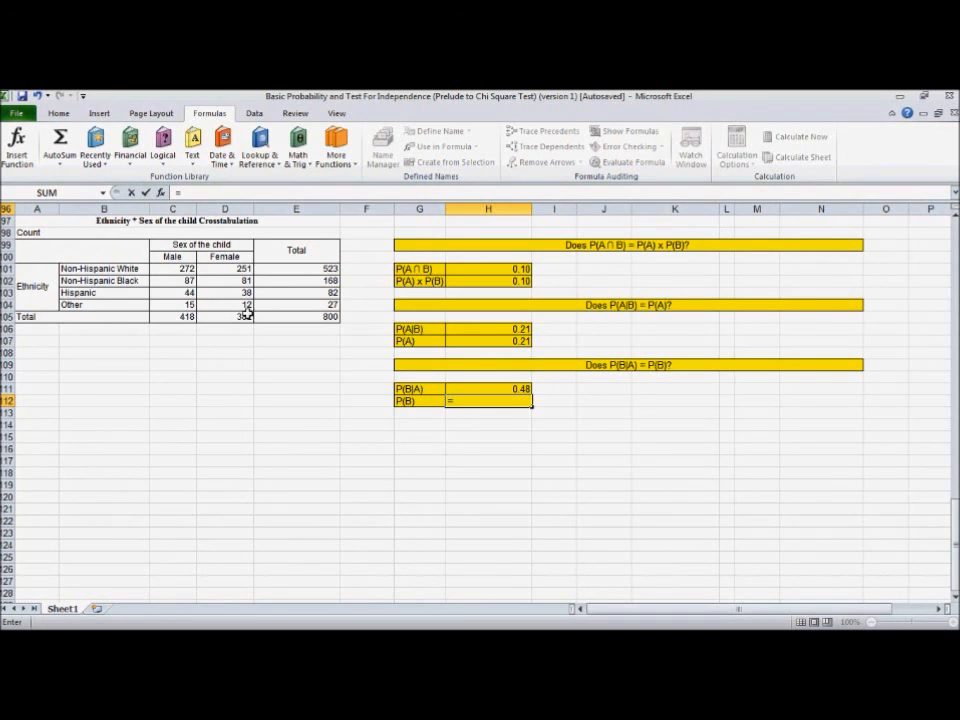
scroll(390, 410, "up", 3)
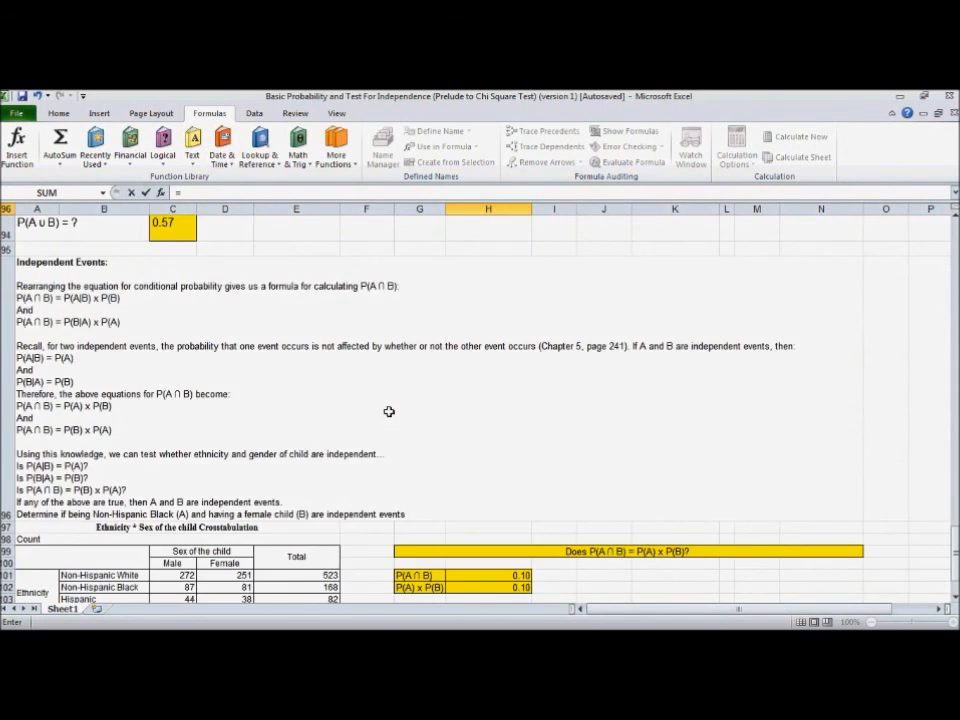
scroll(389, 411, "up", 4)
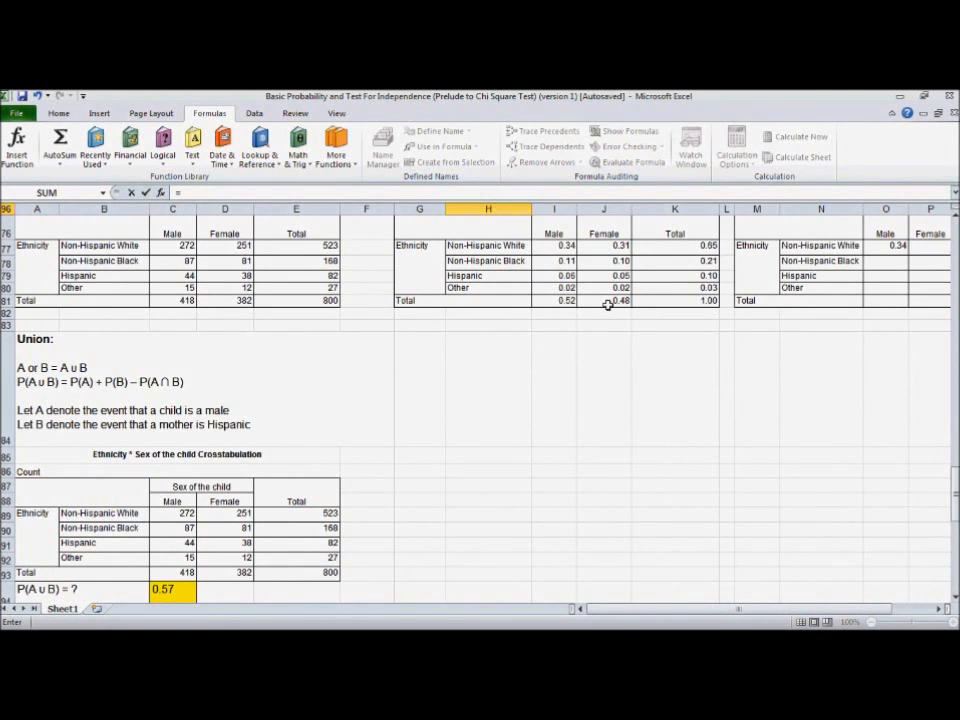
scroll(440, 432, "down", 8)
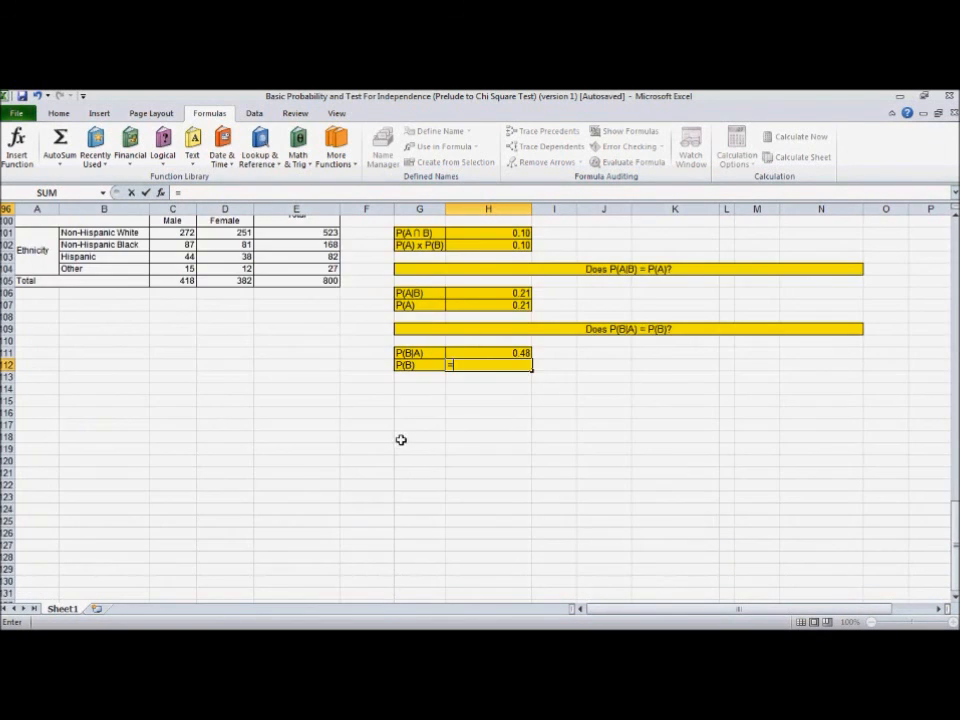
left_click(225, 280)
type("/")
left_click(326, 280)
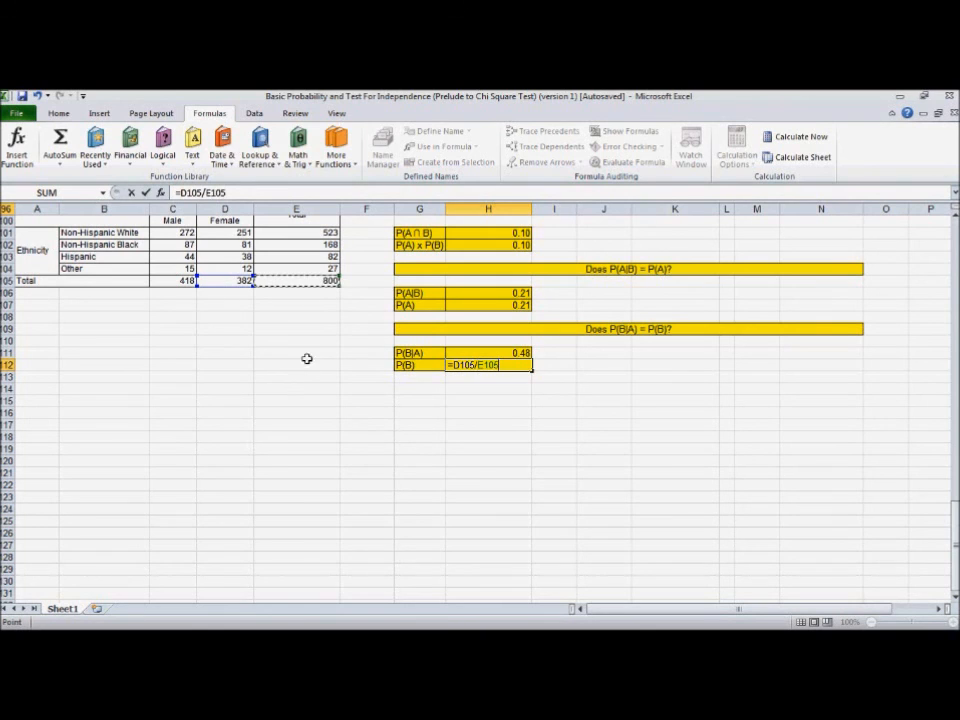
key("Return")
Compare the three pairs of calculated probabilities with the Independent Events rules, and review the earlier probability sections of the worksheet
scroll(137, 446, "up", 3)
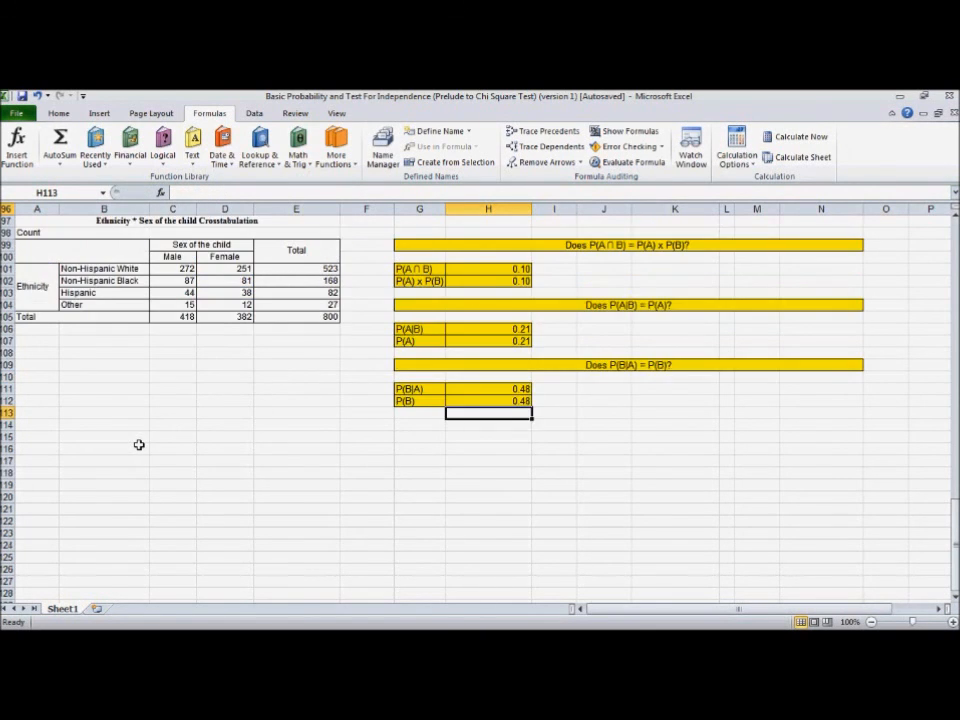
scroll(130, 455, "down", 1)
scroll(70, 439, "up", 1)
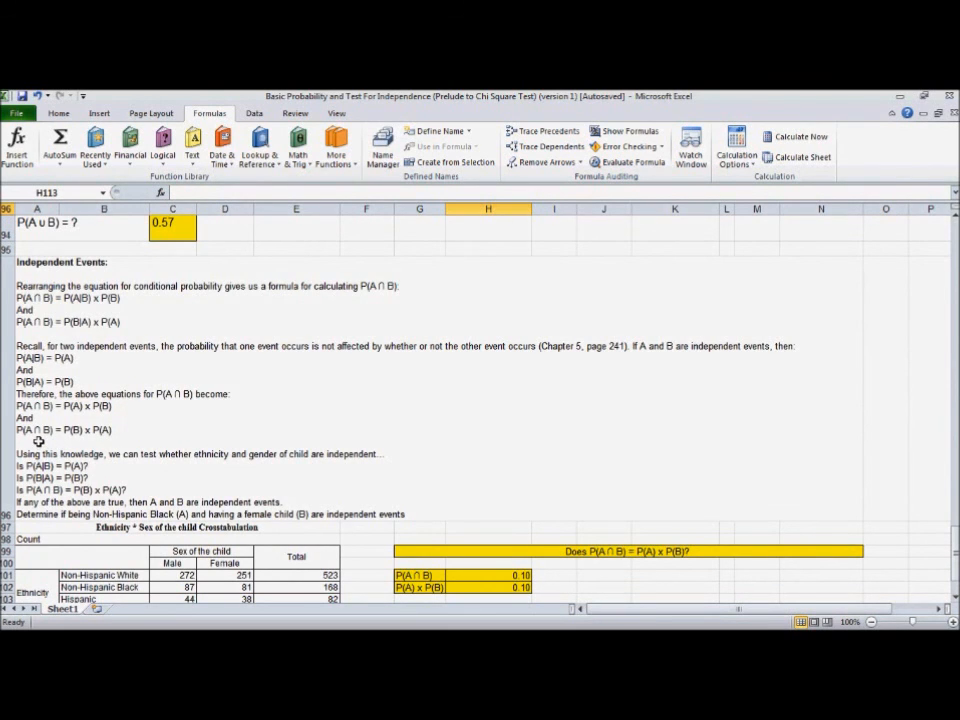
scroll(38, 441, "down", 1)
scroll(38, 441, "up", 1)
scroll(37, 438, "down", 1)
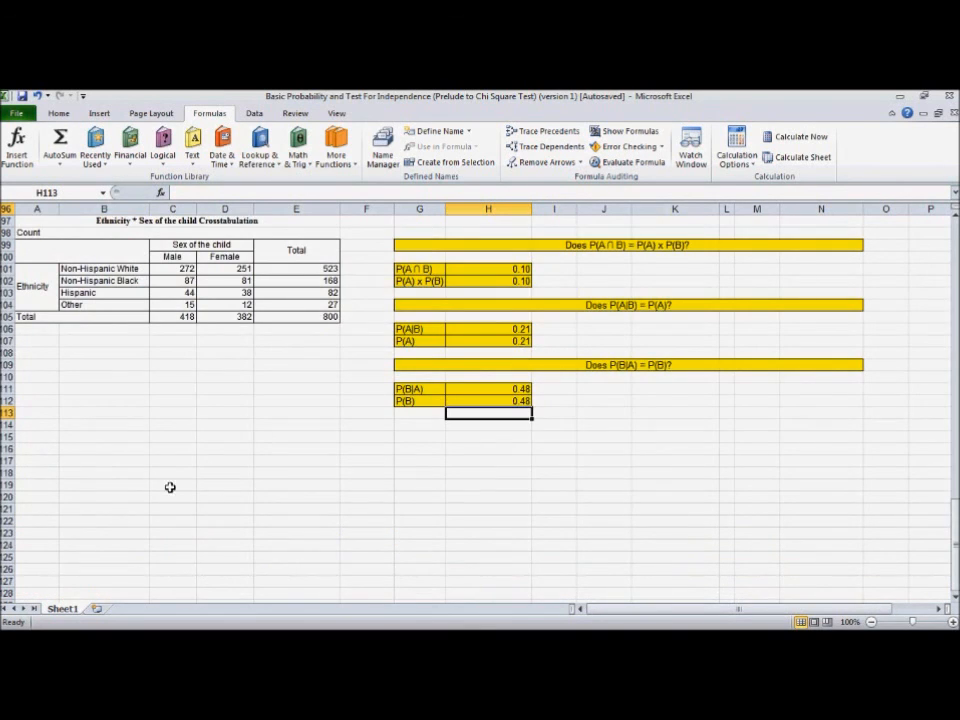
scroll(42, 347, "up", 1)
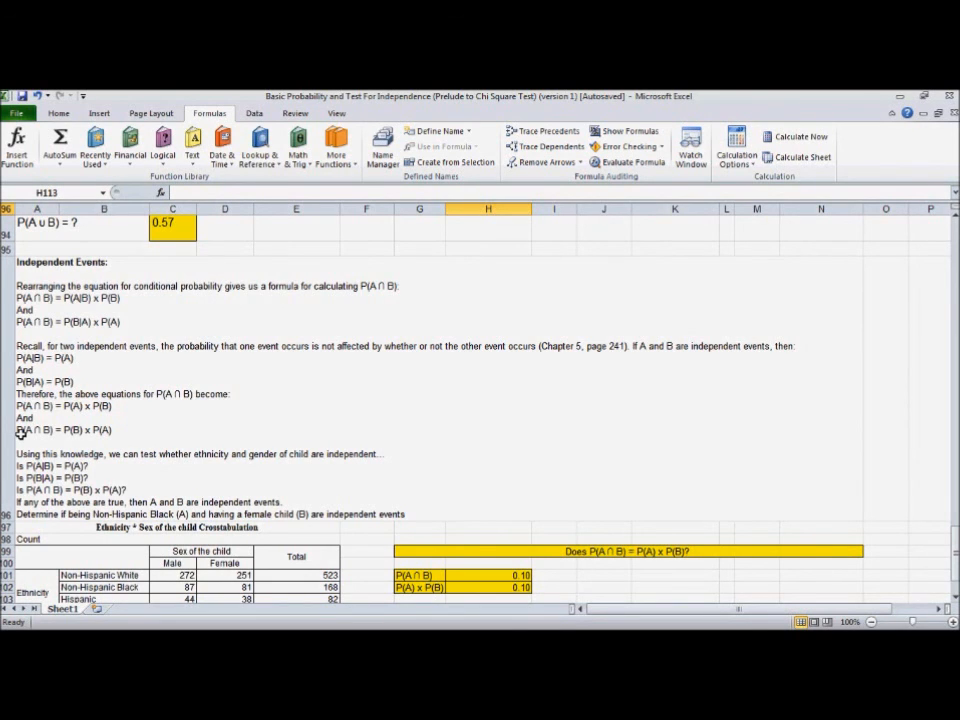
scroll(20, 433, "down", 1)
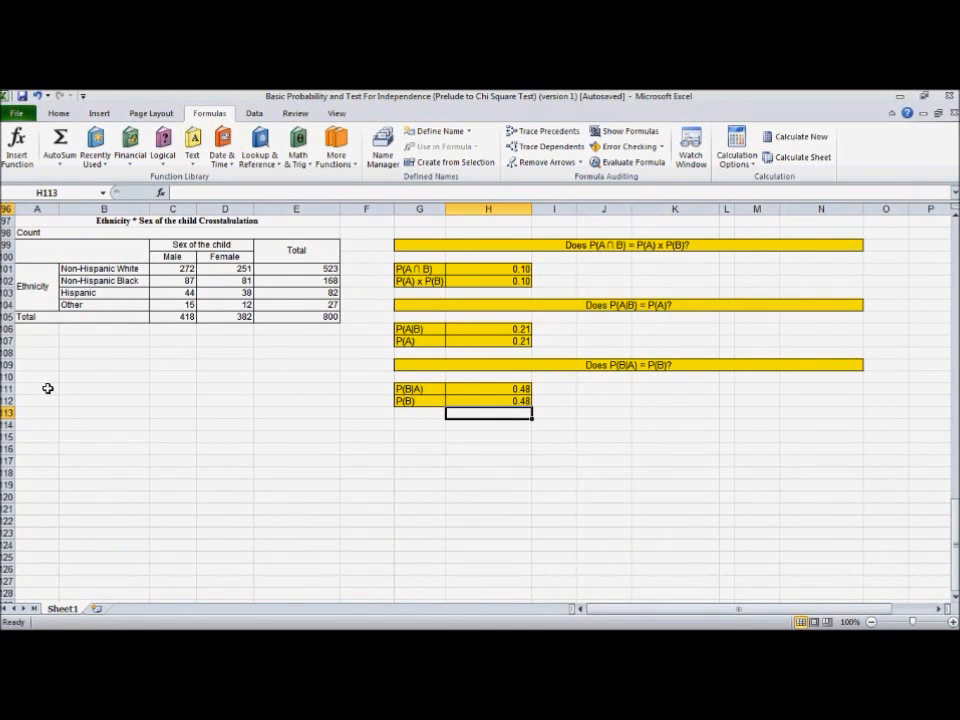
scroll(47, 388, "up", 1)
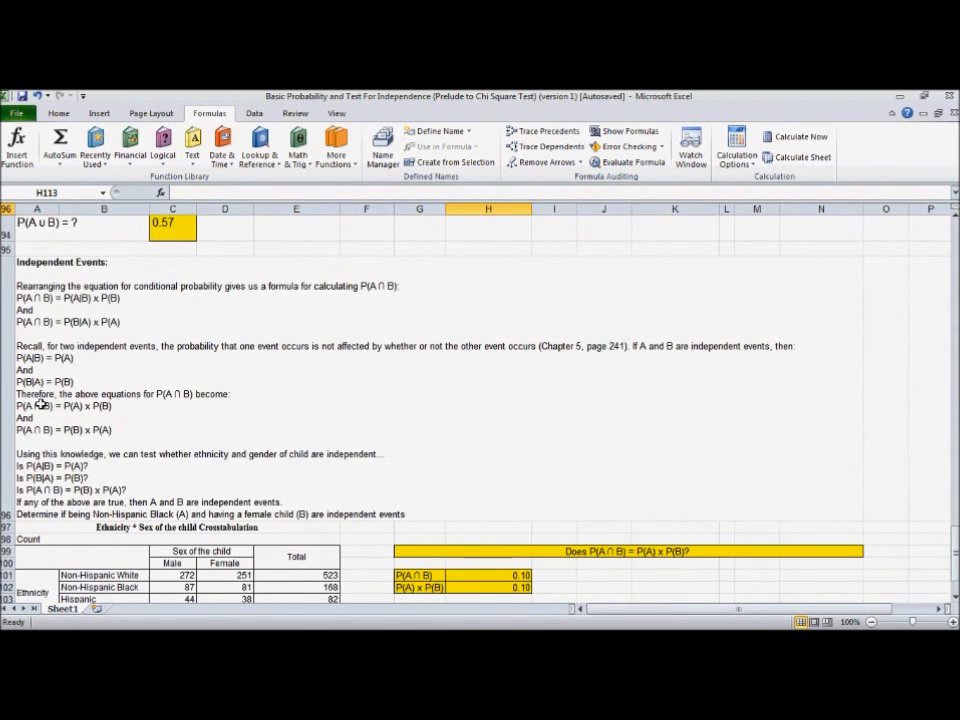
scroll(40, 403, "down", 1)
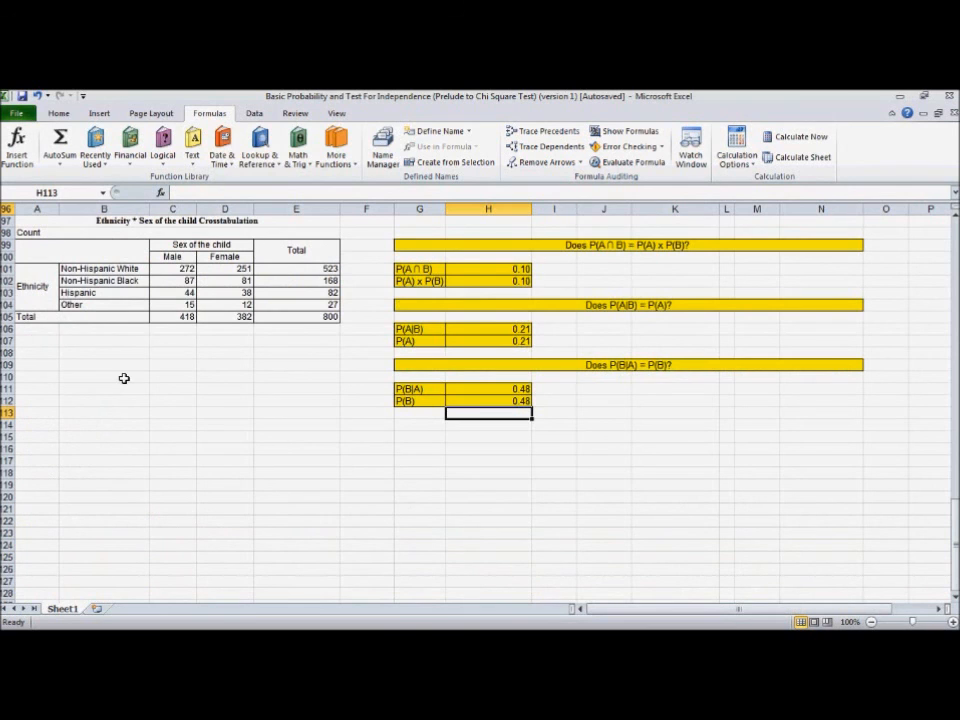
scroll(42, 419, "up", 1)
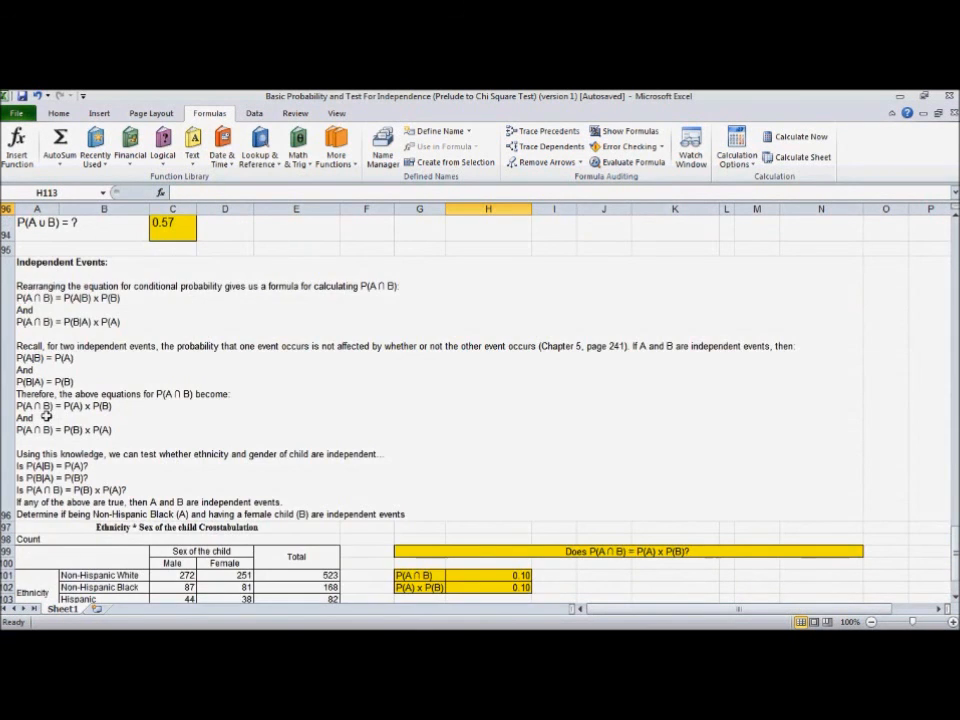
scroll(42, 419, "up", 1)
scroll(42, 419, "up", 8)
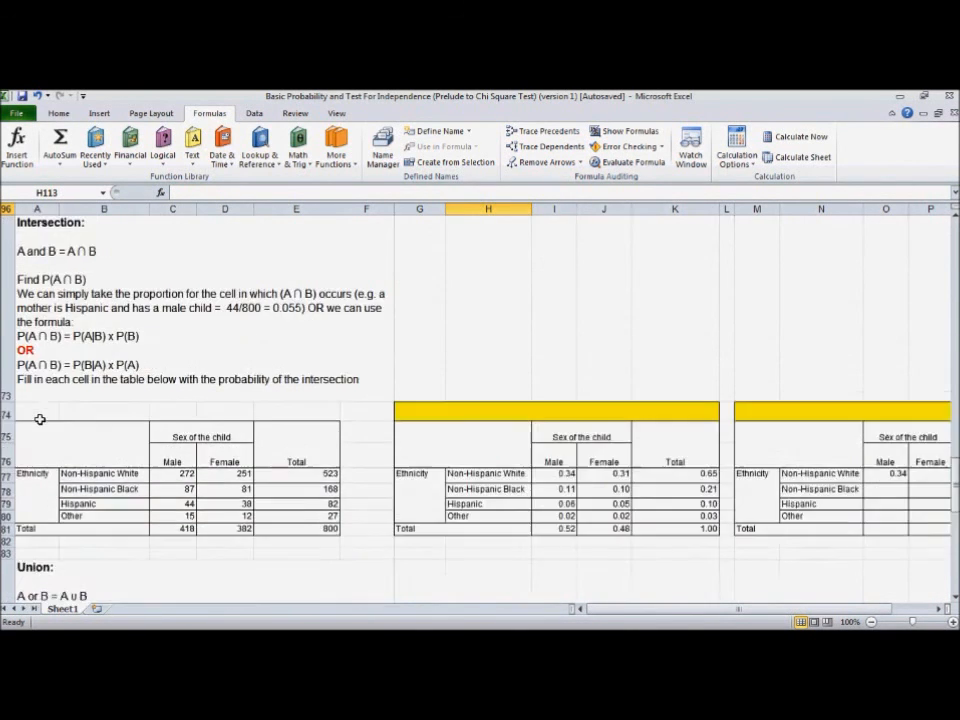
scroll(40, 420, "up", 15)
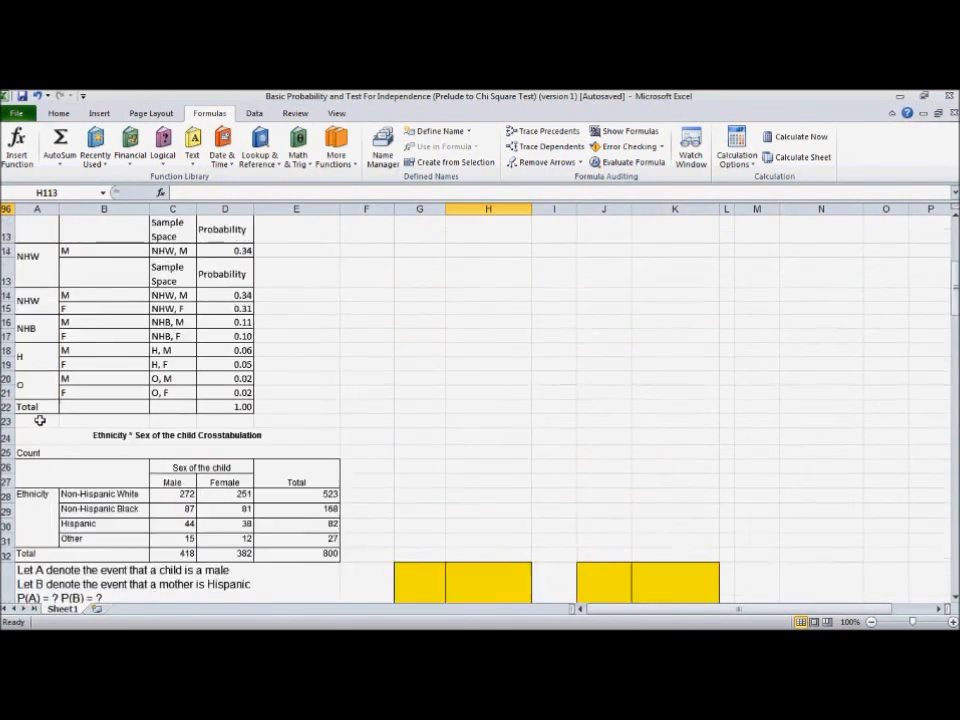